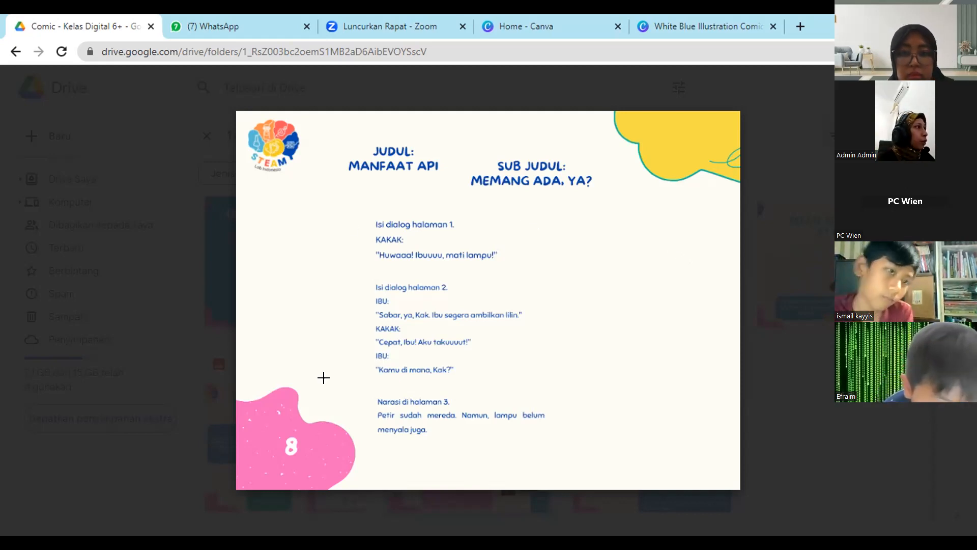
Move through the comic lesson slides in Drive to slide 10 and switch to the Canva home page.
left_click(22, 301)
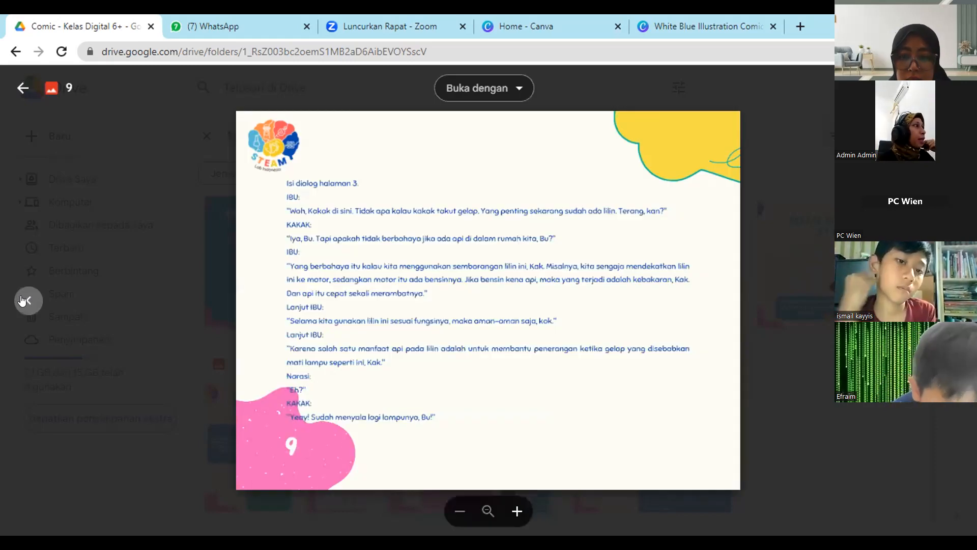
left_click(22, 300)
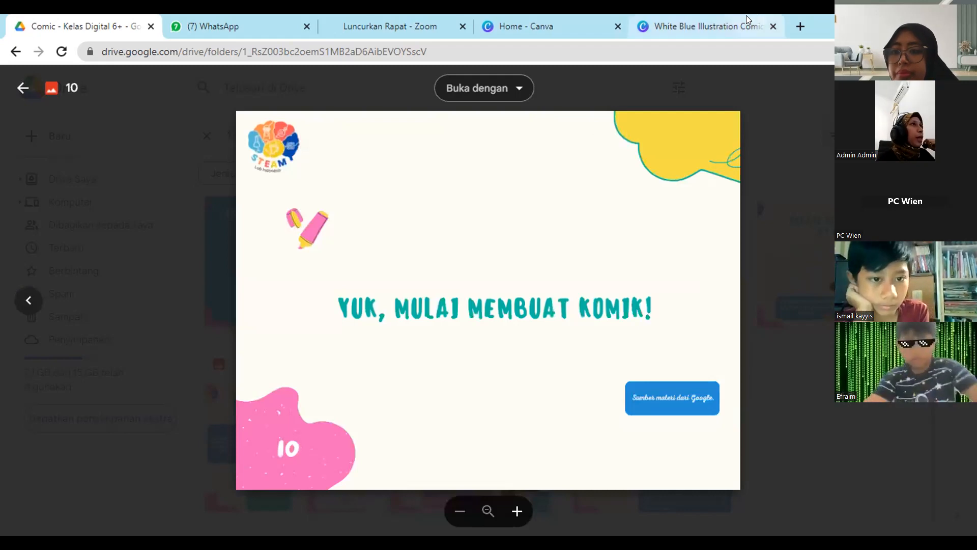
mouse_move(677, 14)
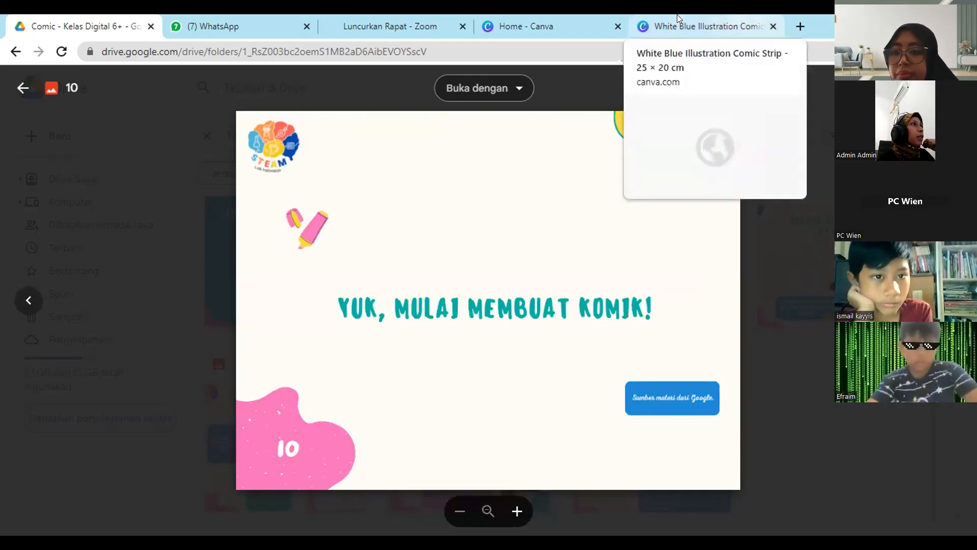
left_click(587, 17)
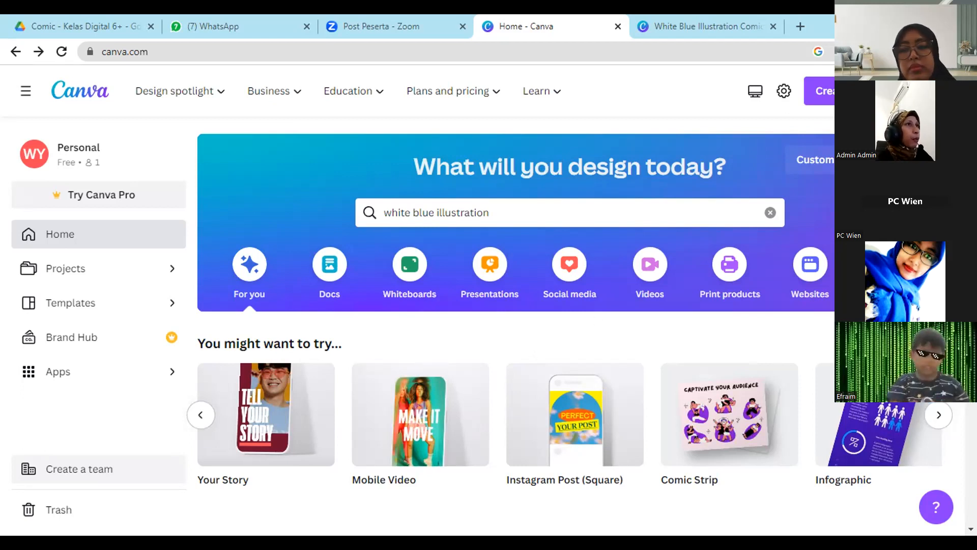
Replace the existing query on the Canva home page and search the templates for "comic".
scroll(152, 420, "down", 1)
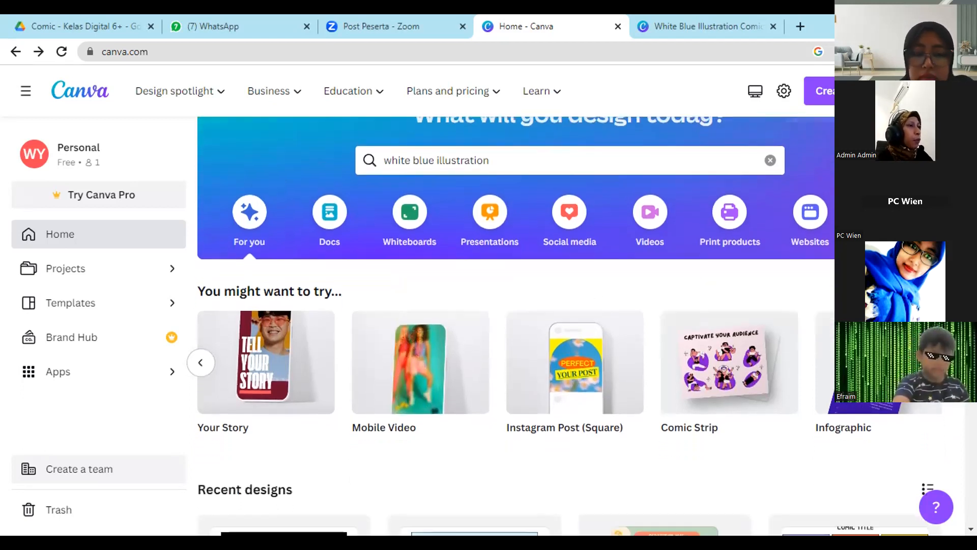
scroll(153, 420, "up", 1)
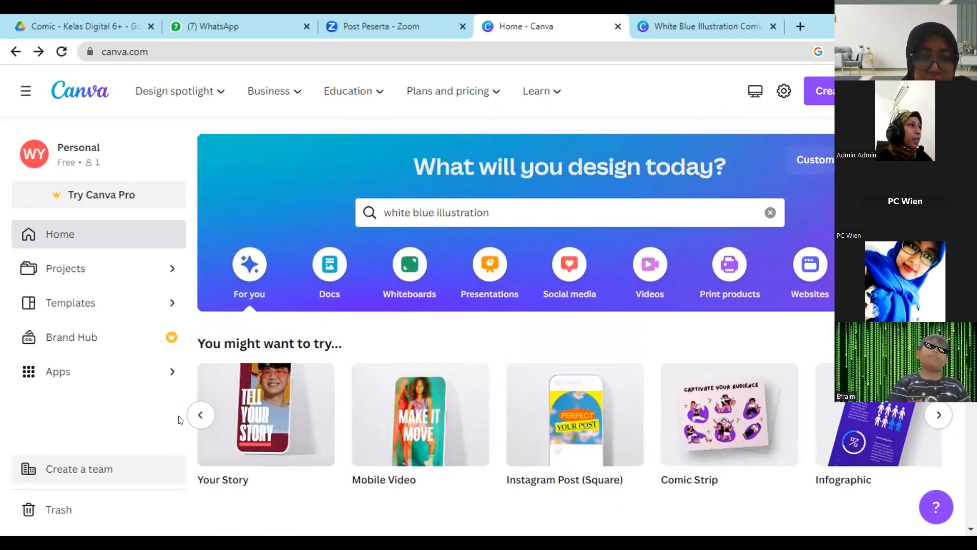
left_click(201, 414)
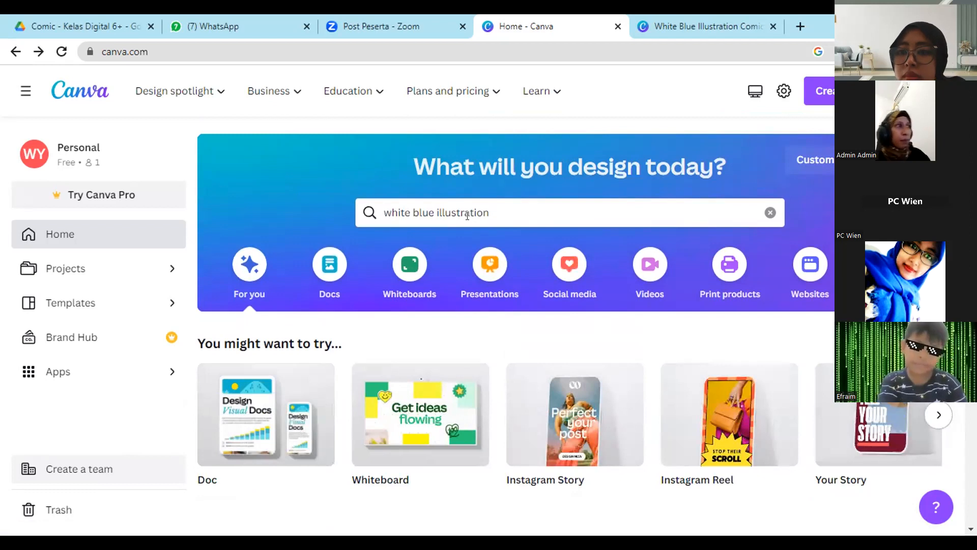
left_click(408, 218)
left_click_drag(408, 218, 360, 220)
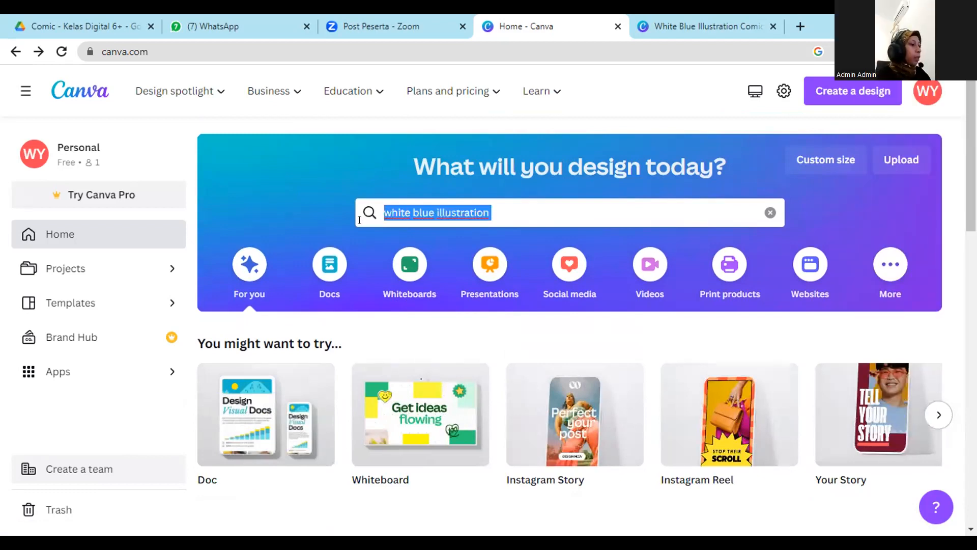
type("comic")
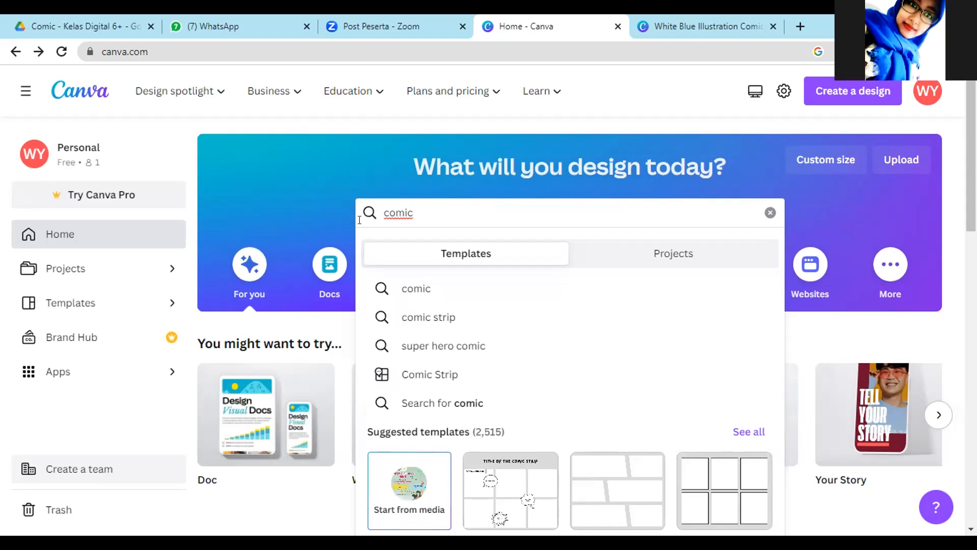
key("Return")
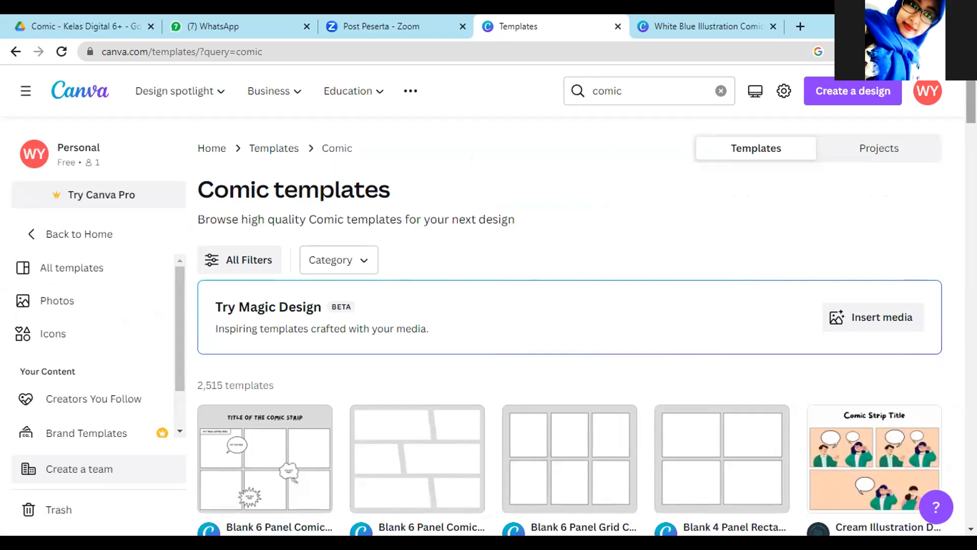
Browse the comic templates, preview the White Blue Illustration Comic Strip template and return to the results.
scroll(585, 326, "down", 6)
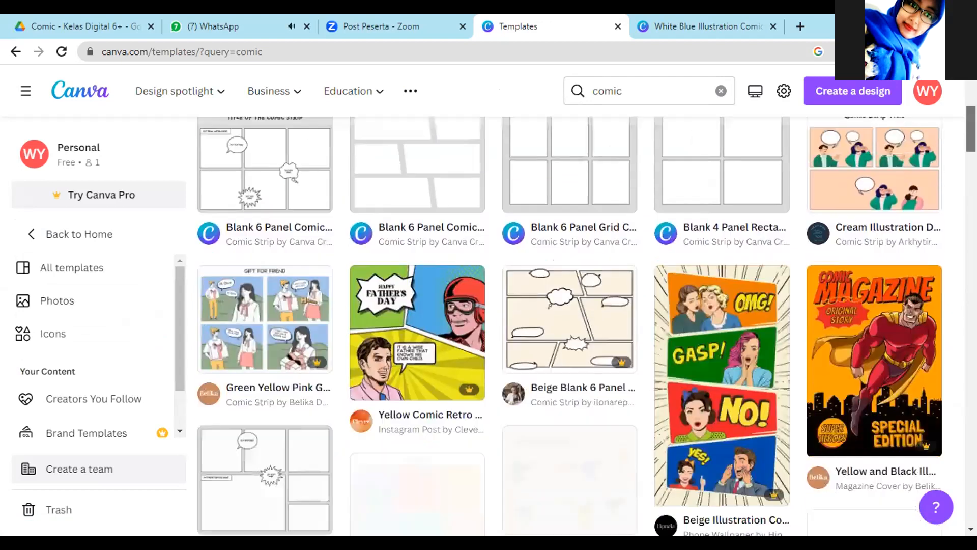
scroll(586, 326, "up", 4)
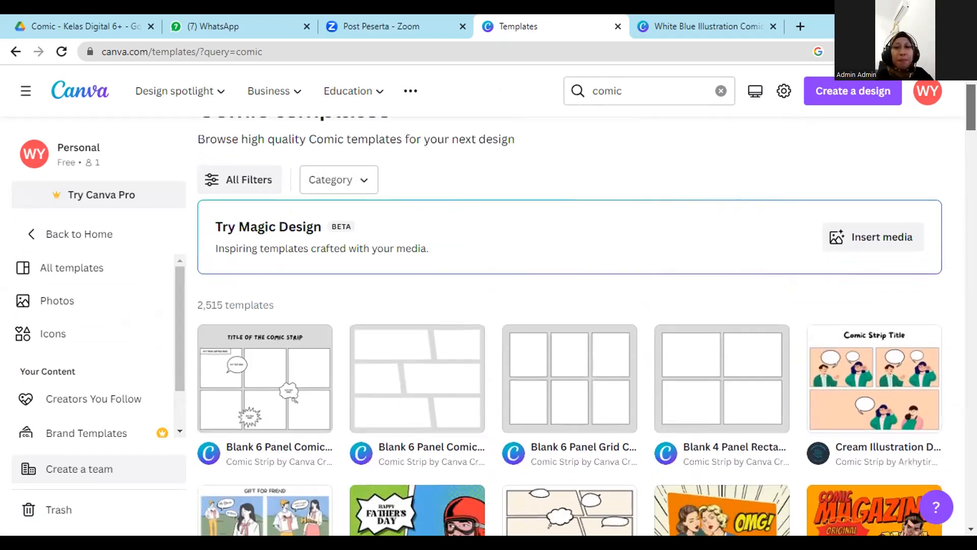
scroll(585, 325, "down", 1)
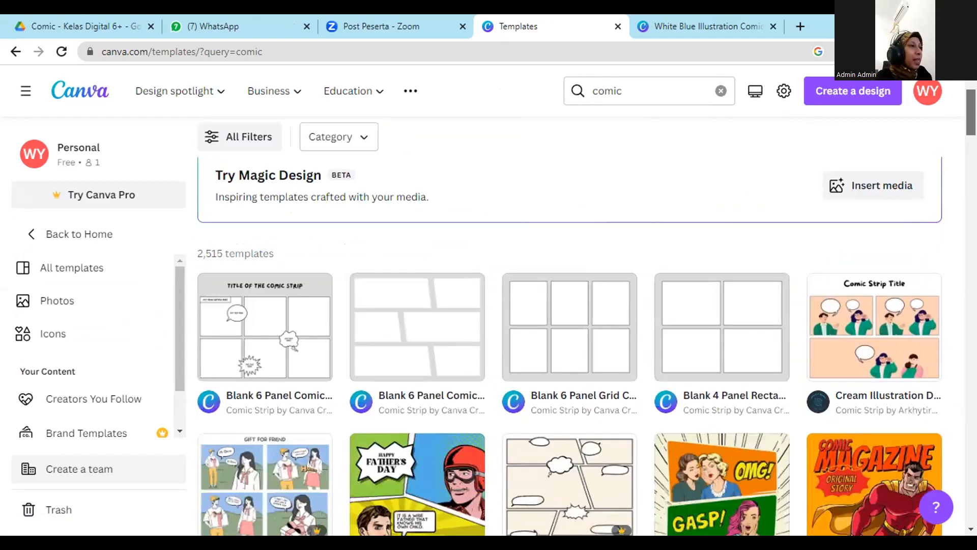
scroll(585, 326, "down", 2)
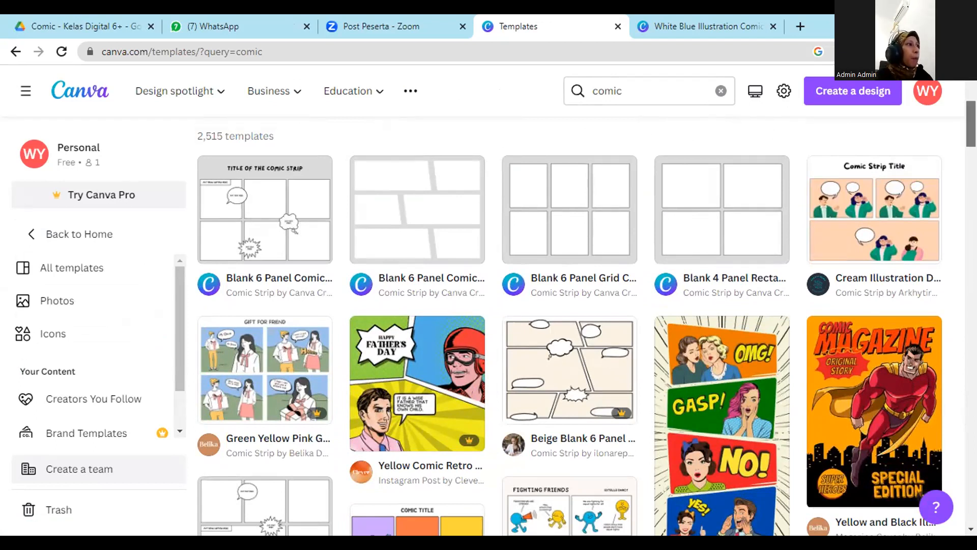
scroll(587, 331, "down", 1)
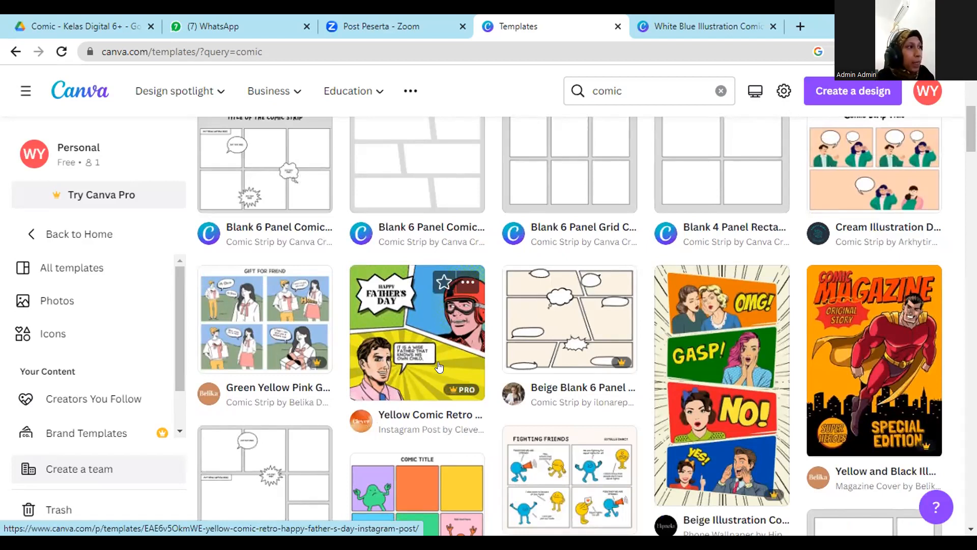
mouse_move(449, 392)
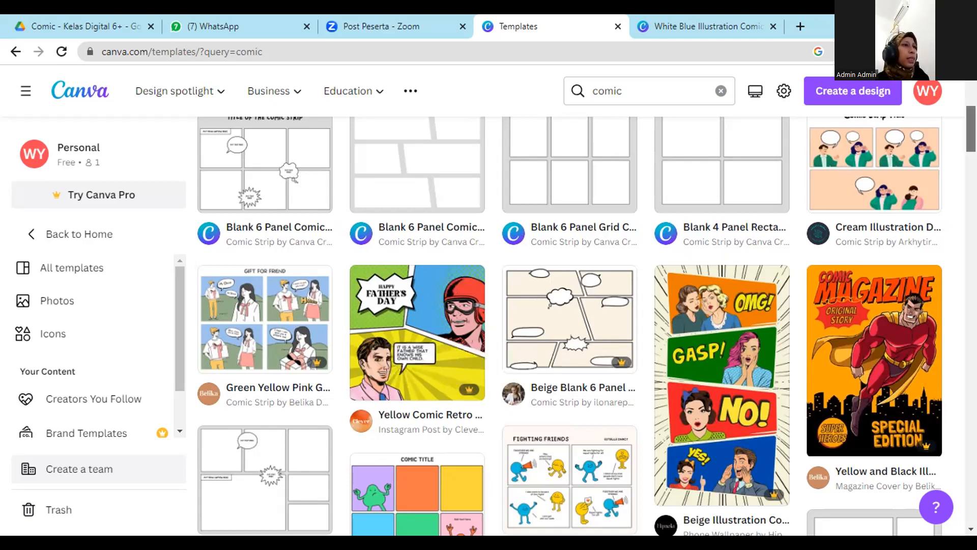
scroll(469, 323, "down", 1)
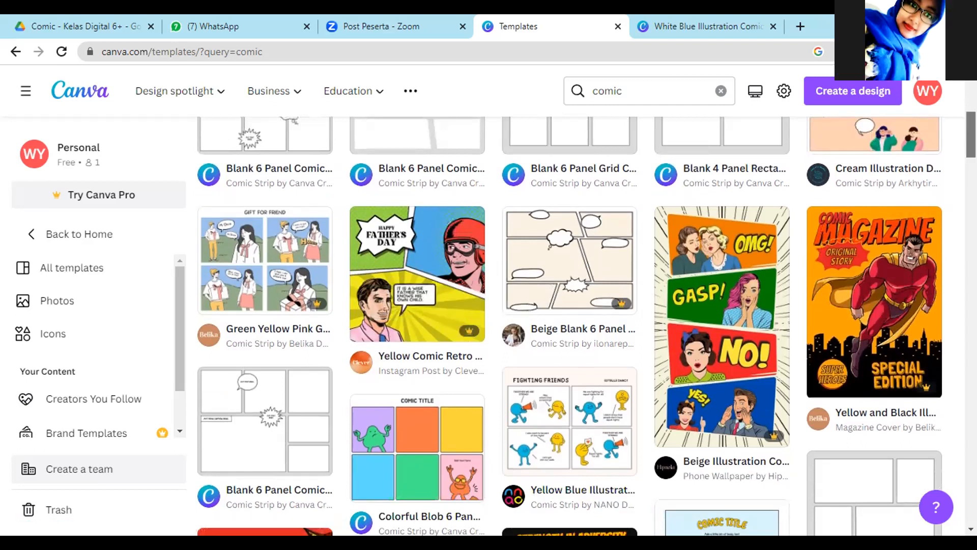
scroll(586, 325, "down", 4)
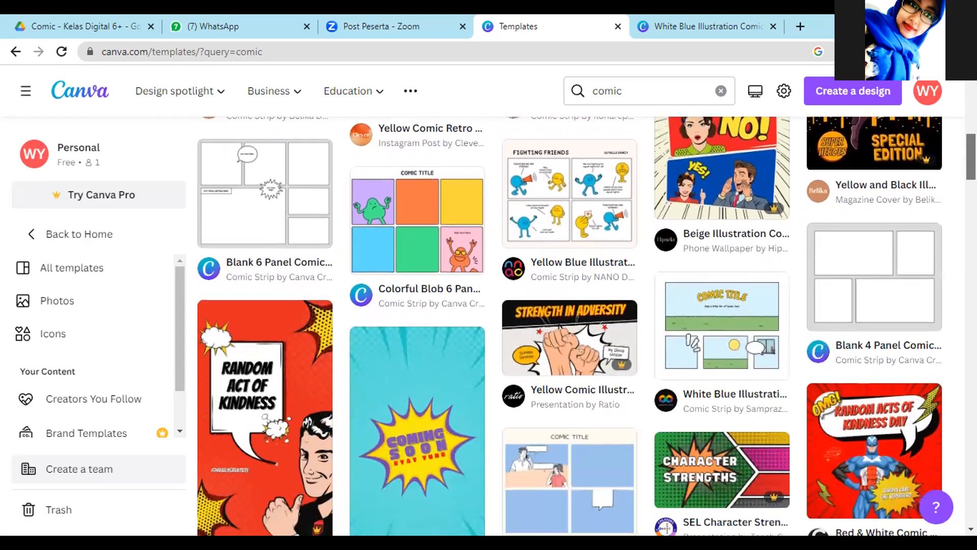
scroll(586, 326, "down", 2)
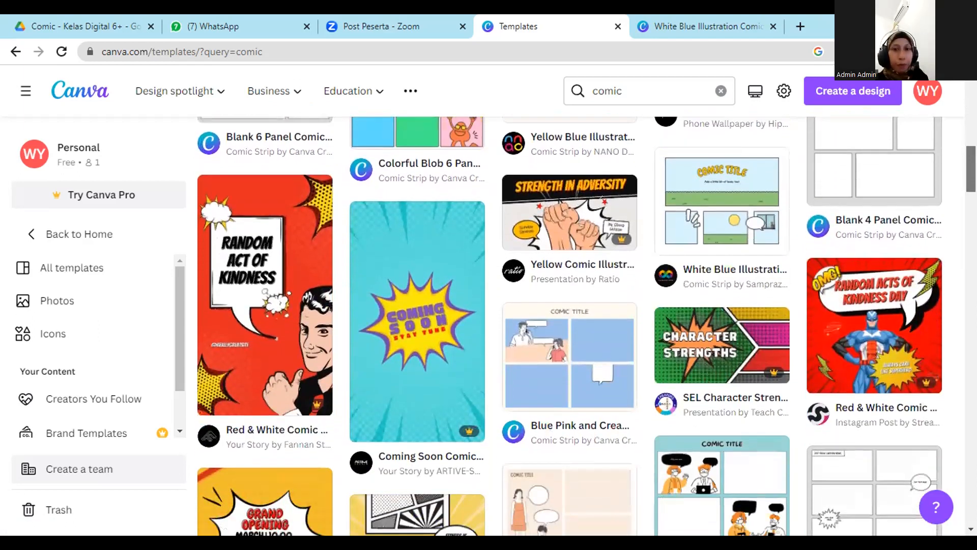
scroll(585, 326, "down", 2)
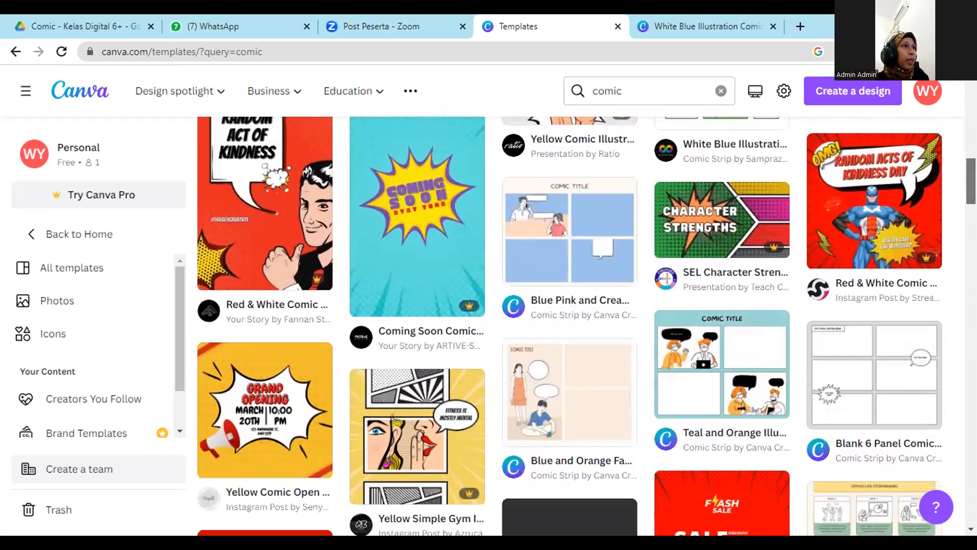
scroll(586, 326, "down", 3)
scroll(585, 326, "up", 5)
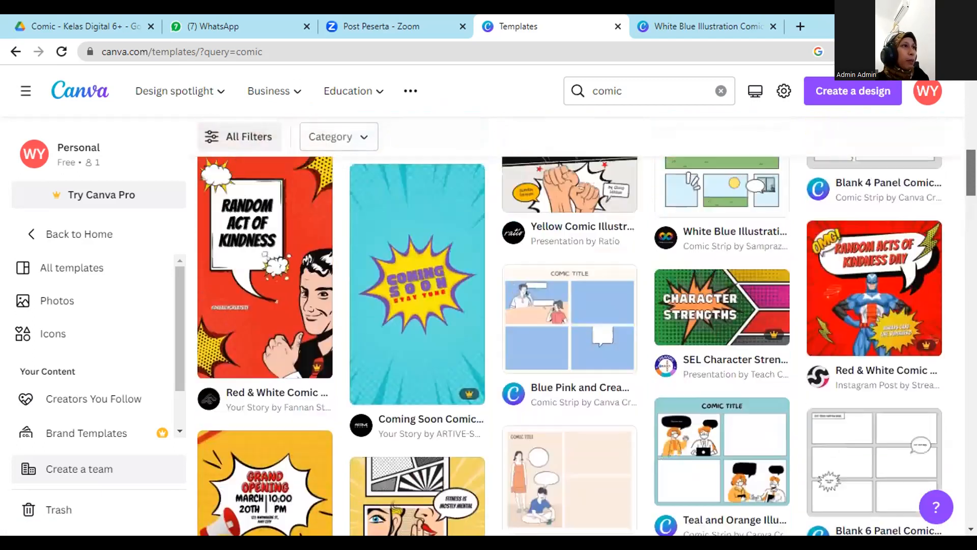
scroll(706, 294, "up", 2)
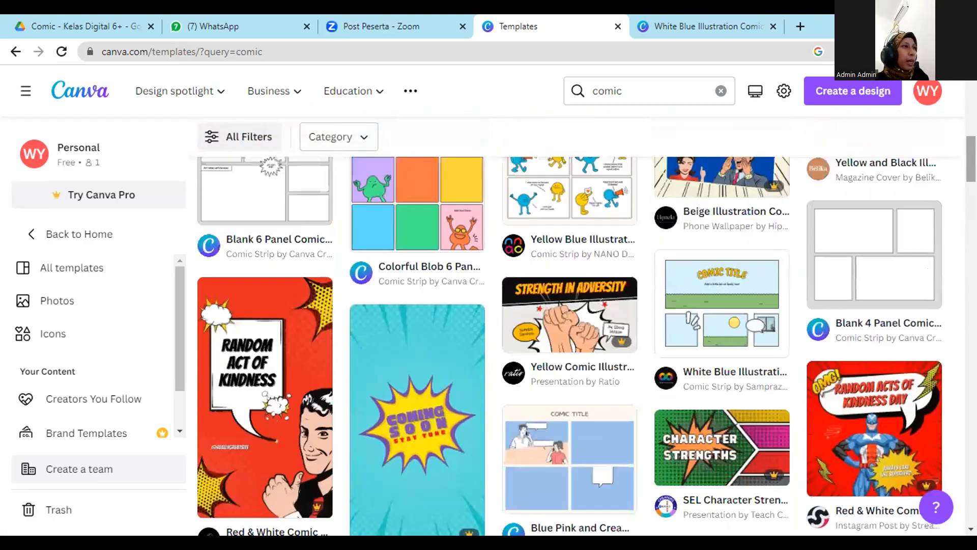
left_click(705, 294)
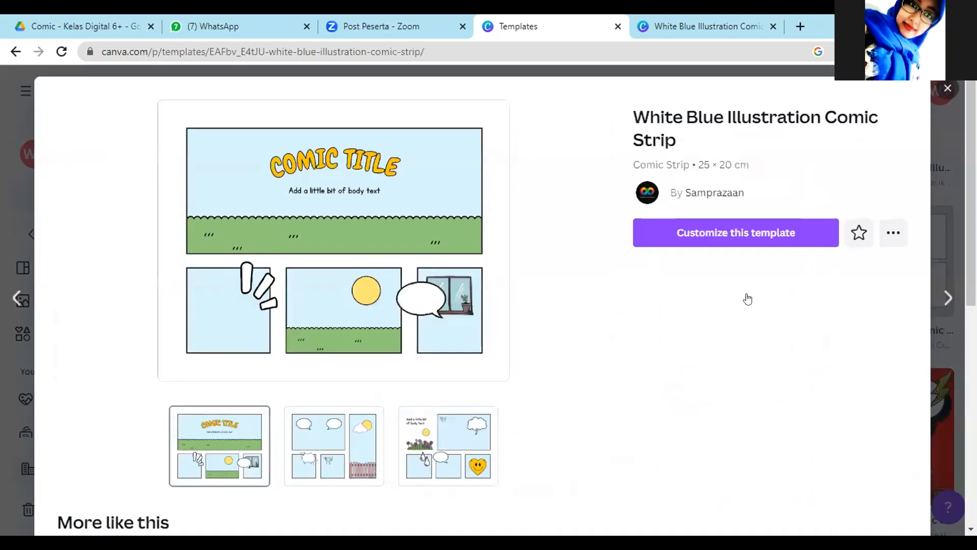
key("alt+Left")
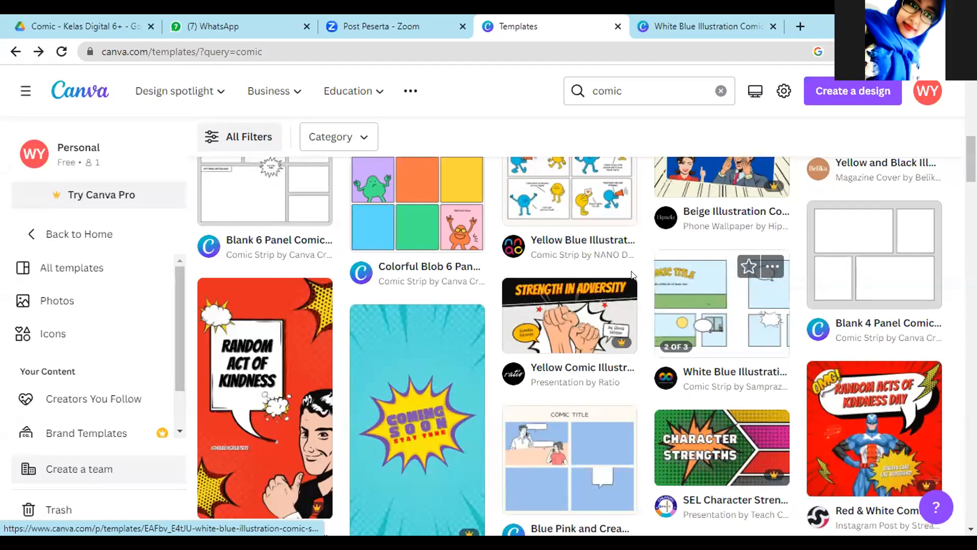
Search the templates for "white blue illustration".
left_click(635, 89)
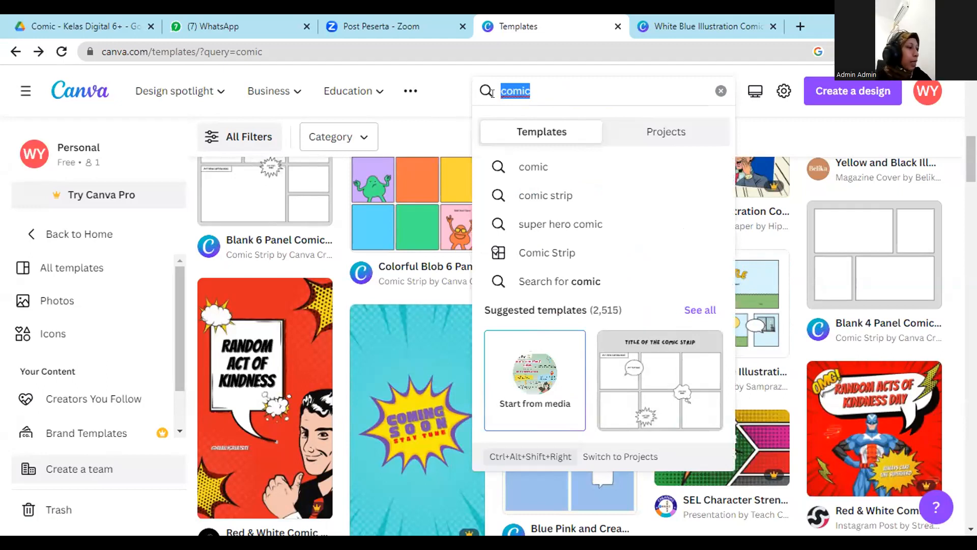
type("whi")
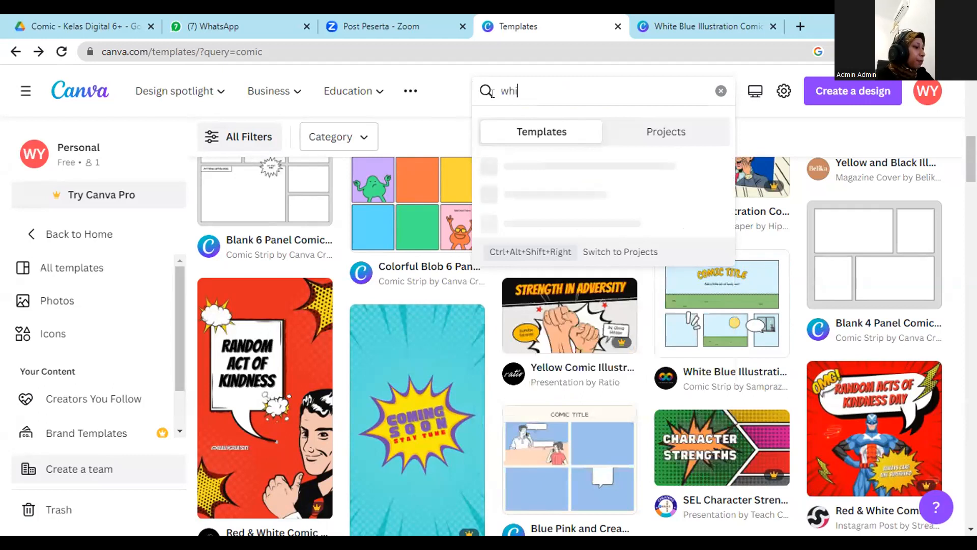
type("te blue")
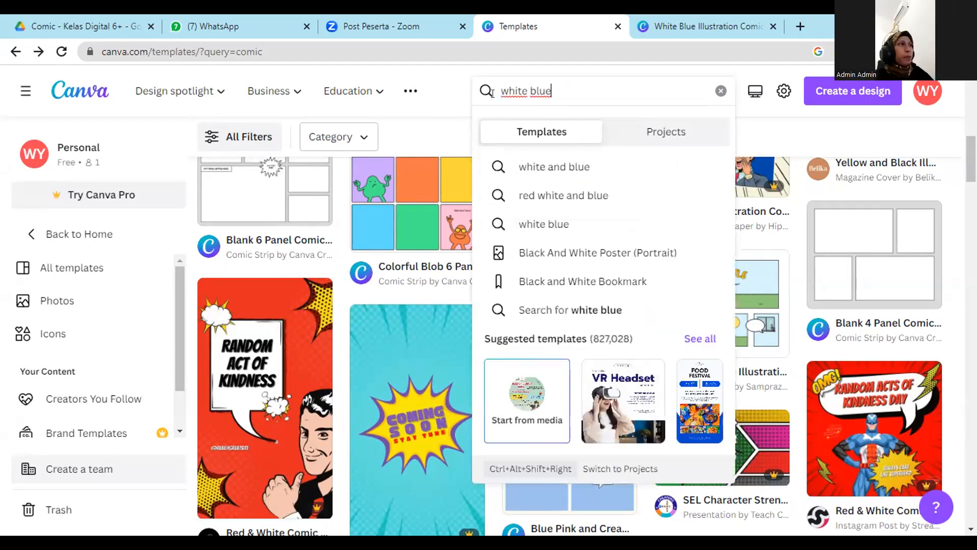
type(" i")
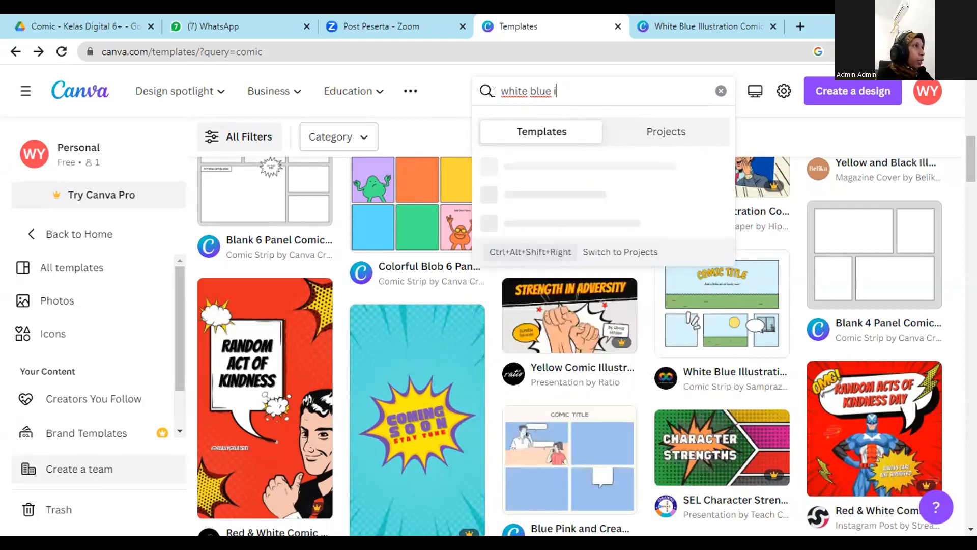
type("llustration")
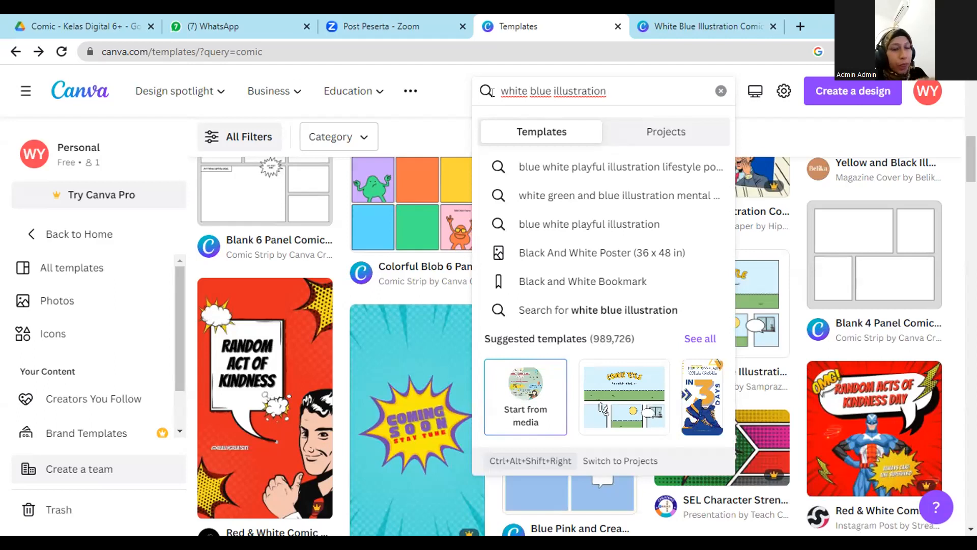
triple_click(565, 79)
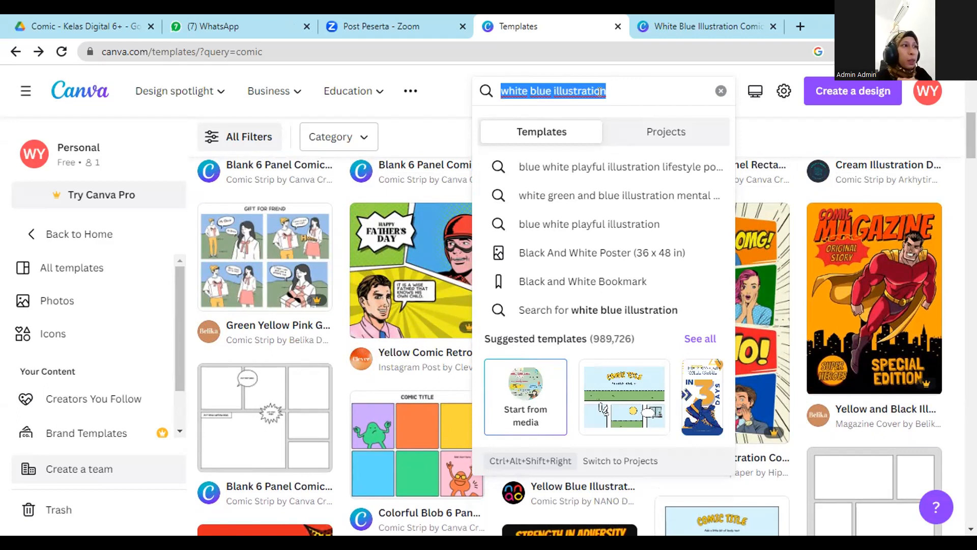
key("Return")
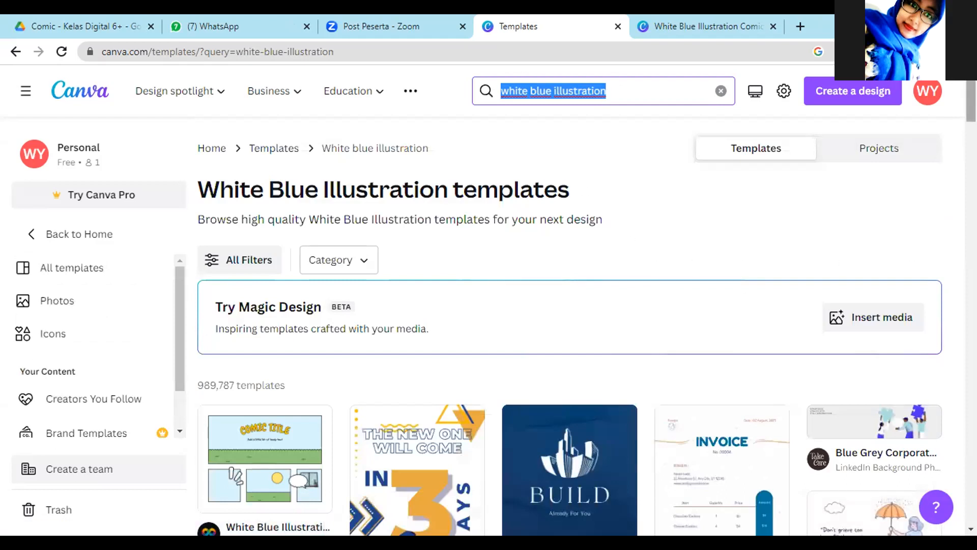
Preview the White Blue Illustration Comic Strip template from the white blue illustration results and go back to the list.
scroll(585, 325, "down", 5)
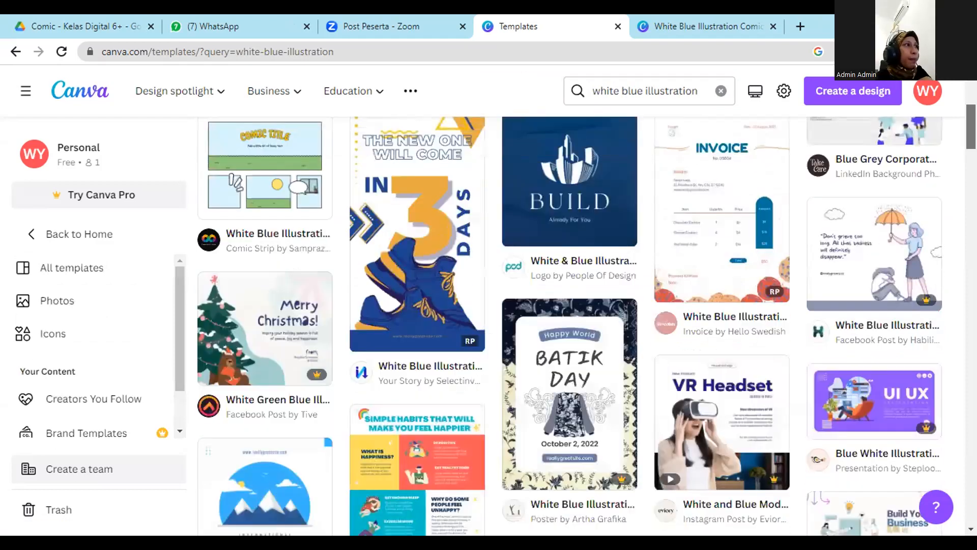
scroll(585, 326, "up", 1)
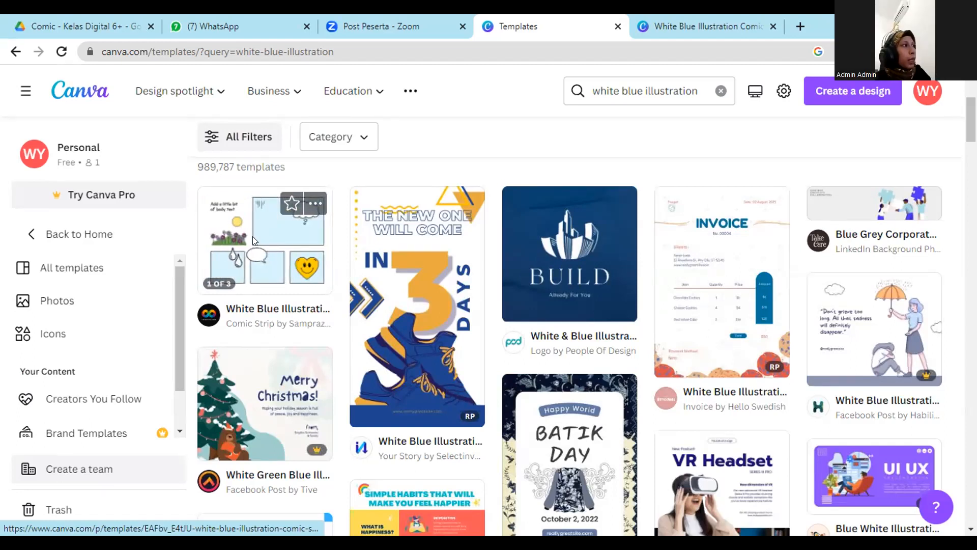
left_click(251, 239)
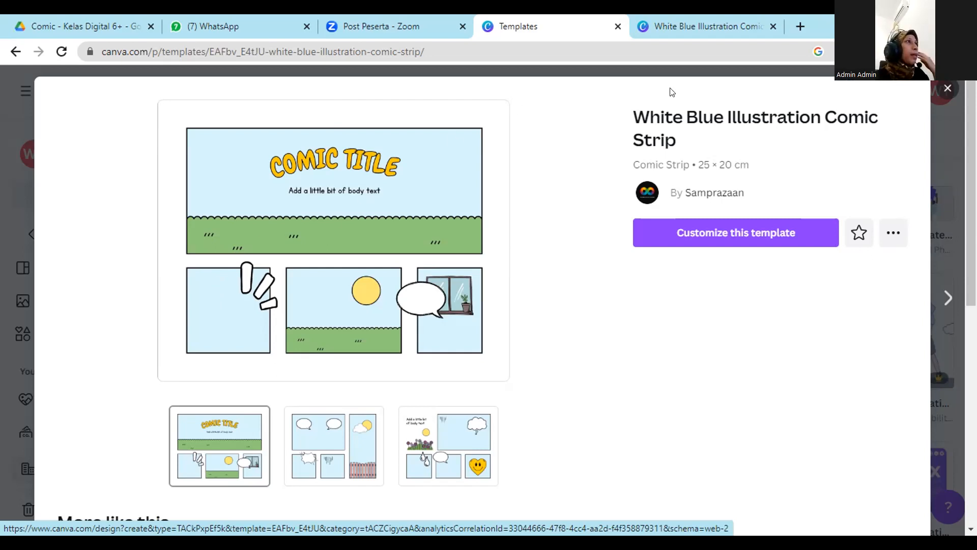
left_click(13, 52)
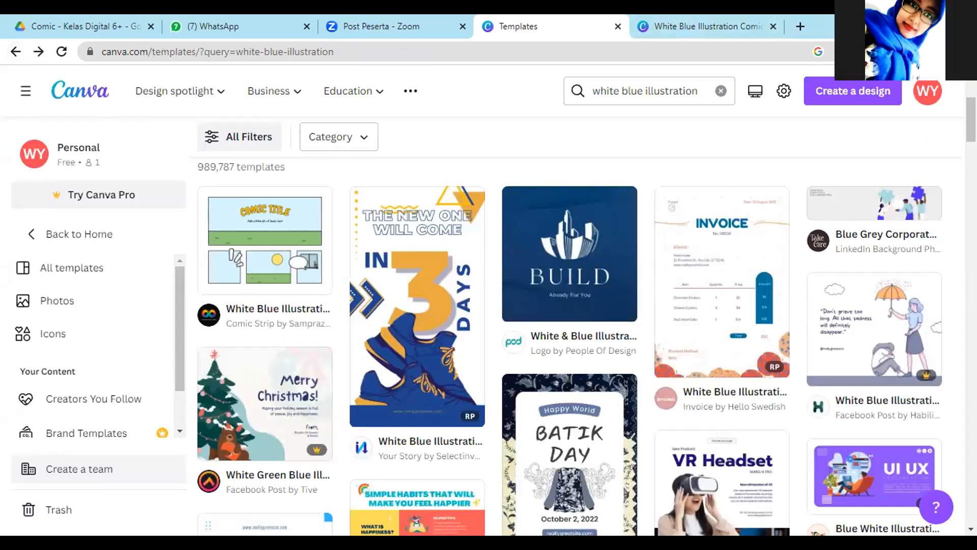
Return to the Canva home page and search the templates for "white blue illustration" from there.
scroll(571, 356, "up", 5)
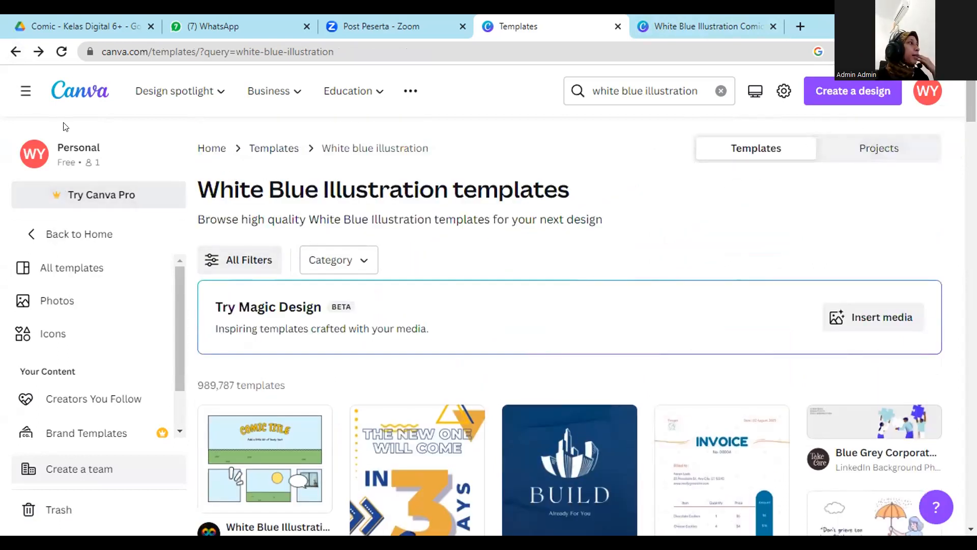
left_click(16, 52)
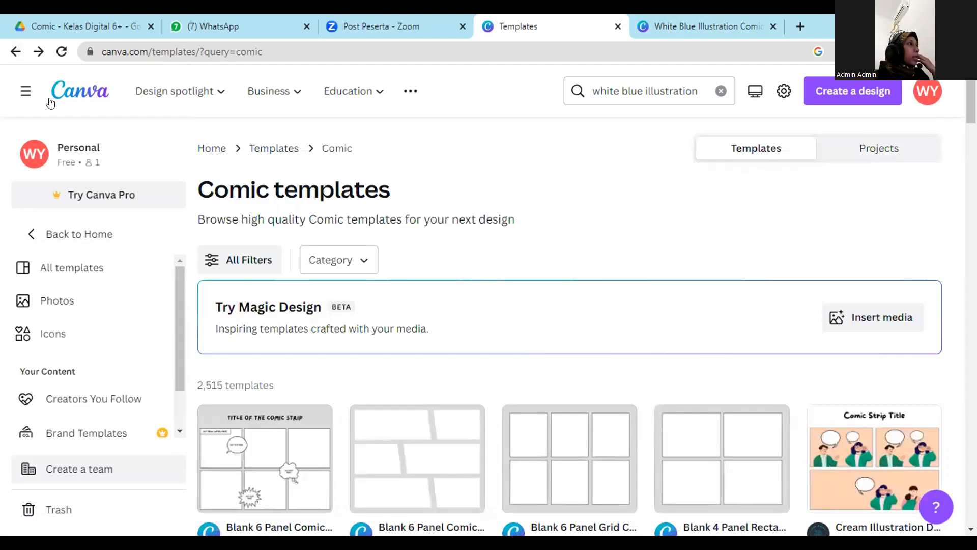
left_click(76, 92)
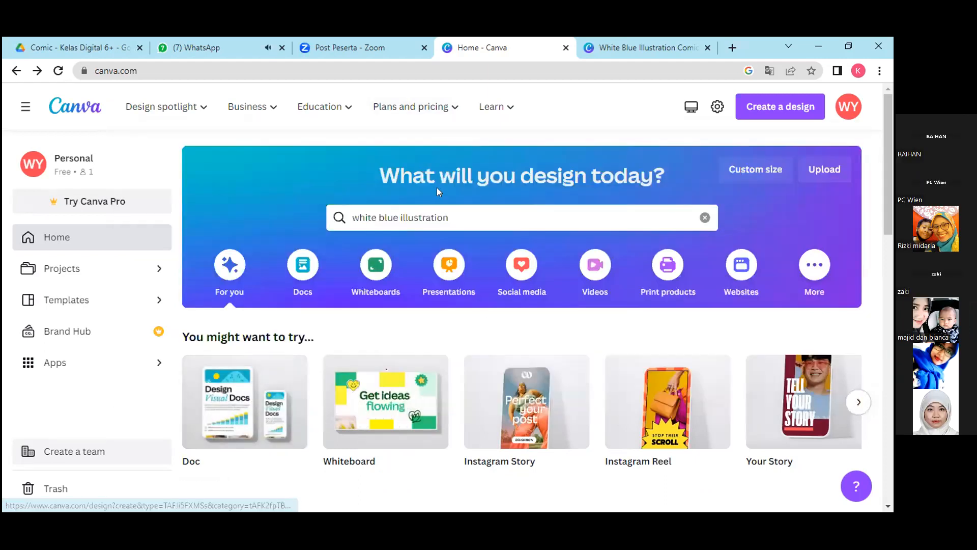
left_click(452, 214)
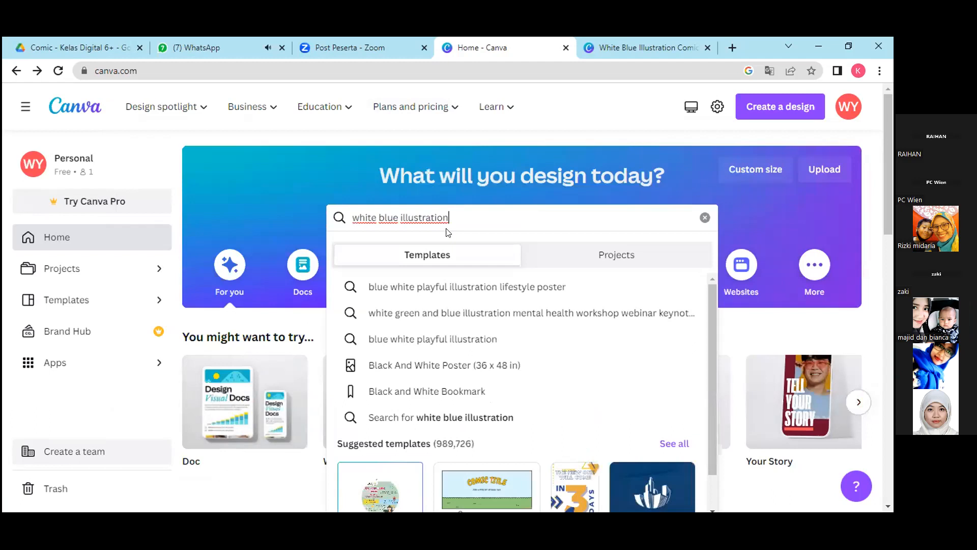
key("Return")
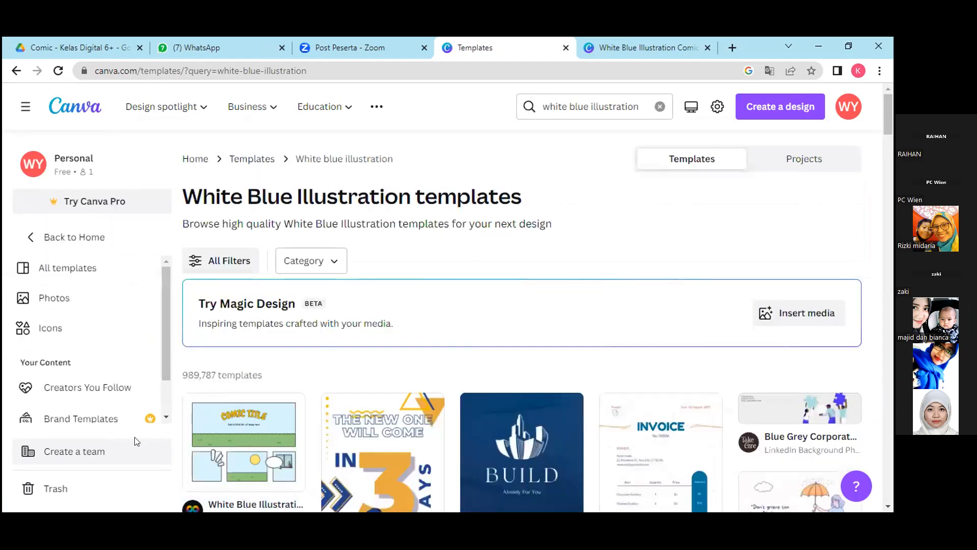
Open the White Blue Illustration Comic Strip template for customizing and dismiss the sticker comment tip in the editor.
left_click(236, 441)
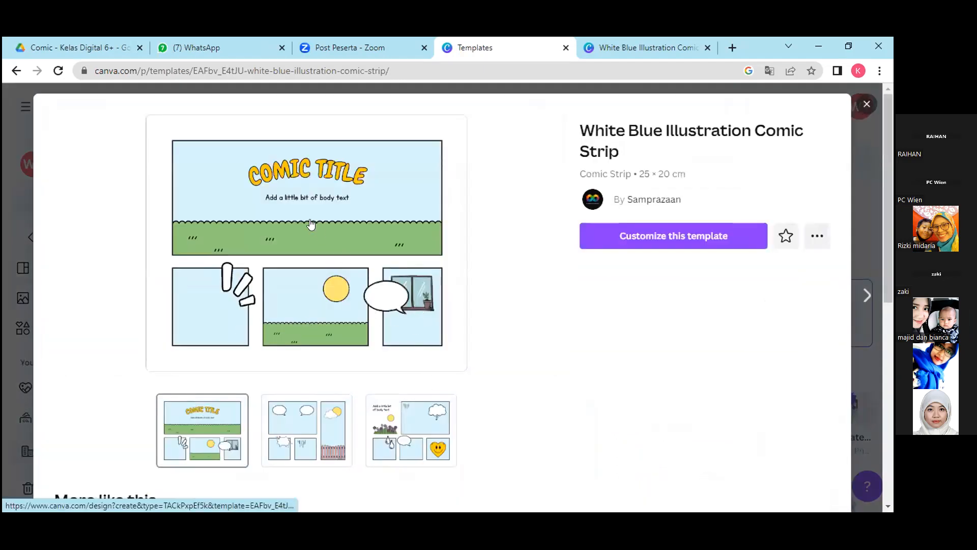
left_click(650, 236)
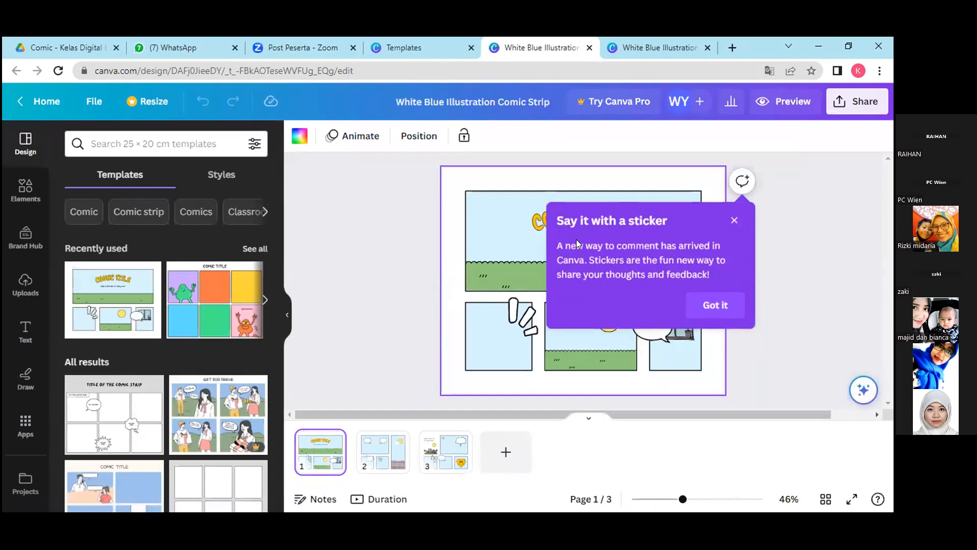
left_click(735, 220)
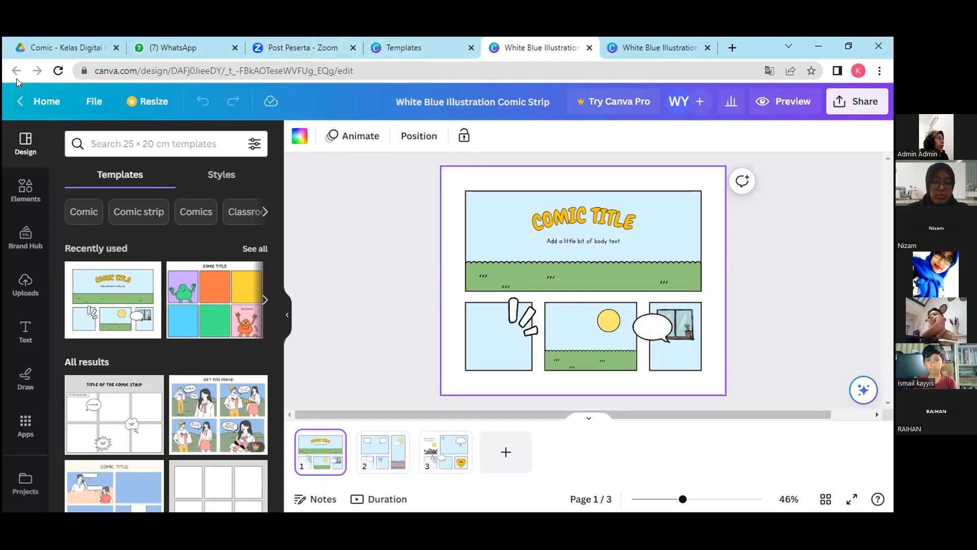
Preview the illustration set pages of the Green Yellow Pink Gift For Friend Comic Strip template and close the Canva Pro offer.
left_click(197, 396)
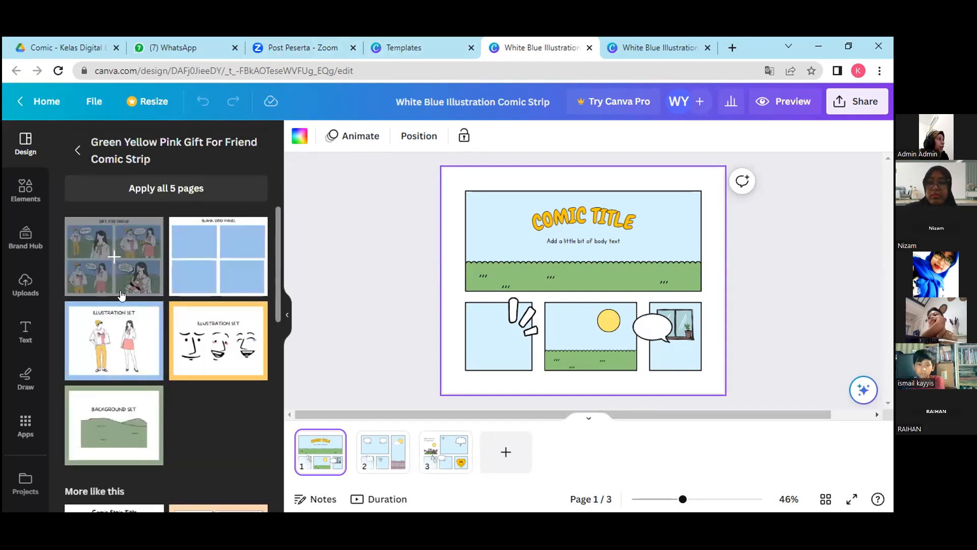
left_click(134, 260)
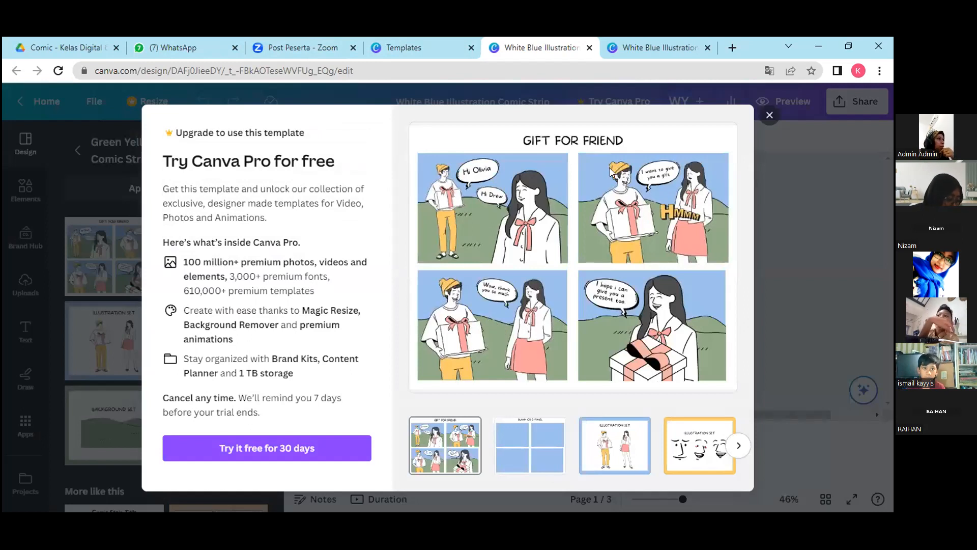
left_click(616, 445)
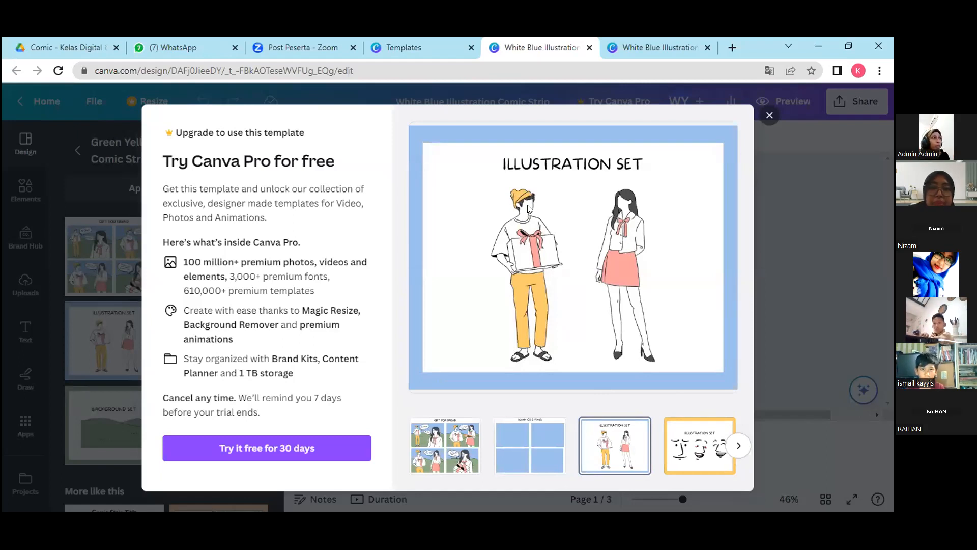
left_click(699, 436)
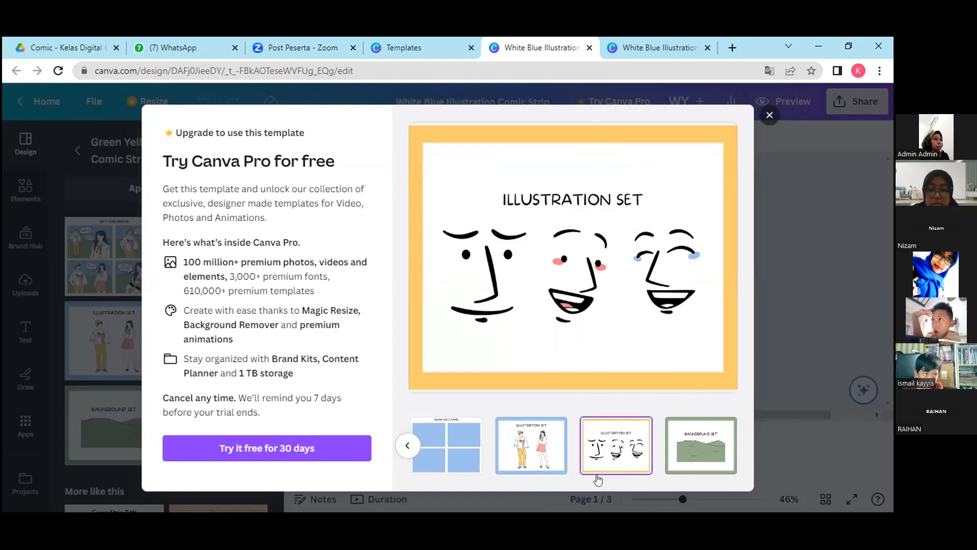
left_click(538, 451)
left_click(586, 448)
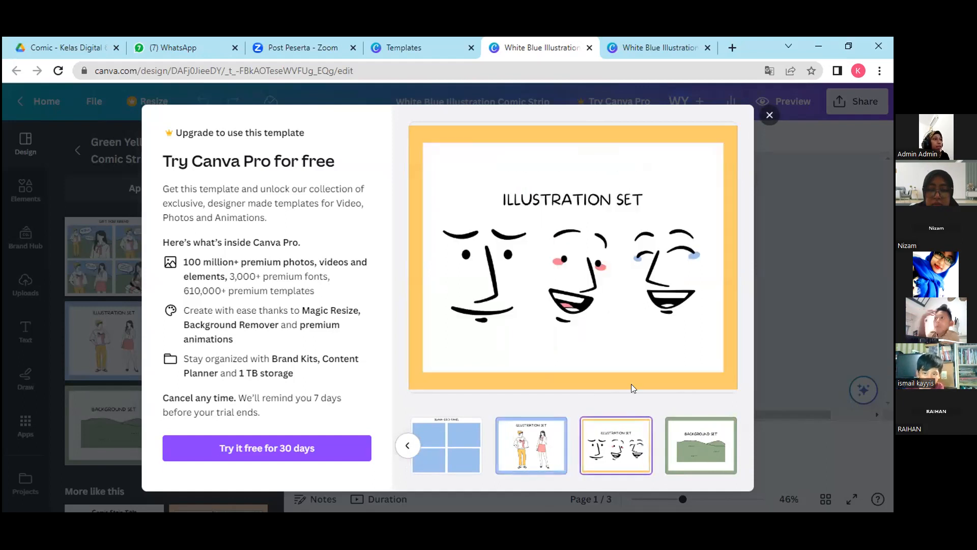
left_click(770, 115)
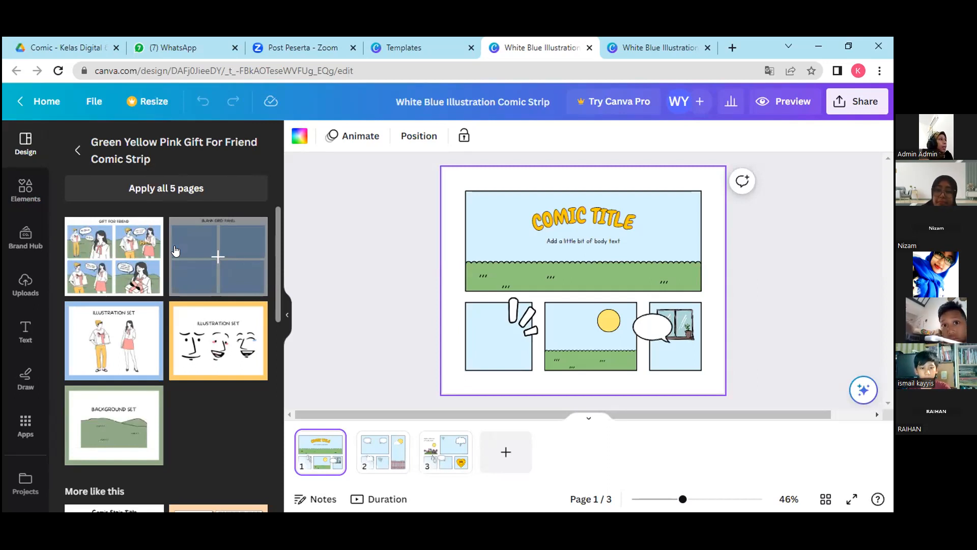
Collapse the template list beside the canvas and highlight the design's title without renaming it.
left_click(286, 313)
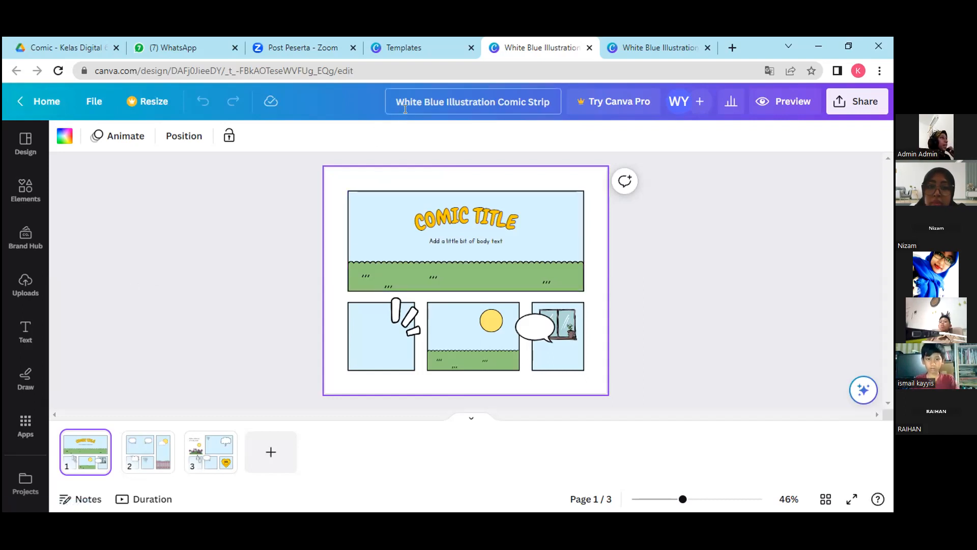
left_click_drag(397, 102, 438, 110)
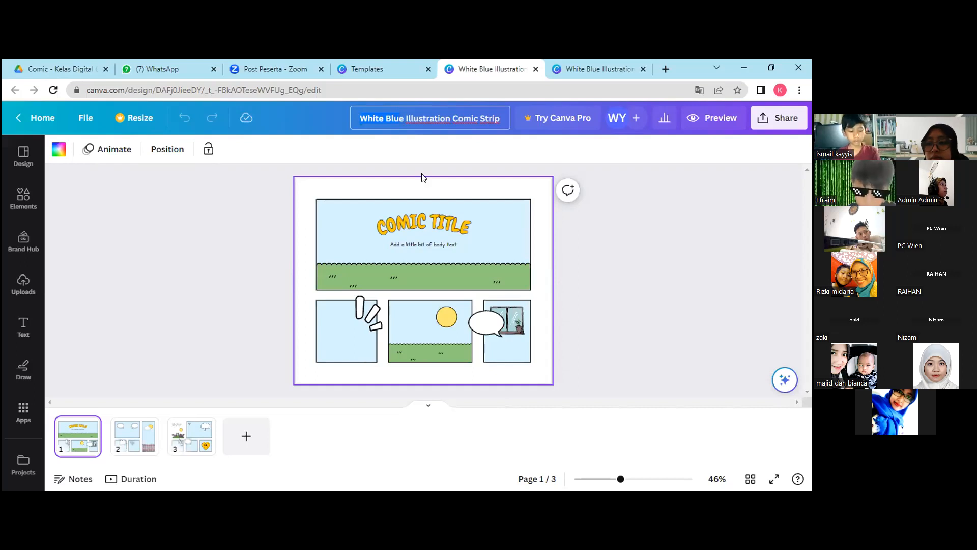
left_click(110, 135)
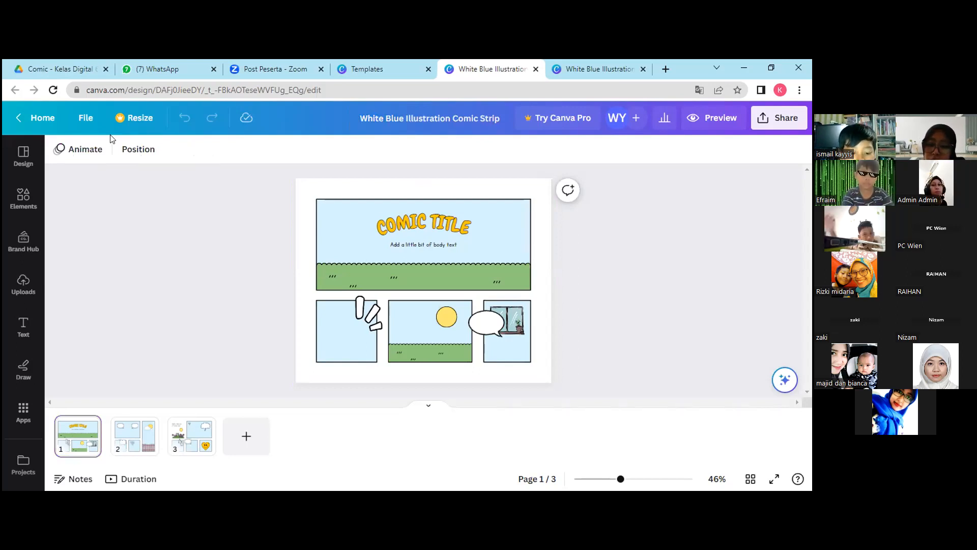
Switch to the comic class folder in Google Drive, view Script Comic Manfaat Api KSLI.docx and leave the Drive page.
left_click(44, 70)
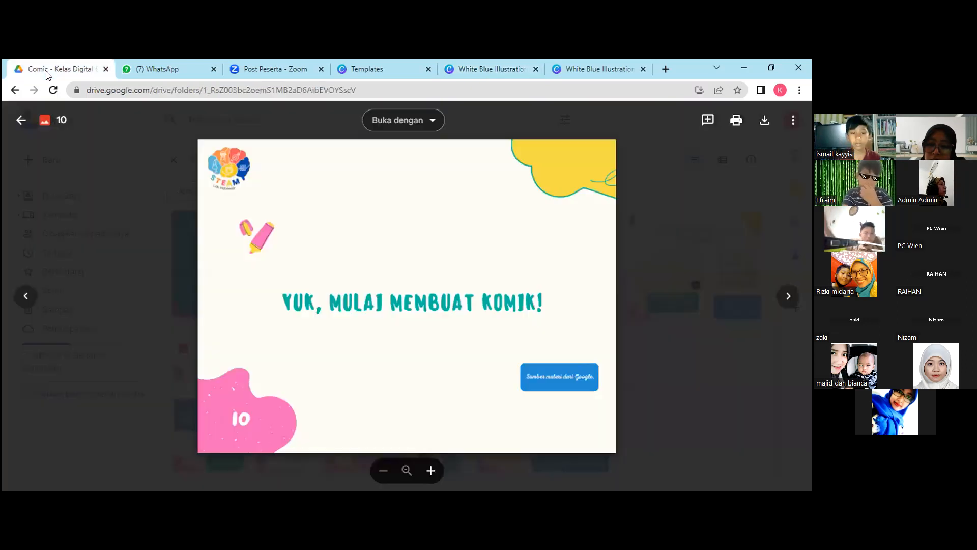
left_click(25, 294)
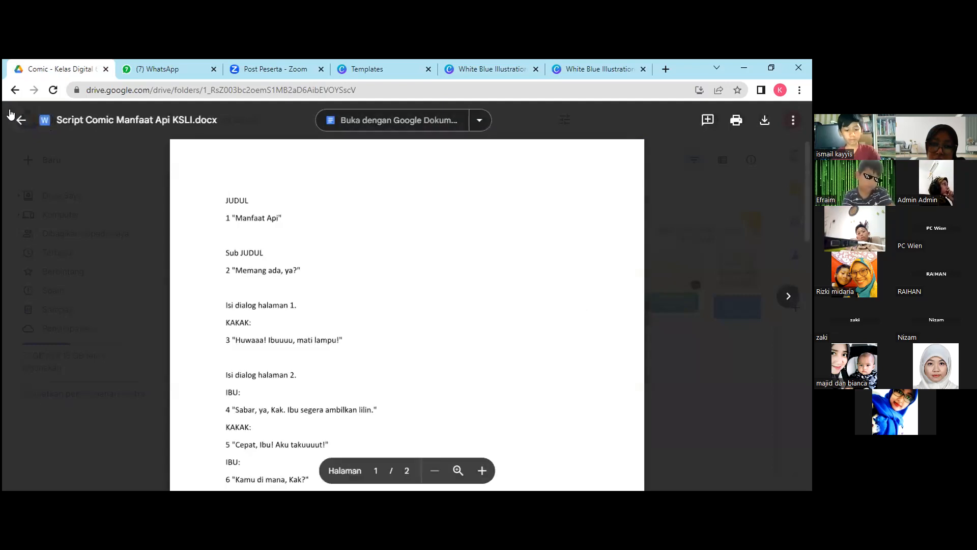
left_click(15, 89)
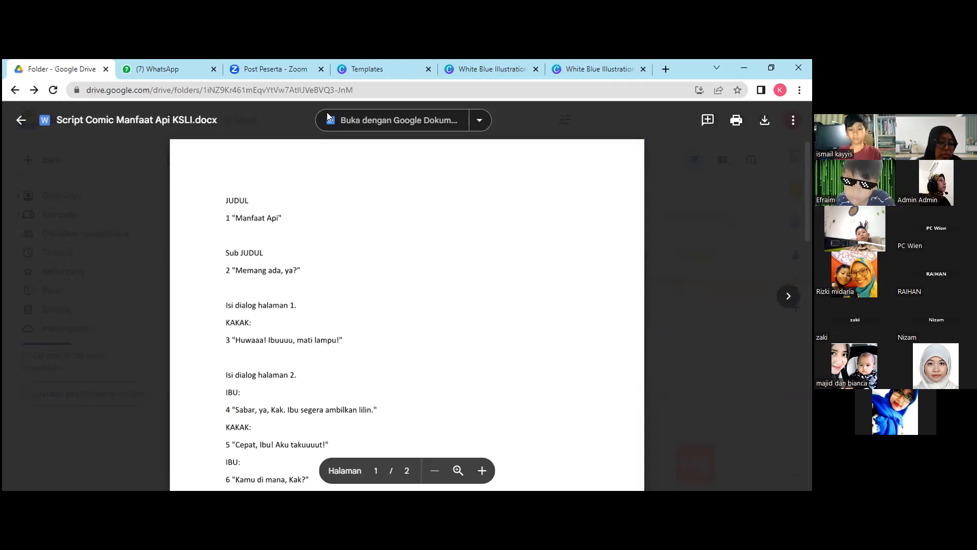
key("ctrl+Tab")
key("ctrl+Tab")
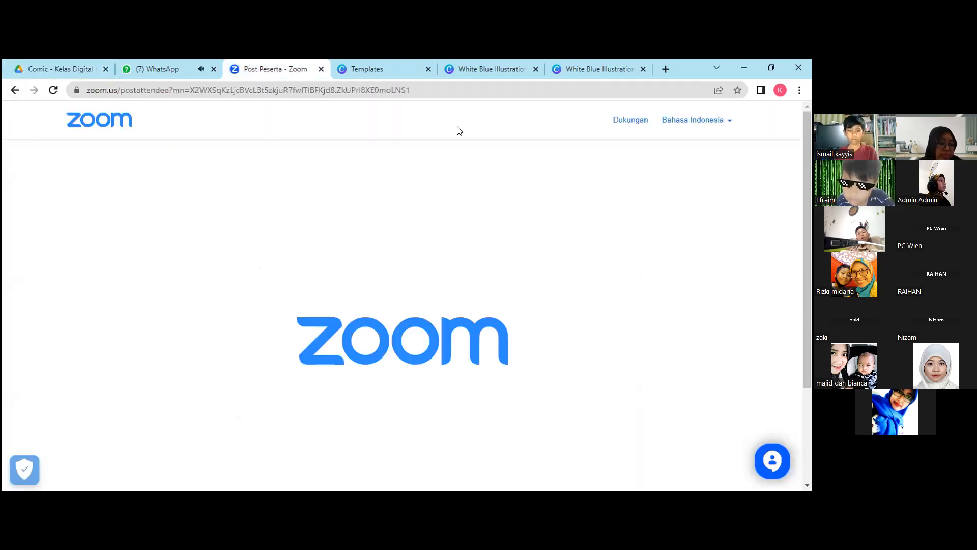
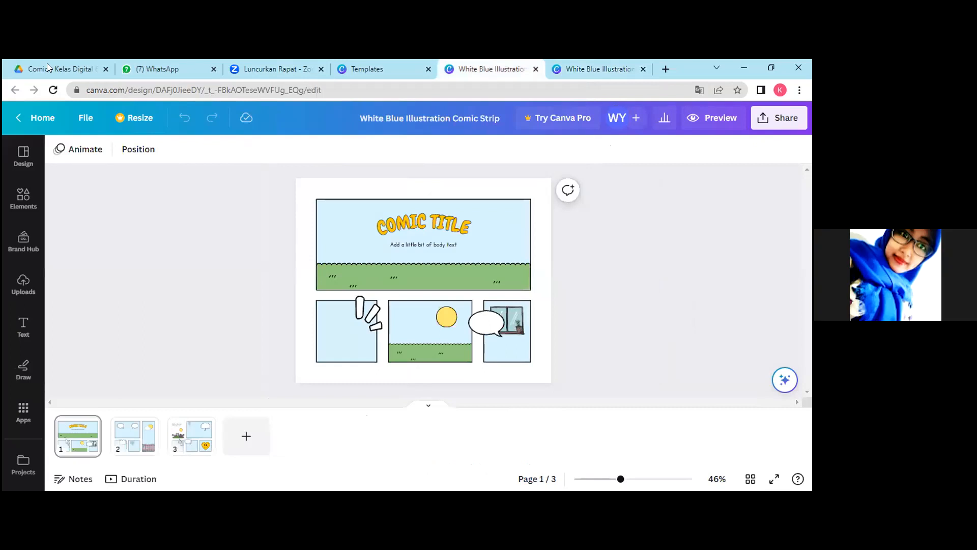
Switch to the comic class folder in Google Drive and open Script Comic Manfaat Api KSLI.docx.
key("ctrl+1")
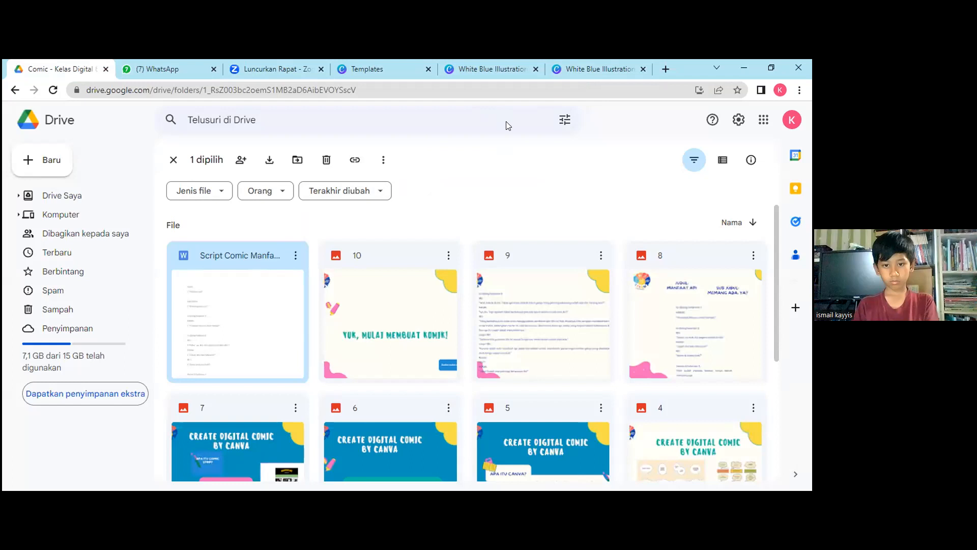
key("ctrl+5")
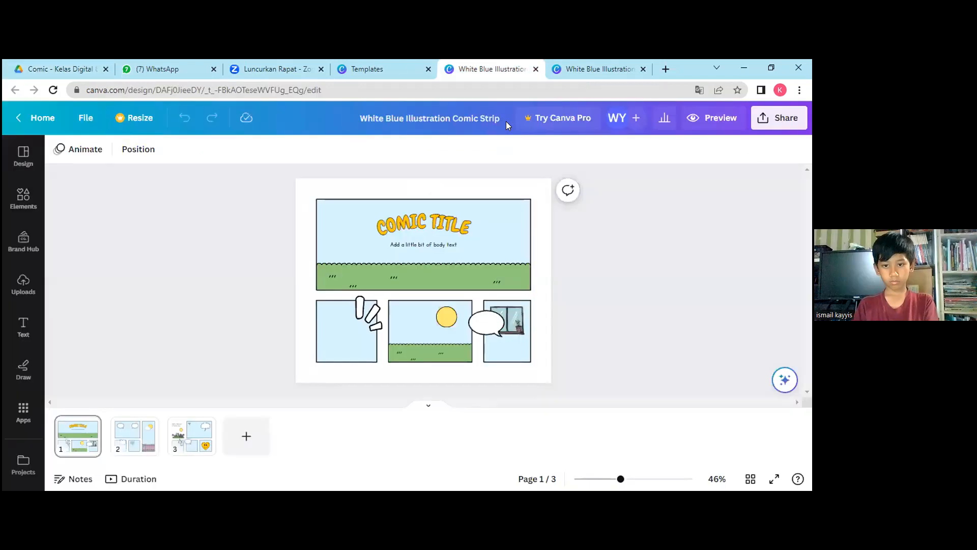
left_click(56, 64)
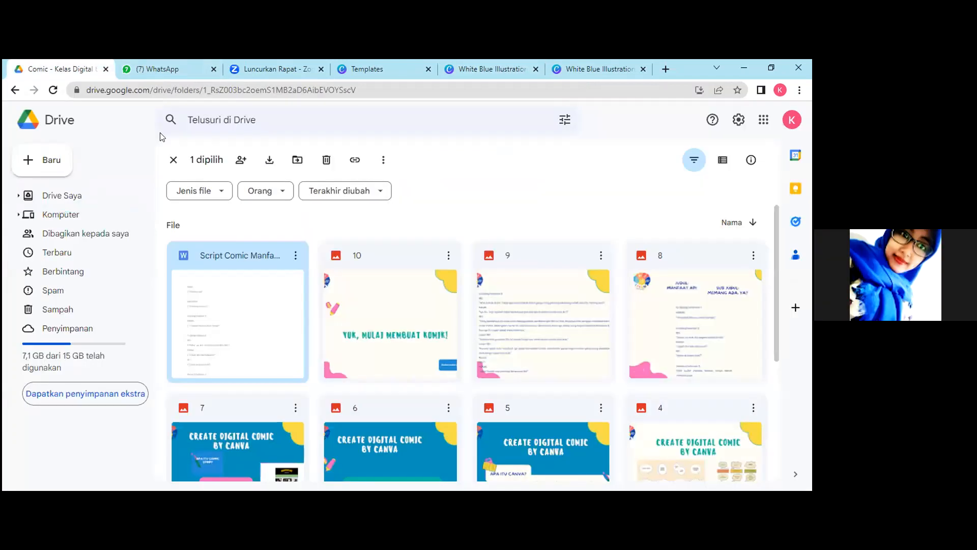
double_click(233, 298)
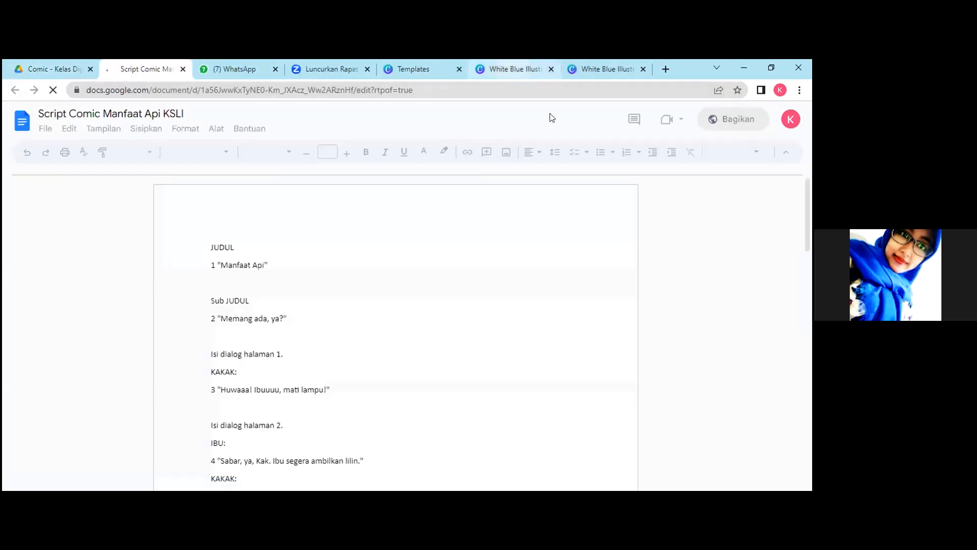
Compare the comic template's first page in Canva with the script document and look through the script's title and page dialogues.
key("ctrl+6")
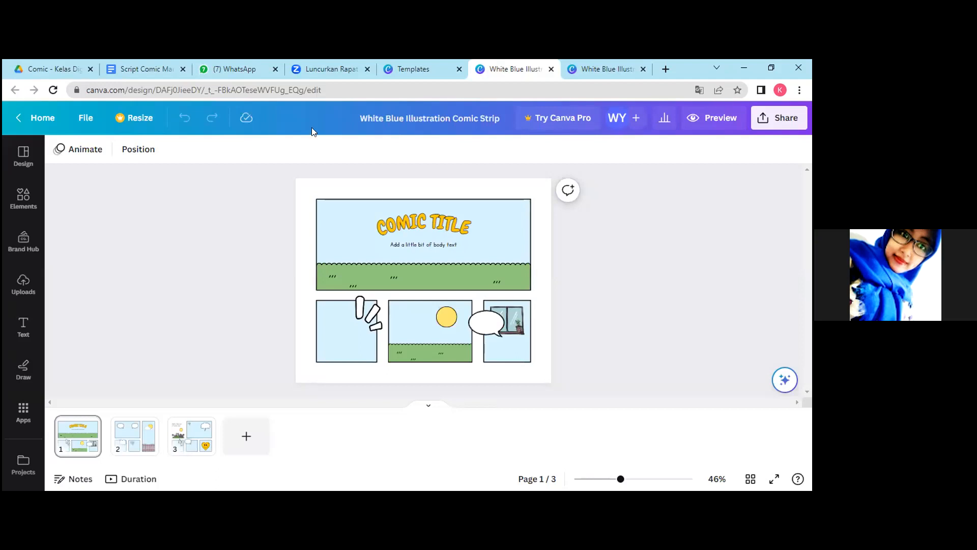
left_click(127, 70)
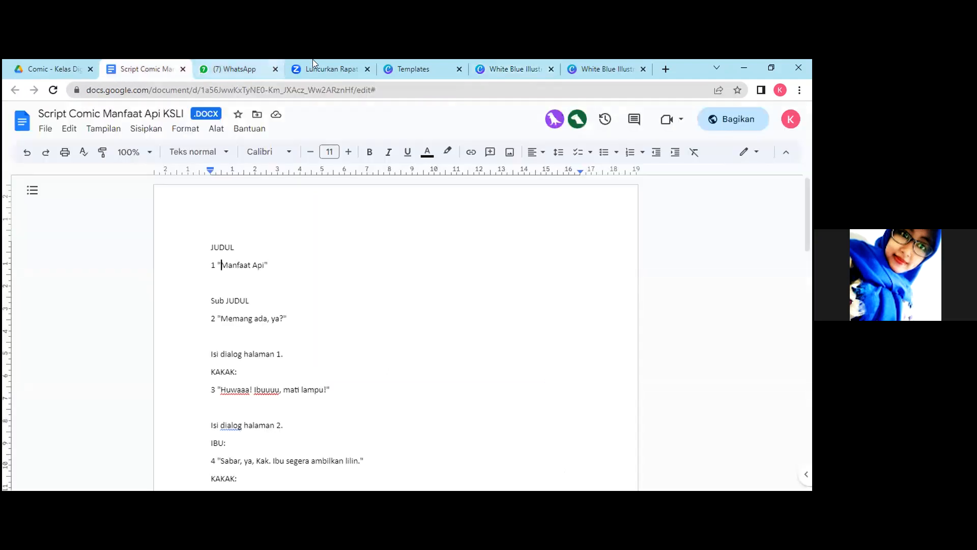
left_click(513, 70)
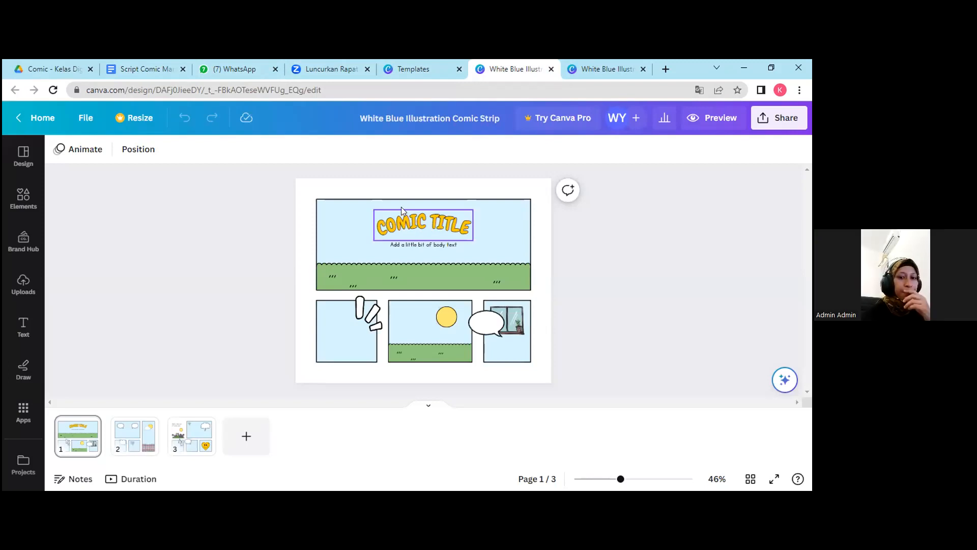
left_click(145, 68)
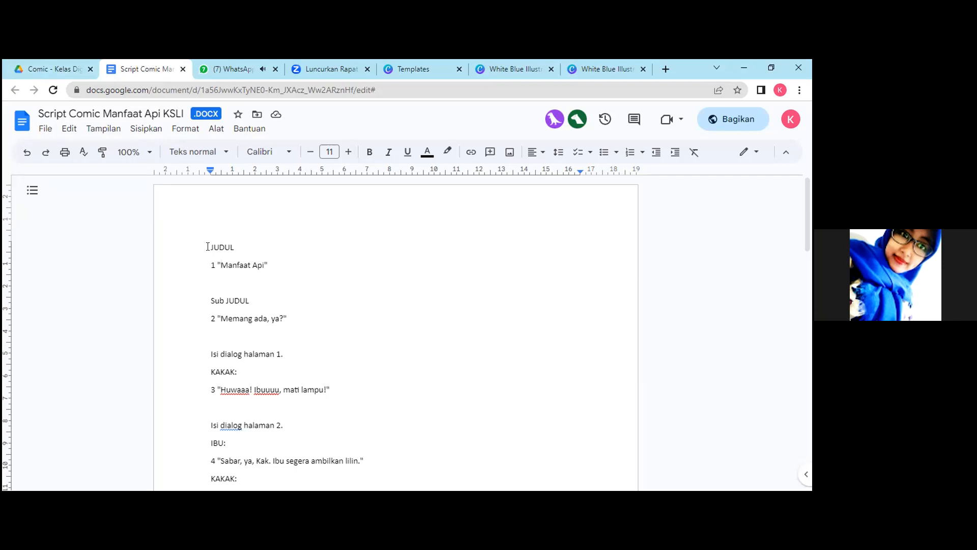
left_click_drag(208, 247, 315, 238)
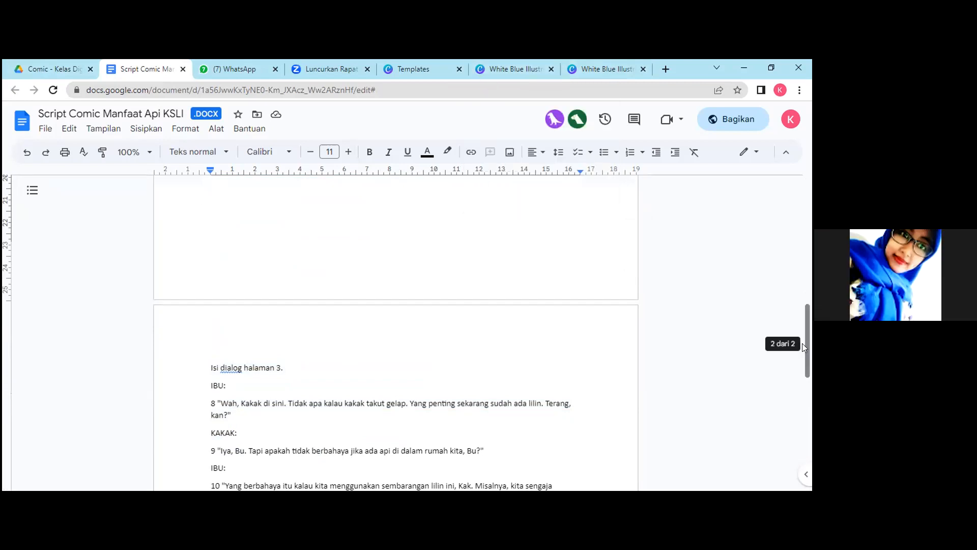
scroll(803, 343, "up", 1)
left_click_drag(811, 310, 810, 133)
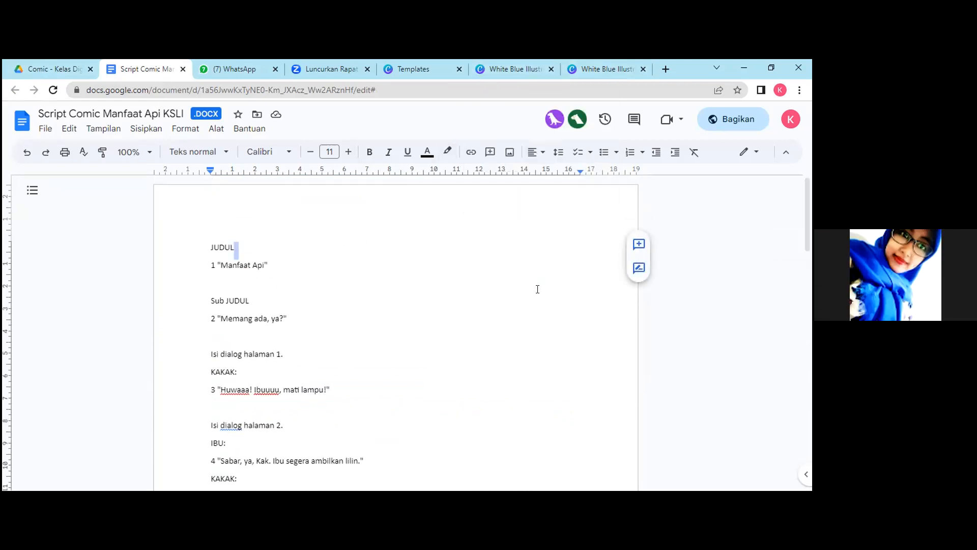
Switch back to the Canva comic design and fill the large title panel's background on page 1 with black.
left_click(549, 61)
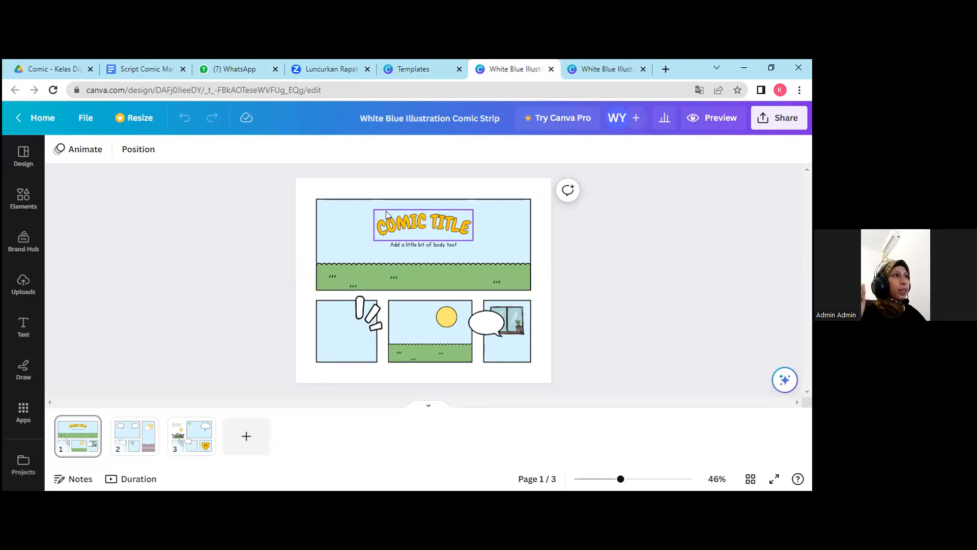
left_click(343, 236)
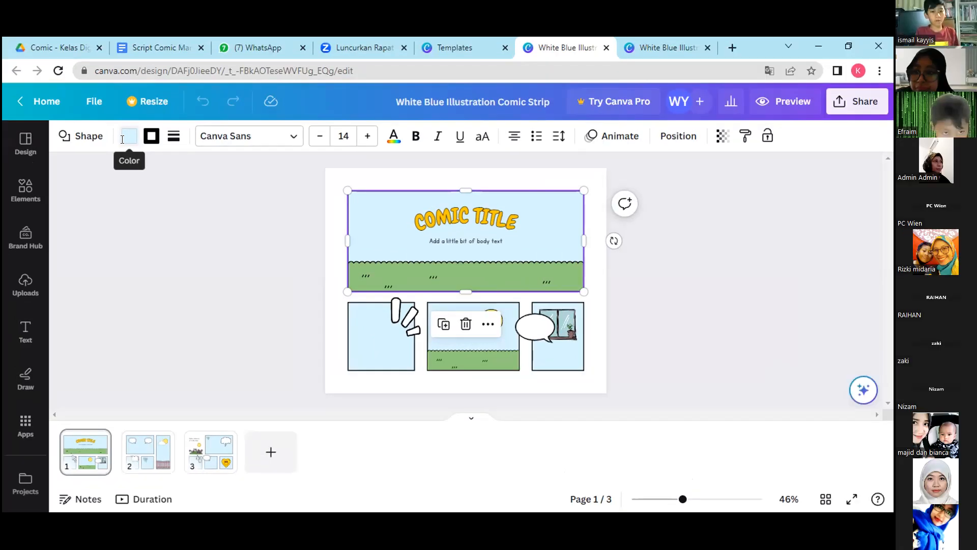
left_click(113, 150)
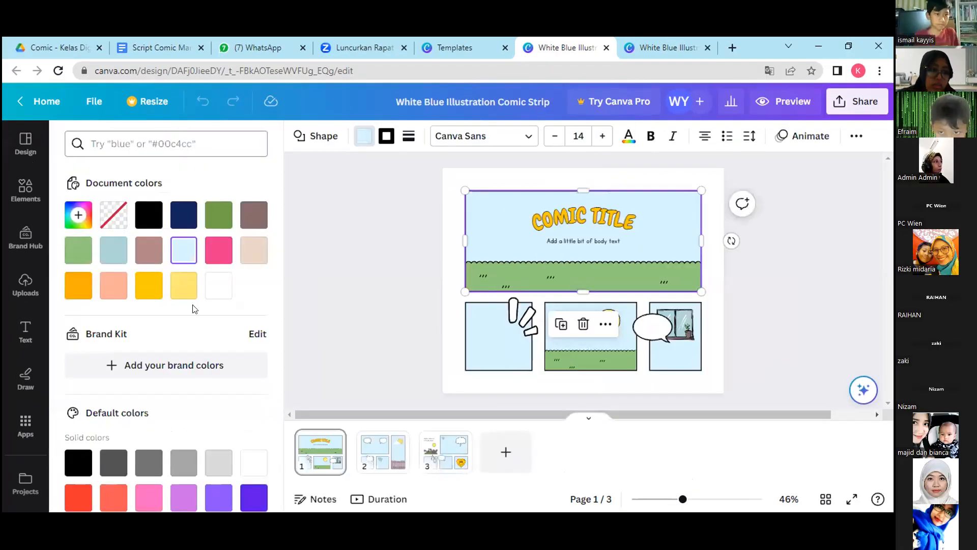
scroll(270, 382, "down", 5)
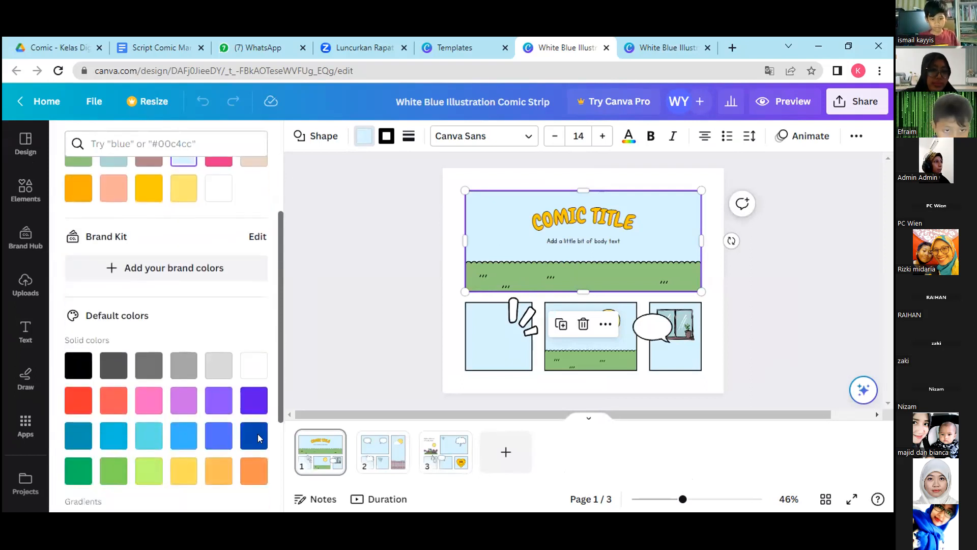
scroll(243, 458, "up", 5)
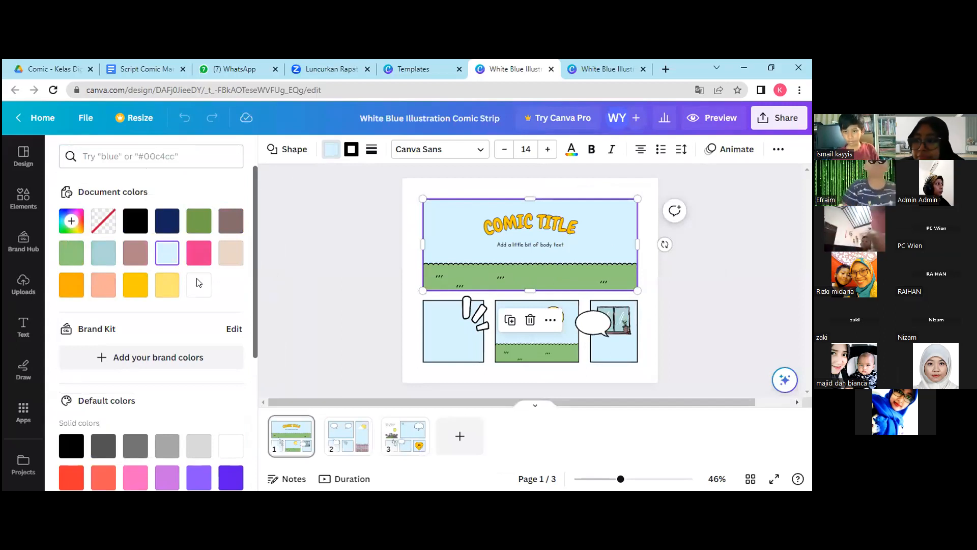
left_click(124, 224)
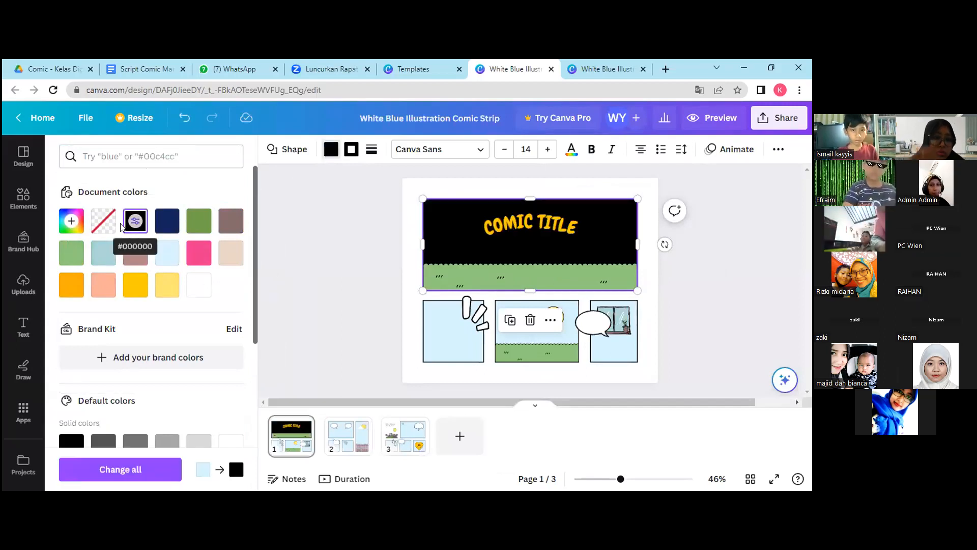
Change the color of the body text line under the comic title to white.
left_click(539, 244)
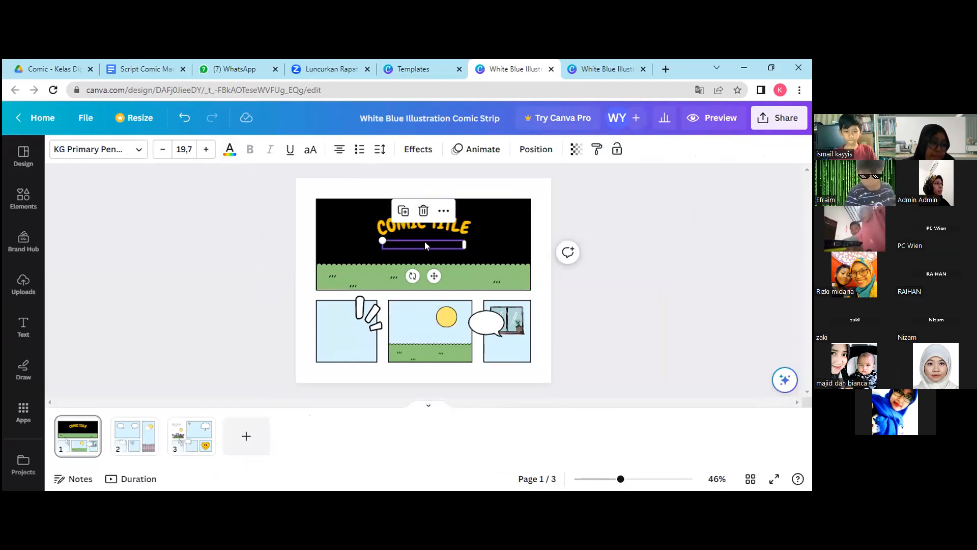
left_click(452, 232)
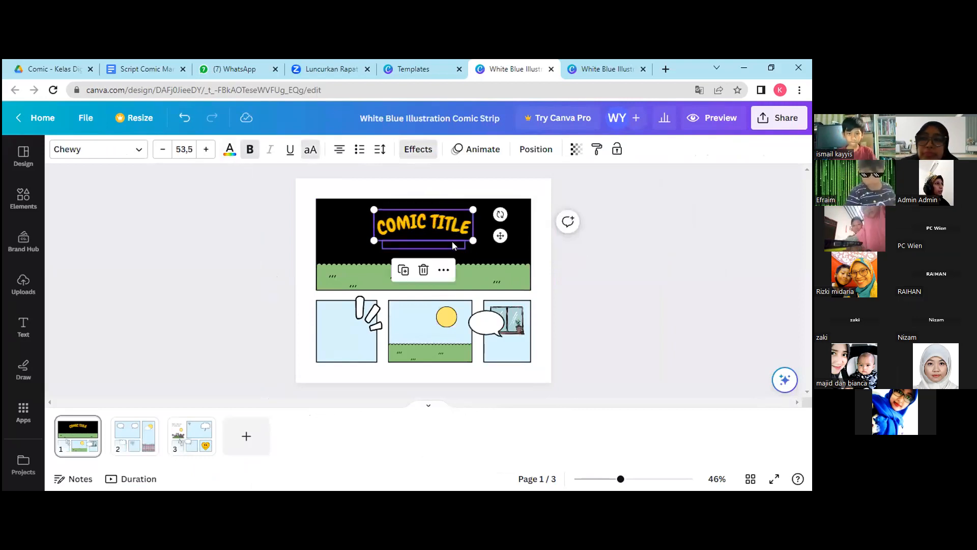
left_click(452, 242)
left_click(459, 226)
left_click(455, 240)
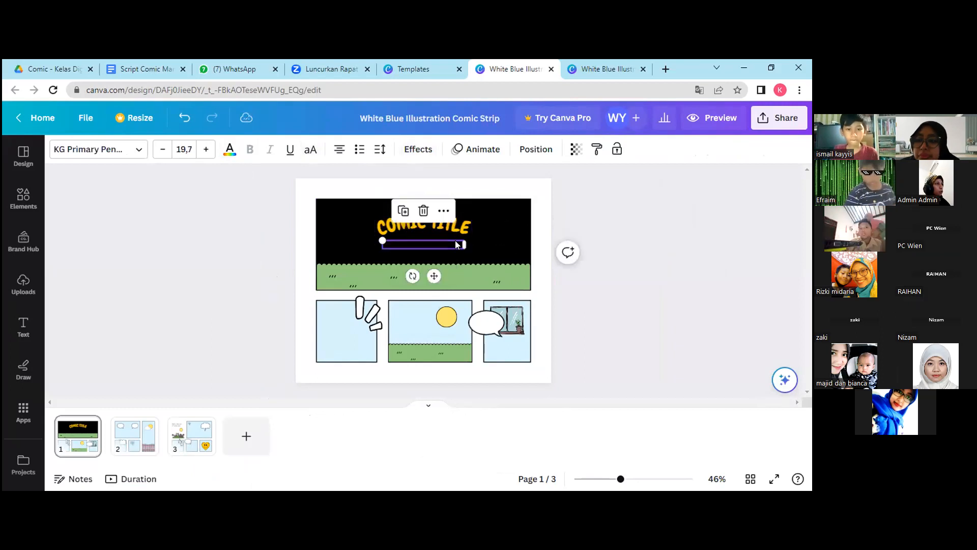
left_click(230, 149)
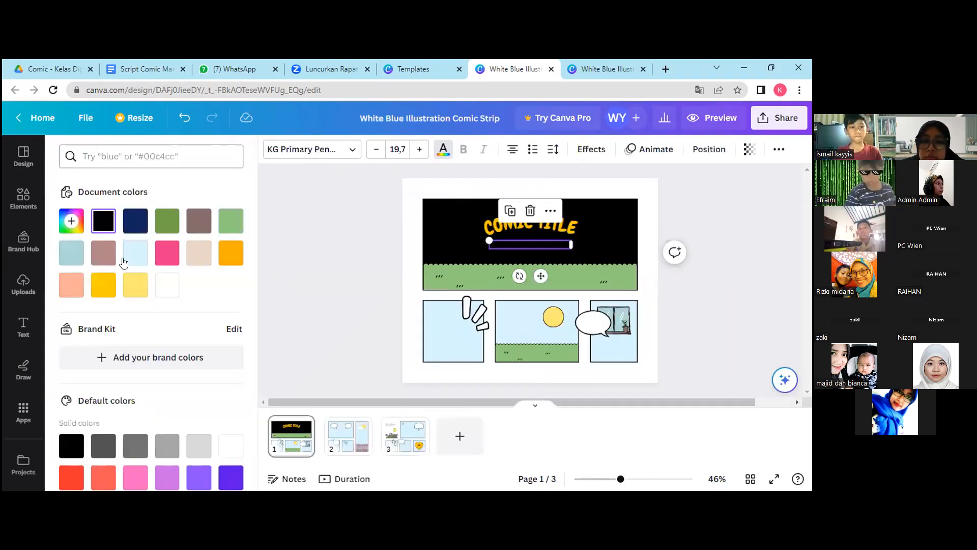
left_click(161, 288)
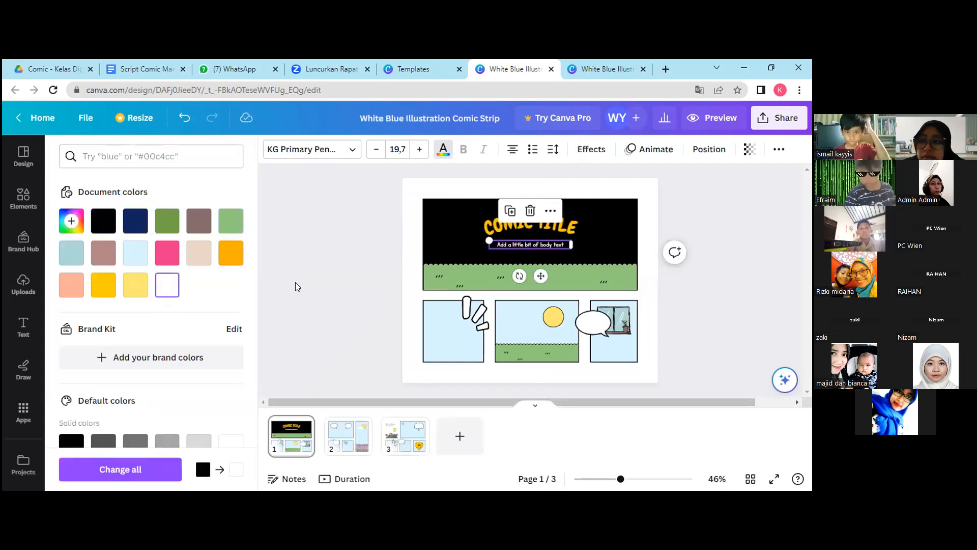
Replace the comic title text in the black panel with "MANFAAT API".
left_click(572, 226)
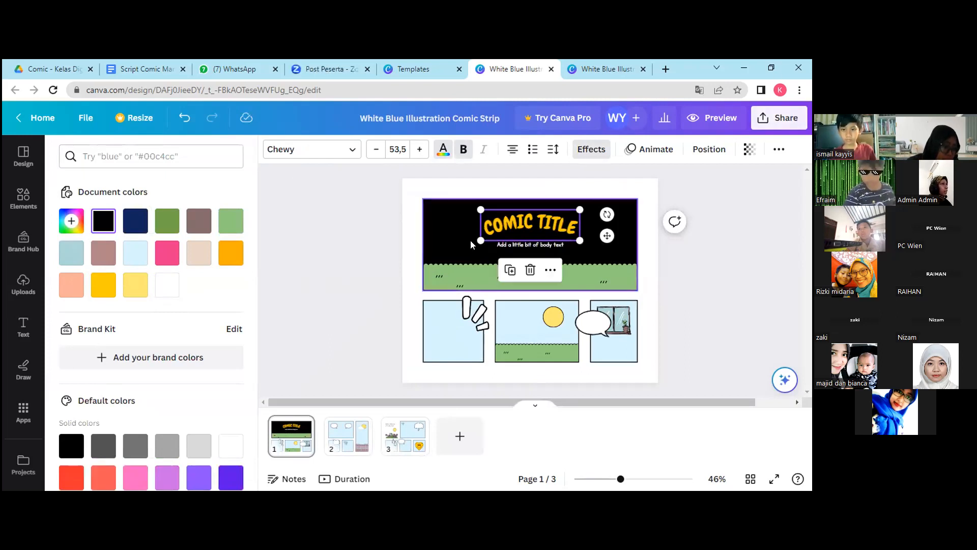
double_click(537, 219)
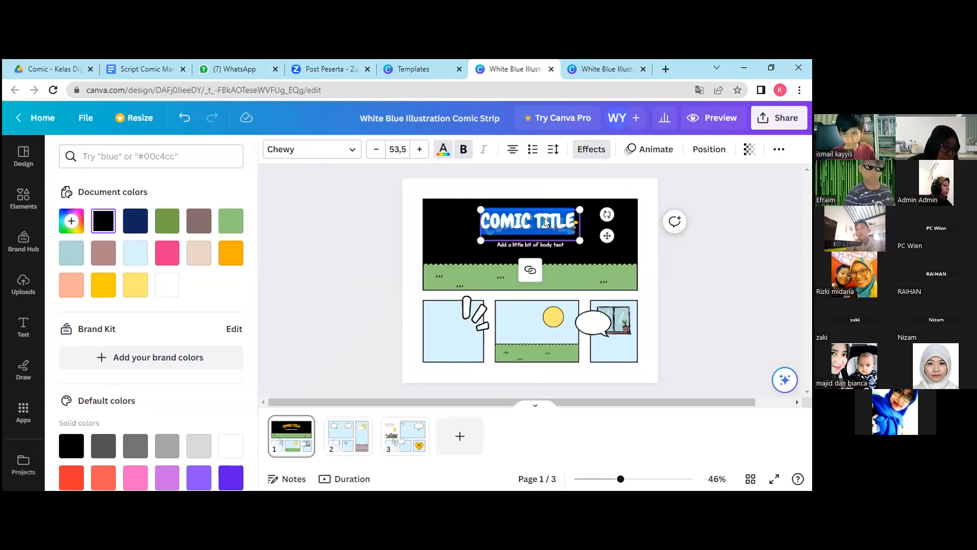
type("MANFAAT")
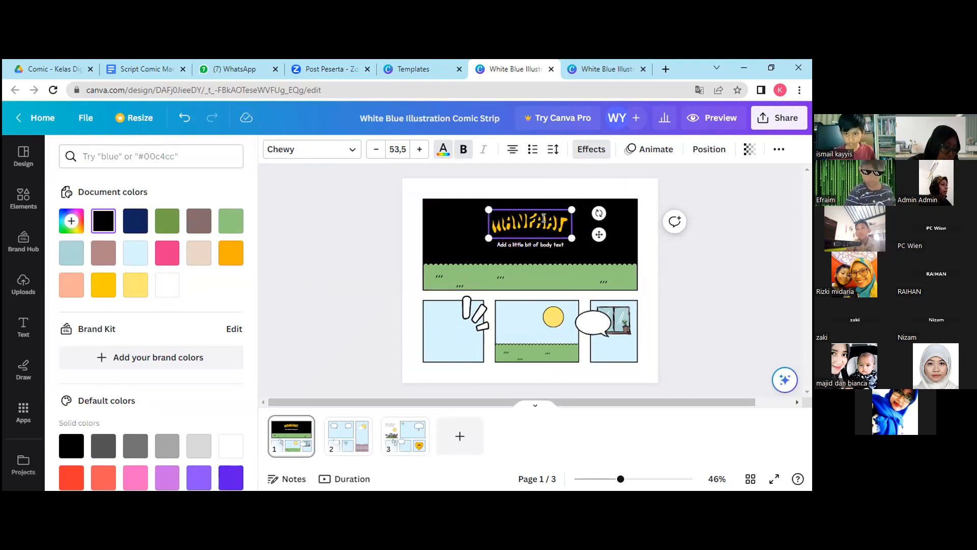
type(" API")
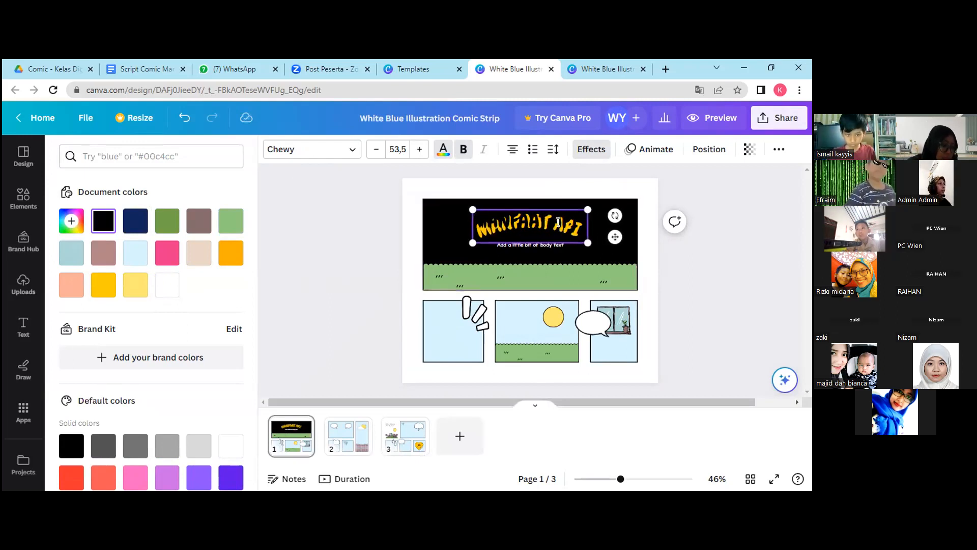
left_click(562, 269)
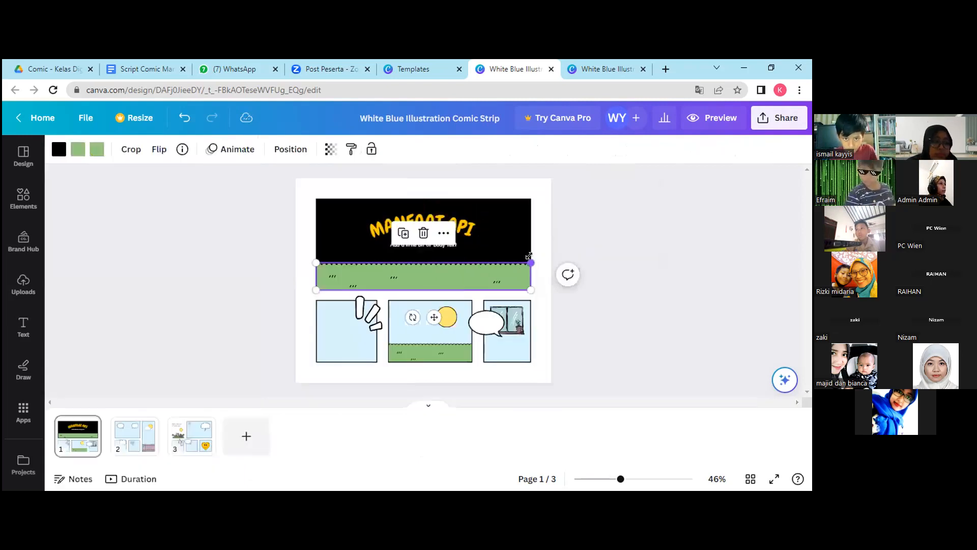
Replace the body text below the title with the subtitle "Memang ada, ya?".
left_click(463, 245)
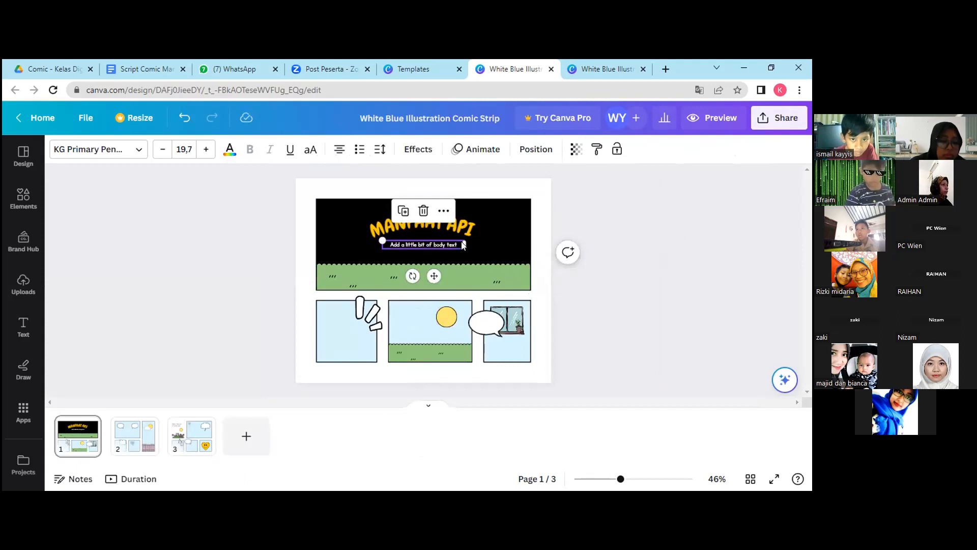
left_click(444, 240)
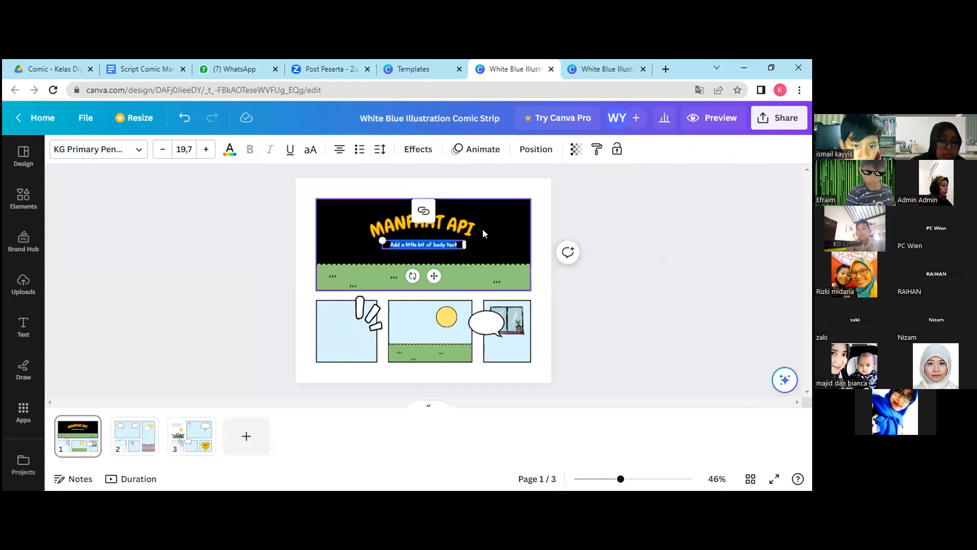
type("Mema")
key("BackSpace")
type("ang ada,")
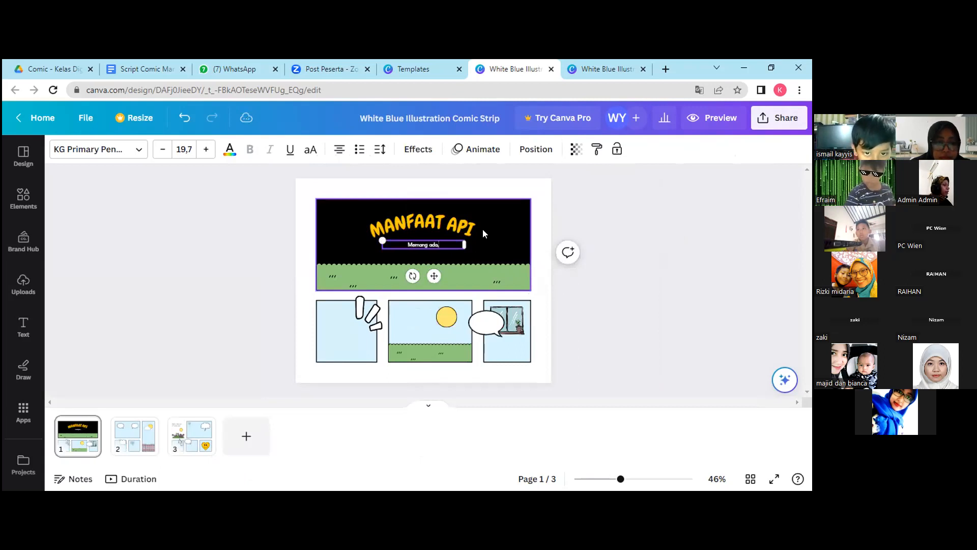
type(" ya?")
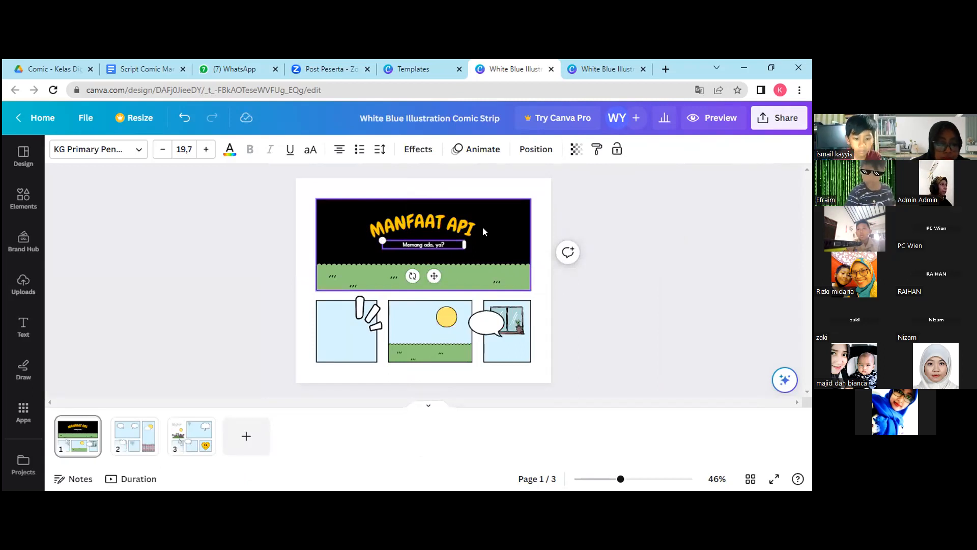
left_click(539, 289)
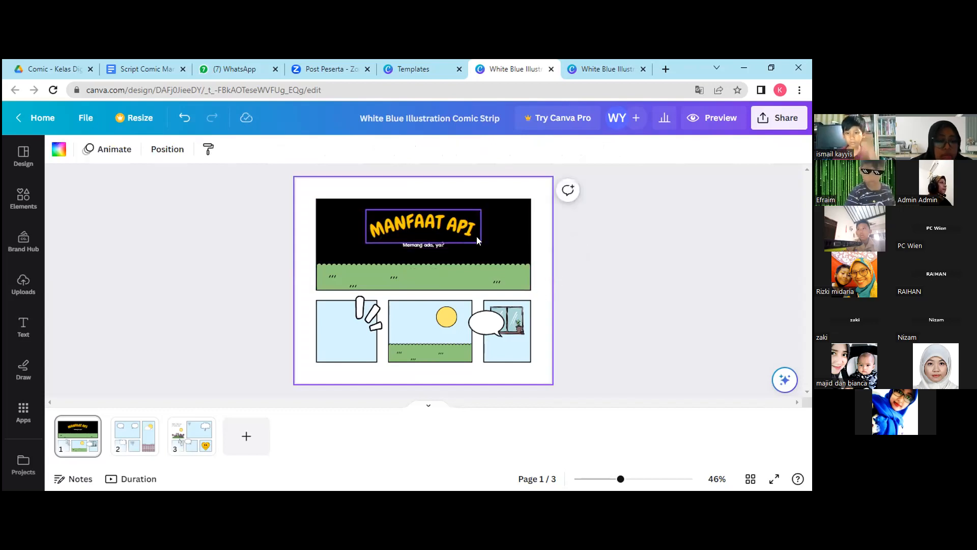
Open the elements library and enter "comic character" as the search term.
left_click(346, 327)
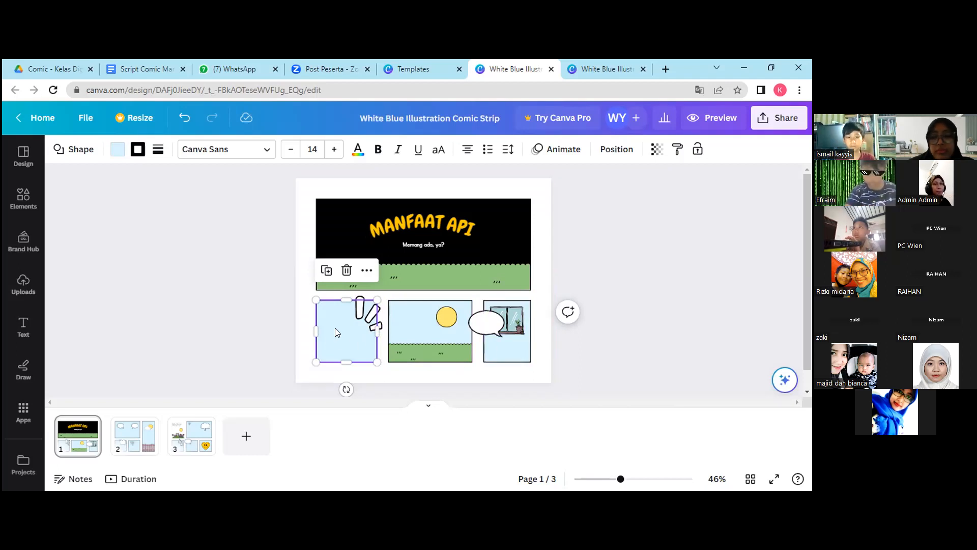
left_click(360, 317)
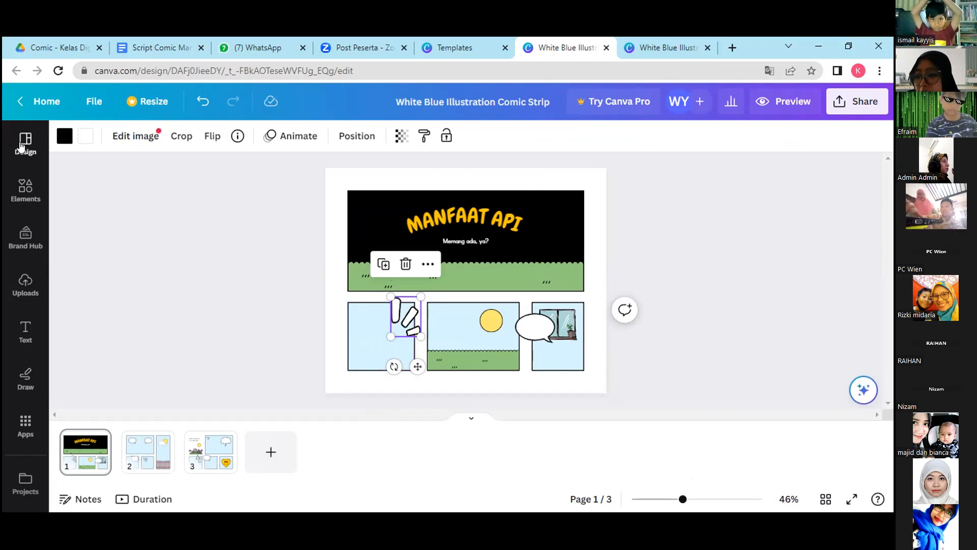
left_click(28, 192)
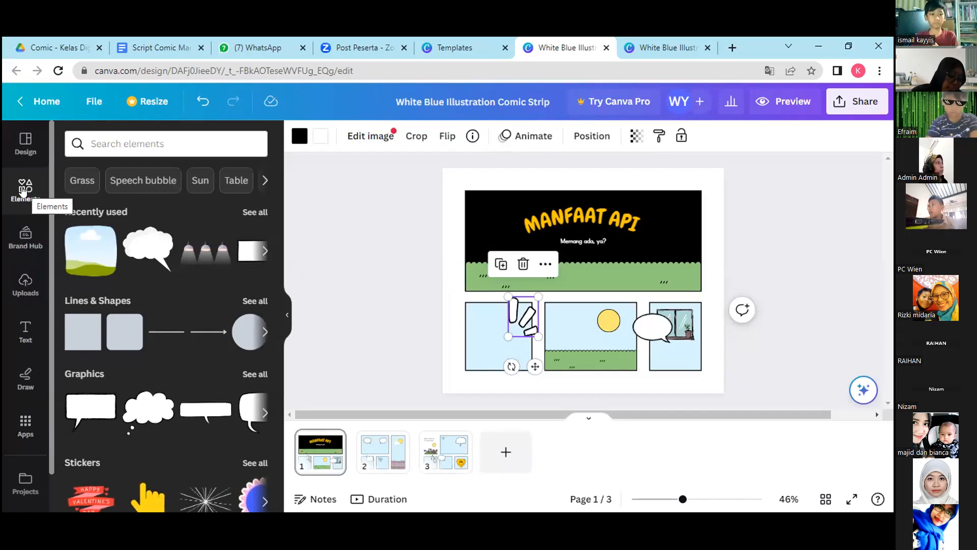
left_click(94, 142)
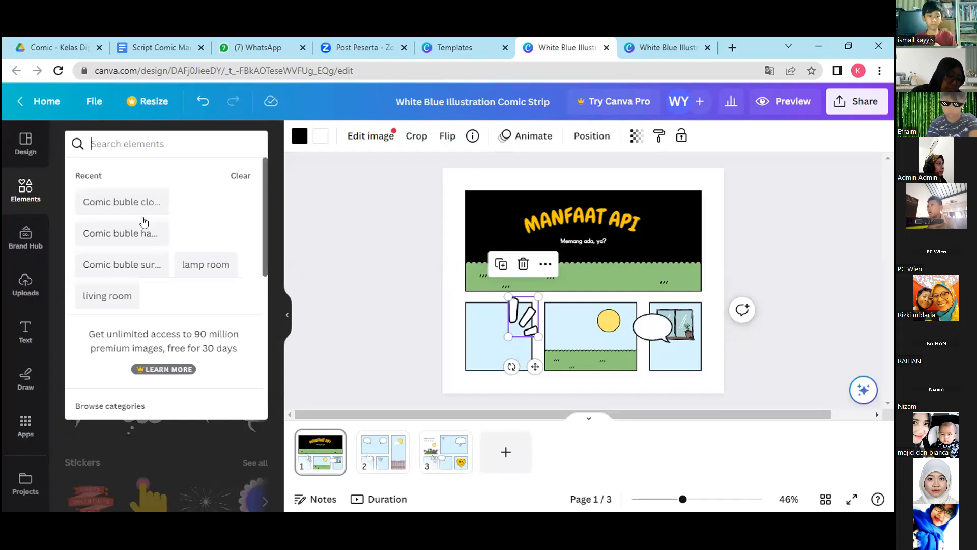
left_click(283, 314)
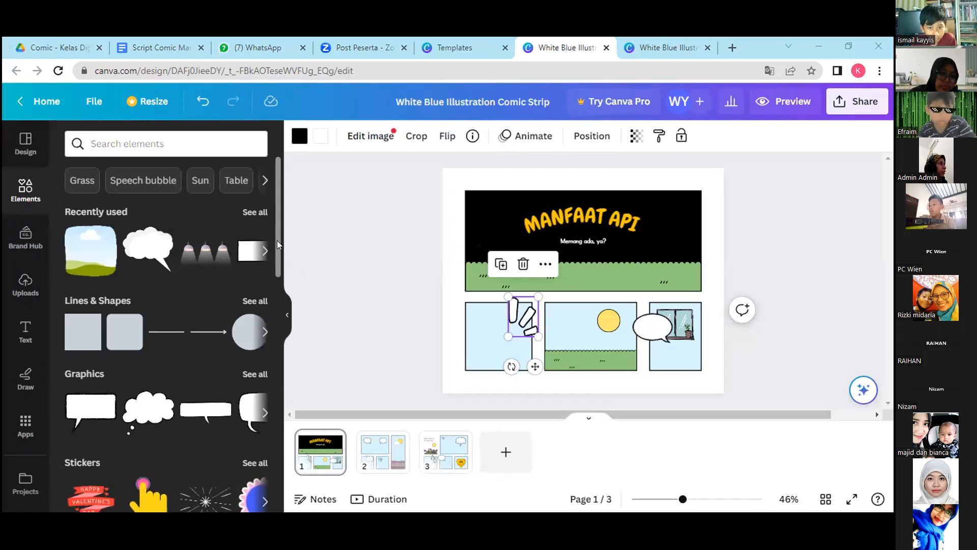
left_click_drag(278, 243, 296, 198)
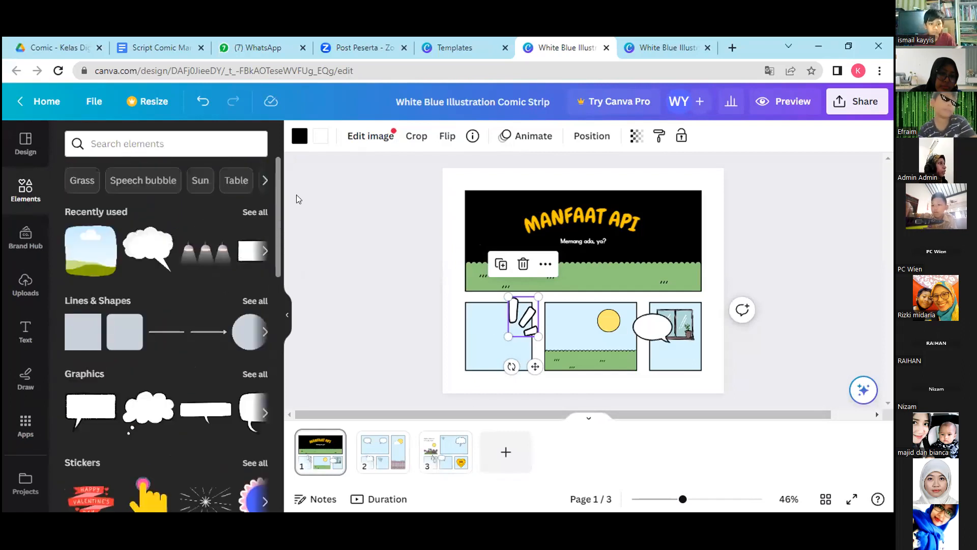
left_click(156, 141)
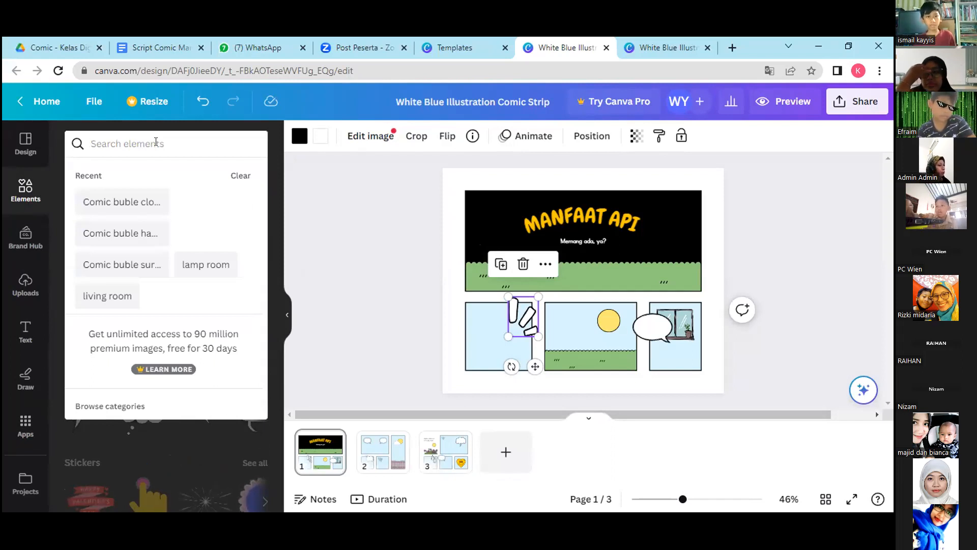
type("comic")
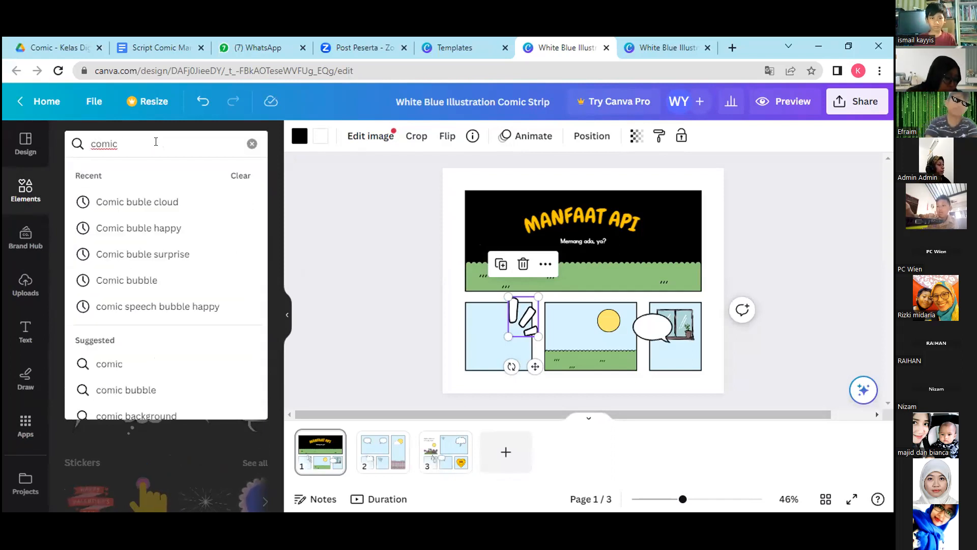
type(" cha")
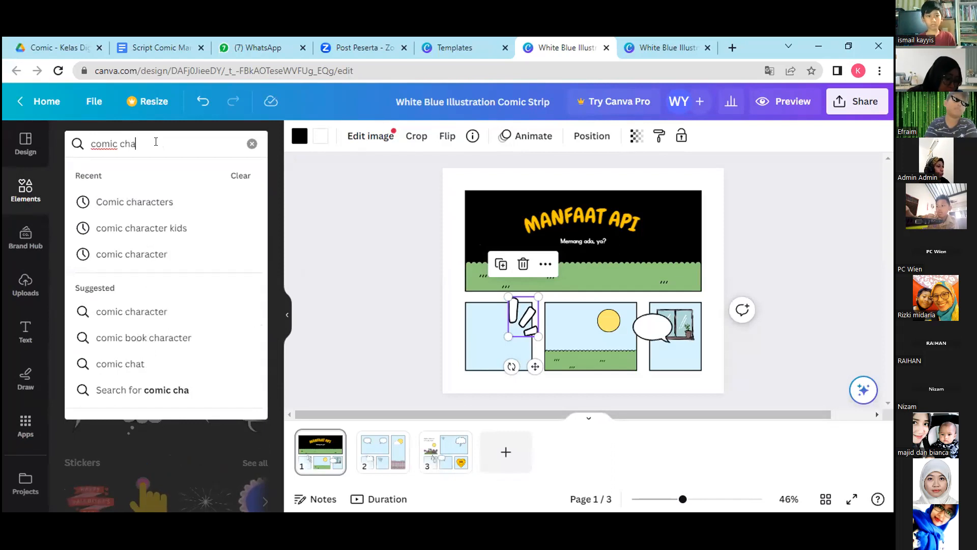
type("racter")
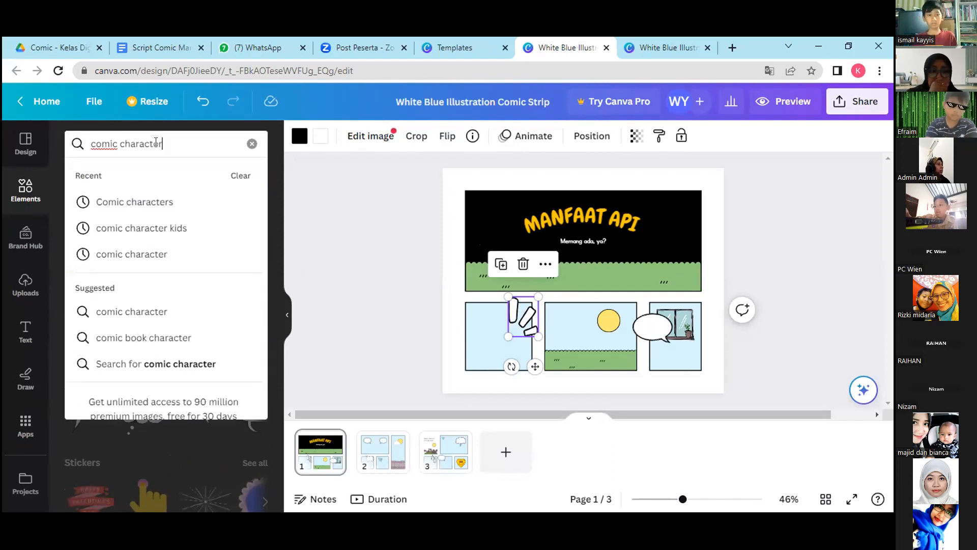
key("Return")
Copy the whole search term "comic character" to the clipboard and switch to the other window.
triple_click(163, 147)
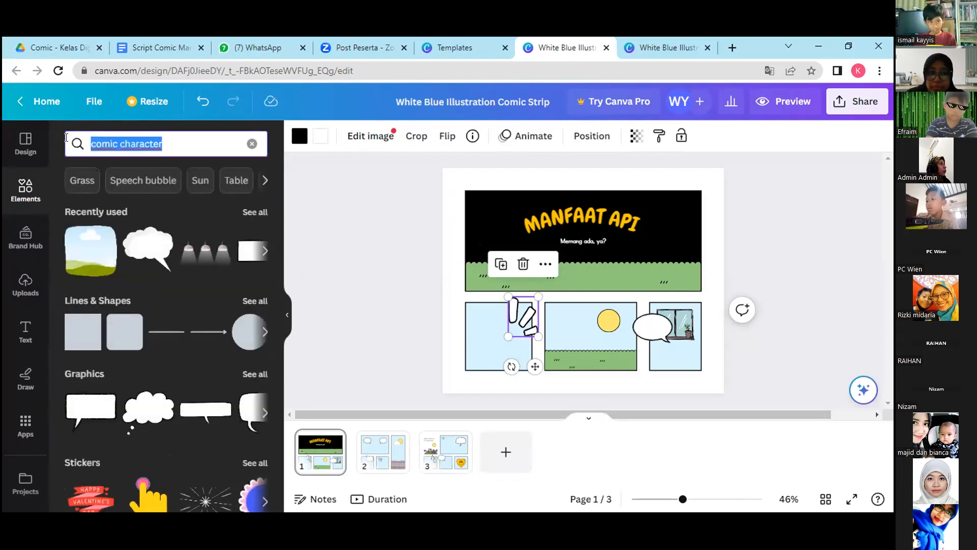
right_click(117, 146)
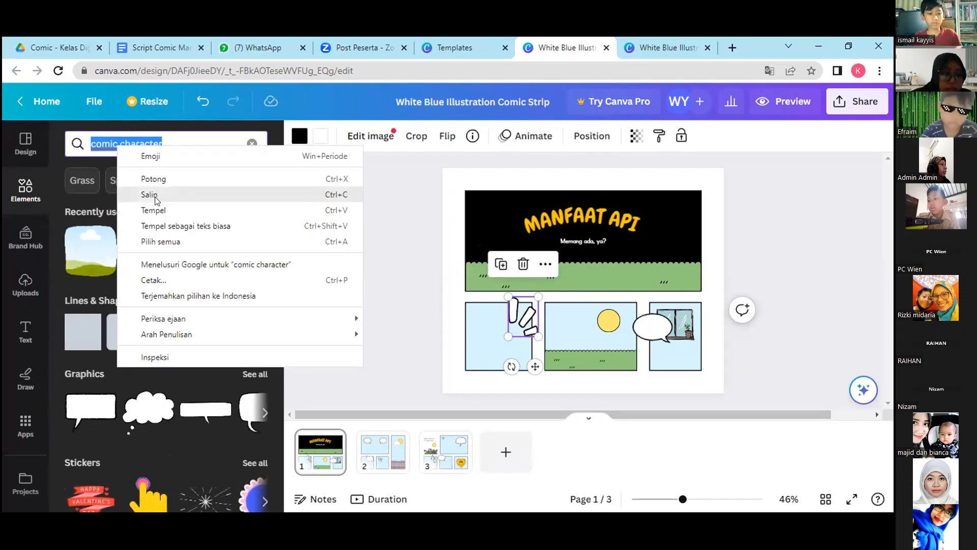
left_click(150, 195)
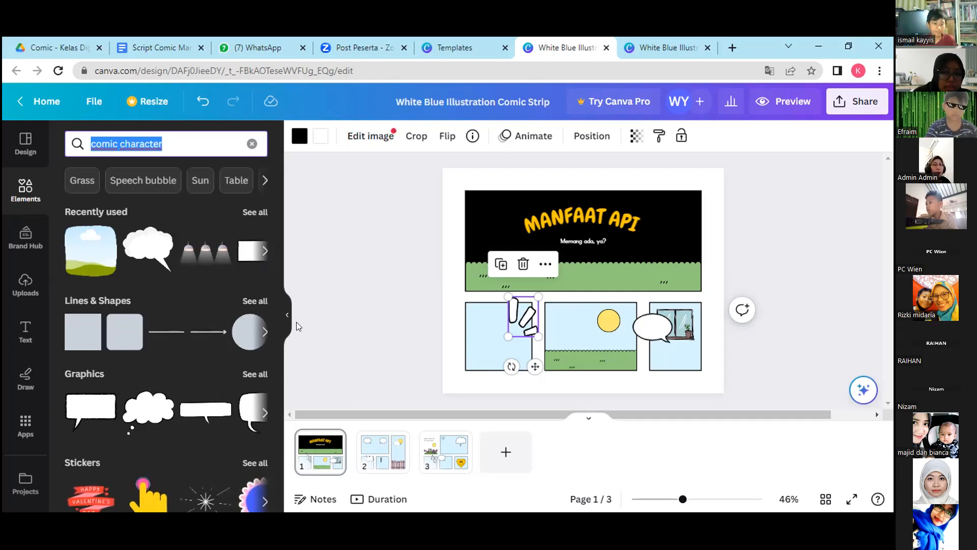
key("alt+Tab")
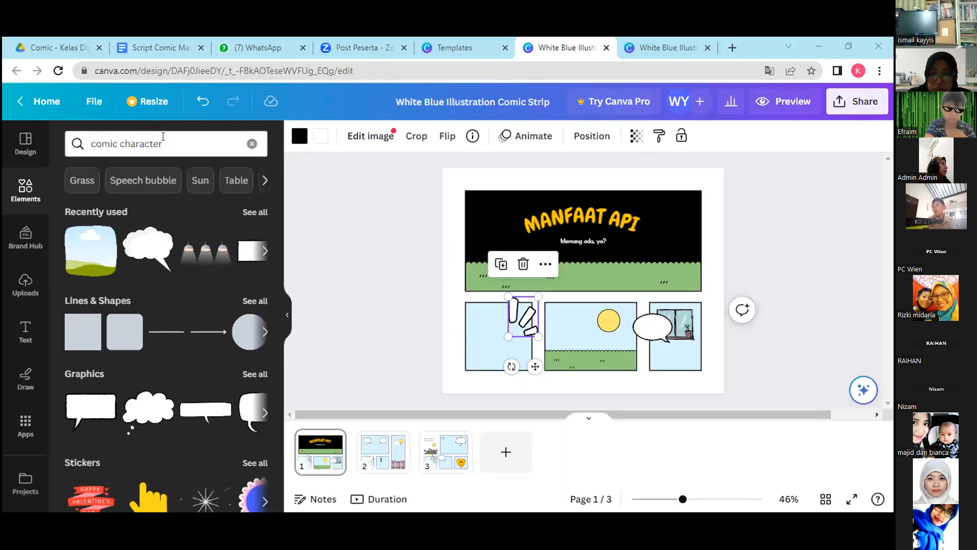
Run the "comic character" element search and show all of its graphics results.
left_click(185, 145)
key("Return")
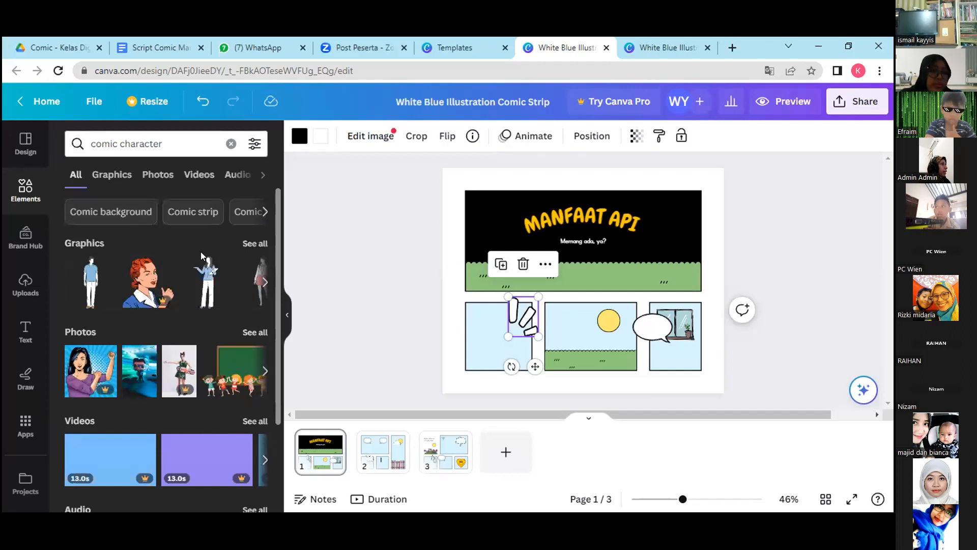
left_click_drag(275, 318, 307, 291)
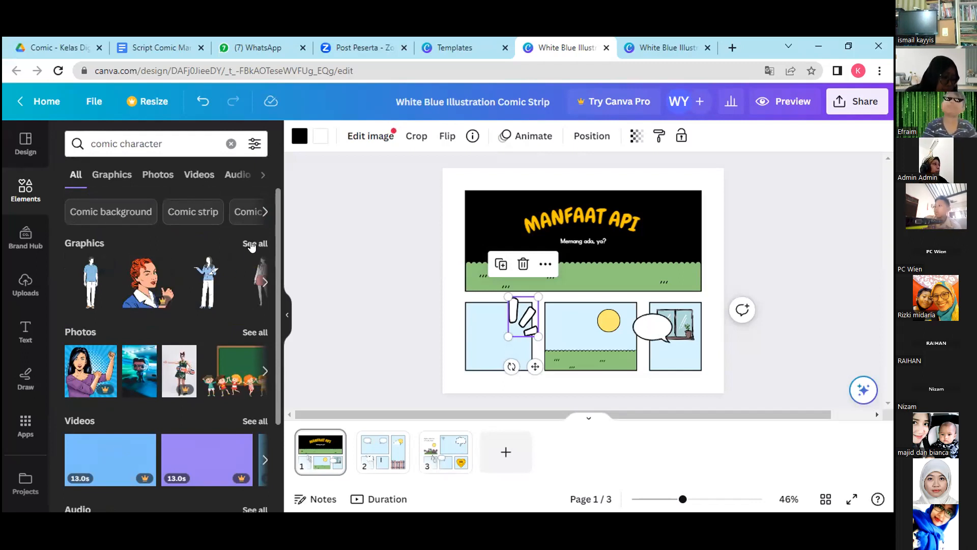
left_click(251, 246)
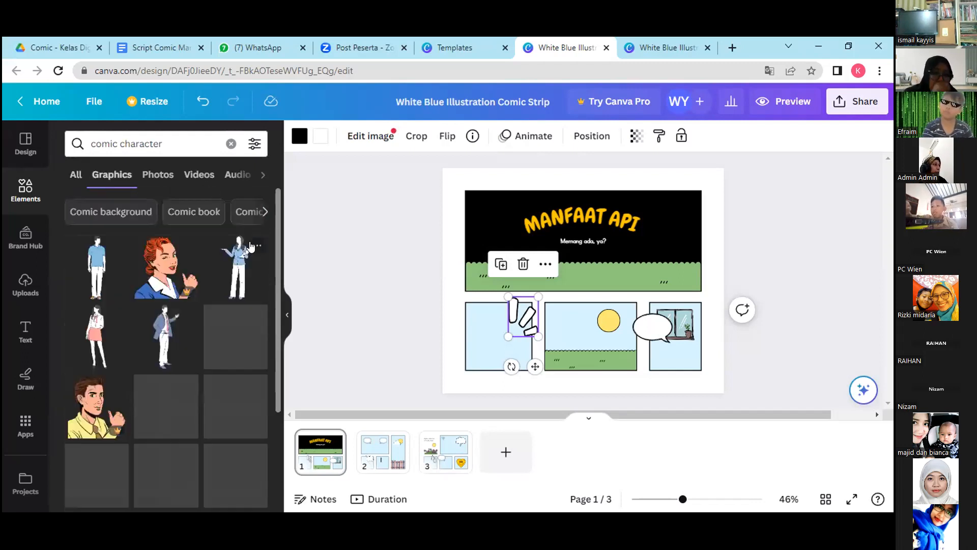
Look through the comic character graphics for a free figure suited to the first small panel.
left_click_drag(276, 270, 278, 311)
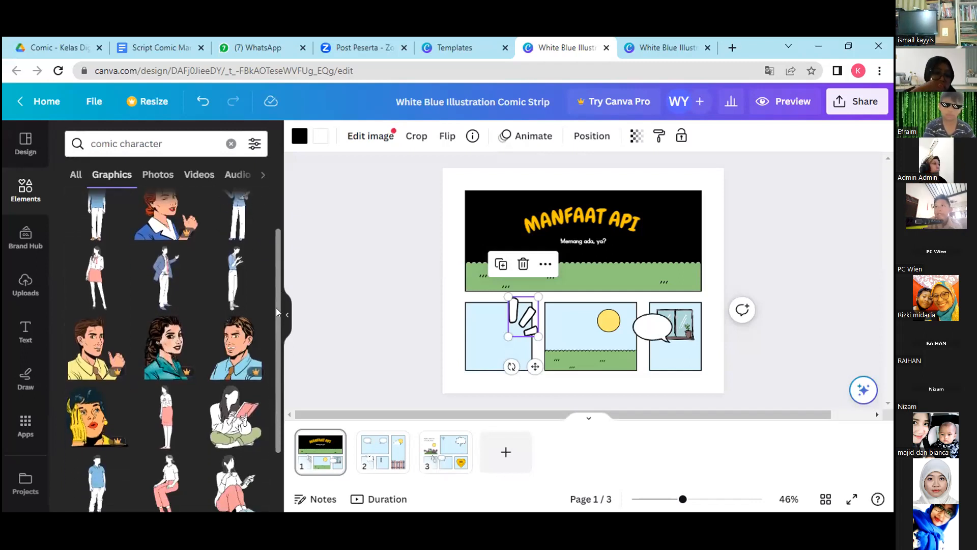
left_click_drag(276, 309, 278, 460)
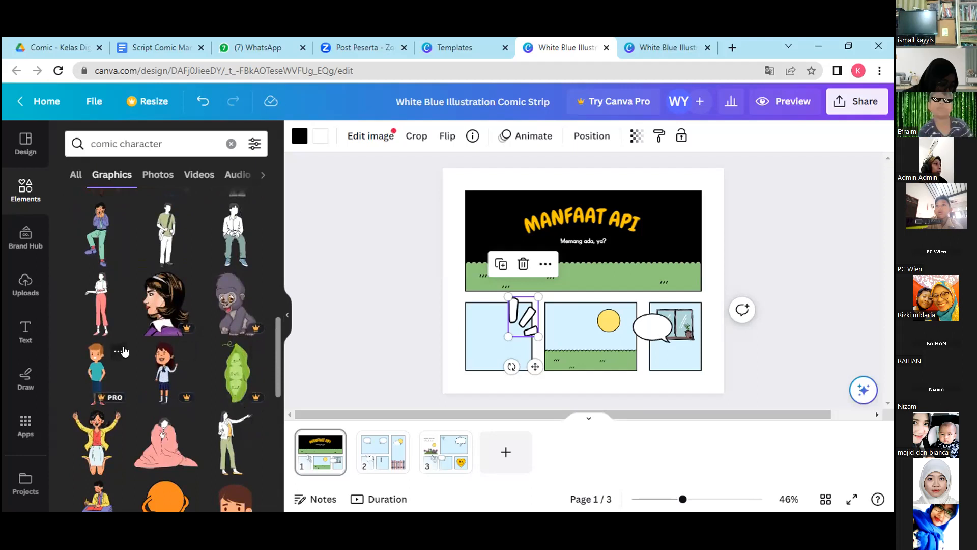
scroll(275, 411, "down", 1)
scroll(276, 410, "down", 5)
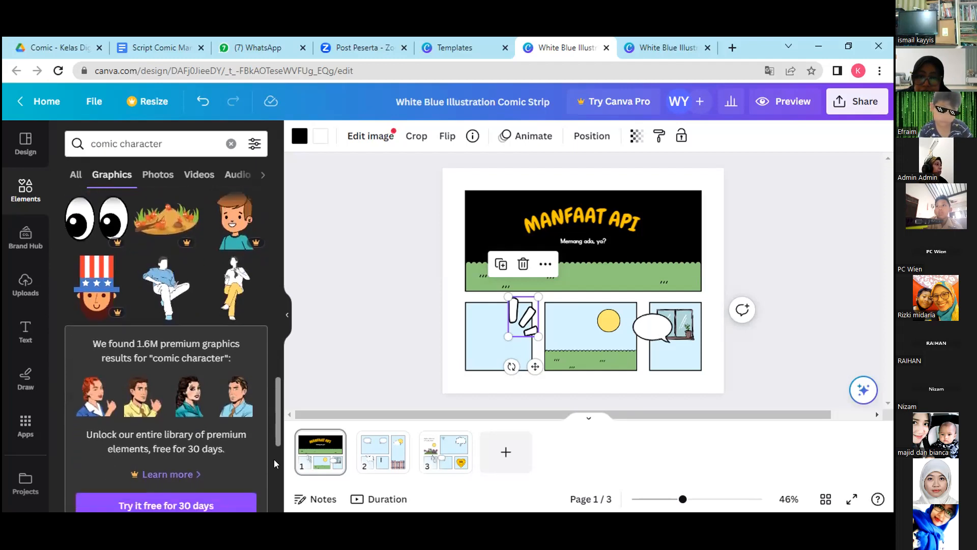
scroll(274, 463, "down", 3)
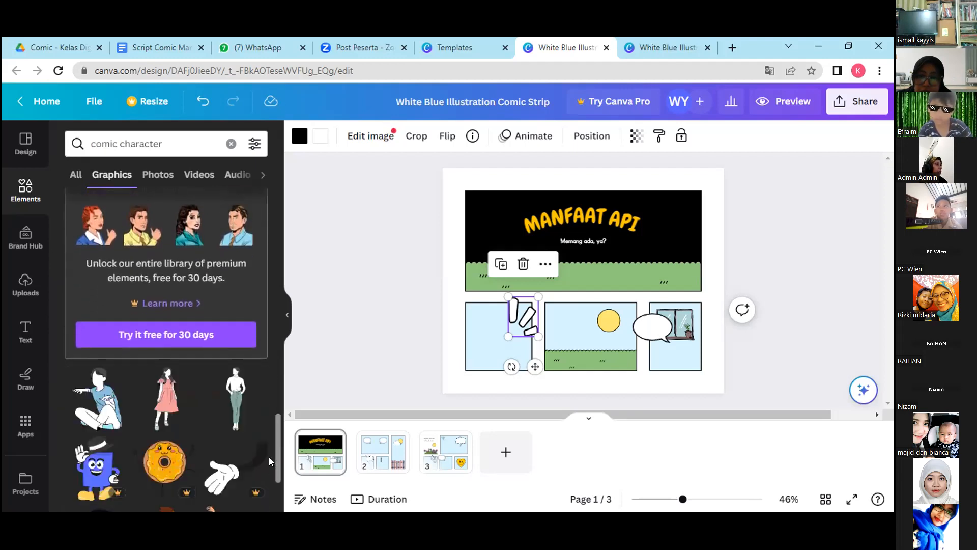
scroll(277, 444, "down", 4)
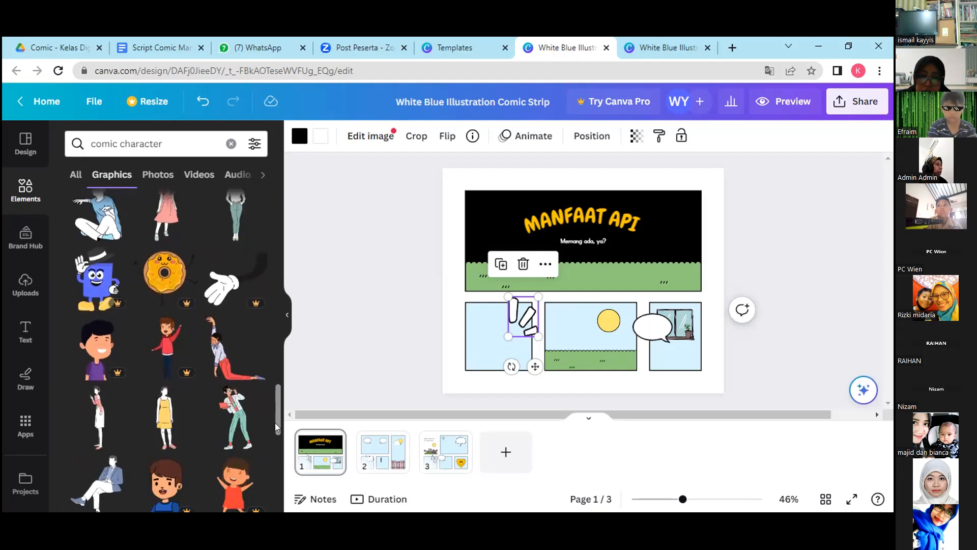
scroll(277, 426, "down", 5)
scroll(279, 492, "down", 3)
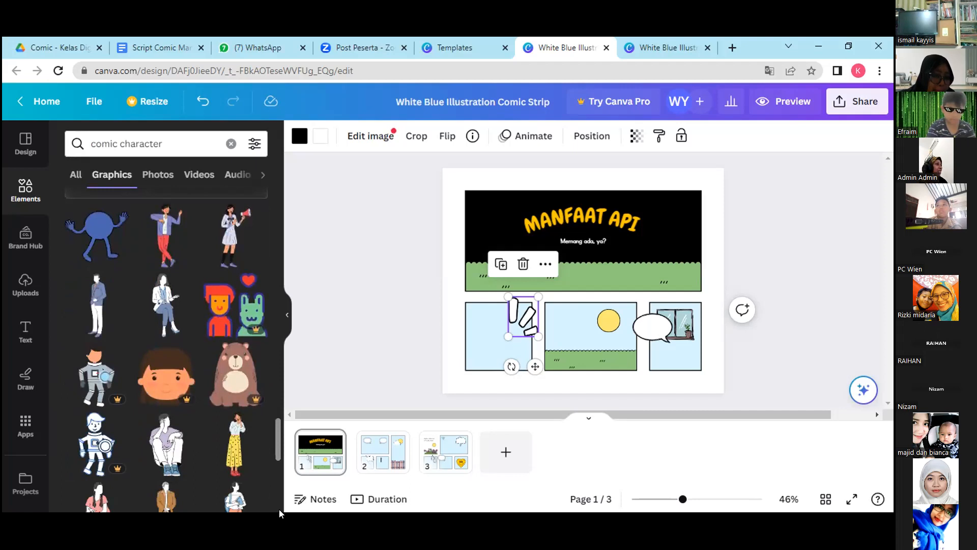
scroll(279, 509, "down", 3)
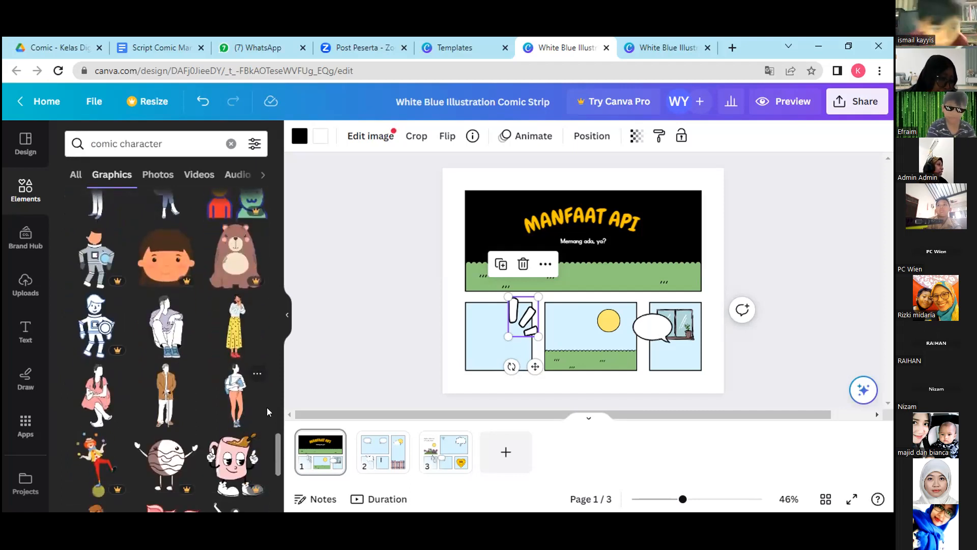
scroll(274, 460, "down", 8)
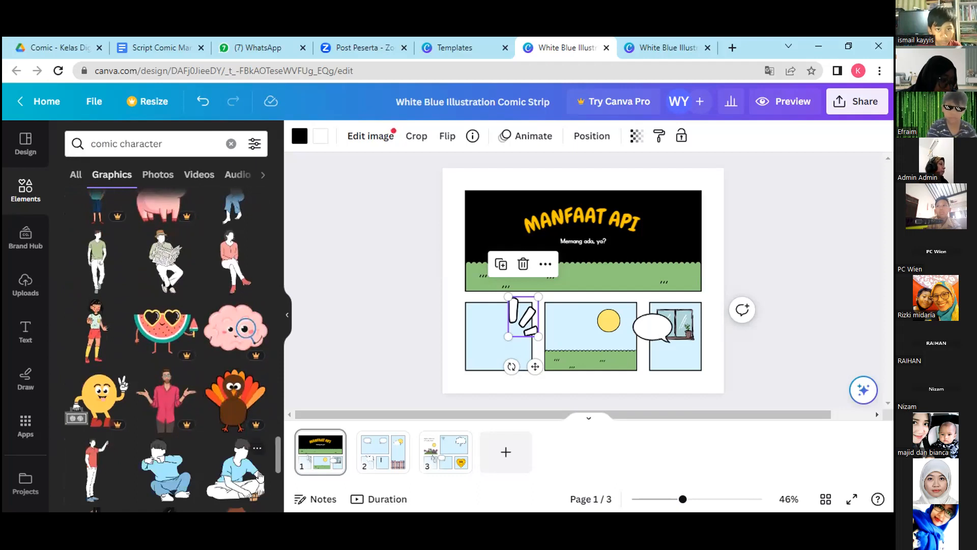
scroll(260, 468, "down", 5)
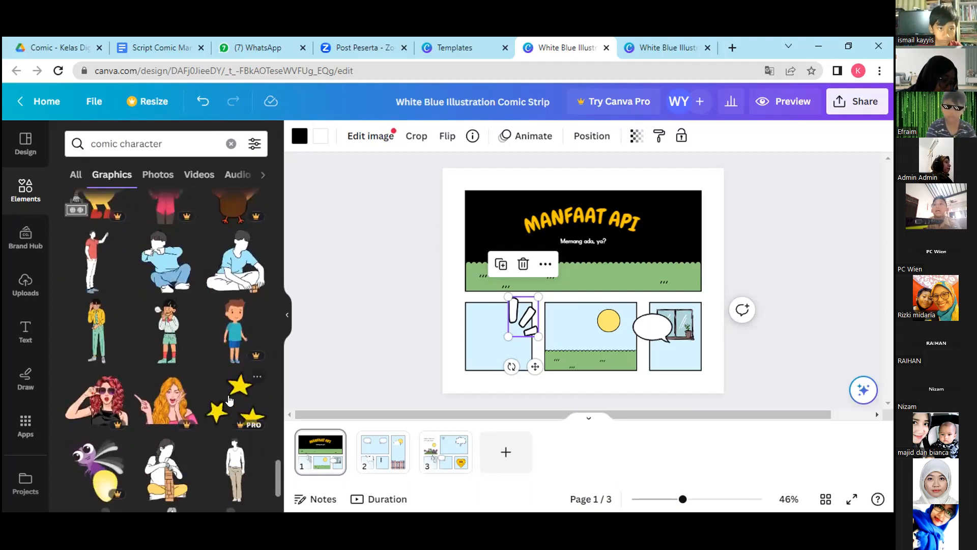
scroll(275, 490, "down", 6)
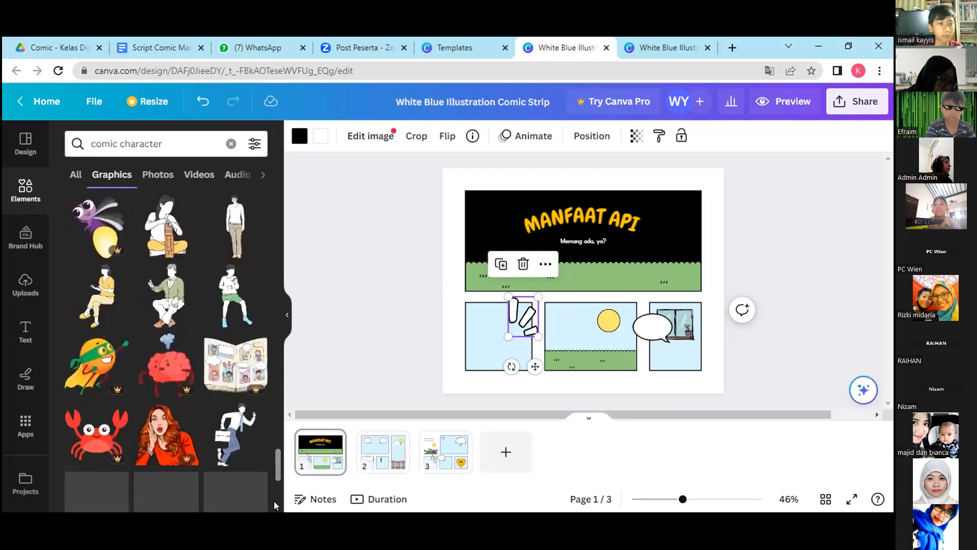
scroll(275, 504, "down", 2)
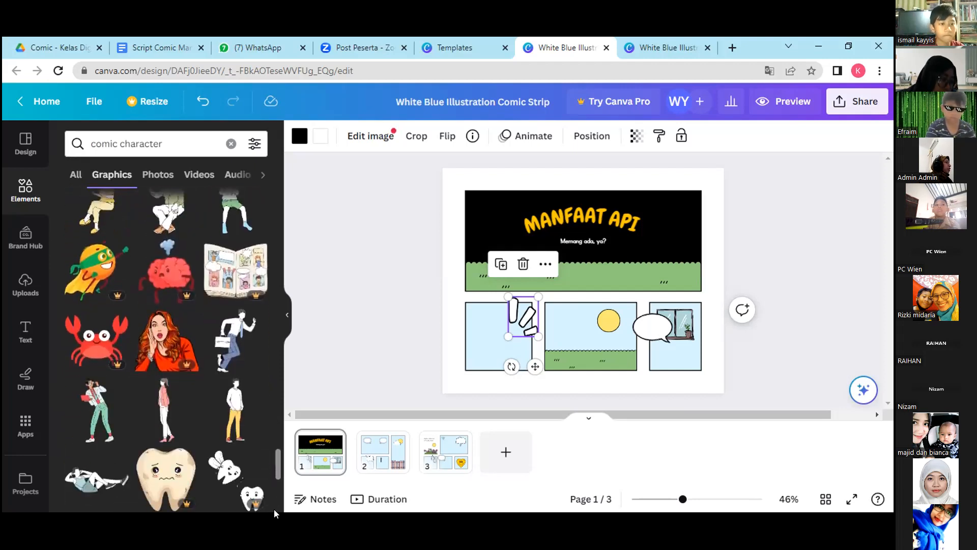
scroll(247, 383, "up", 3)
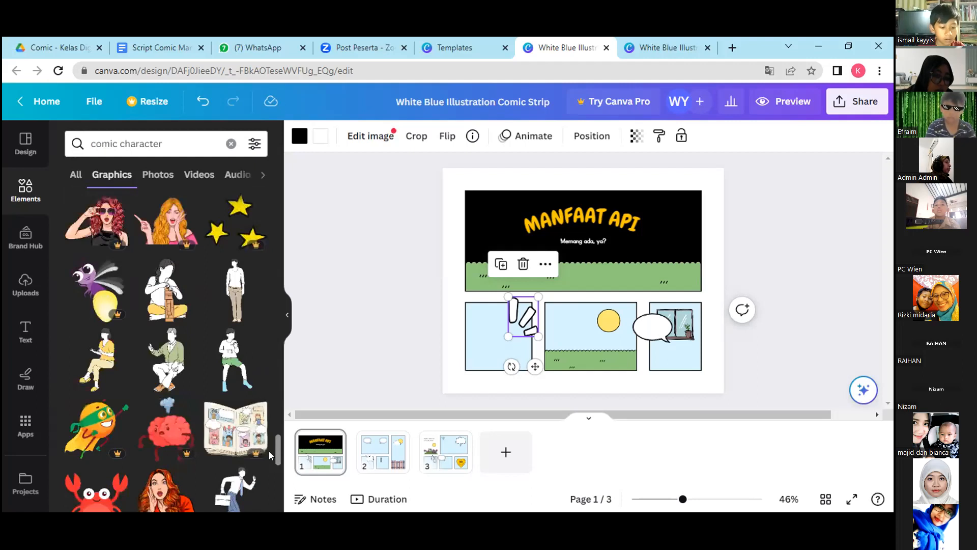
left_click_drag(278, 451, 278, 435)
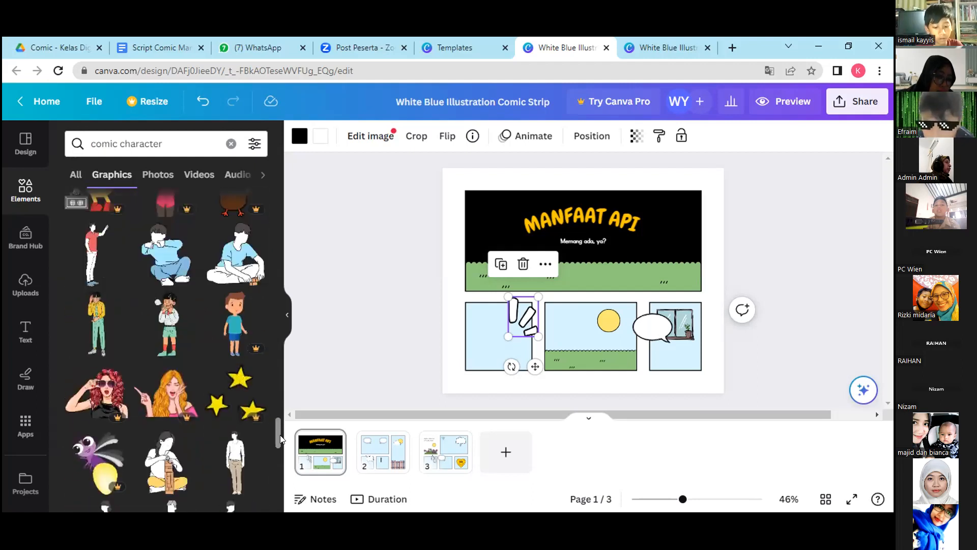
Add the shouting child in green shorts, shrink the figure to about half size and place it in the first small panel below the title.
left_click(156, 324)
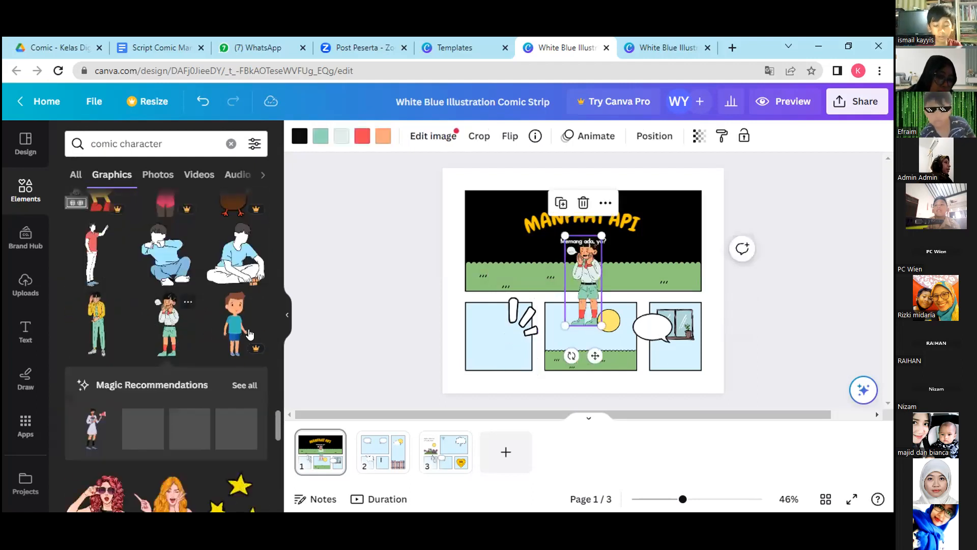
left_click_drag(602, 325, 583, 281)
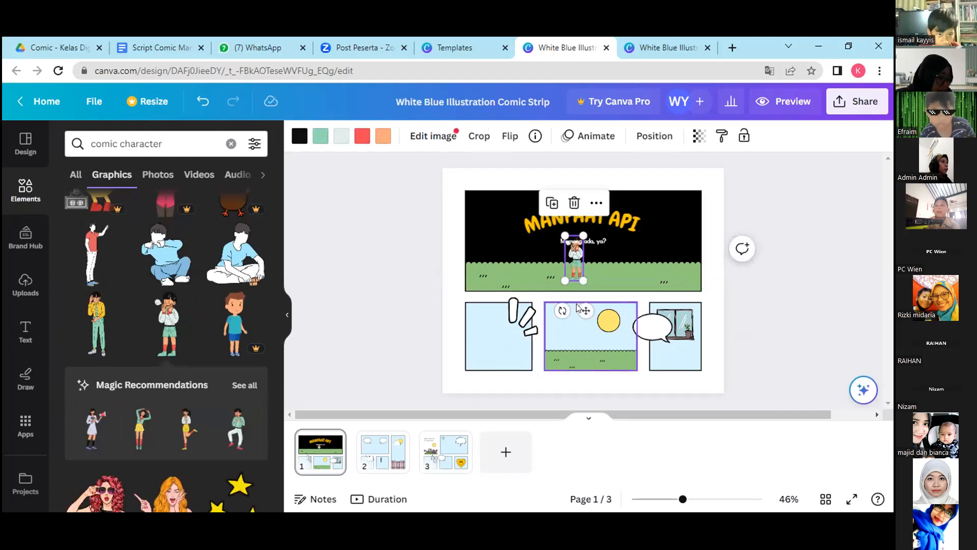
left_click_drag(586, 310, 514, 400)
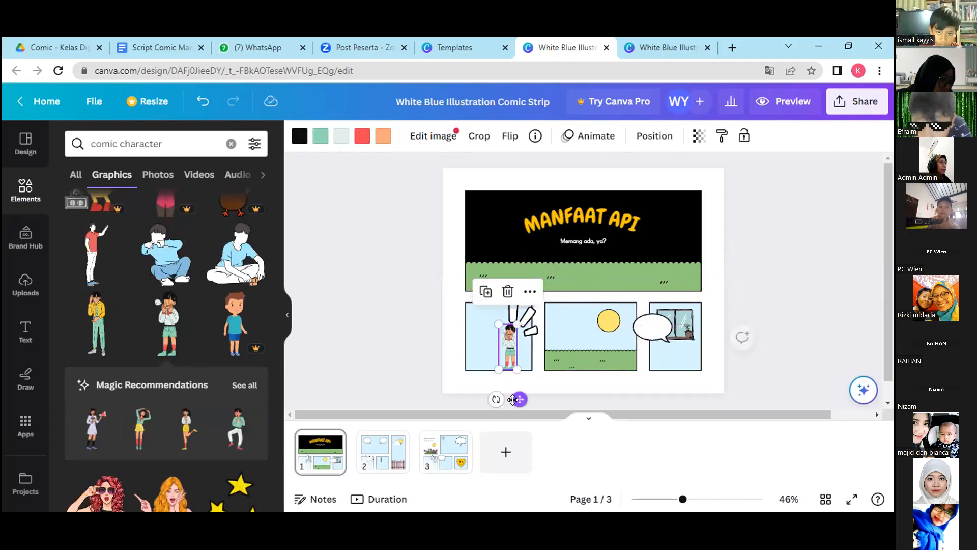
left_click(541, 387)
Fill the background of the first small panel, behind the shouting child, with black.
left_click(487, 346)
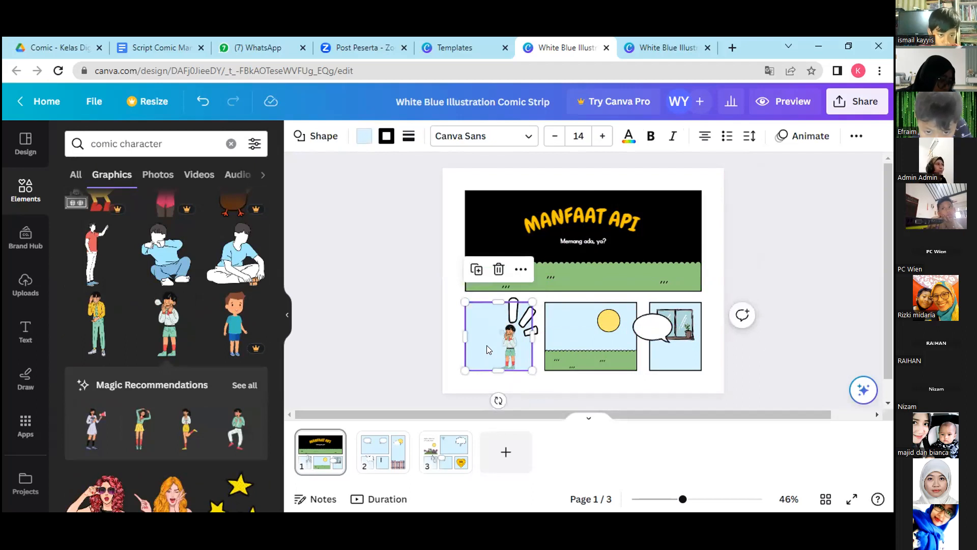
left_click(362, 139)
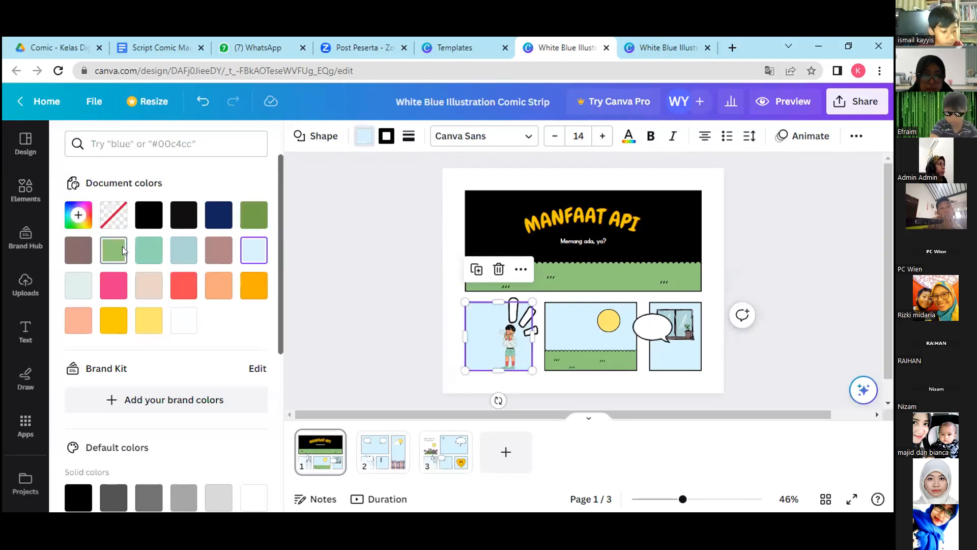
left_click(149, 214)
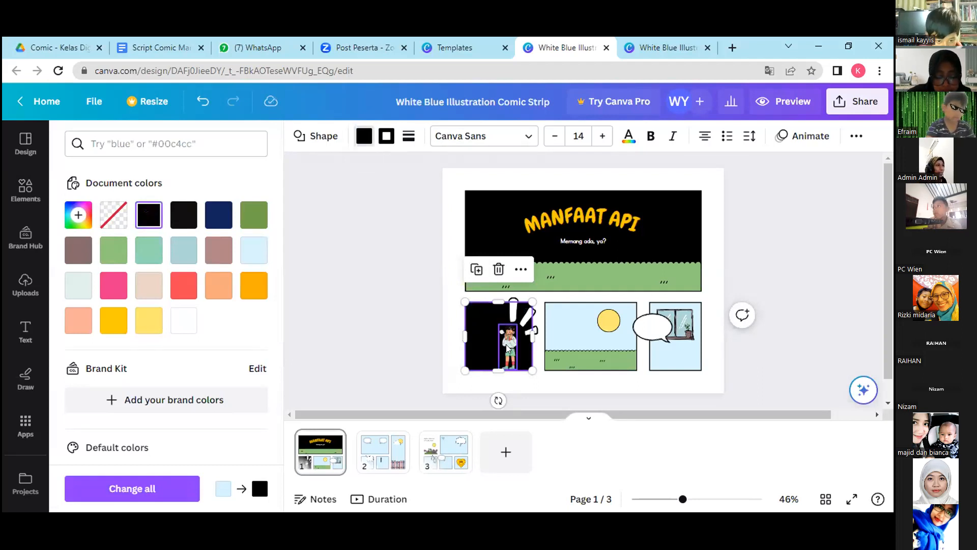
Recolour the sun in the middle small panel white and fill that panel's sky background with black.
left_click(573, 339)
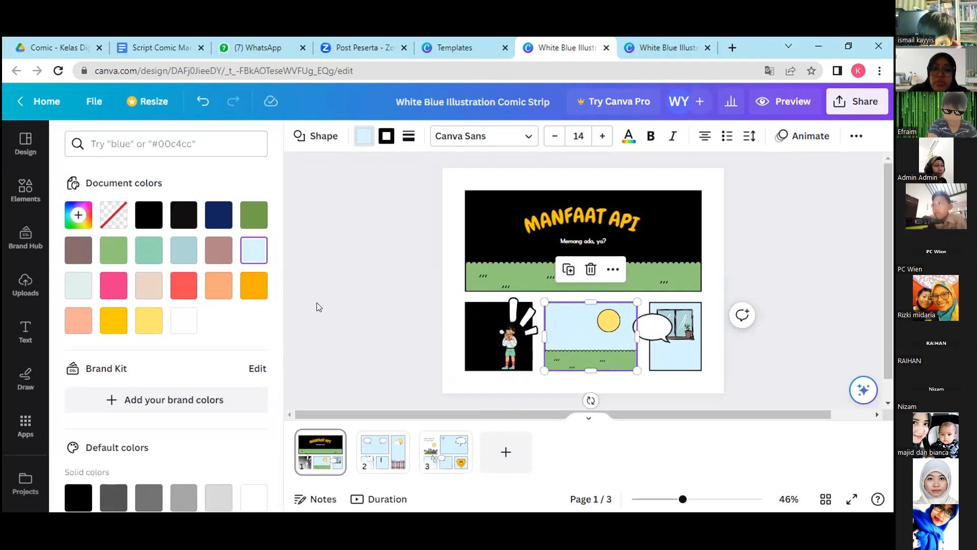
left_click(183, 320)
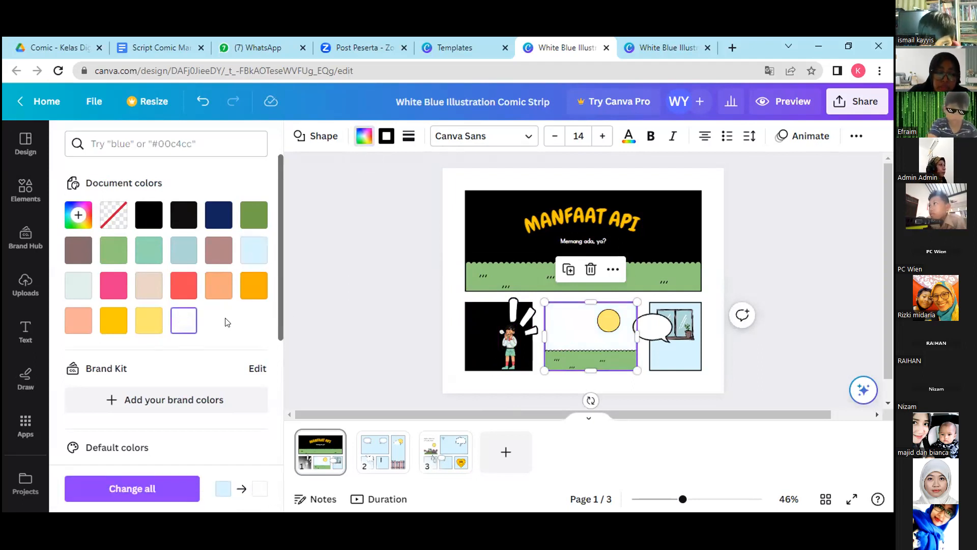
left_click(609, 316)
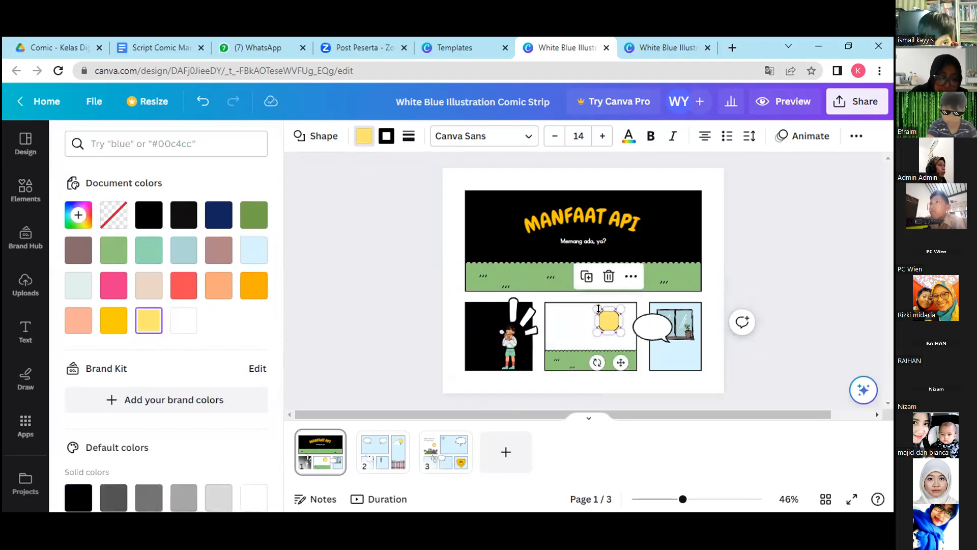
left_click(177, 322)
left_click(564, 334)
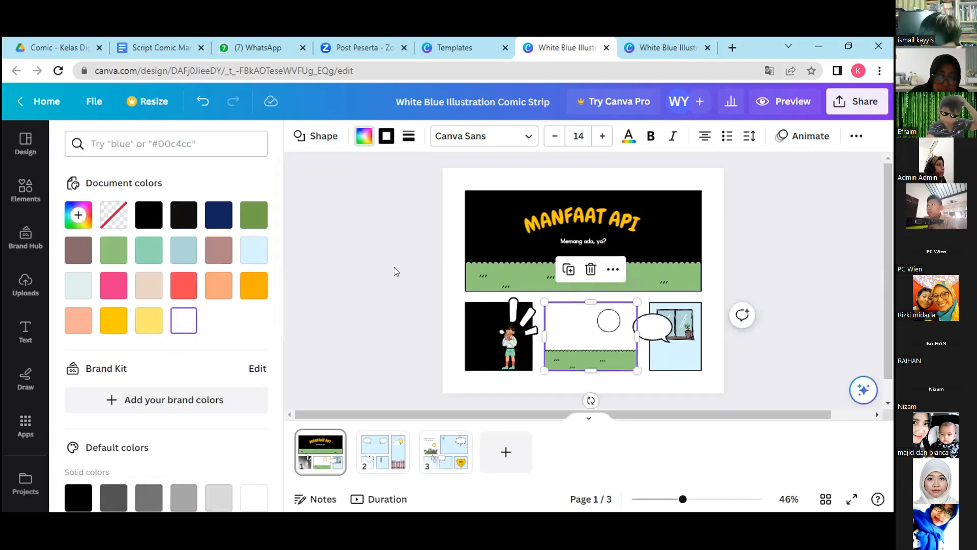
left_click(149, 215)
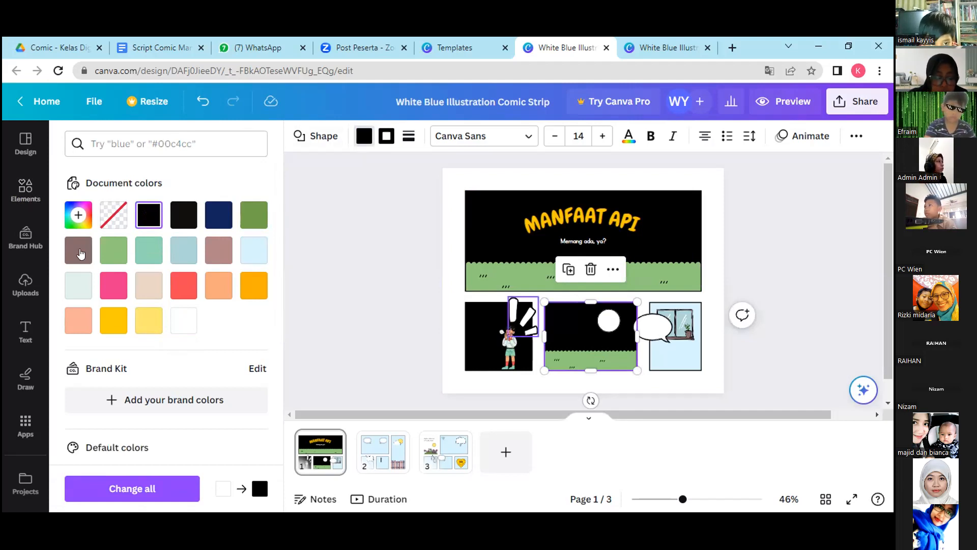
Search the elements for "thunder" and show all of its graphics results.
left_click(23, 189)
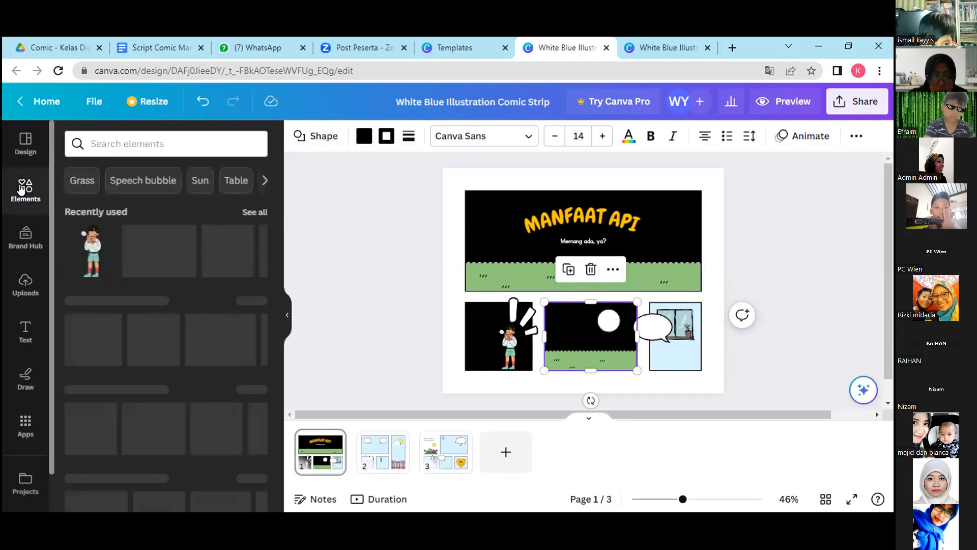
left_click(106, 144)
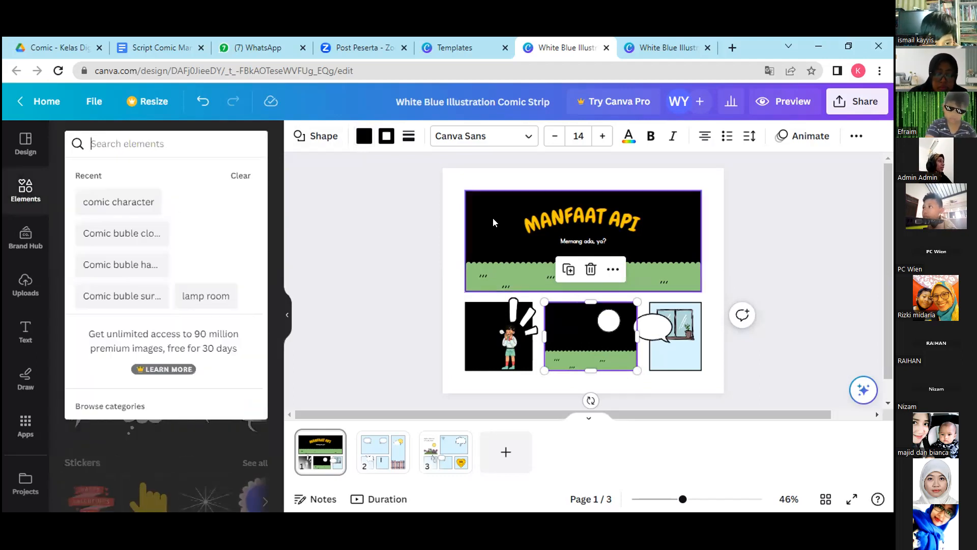
type("thu")
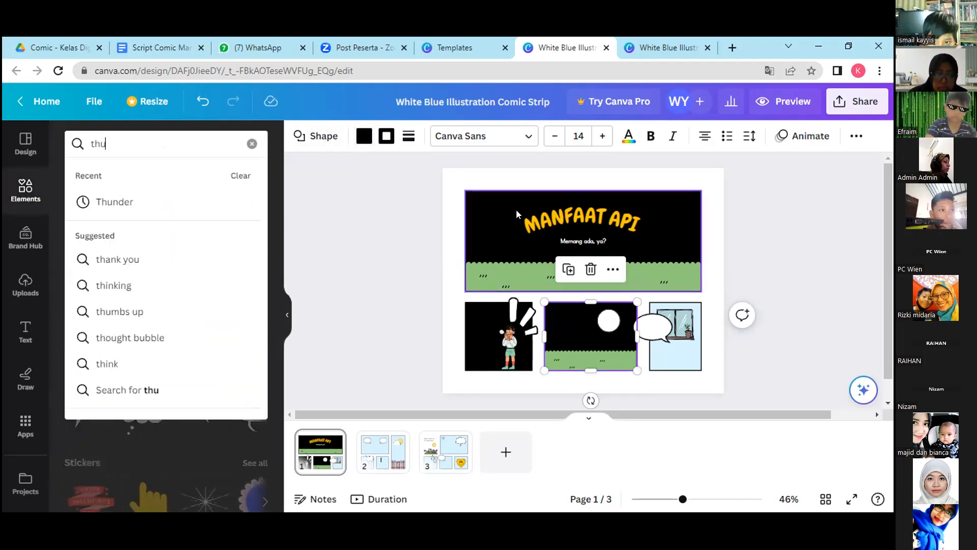
type("nder")
key("Return")
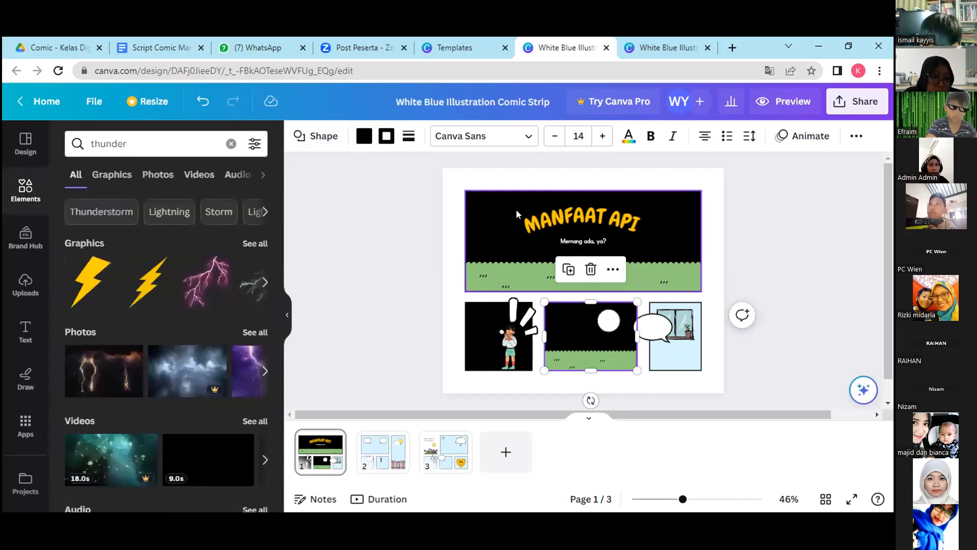
left_click_drag(132, 143, 84, 146)
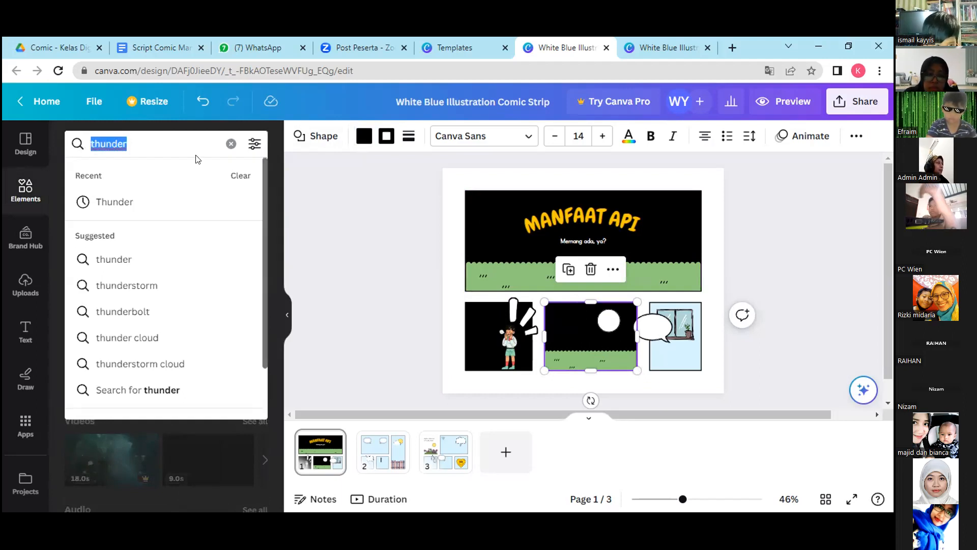
left_click(287, 182)
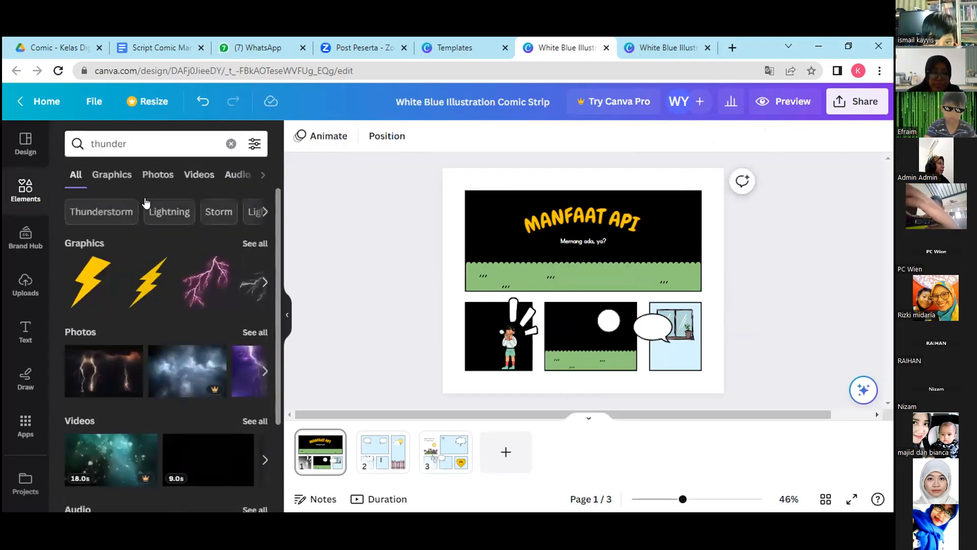
left_click(247, 244)
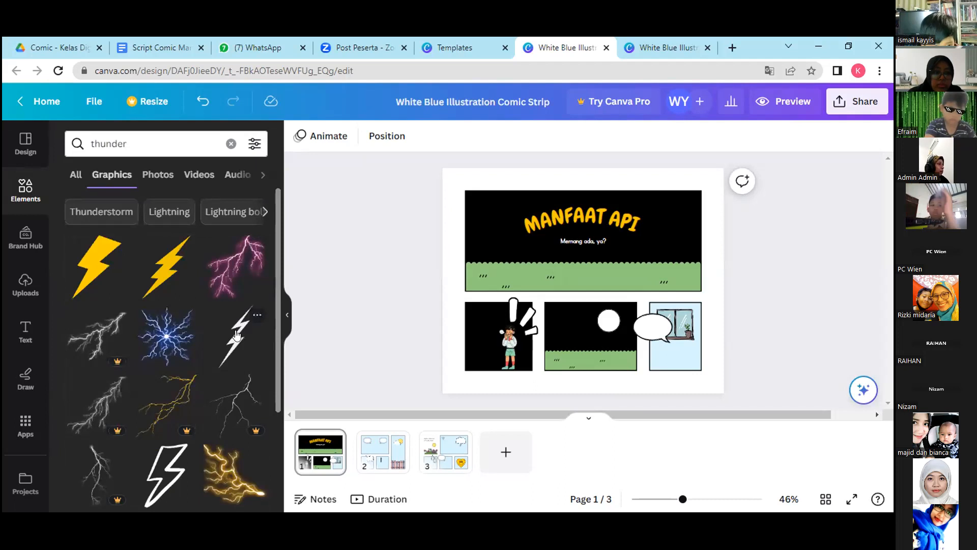
mouse_move(278, 315)
left_mouse_down()
mouse_move(278, 366)
mouse_move(279, 298)
left_mouse_up()
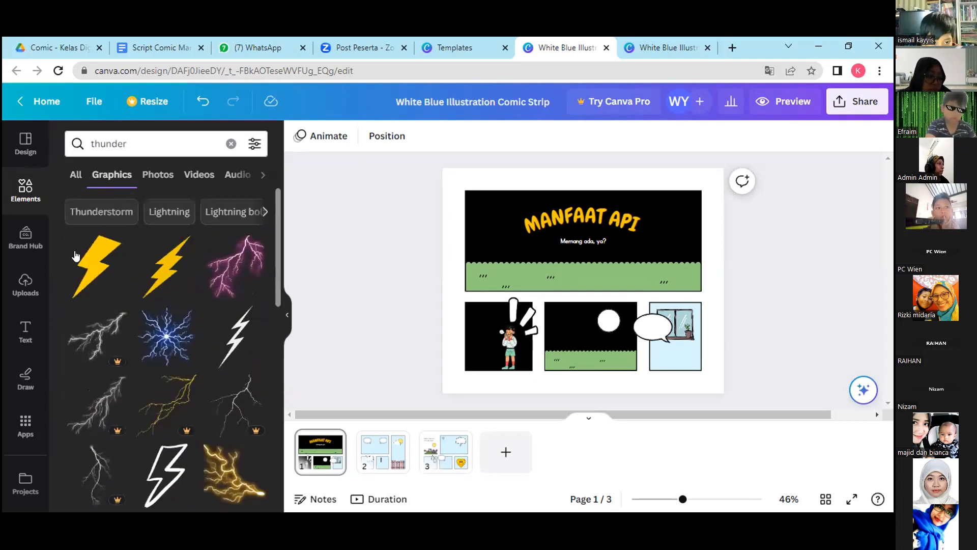
Add the free white lightning bolt to the page, duplicate it and set the copy beside the original.
left_click(236, 338)
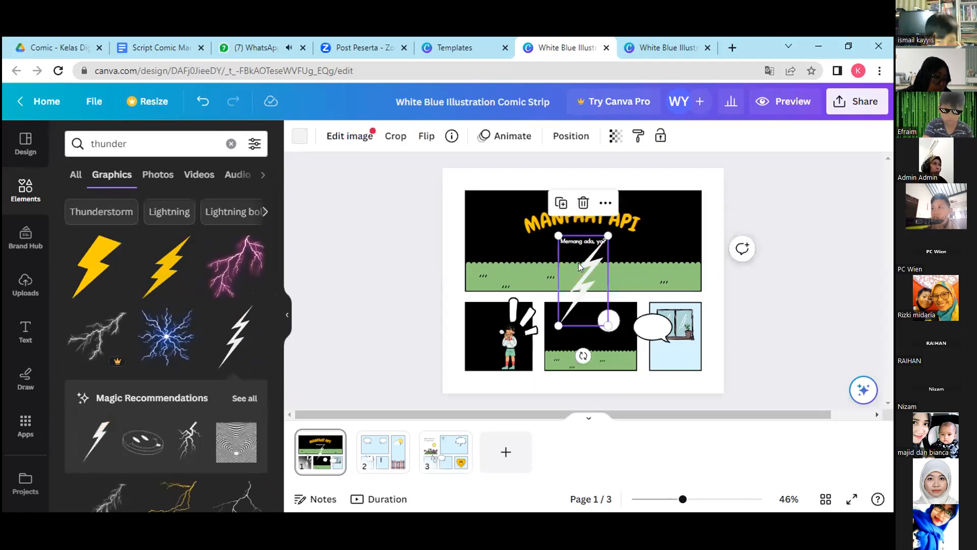
left_click_drag(582, 282, 572, 291)
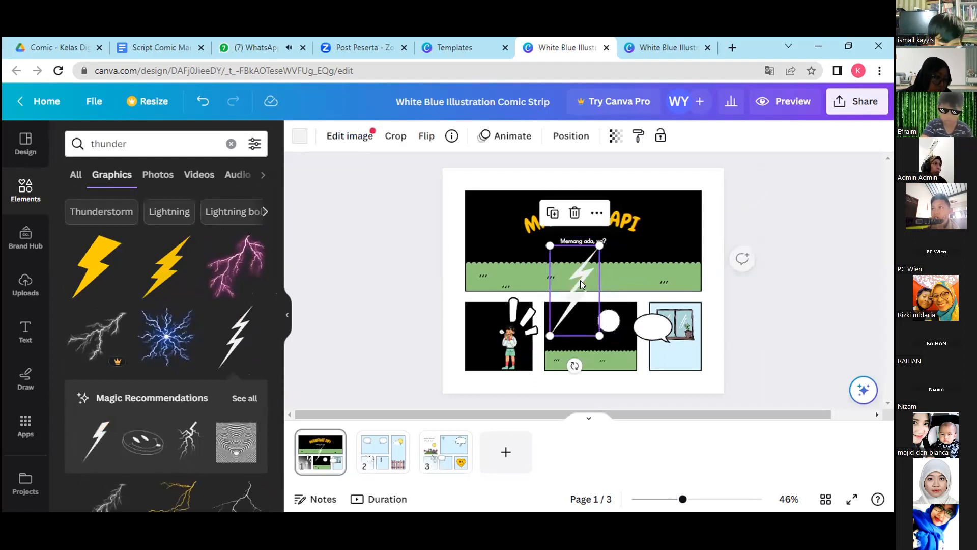
left_click(549, 218)
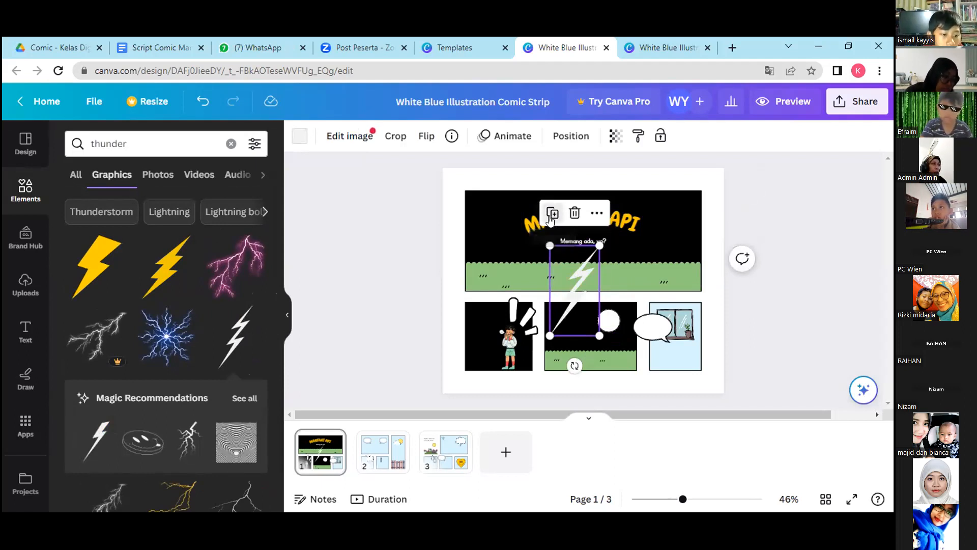
left_click_drag(583, 280, 648, 281)
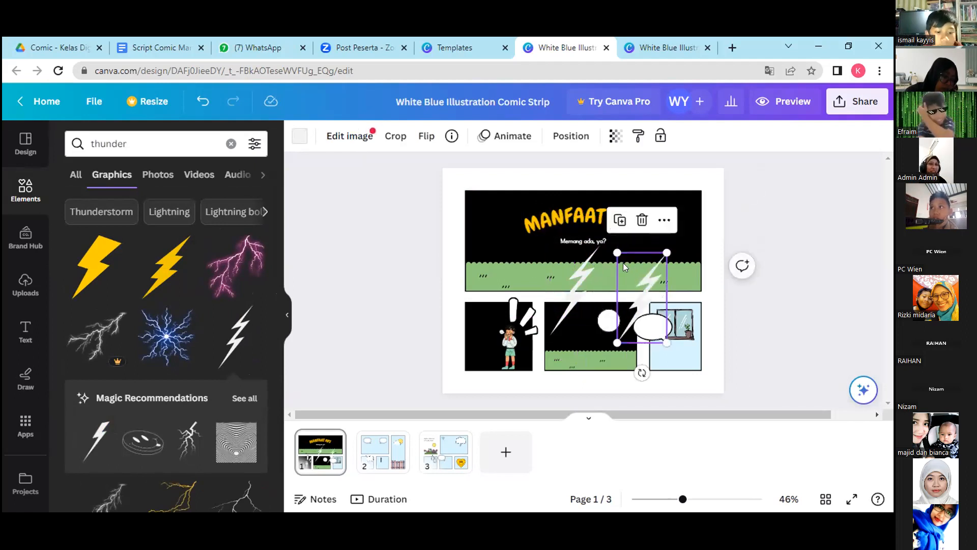
Shrink the copied lightning bolt and place it in the middle small panel, just below the white moon.
left_click(620, 224)
left_click_drag(649, 278, 637, 286)
left_click_drag(647, 347, 615, 305)
left_click_drag(615, 290, 607, 349)
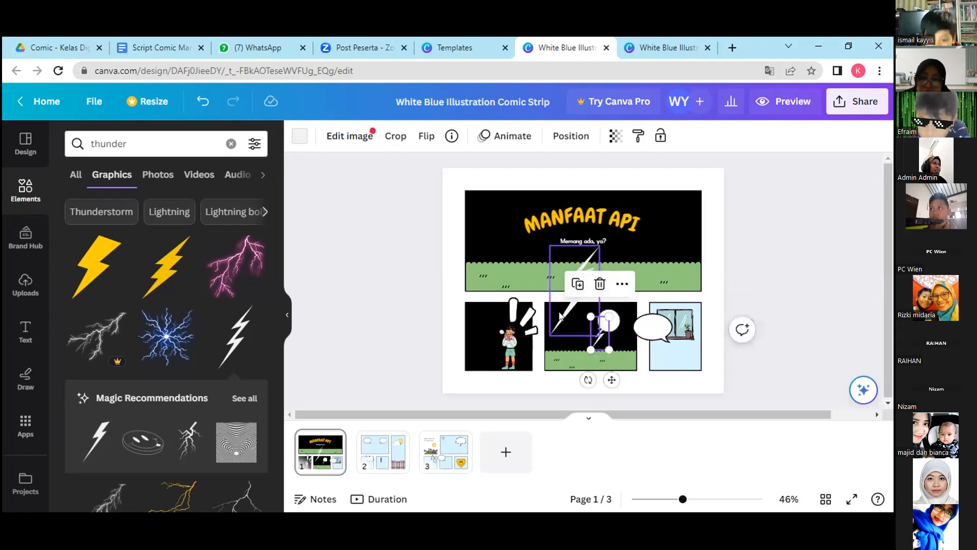
Shrink the original lightning bolt to about half size and fit it in the black sky of the middle small panel.
left_click(578, 308)
left_click_drag(600, 336, 572, 329)
left_click(607, 358)
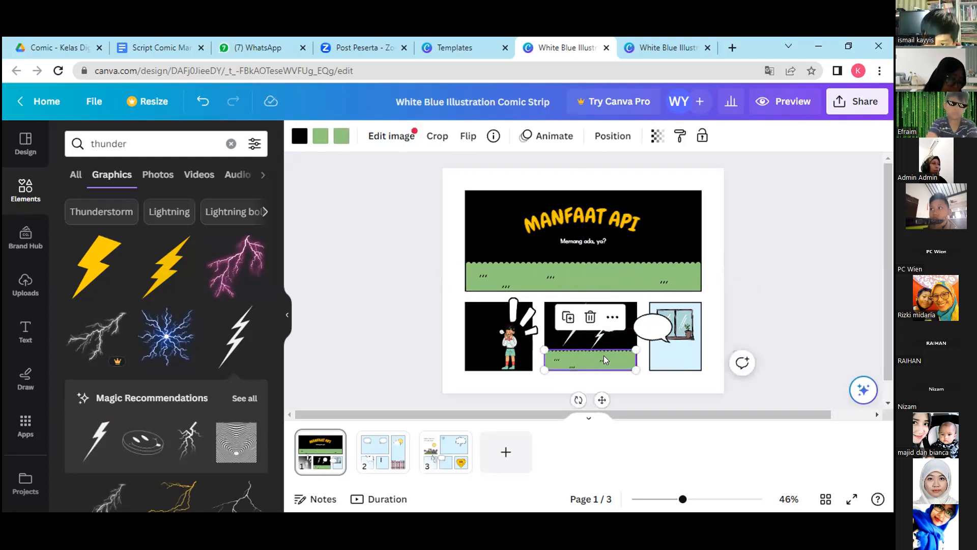
left_click(625, 265)
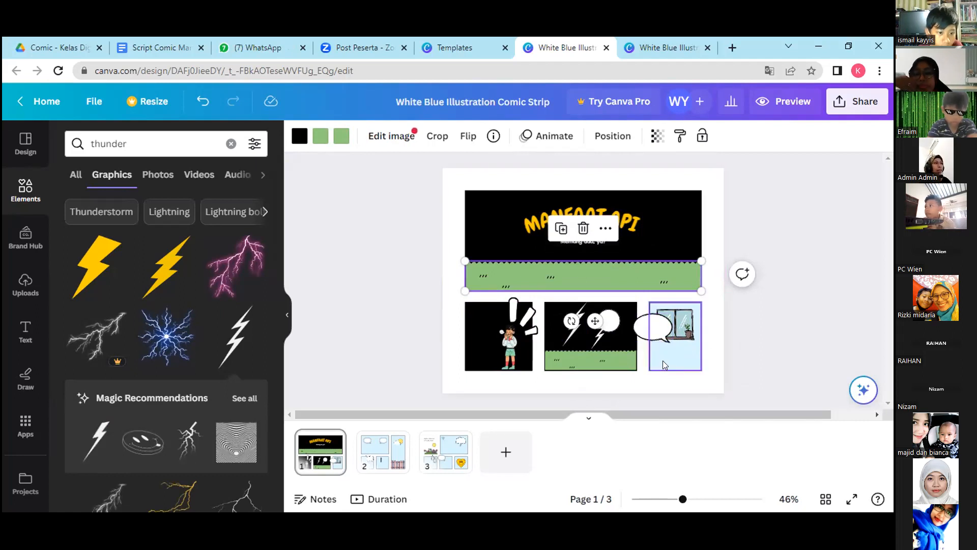
left_click(683, 327)
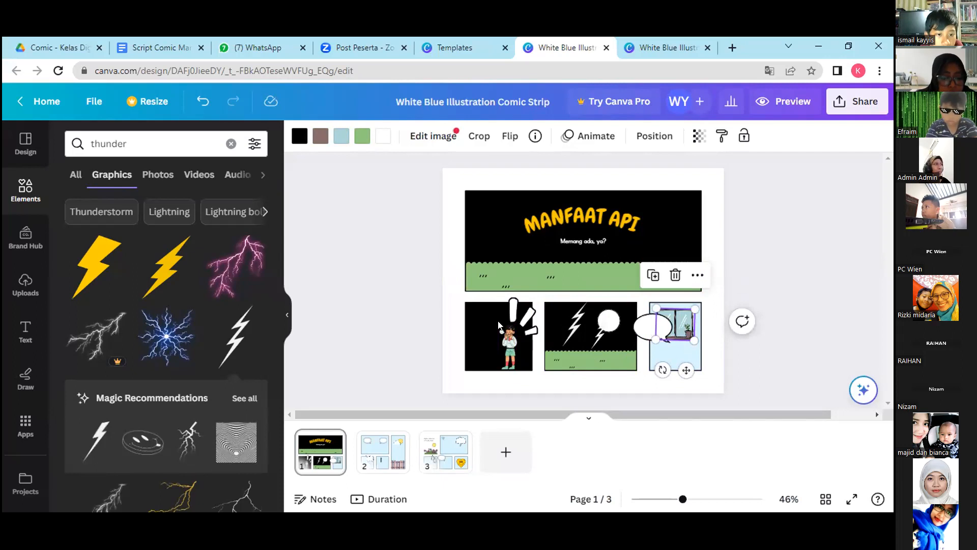
left_click(296, 136)
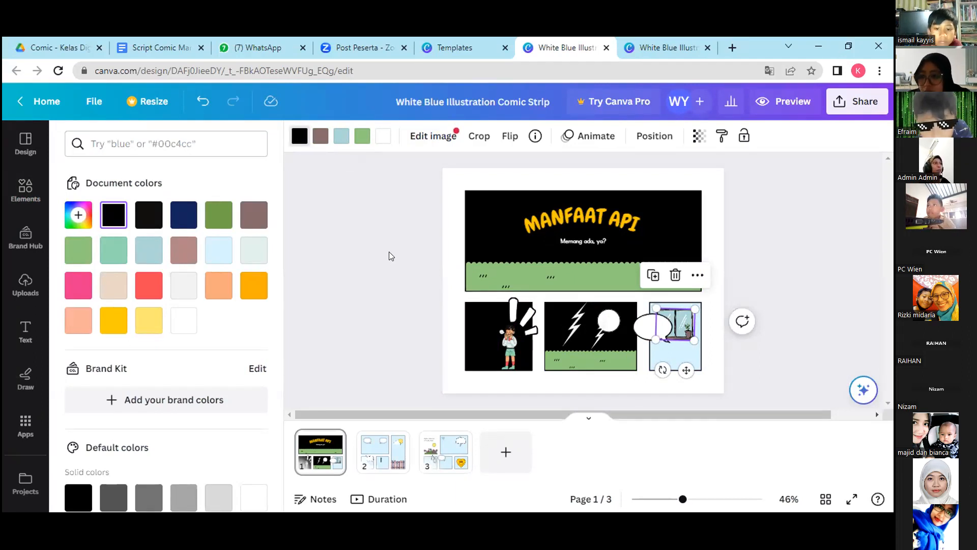
left_click(745, 371)
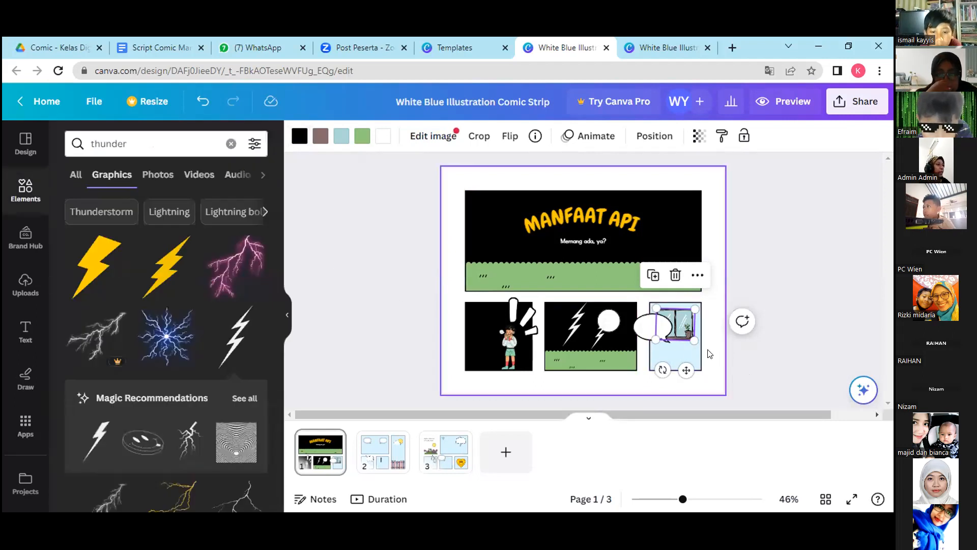
left_click(683, 349)
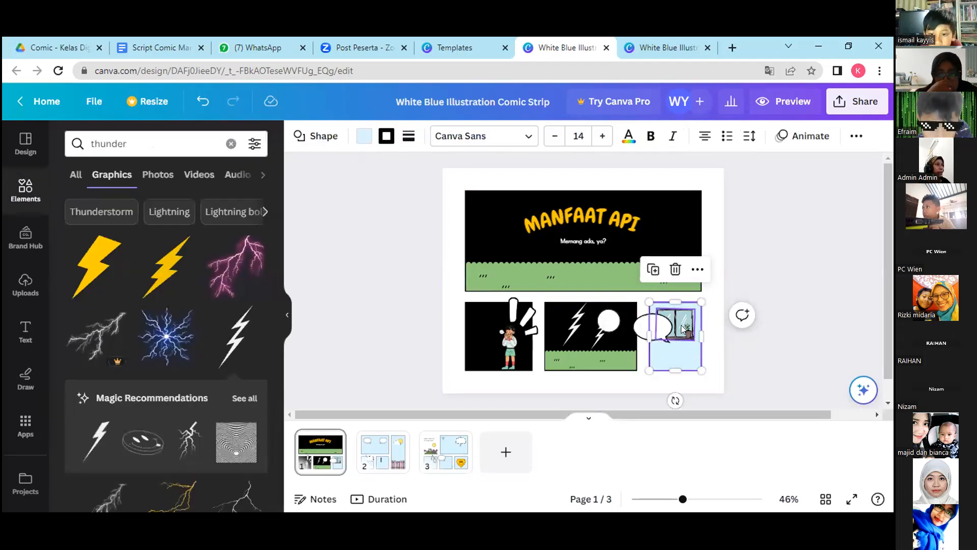
left_click(681, 326)
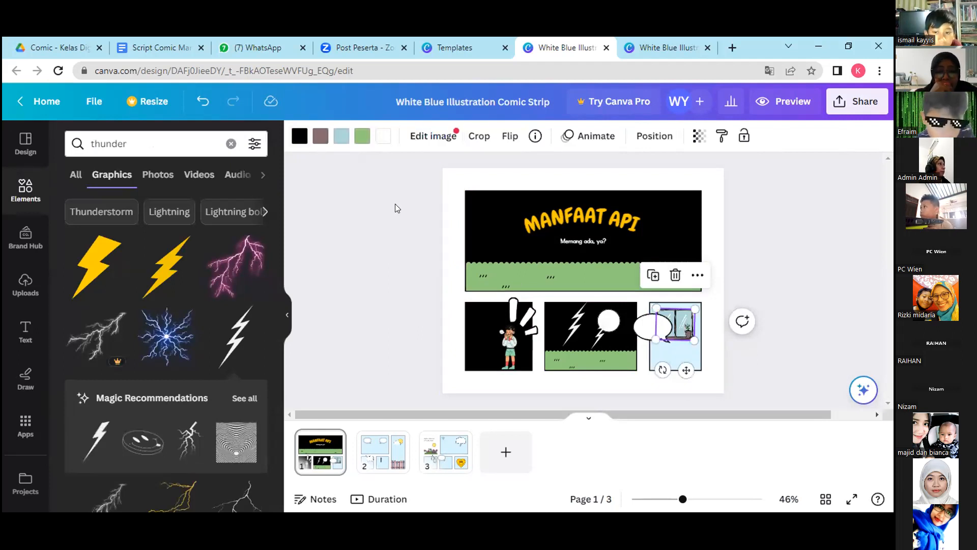
left_click(299, 136)
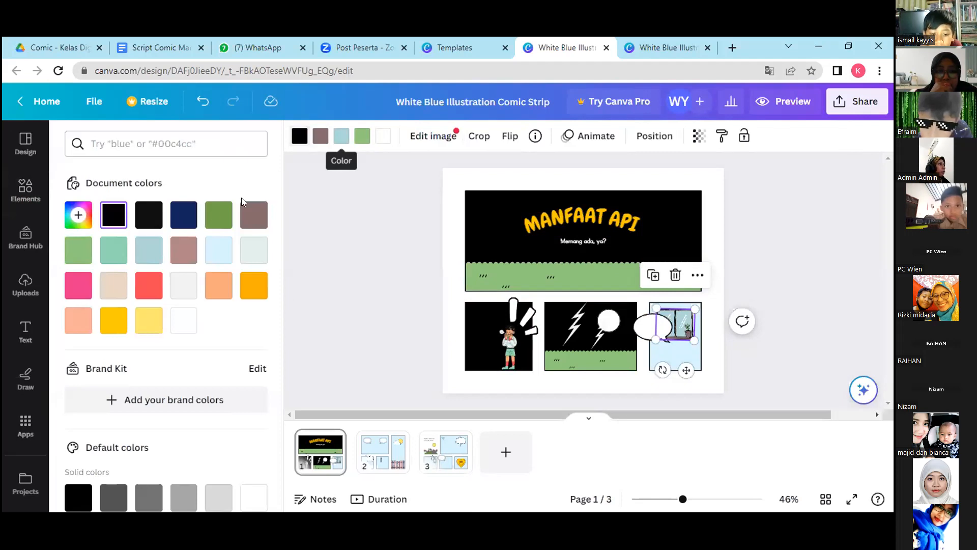
left_click(114, 212)
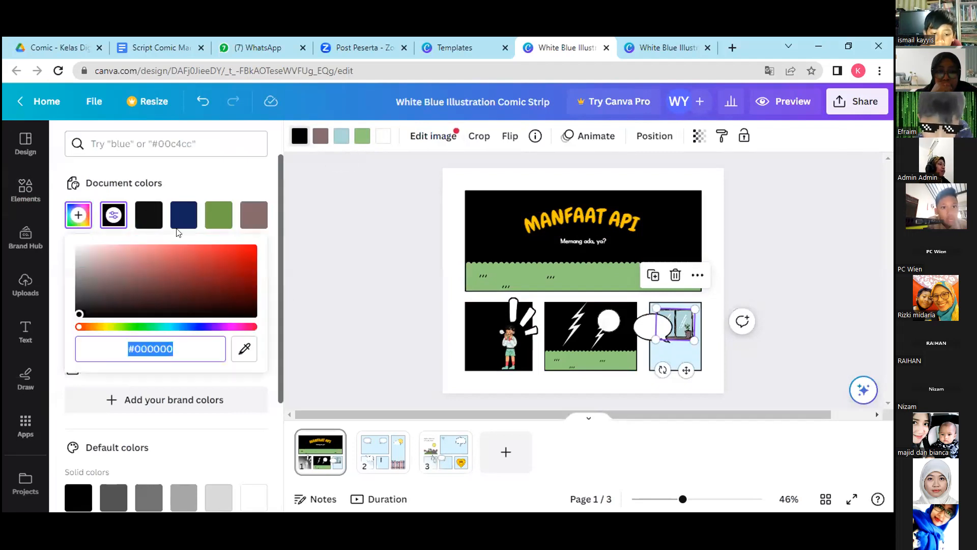
left_click(674, 351)
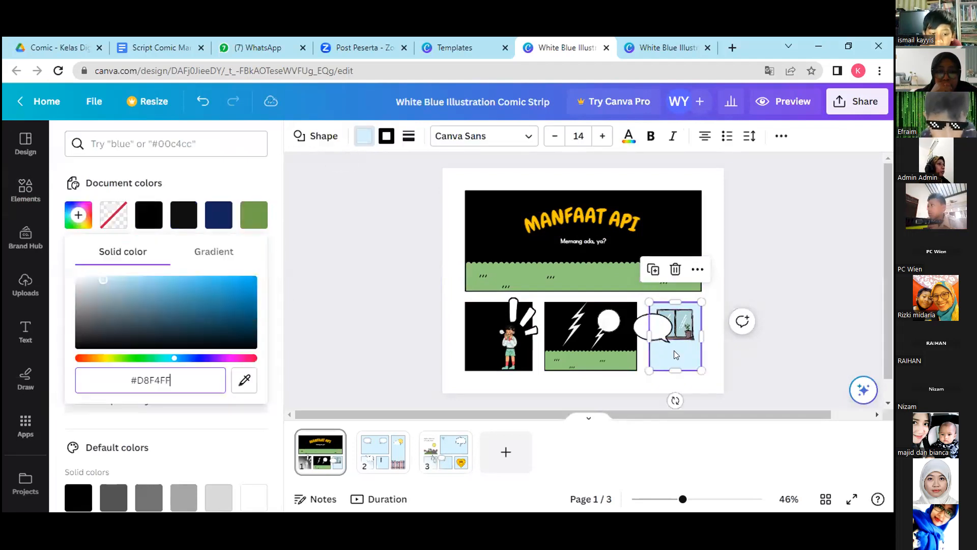
Recolour the light blue glass of the window in the third small panel black.
left_click(672, 322)
left_click(341, 136)
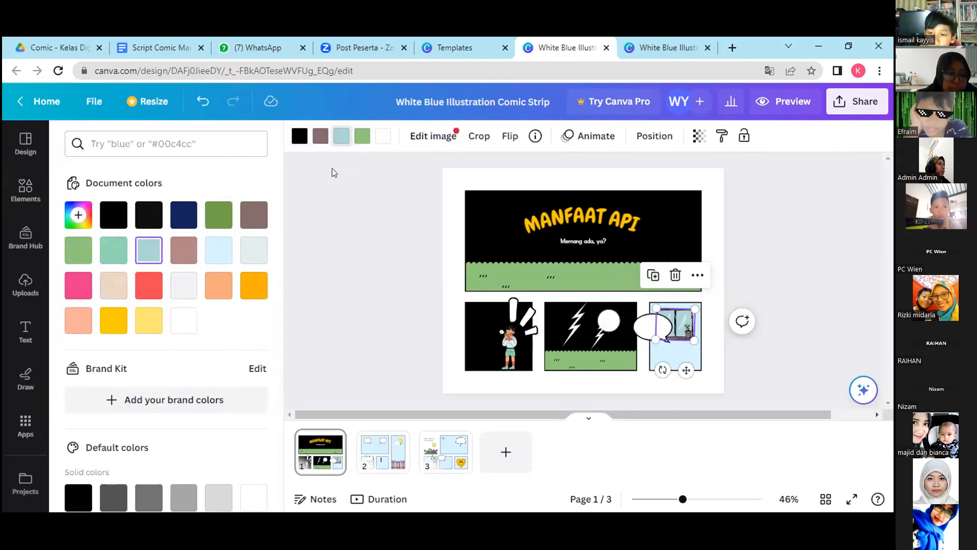
left_click(113, 215)
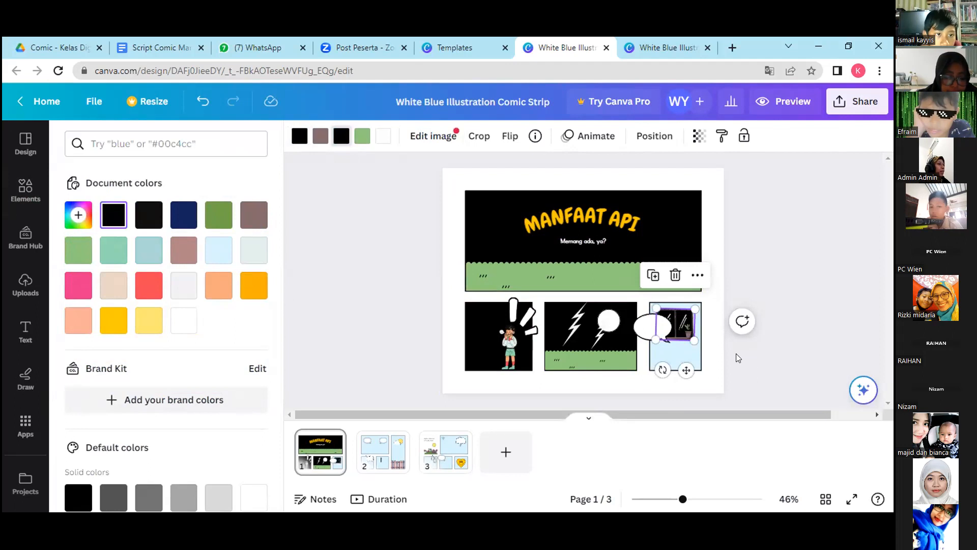
Shift the light blue background of the third small panel slightly towards the middle panel.
left_click(680, 350)
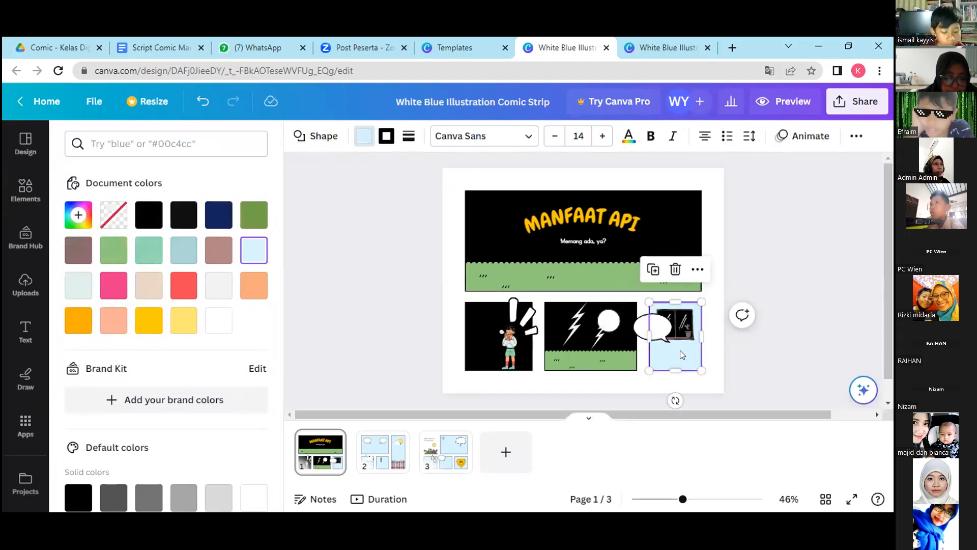
left_click_drag(658, 325, 655, 325)
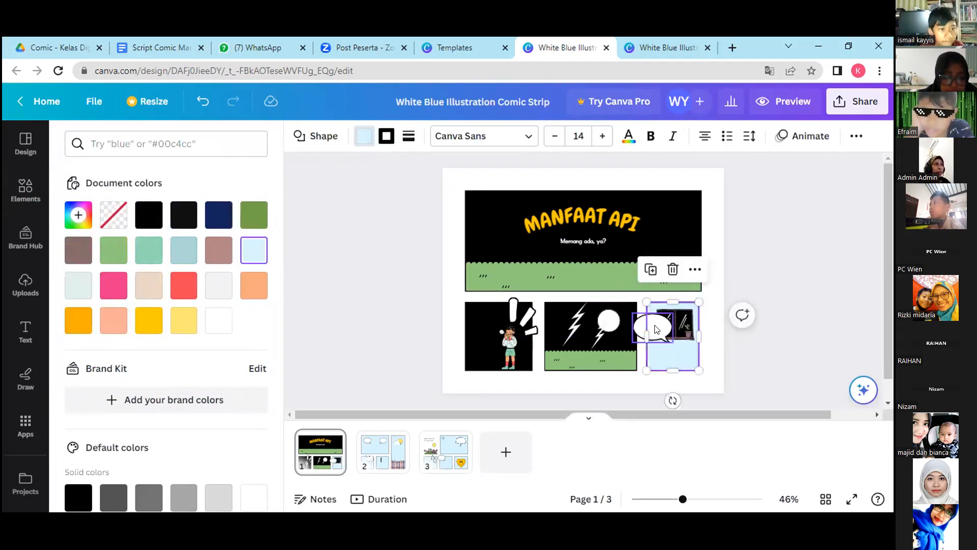
left_click(581, 385)
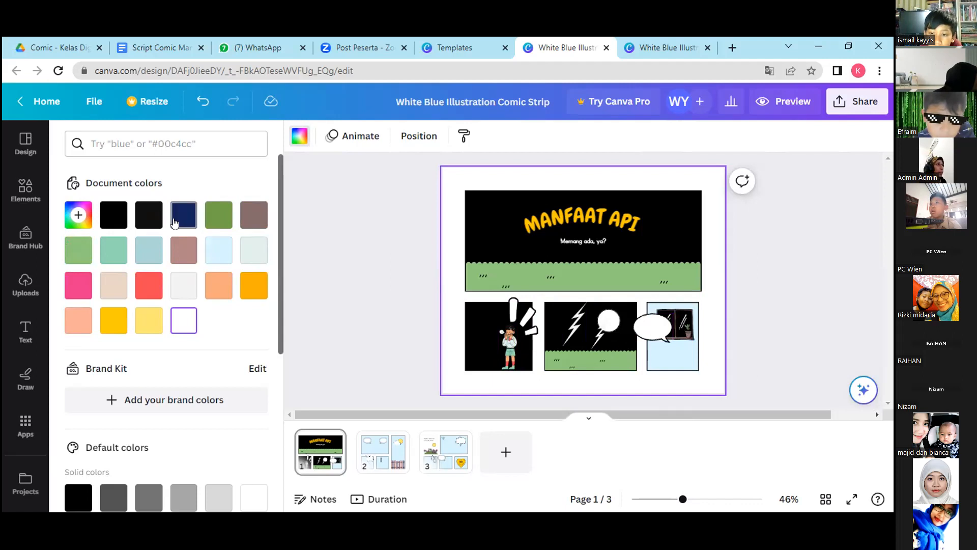
Search the elements for "comic bubble" and browse the full set of graphics for a shouting speech bubble.
left_click(14, 191)
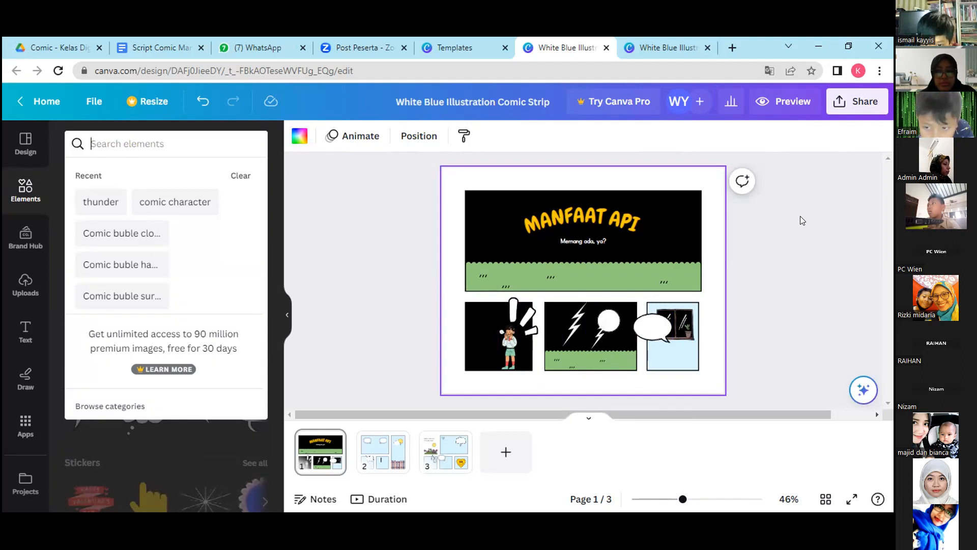
type("comic ")
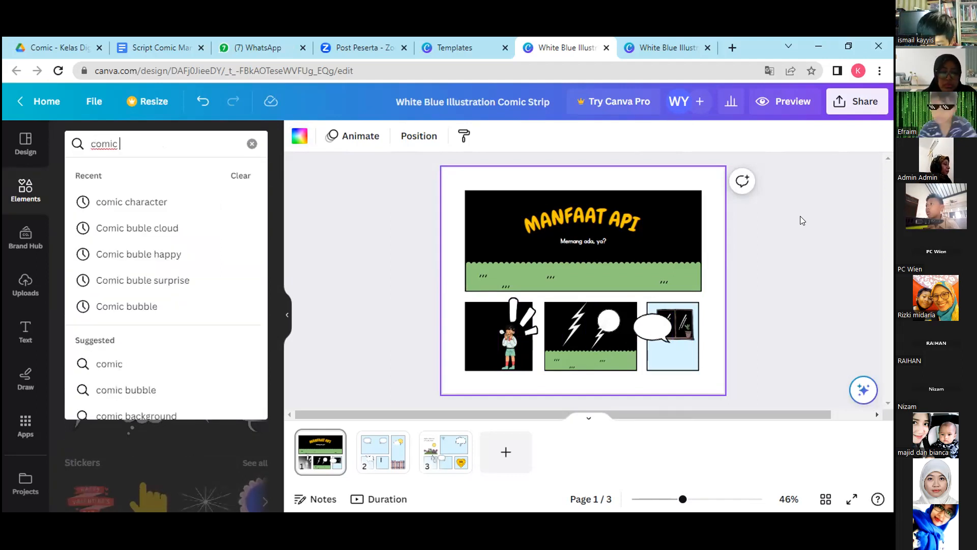
type("bubble")
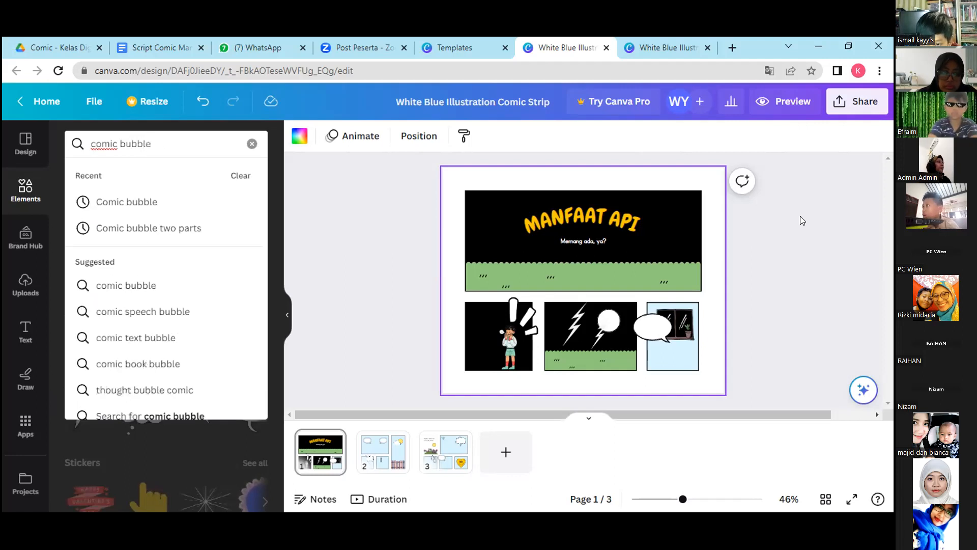
key("Return")
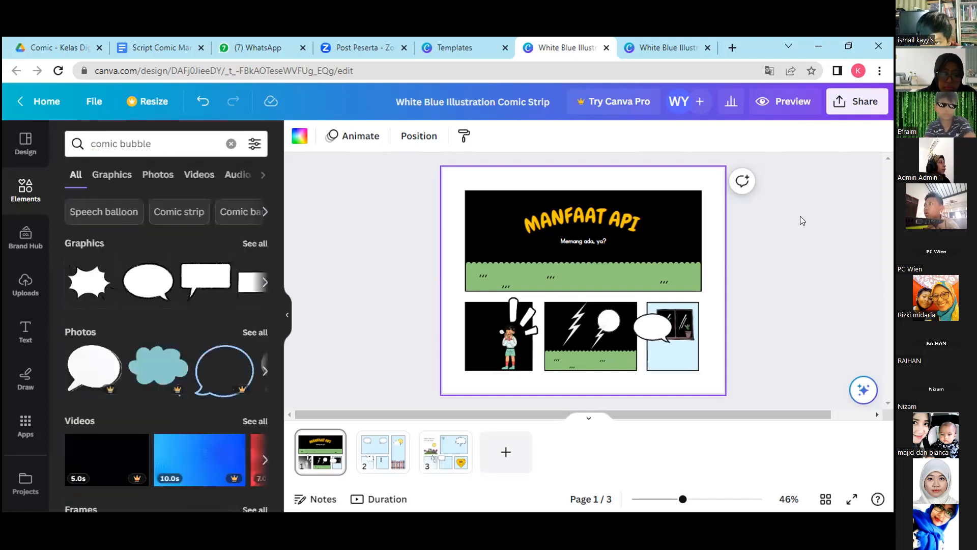
left_click(252, 245)
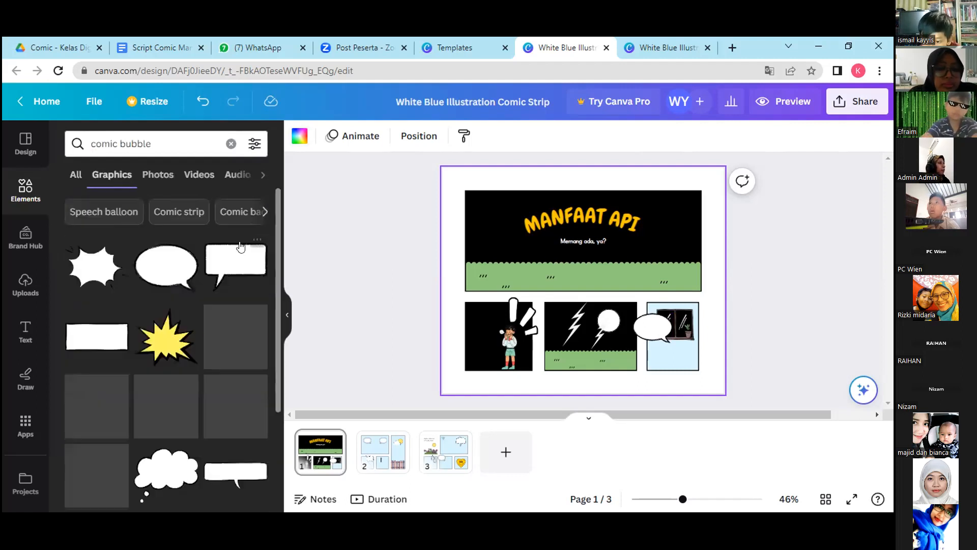
scroll(274, 283, "down", 3)
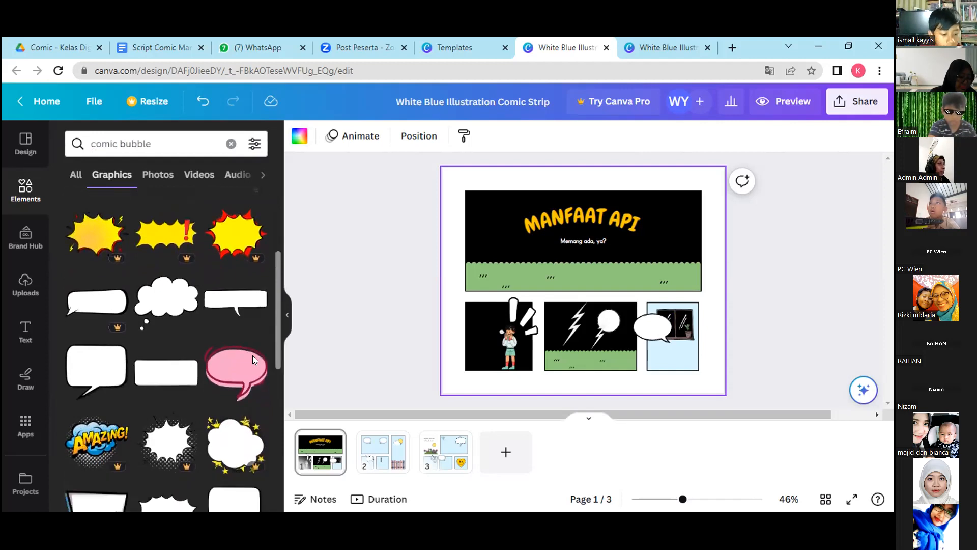
scroll(253, 370, "down", 1)
scroll(256, 388, "down", 2)
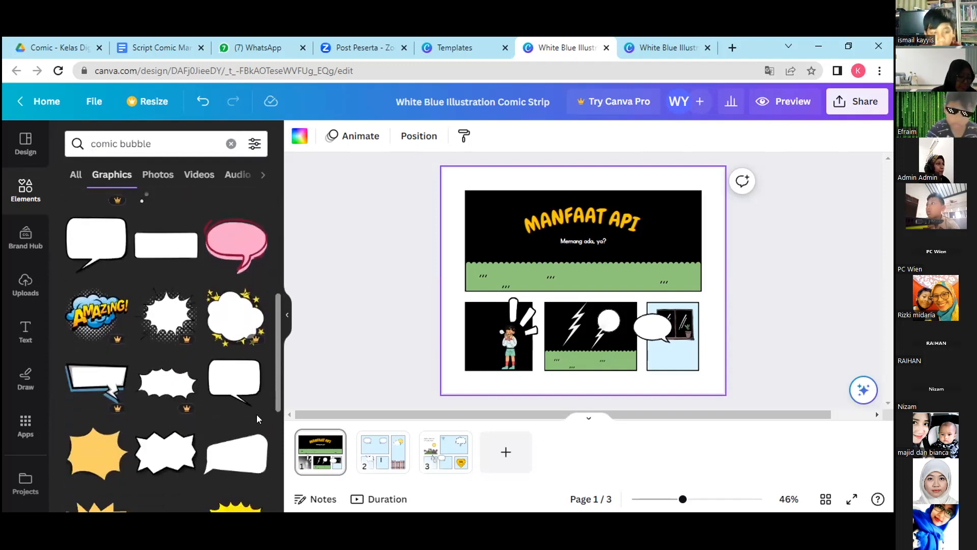
scroll(255, 426, "down", 3)
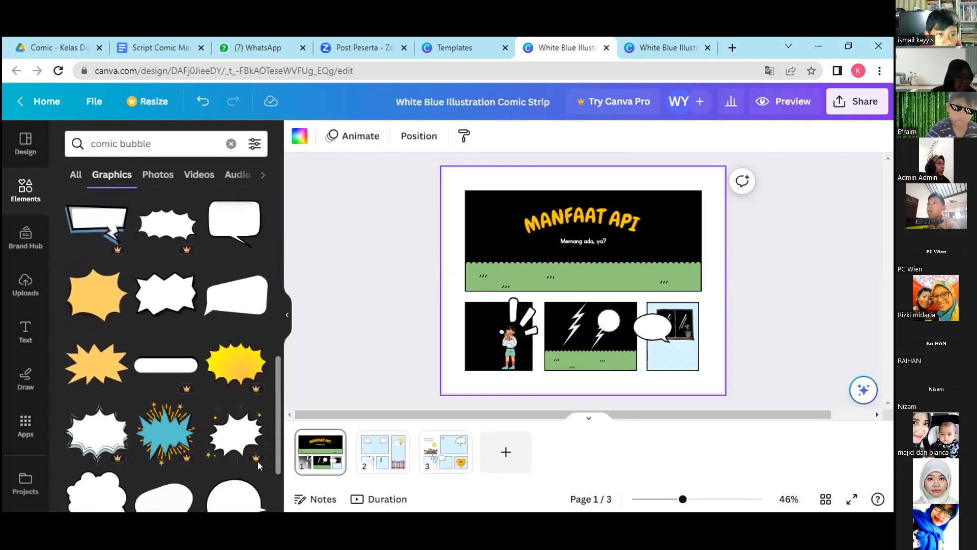
scroll(258, 486, "down", 1)
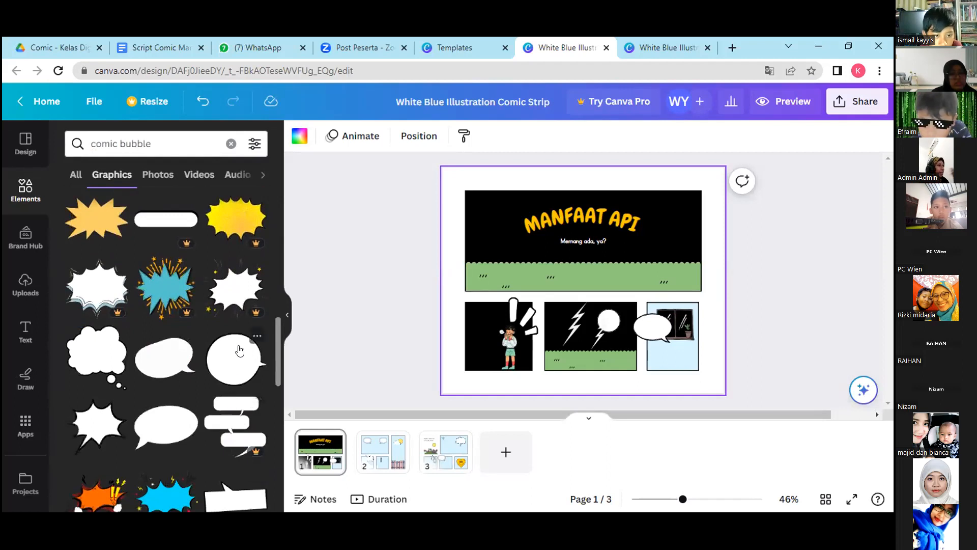
Replace the oval speech bubble of the third small panel with the free white spiky speech bubble.
left_click_drag(653, 326, 641, 265)
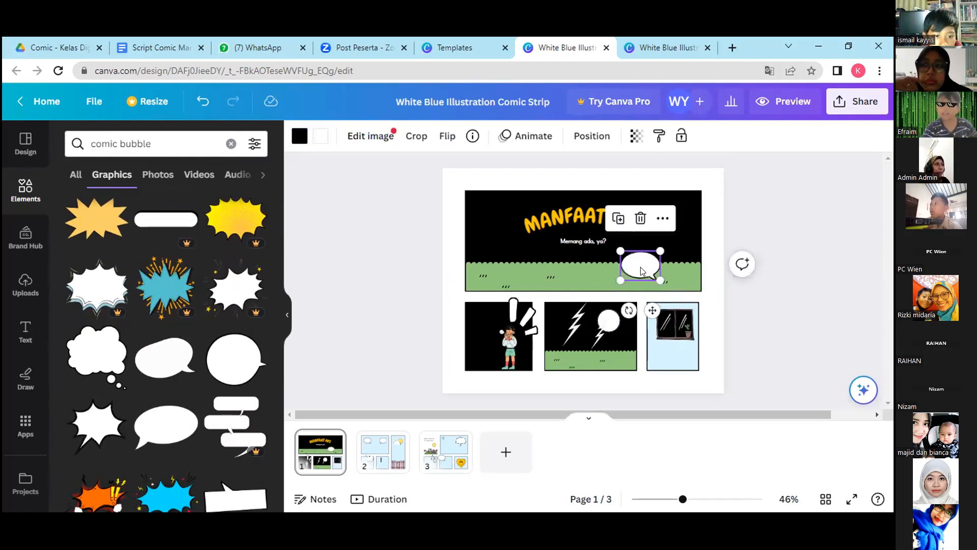
left_click_drag(635, 261, 611, 273)
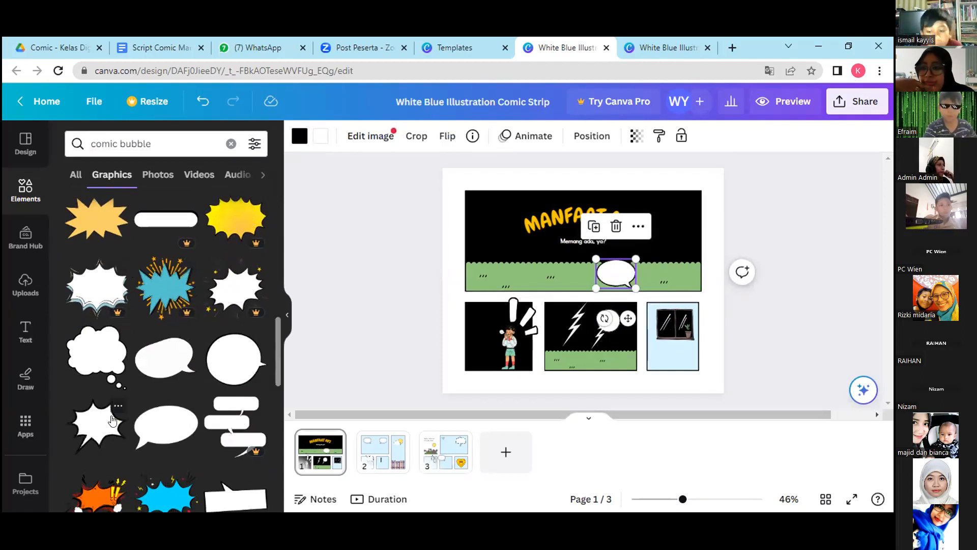
left_click(93, 423)
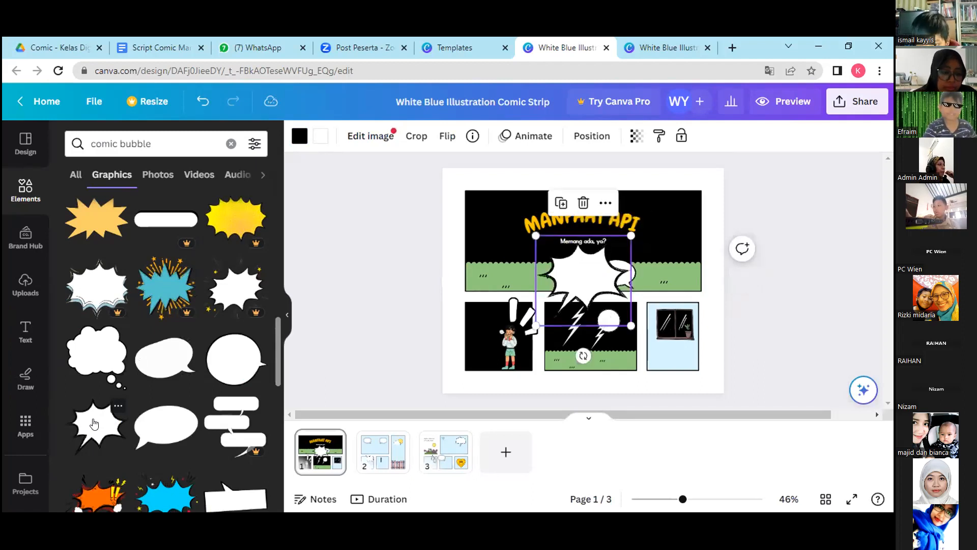
left_click_drag(570, 274, 526, 253)
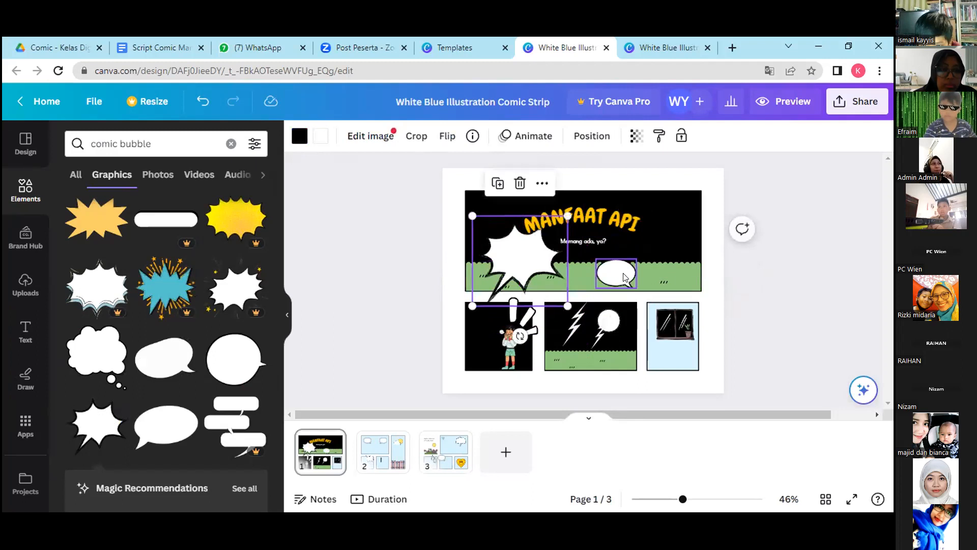
left_click(624, 276)
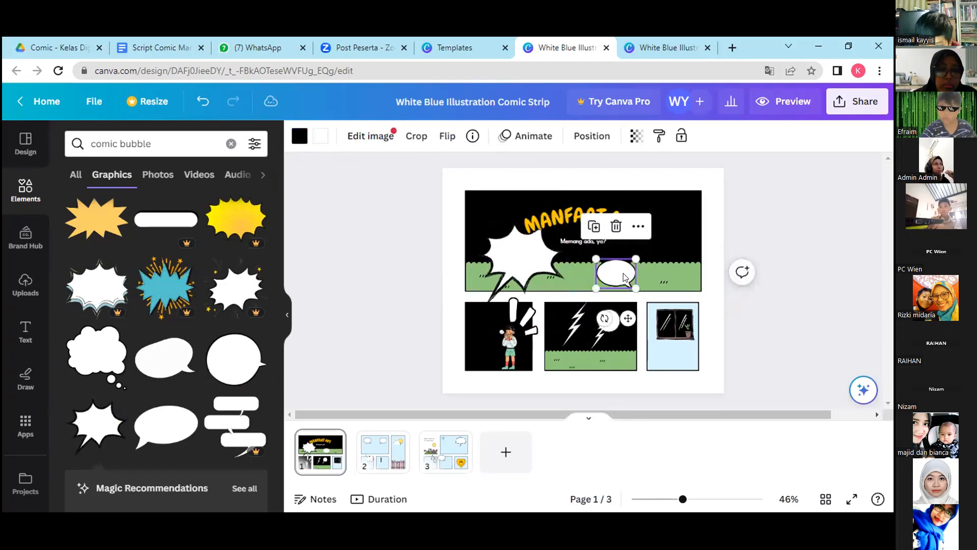
left_click(616, 226)
Shrink the spiky speech bubble to under half size and place it over the third small panel's edge nearest the middle panel.
left_click(520, 268)
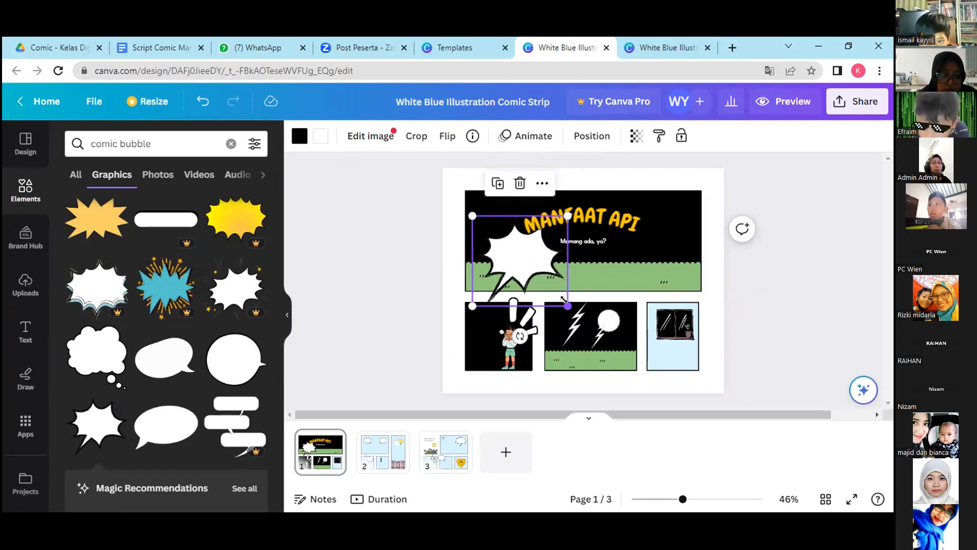
left_click_drag(563, 299, 510, 249)
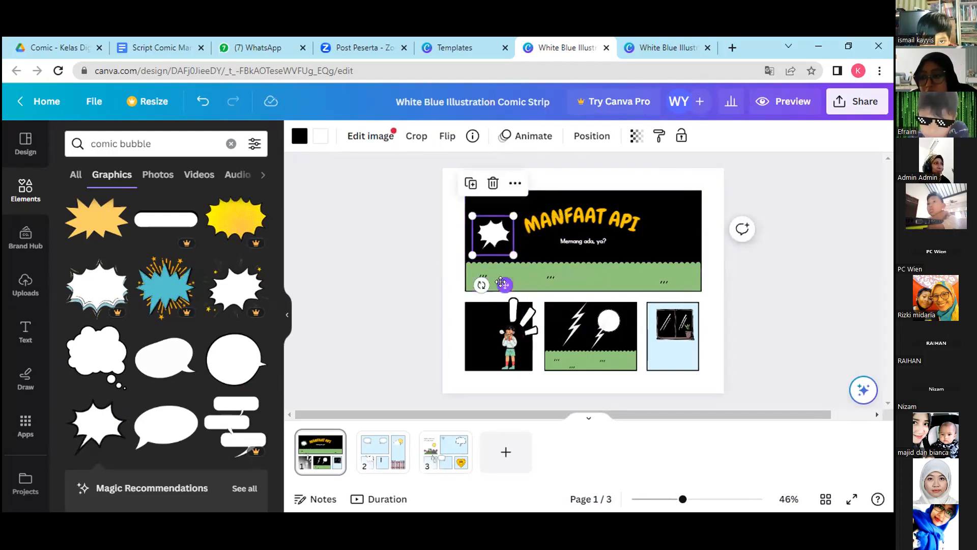
left_click_drag(505, 277, 666, 385)
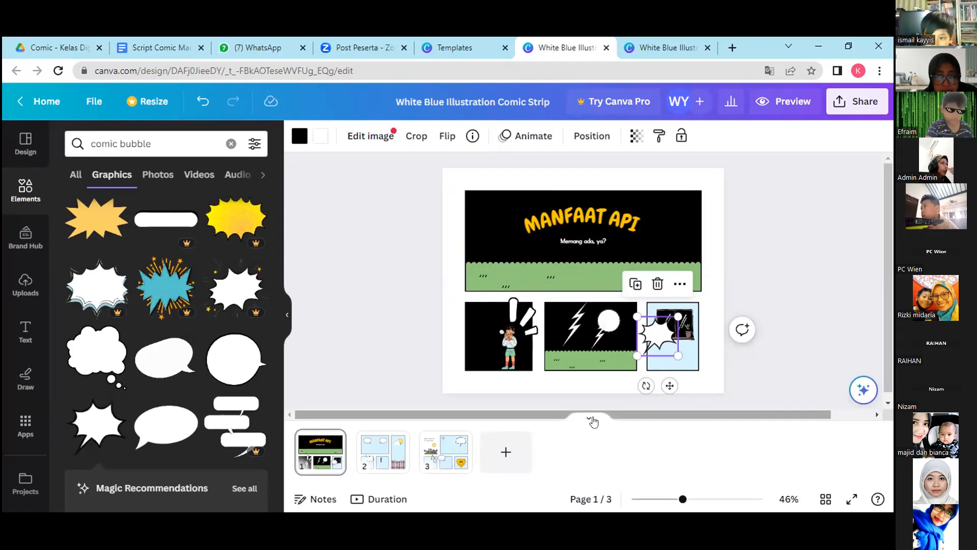
double_click(661, 338)
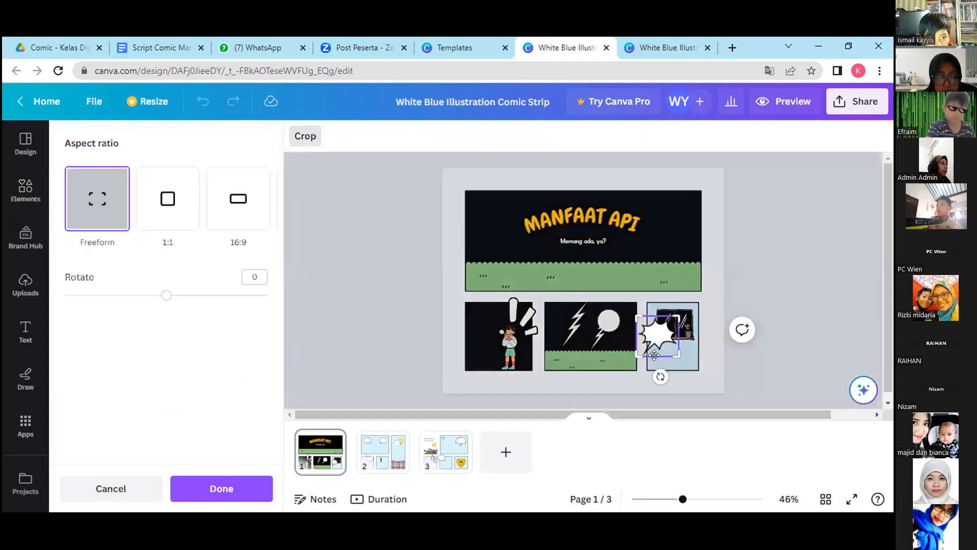
left_click(107, 501)
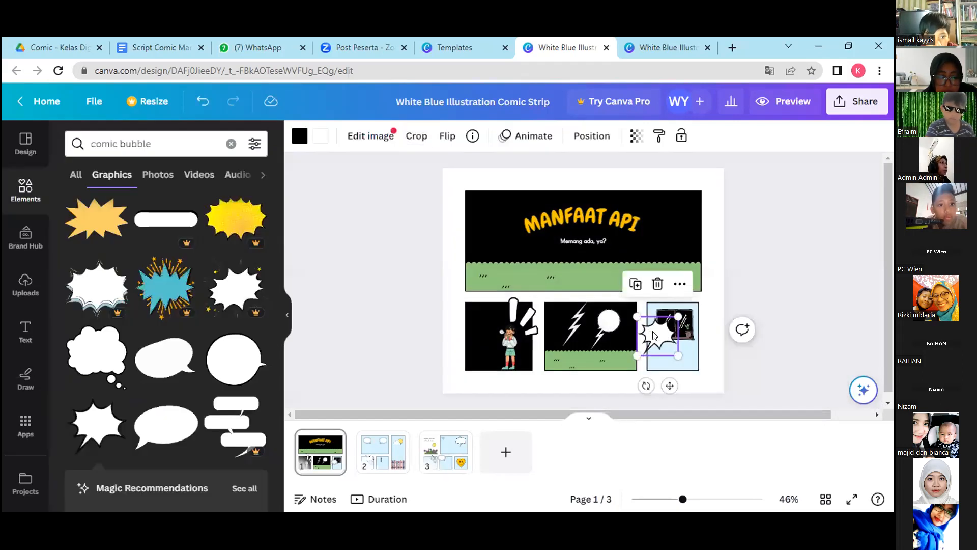
double_click(653, 334)
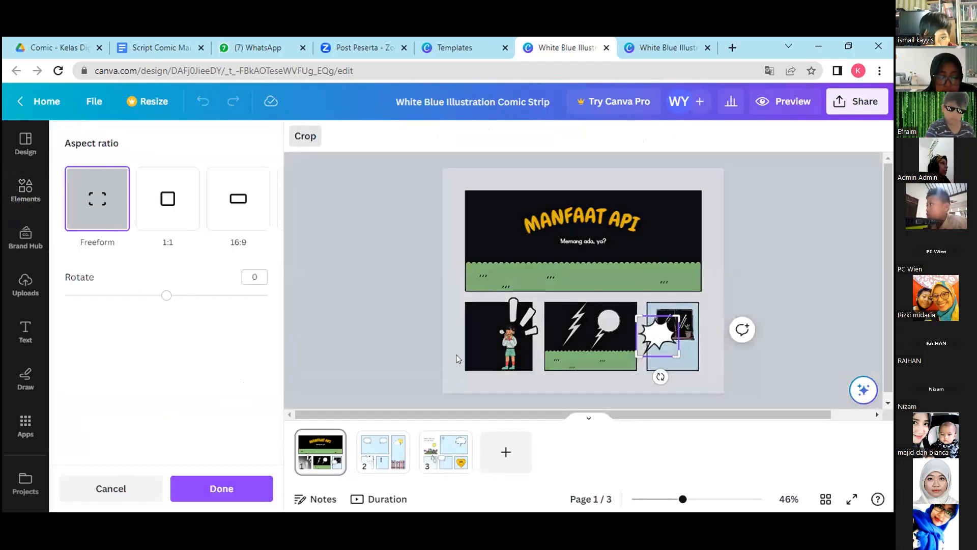
left_click(103, 488)
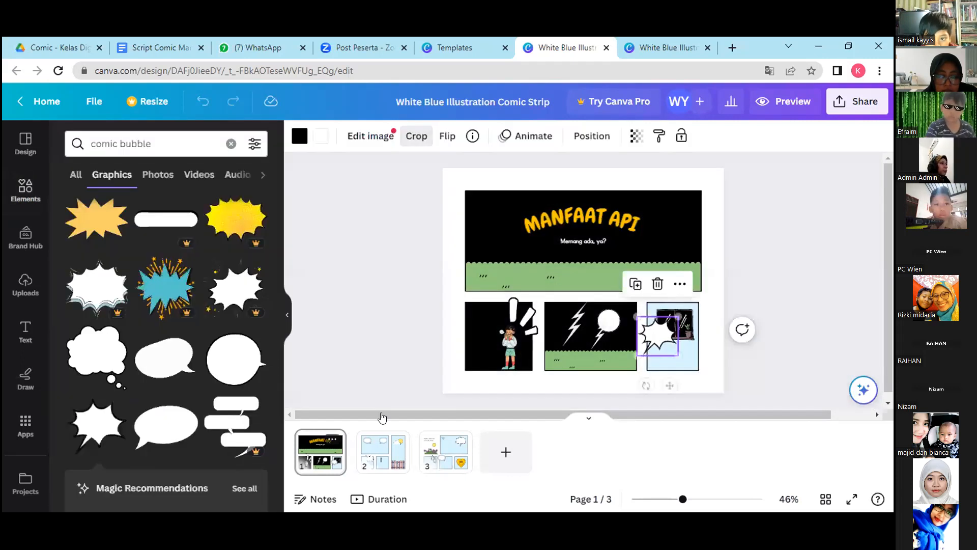
right_click(660, 336)
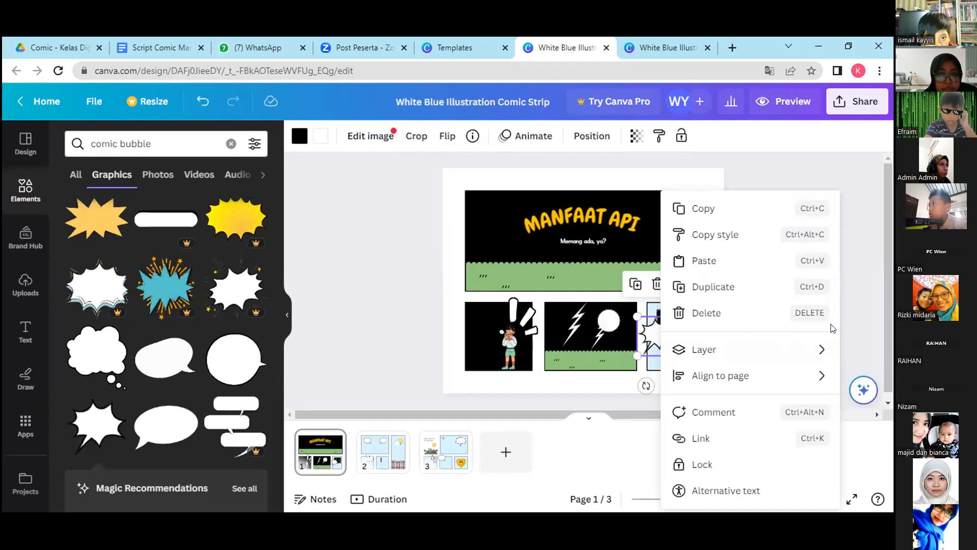
left_click(569, 439)
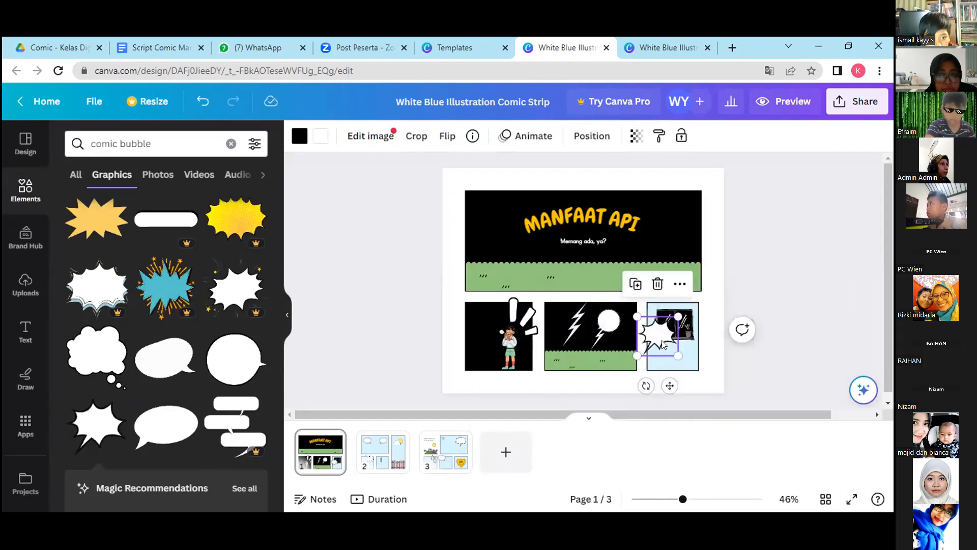
left_click(680, 283)
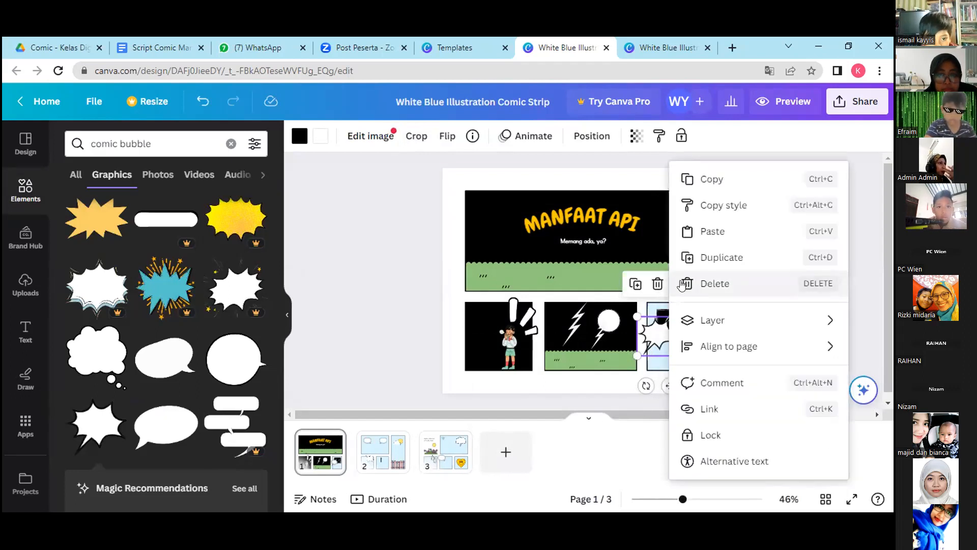
left_click(591, 439)
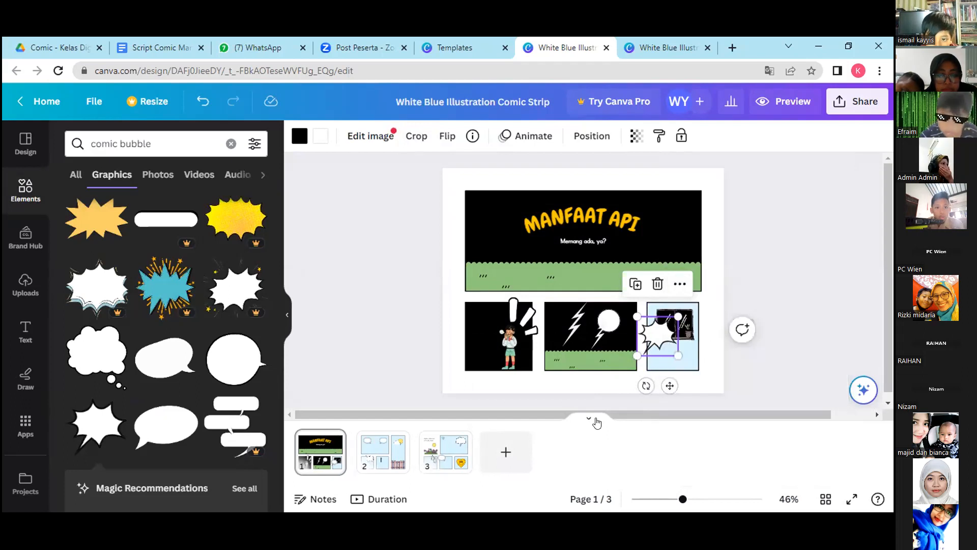
left_click(301, 500)
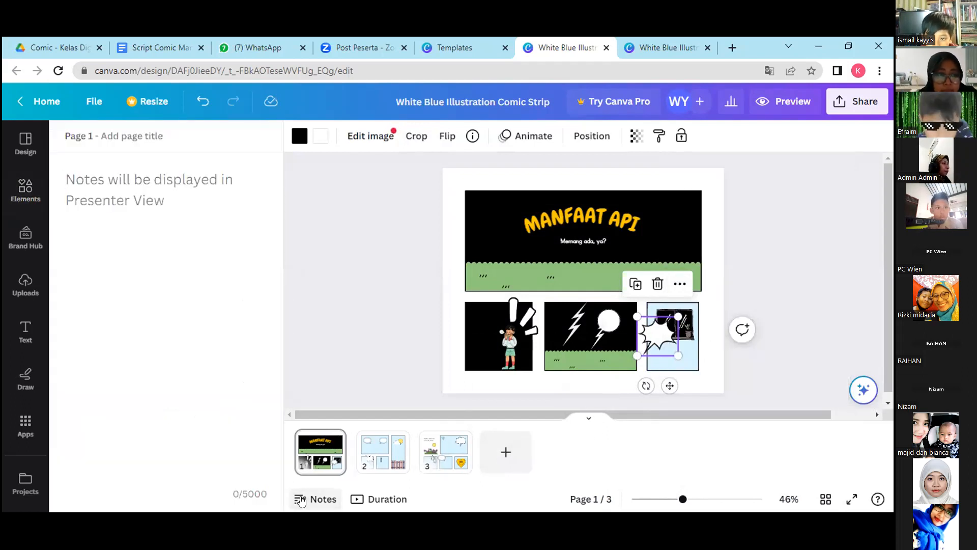
left_click(316, 502)
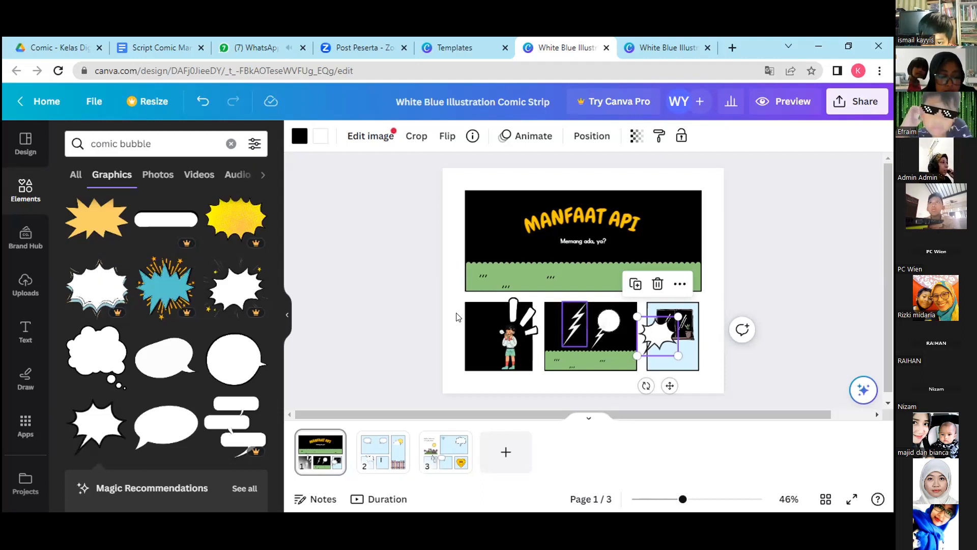
Add a body text box to the page and copy the line "Huwaaa! Ibuuuu, mati lampu!" from the Google Docs script.
left_click(20, 331)
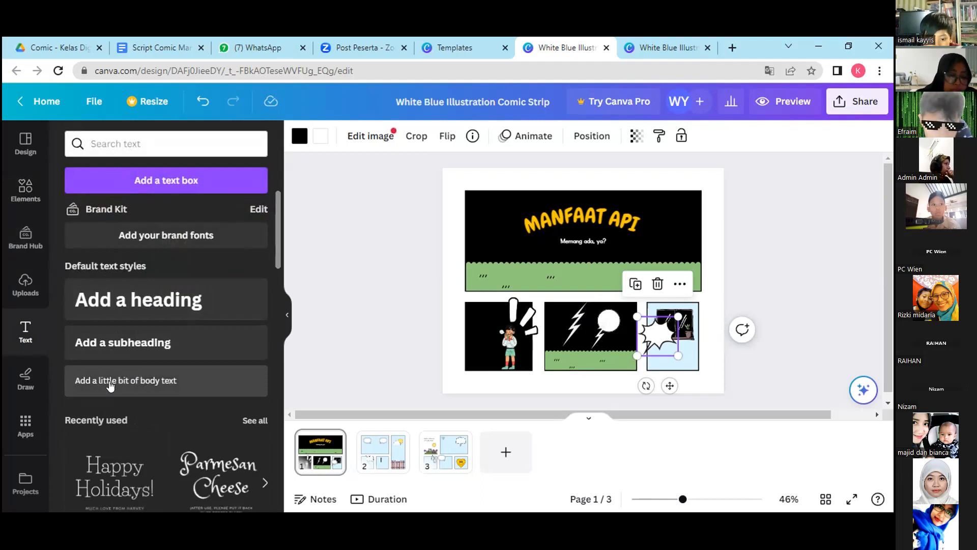
left_click(116, 382)
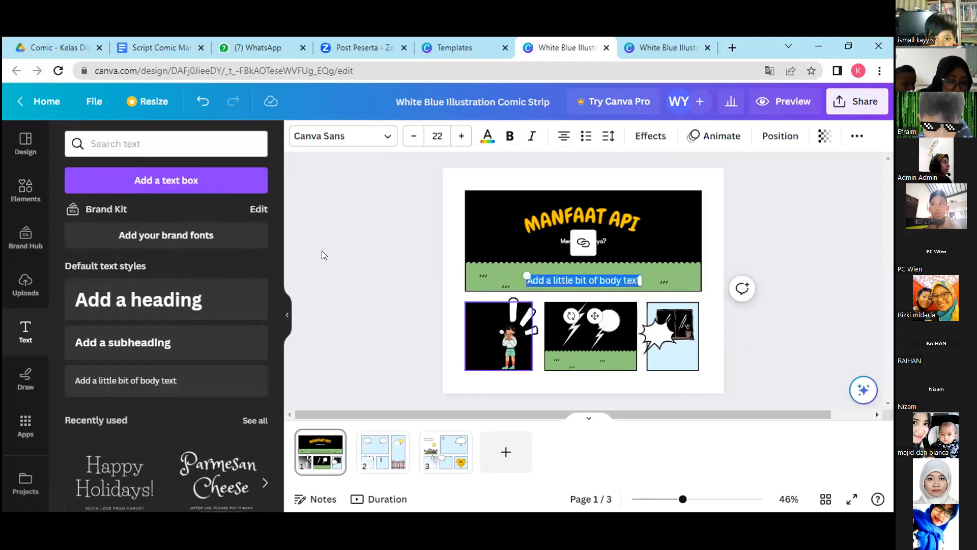
left_click(159, 49)
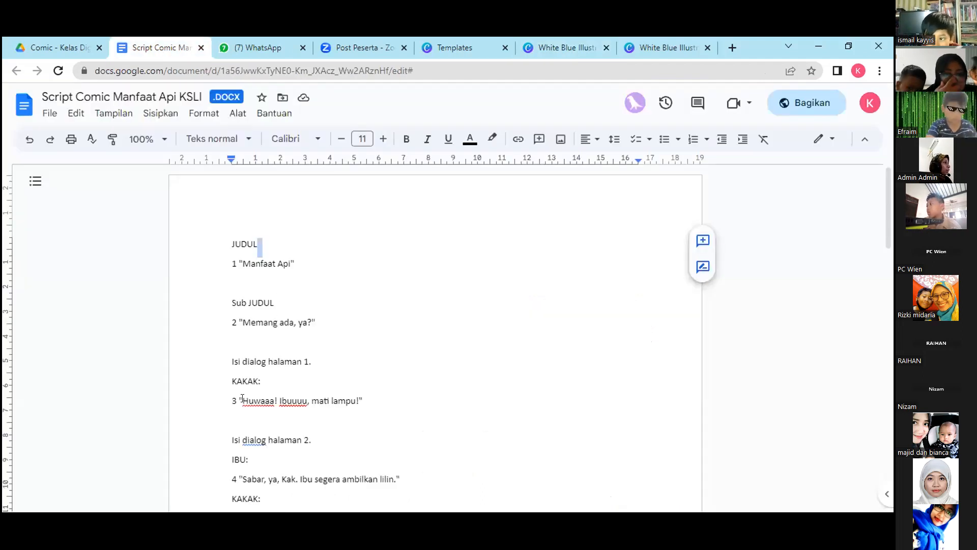
left_click_drag(243, 399, 358, 399)
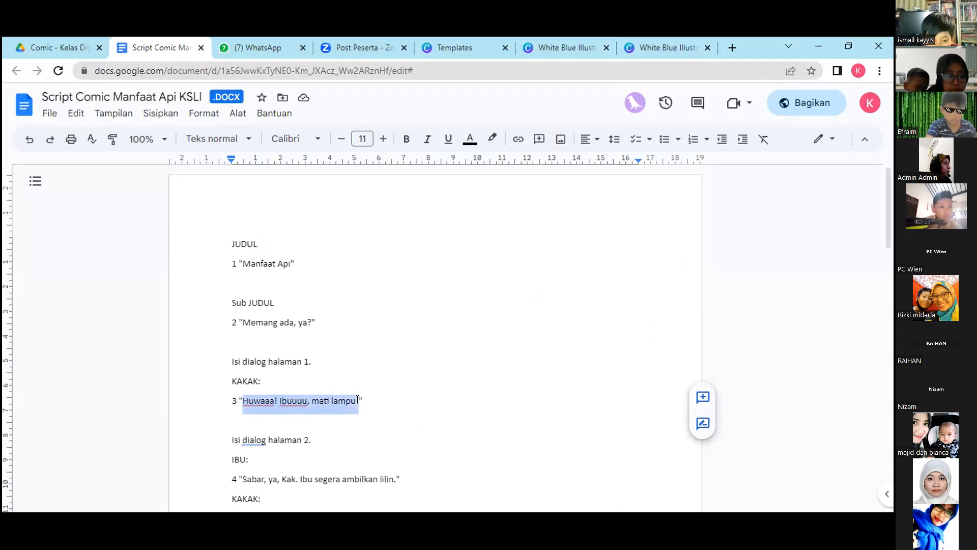
right_click(341, 401)
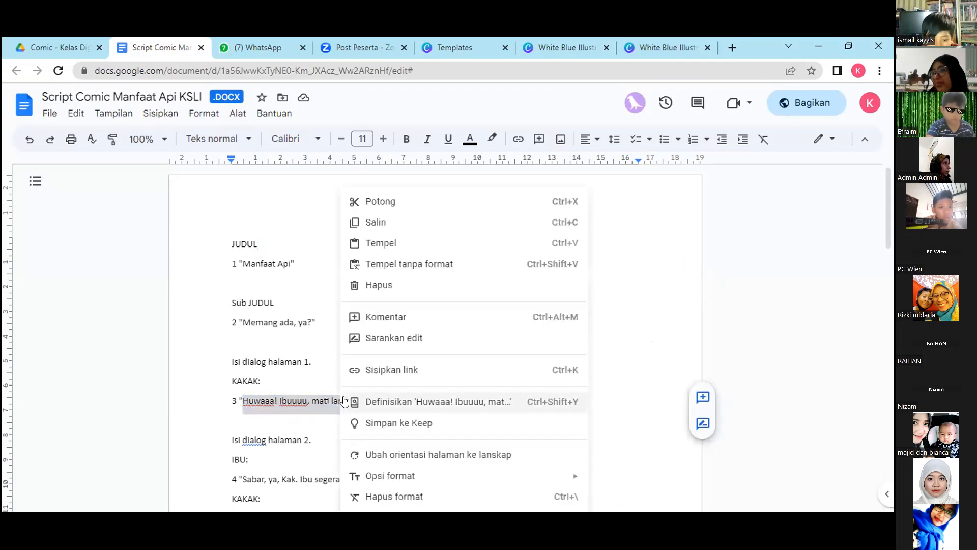
left_click(399, 222)
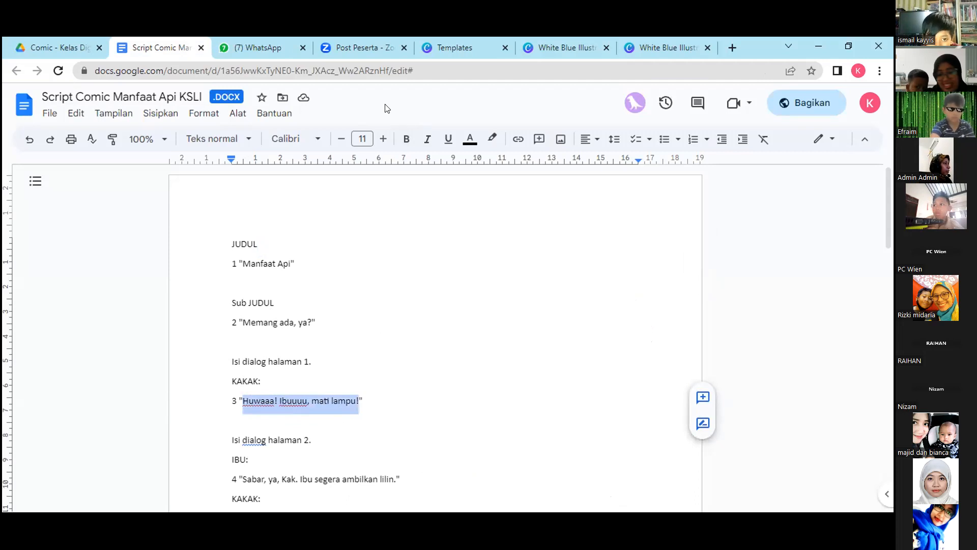
Back in the Canva comic, replace the placeholder body text with the copied dialogue and move it down to the third small panel.
left_click(548, 37)
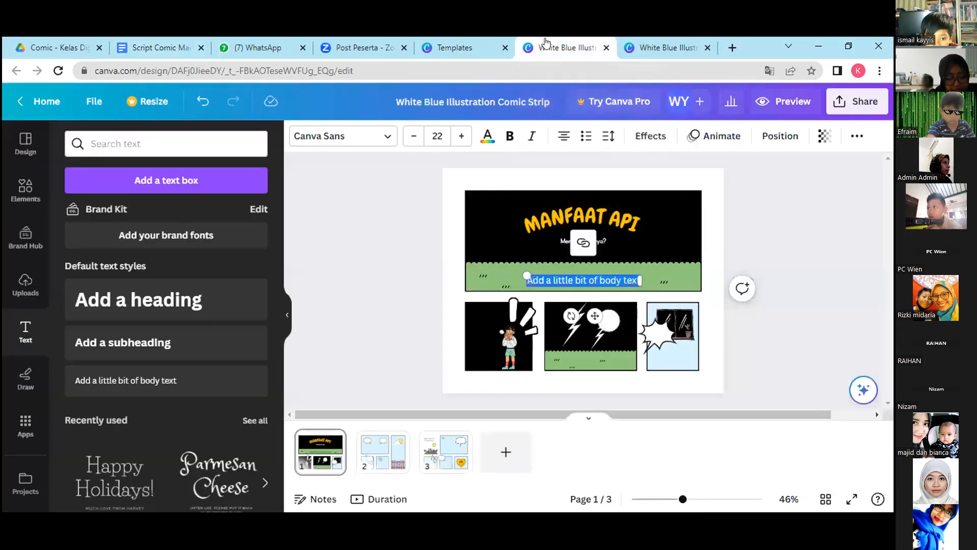
left_click(617, 279)
double_click(624, 277)
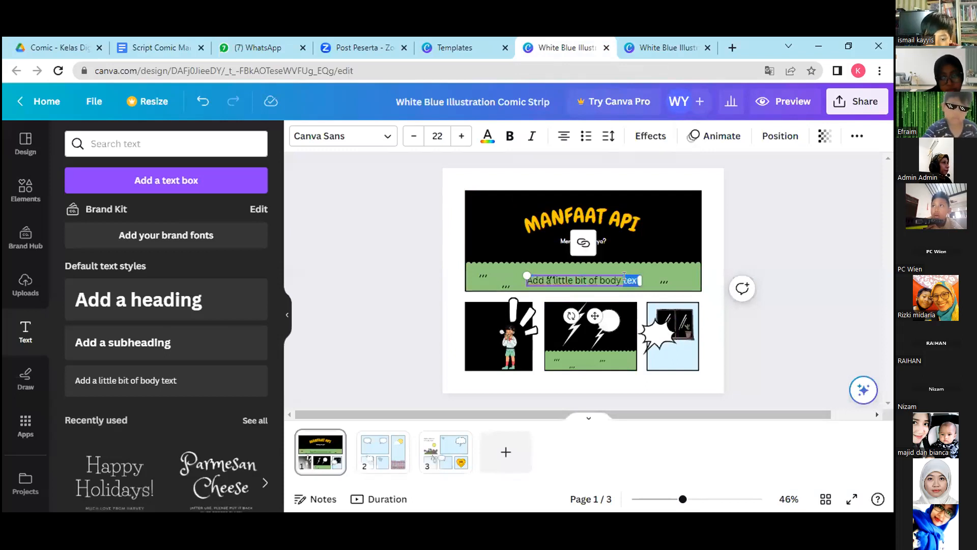
triple_click(624, 277)
right_click(617, 279)
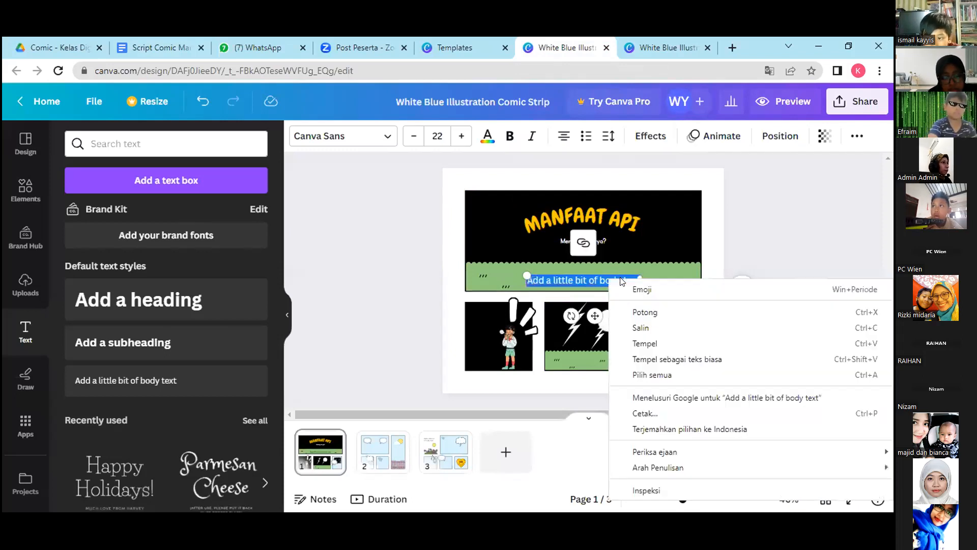
left_click(636, 343)
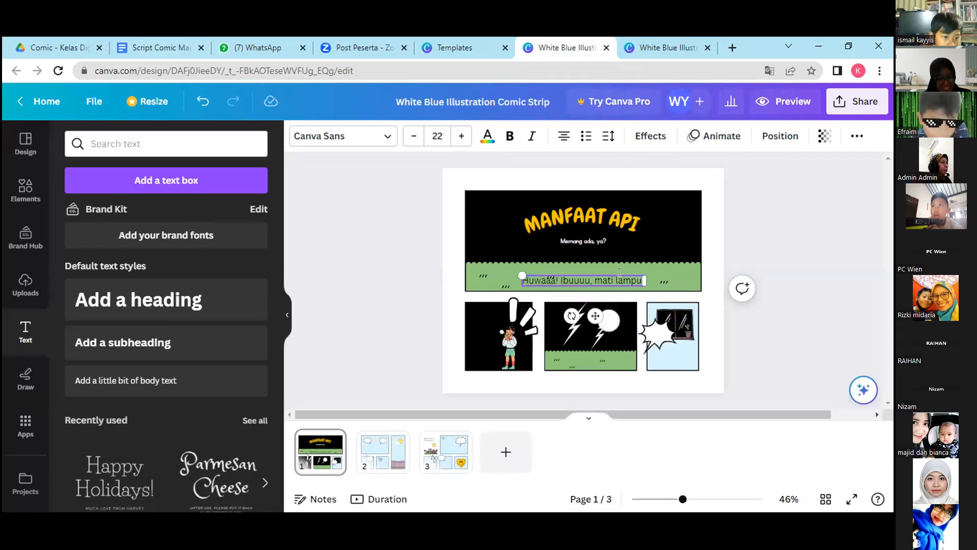
left_click_drag(602, 277, 608, 278)
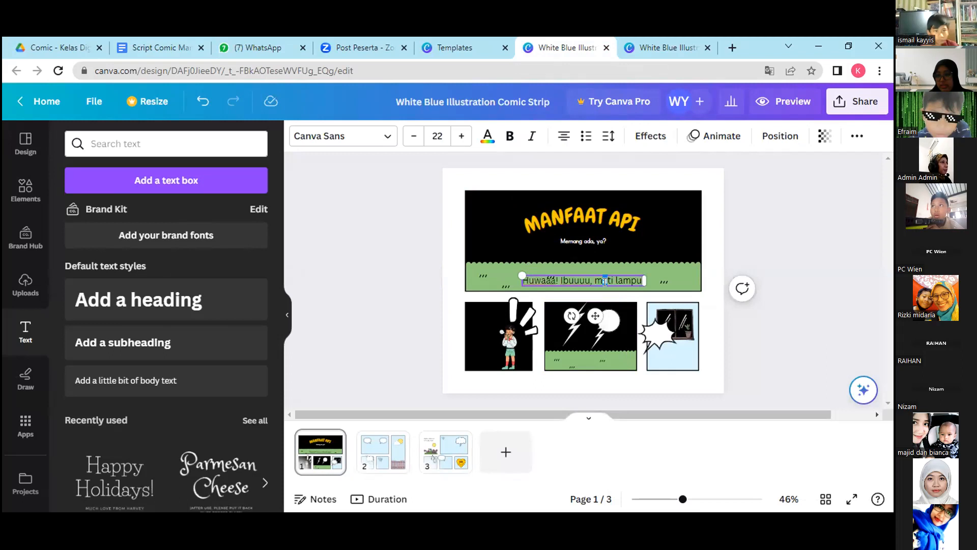
left_click(675, 276)
left_click_drag(618, 278, 665, 357)
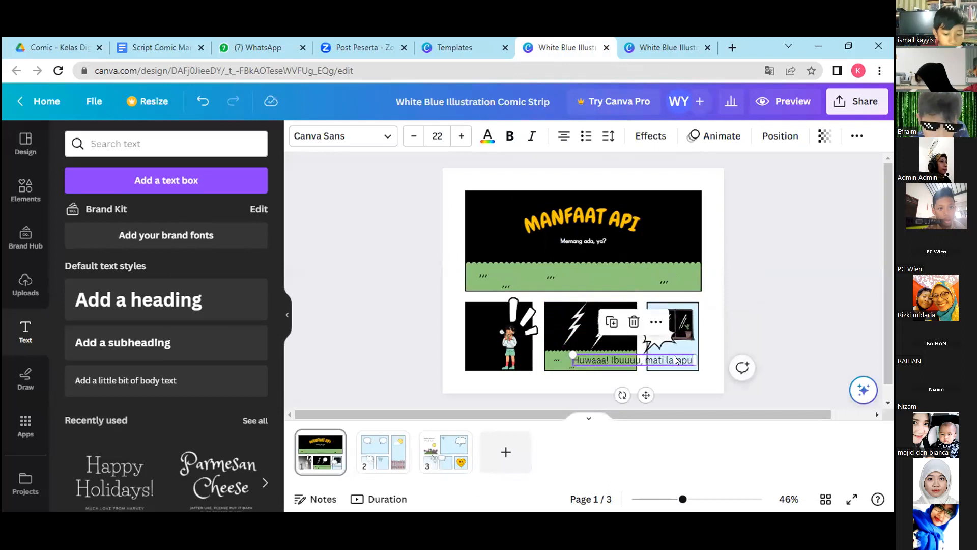
Set the dialogue's font to KG Primary Penmanship, shrink it to size 15.1 and wrap it over several lines inside the spiky bubble.
left_click(383, 139)
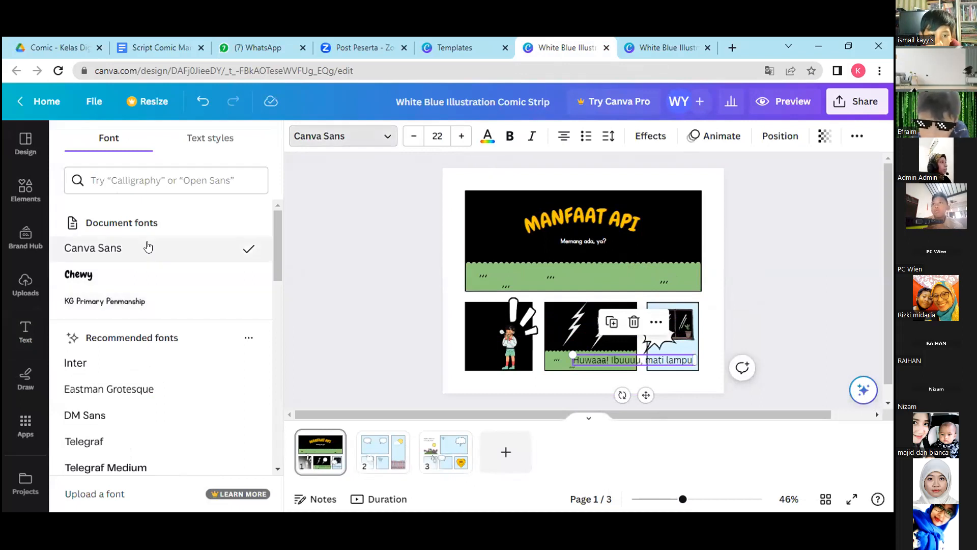
left_click(131, 276)
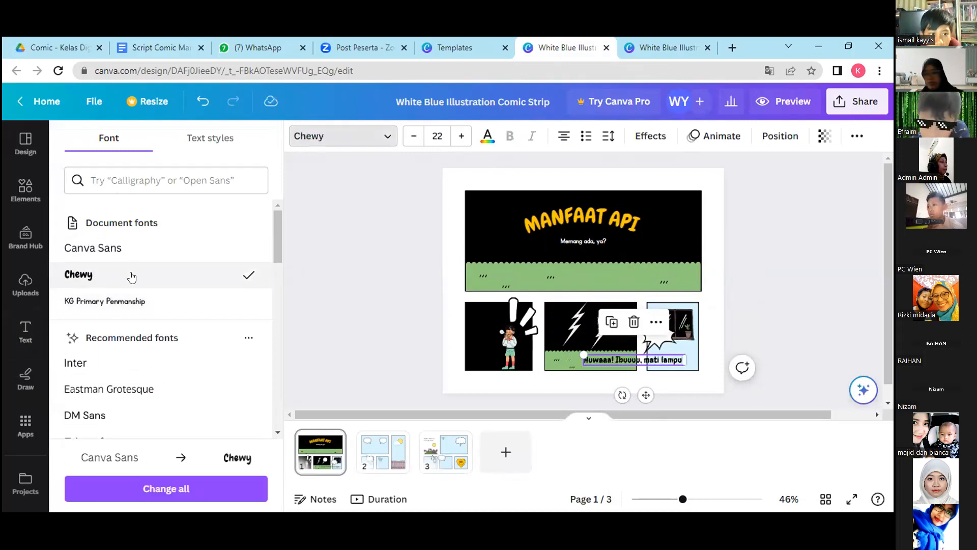
left_click(116, 303)
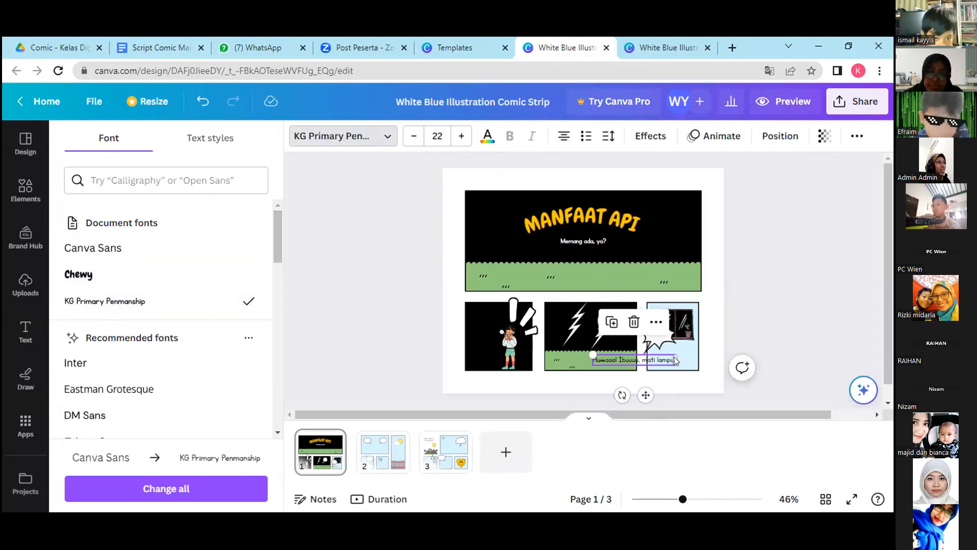
left_click_drag(675, 360, 665, 338)
left_click_drag(657, 376, 664, 375)
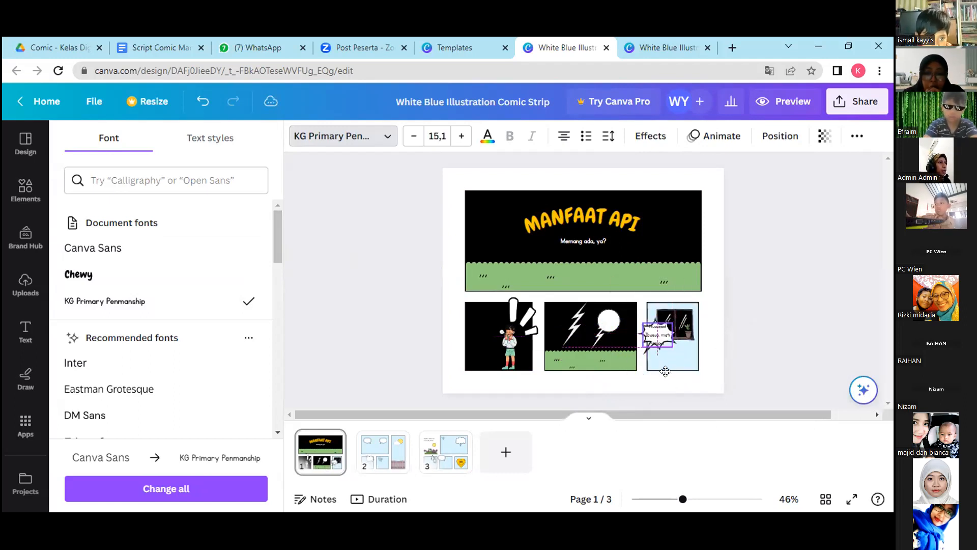
Move the dialogue text aside and enlarge the spiky speech bubble in the third small panel.
left_click(685, 360)
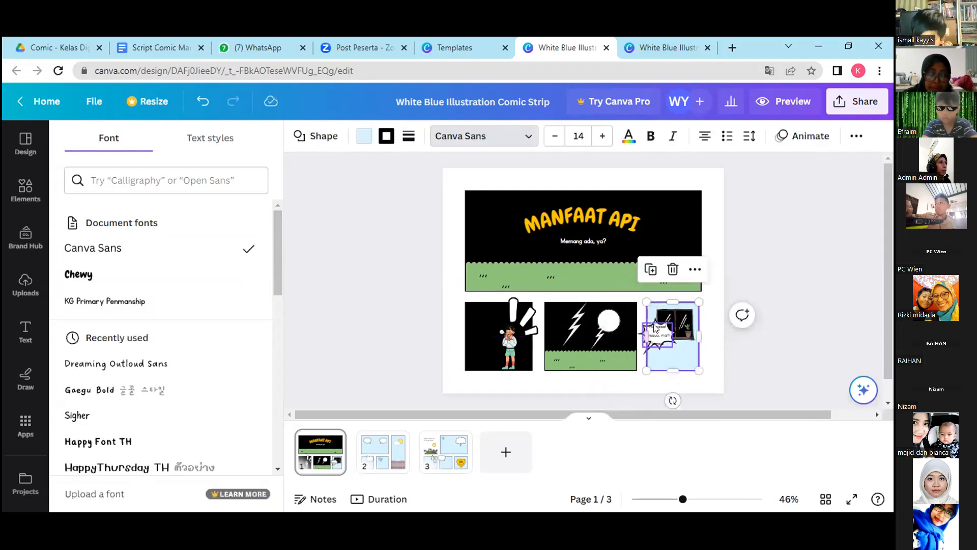
left_click(656, 333)
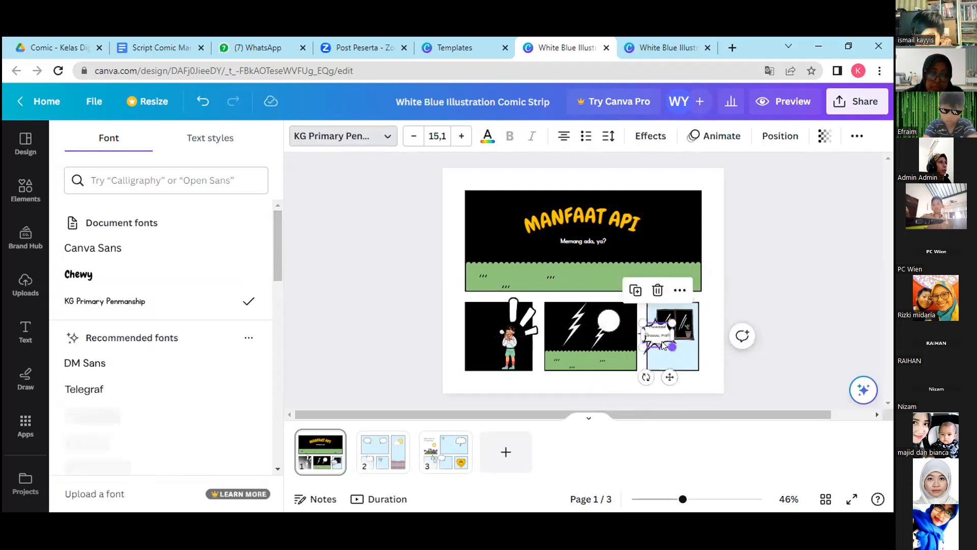
left_click_drag(669, 377, 685, 385)
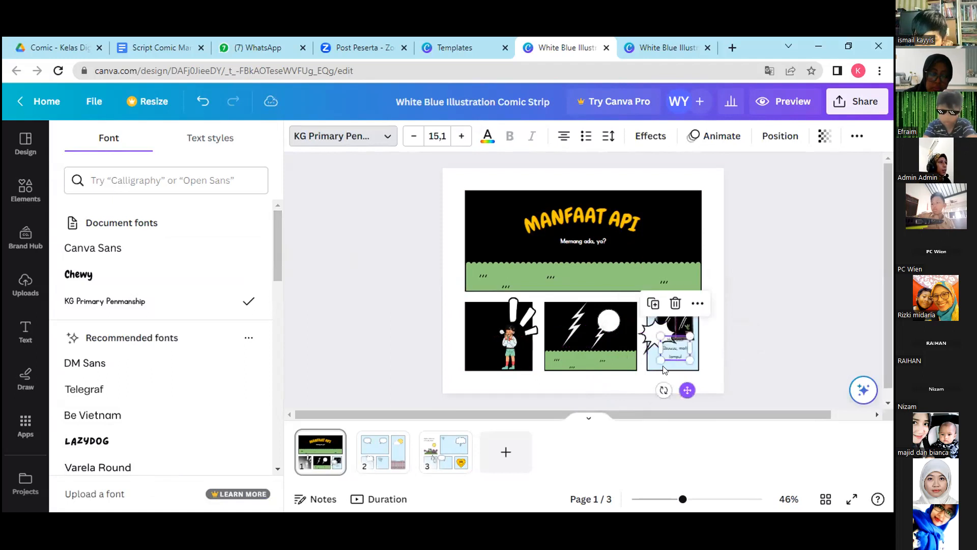
left_click(654, 337)
left_click_drag(673, 315, 687, 308)
Move the dialogue text back into the middle of the enlarged spiky bubble.
left_click(683, 366)
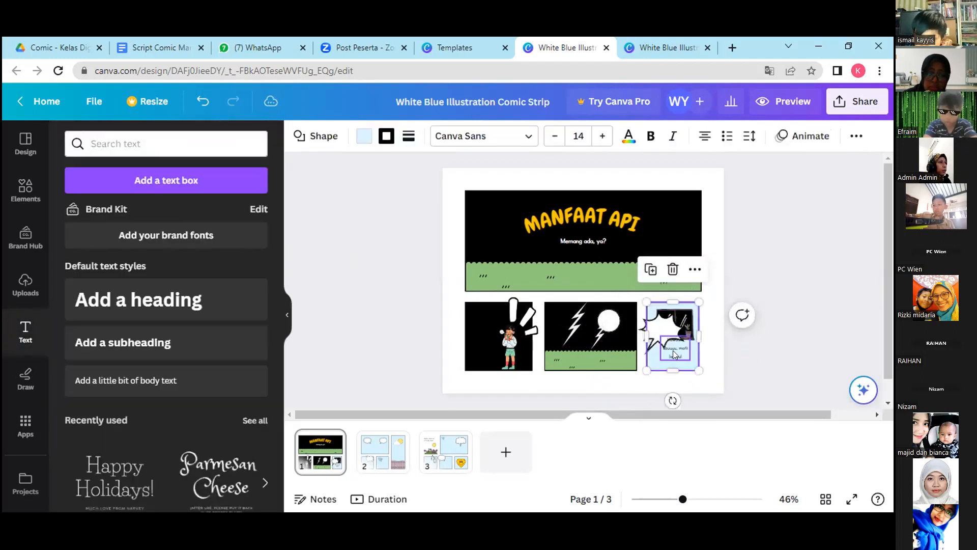
left_click(673, 350)
left_click_drag(684, 385, 673, 367)
left_click(715, 390)
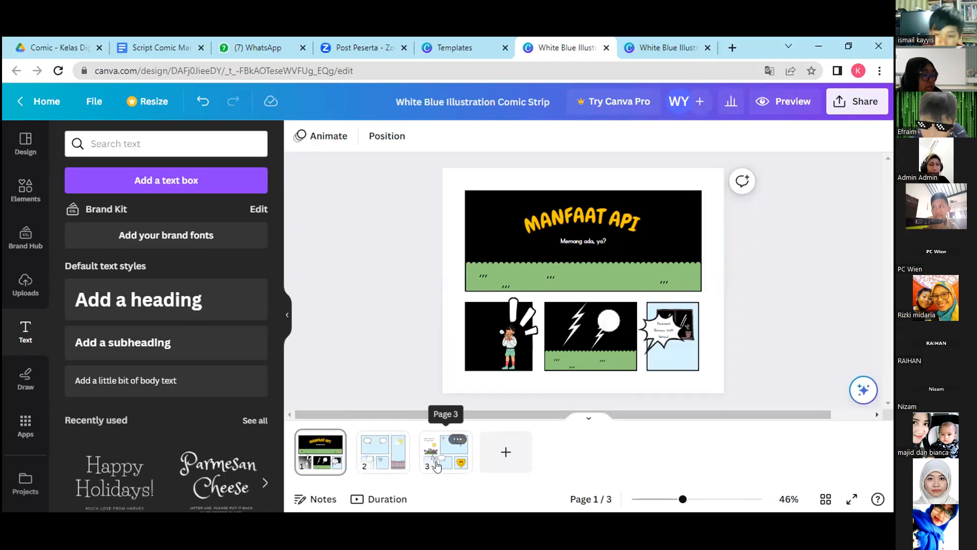
On page 2, fill the large panel behind the two oval speech bubbles with black.
left_click(374, 453)
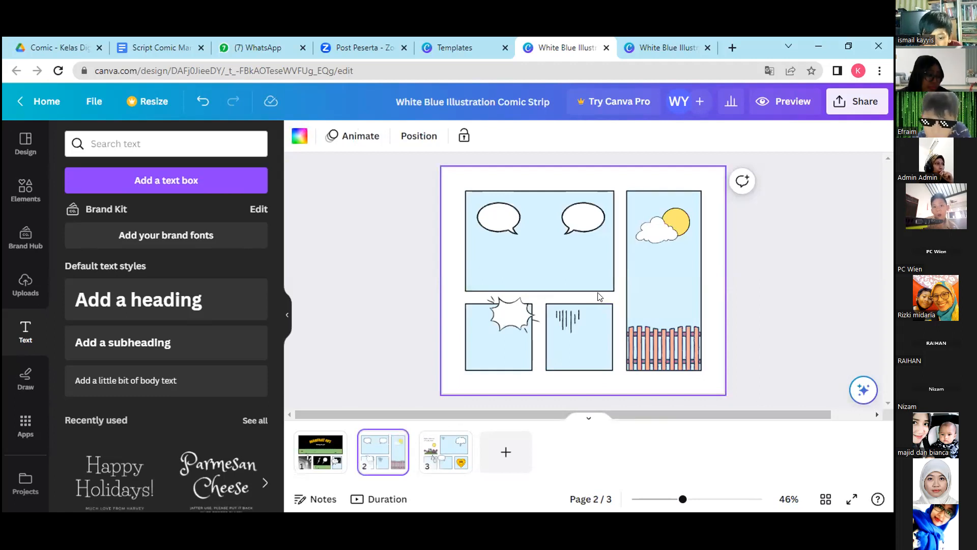
left_click(570, 258)
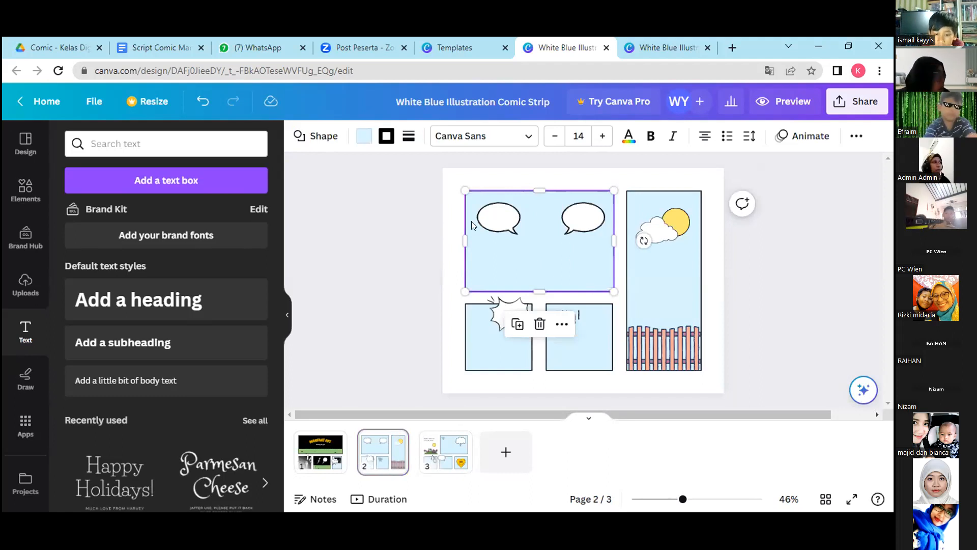
left_click(363, 140)
left_click(148, 215)
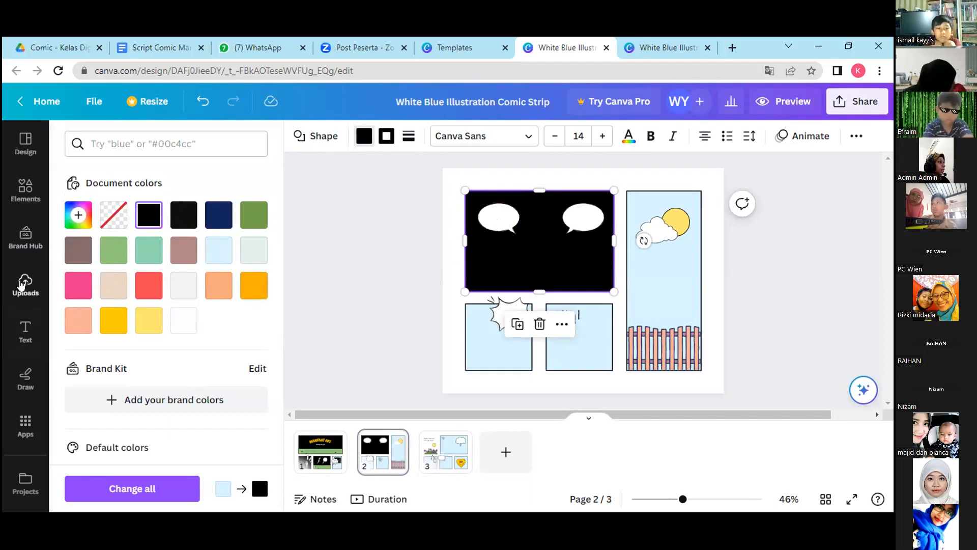
Search the elements for "comic character" graphics.
left_click(26, 193)
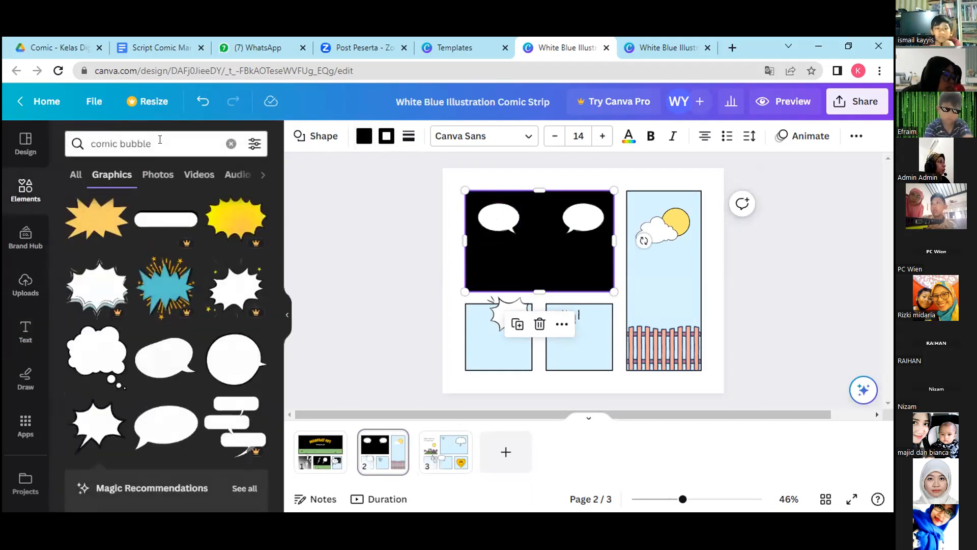
left_click(160, 140)
left_click_drag(152, 143, 120, 144)
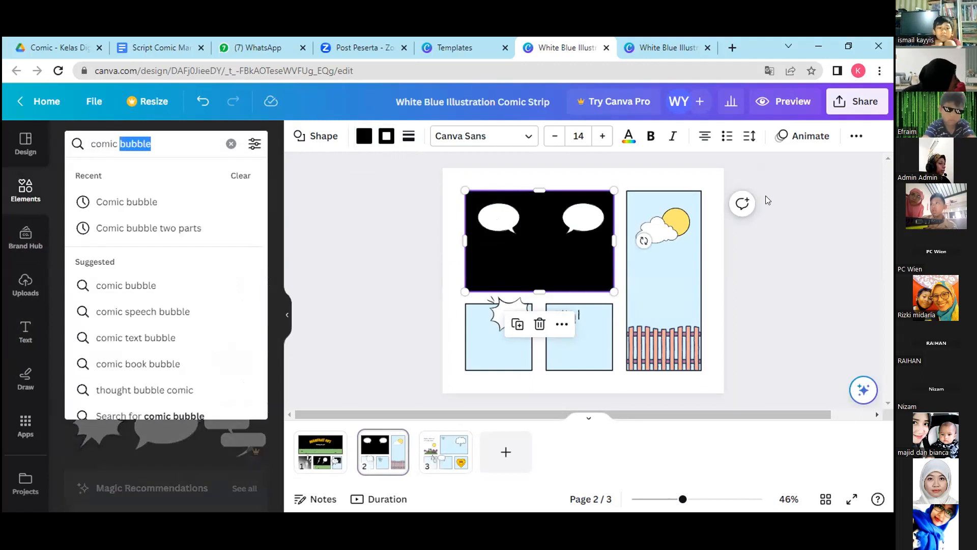
type("character")
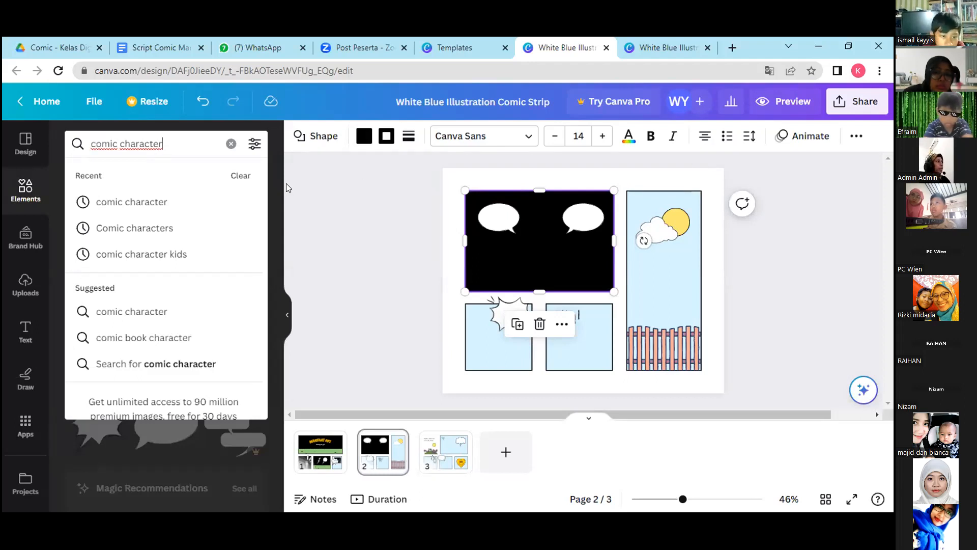
key("Return")
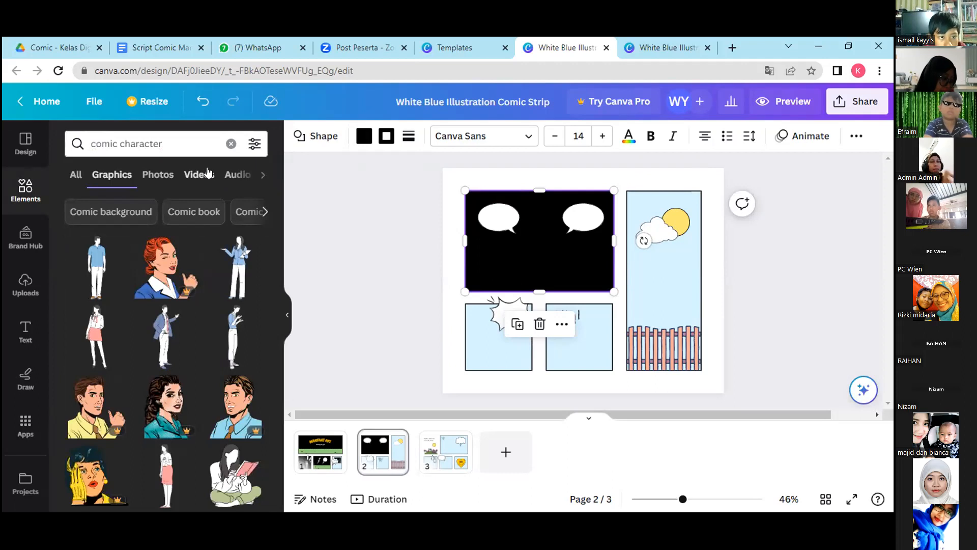
Add a blank page 4 and place the woman in the pink skirt and the woman in the blue jacket side by side on it.
left_click(502, 452)
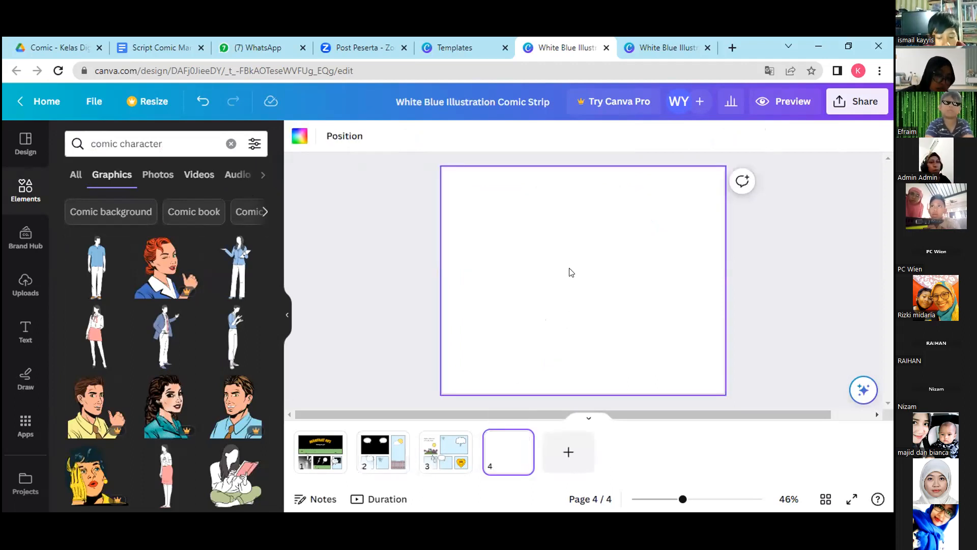
left_click(91, 327)
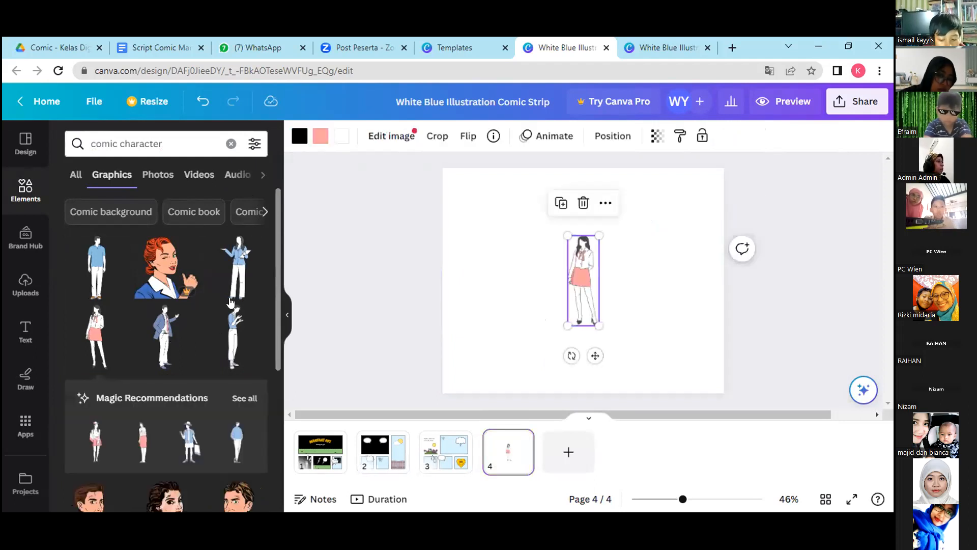
left_click(238, 267)
left_click_drag(590, 276, 658, 267)
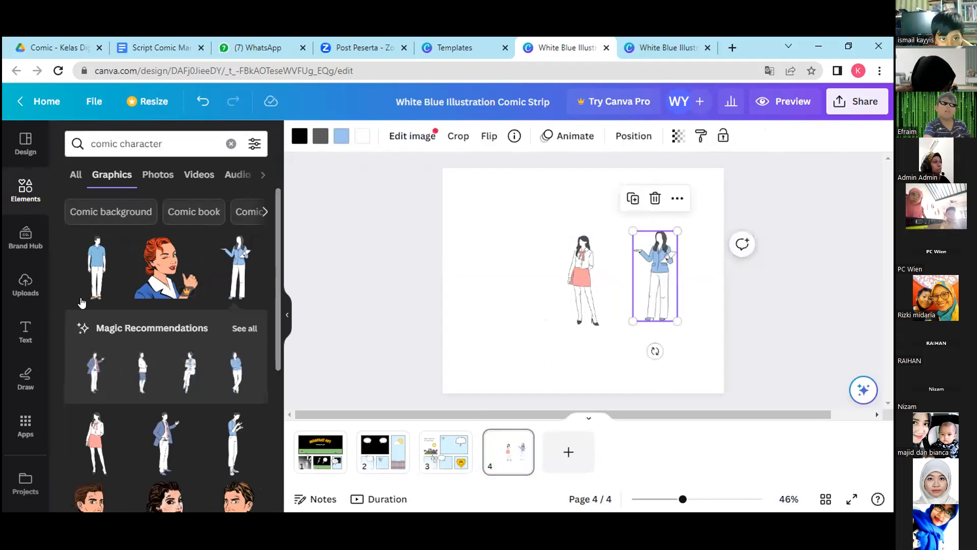
right_click(577, 271)
left_click(535, 270)
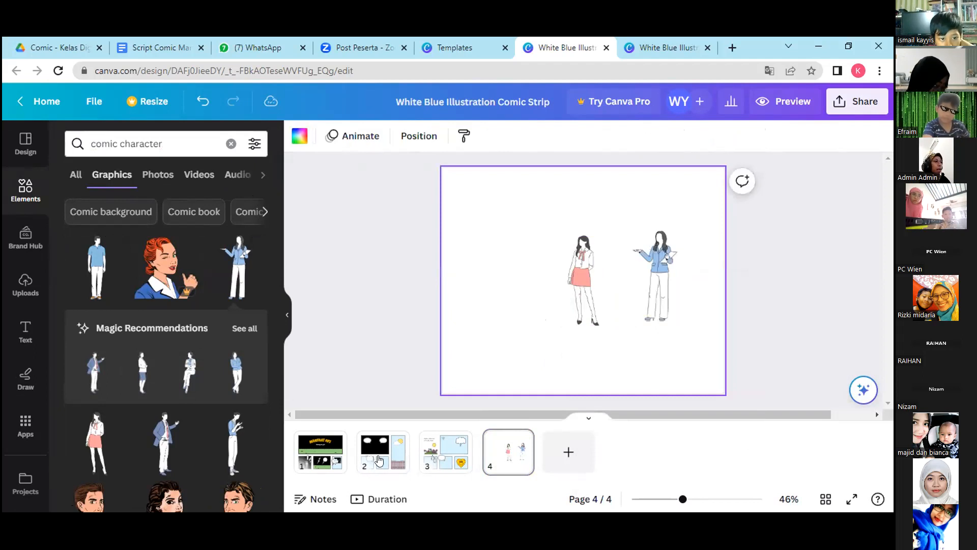
Add the woman in the yellow polka-dot skirt from the comic character graphics to page 4, beside the woman in the pink skirt.
left_click(398, 434)
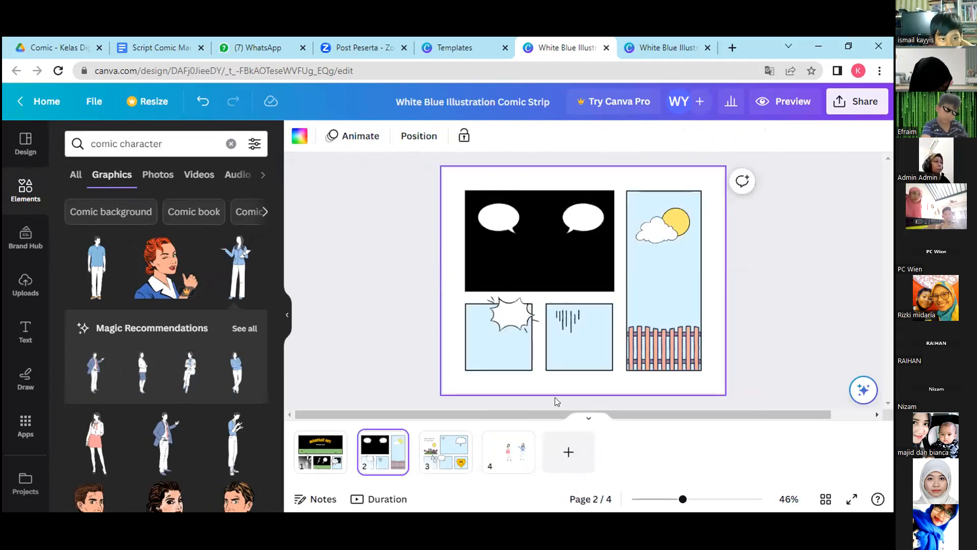
left_click(509, 450)
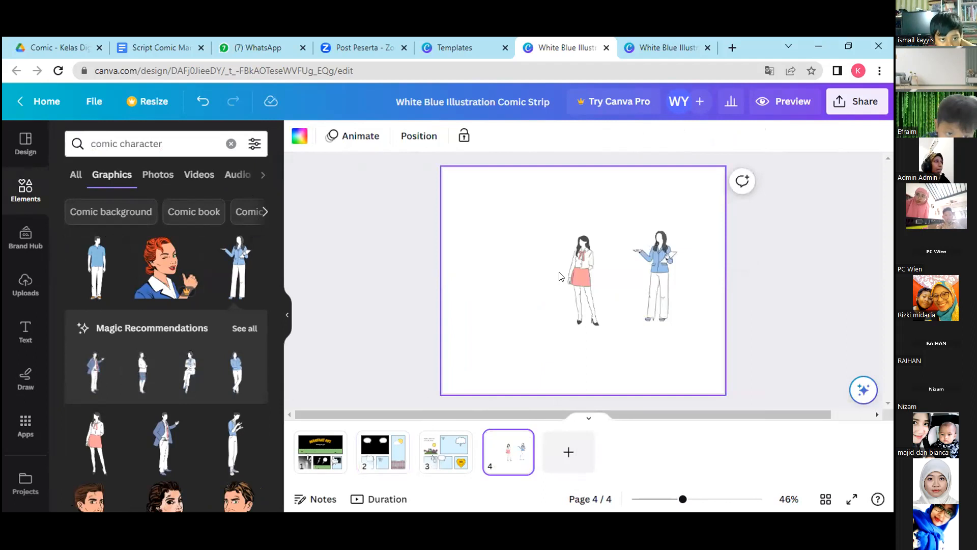
left_click_drag(276, 279, 276, 476)
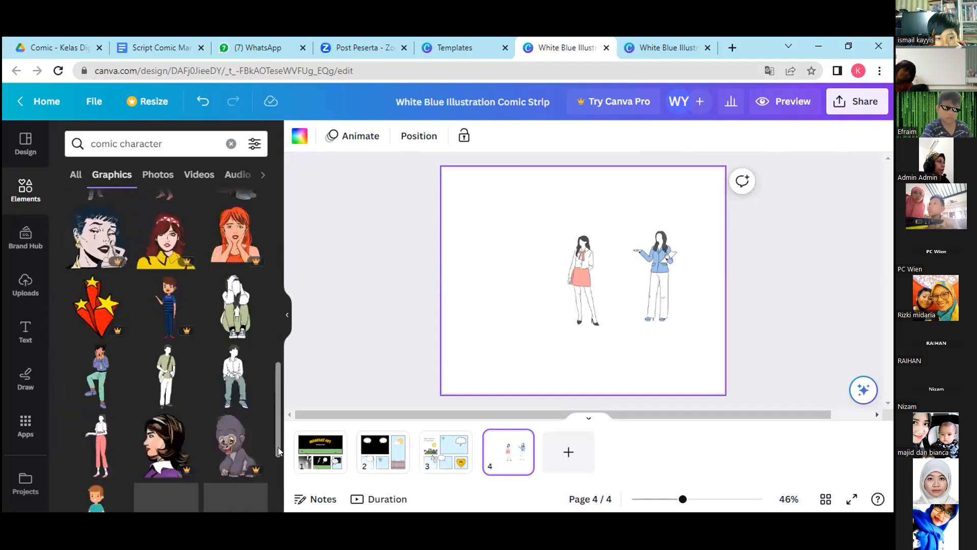
left_click_drag(275, 445, 285, 493)
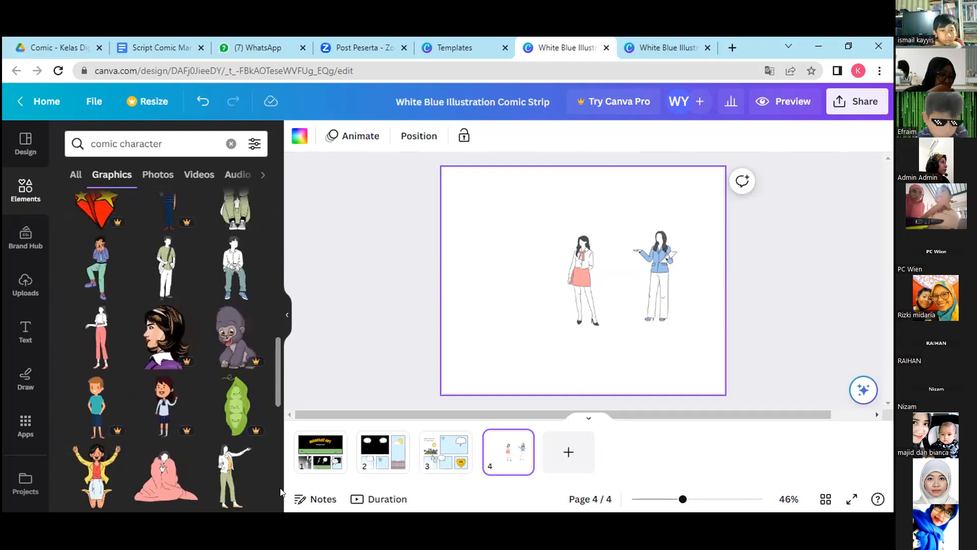
left_click_drag(277, 403, 266, 534)
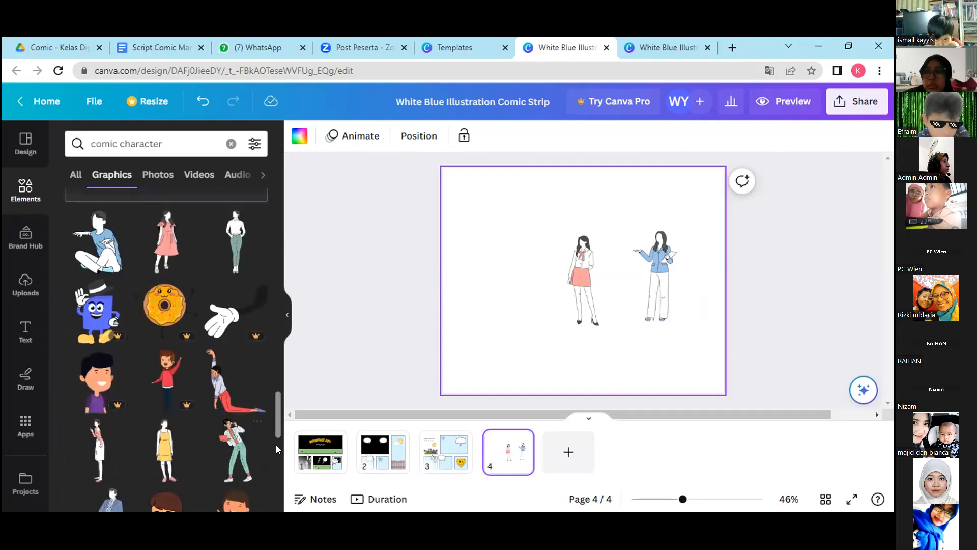
left_click_drag(275, 433, 286, 482)
left_click_drag(279, 492, 273, 508)
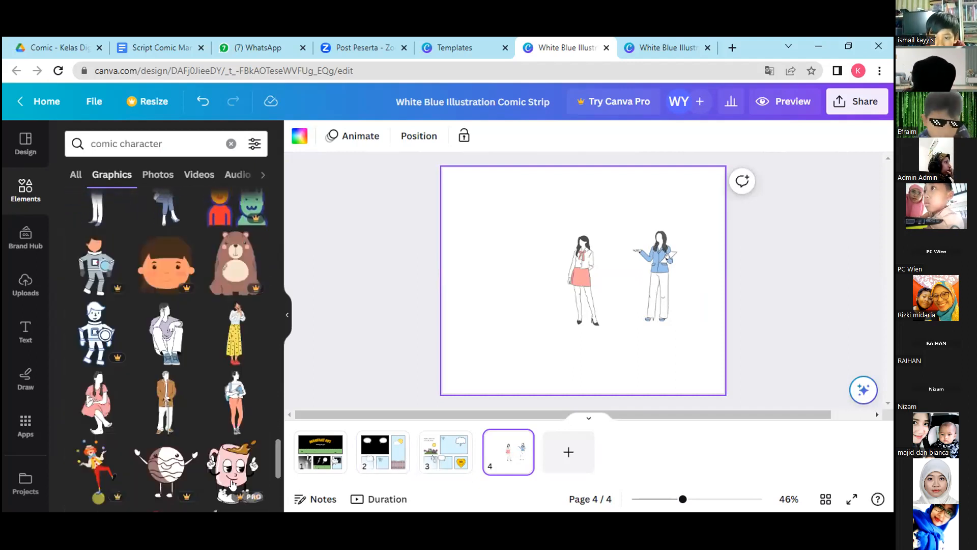
left_click(233, 340)
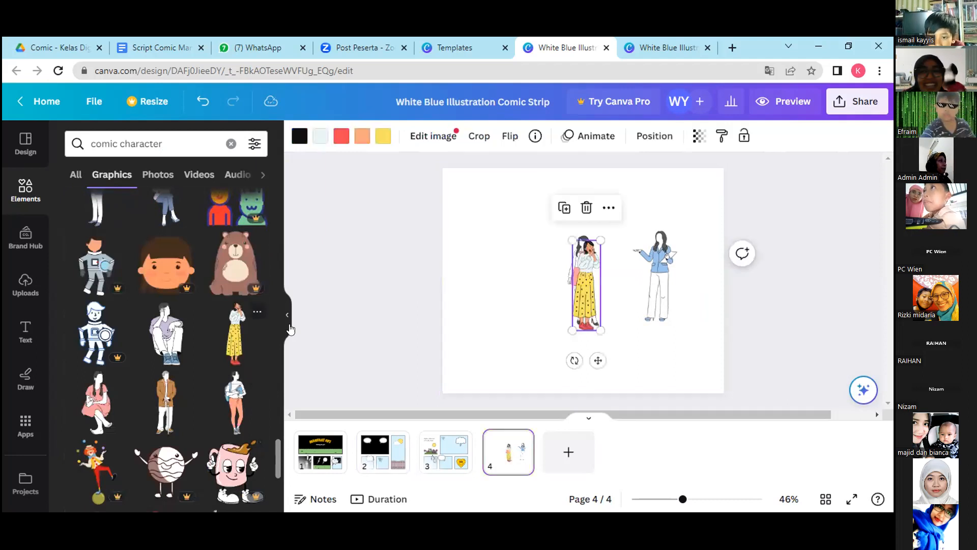
left_click_drag(585, 285, 542, 297)
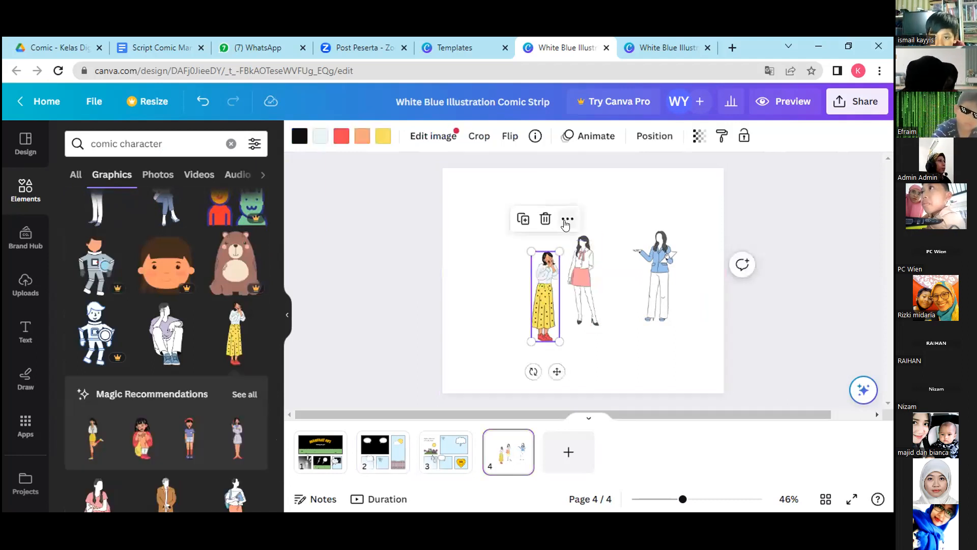
Try to copy the woman in the yellow skirt from page 4 and paste her onto page 2.
left_click(567, 219)
left_click(579, 180)
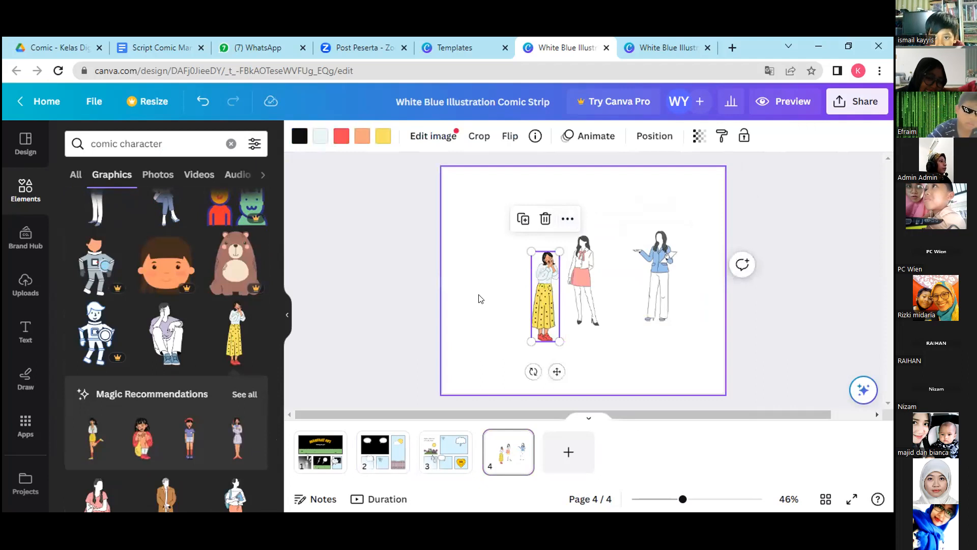
left_click(383, 452)
right_click(587, 248)
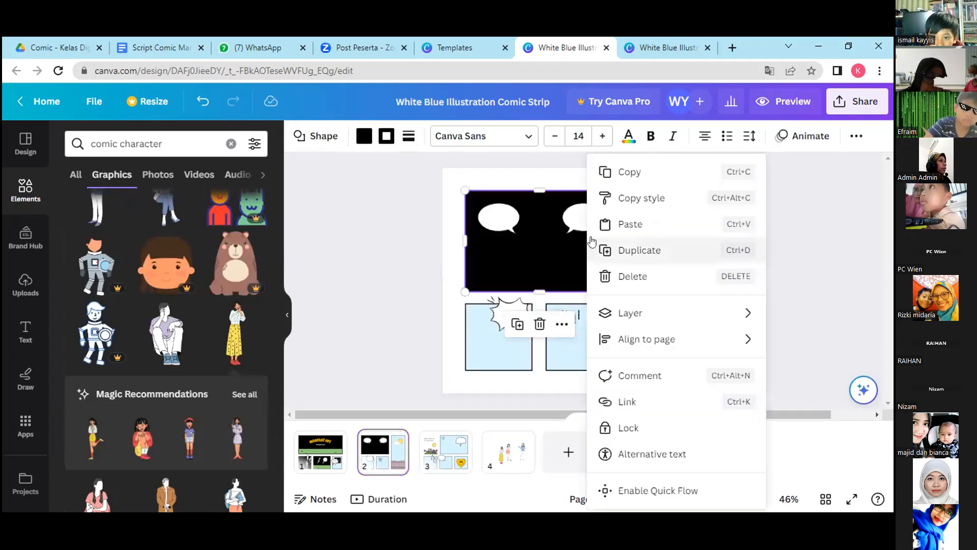
left_click(630, 224)
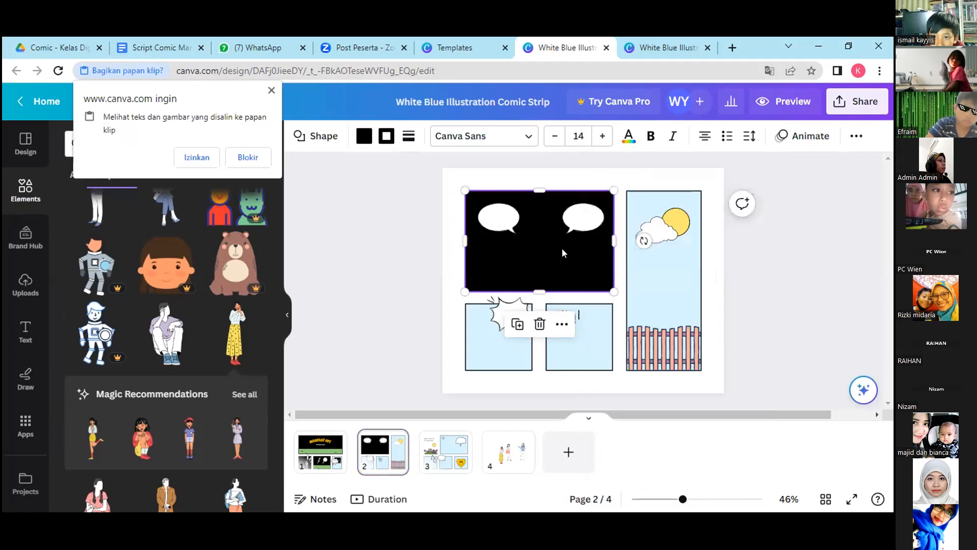
left_click(587, 315)
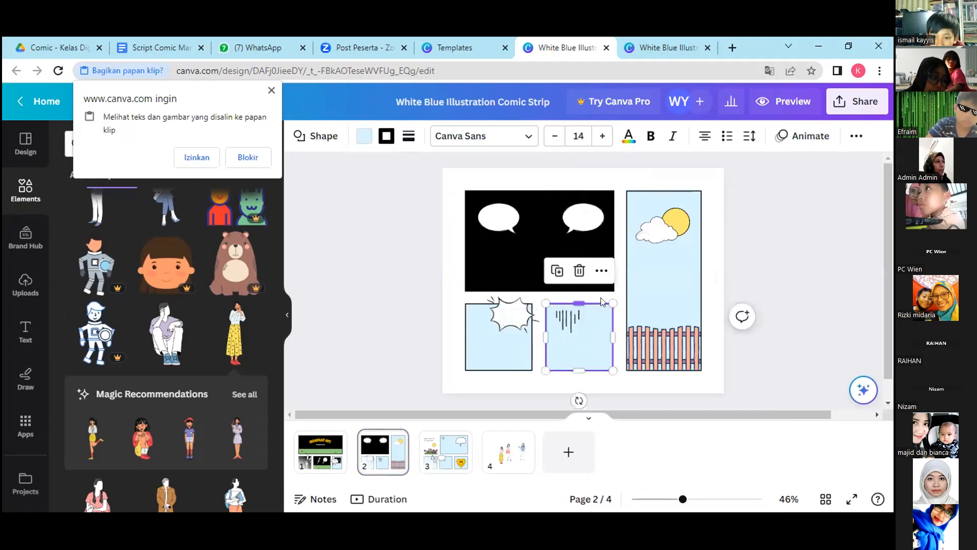
left_click(602, 270)
left_click(641, 224)
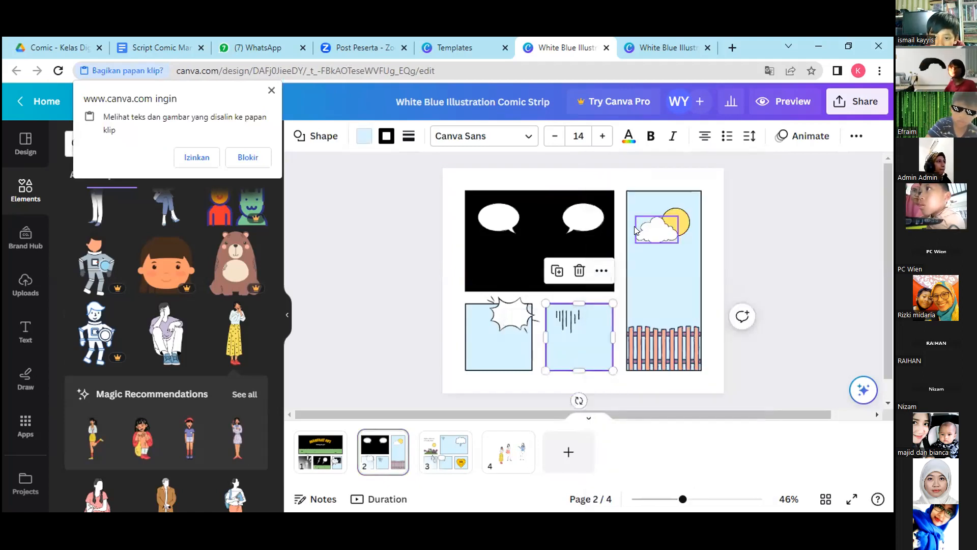
Copy the yellow-skirted woman from page 4 again and place her on page 2 under the black panel's left speech bubble.
left_click(507, 458)
left_click(549, 305)
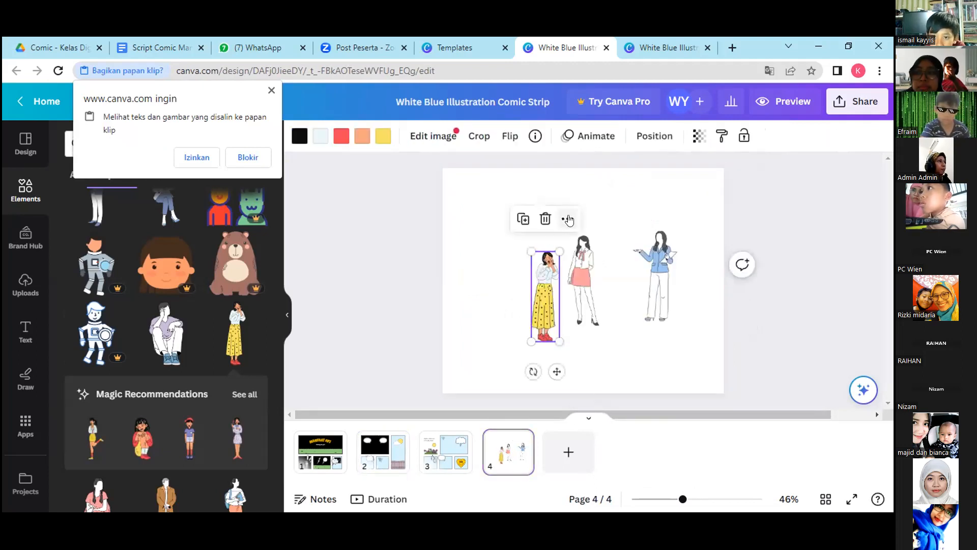
left_click(568, 219)
left_click(600, 176)
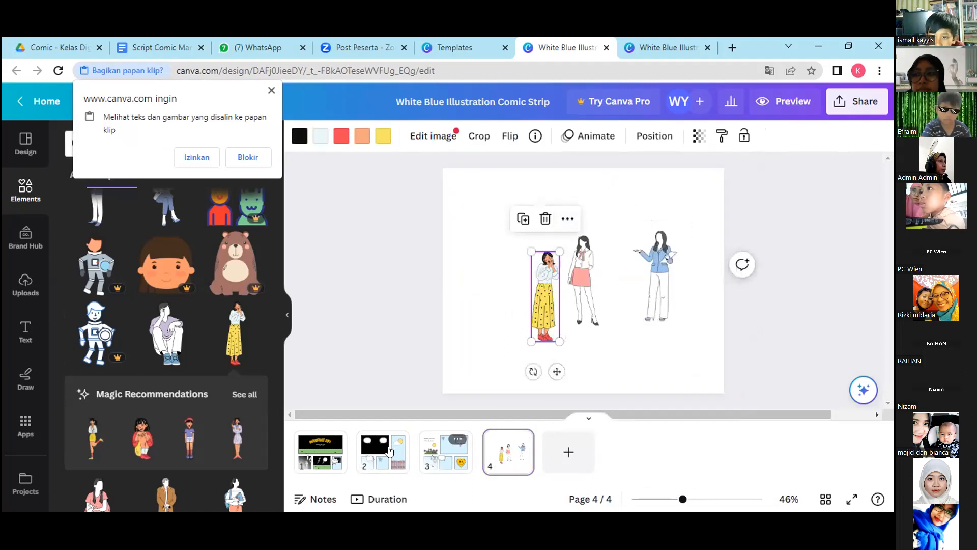
left_click(383, 452)
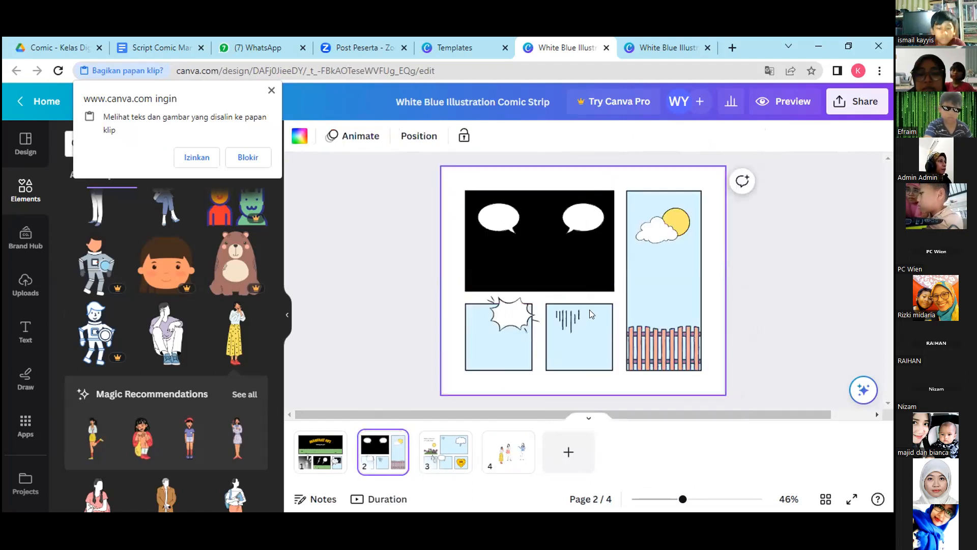
left_click(577, 322)
right_click(577, 321)
left_click(571, 336)
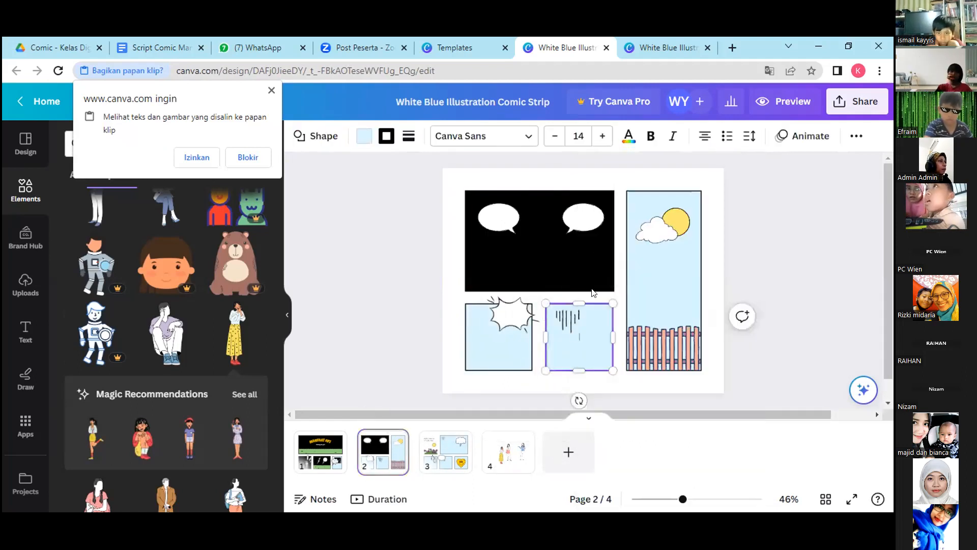
left_click(659, 288)
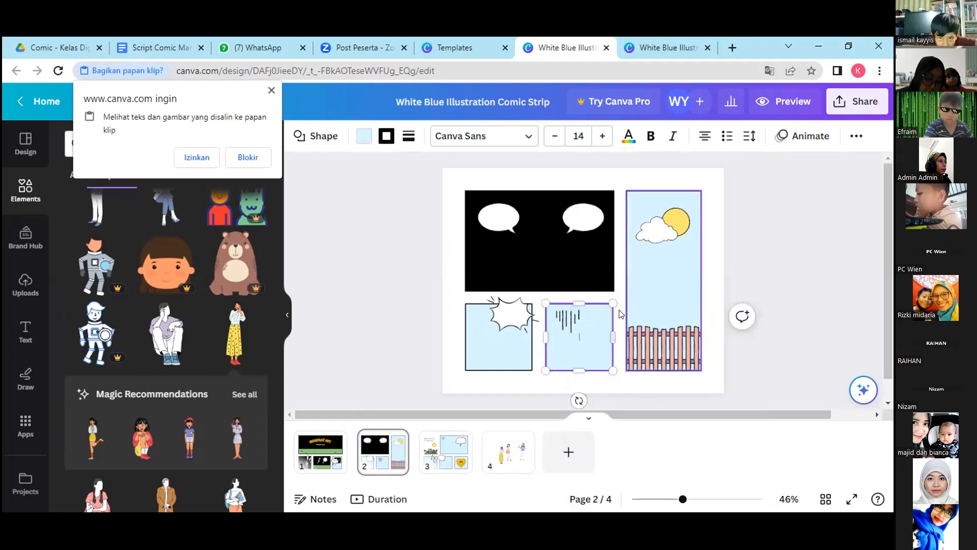
right_click(682, 182)
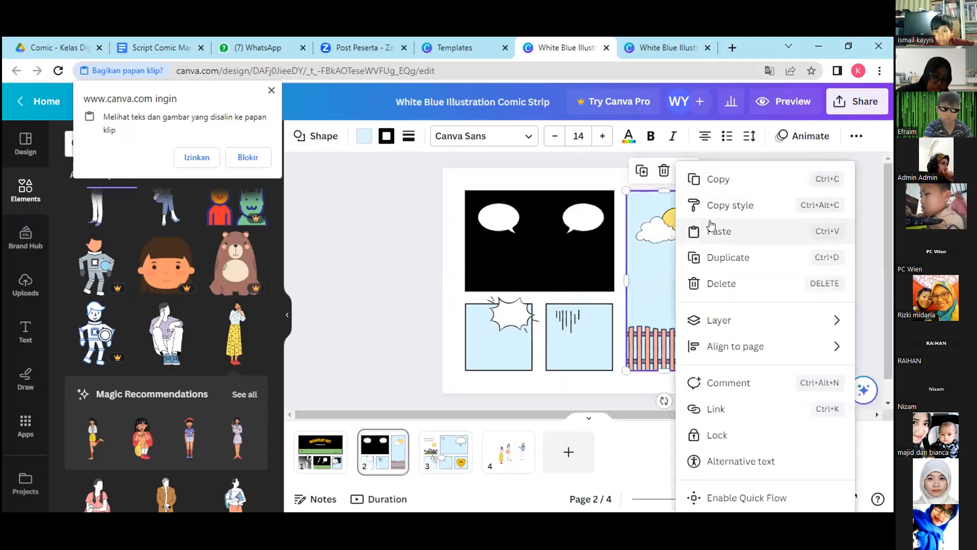
left_click(716, 232)
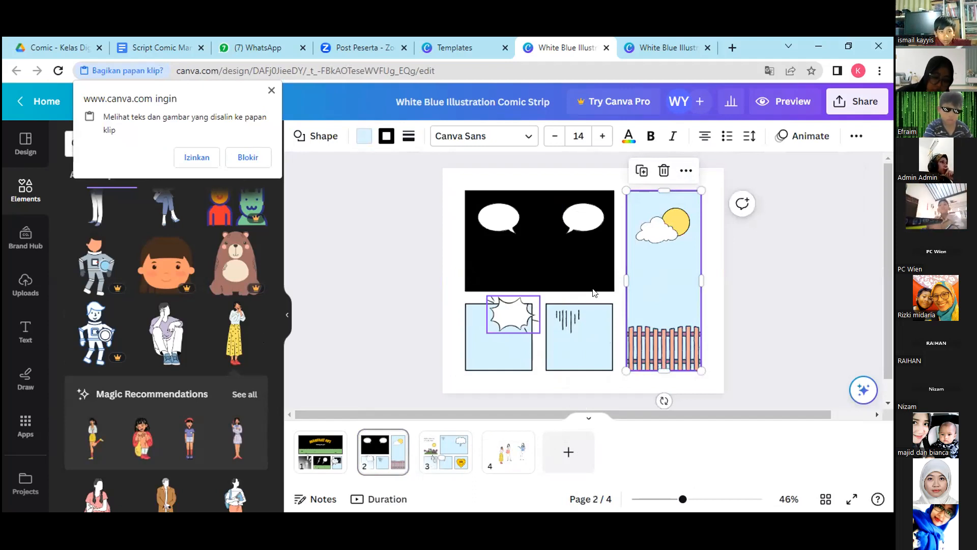
left_click_drag(593, 322, 480, 263)
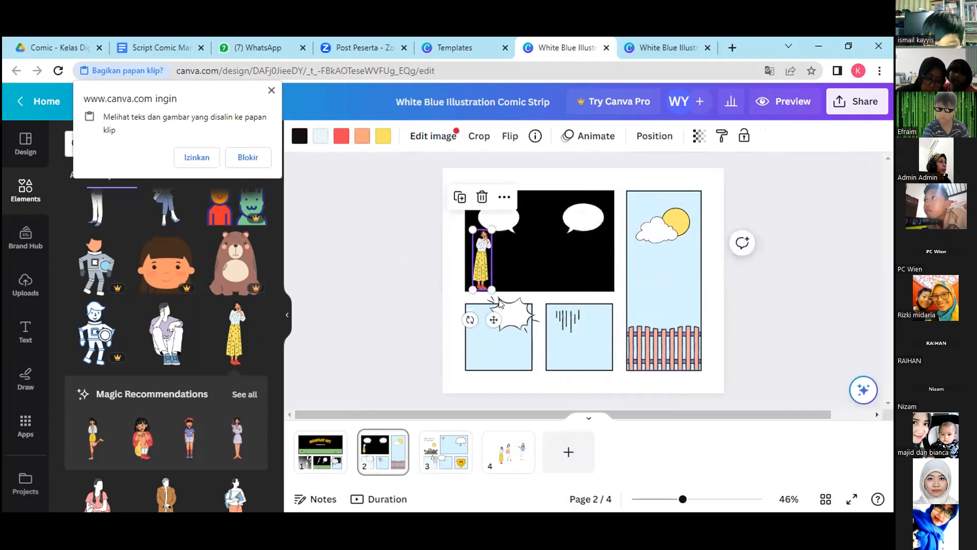
Try to copy the character in green shorts from page 1's first lower panel into the black panel on page 2.
left_click(321, 451)
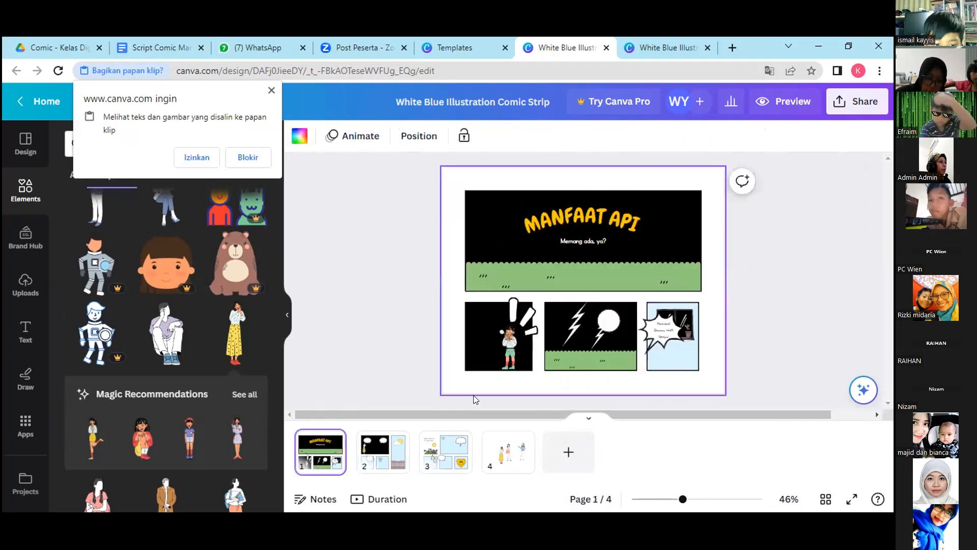
left_click(514, 345)
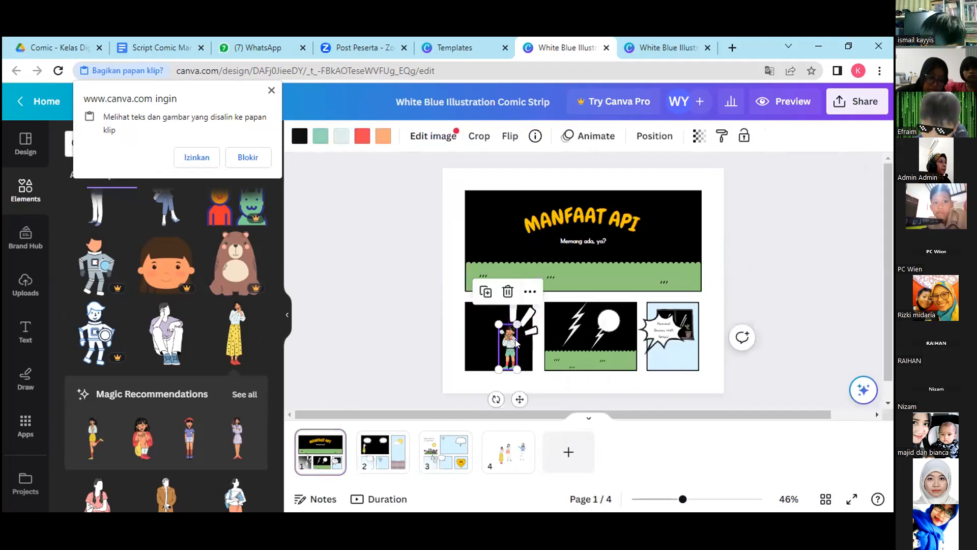
right_click(529, 296)
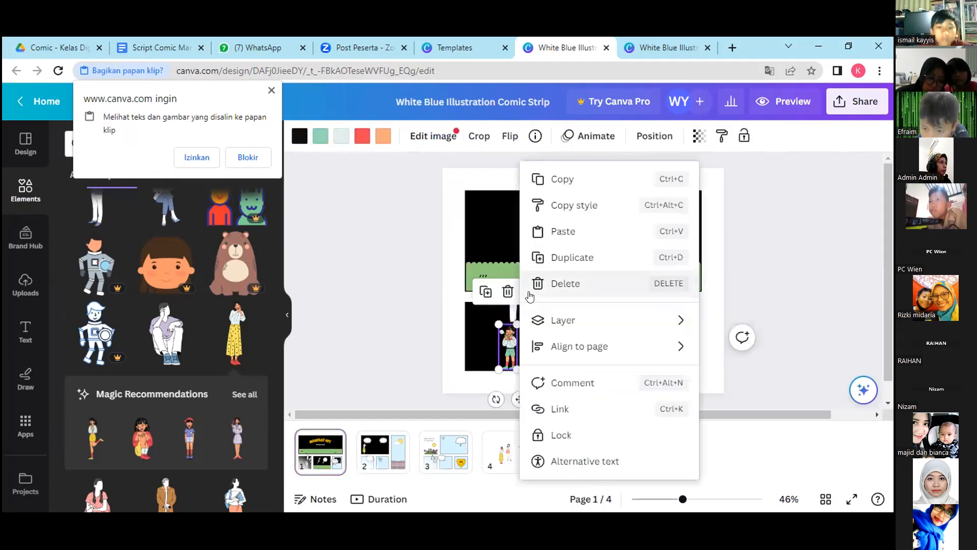
left_click(581, 180)
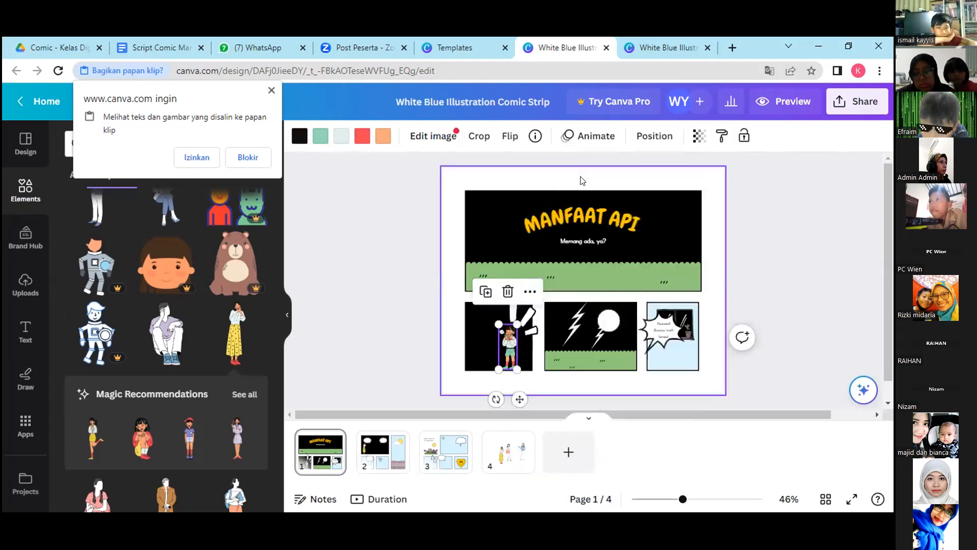
left_click(382, 451)
left_click(584, 267)
left_click(562, 325)
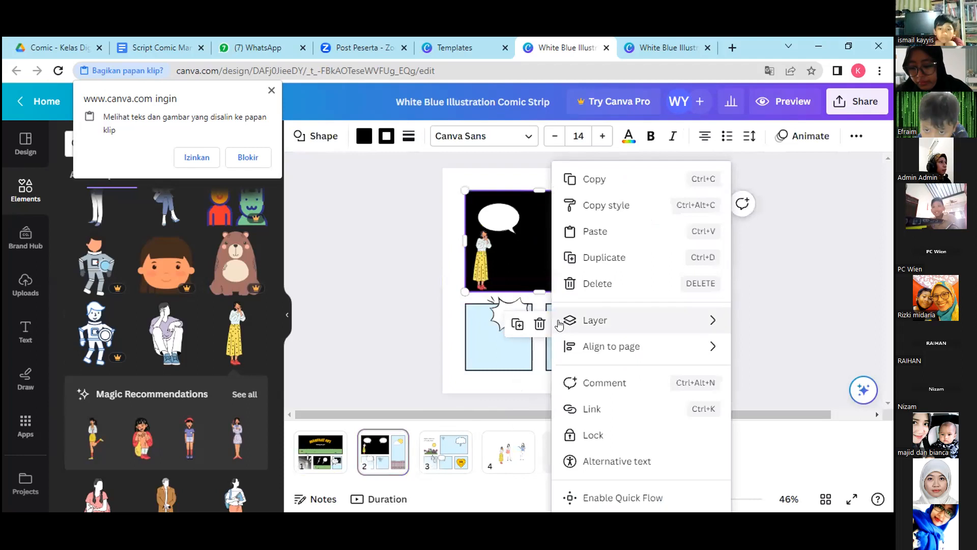
left_click(616, 235)
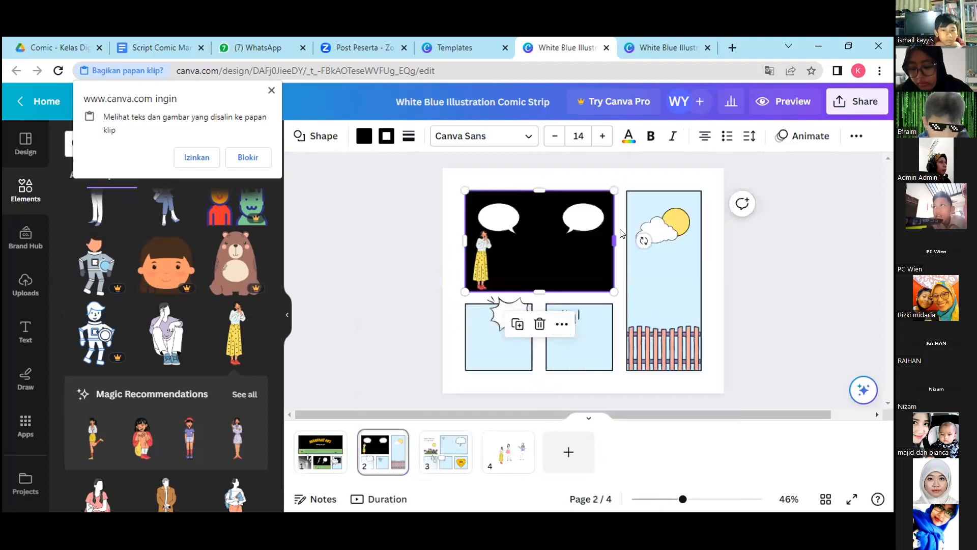
mouse_move(594, 243)
left_mouse_down()
mouse_move(522, 280)
mouse_move(547, 281)
mouse_move(581, 248)
left_mouse_up()
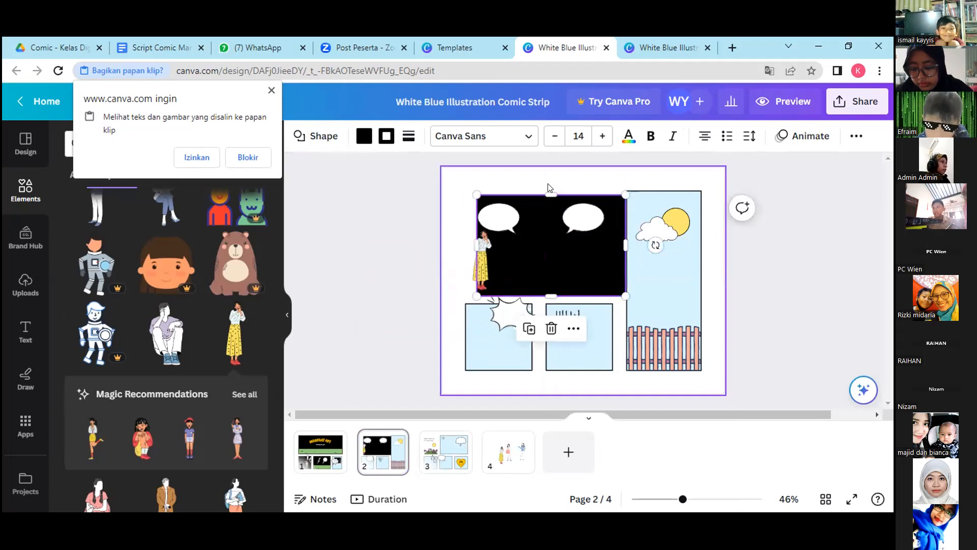
key("ctrl+z")
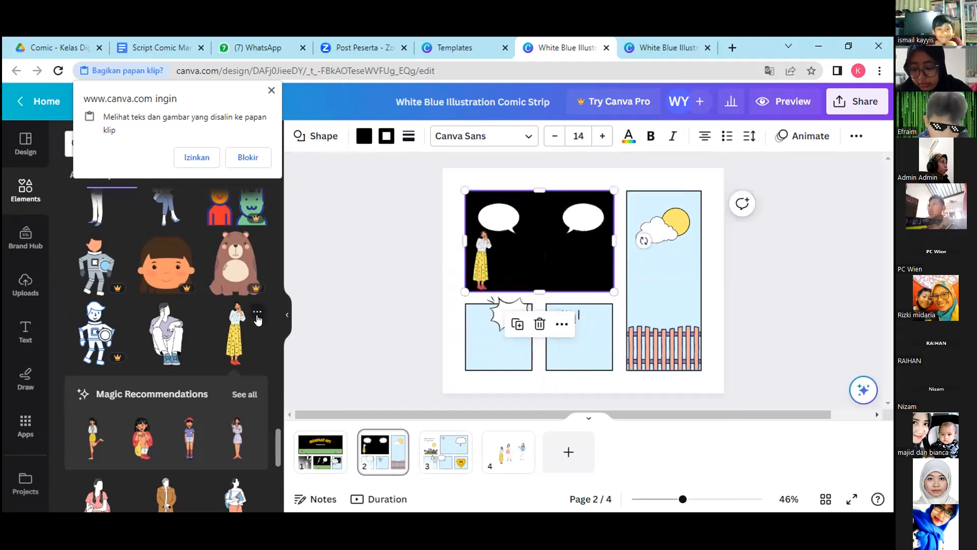
Block clipboard access and add the recently used character in green shorts to the right side of page 2's black panel.
left_click(16, 189)
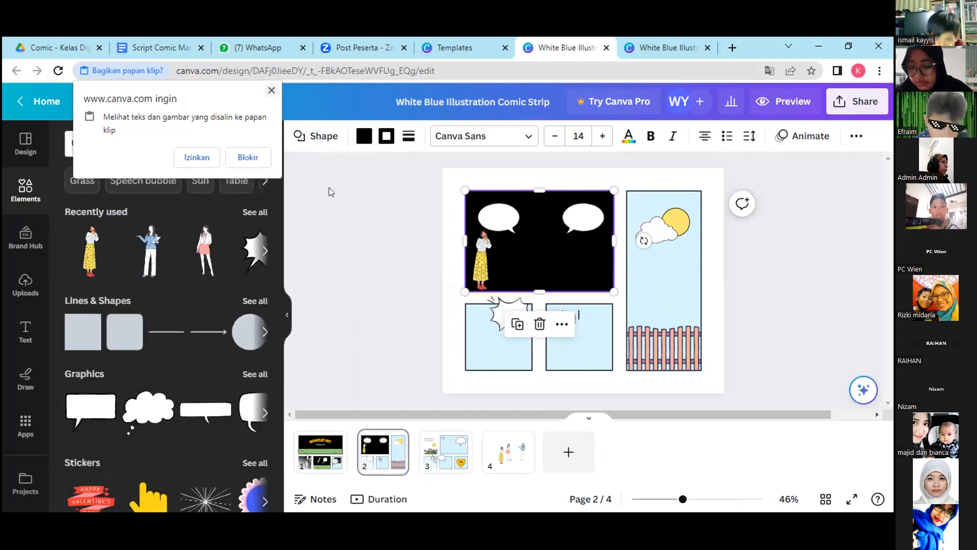
left_click(248, 157)
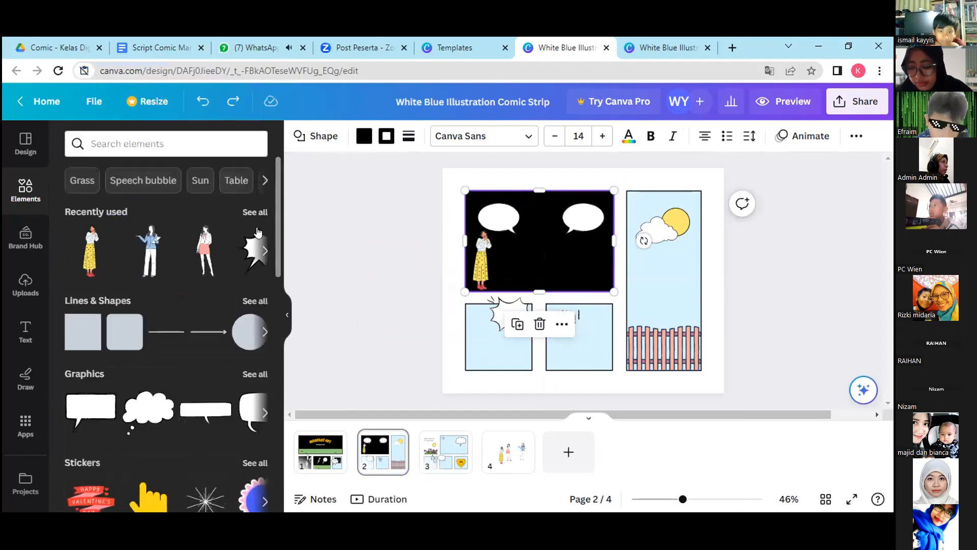
left_click(252, 211)
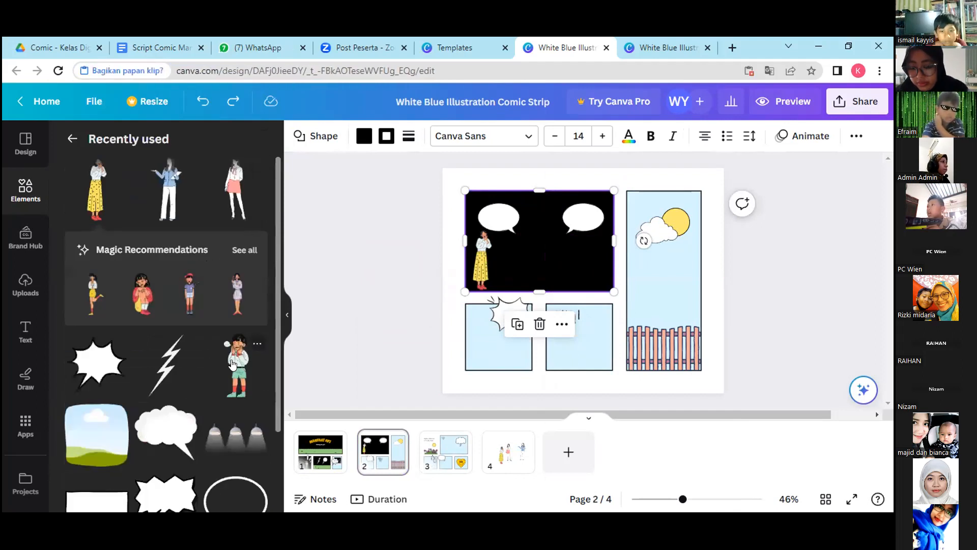
key("ctrl+v")
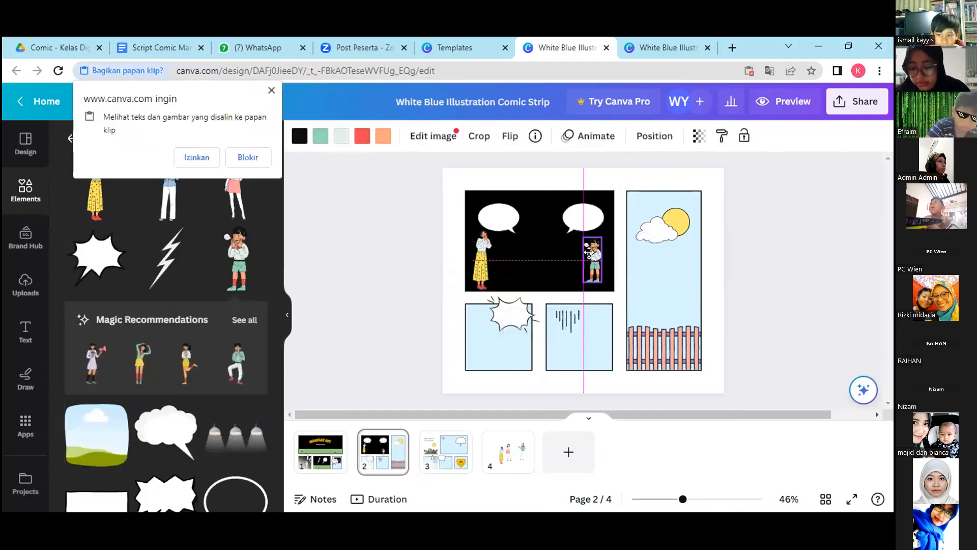
Move the right-hand speech bubble above the yellow-skirted woman in page 2's black panel and delete the original left bubble.
left_click_drag(498, 219, 545, 253)
left_click_drag(584, 218, 507, 210)
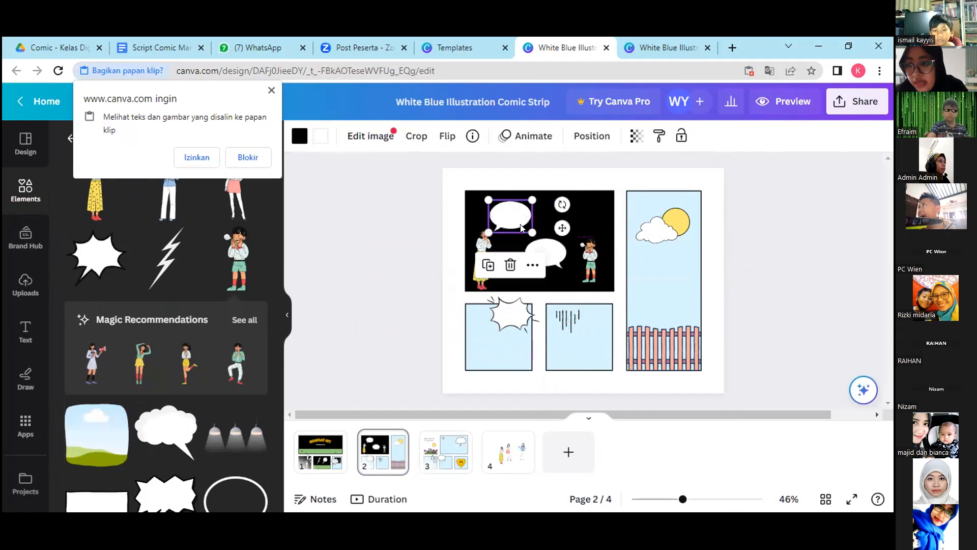
left_click(546, 252)
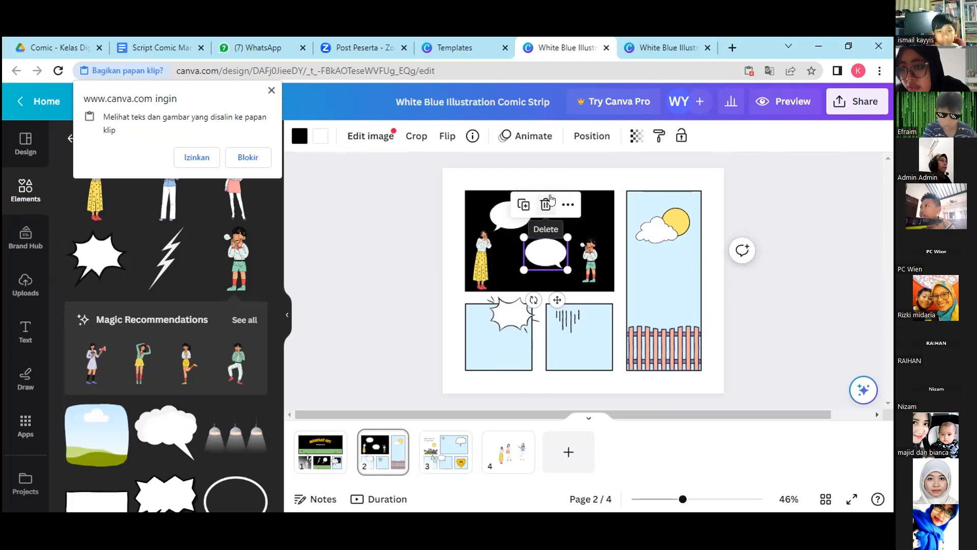
left_click(546, 204)
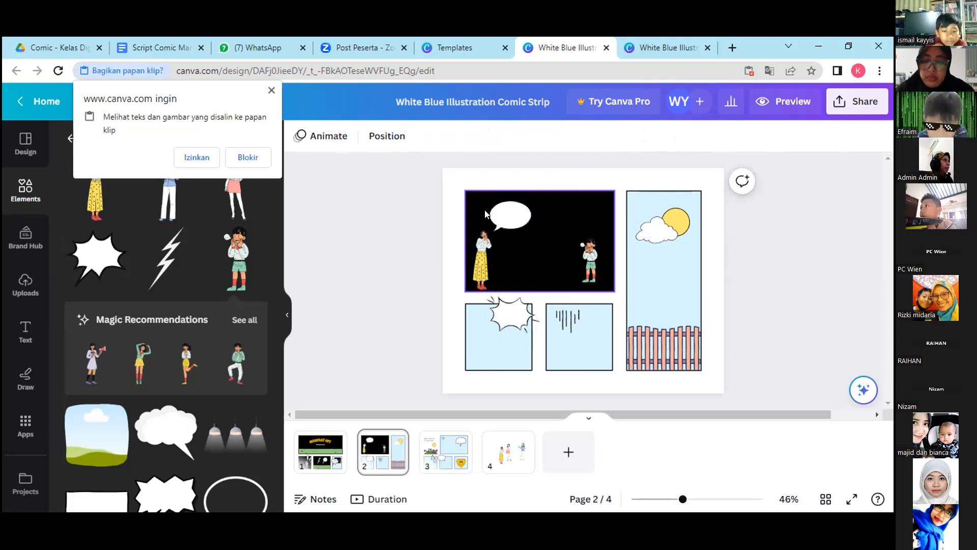
left_click(514, 220)
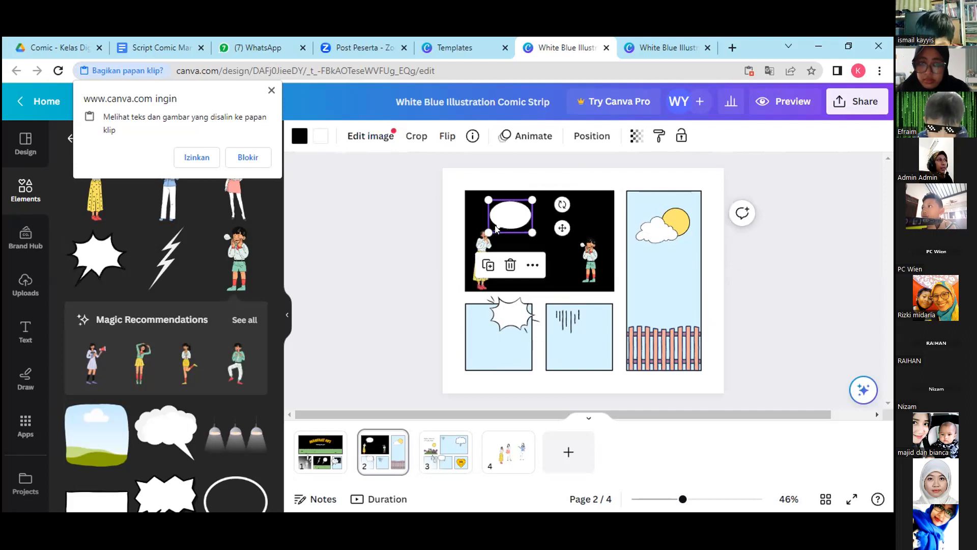
left_click(528, 242)
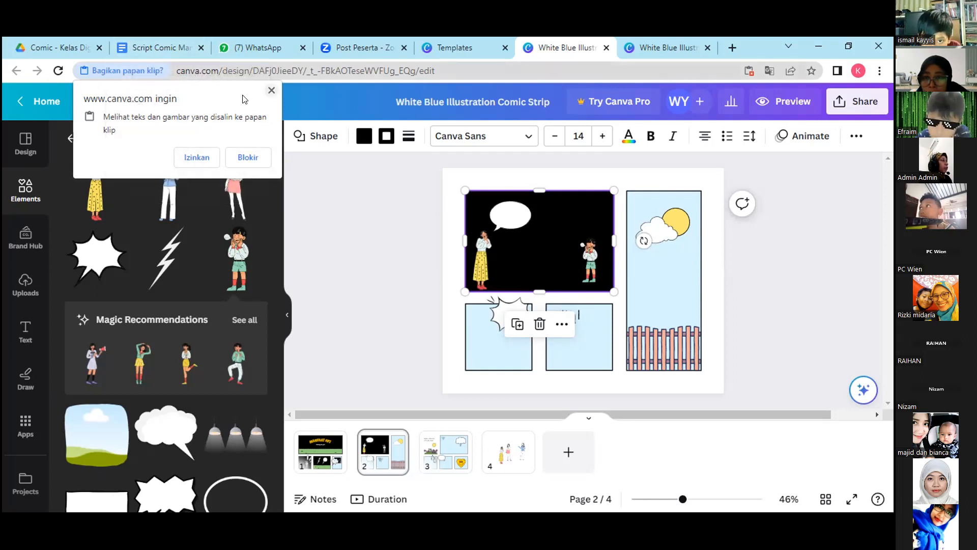
Dismiss the clipboard request and copy-paste notice, open page 1, and look through the recently used elements.
left_click(271, 90)
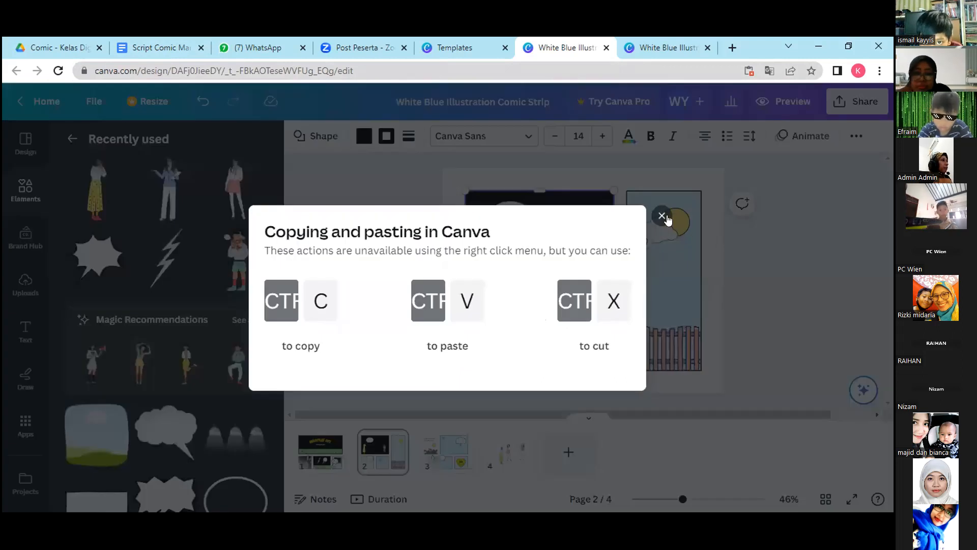
left_click(662, 216)
left_click(324, 455)
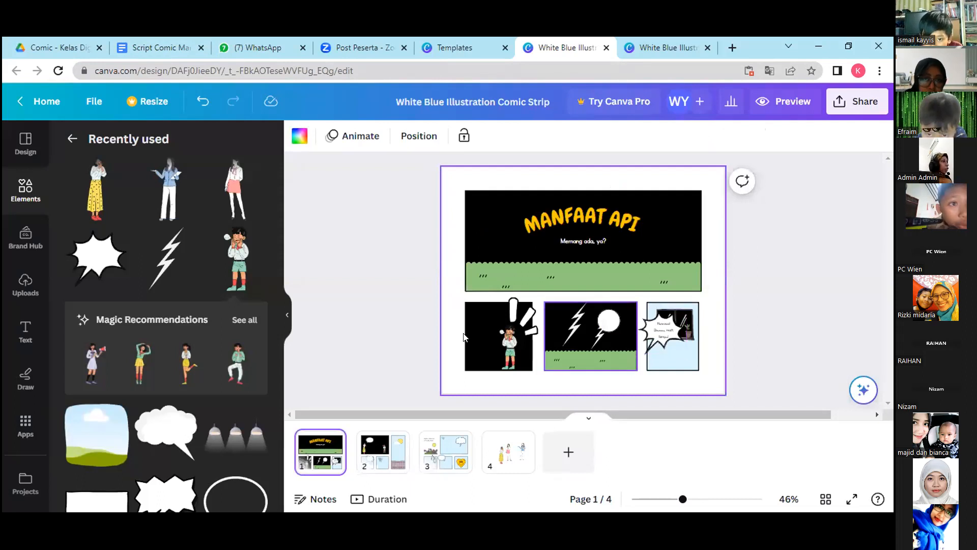
scroll(269, 320, "down", 5)
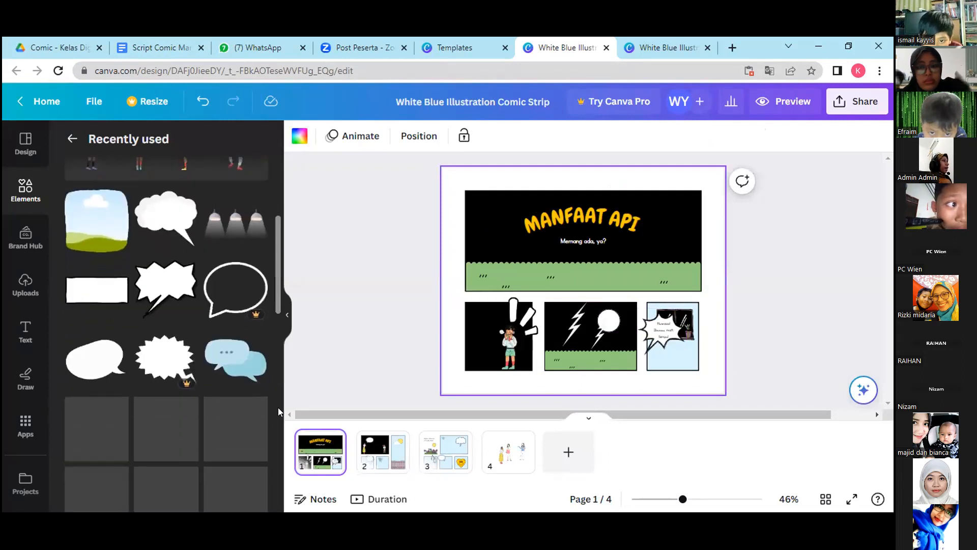
scroll(278, 407, "up", 4)
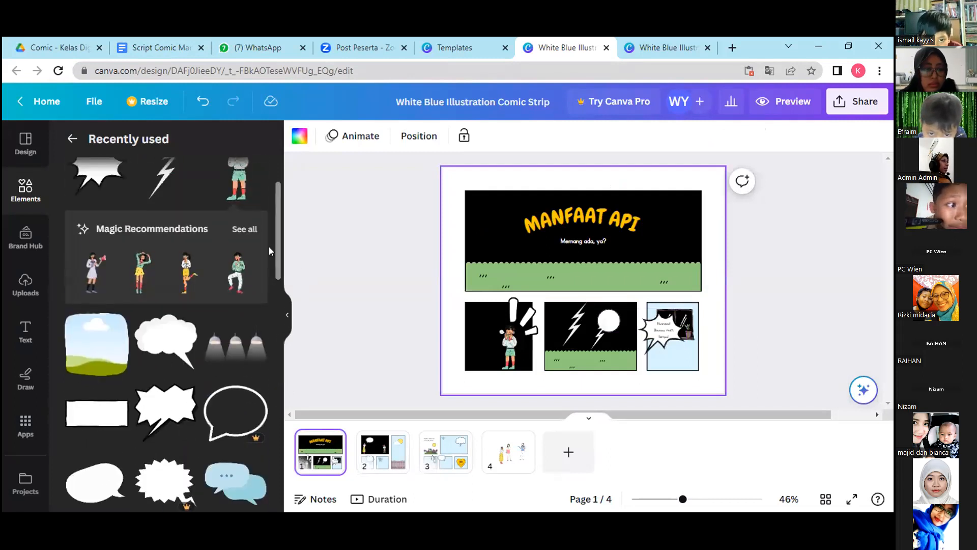
scroll(275, 251, "down", 6)
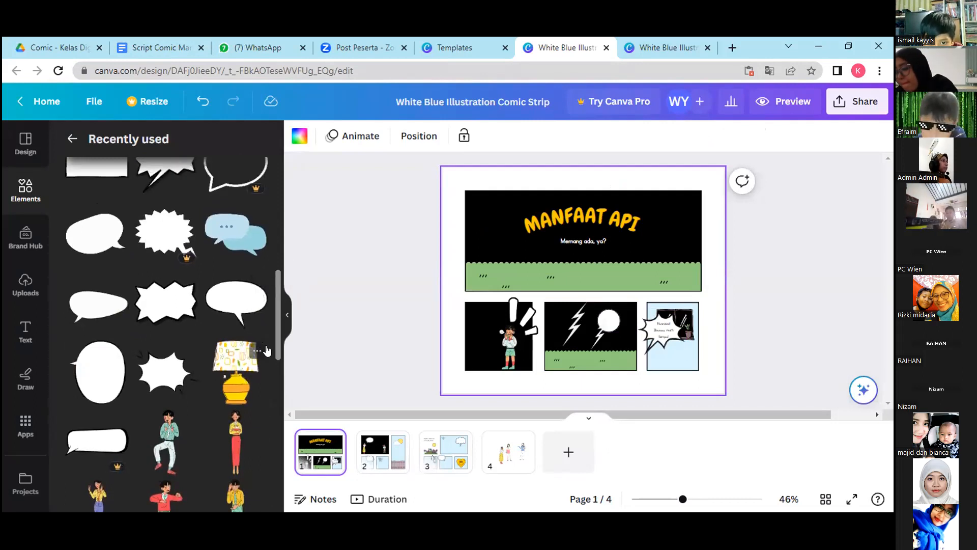
left_click_drag(276, 349, 296, 278)
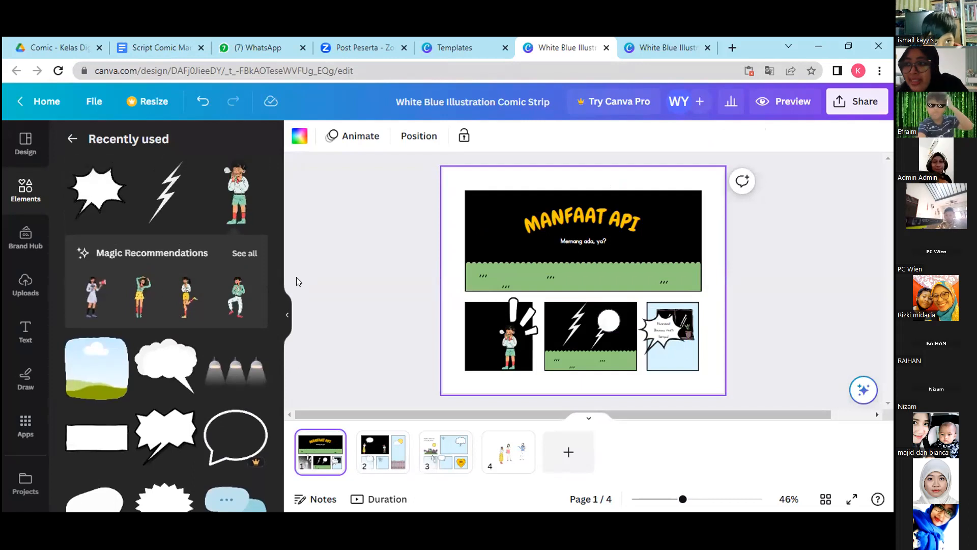
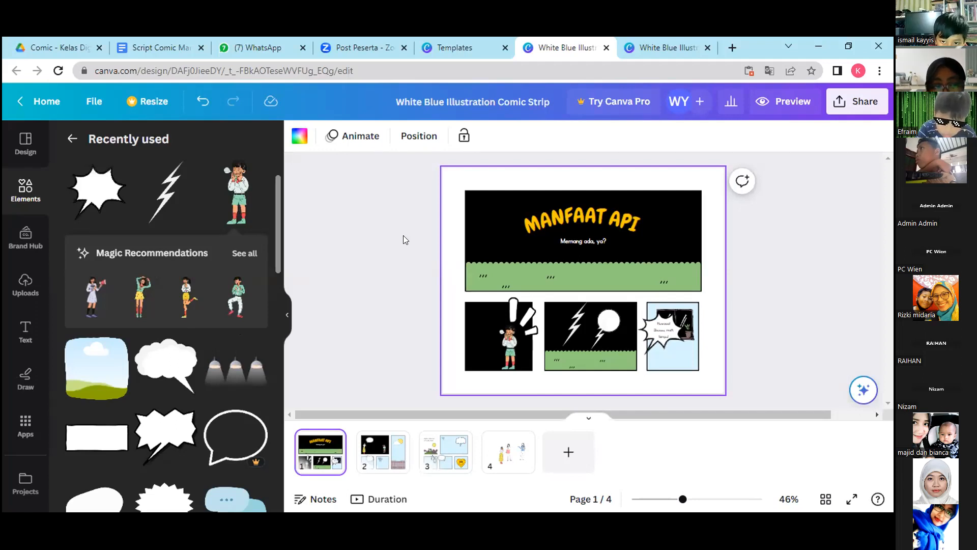
Switch to the Script Comic Manfaat Api KSLI document and copy dialogue 4, "Sabar, ya, Kak. Ibu segera ambilkan lilin.".
scroll(506, 217, "down", 3)
left_click(123, 48)
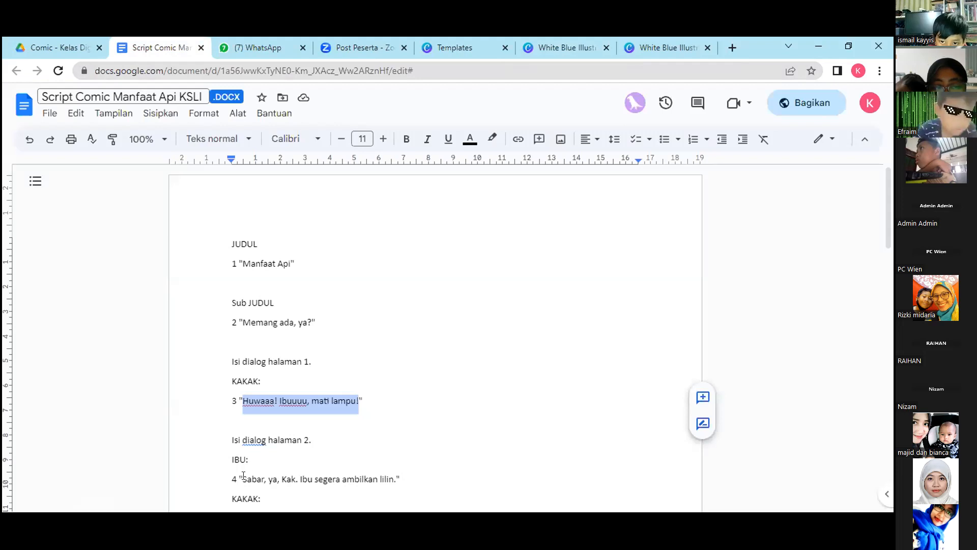
left_click(243, 475)
left_click_drag(240, 475, 395, 480)
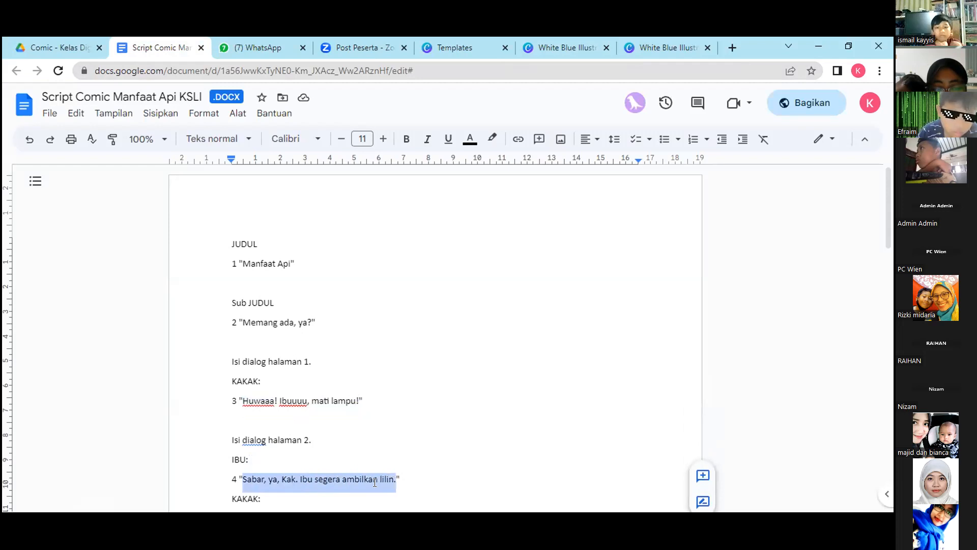
right_click(375, 483)
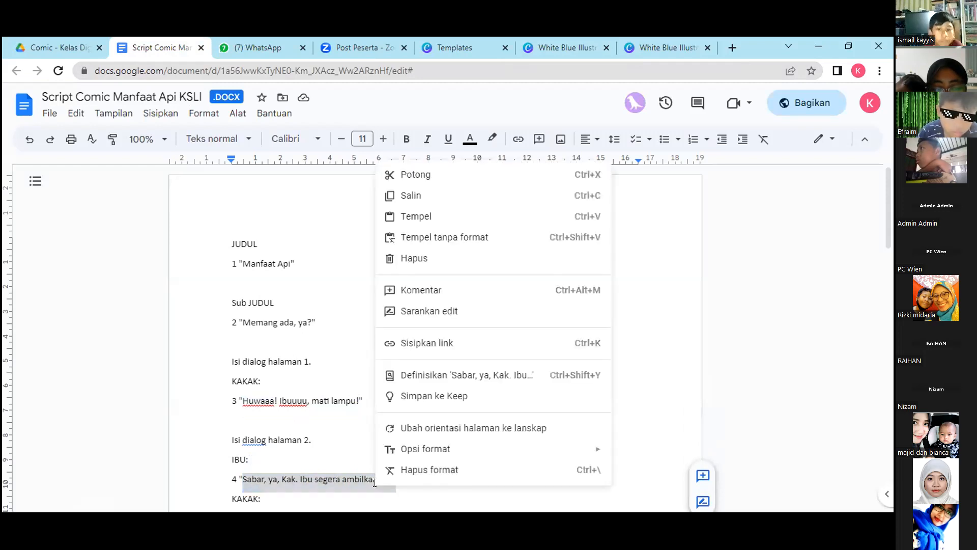
left_click(411, 195)
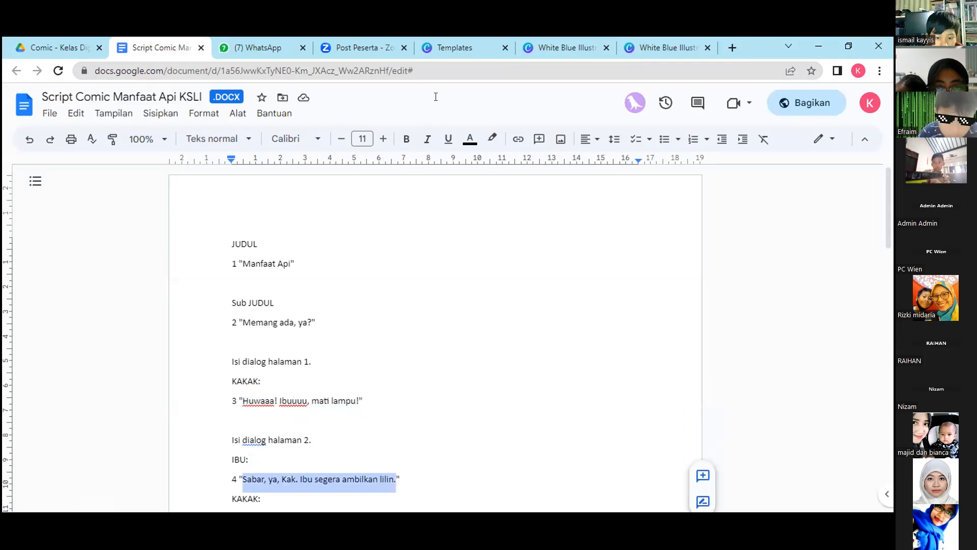
Switch to the Canva comic and try to paste the copied line onto the speech bubble in page 2's black panel.
left_click(565, 47)
left_click(530, 265)
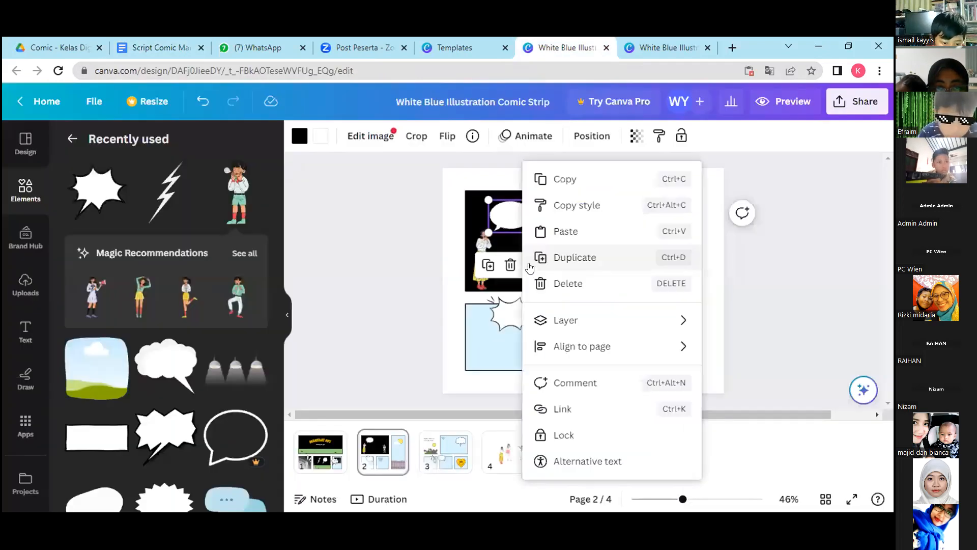
left_click(564, 228)
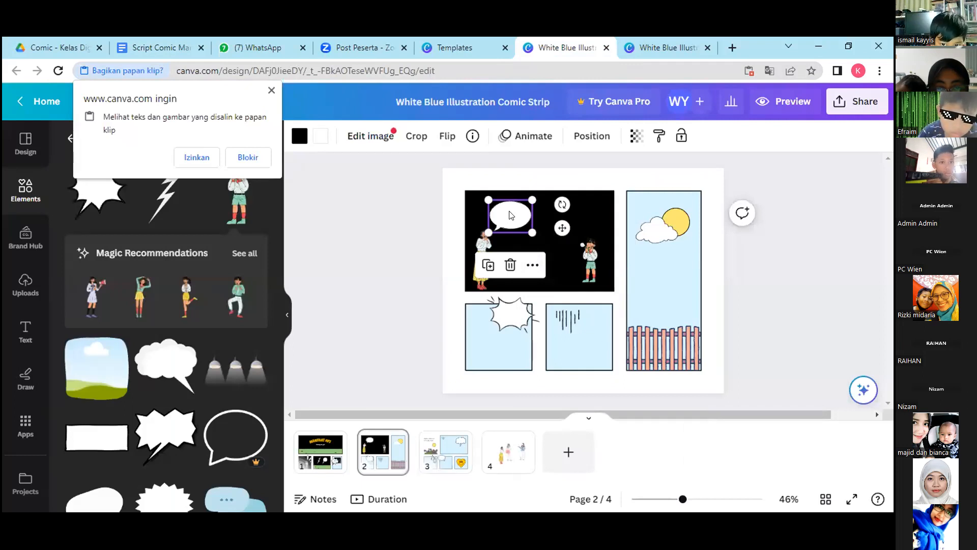
left_click(425, 220)
Add a body text box to page 2 and replace its placeholder with the copied line "Sabar, ya, Kak. Ibu segera ambilkan lilin.".
left_click(19, 337)
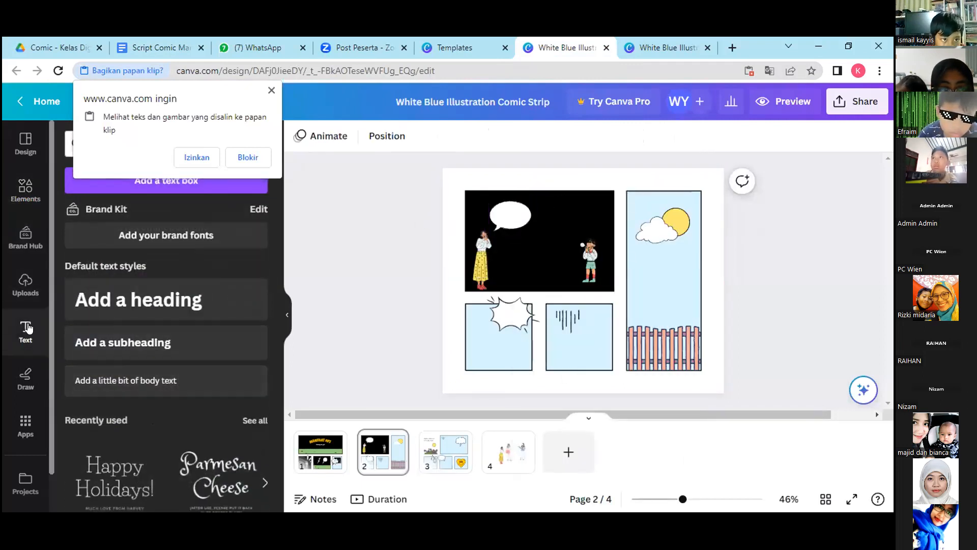
left_click(110, 382)
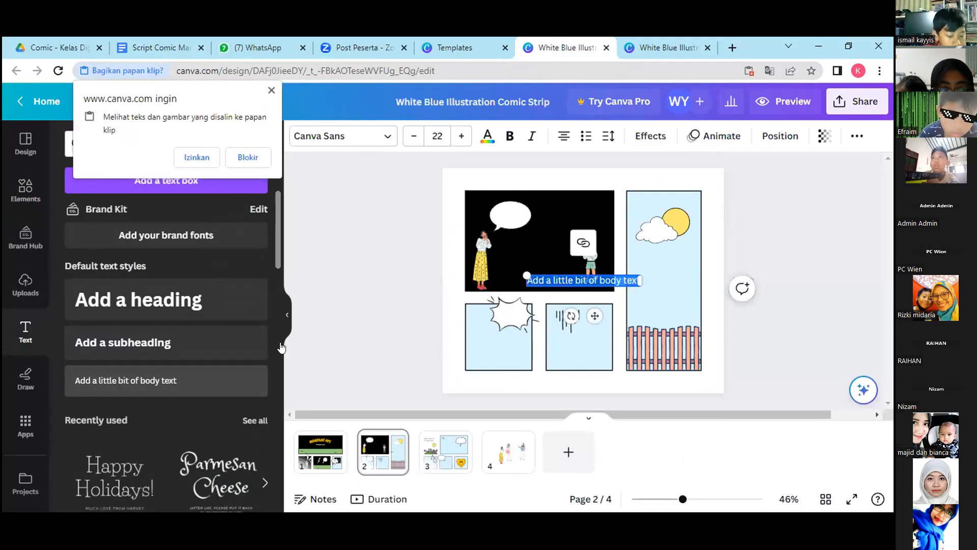
right_click(574, 283)
left_click(613, 346)
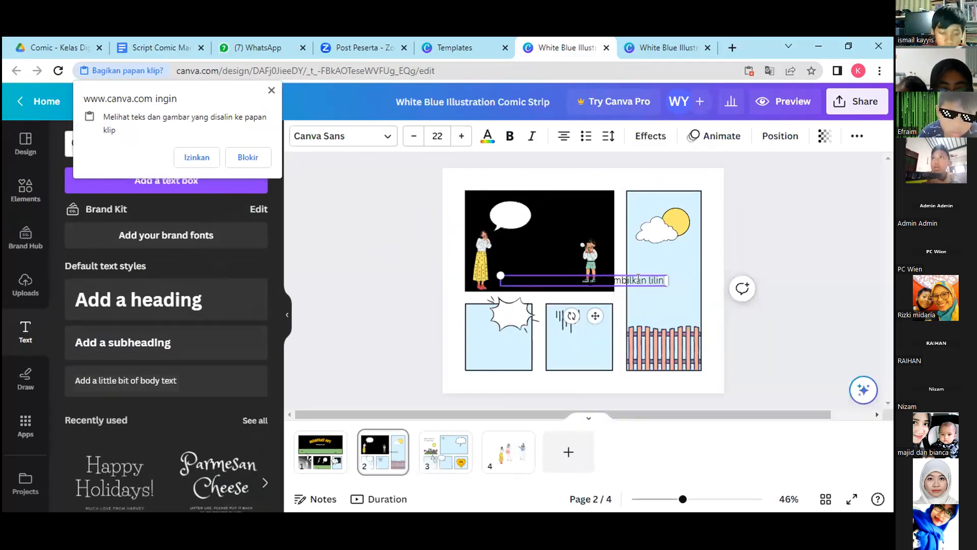
Narrow the dialogue text box, move it onto the woman's speech bubble and scale the text down to size 14.8.
left_click_drag(667, 281, 520, 293)
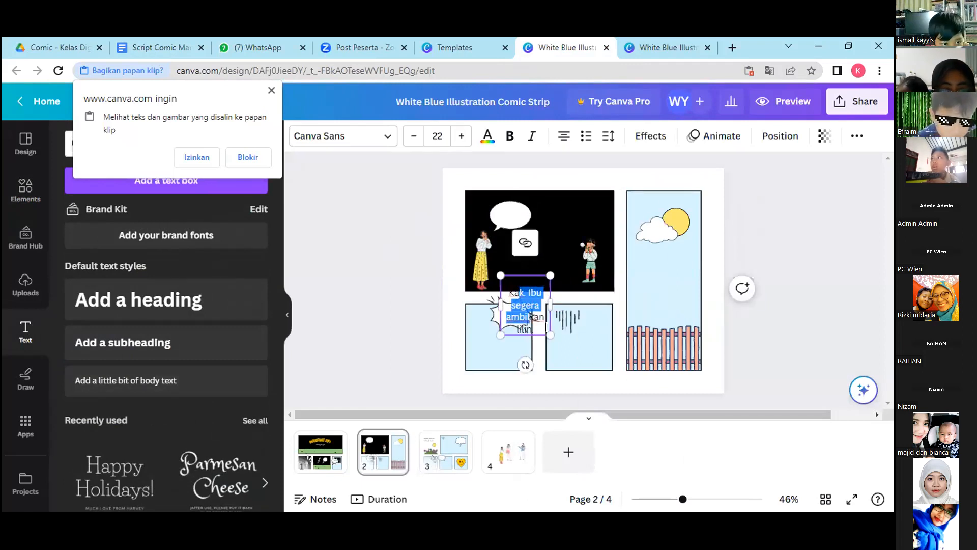
left_click(524, 323)
left_click(518, 312)
left_click_drag(518, 312, 505, 229)
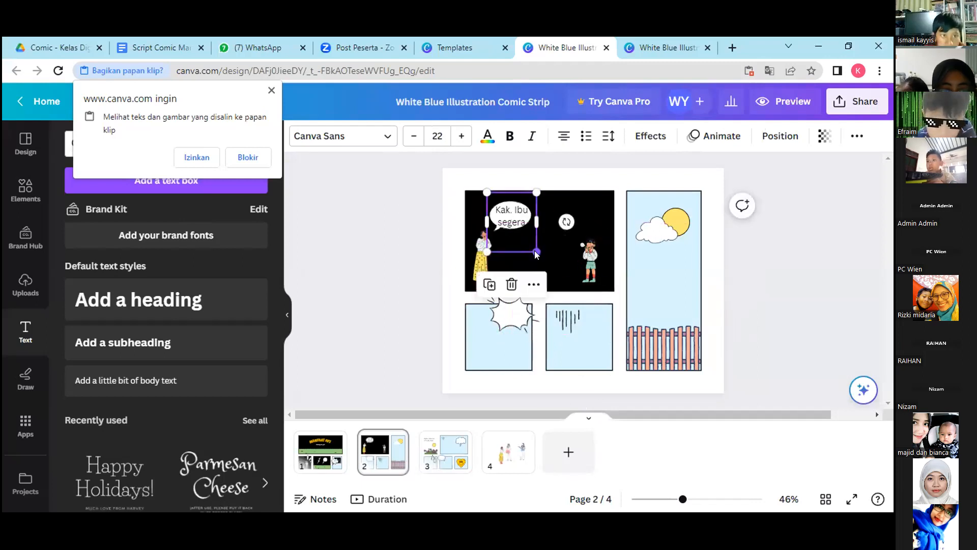
left_click_drag(537, 252, 486, 231)
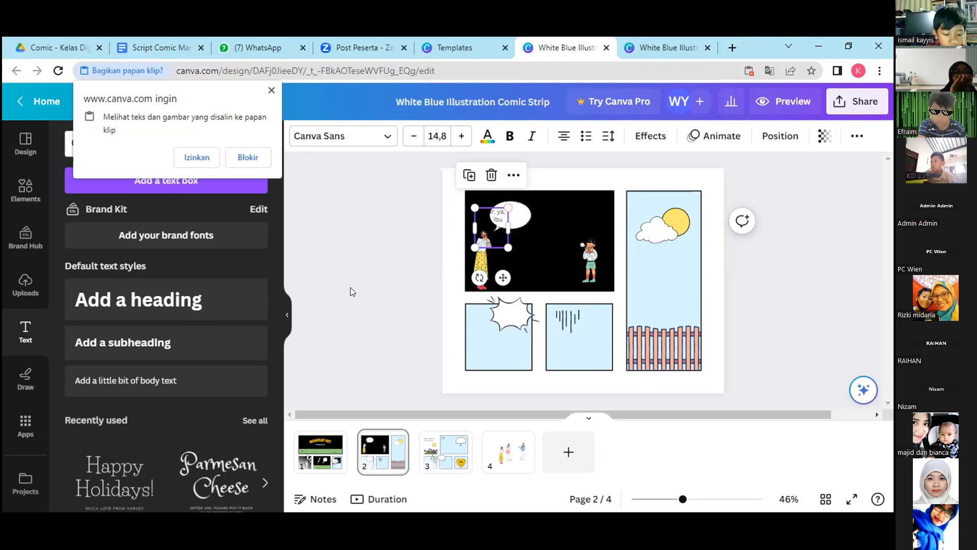
Add two recently used jagged bubbles to page 2, one with a tail and one without.
left_click(25, 190)
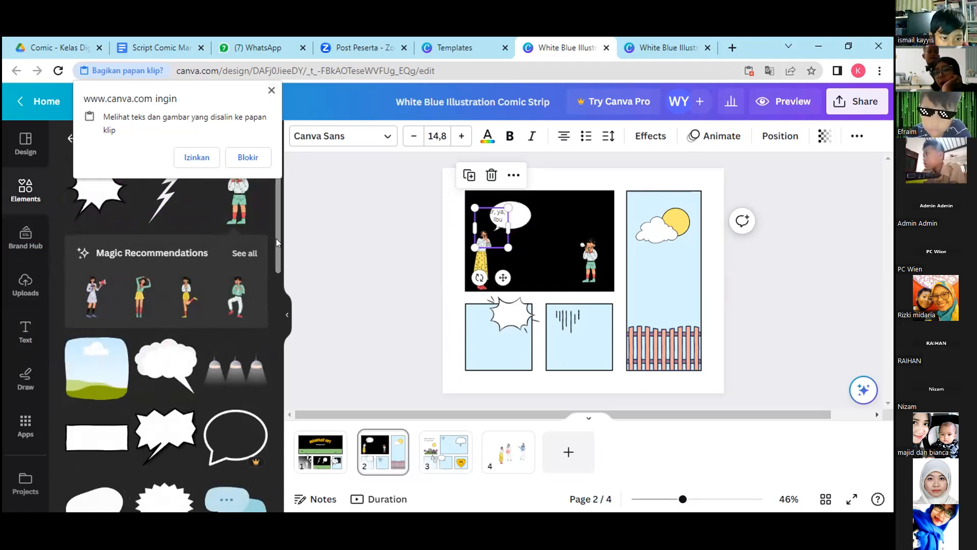
scroll(276, 239, "down", 1)
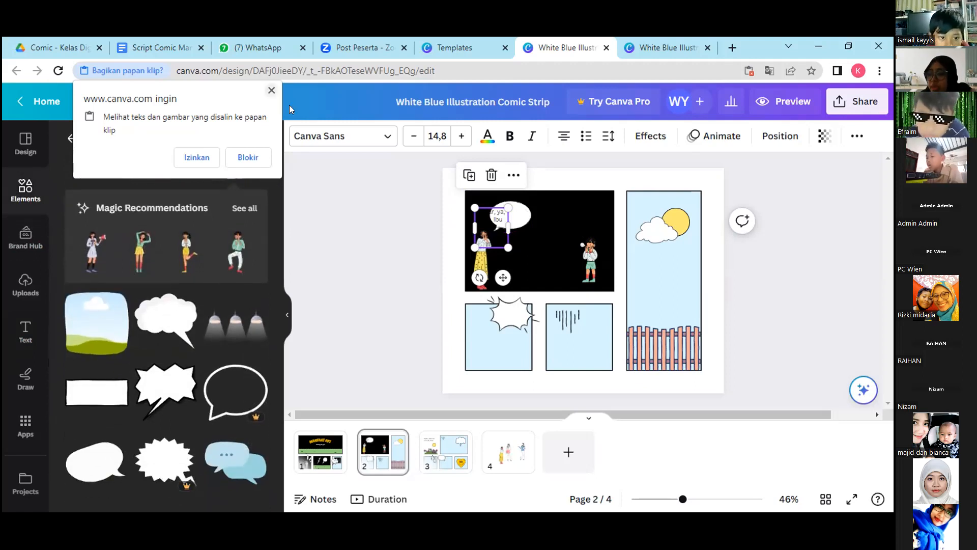
left_click(163, 396)
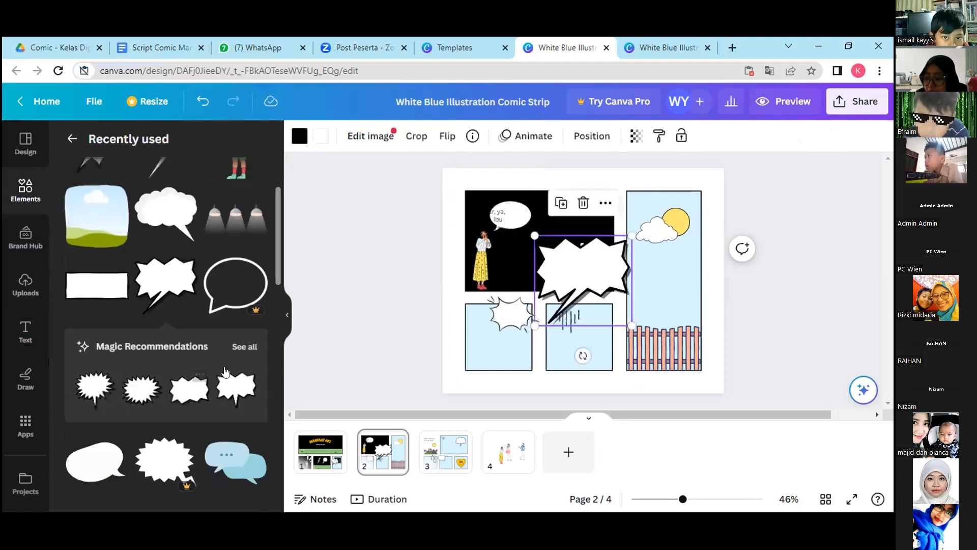
left_click_drag(278, 265, 279, 317)
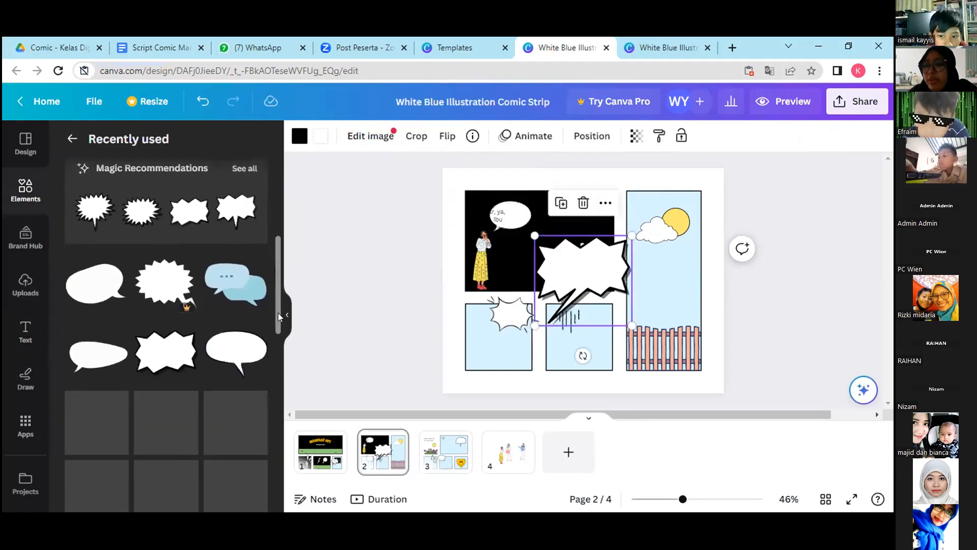
left_click(168, 347)
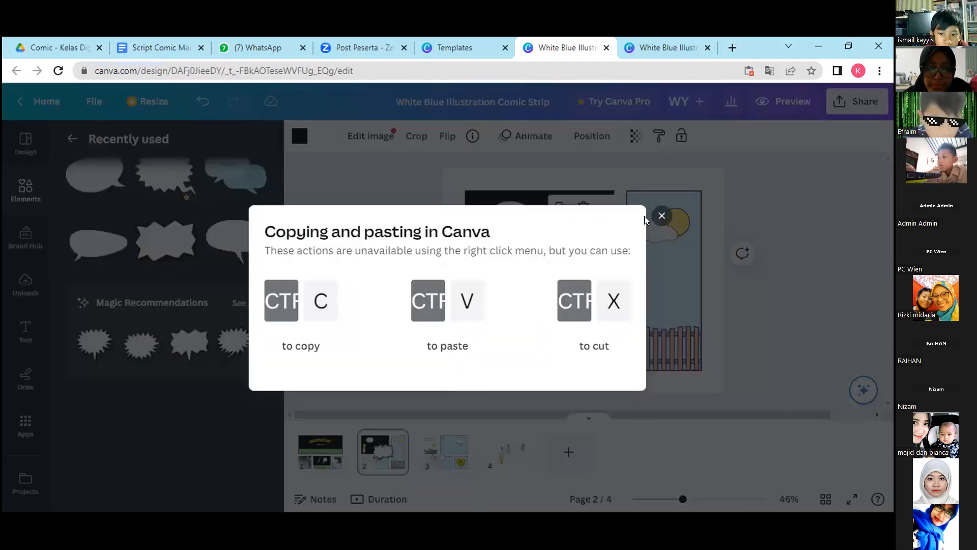
Move the tailless jagged bubble down, delete the tailed one, and shrink the remaining bubble to under half its size.
left_click(664, 217)
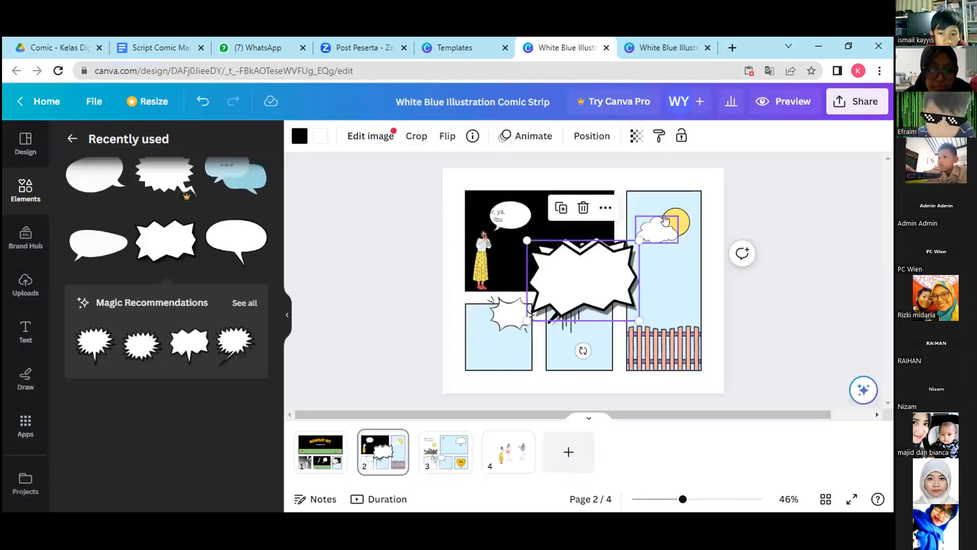
left_click_drag(597, 267, 582, 318)
left_click(586, 260)
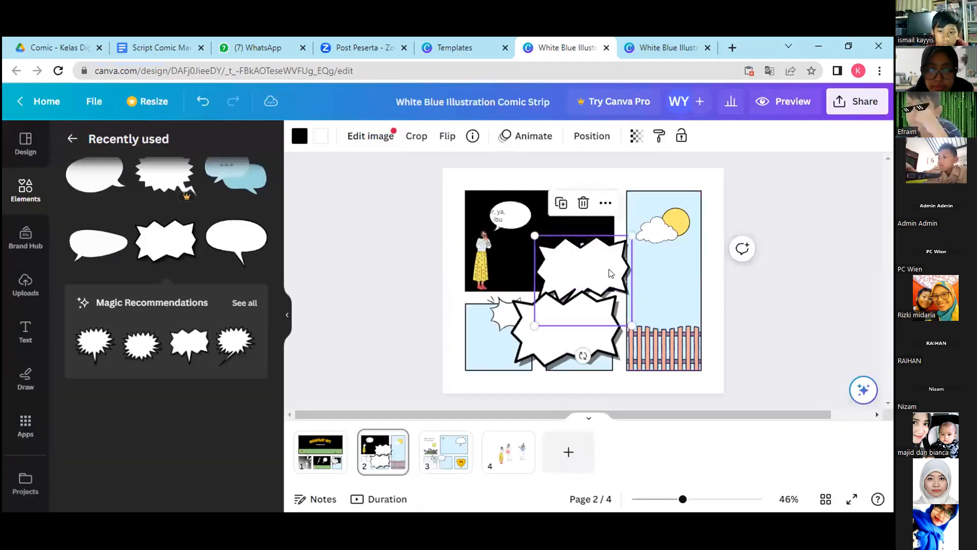
left_click(583, 203)
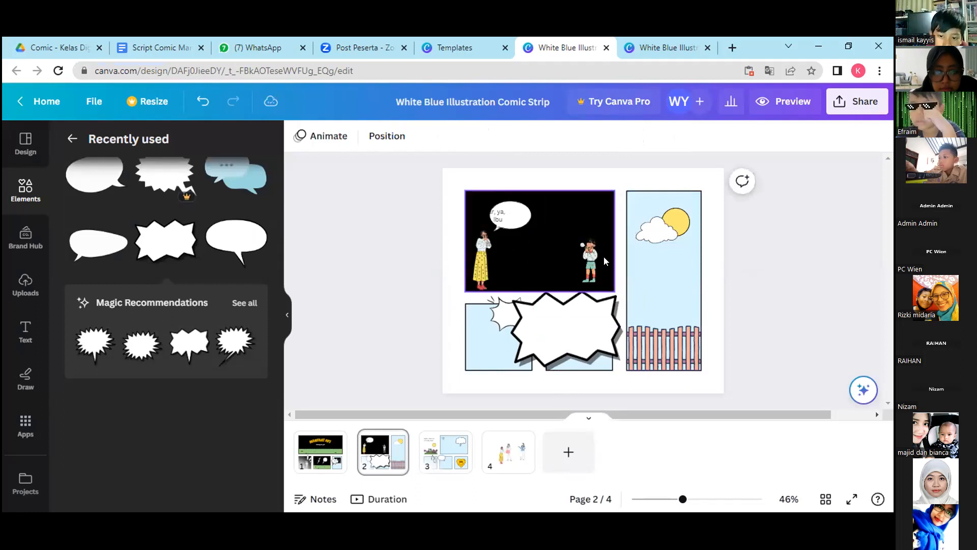
left_click(585, 334)
left_click_drag(623, 370, 569, 312)
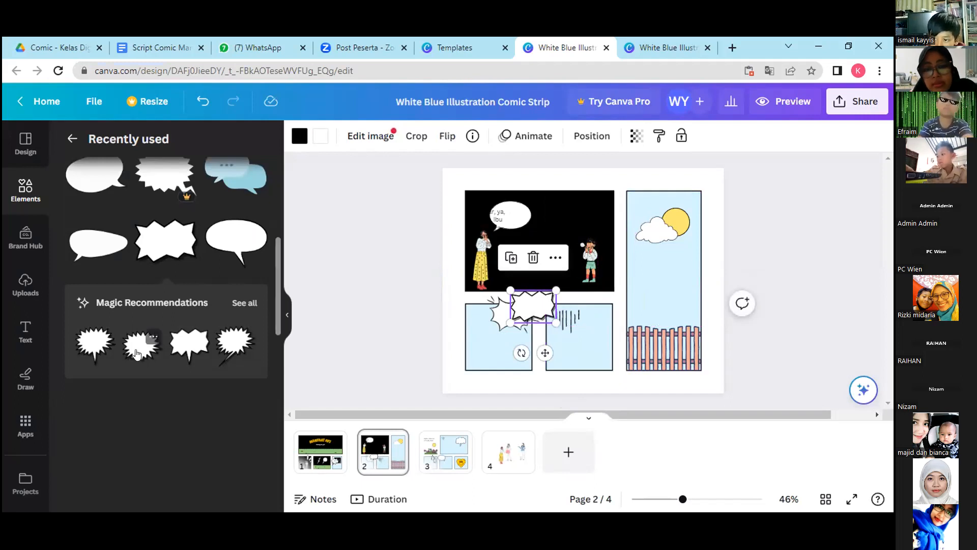
Add the recommended many-pointed burst bubble, delete the small jagged bubble, and fit the burst above the character in green shorts.
left_click(136, 354)
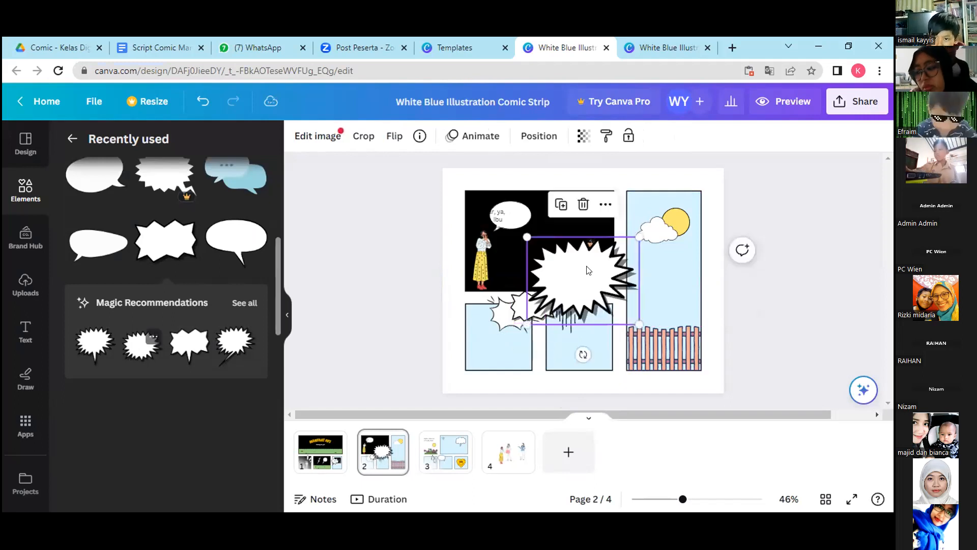
left_click_drag(589, 270, 645, 311)
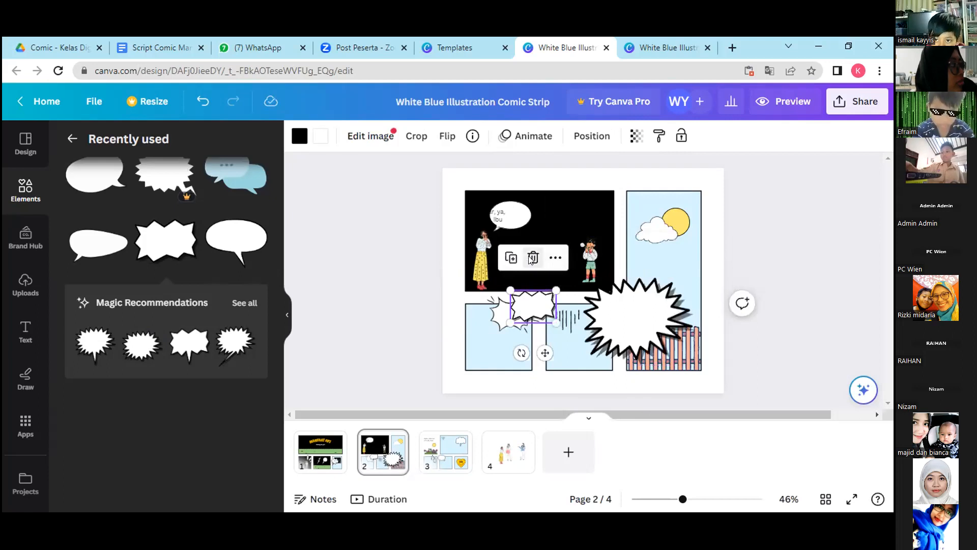
left_click_drag(696, 365, 594, 222)
Enlarge the woman's speech bubble and fit the dialogue inside it as three lines at text size 11.9.
left_click(501, 219)
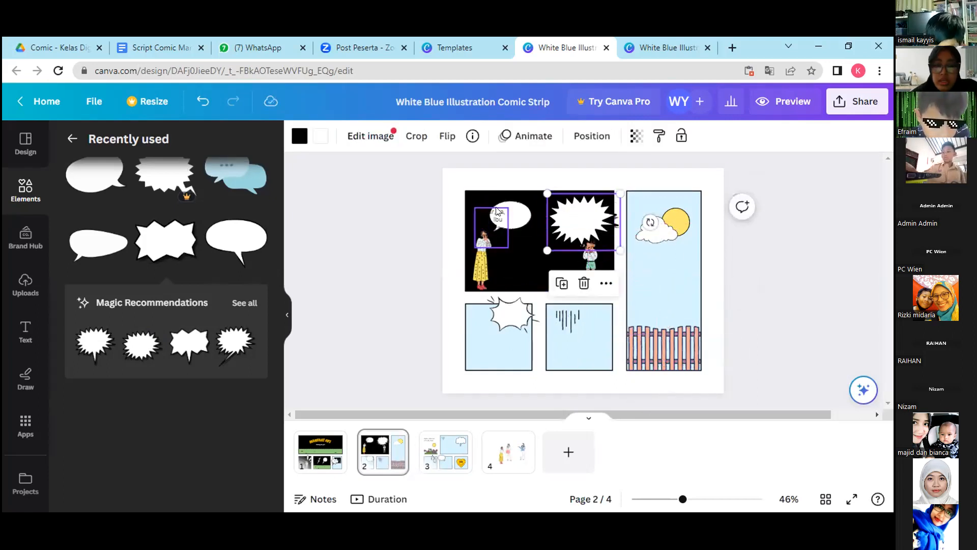
left_click(522, 215)
left_click_drag(533, 232, 551, 246)
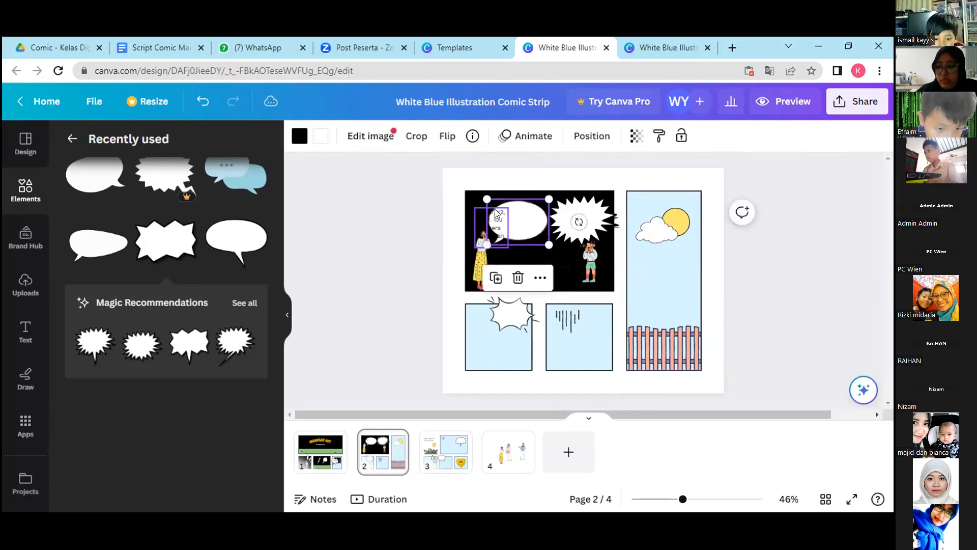
left_click(505, 224)
left_click_drag(495, 225, 533, 220)
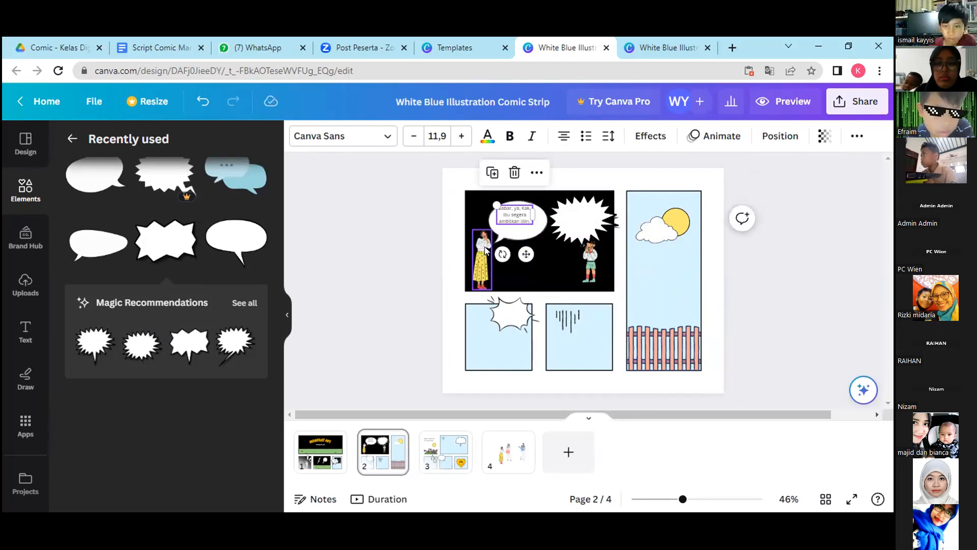
left_click_drag(524, 256, 527, 262)
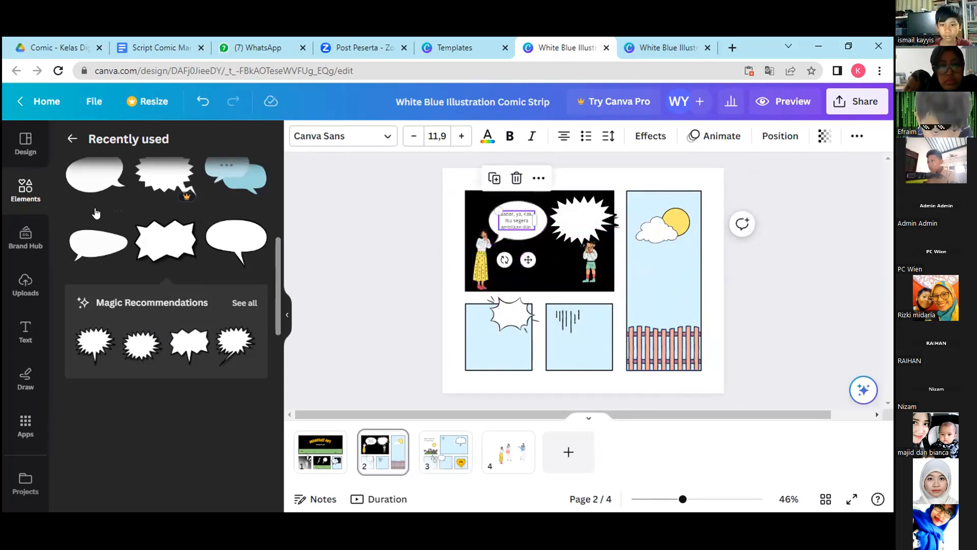
Search the elements for "comic bubble" and look through all the graphics results.
left_click_drag(275, 270, 264, 156)
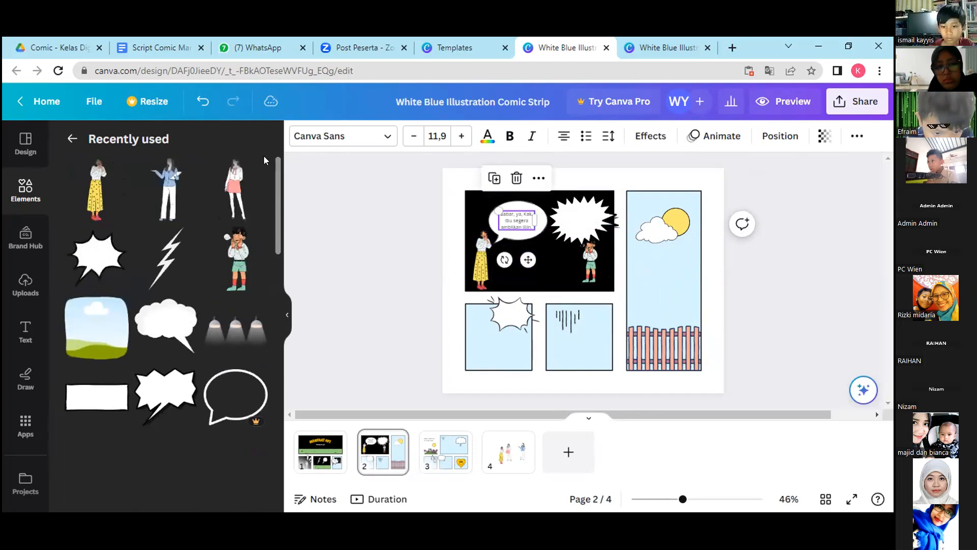
left_click(24, 188)
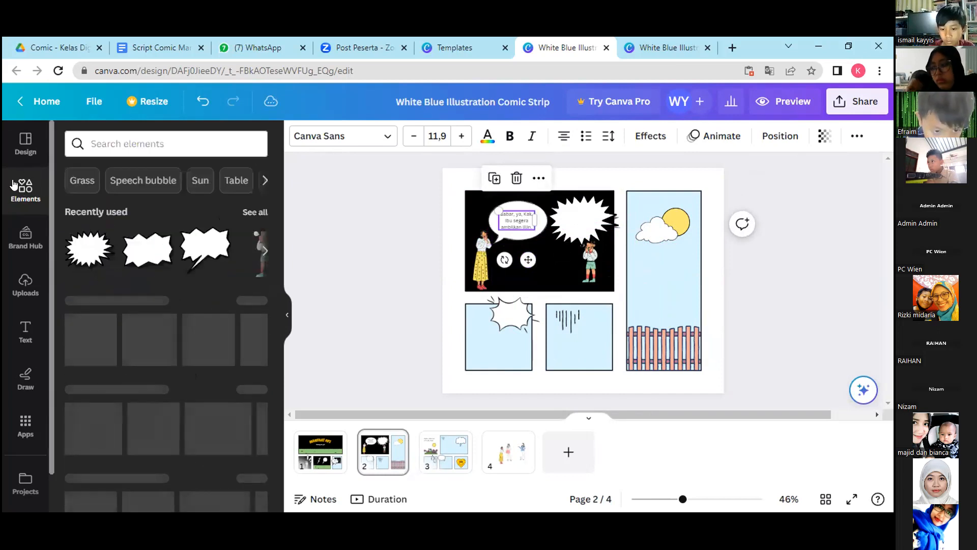
left_click(101, 132)
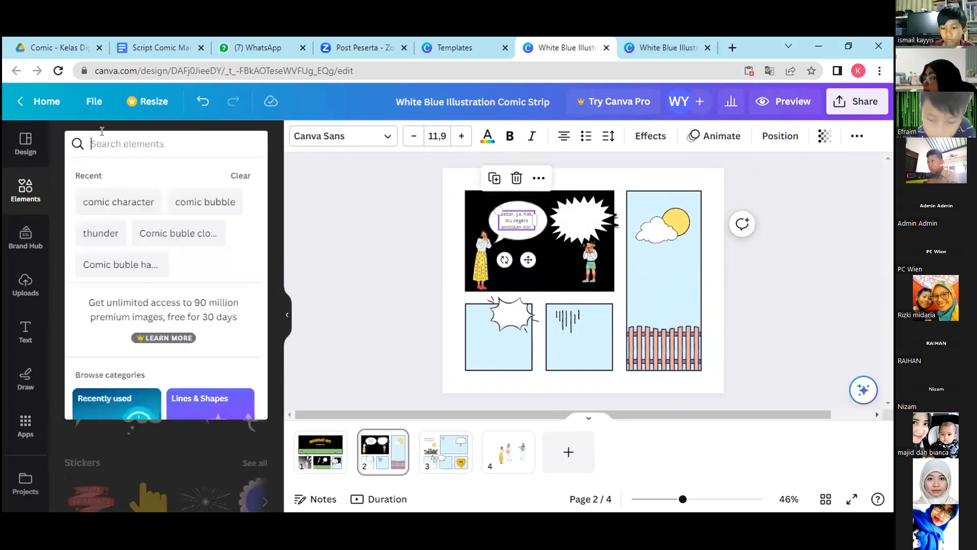
type("comic bubble")
key("Return")
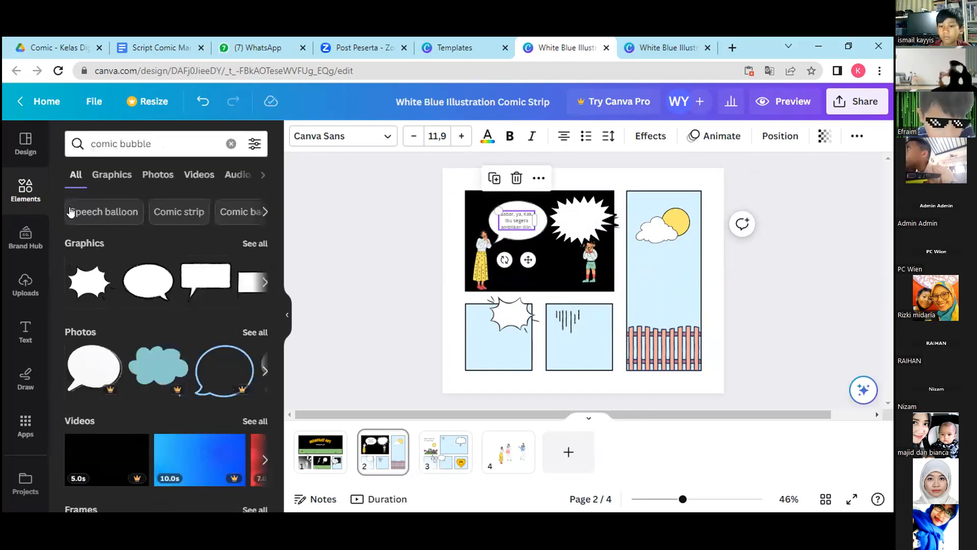
left_click(247, 245)
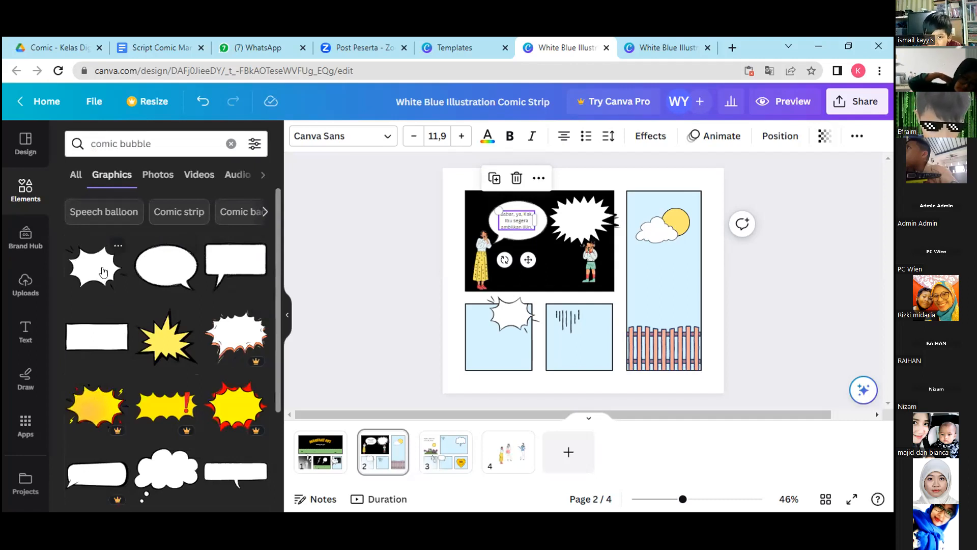
mouse_move(274, 324)
left_mouse_down()
mouse_move(279, 395)
mouse_move(276, 326)
left_mouse_up()
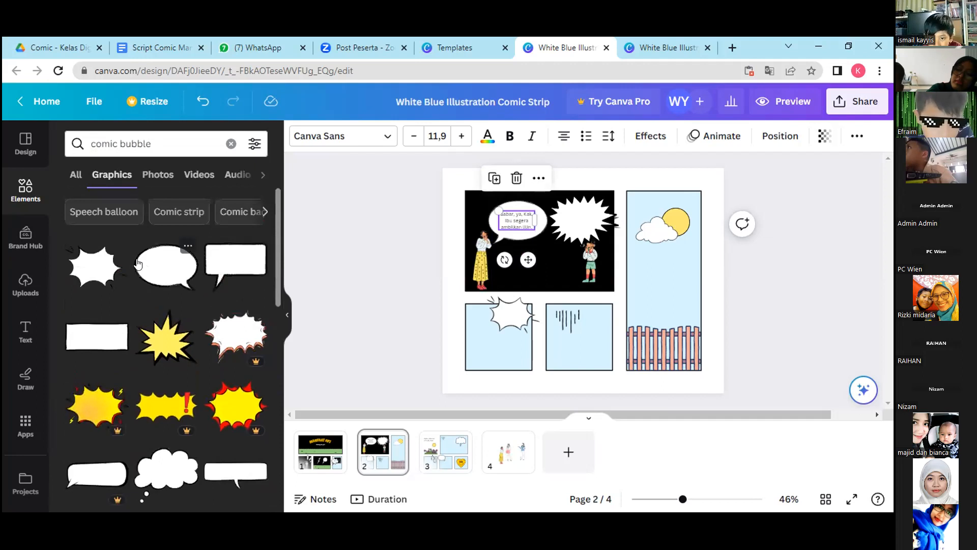
Shrink the woman's speech bubble slightly and recentre the dialogue text inside it.
left_click(559, 269)
left_click(531, 240)
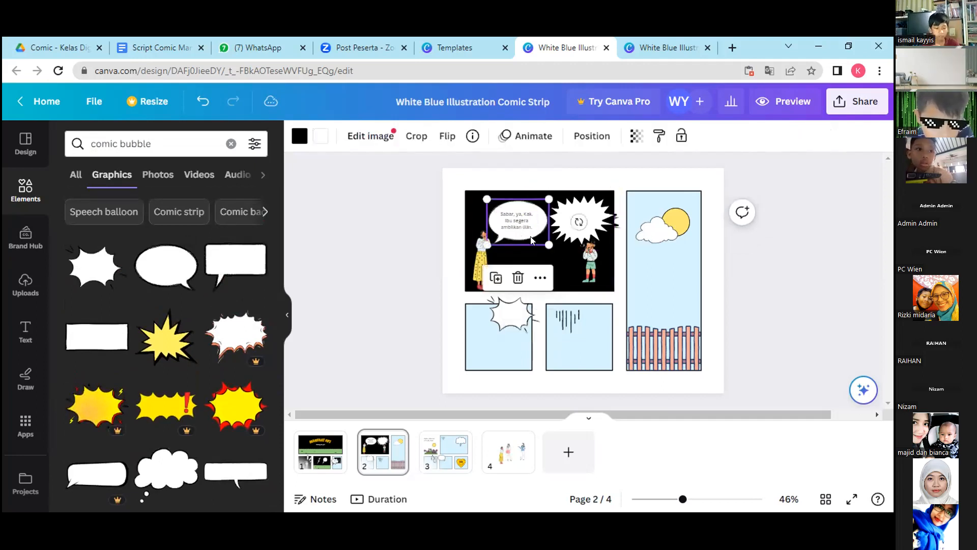
left_click_drag(549, 245, 522, 254)
left_click(520, 225)
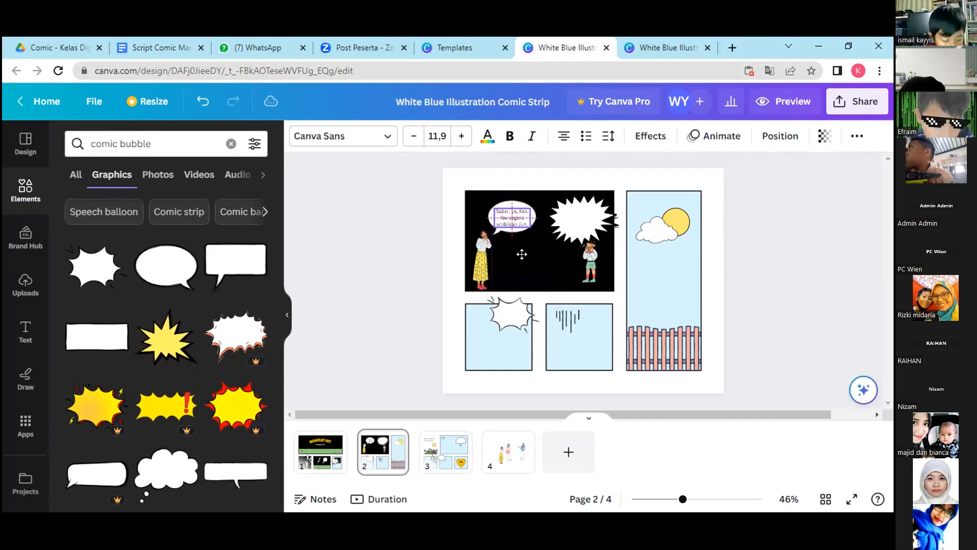
Shrink the burst bubble and shift it left so it sits inside the dark panel near the character in green shorts.
left_click(559, 265)
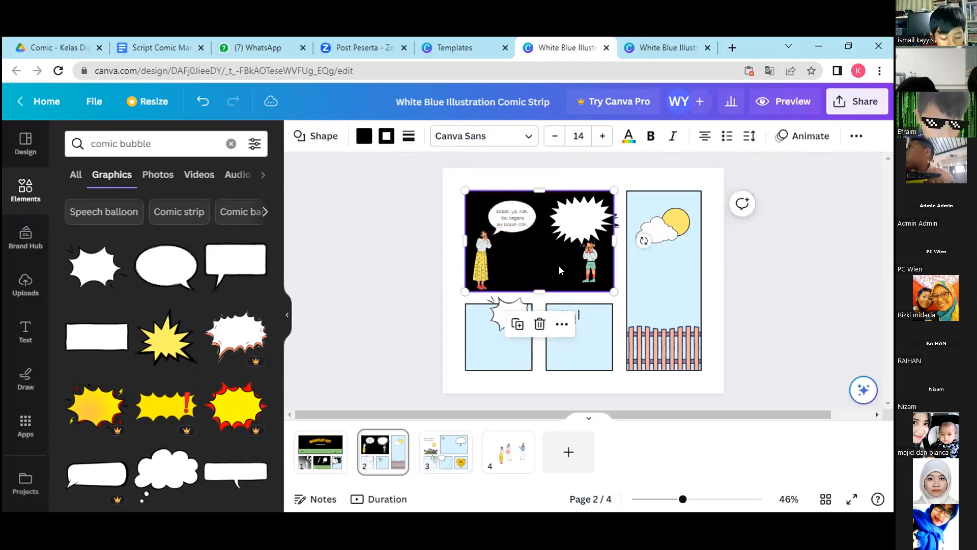
left_click(575, 221)
left_click_drag(621, 250, 572, 224)
left_click_drag(594, 237, 595, 240)
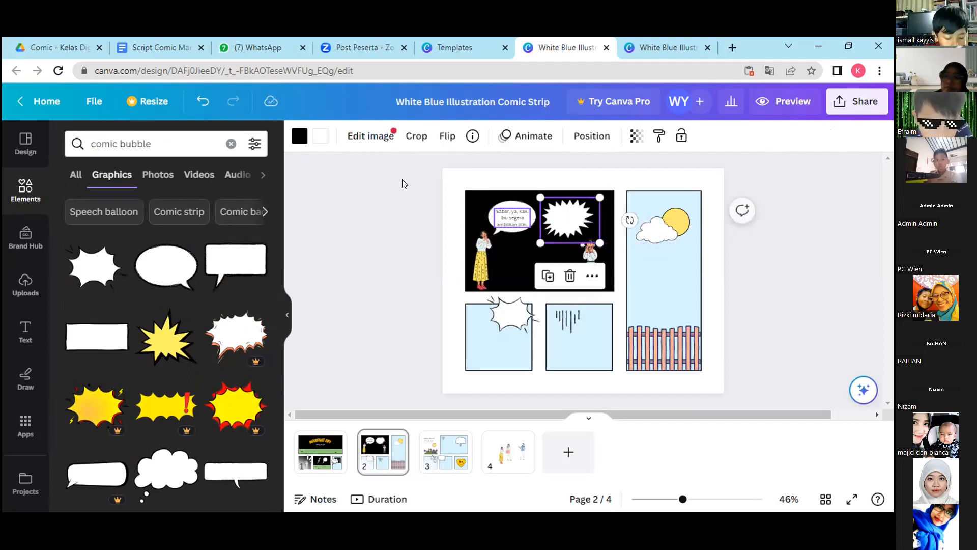
Copy dialogue line 5, "Cepat, Ibu! Aku takuuuut!", without its quotation marks from the script document.
left_click(144, 49)
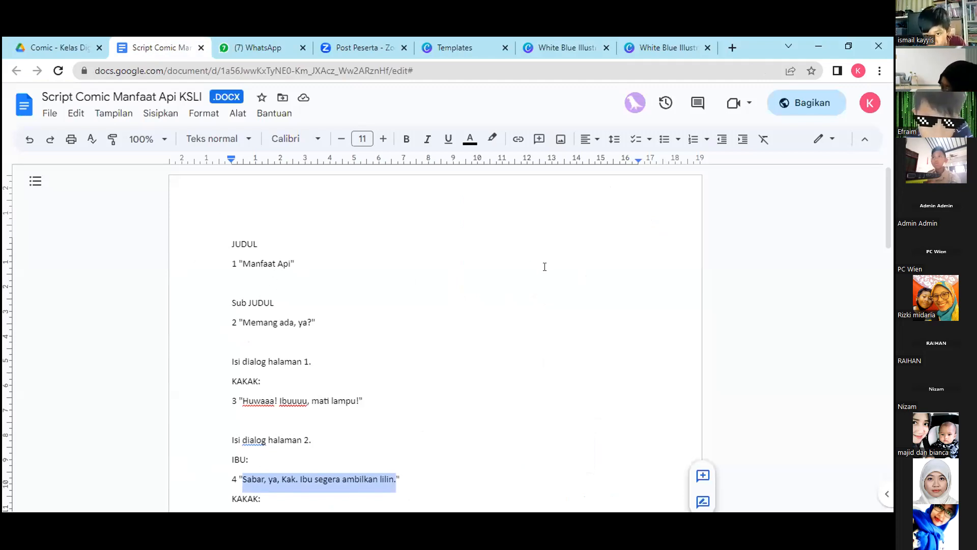
left_click_drag(886, 221, 890, 292)
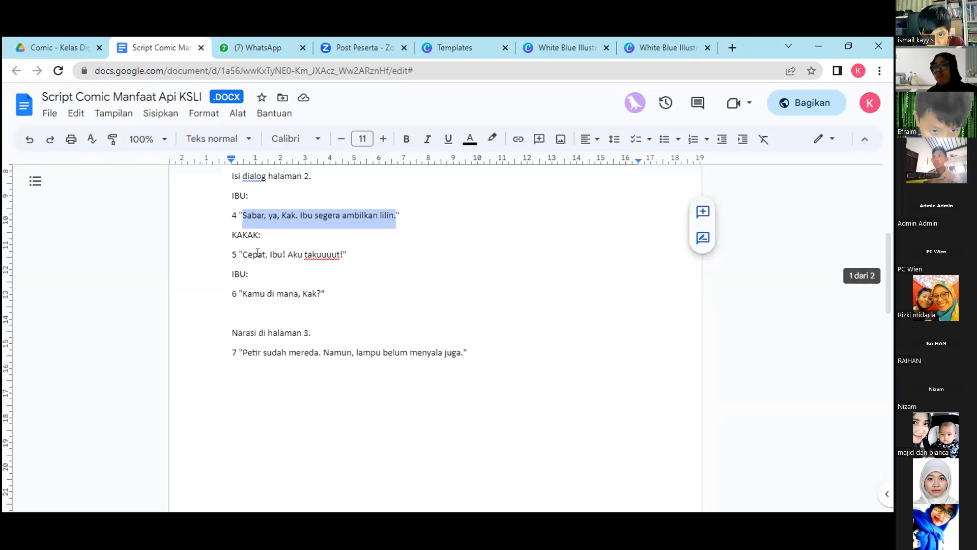
left_click_drag(242, 254, 342, 253)
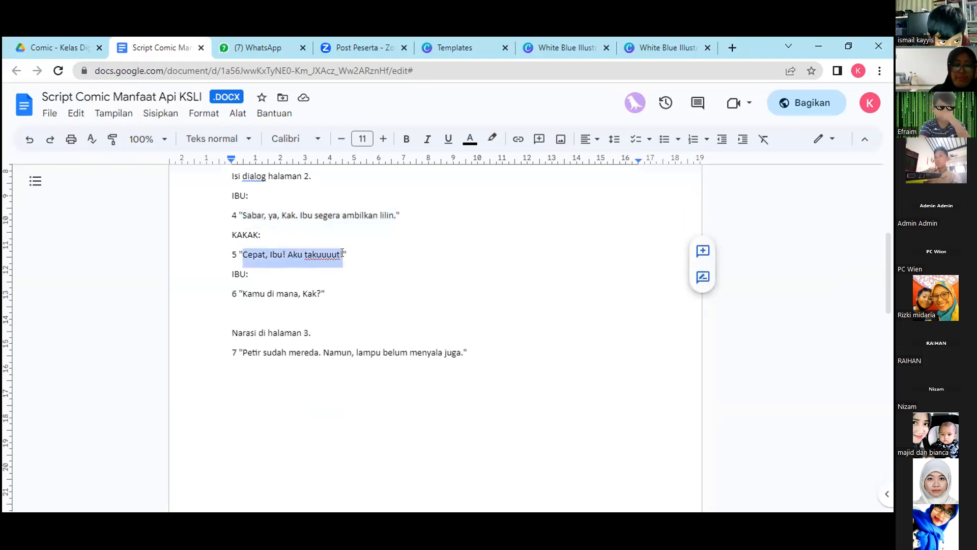
right_click(342, 253)
left_click(362, 217)
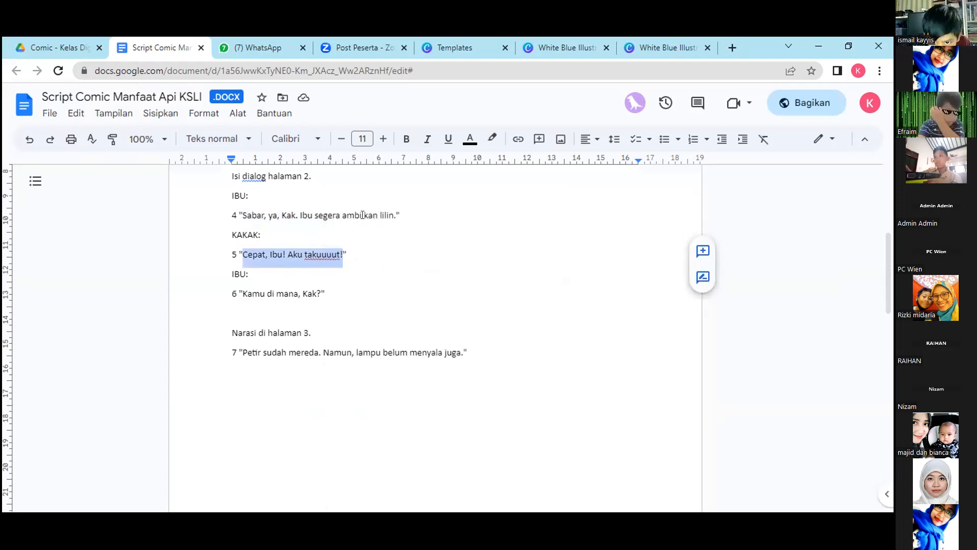
Paste the copied dialogue onto page 2 of the comic in Canva and scale the text down to size 17.9.
left_click(532, 42)
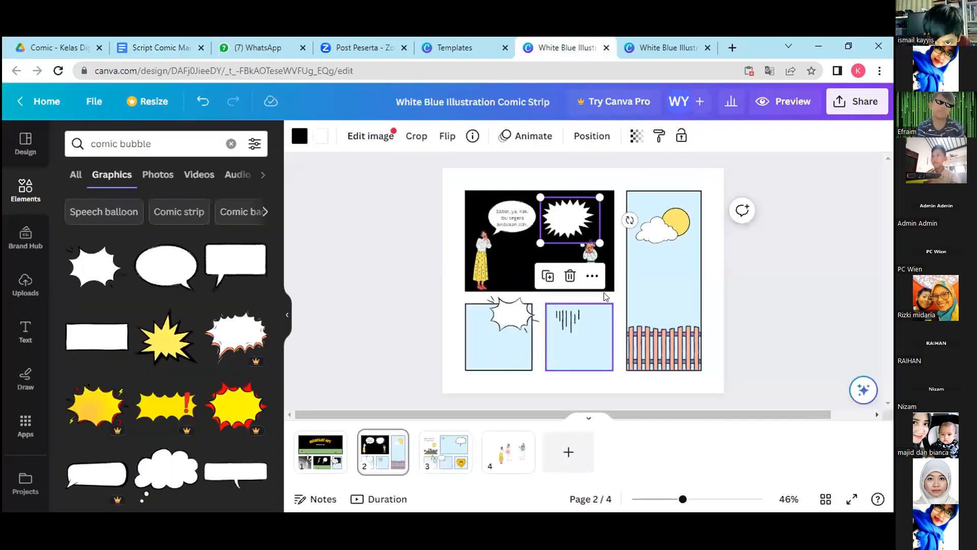
left_click(26, 332)
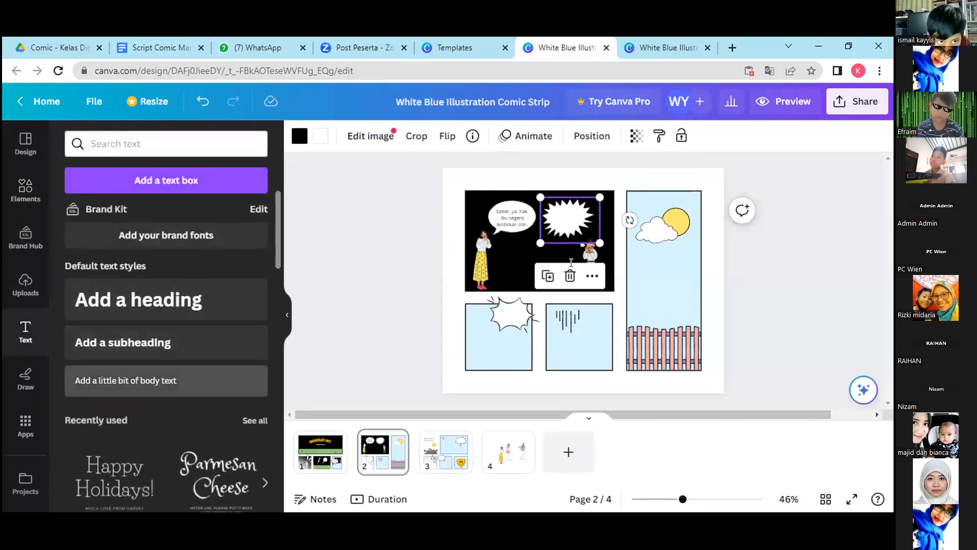
right_click(574, 265)
left_click(609, 330)
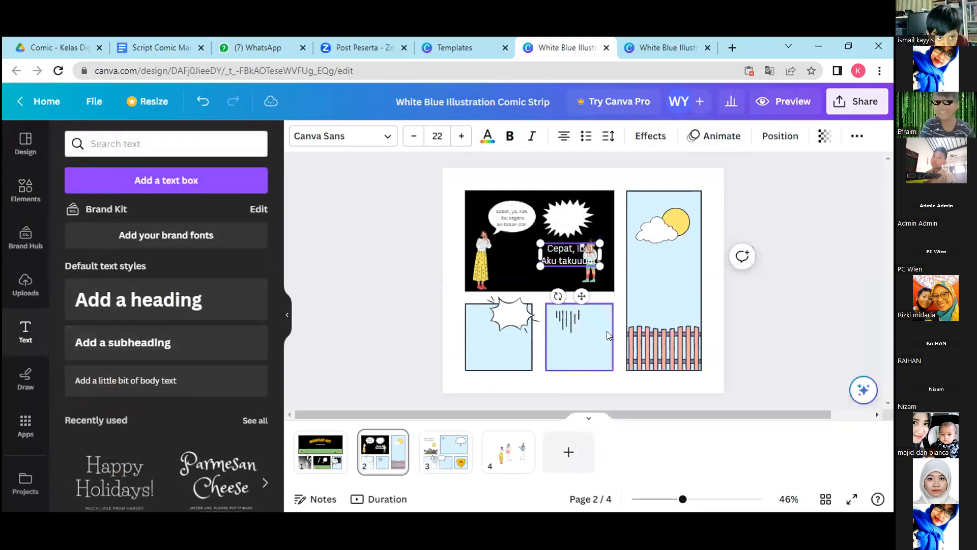
left_click_drag(599, 265, 570, 278)
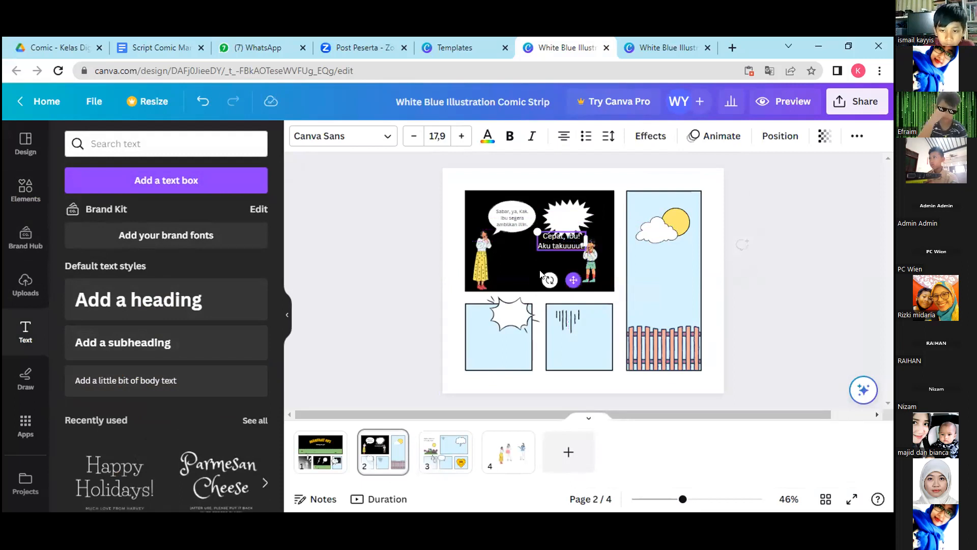
Change the colour of the "Cepat, Ibu! Aku takuuuut!" text to black.
left_click(488, 140)
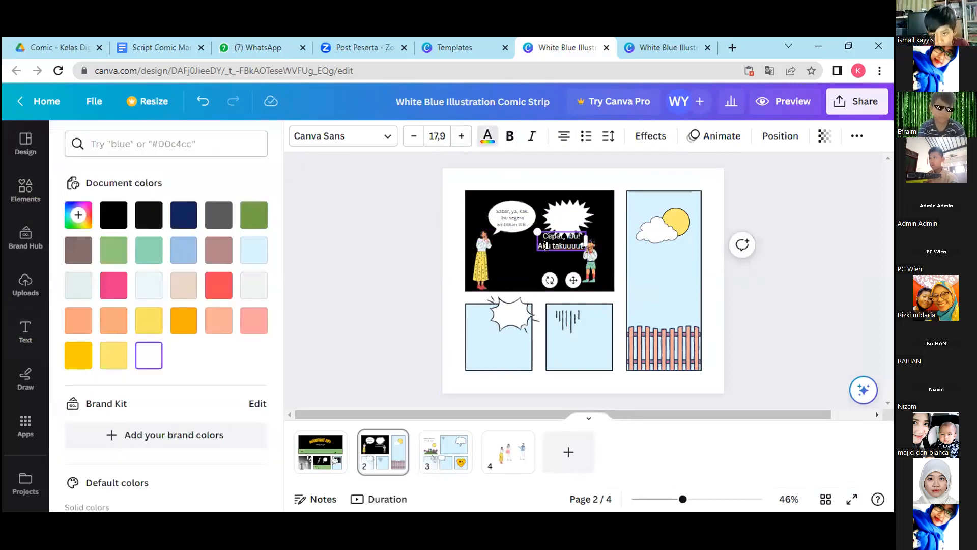
left_click(113, 214)
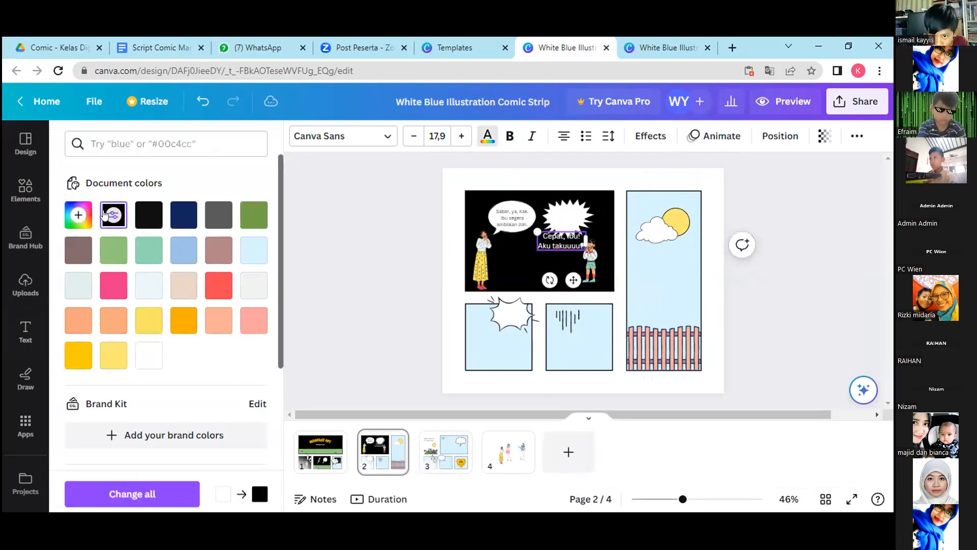
left_click(493, 149)
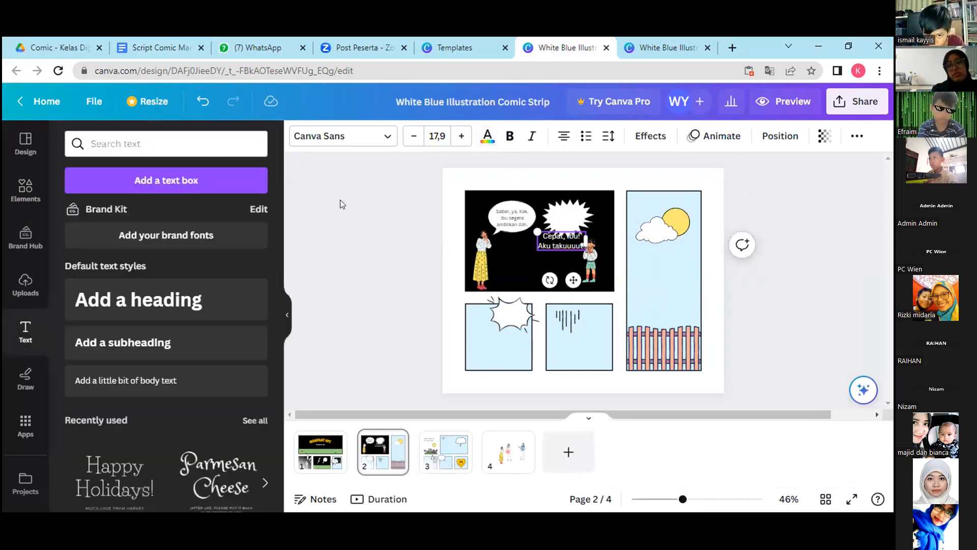
left_click(392, 255)
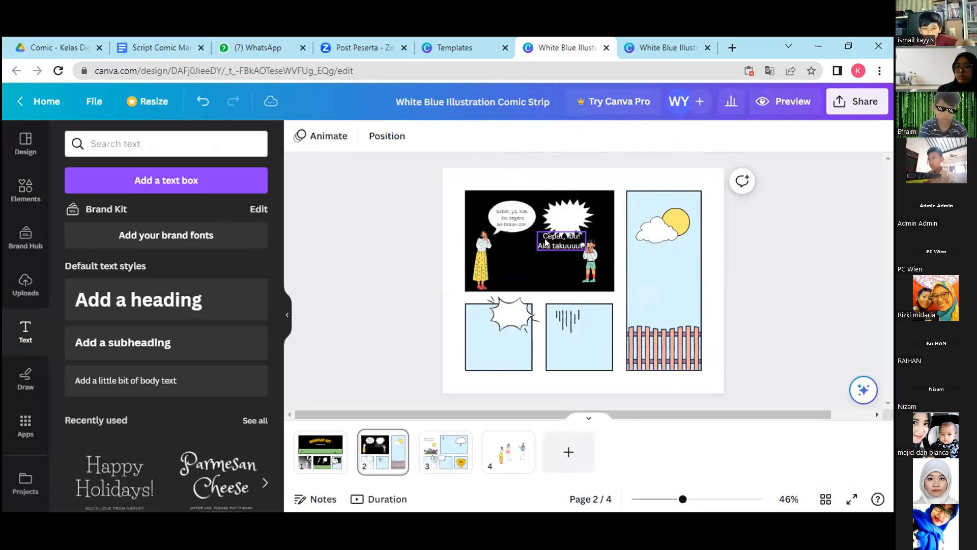
left_click(550, 240)
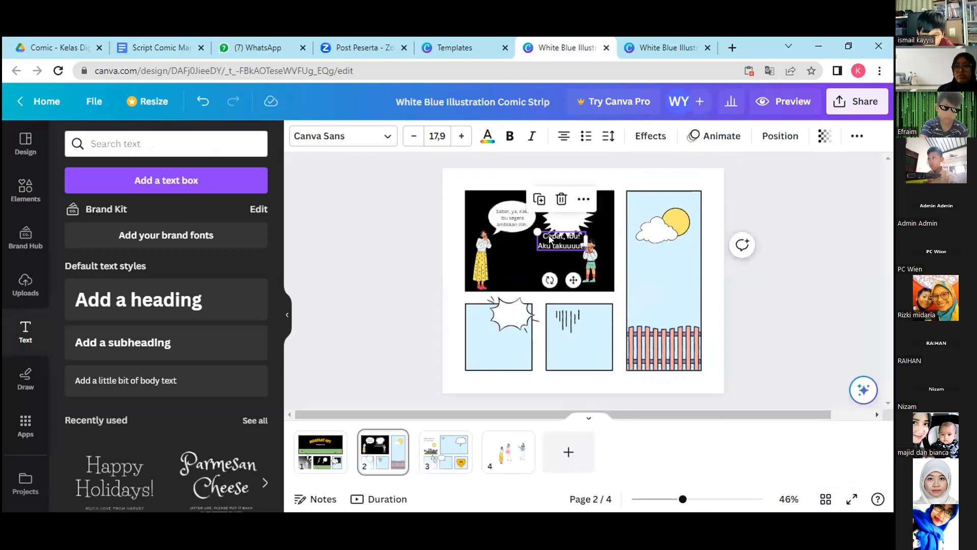
left_click(490, 144)
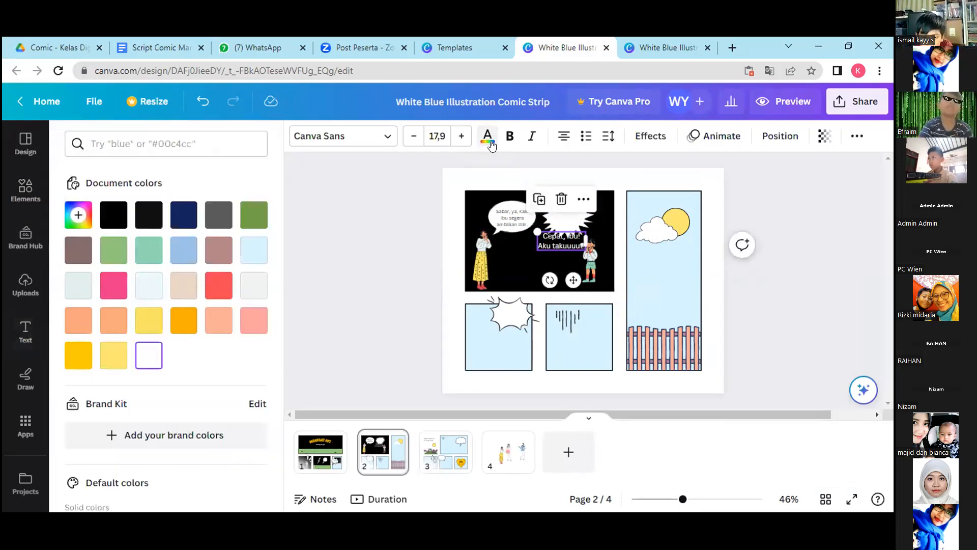
left_click(113, 215)
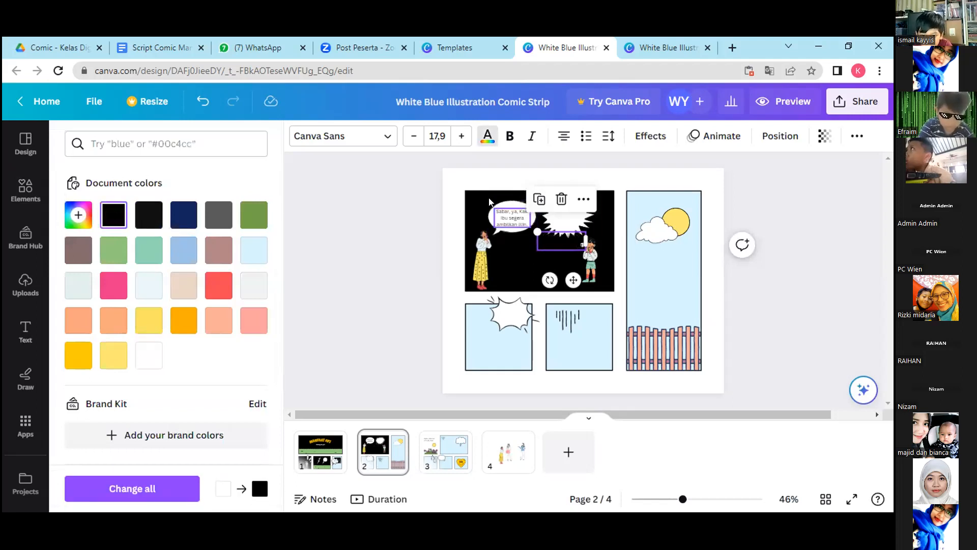
Move the black dialogue text into the burst bubble, shrink it to size 10.9, and centre it there.
left_click_drag(573, 280, 576, 254)
left_click_drag(544, 209, 551, 212)
left_click_drag(580, 252, 574, 247)
left_click_drag(550, 209, 556, 211)
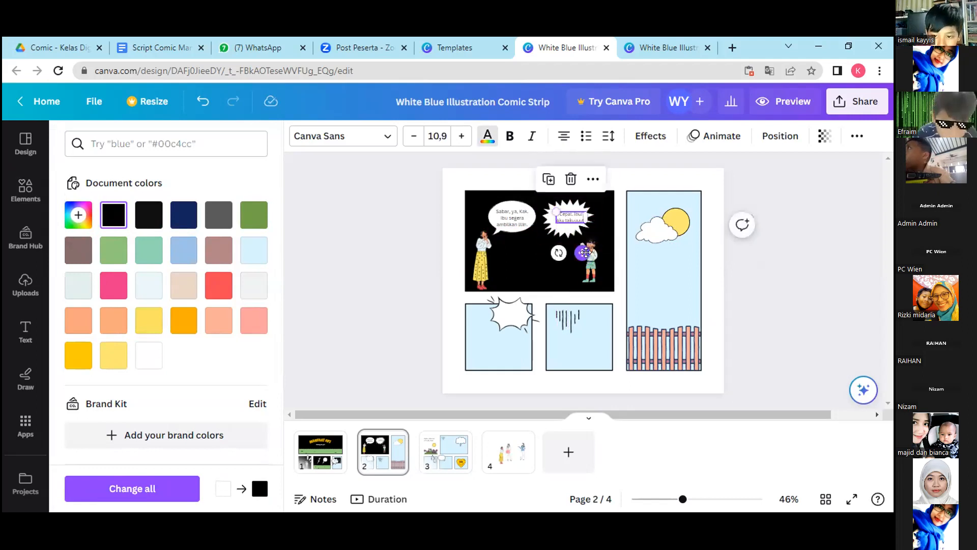
left_click_drag(581, 253, 575, 254)
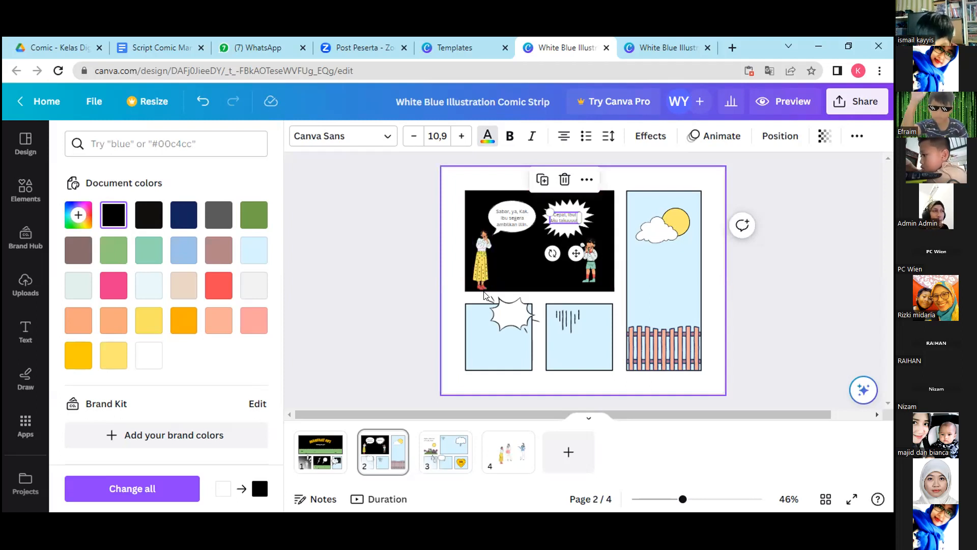
left_click(516, 278)
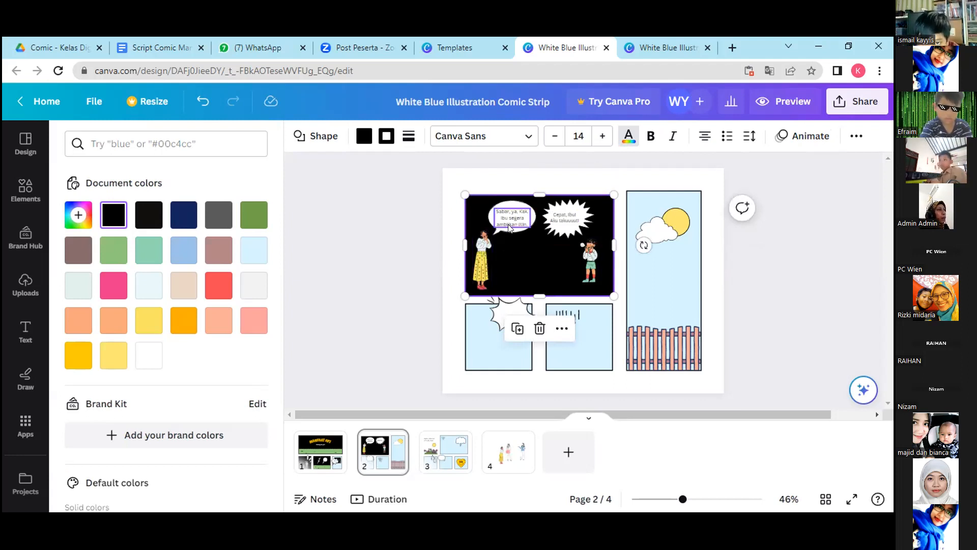
Check dialogue lines 4 and 5 for page 2 in the script document and return to the comic design.
left_click(141, 45)
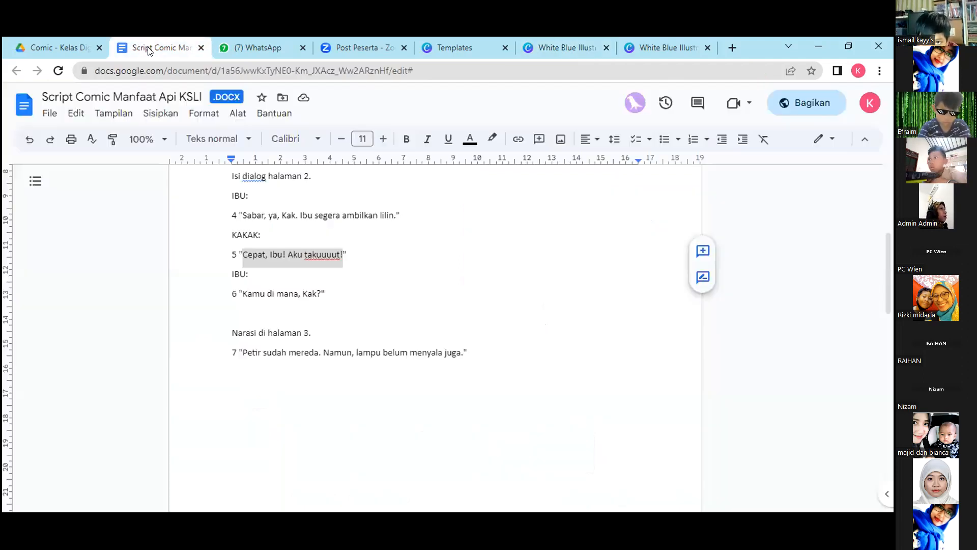
left_click(238, 213)
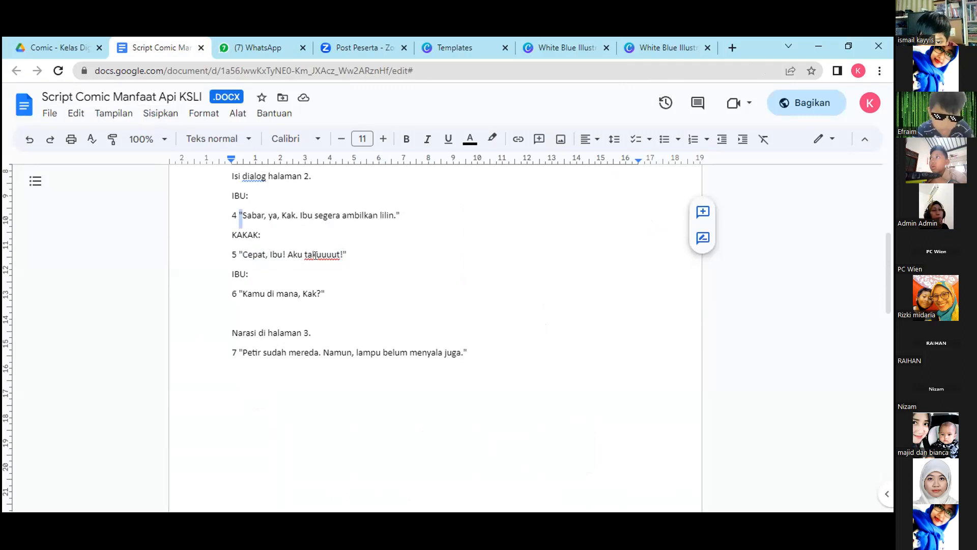
left_click_drag(229, 253, 236, 257)
left_click(265, 255)
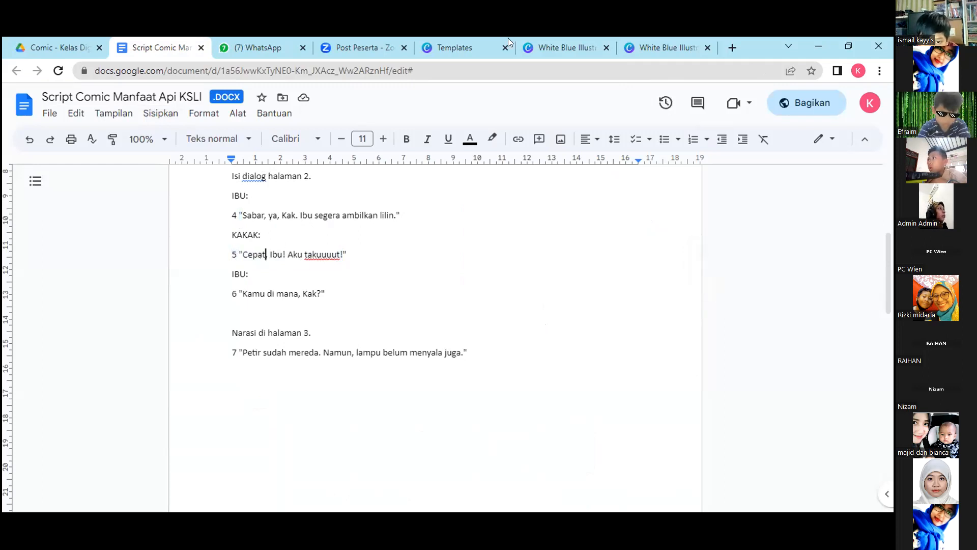
left_click(556, 38)
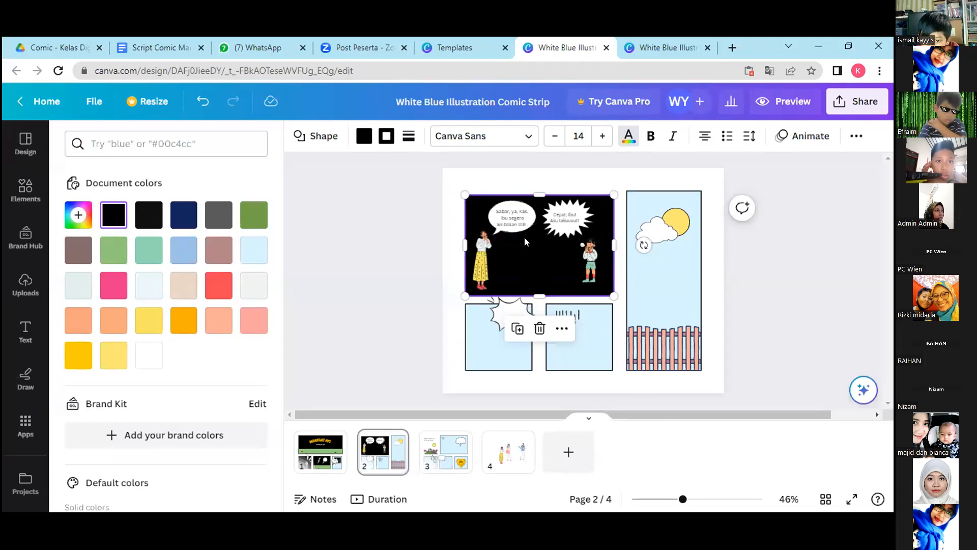
Duplicate the woman in the yellow skirt, move the copy into the lower-left light blue panel, and enlarge it.
left_click(475, 344)
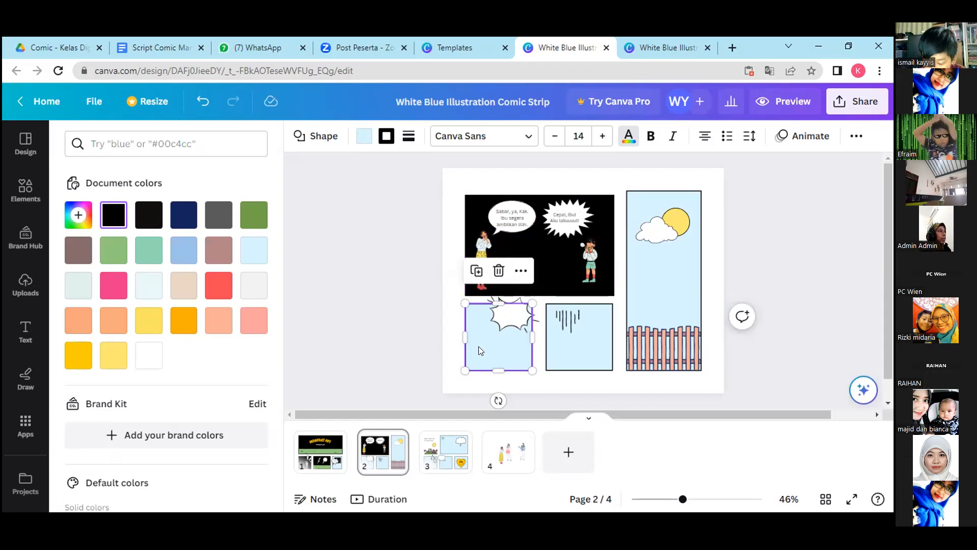
left_click(24, 190)
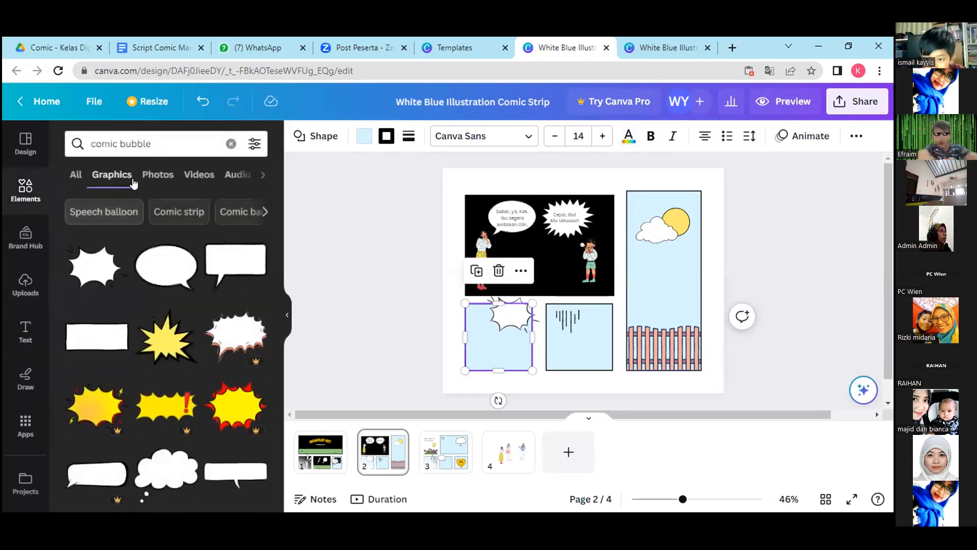
left_click(484, 238)
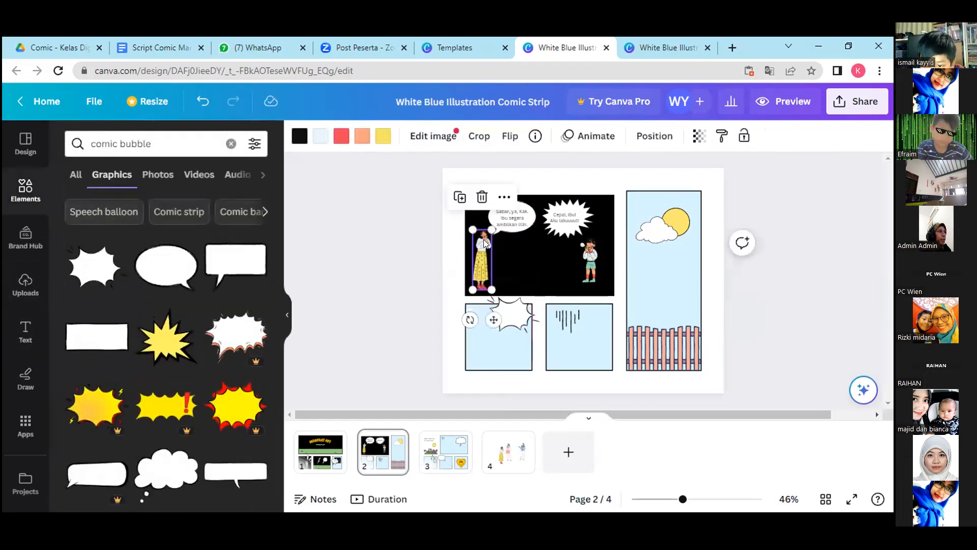
left_click(460, 198)
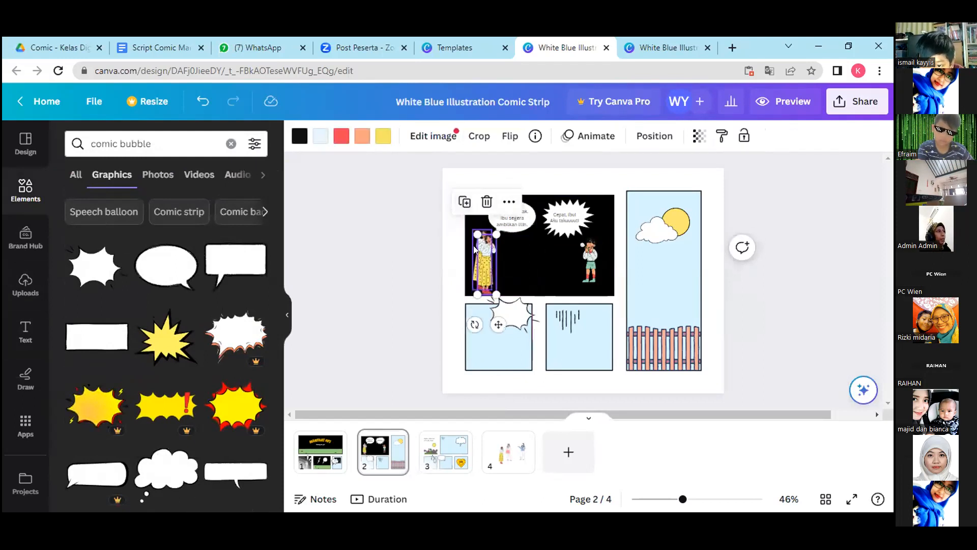
left_click_drag(486, 257, 476, 353)
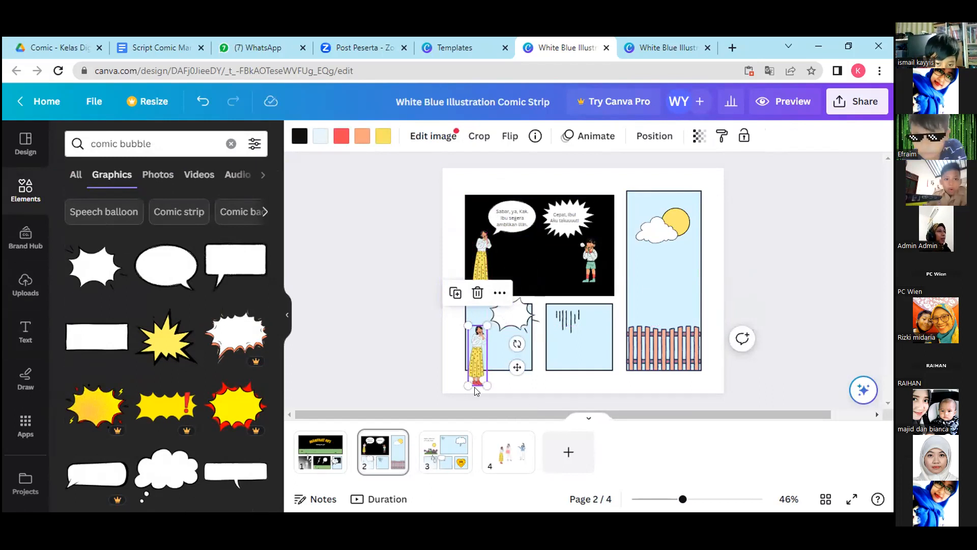
left_click_drag(479, 368, 479, 367)
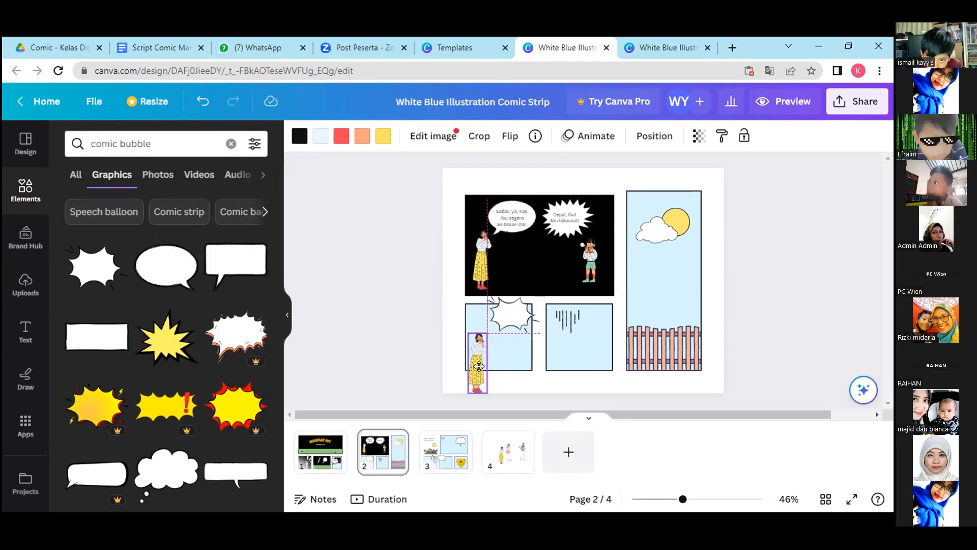
left_click_drag(479, 366, 479, 367)
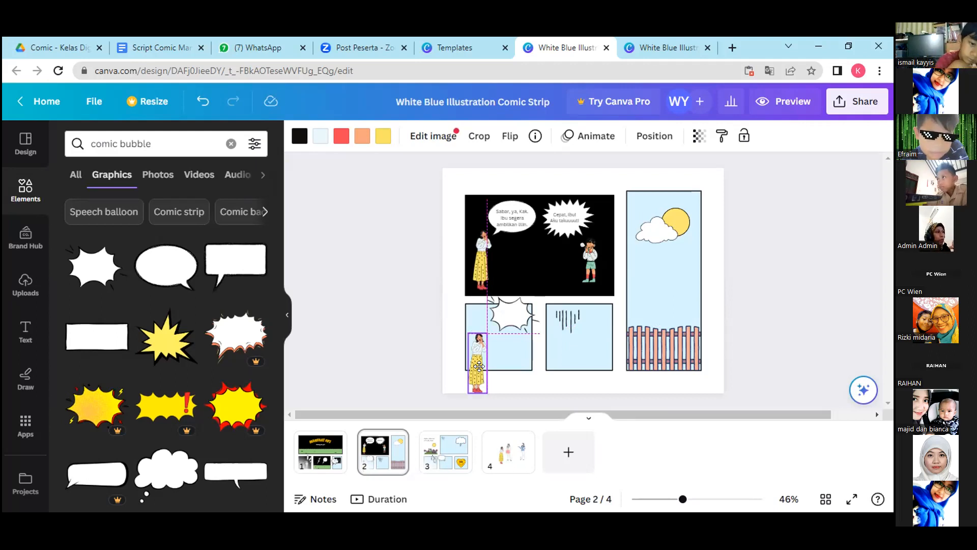
left_click_drag(479, 366, 479, 367)
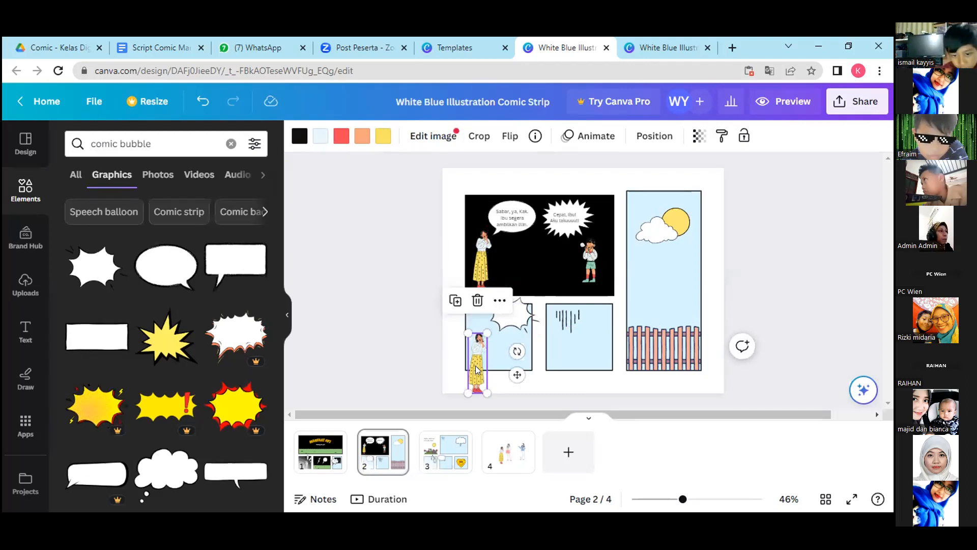
left_click_drag(488, 393, 483, 358)
left_click_drag(494, 397, 491, 390)
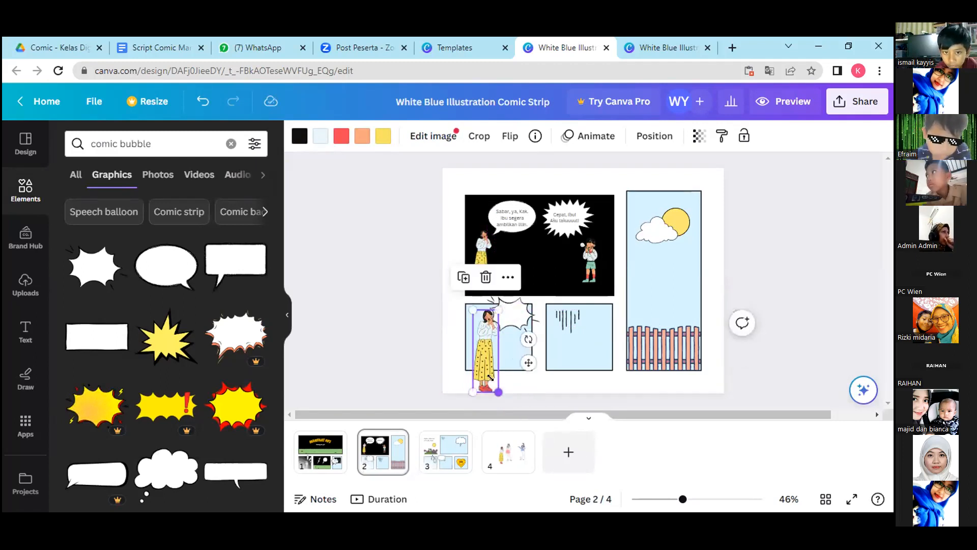
Crop the enlarged woman in the lower-left panel freeform from below so only her head and upper body remain.
left_click(508, 278)
left_click(819, 292)
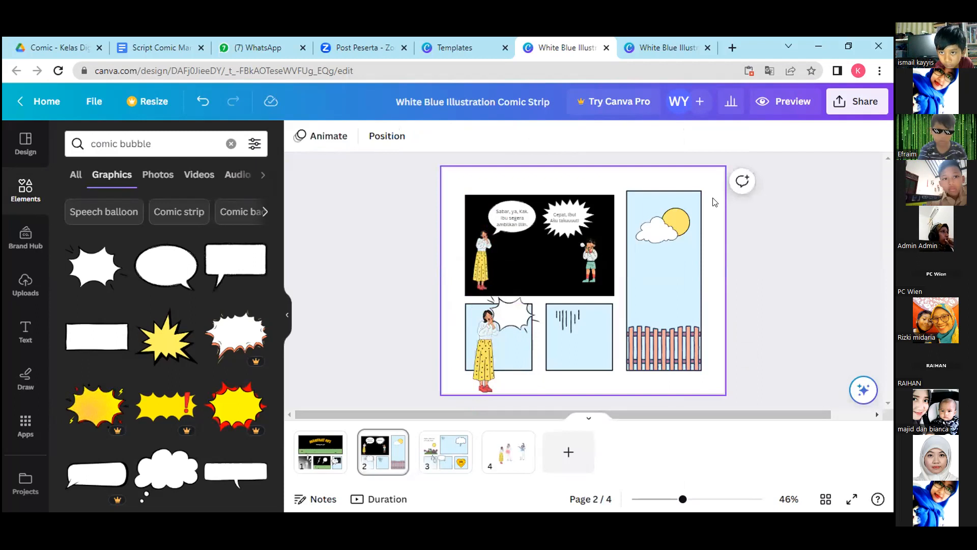
left_click(479, 368)
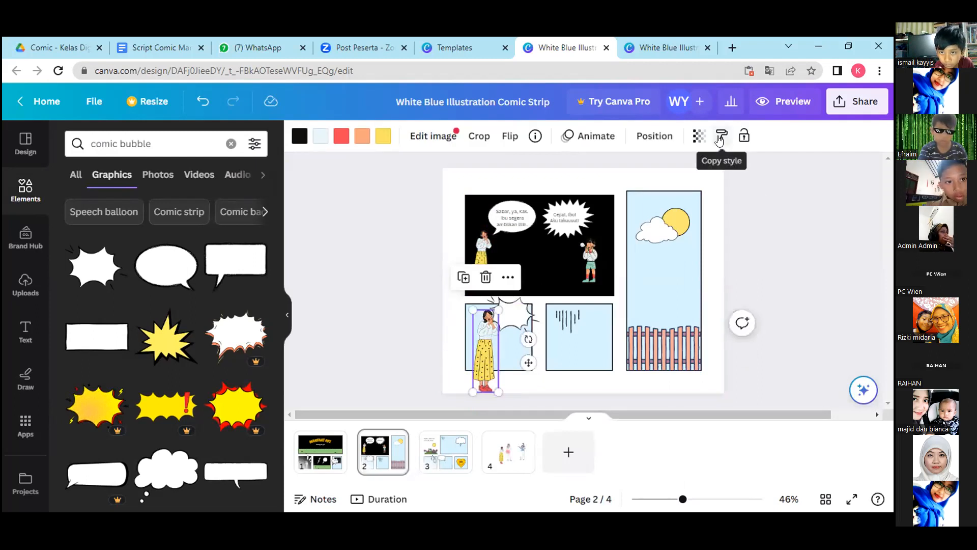
left_click(479, 138)
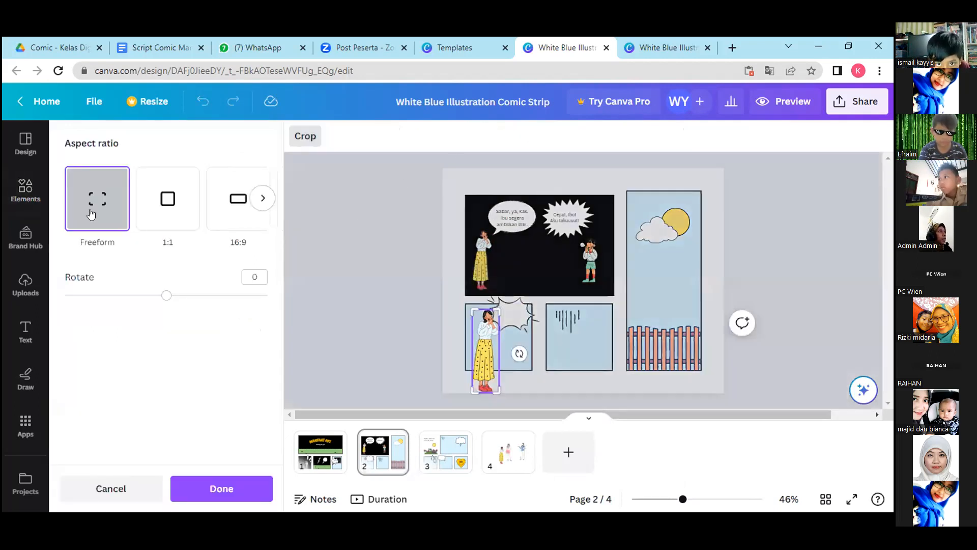
left_click_drag(493, 391, 485, 333)
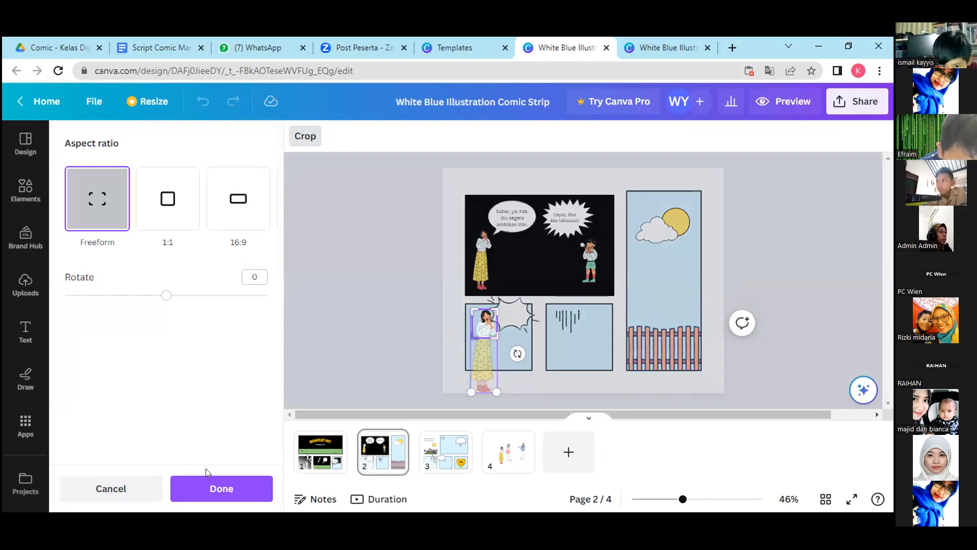
left_click(218, 490)
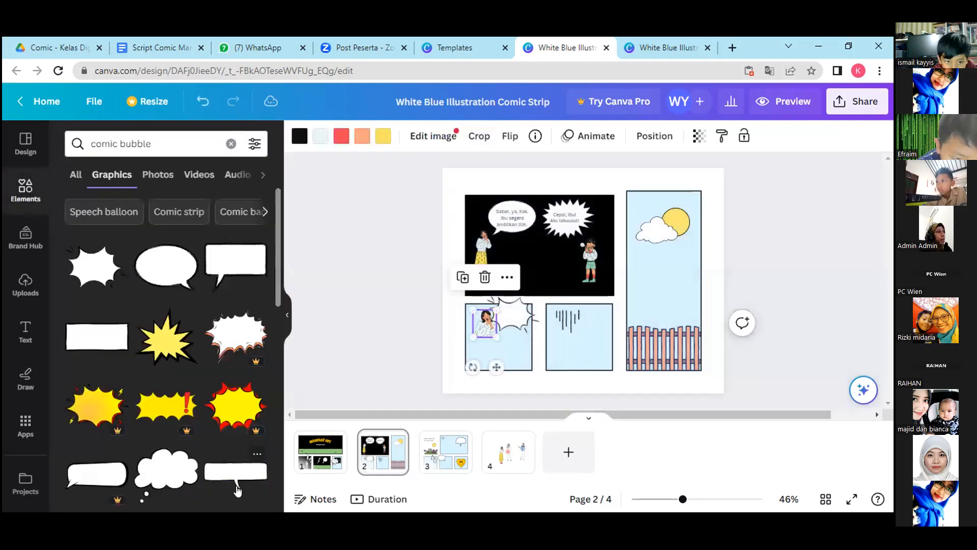
Move the cropped woman down to the lower-left panel's bottom edge and enlarge her slightly beneath the burst bubble.
left_click_drag(496, 367, 492, 398)
left_click_drag(498, 339, 504, 330)
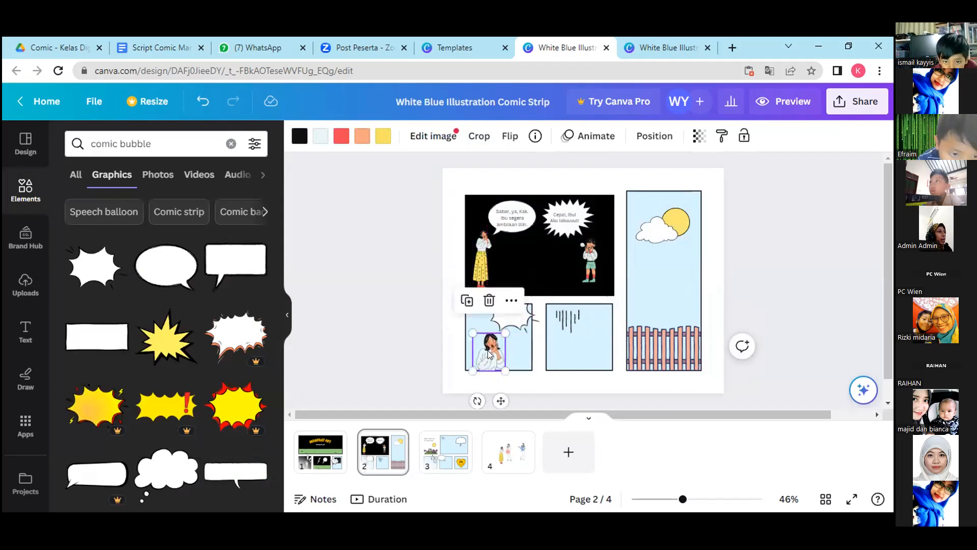
left_click(508, 388)
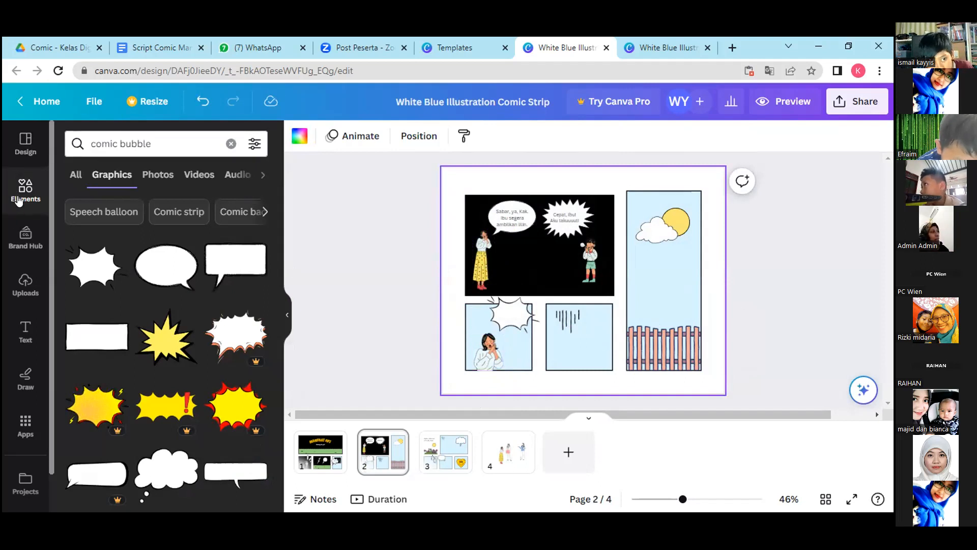
left_click(146, 138)
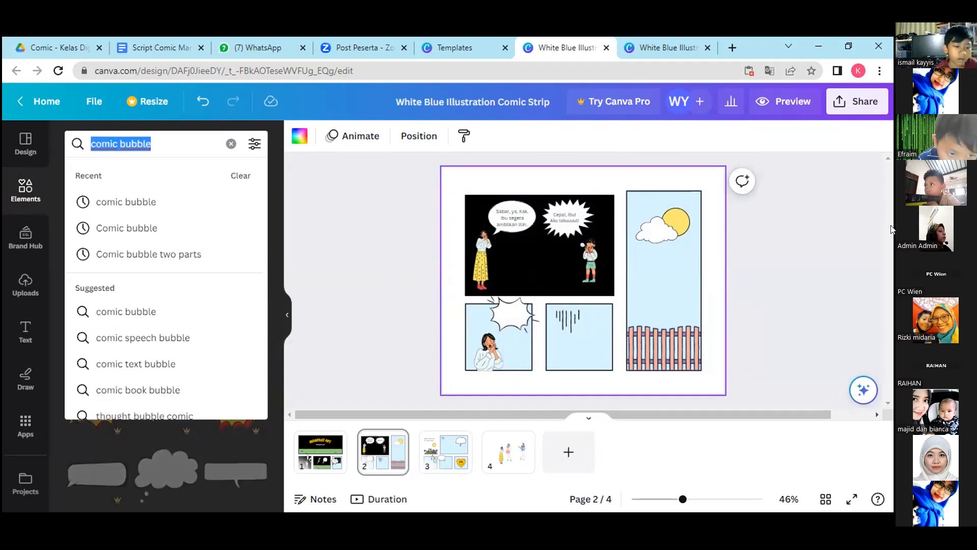
type("candle")
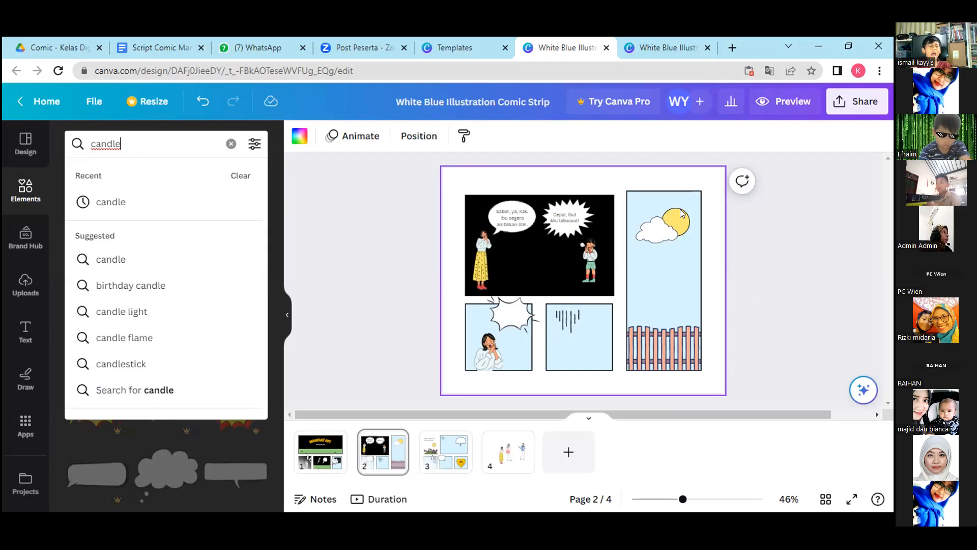
double_click(120, 143)
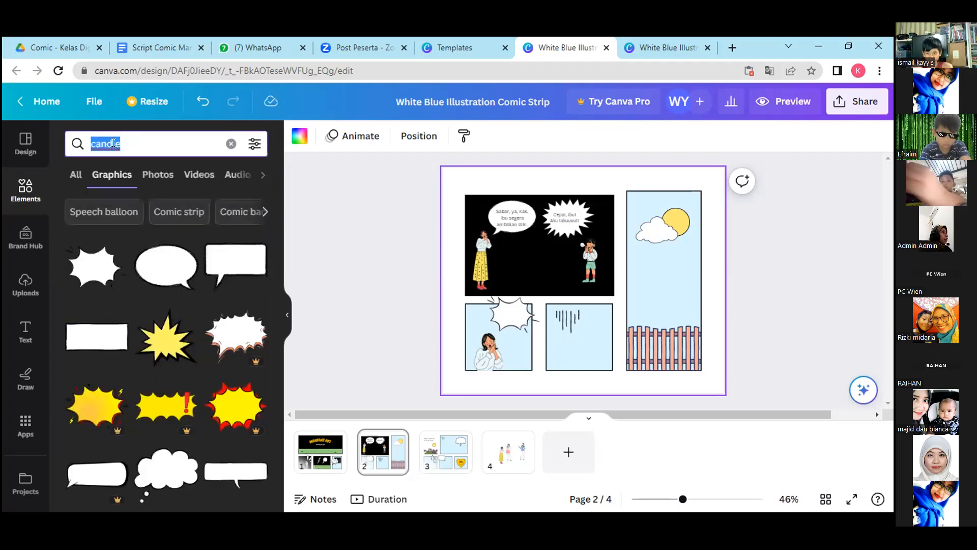
right_click(111, 143)
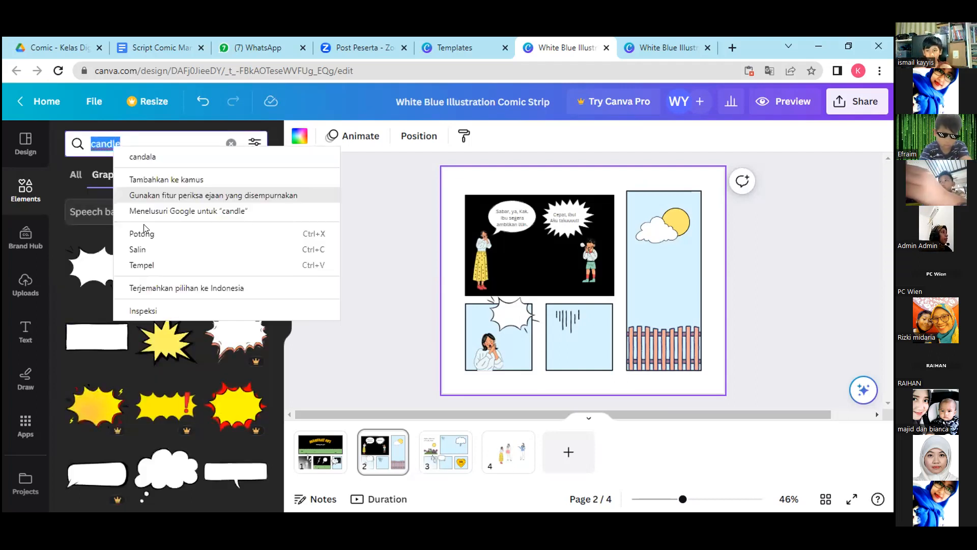
left_click(146, 250)
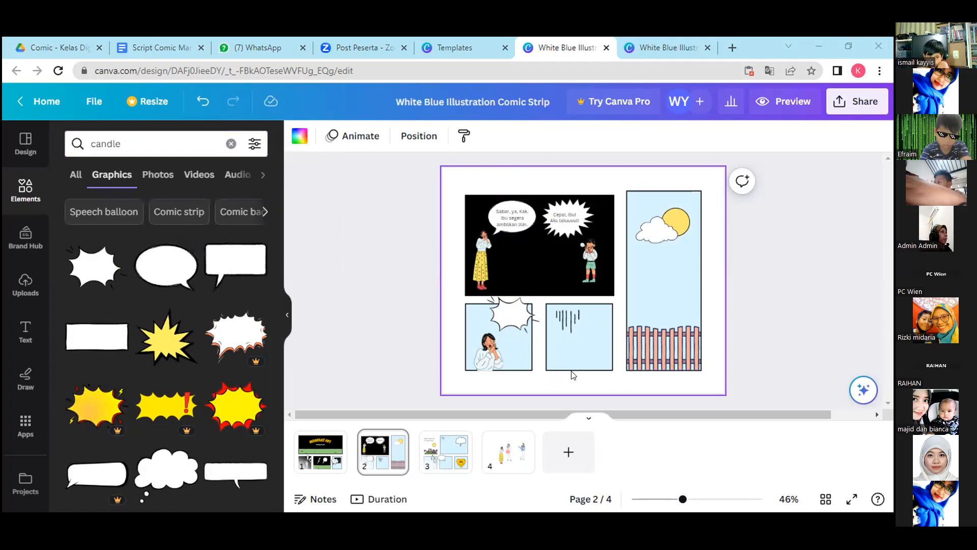
left_click(163, 137)
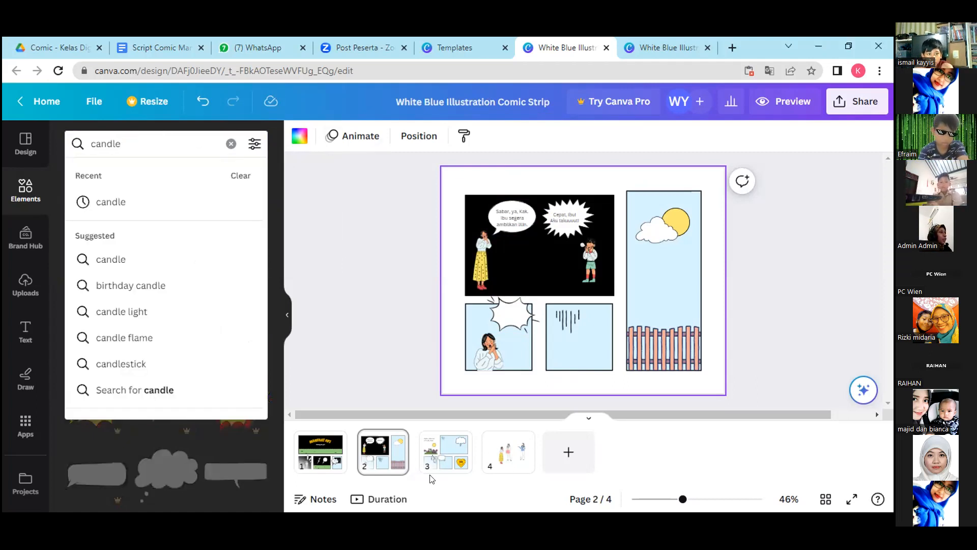
Search the elements for "candle" and place the single lit candle graphic, small, beside the woman in the lower-left panel.
left_click(47, 177)
left_click(145, 145)
type("ca")
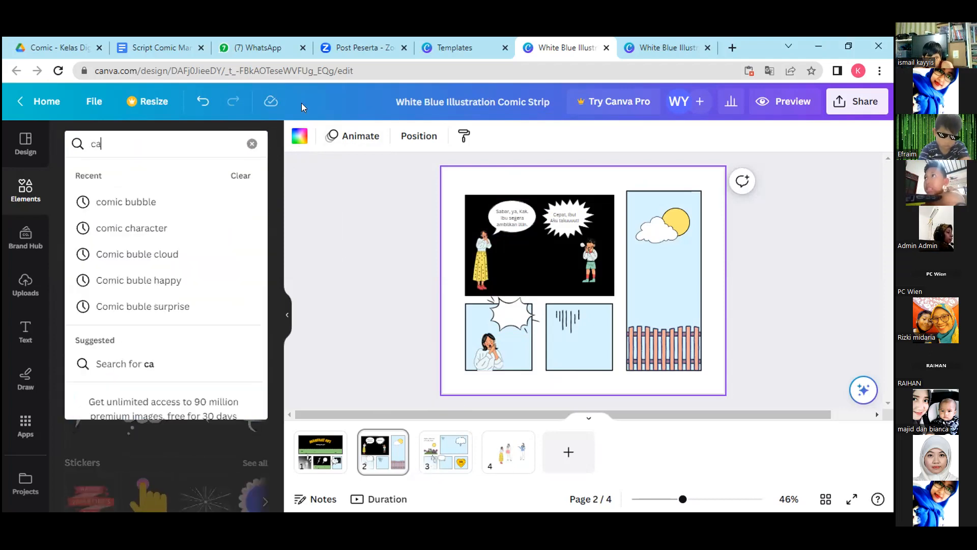
type("ndle")
key("Return")
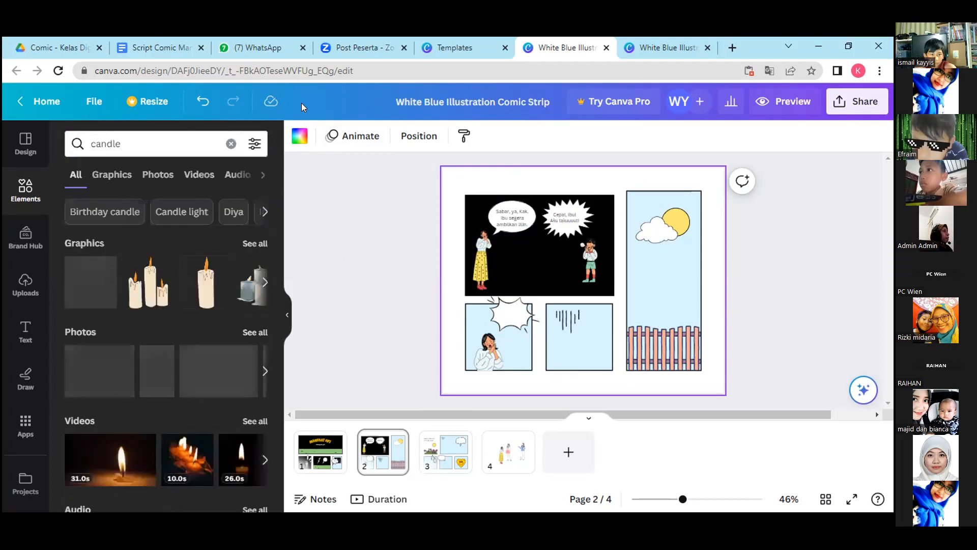
left_click(205, 284)
left_click_drag(589, 309, 510, 351)
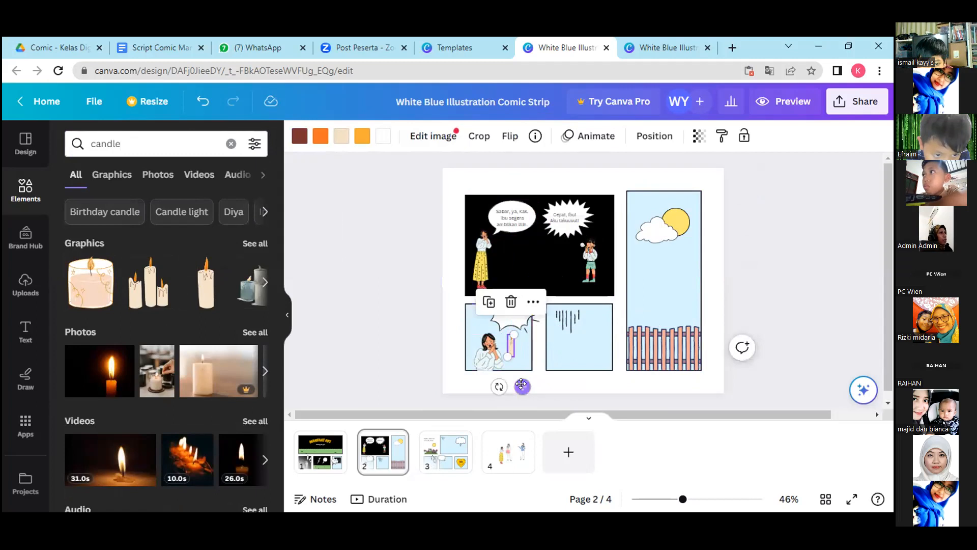
left_click_drag(521, 384, 519, 394)
left_click(516, 391)
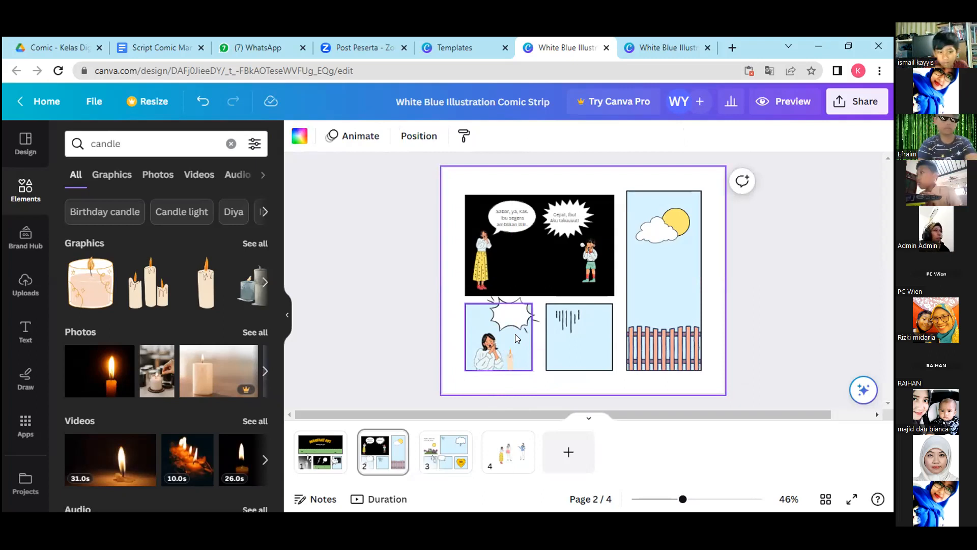
Fill the lower-left panel background with the yellow-to-orange linear gradient #ffde59, #ff914d.
left_click(515, 333)
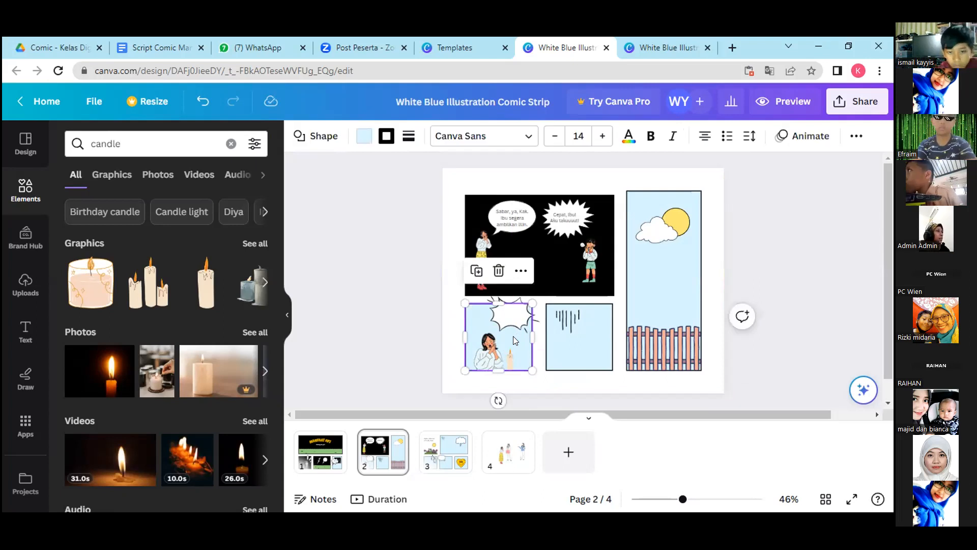
left_click(364, 137)
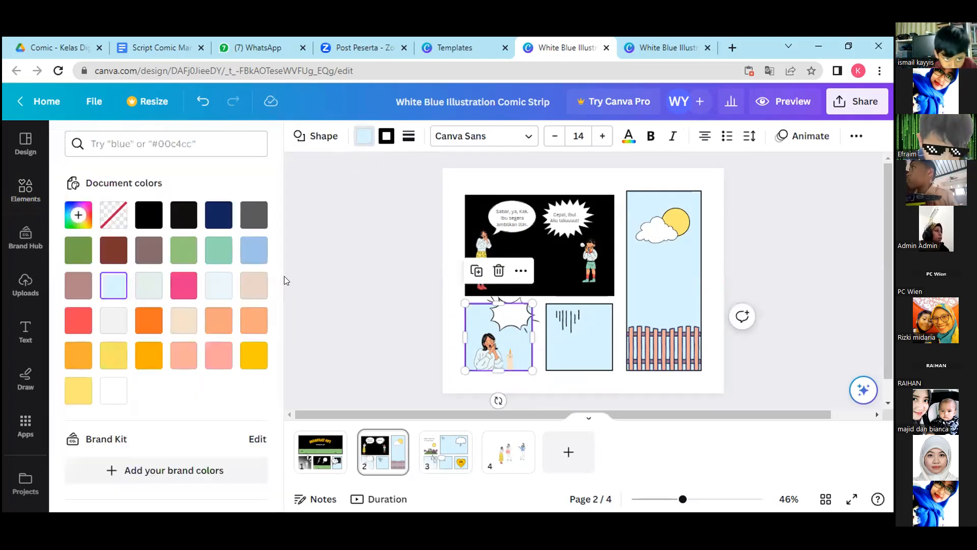
left_click_drag(278, 279, 294, 240)
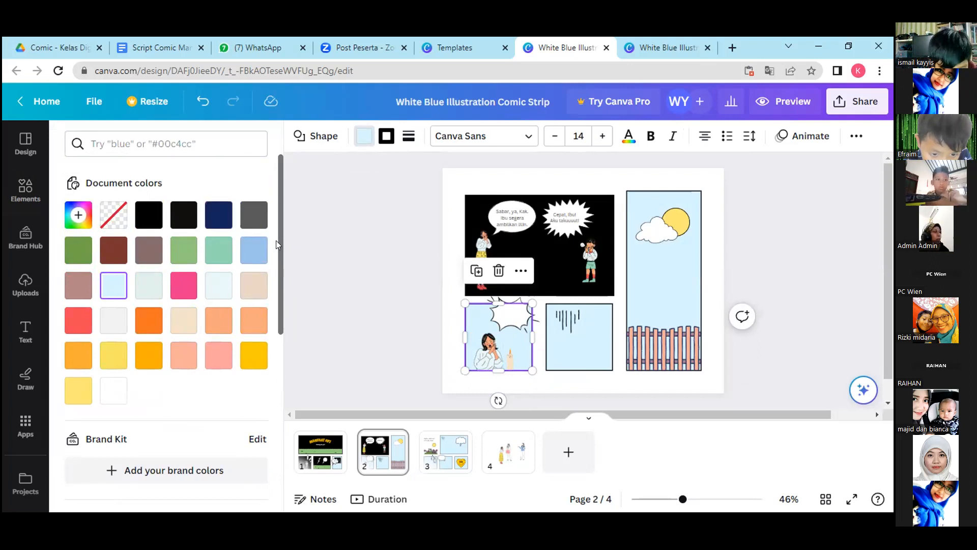
left_click_drag(279, 246, 249, 459)
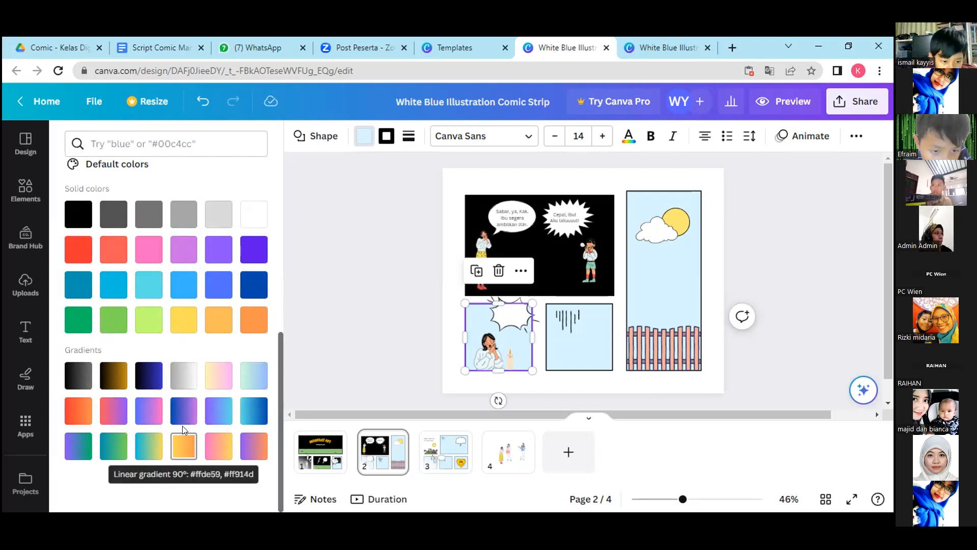
left_click(179, 454)
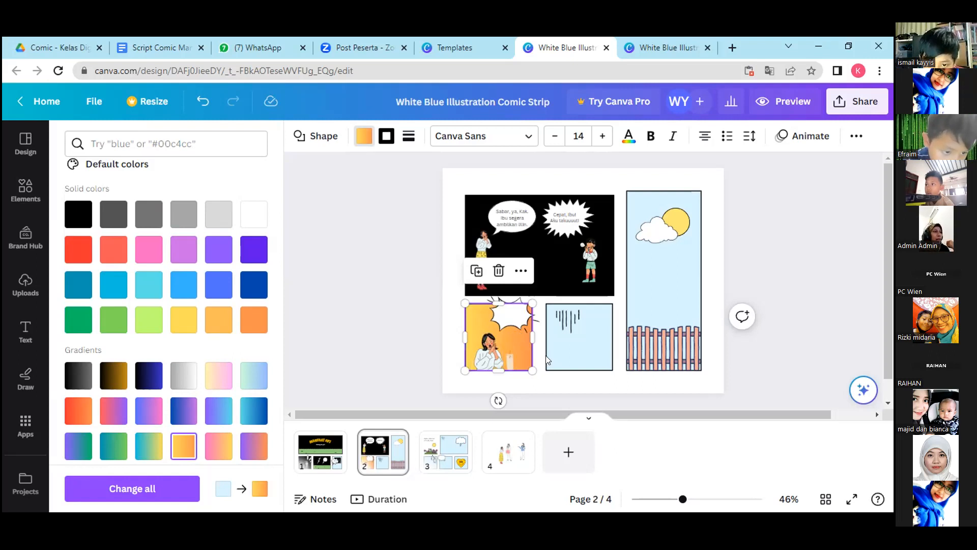
left_click(512, 326)
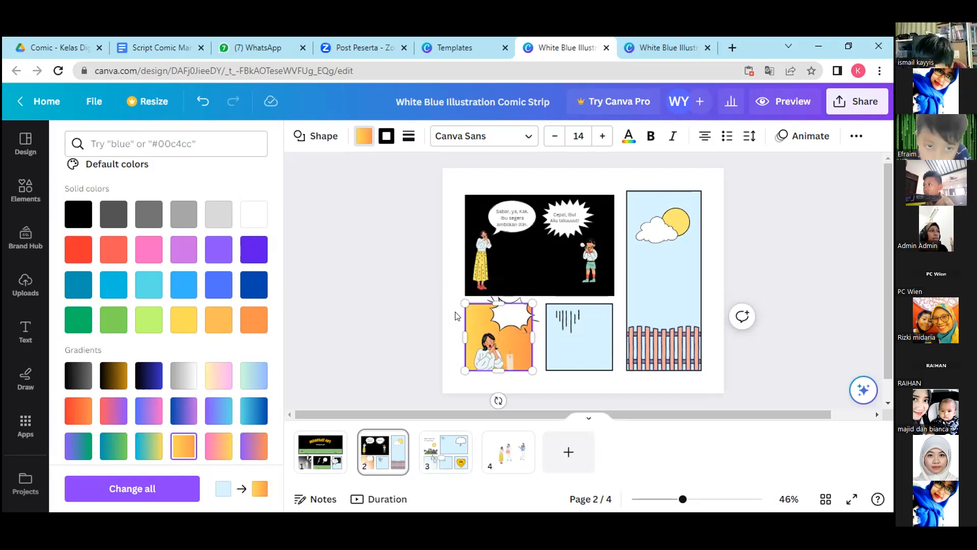
left_click(448, 289)
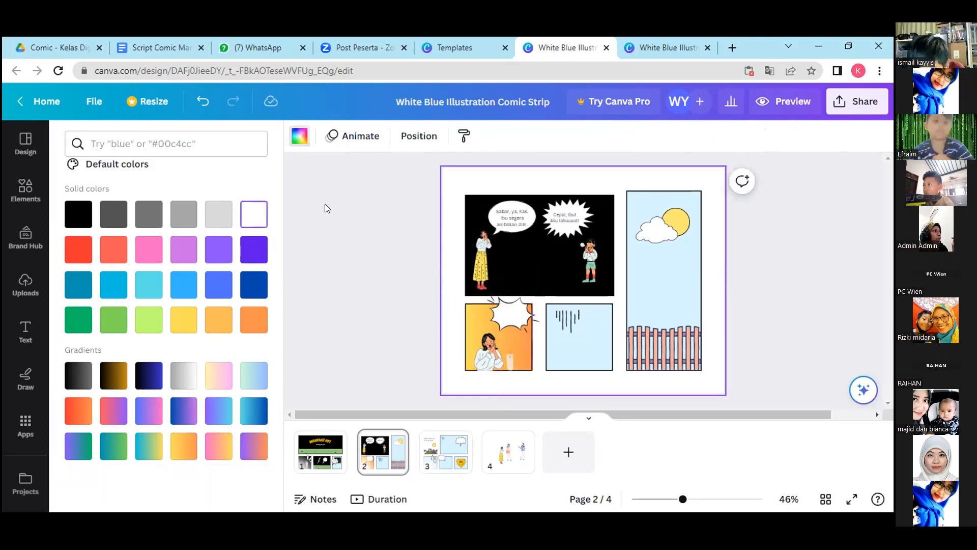
Copy dialogue line 6, "Kamu di mana, Kak?", from the script document and return to the comic design.
left_click(157, 42)
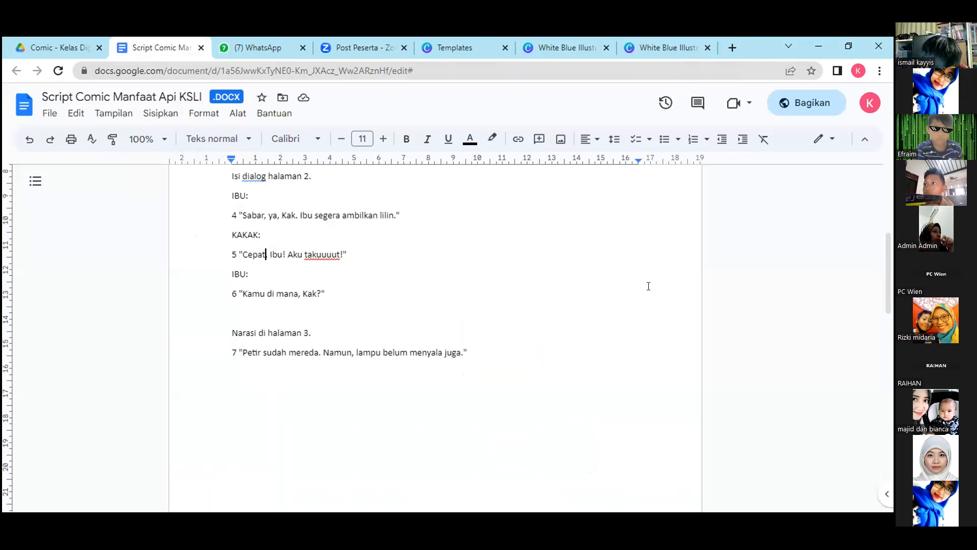
type(",")
left_click_drag(240, 294, 319, 294)
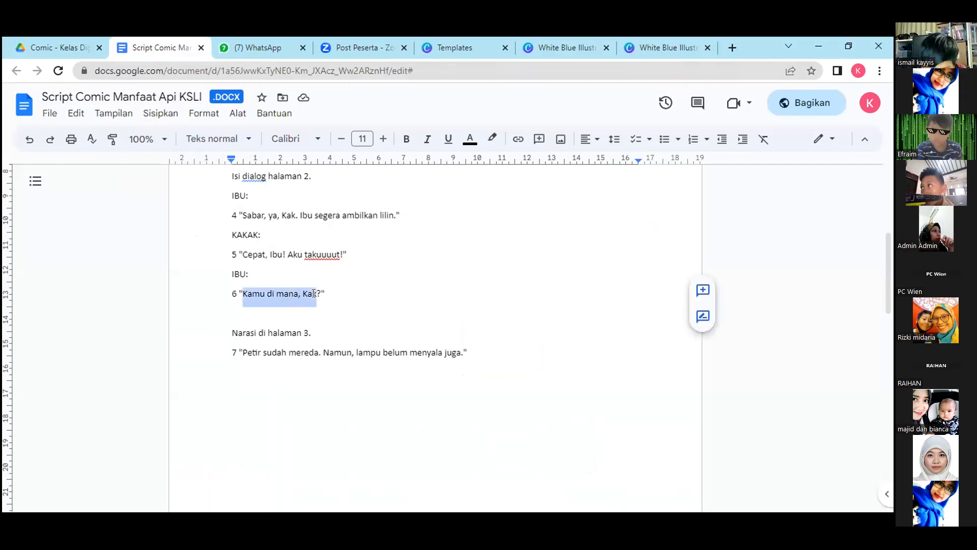
right_click(288, 293)
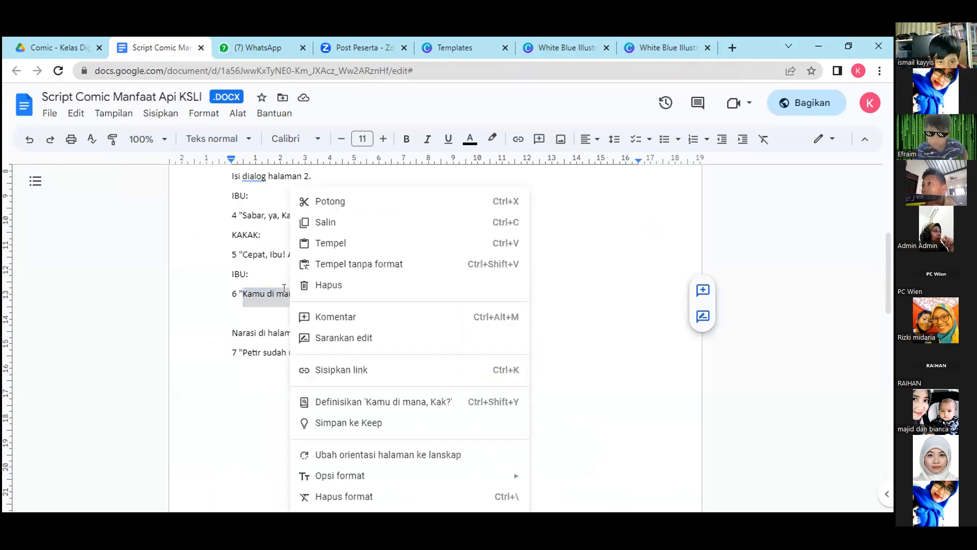
left_click(324, 224)
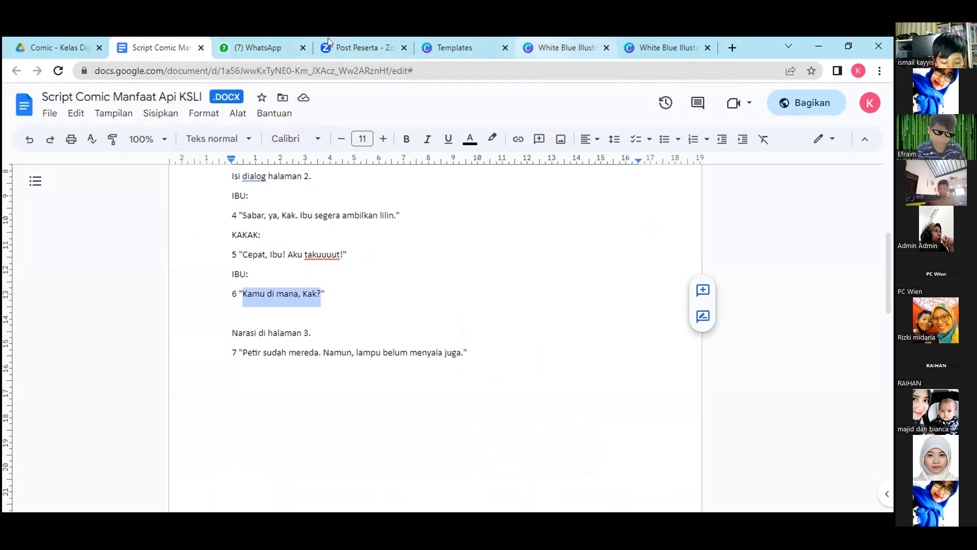
left_click(565, 47)
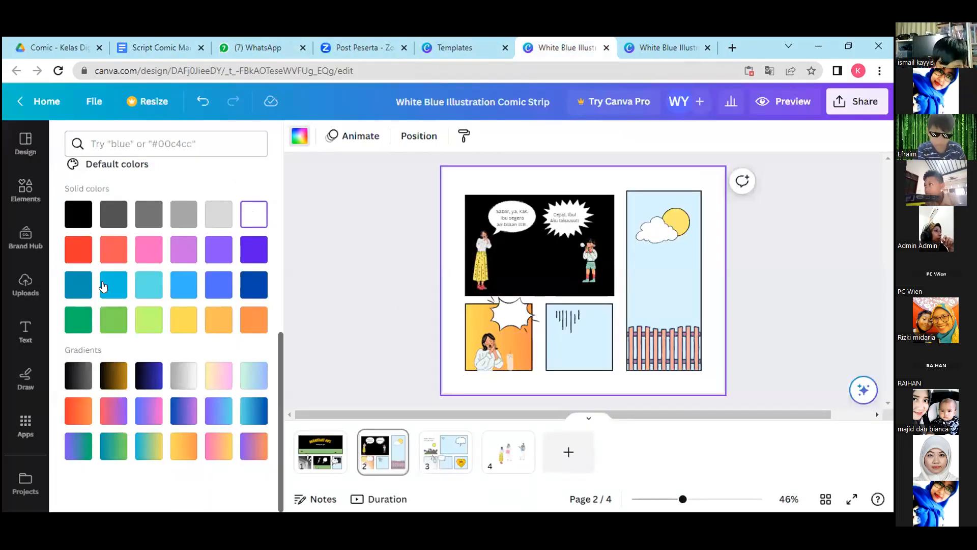
Duplicate the oval bubble's text, move the copy into the orange panel's burst bubble, and replace its wording with "Kamu di mana, Kak?".
left_click(26, 330)
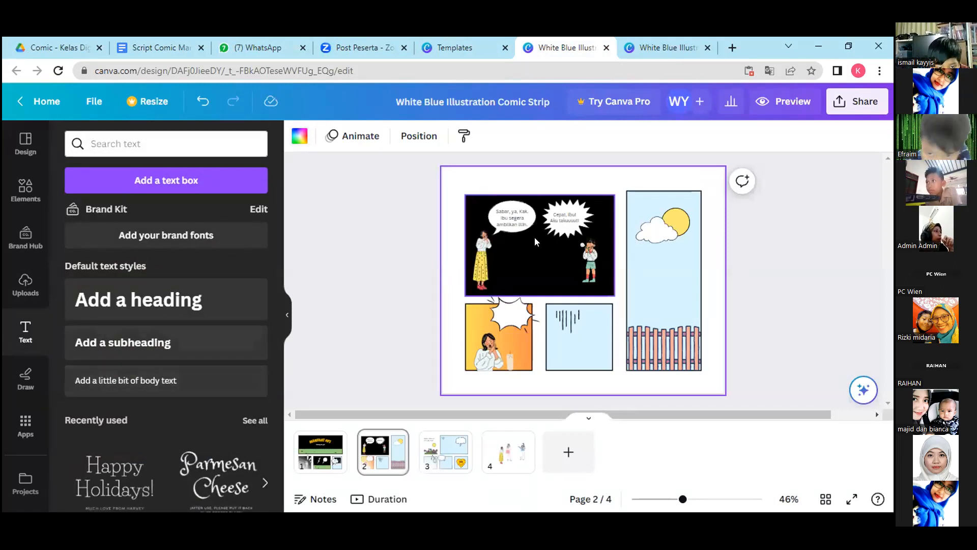
left_click(517, 228)
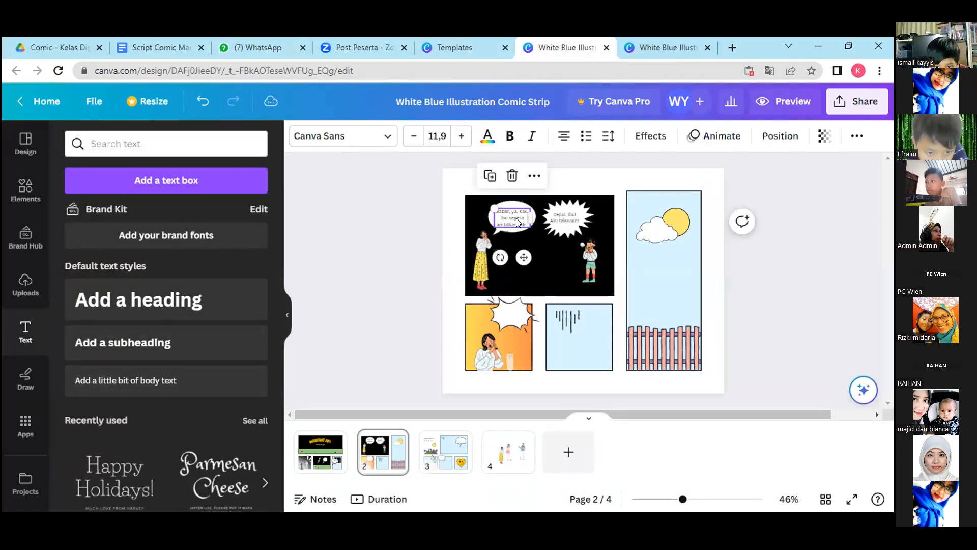
left_click(493, 180)
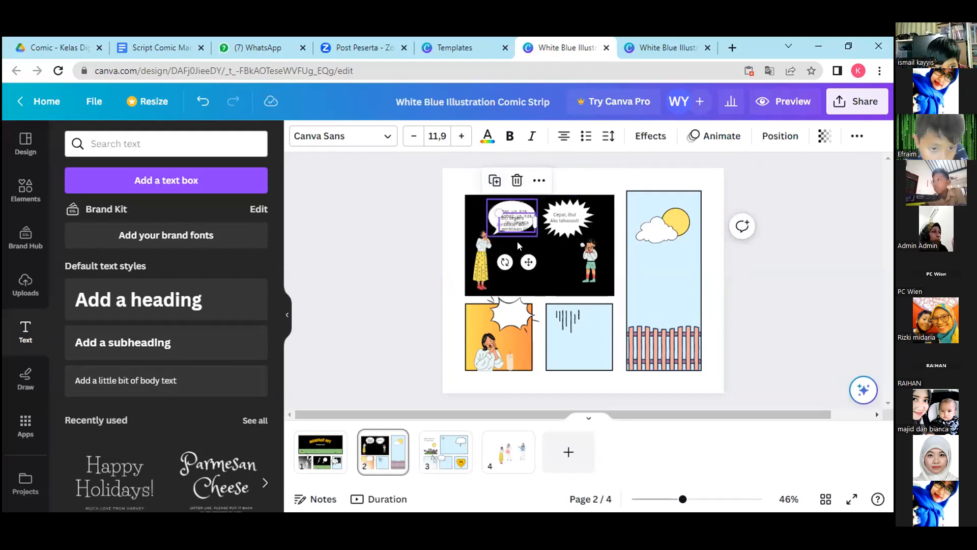
left_click_drag(524, 255, 515, 349)
double_click(509, 312)
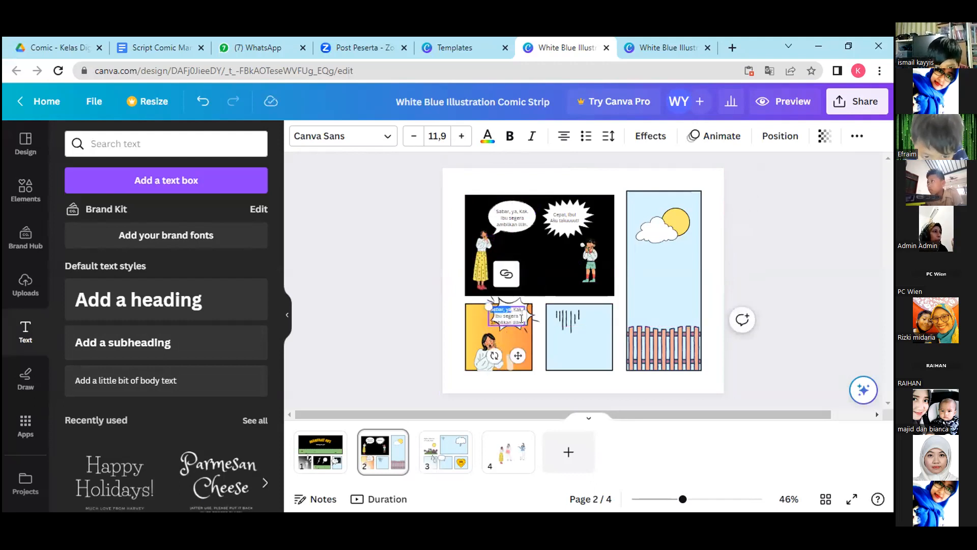
triple_click(513, 315)
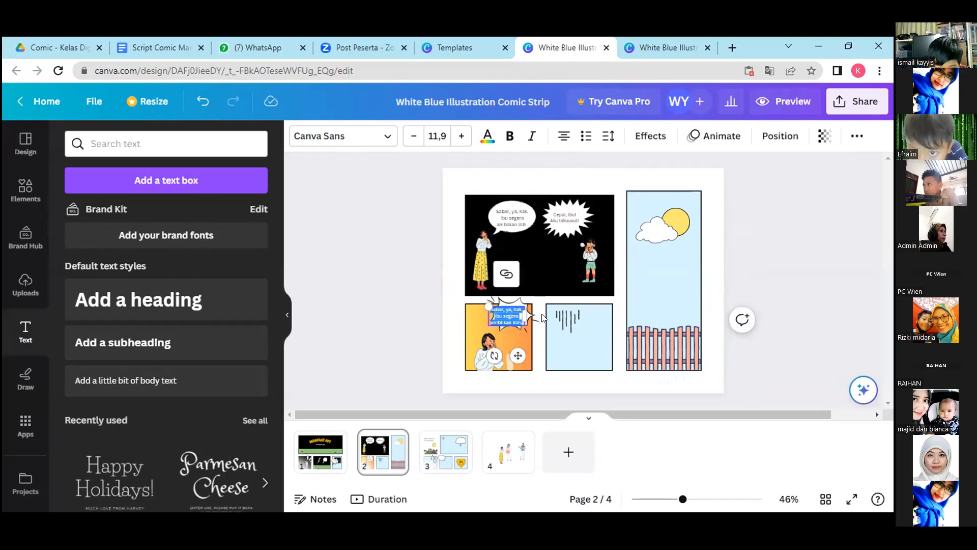
key("ctrl+v")
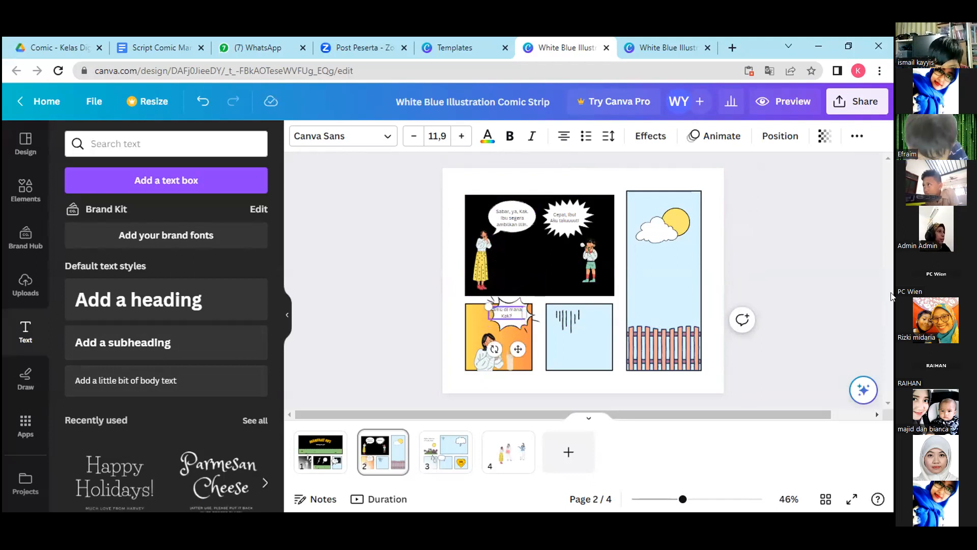
Shrink the "Kamu di mana, Kak?" text to size 8,5, move it off the burst bubble, and delete that bubble.
left_click_drag(484, 303, 496, 307)
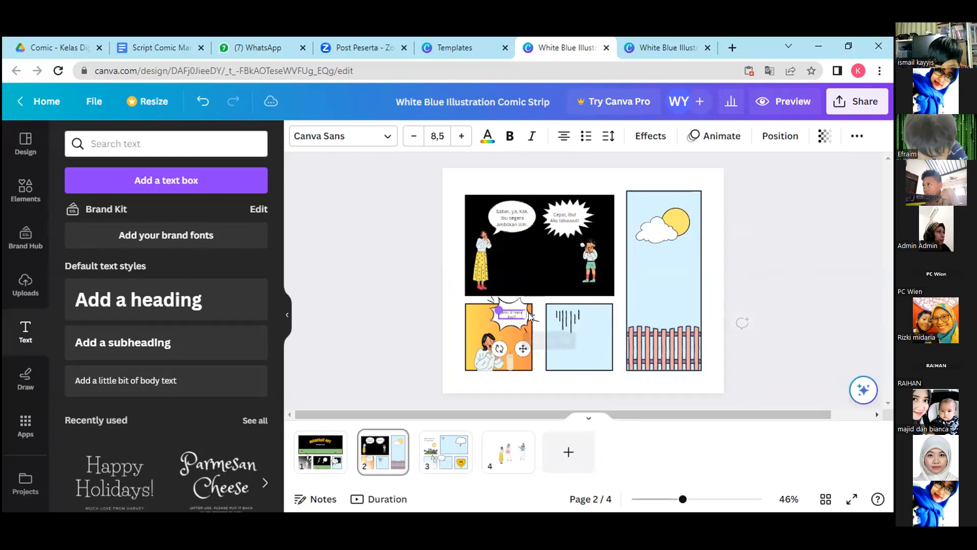
left_click_drag(519, 348, 526, 373)
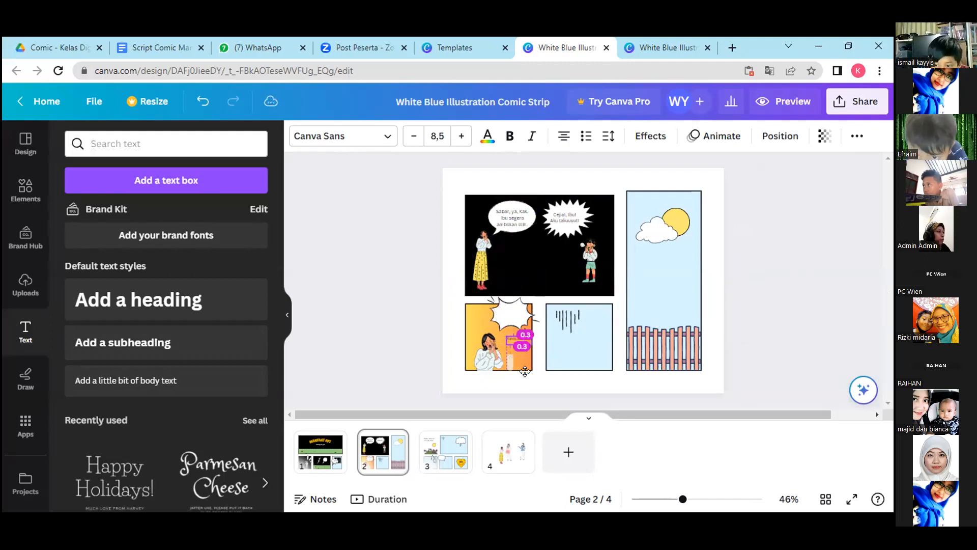
left_click(512, 314)
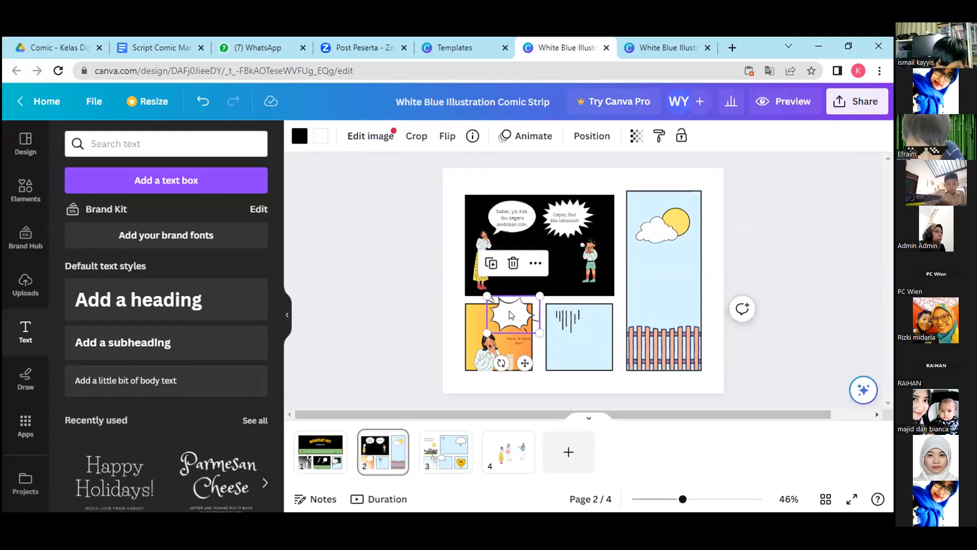
key("Delete")
Duplicate the black panel's oval speech bubble into the orange panel and position the "Kamu di mana, Kak?" text over the copy.
left_click(516, 209)
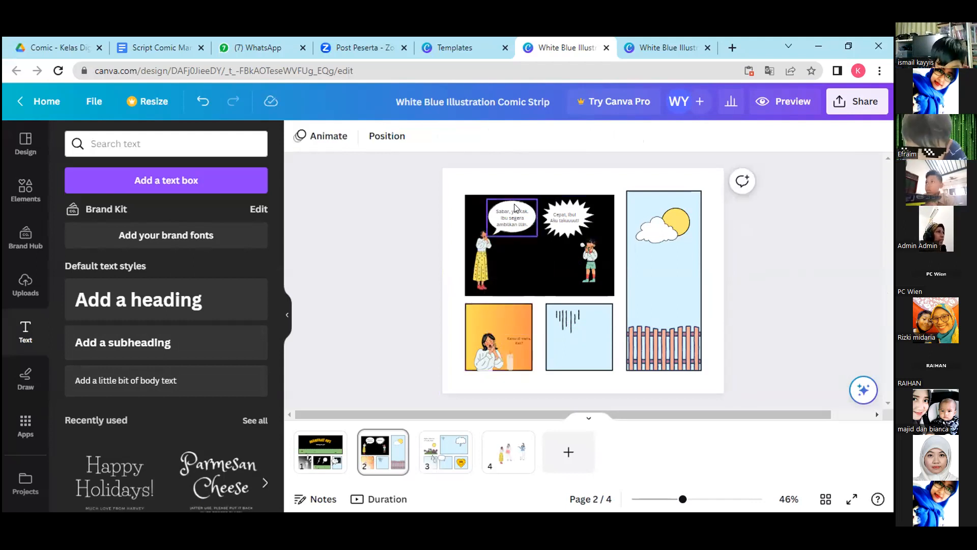
key("Delete")
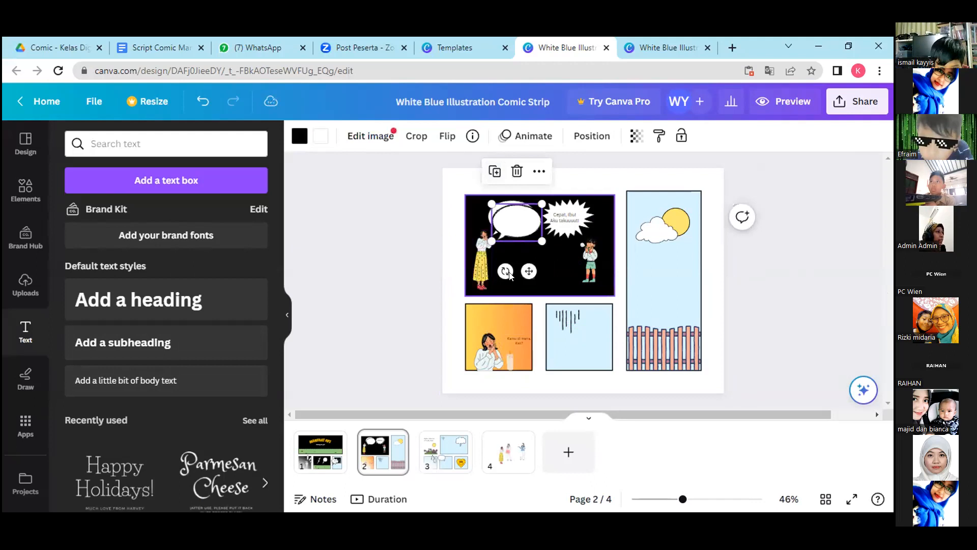
left_click_drag(527, 265, 533, 348)
left_click(520, 341)
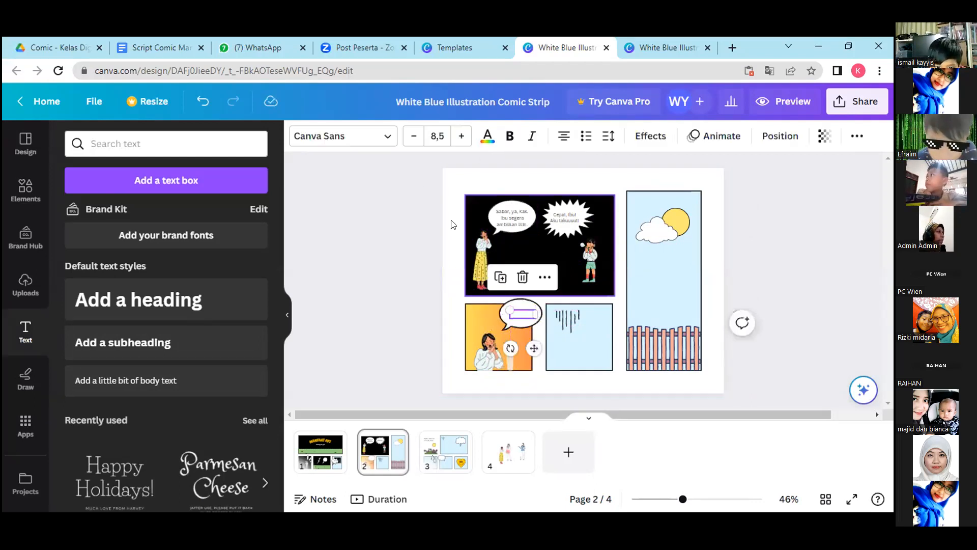
Recolour the "Kamu di mana, Kak?" text to the near-black document colour.
left_click(488, 136)
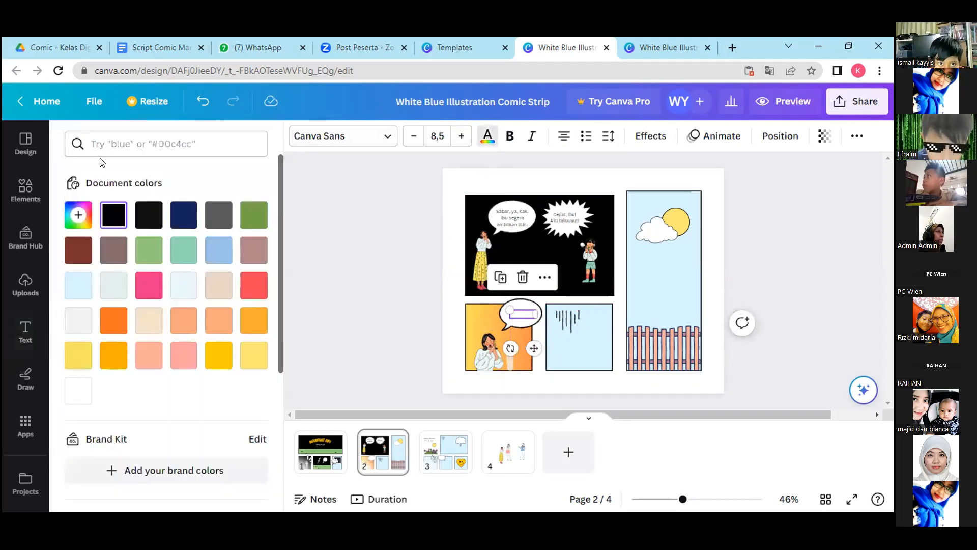
left_click(84, 216)
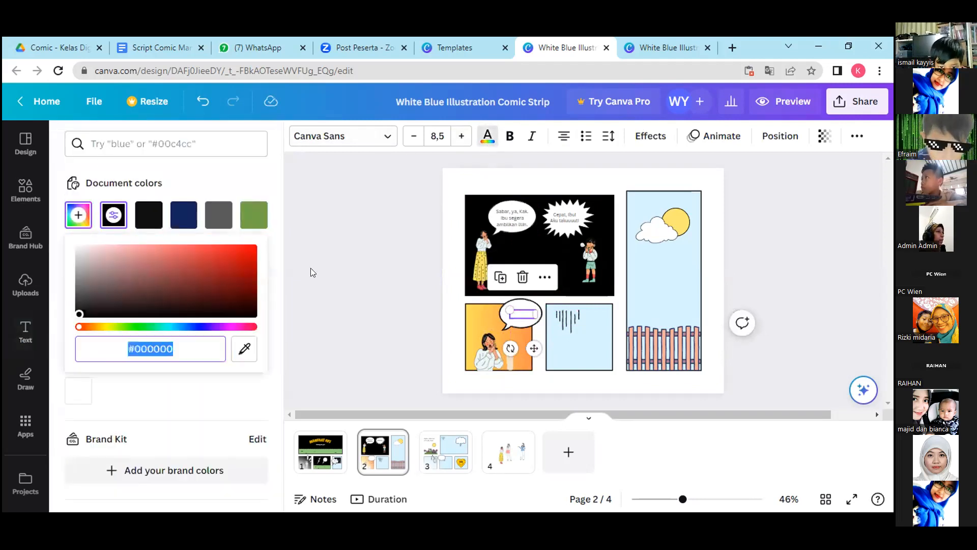
left_click(153, 215)
left_click(316, 254)
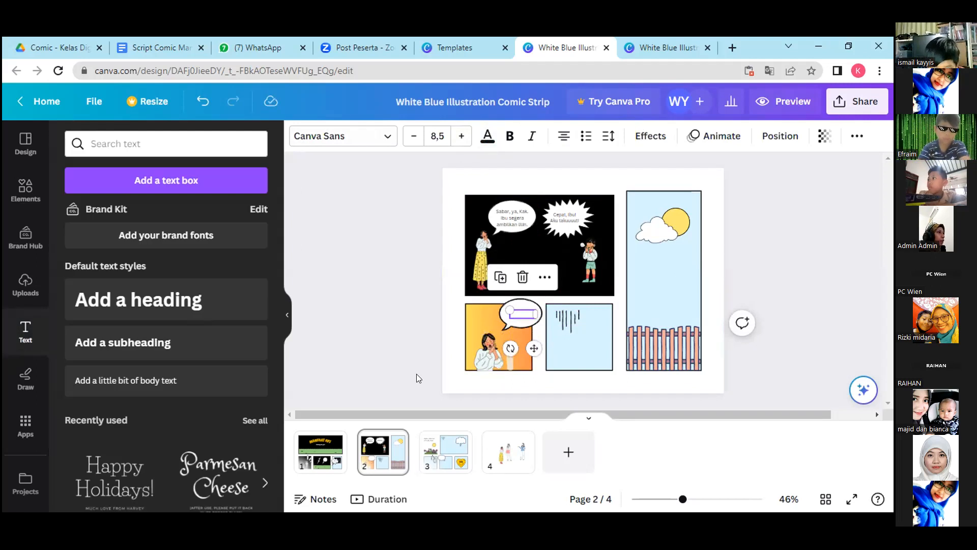
left_click(436, 343)
Move the oval bubble aside, duplicate the hidden text so it sits in front, place the copy in the bubble, and delete the original.
left_click(521, 315)
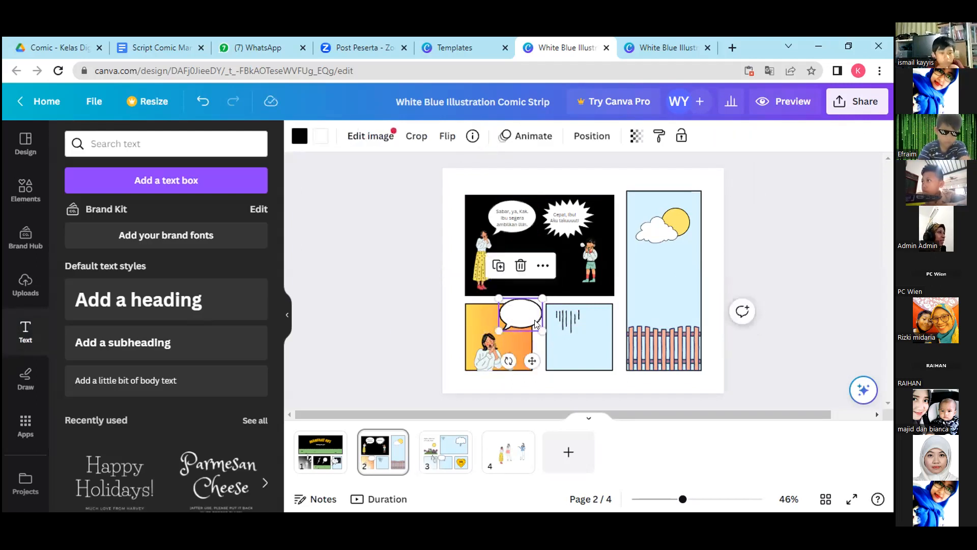
left_click_drag(530, 312, 519, 339)
left_click(519, 311)
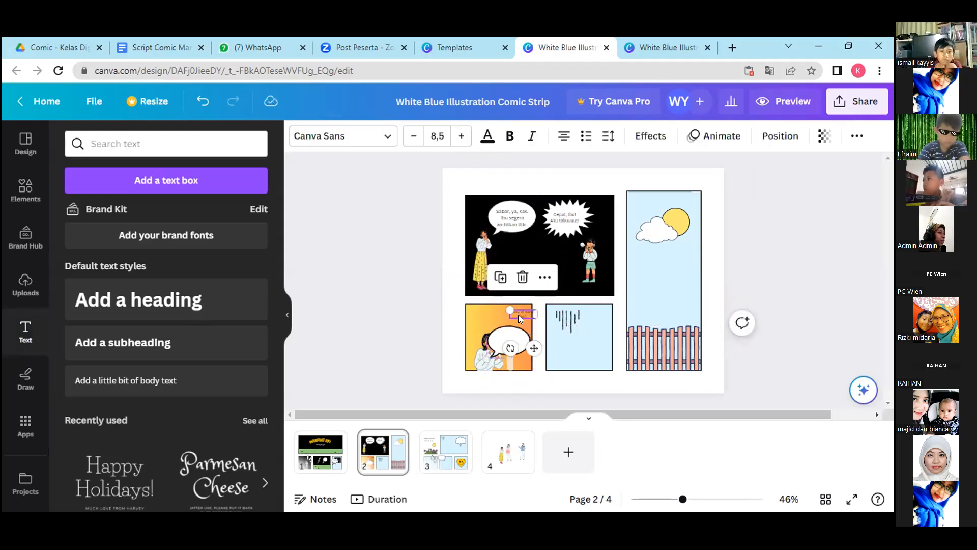
mouse_move(520, 310)
left_mouse_down()
mouse_move(508, 350)
mouse_move(517, 312)
left_mouse_up()
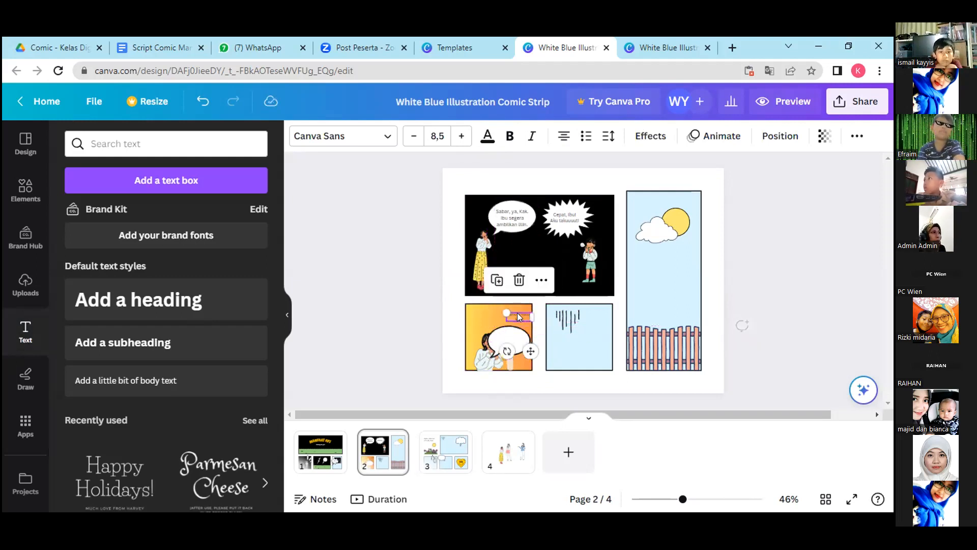
left_click(497, 281)
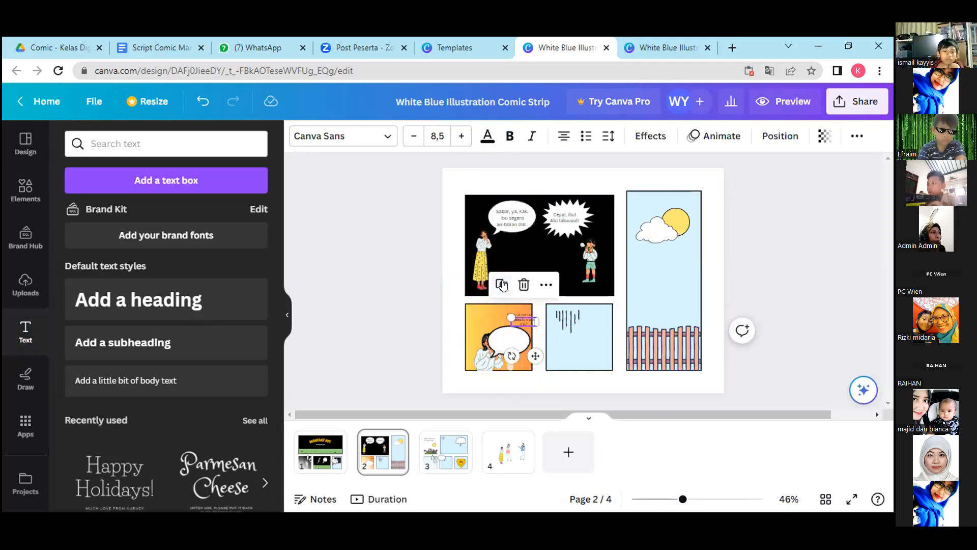
left_click_drag(516, 319, 502, 334)
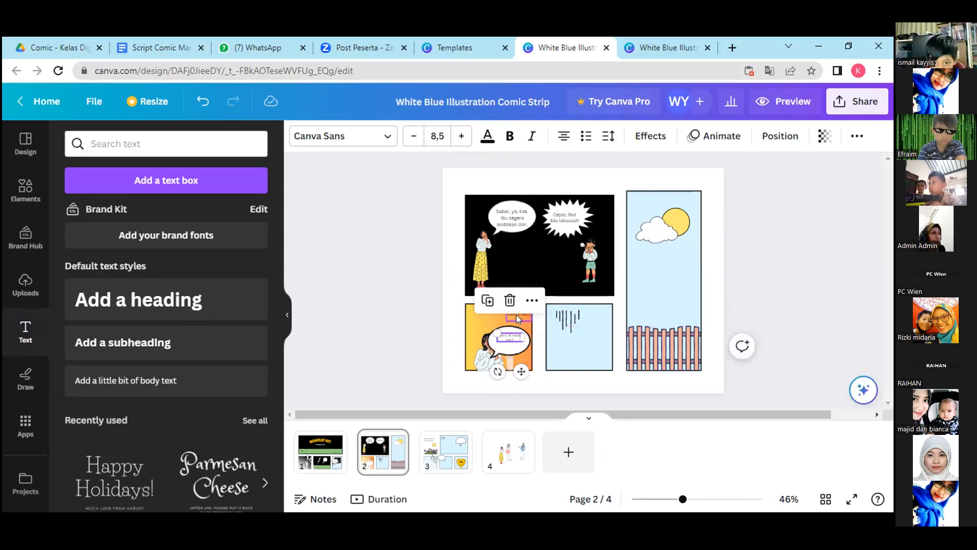
left_click(516, 315)
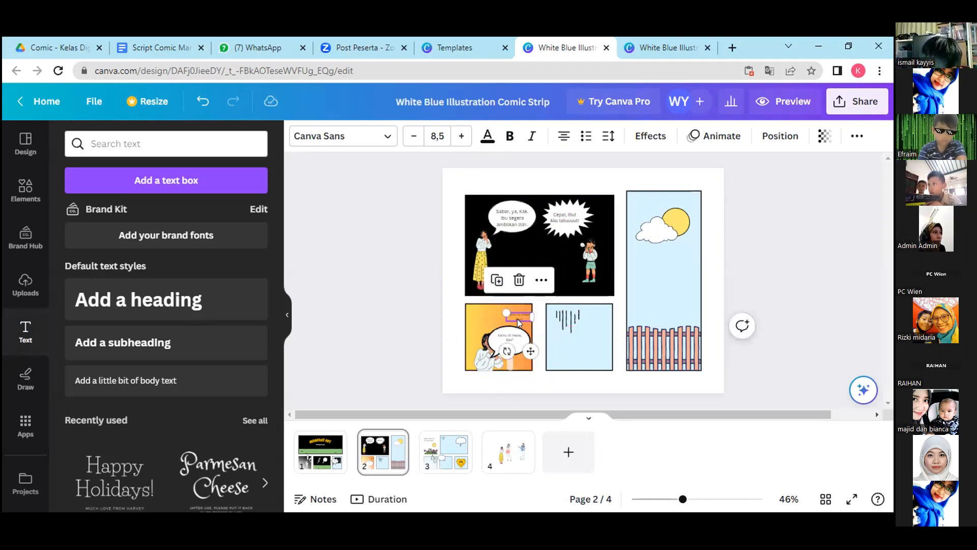
key("Delete")
Shrink the orange panel's oval bubble and fit it with its text inside the panel, above and beside the woman's head.
mouse_move(521, 347)
left_mouse_down()
mouse_move(525, 328)
mouse_move(514, 321)
mouse_move(528, 332)
mouse_move(517, 325)
mouse_move(517, 347)
left_mouse_up()
left_click(520, 340)
left_click(515, 323)
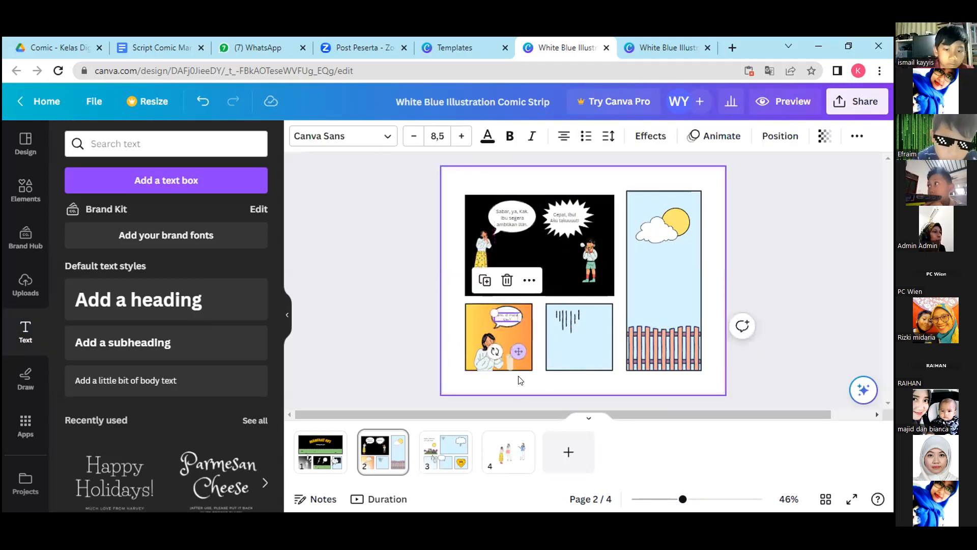
left_click(521, 380)
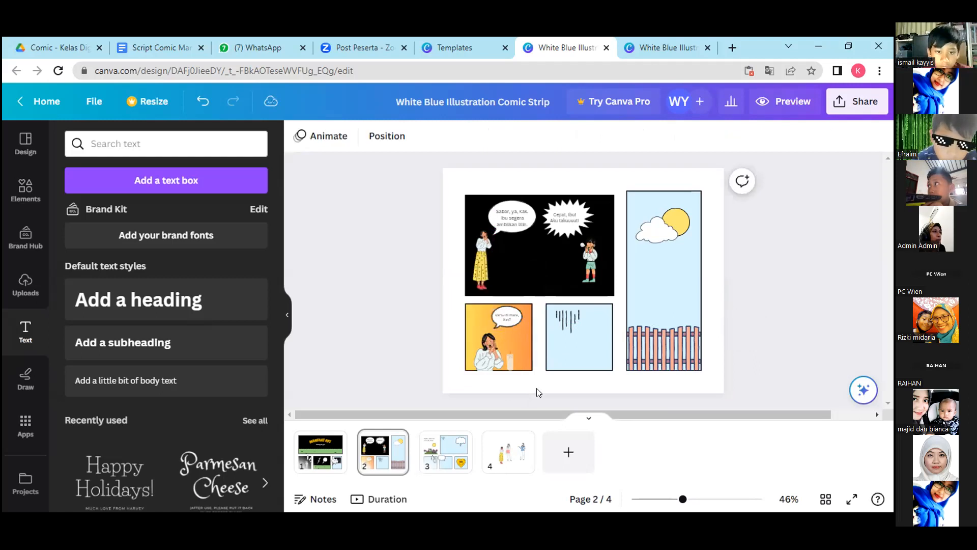
Fill the lower-middle panel background with the yellow-to-orange gradient from the document colours.
left_click(600, 355)
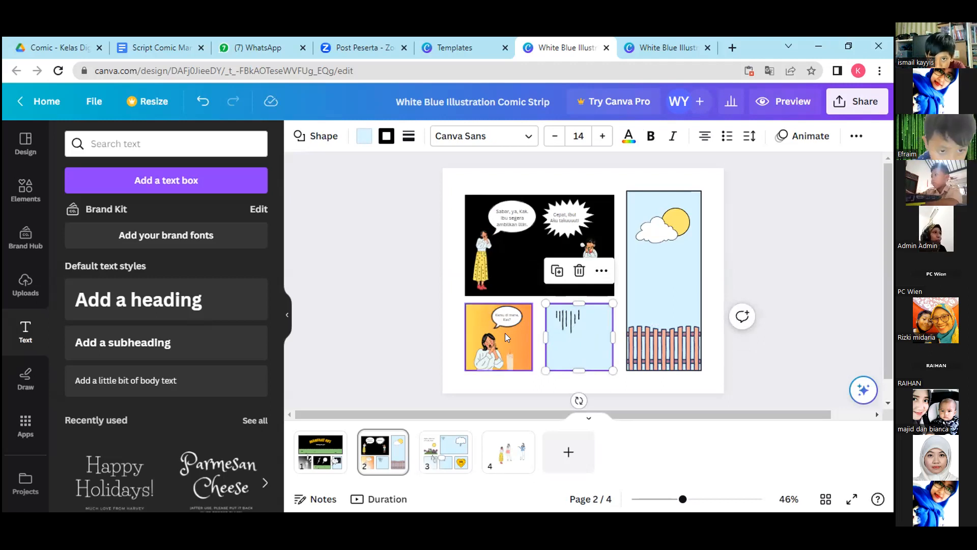
left_click(364, 136)
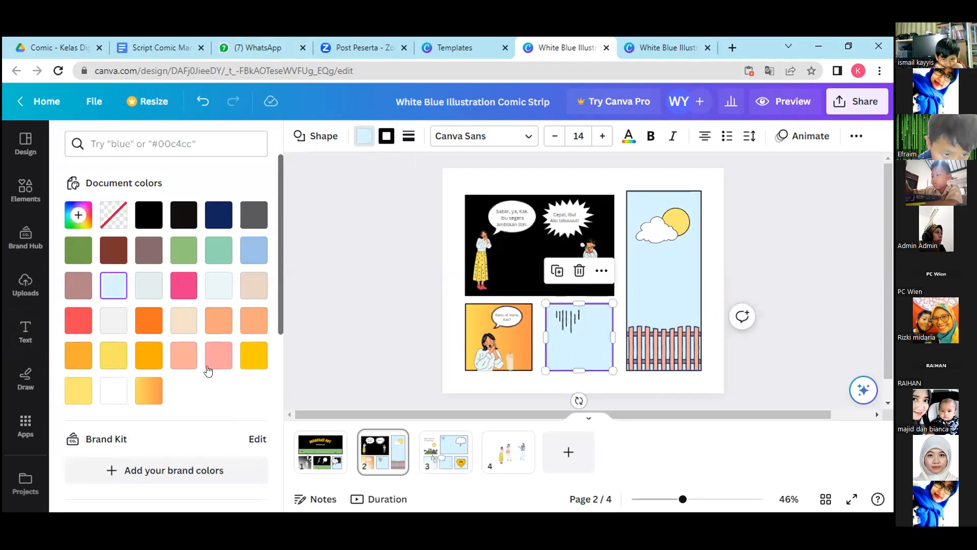
left_click(146, 390)
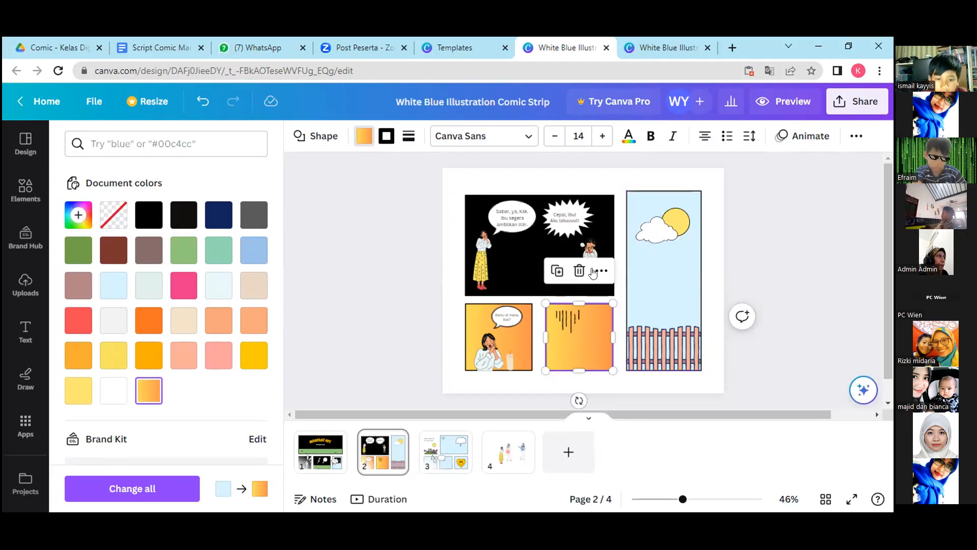
Fill the tall fence panel's background with black.
left_click(675, 287)
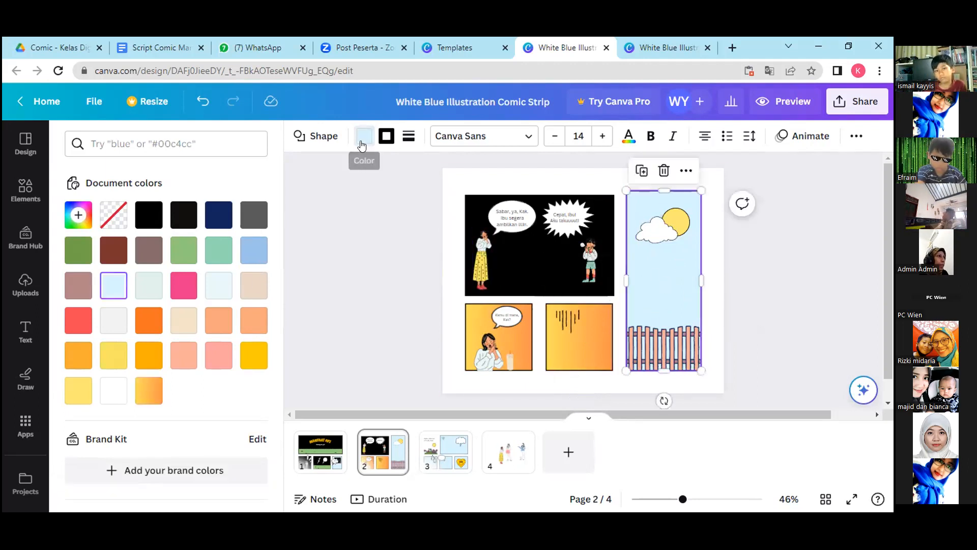
left_click(361, 147)
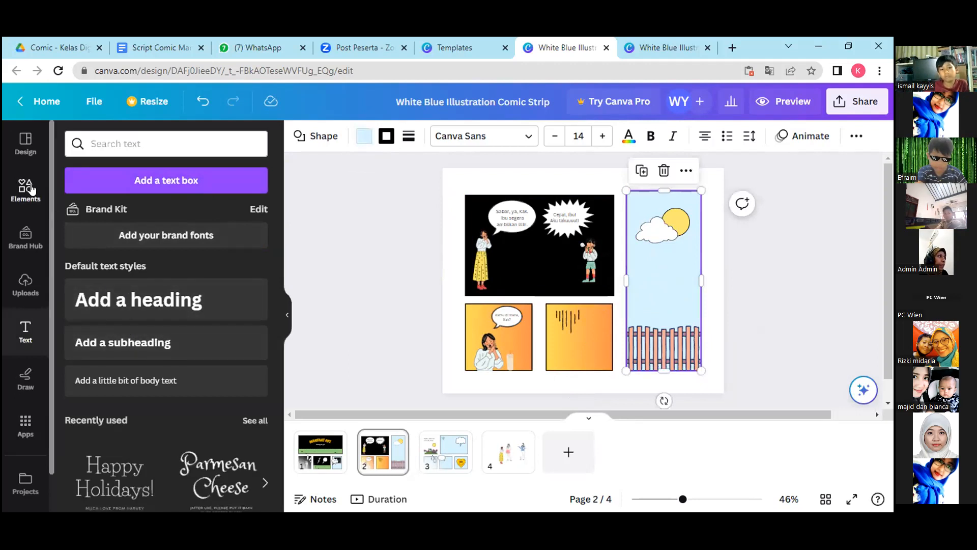
left_click(362, 138)
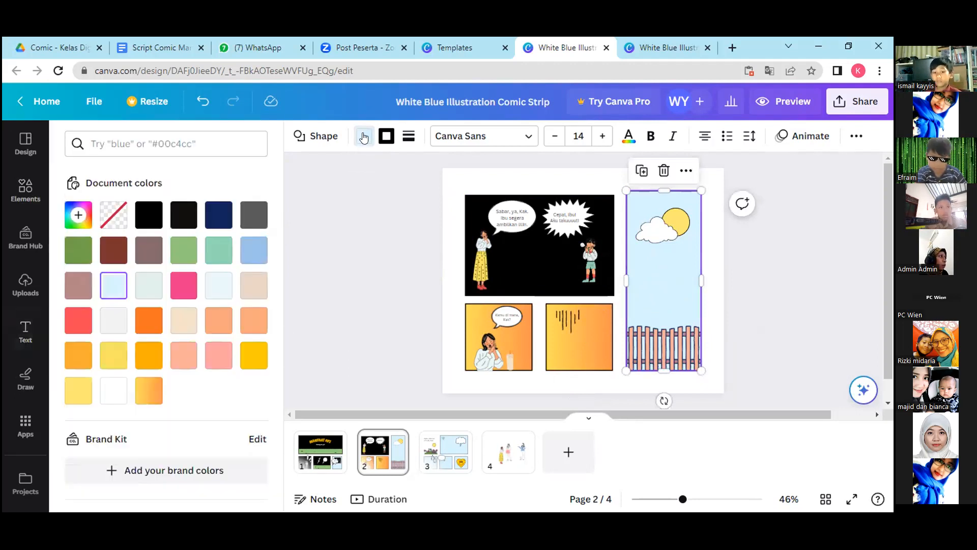
left_click(147, 214)
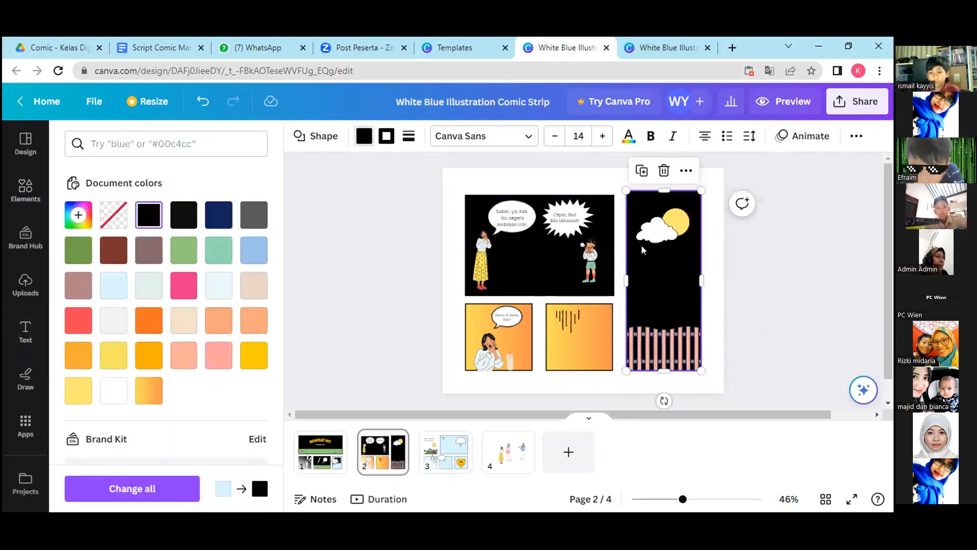
Recolour the sun behind the cloud from the document colours to light grey #f1f2f2.
left_click(680, 221)
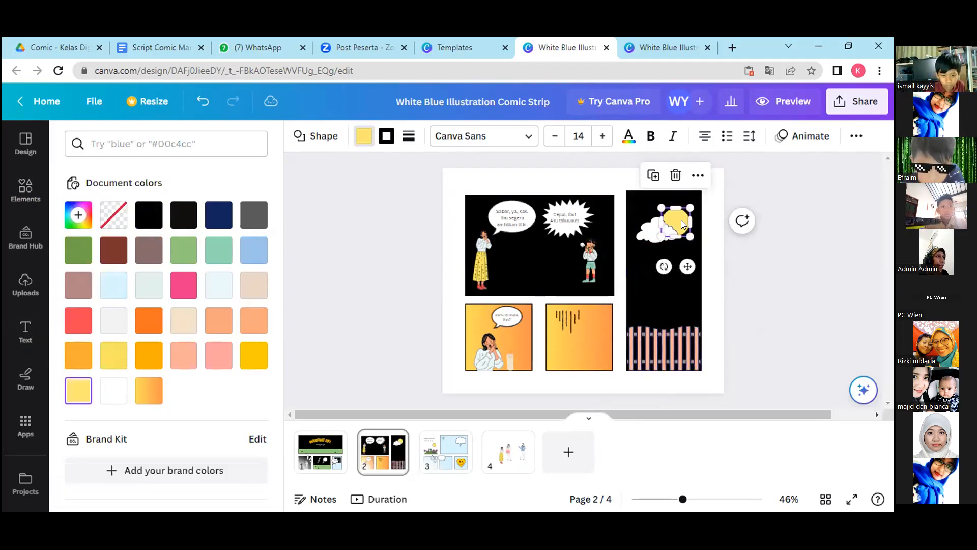
left_click(113, 391)
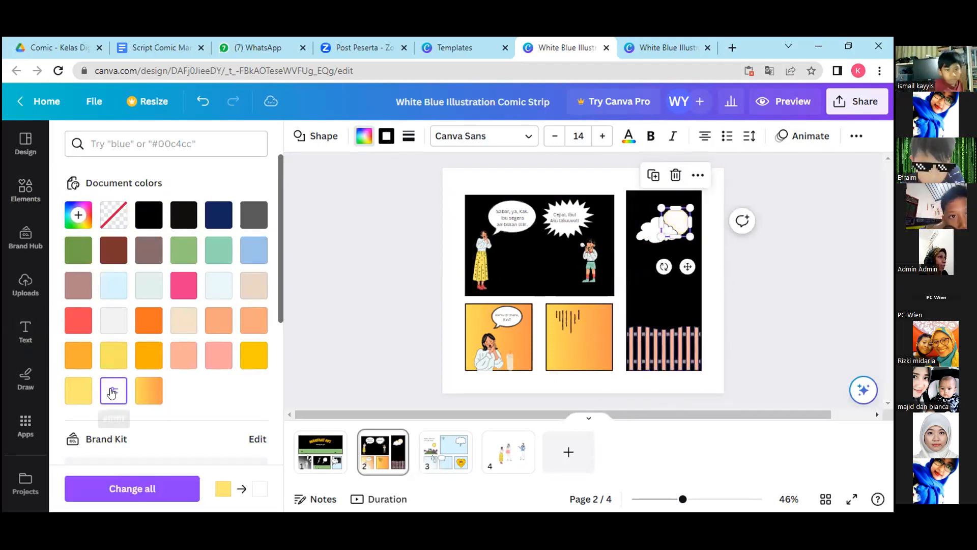
left_click(113, 320)
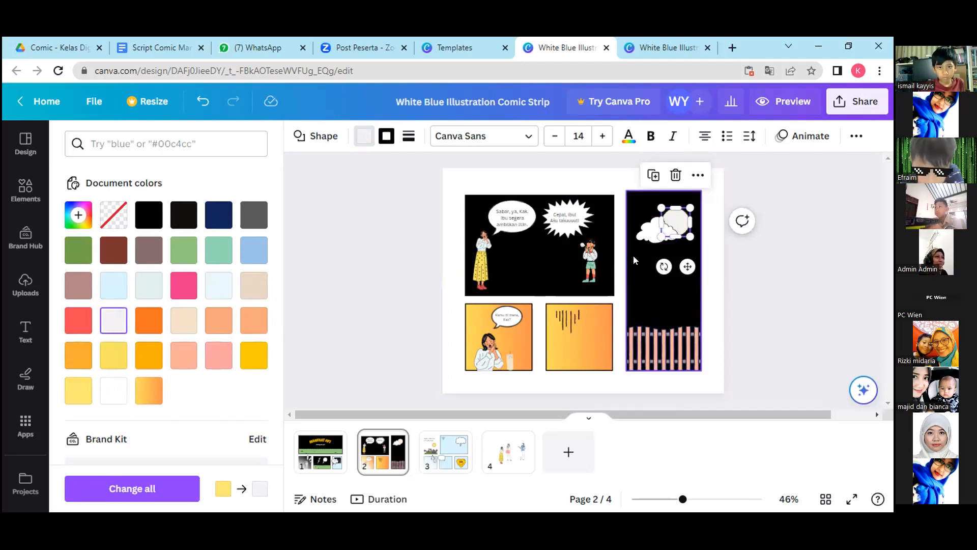
Recolour both the outline and the fill of the tall panel's cloud to dark grey #5b5b5b.
left_click(636, 235)
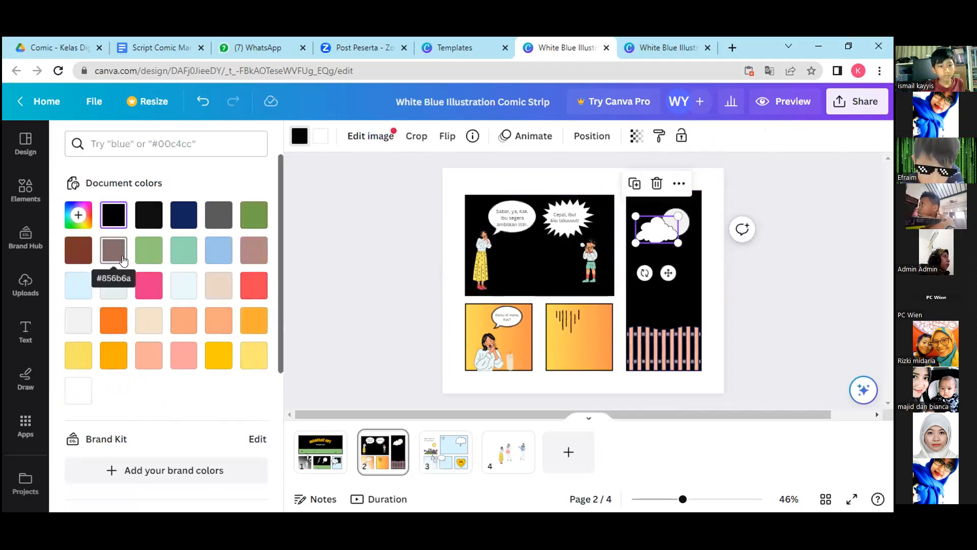
left_click(210, 219)
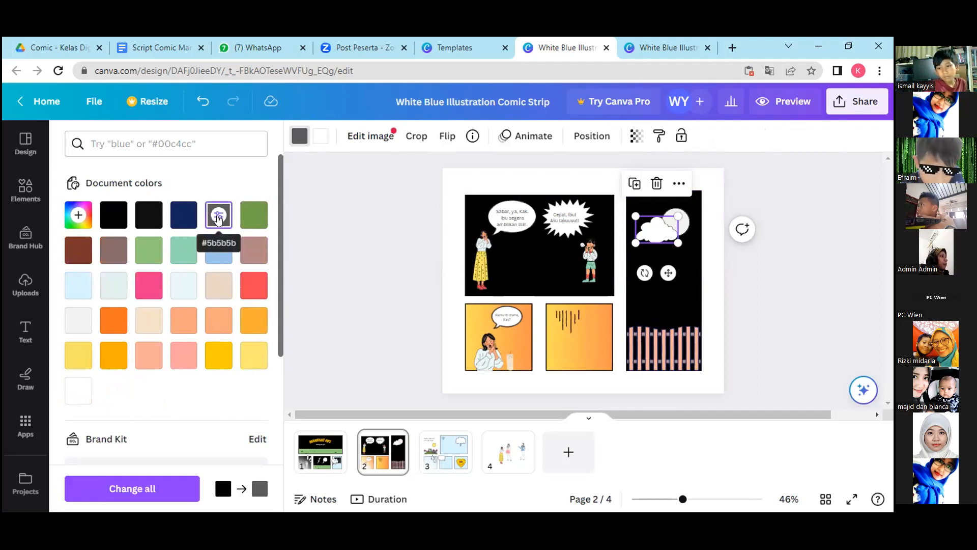
left_click(216, 214)
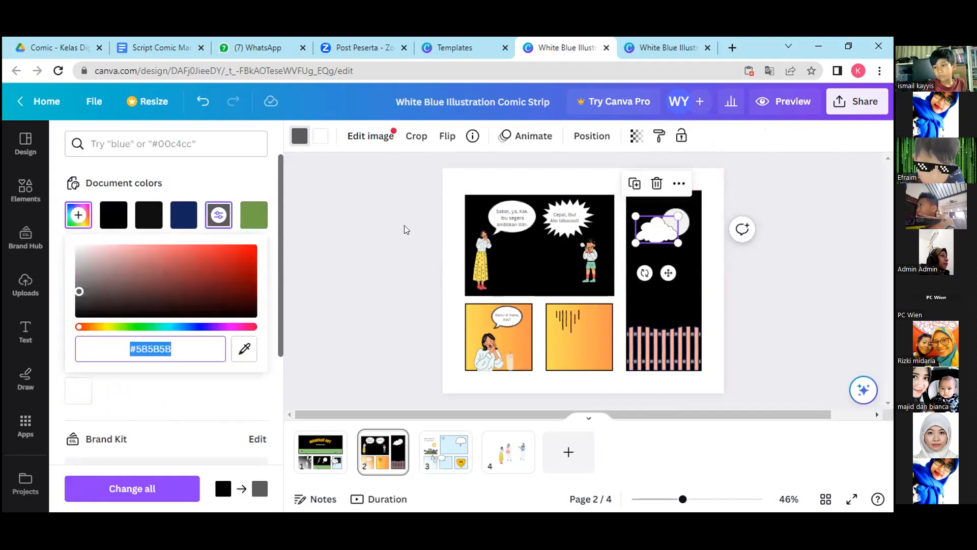
left_click(323, 270)
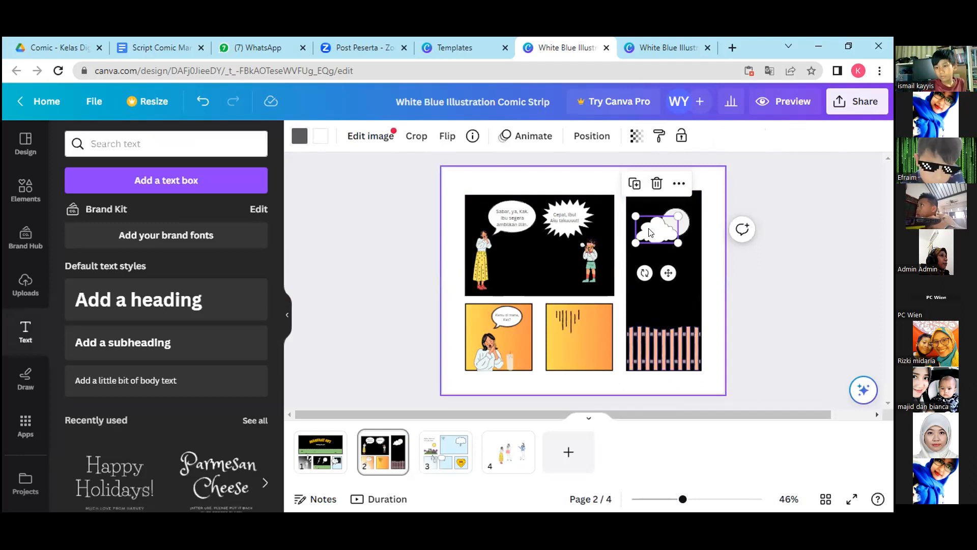
left_click(320, 135)
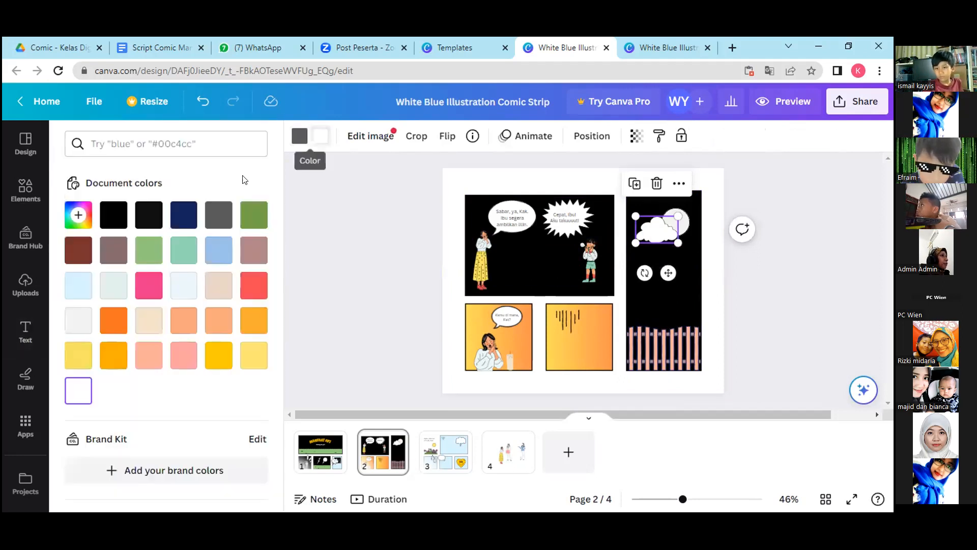
left_click(79, 320)
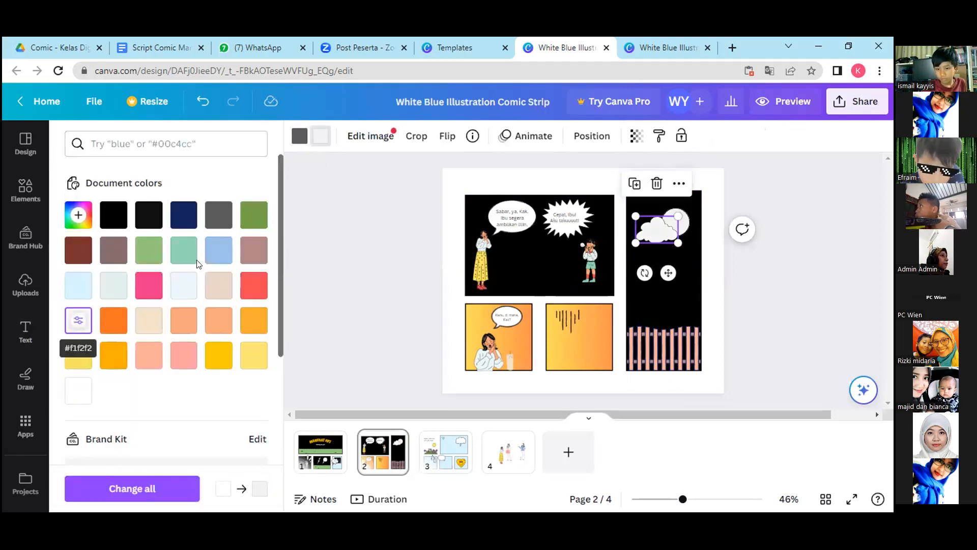
left_click(110, 250)
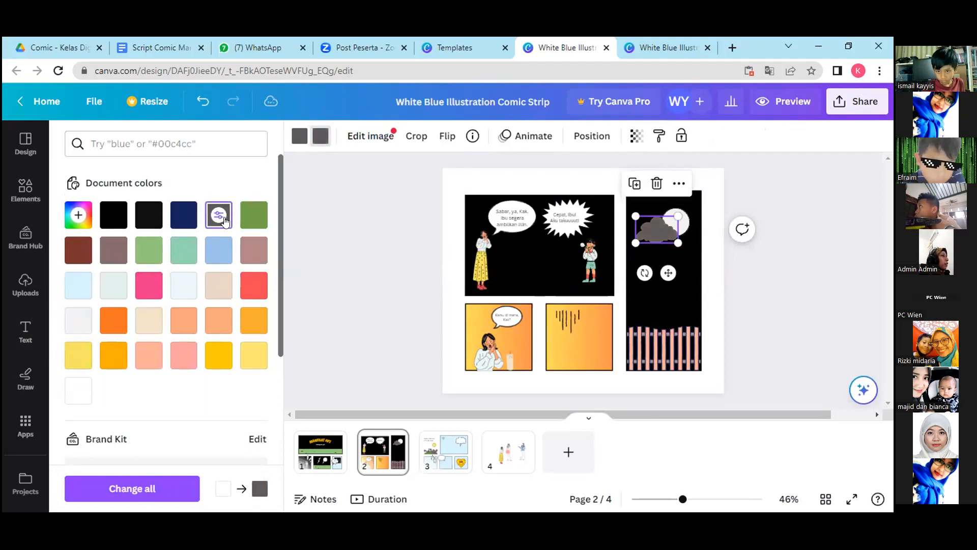
left_click(383, 334)
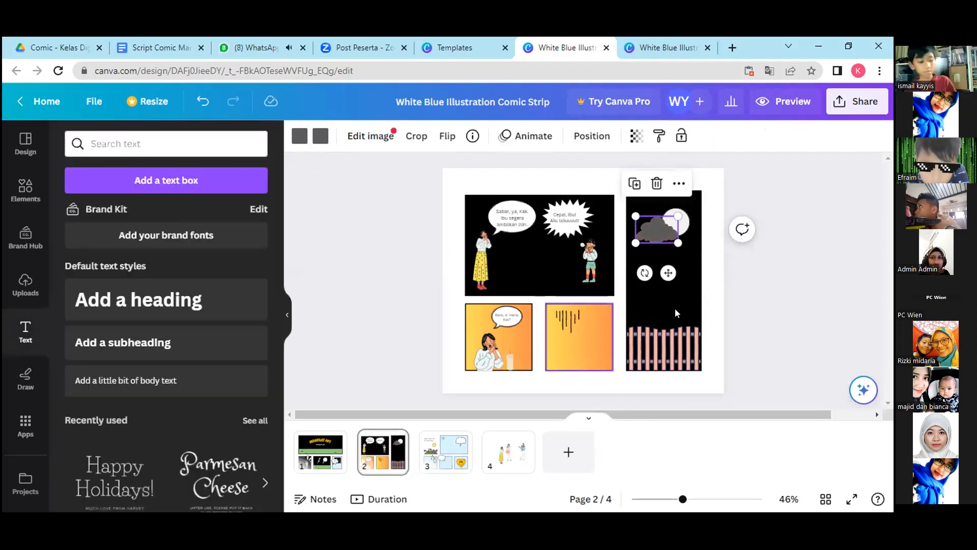
left_click(654, 305)
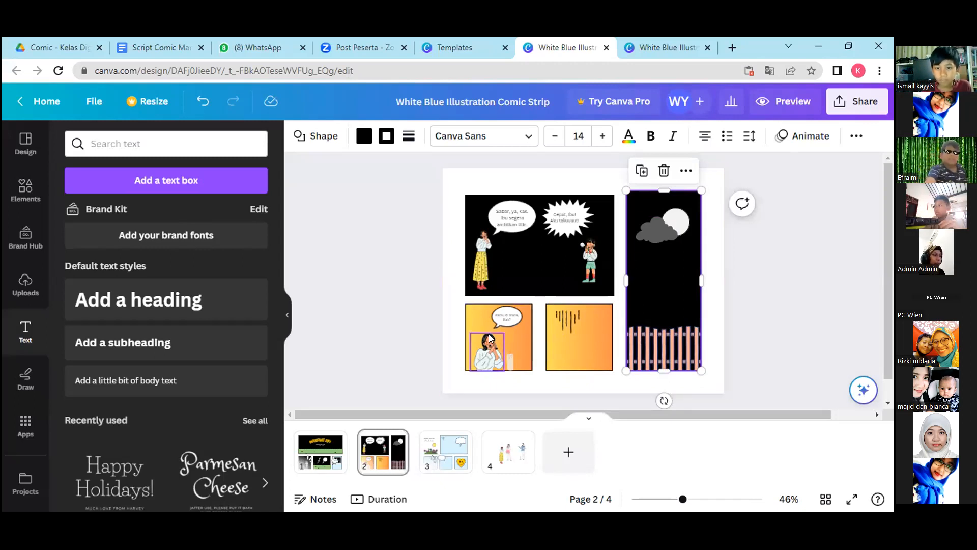
left_click(519, 258)
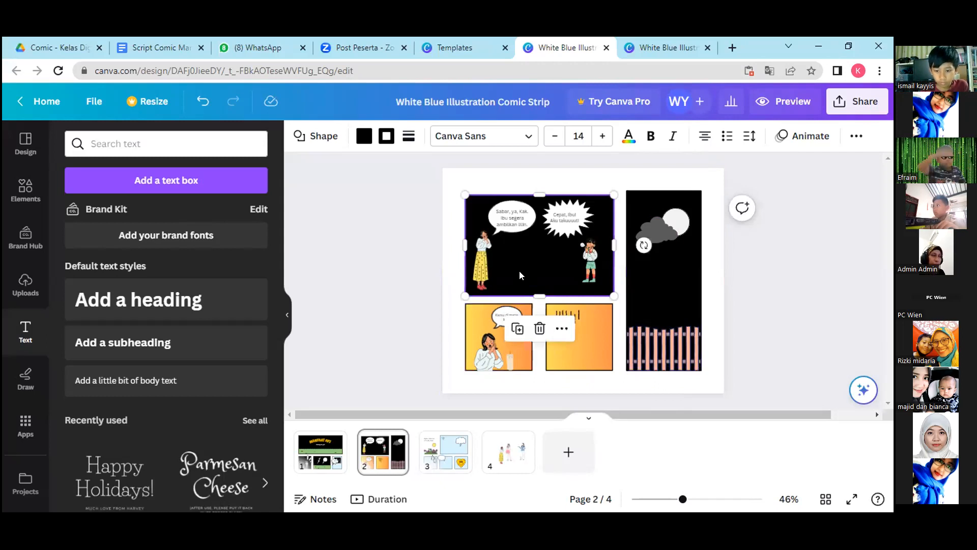
left_click(513, 351)
left_click(566, 335)
left_click(646, 293)
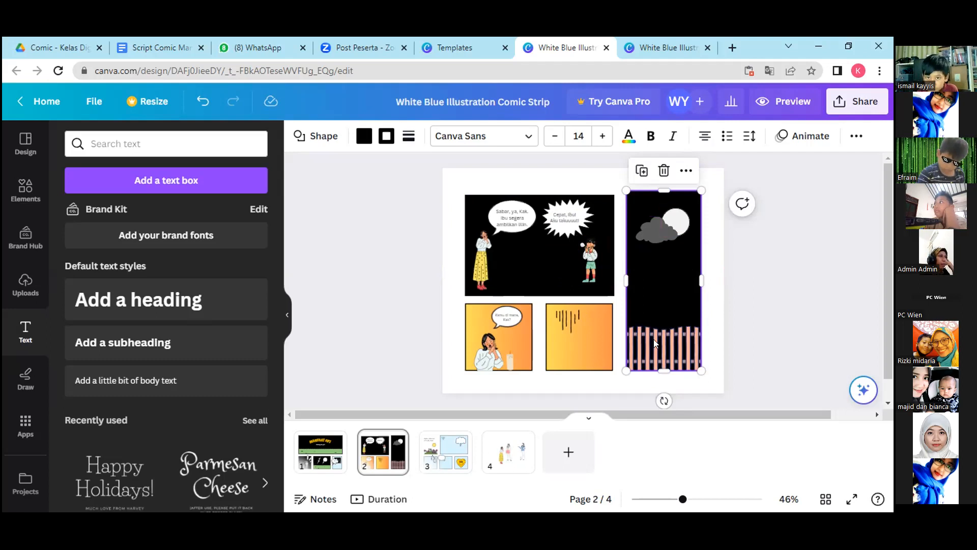
Open page 3 of the comic.
left_click(448, 453)
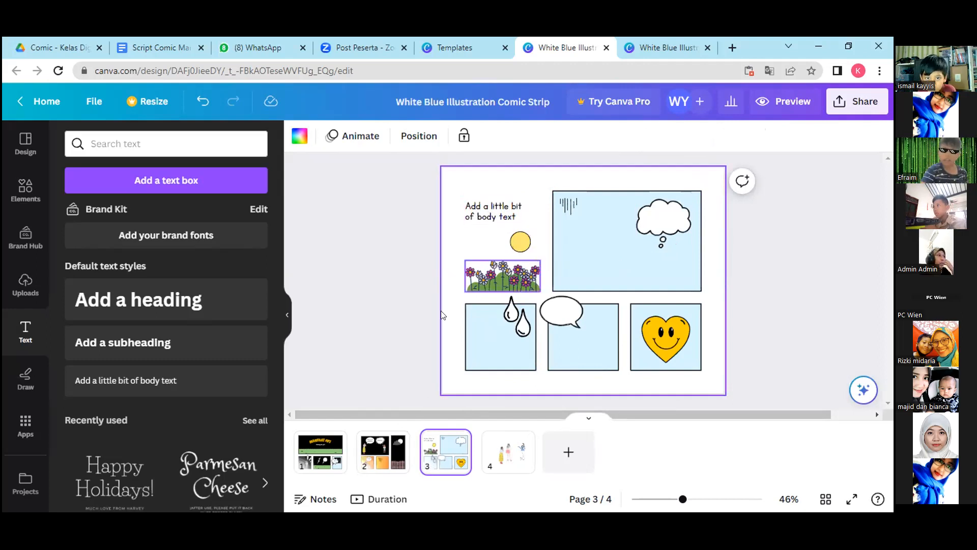
left_click(375, 465)
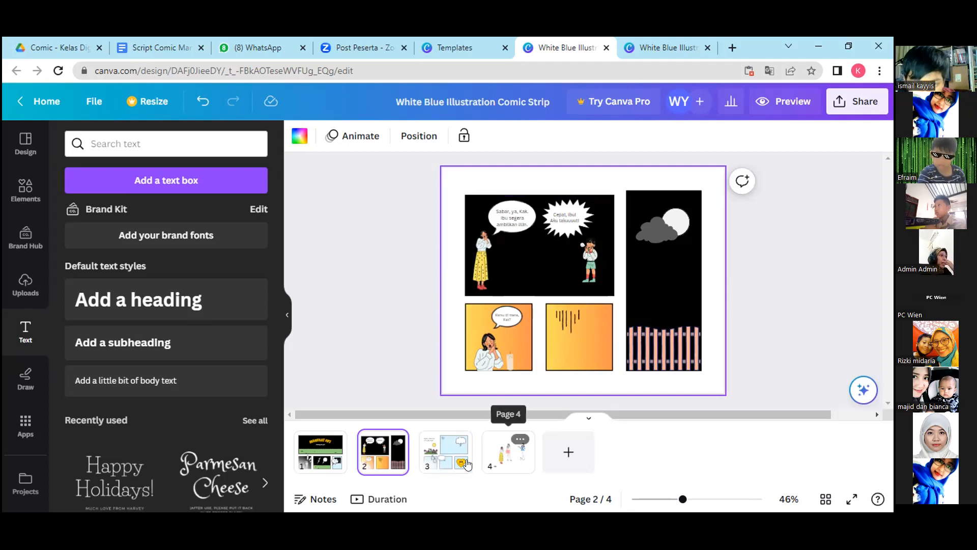
left_click(433, 447)
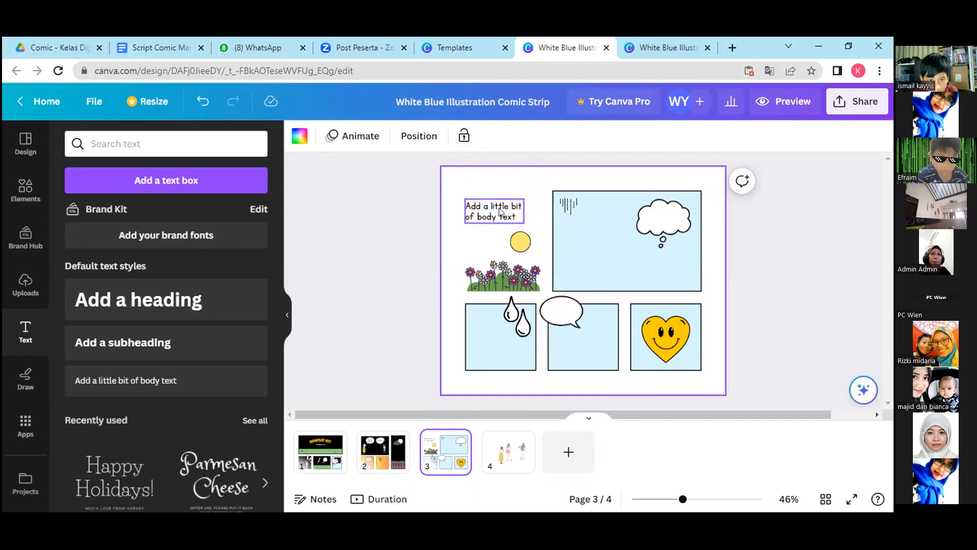
Switch to the Google Docs script and copy the page 3 narration "Petir sudah mereda. Namun, lampu belum menyala juga.".
left_click(147, 47)
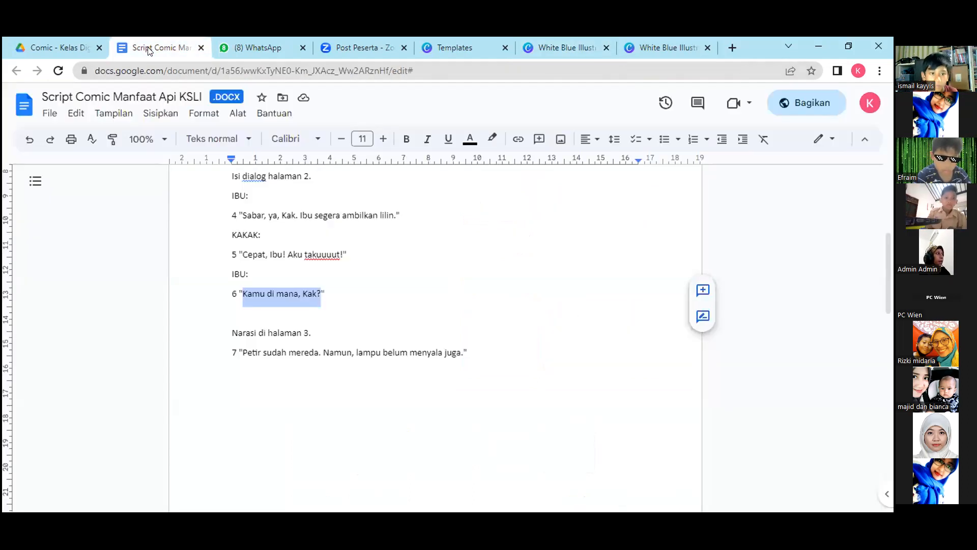
left_click(326, 332)
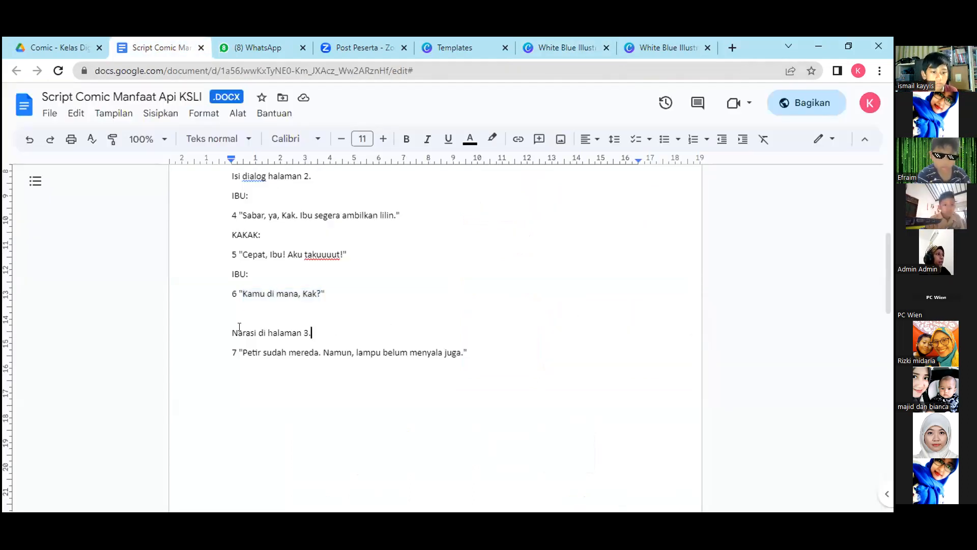
left_click_drag(232, 332, 312, 331)
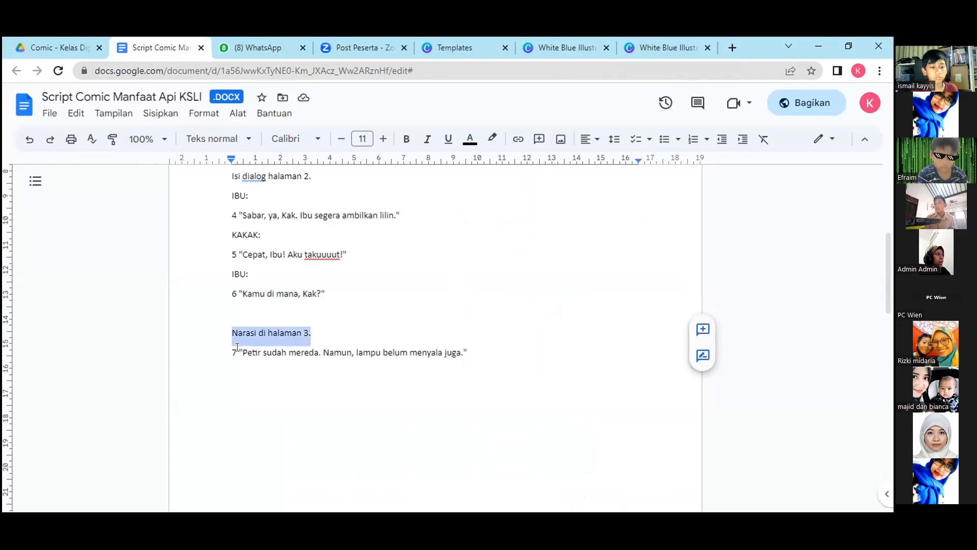
left_click_drag(237, 351, 223, 346)
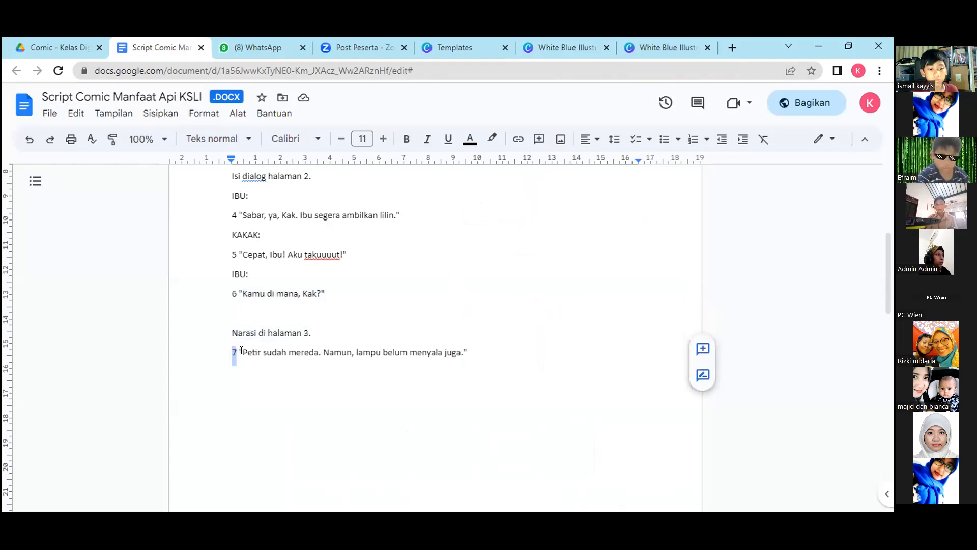
left_click(241, 350)
left_click_drag(260, 354, 460, 351)
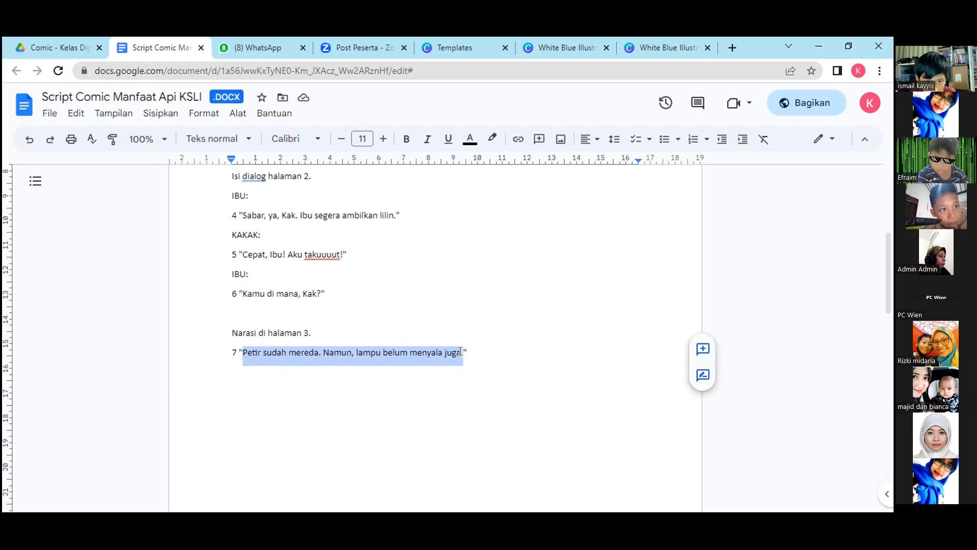
right_click(426, 354)
left_click(469, 220)
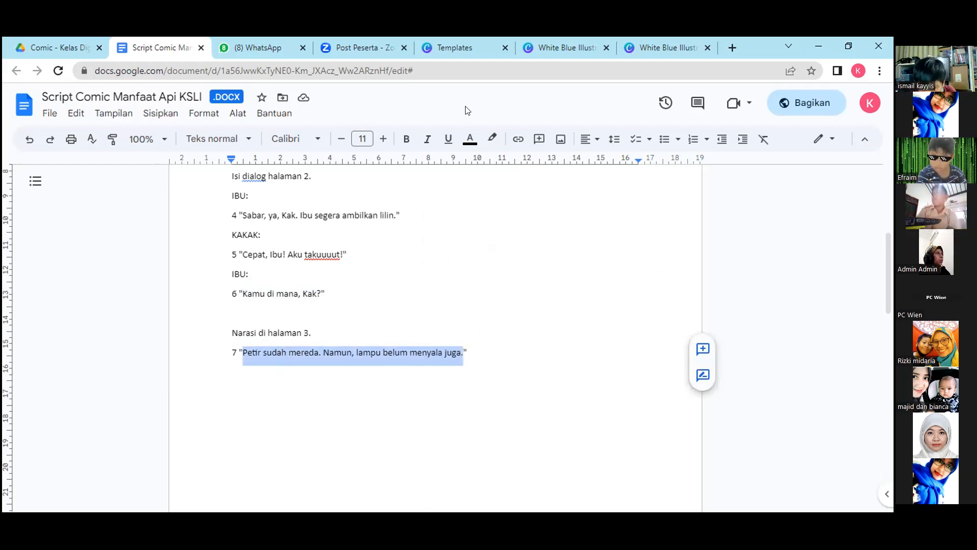
Back in Canva, add a body text box to page 3 and paste the copied narration into it.
left_click(549, 41)
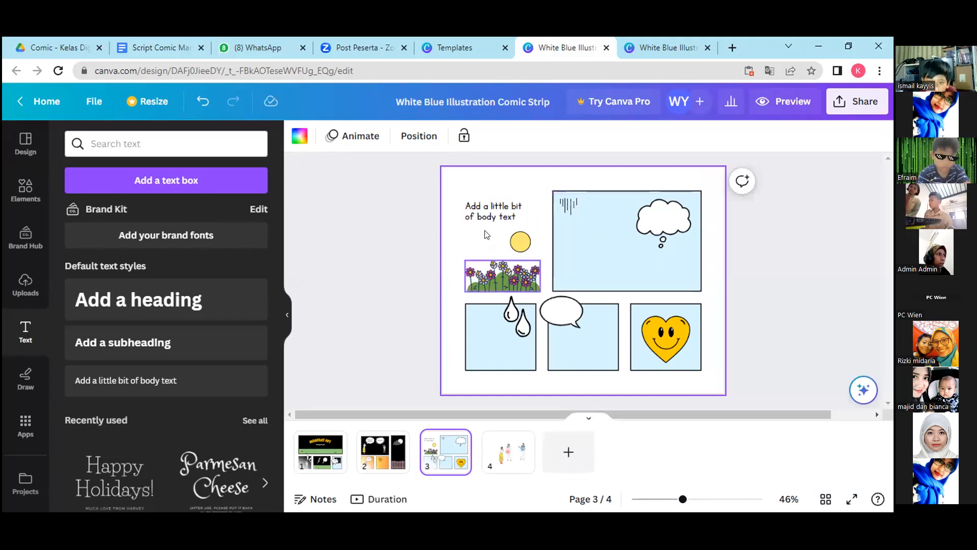
right_click(487, 215)
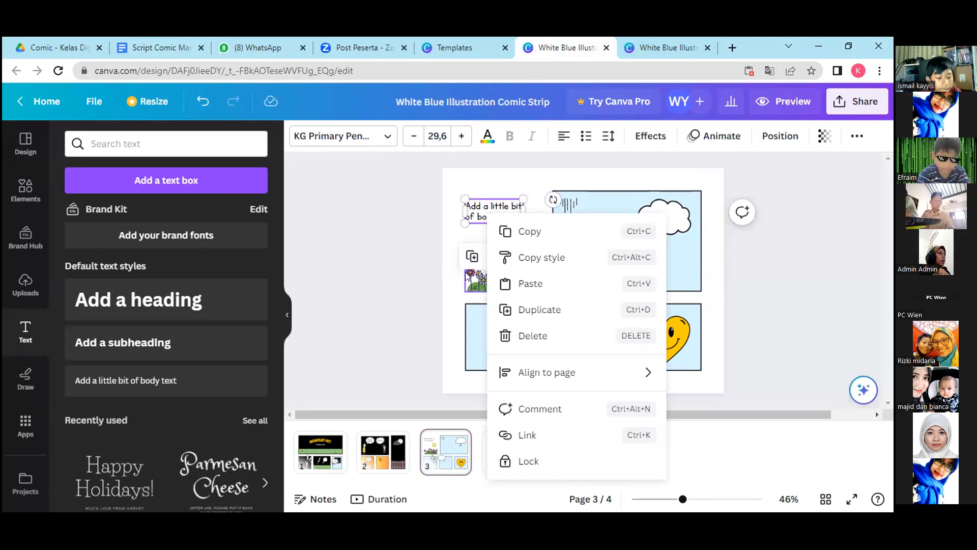
left_click(20, 333)
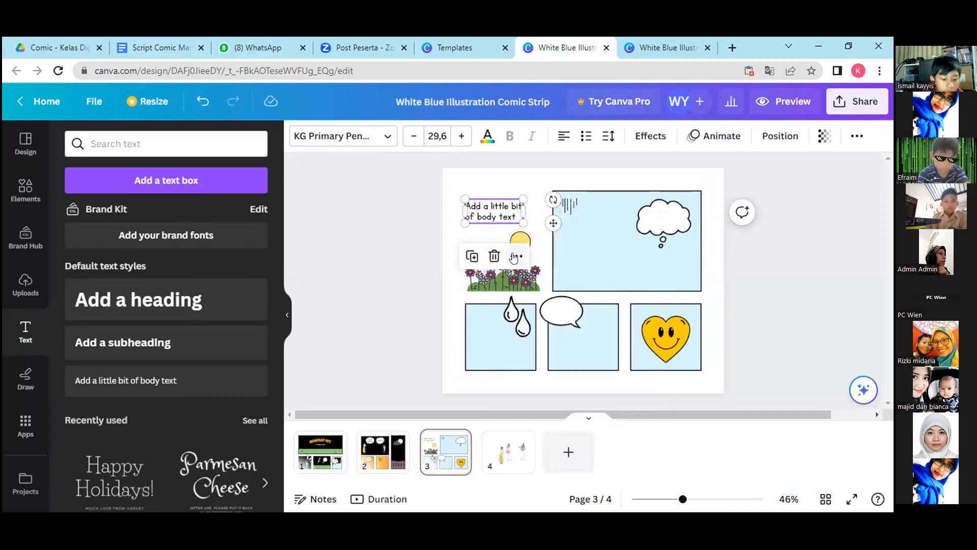
left_click(114, 380)
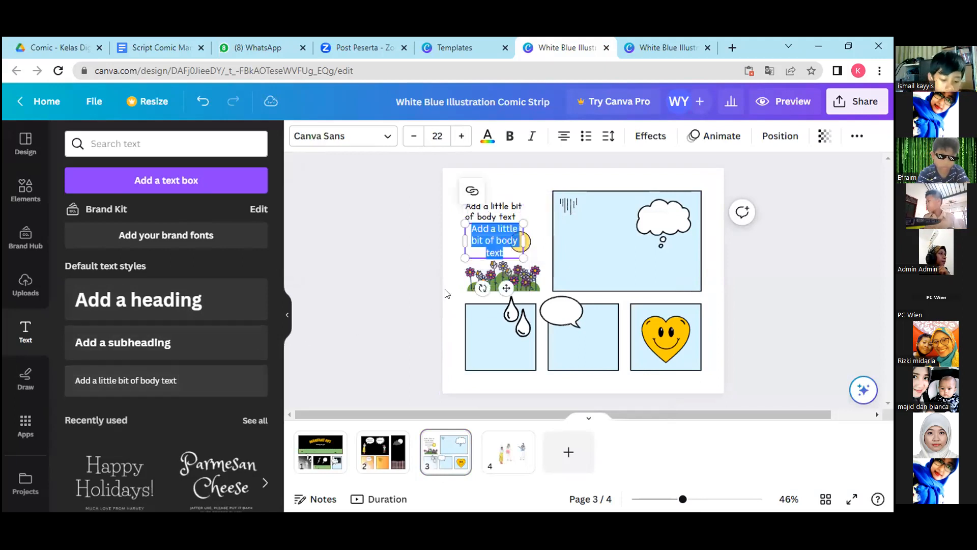
key("ctrl+v")
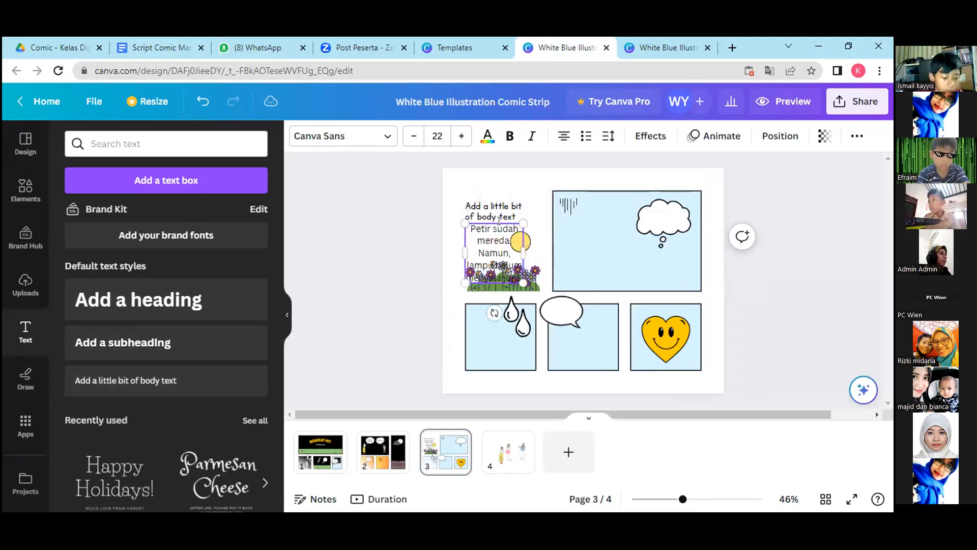
Delete the placeholder body text and place the narration there, shrunk to about size 14.5, above the sun.
left_click(500, 212)
key("Delete")
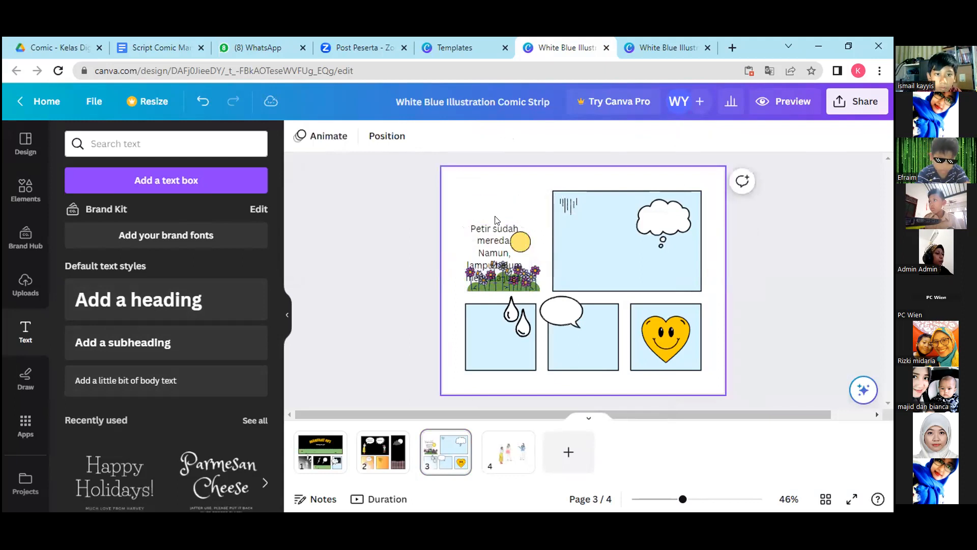
left_click(487, 233)
left_click_drag(523, 282, 527, 230)
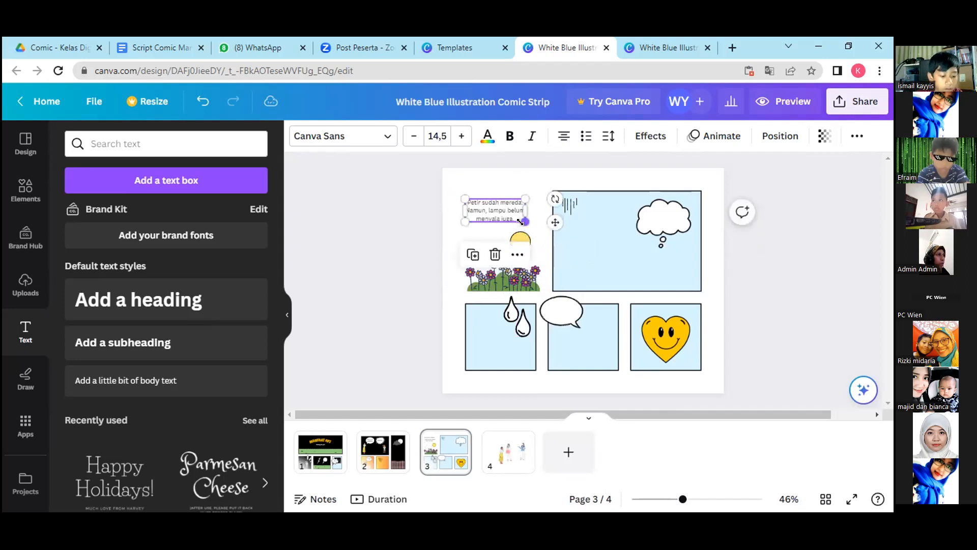
Search the elements for "comic bubble" and show all the graphics.
left_click(562, 276)
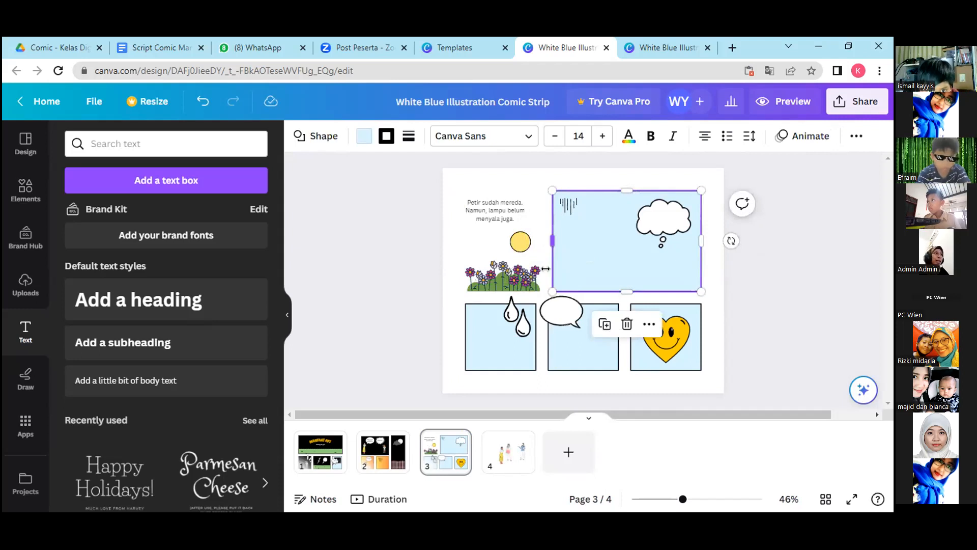
left_click(25, 189)
left_click(83, 143)
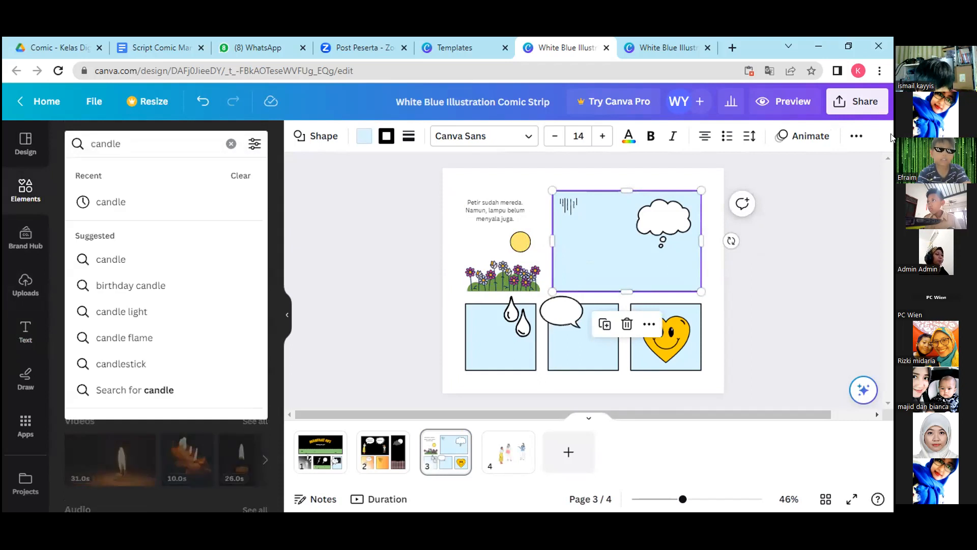
key("BackSpace")
key("BackSpace")
key("BackSpace")
key("BackSpace")
key("BackSpace")
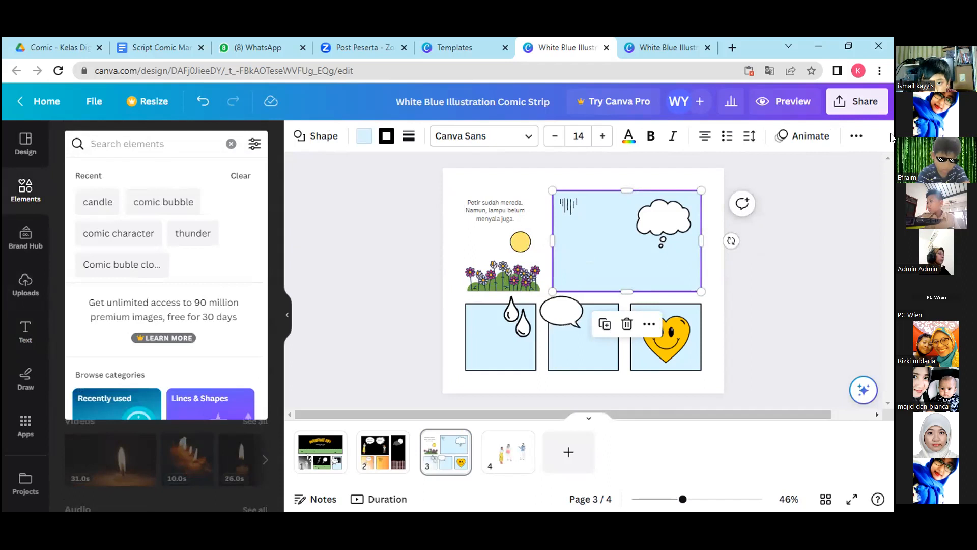
type("comic")
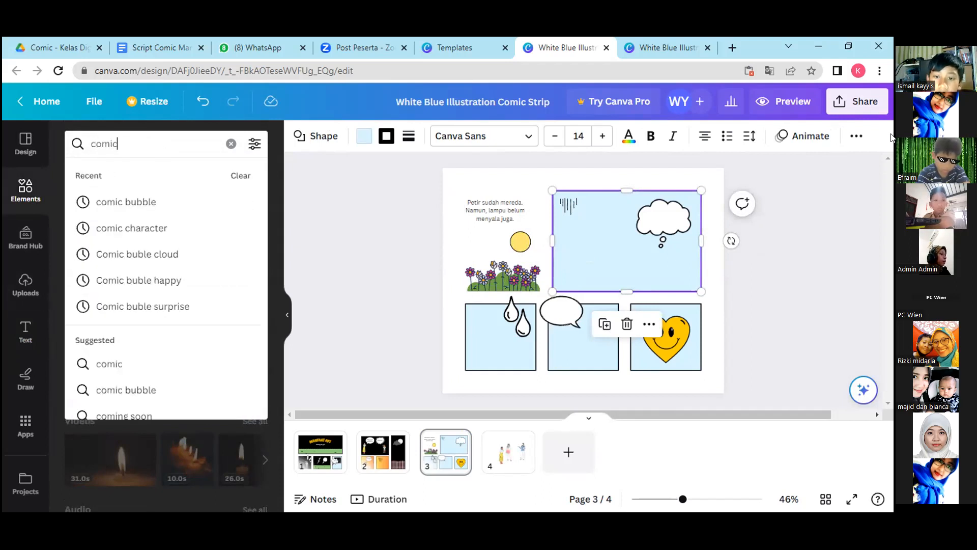
type(" bubble")
key("Return")
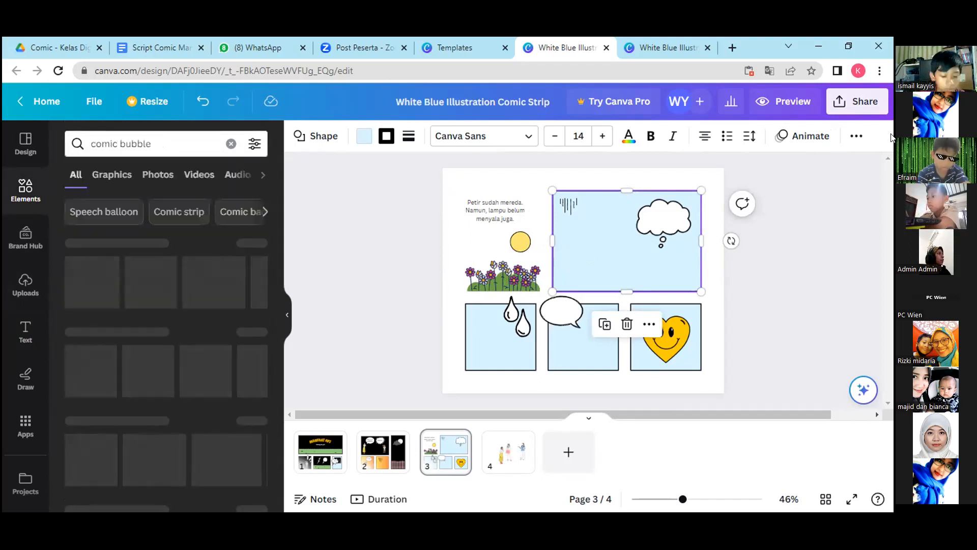
left_click(255, 244)
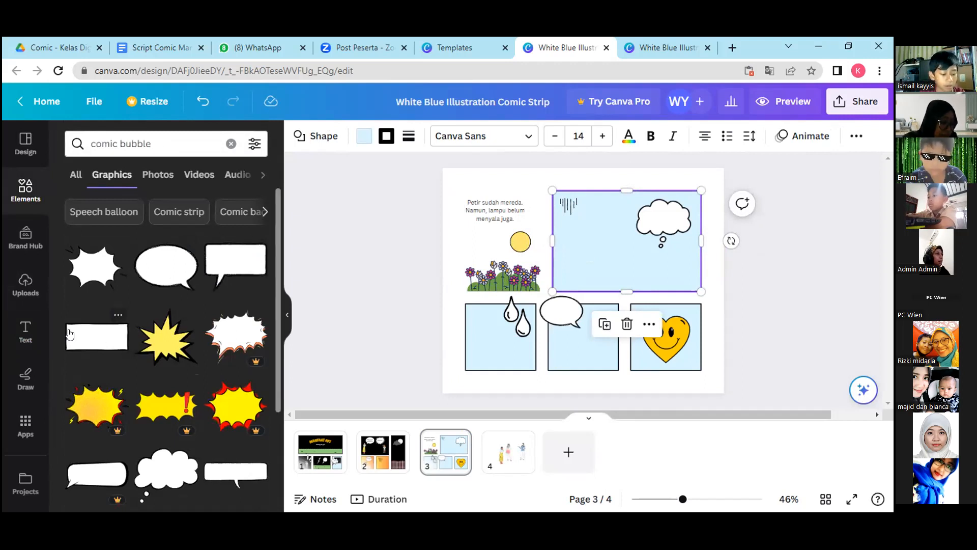
Add the white rectangular caption box to page 3, shrink it and place it just above the flowers.
left_click(85, 335)
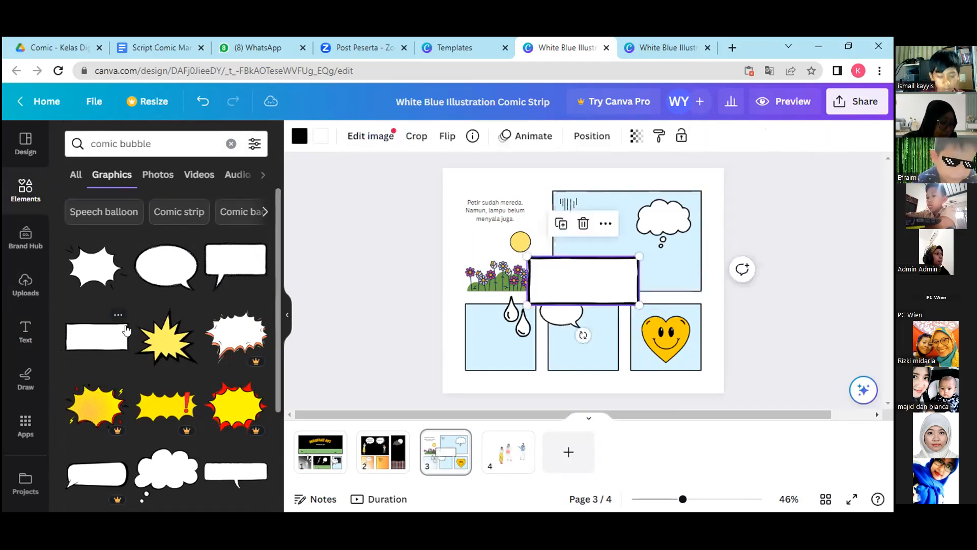
left_click_drag(579, 278, 505, 268)
left_click_drag(558, 294, 506, 265)
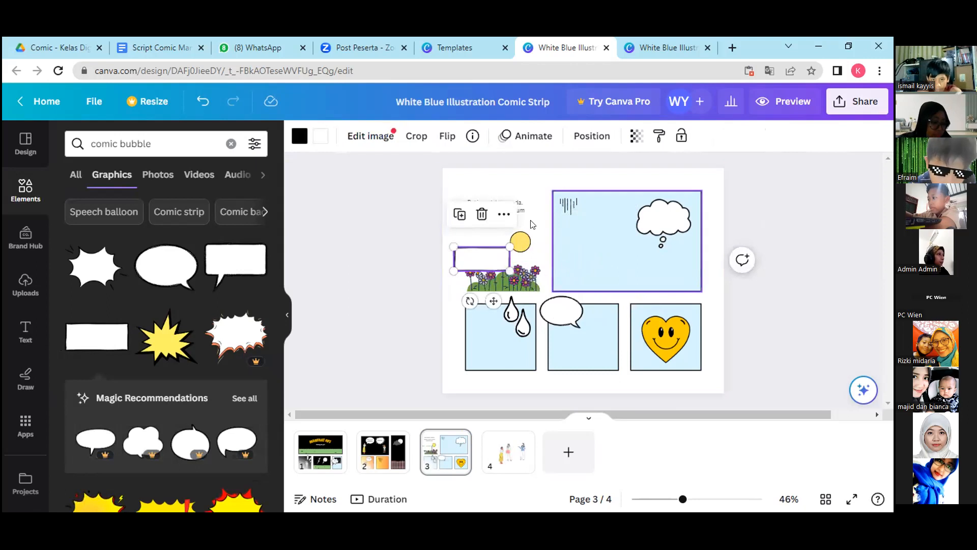
Recolour the caption box's white fill to black from the document colours.
left_click(560, 279)
left_click(494, 266)
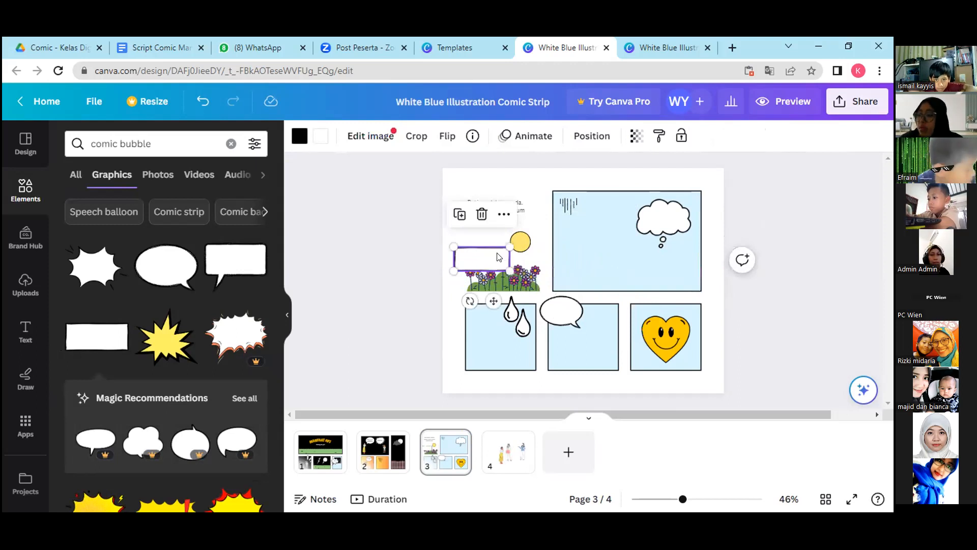
left_click(296, 136)
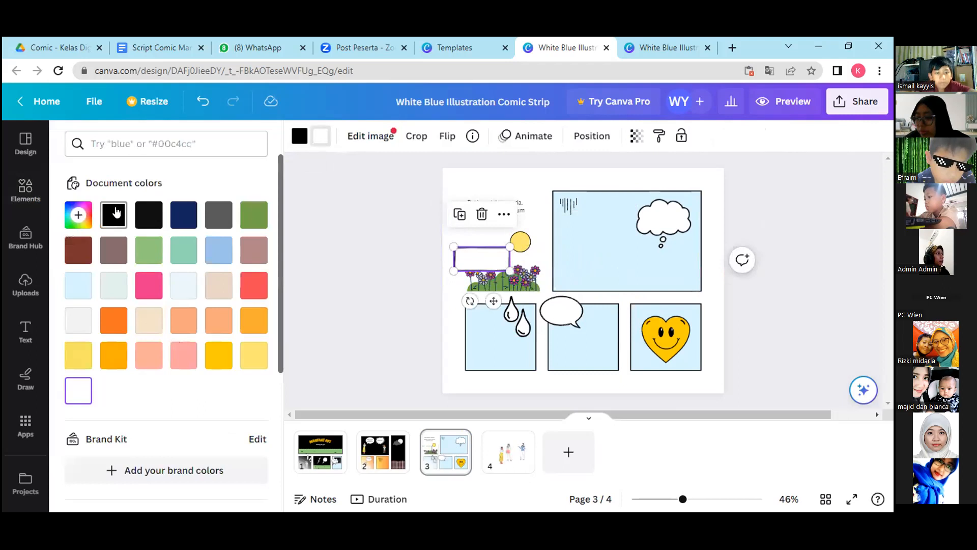
left_click(116, 212)
Try to recolour the narration text to light grey from the document colours.
left_click(503, 210)
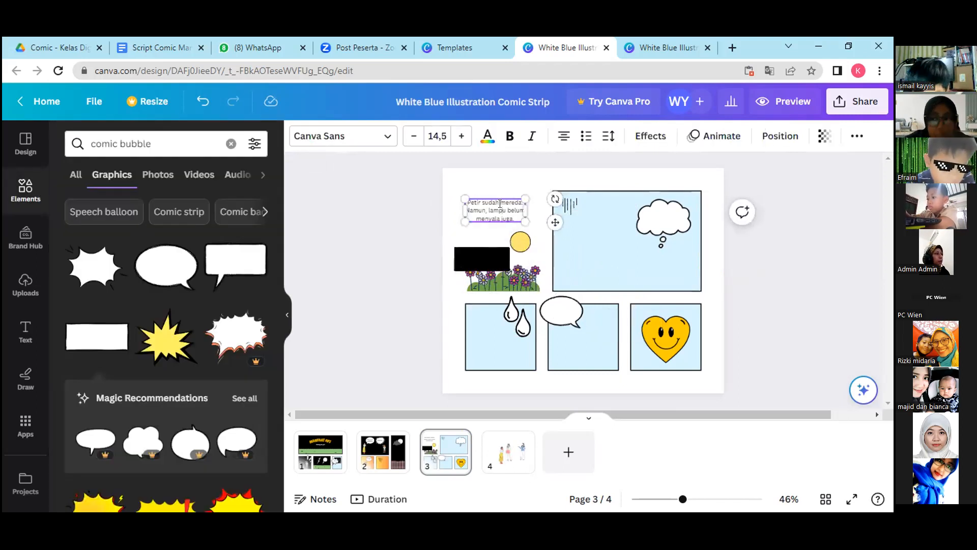
left_click(488, 136)
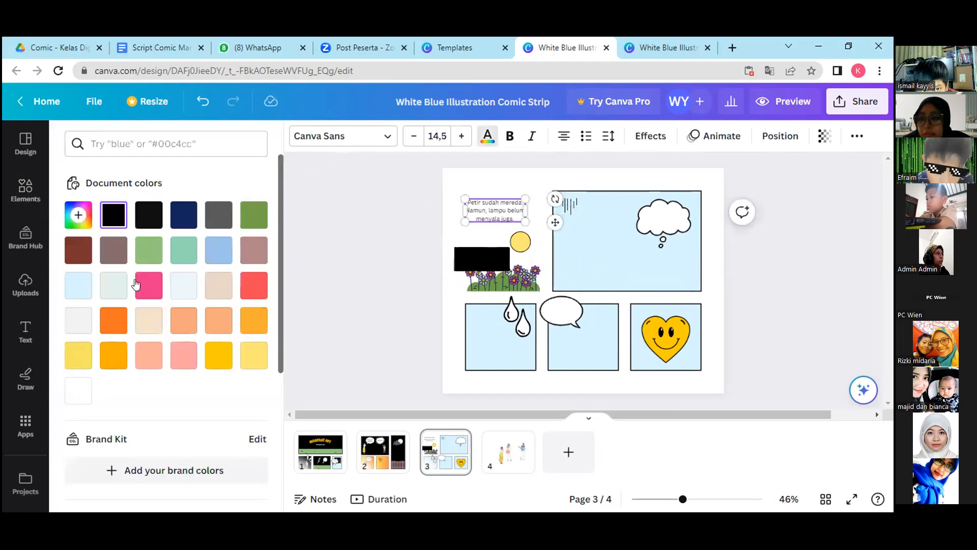
left_click(78, 320)
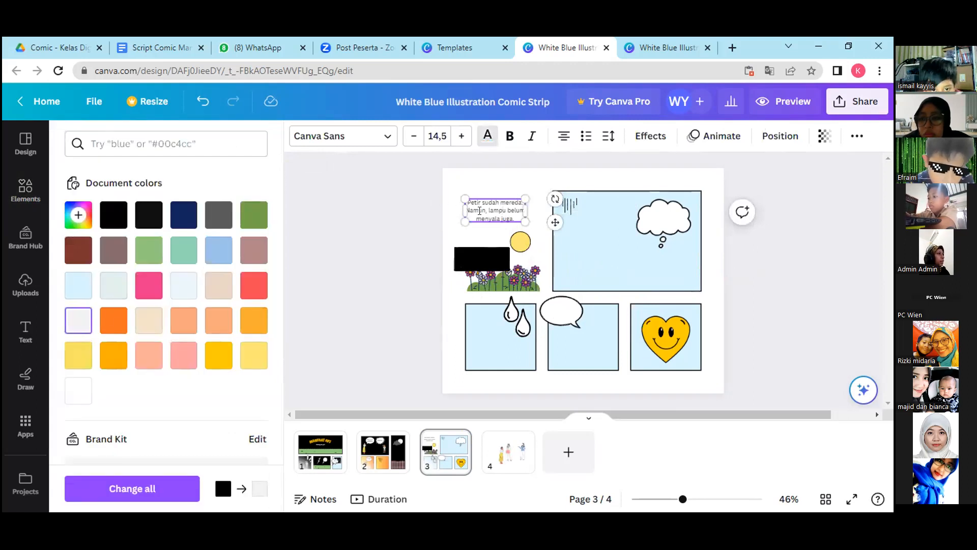
left_click(480, 140)
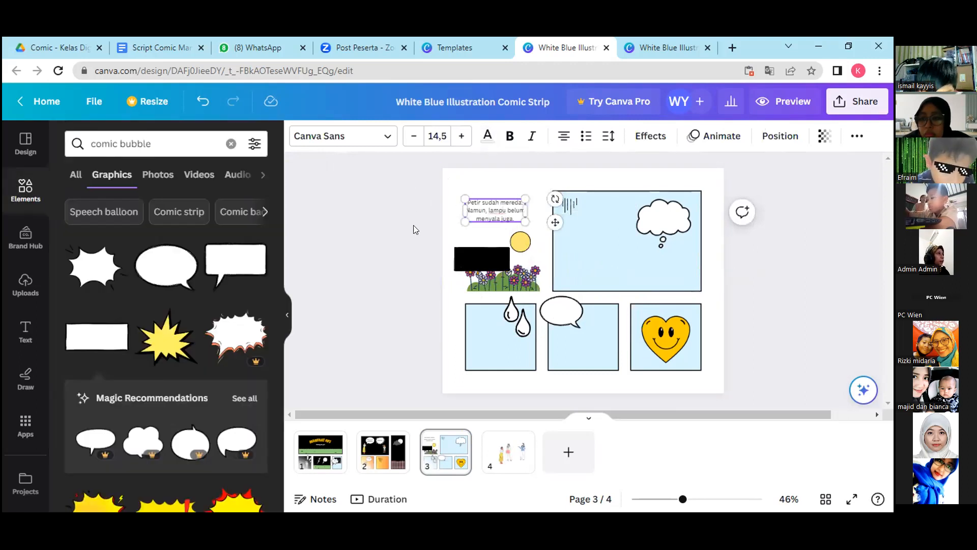
left_click(347, 256)
Move the narration text down onto the black caption box above the flowers.
left_click(479, 211)
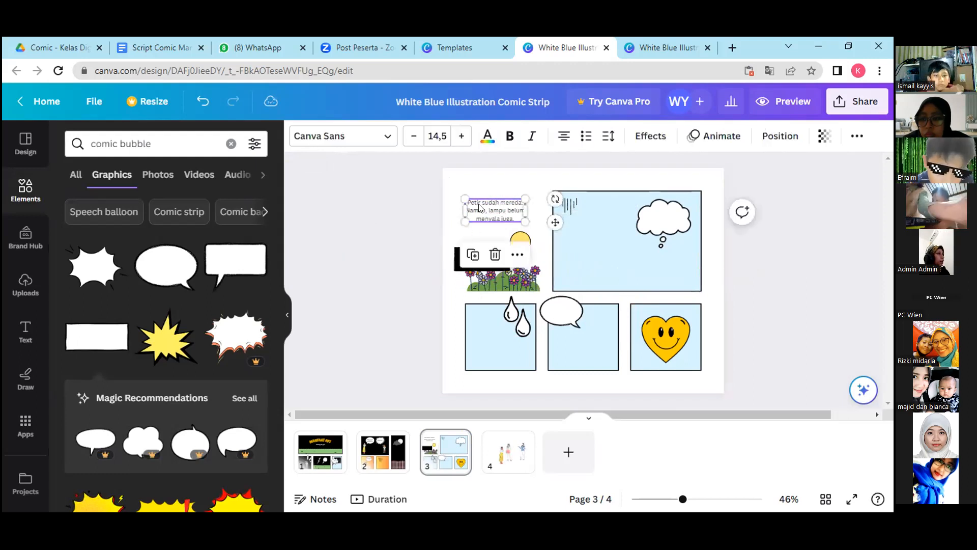
left_click(473, 257)
left_click_drag(493, 216, 485, 258)
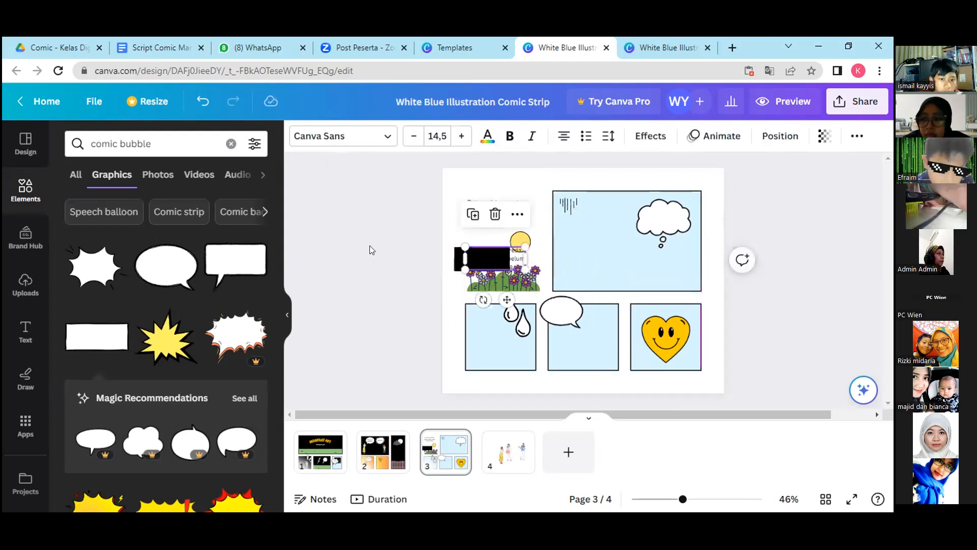
Recolour the narration text above the flowers to light grey from the document colours.
left_click(487, 136)
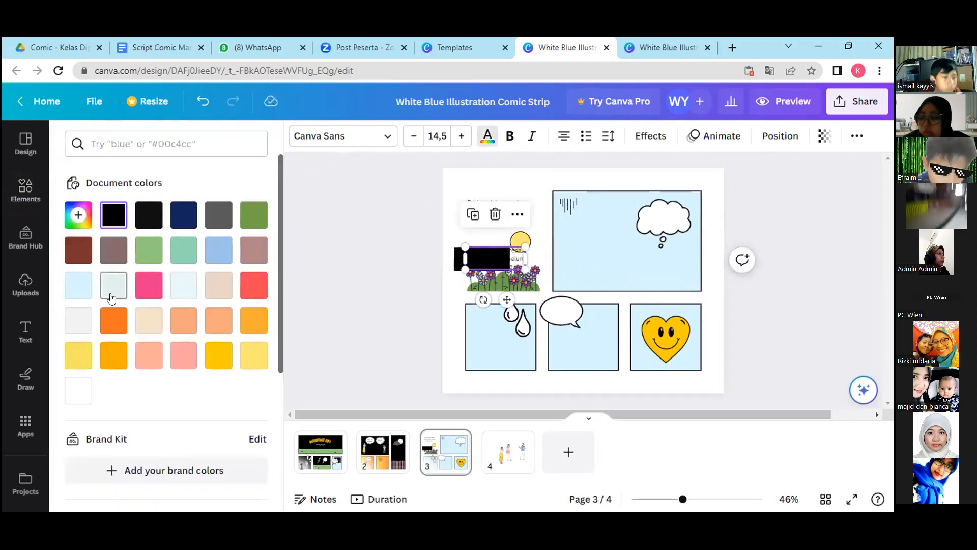
left_click(76, 319)
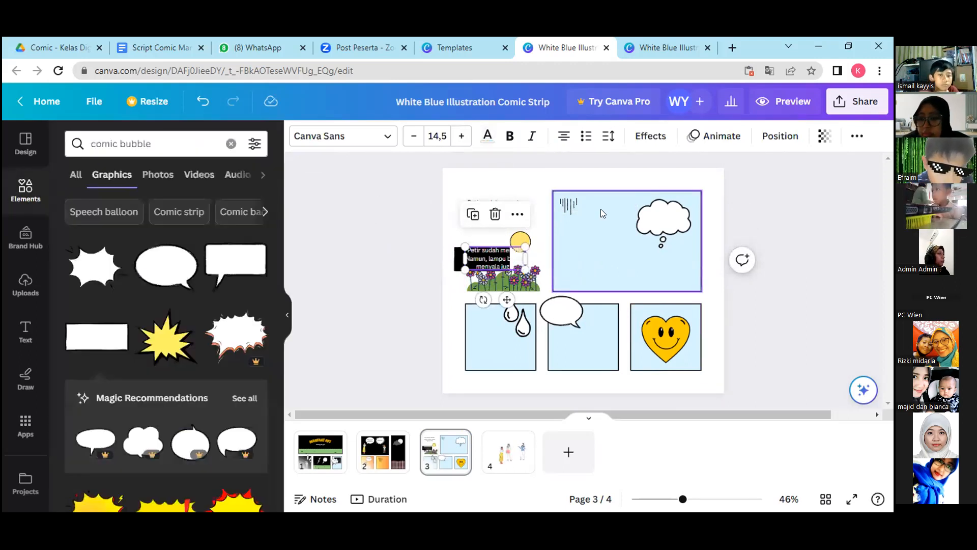
left_click(601, 208)
left_click(510, 200)
left_click_drag(510, 200, 510, 248)
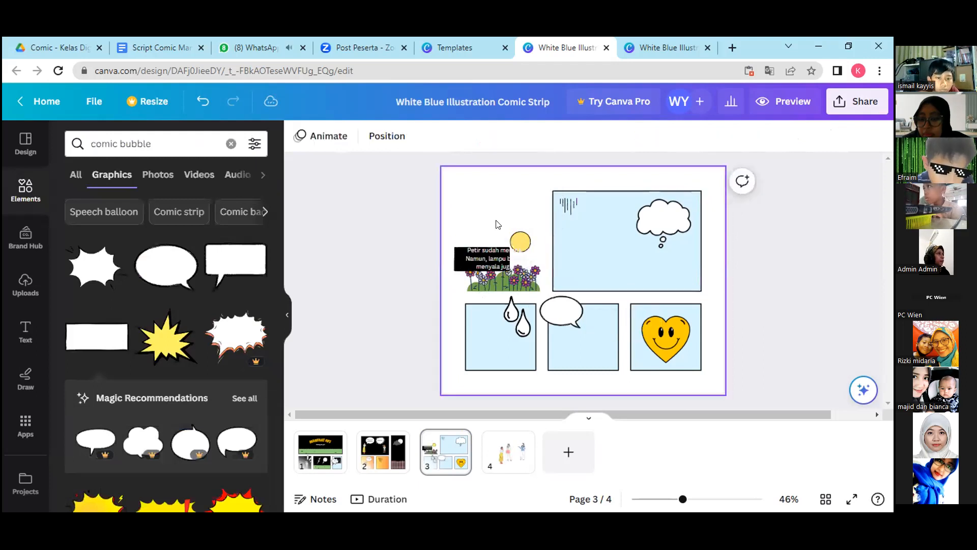
Move the black caption box up above the sun circle, place the narration text on it and shrink the text to size 9,6.
left_click(487, 257)
left_click_drag(487, 257, 486, 204)
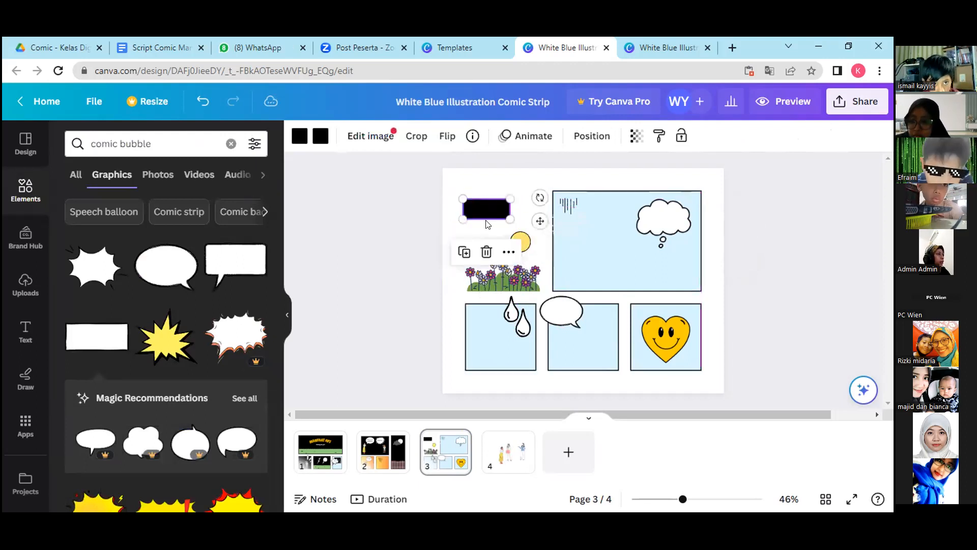
left_click(556, 224)
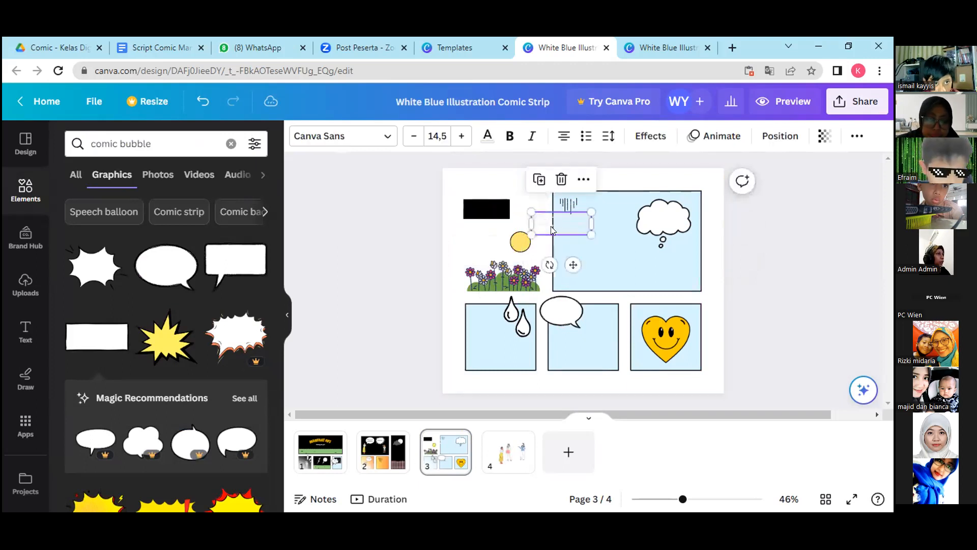
left_click_drag(556, 225, 488, 209)
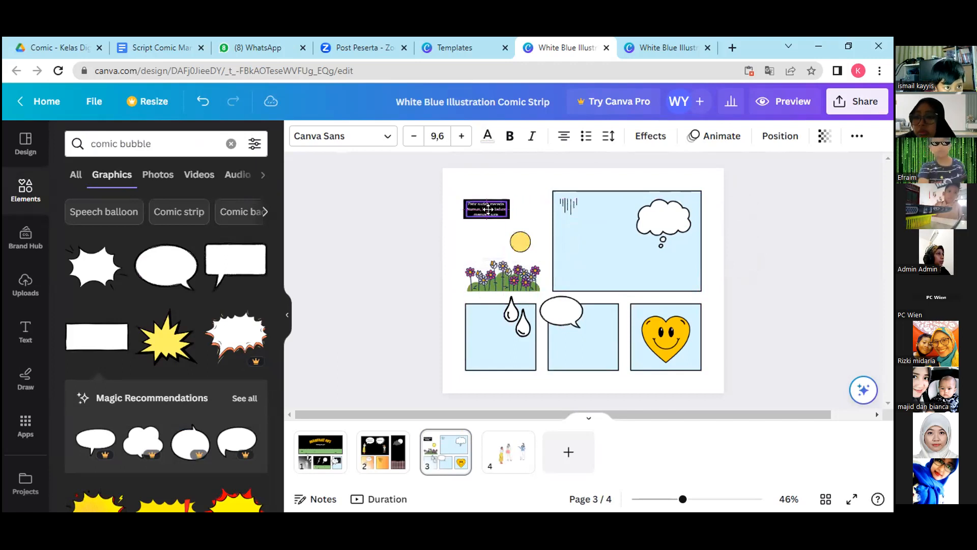
left_click(521, 188)
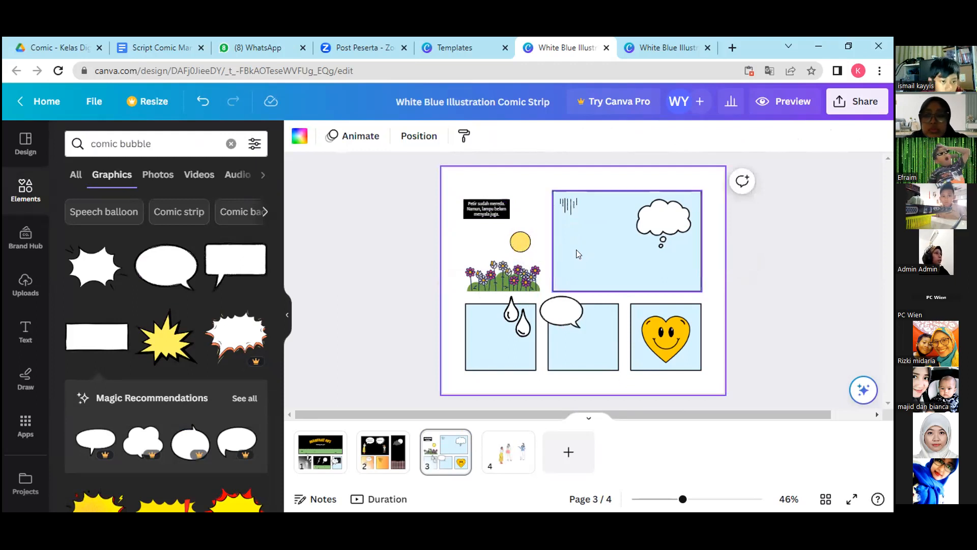
Recolour the yellow circle above the flowers to light grey from the document colours.
left_click(522, 241)
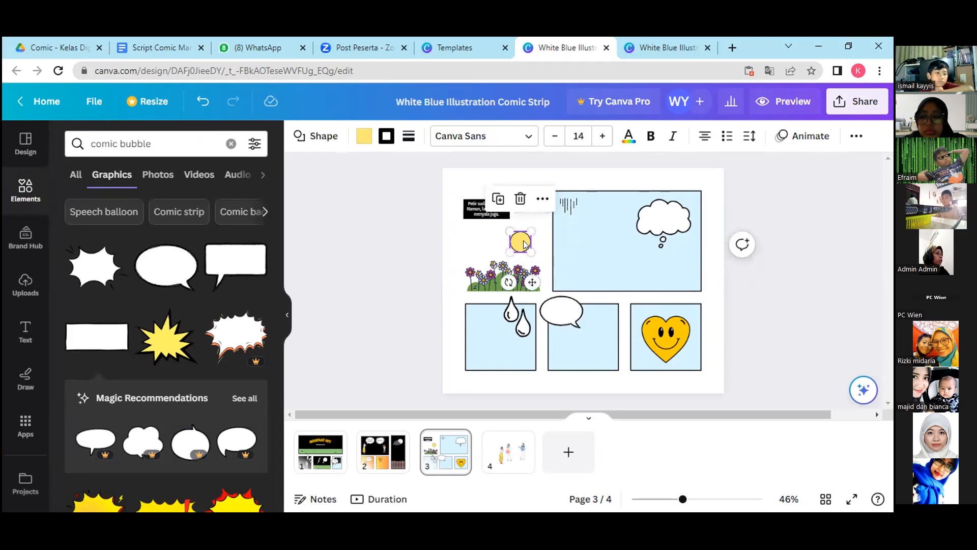
left_click(365, 137)
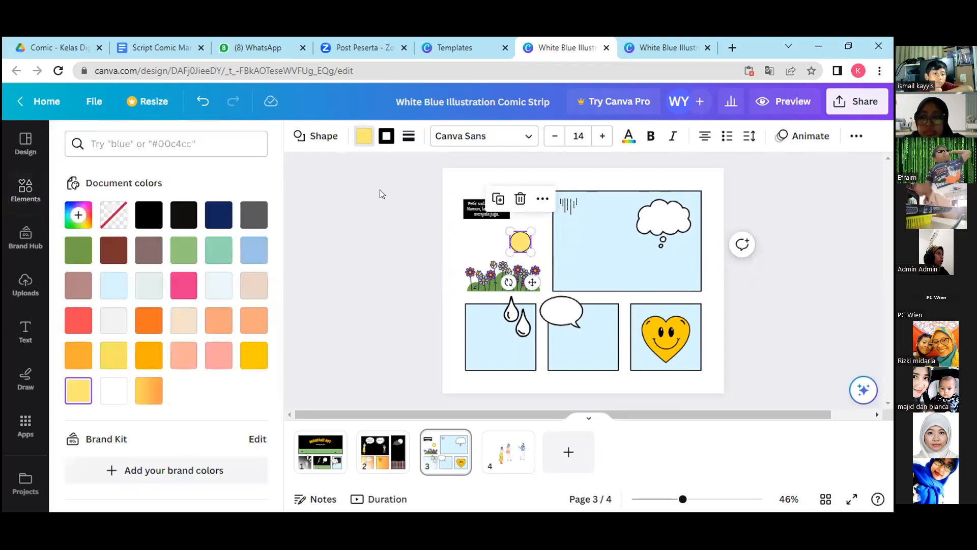
left_click(114, 319)
left_click(561, 269)
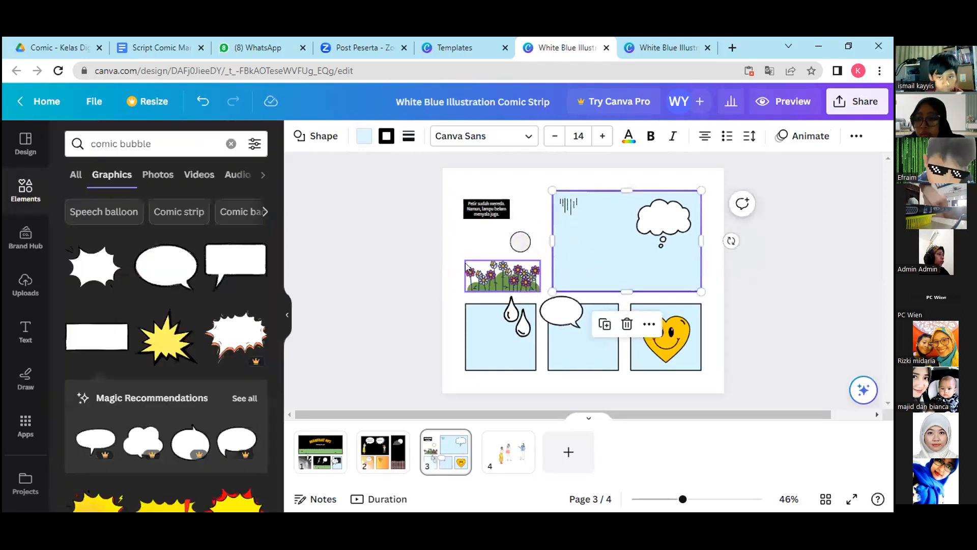
left_click(520, 187)
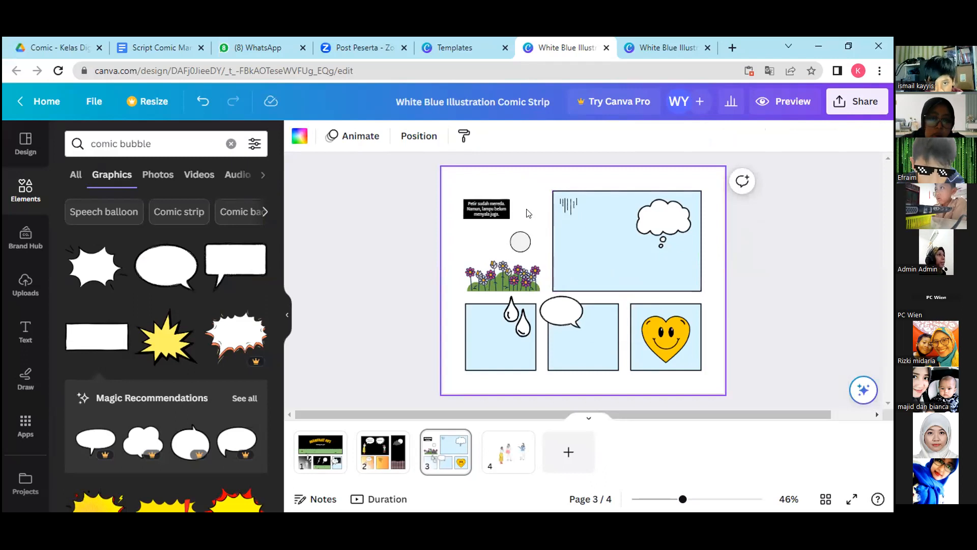
left_click(587, 239)
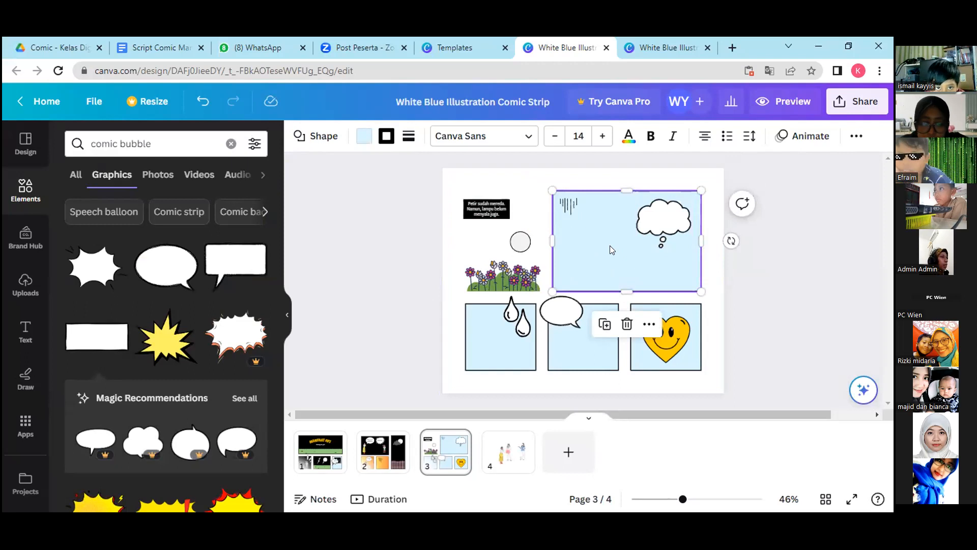
Copy the dark window illustration from the third lower panel of page 1.
left_click(303, 474)
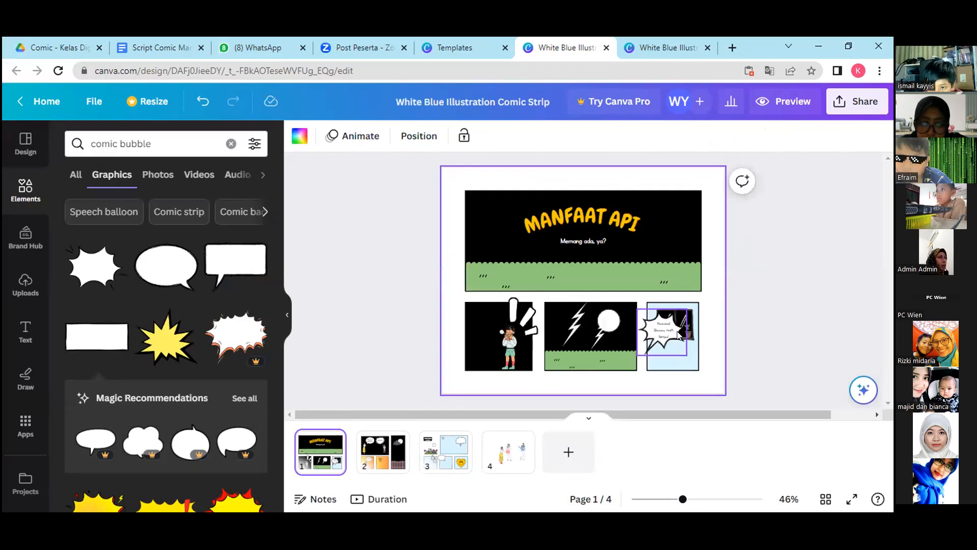
left_click(684, 315)
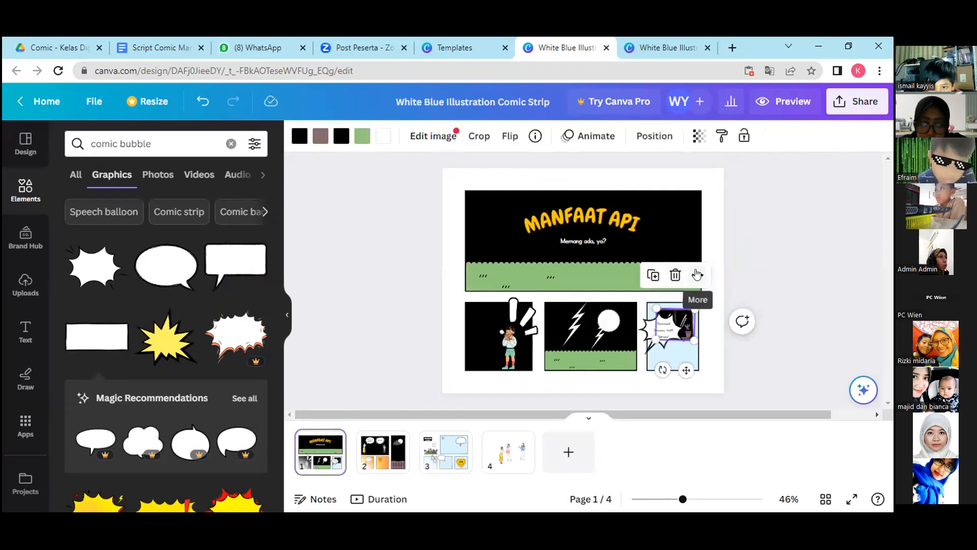
right_click(685, 311)
left_click(731, 180)
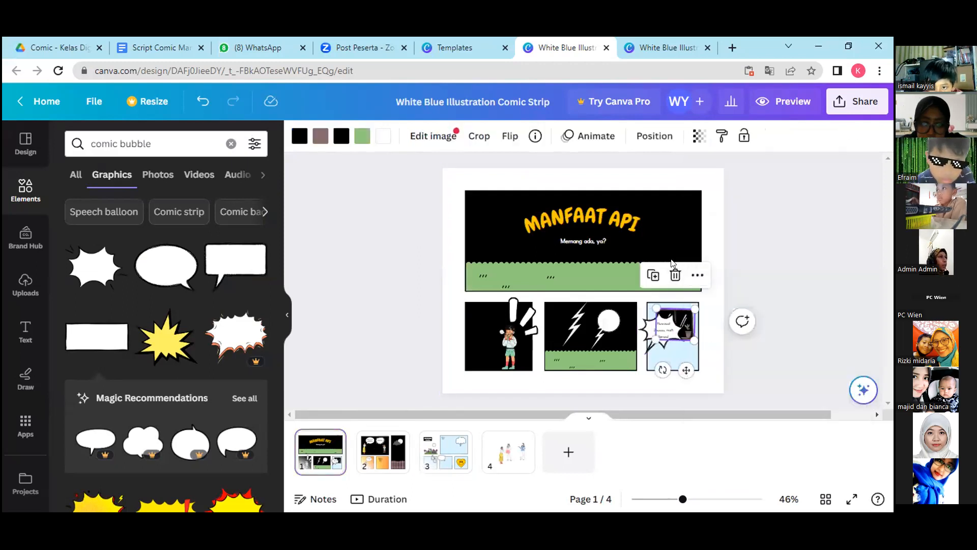
key("ctrl+v")
left_click(688, 320)
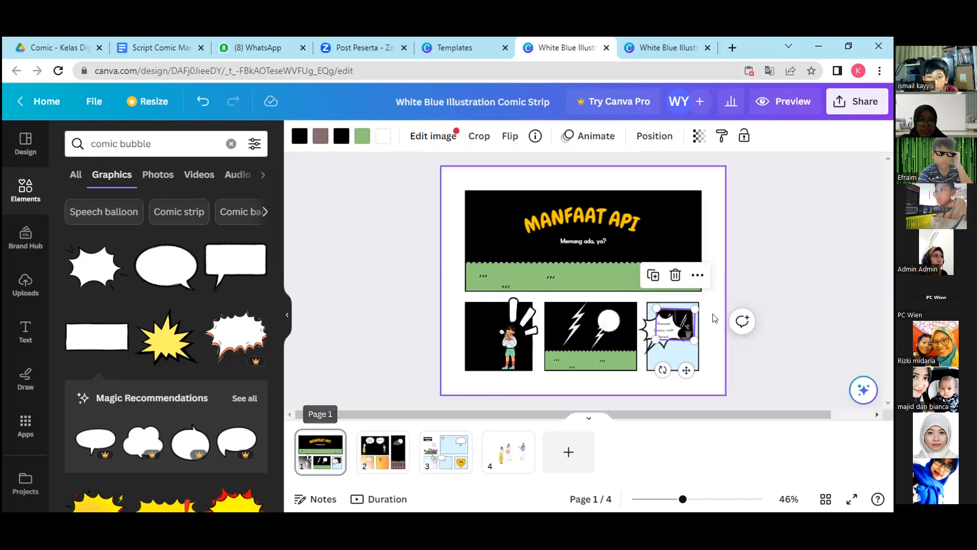
left_click(684, 318)
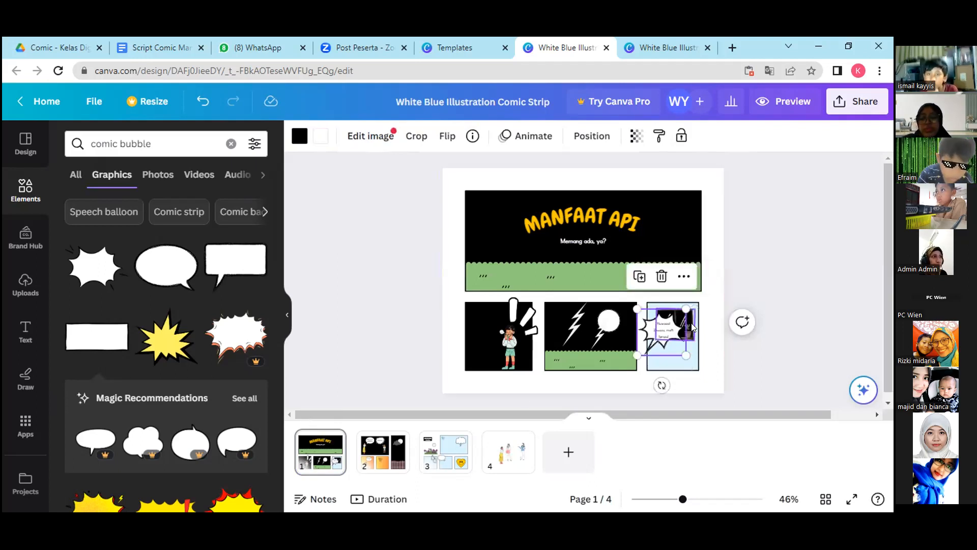
left_click(692, 323)
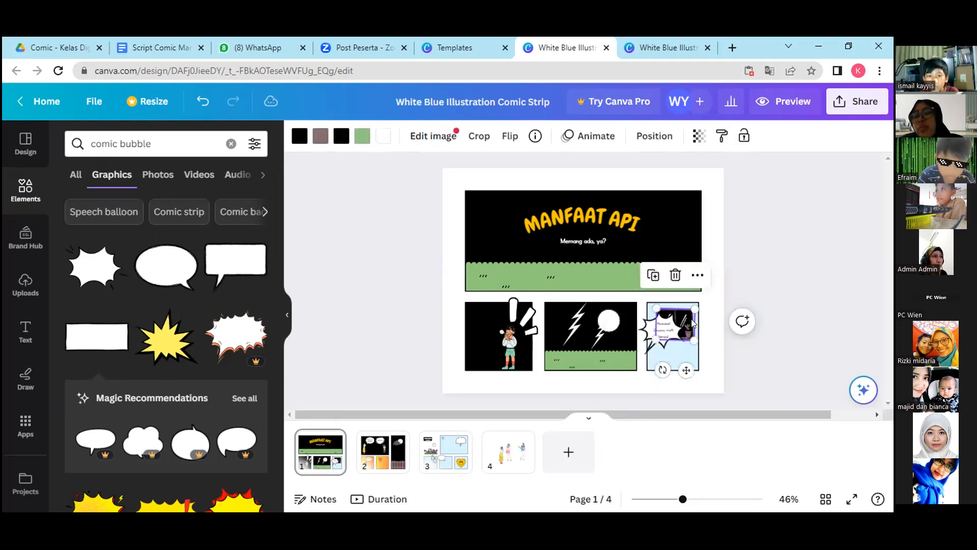
left_click(696, 276)
left_click(729, 179)
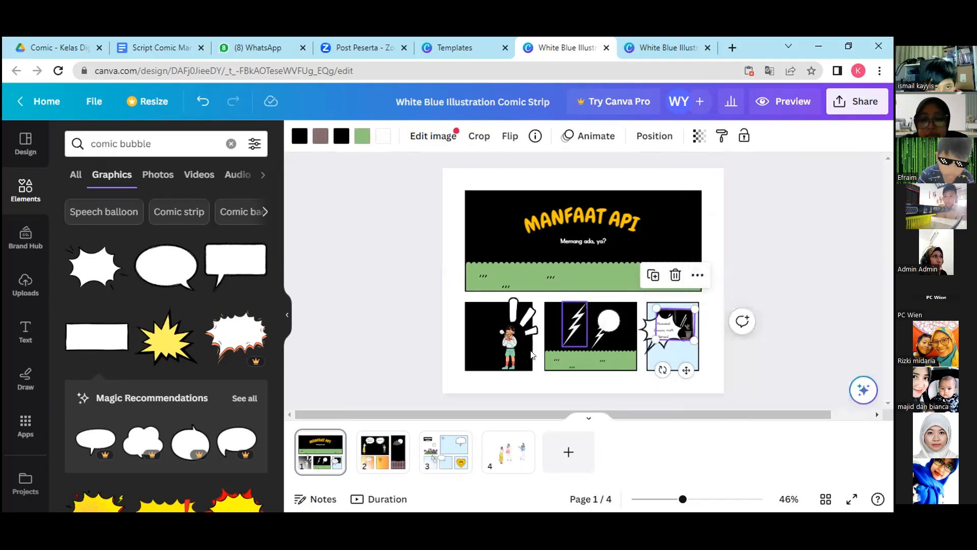
Paste the copied window illustration onto page 3 and dismiss the copy-and-paste help message.
left_click(457, 451)
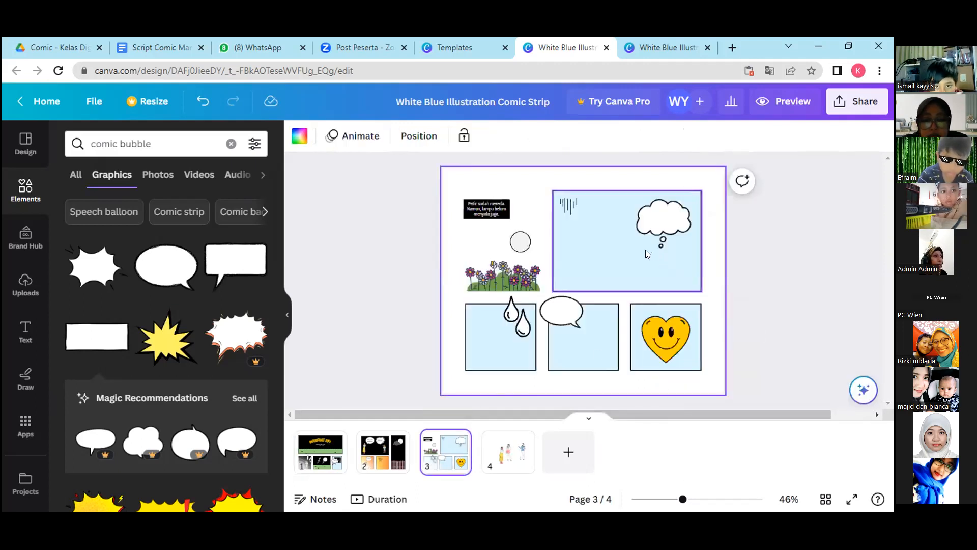
left_click(643, 251)
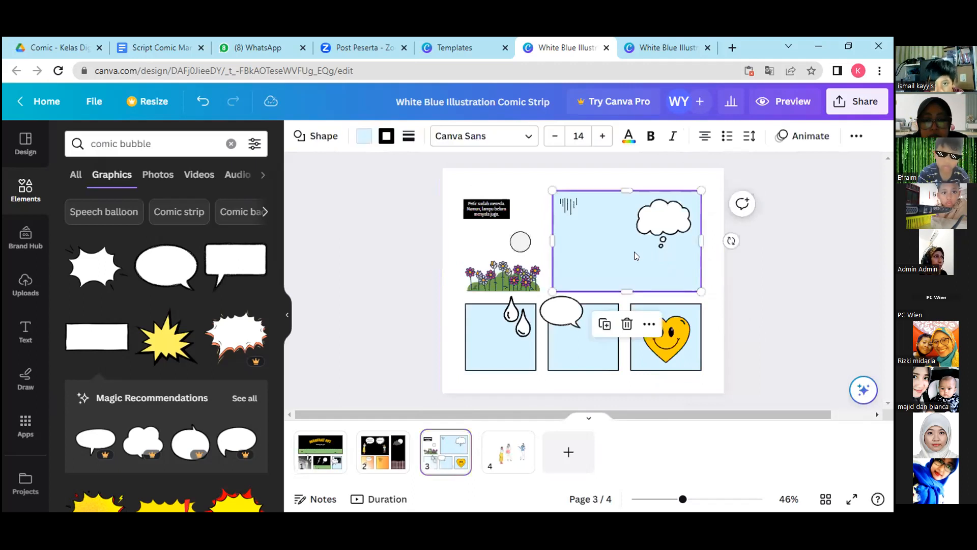
left_click(649, 326)
left_click(681, 229)
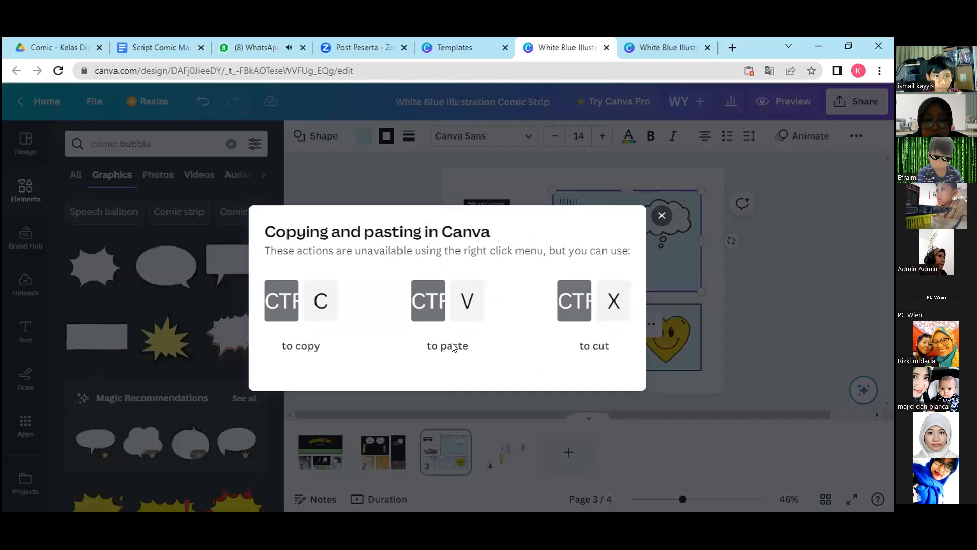
key("ctrl+v")
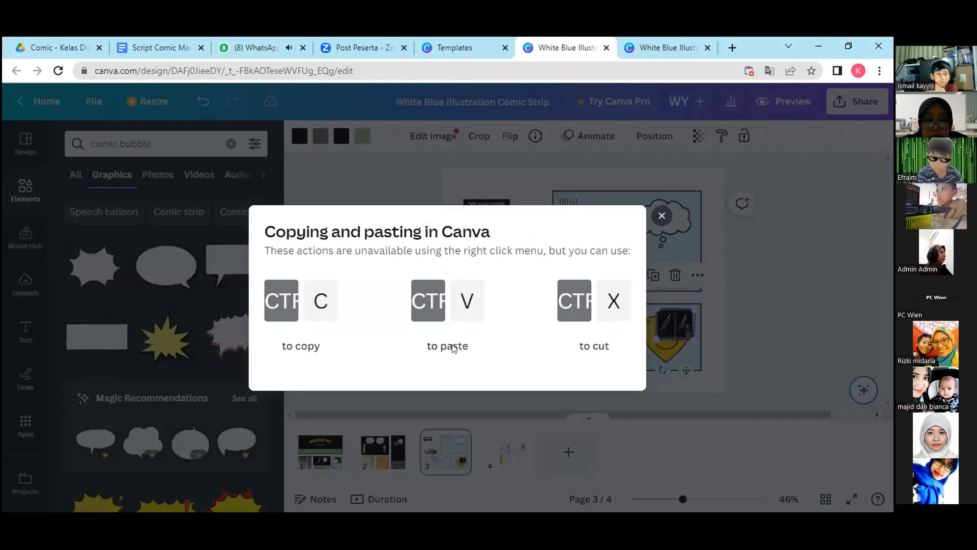
left_click(661, 216)
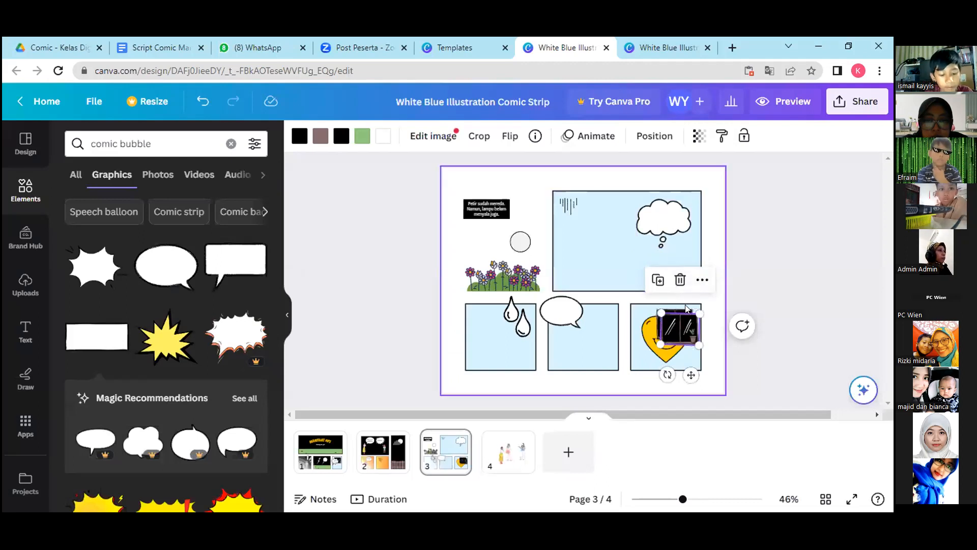
Keep a single window in the upper middle of the large panel, deleting the duplicate, and shift the thought bubble away from it.
left_click_drag(678, 325, 610, 261)
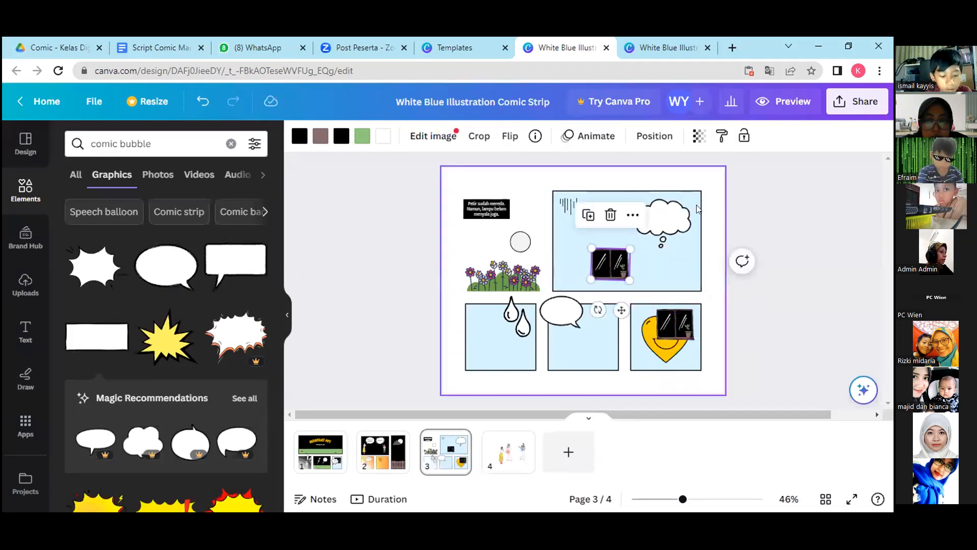
left_click(610, 215)
left_click_drag(666, 320, 608, 211)
left_click(663, 223)
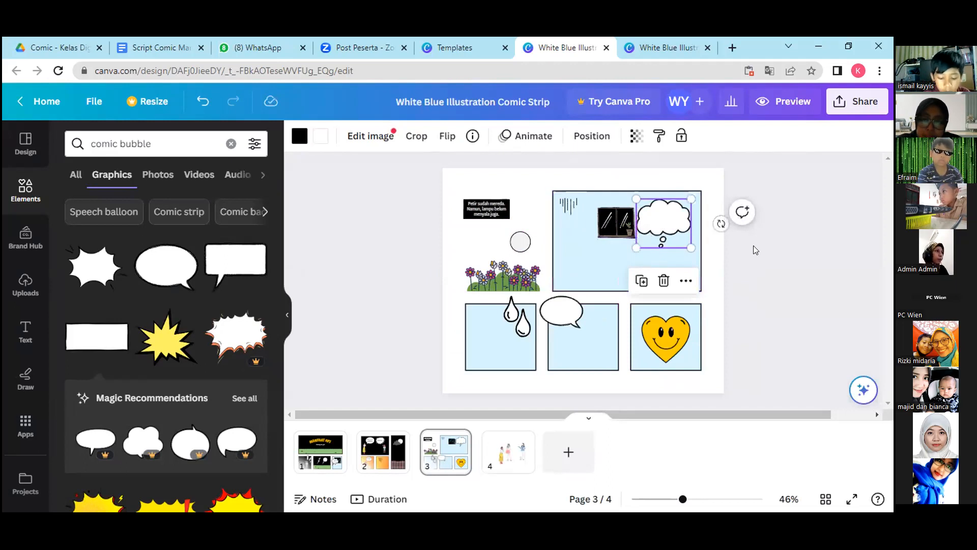
left_click_drag(657, 214, 667, 226)
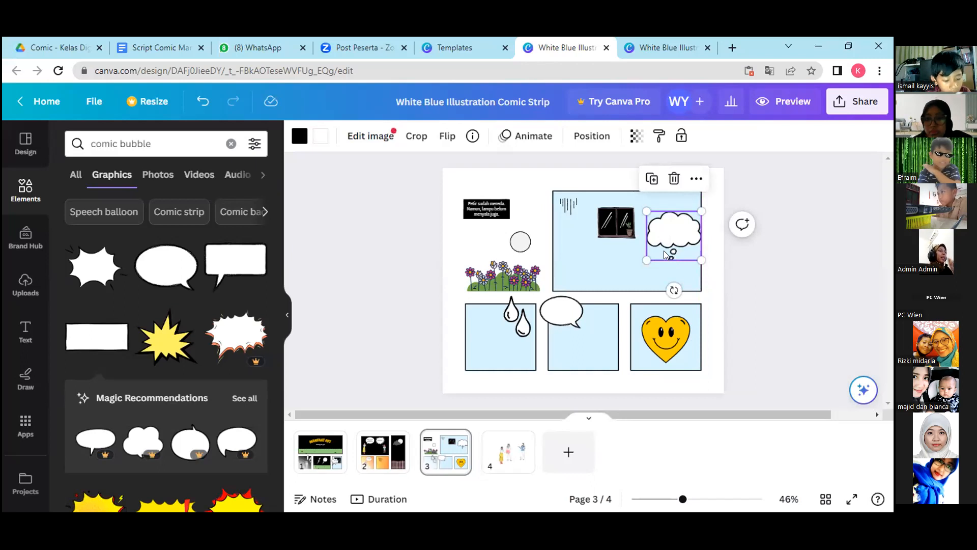
Fill the large panel on page 3 with the yellow-orange gradient from the document colours.
left_click(601, 273)
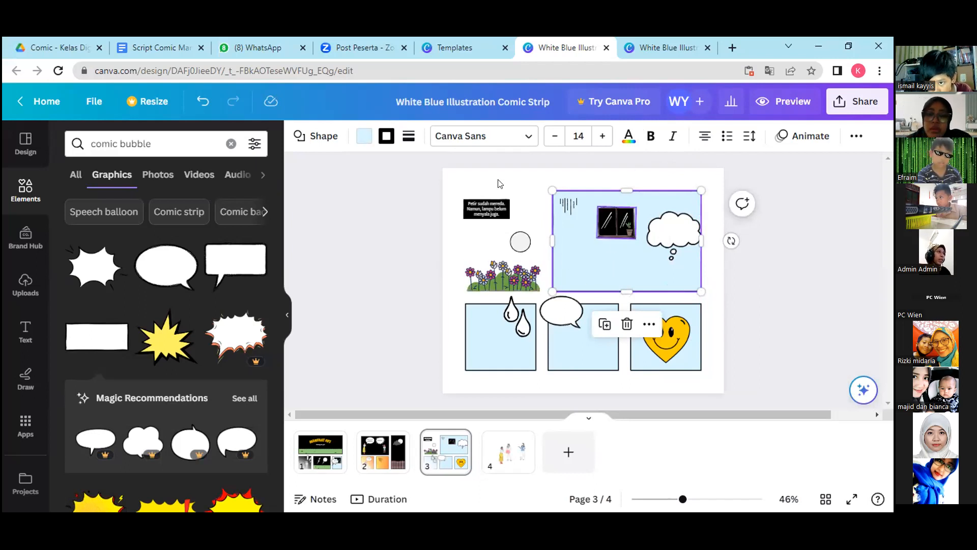
left_click(364, 136)
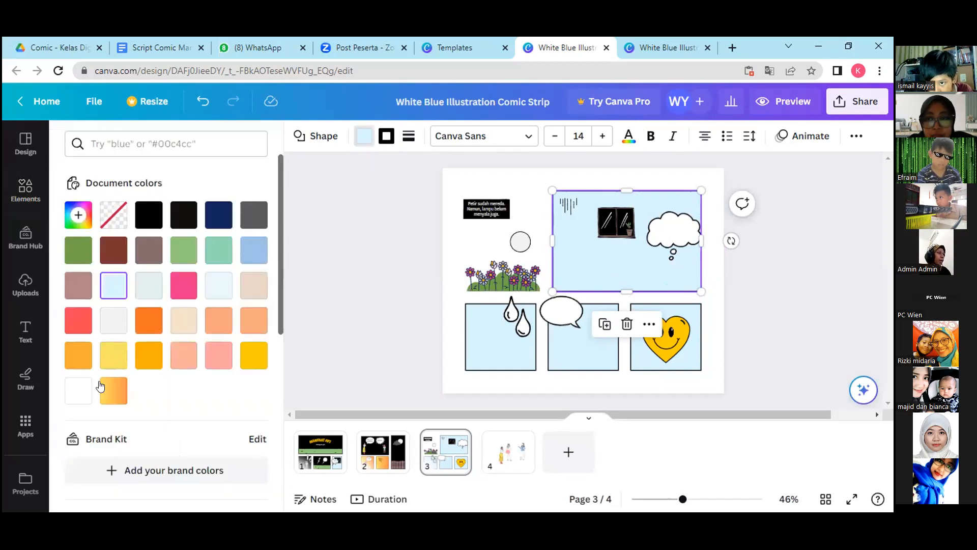
left_click(111, 393)
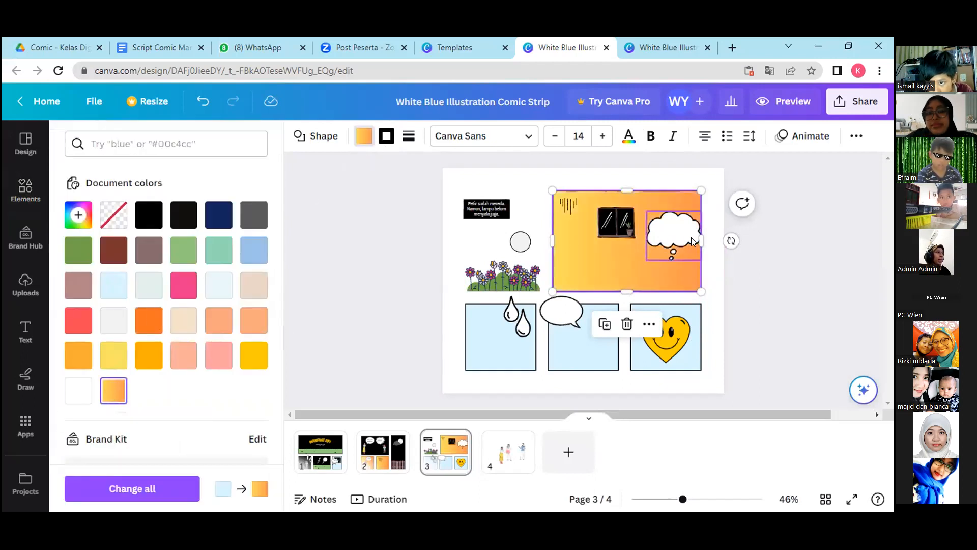
Delete the thought bubble from the large panel and nudge the window up towards the panel's upper edge.
mouse_move(678, 224)
left_mouse_down()
mouse_move(672, 214)
mouse_move(666, 225)
left_mouse_up()
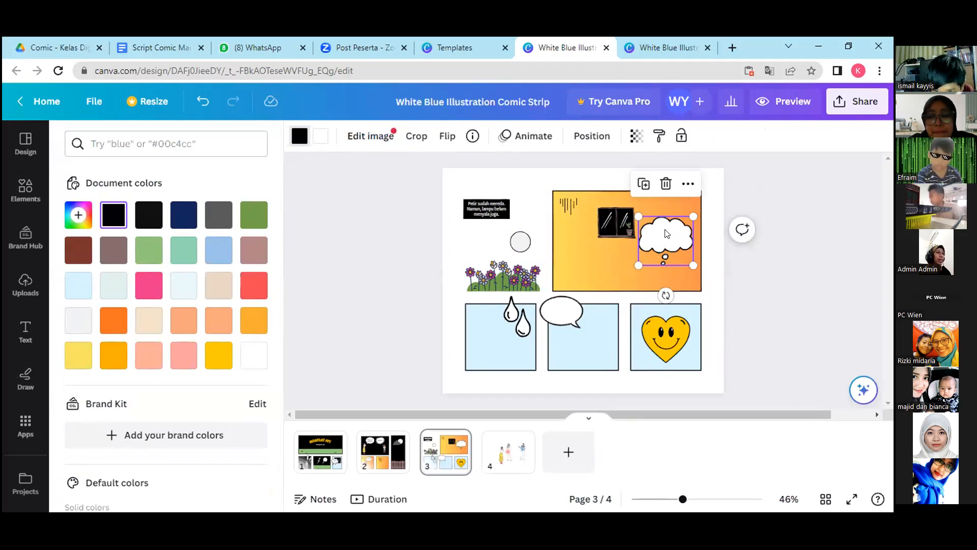
key("Delete")
left_click_drag(619, 228, 621, 221)
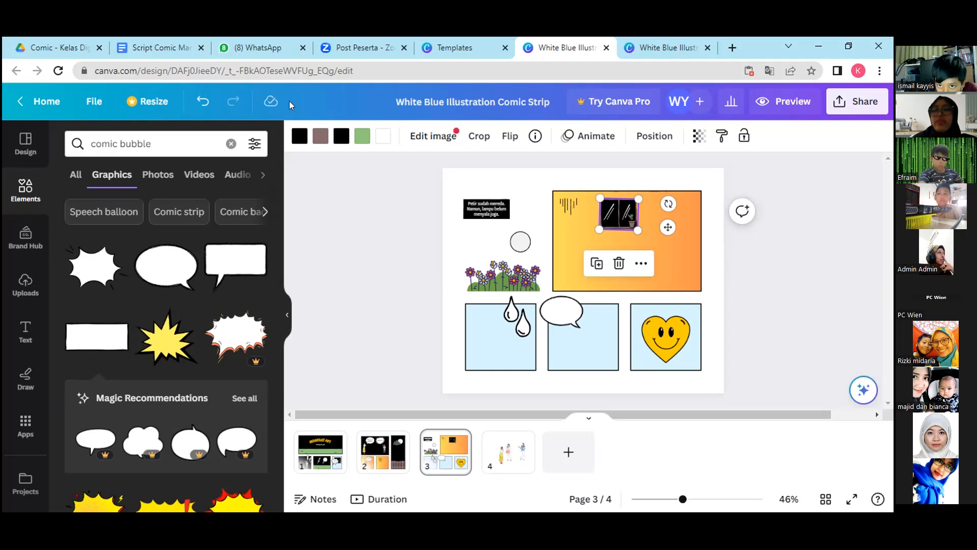
Recolour the window's black glass to orange from the document colours.
left_click(341, 138)
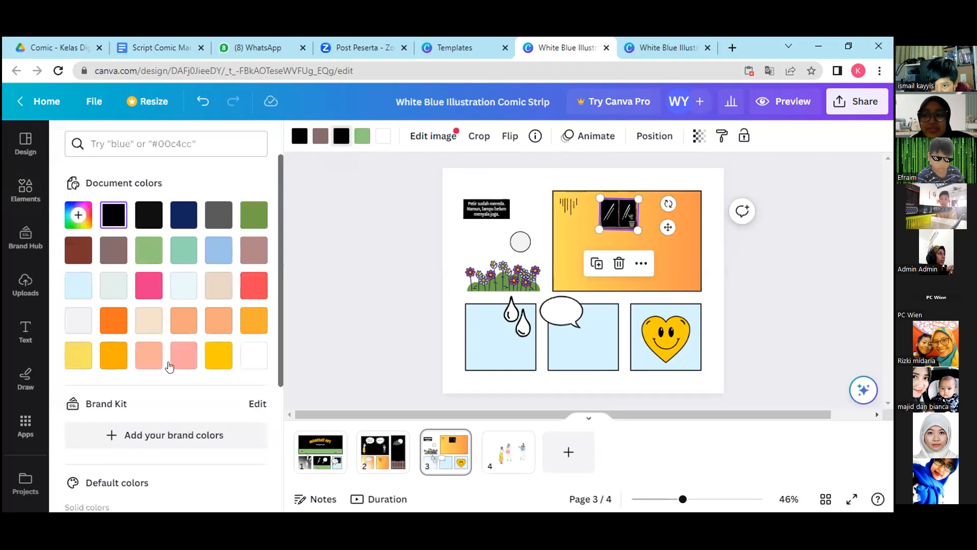
left_click(114, 357)
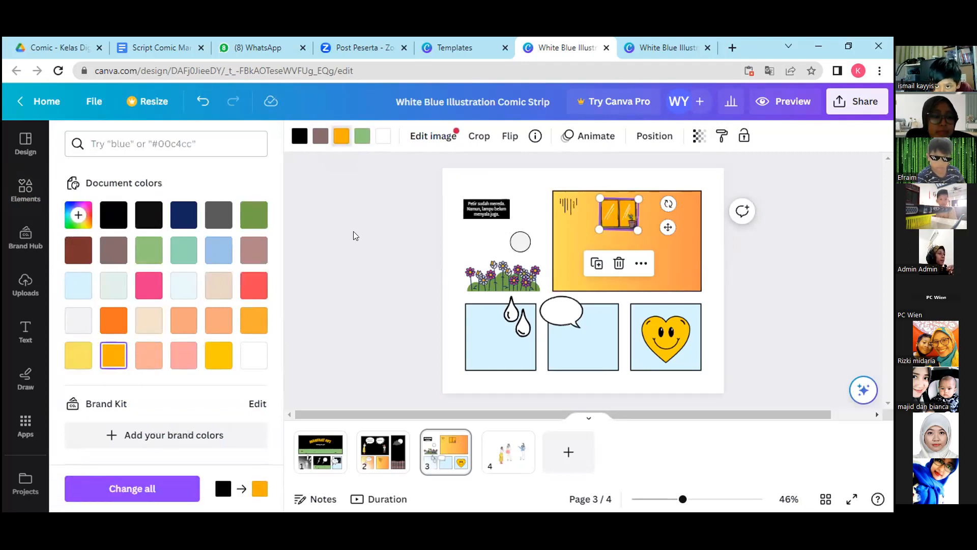
left_click(566, 248)
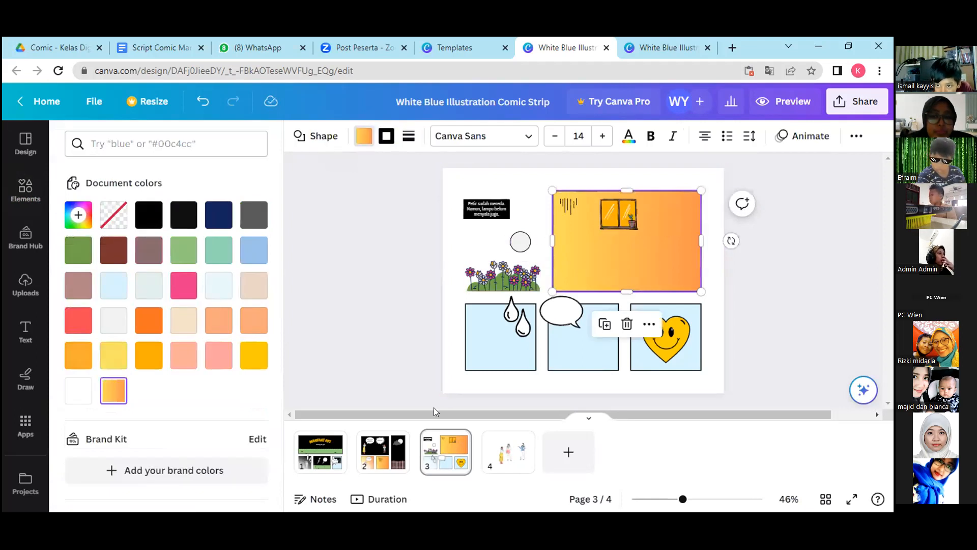
Copy the woman in the yellow skirt from page 2's large black panel into the left part of page 3's large orange panel.
left_click(392, 442)
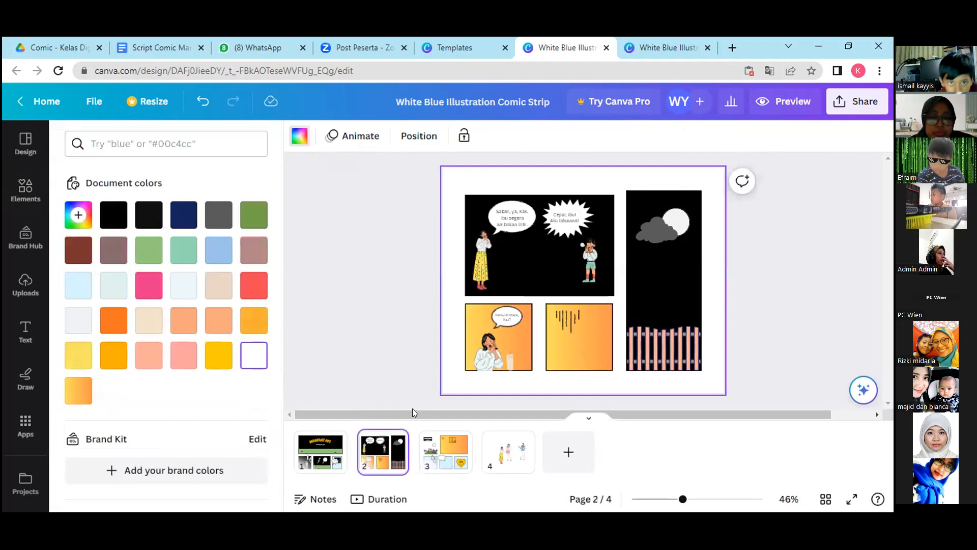
left_click(482, 266)
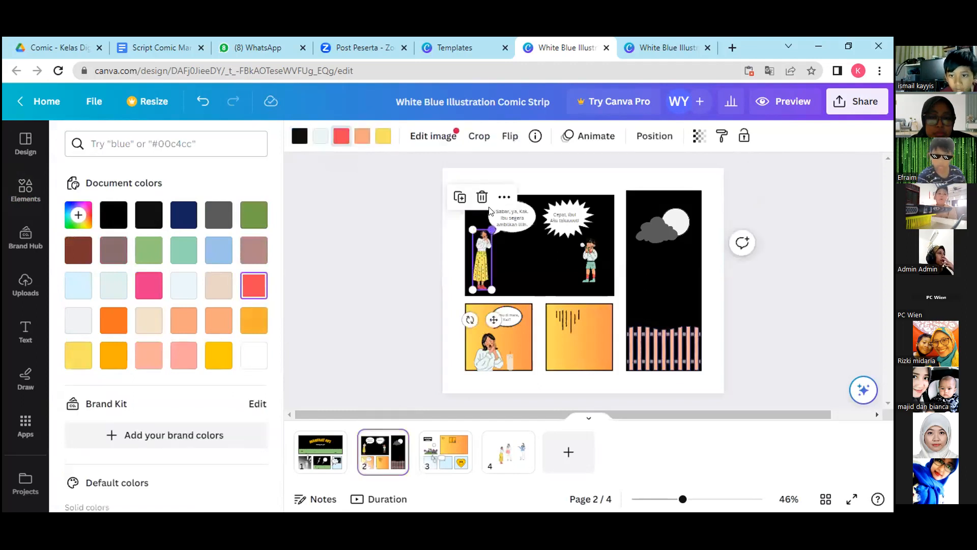
left_click(505, 196)
left_click(532, 179)
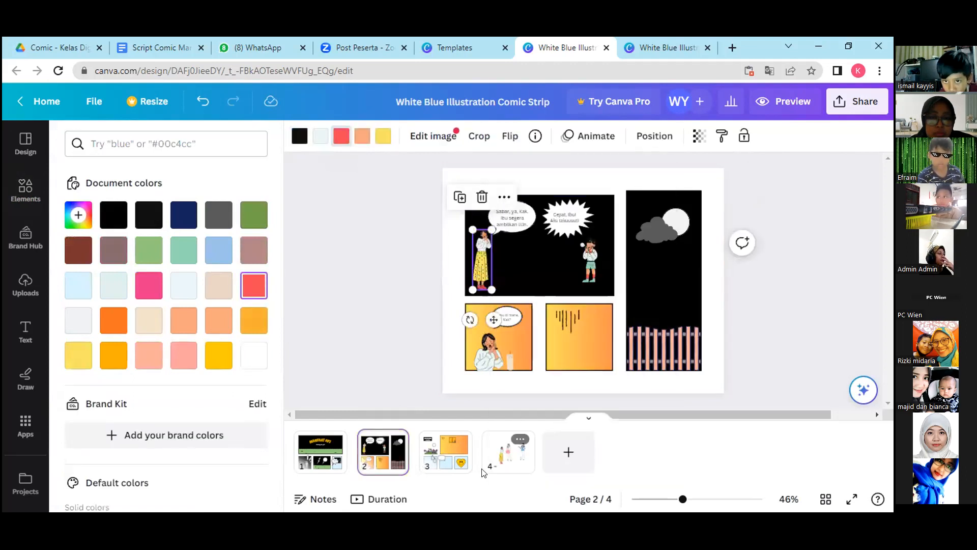
left_click(448, 450)
left_click(610, 270)
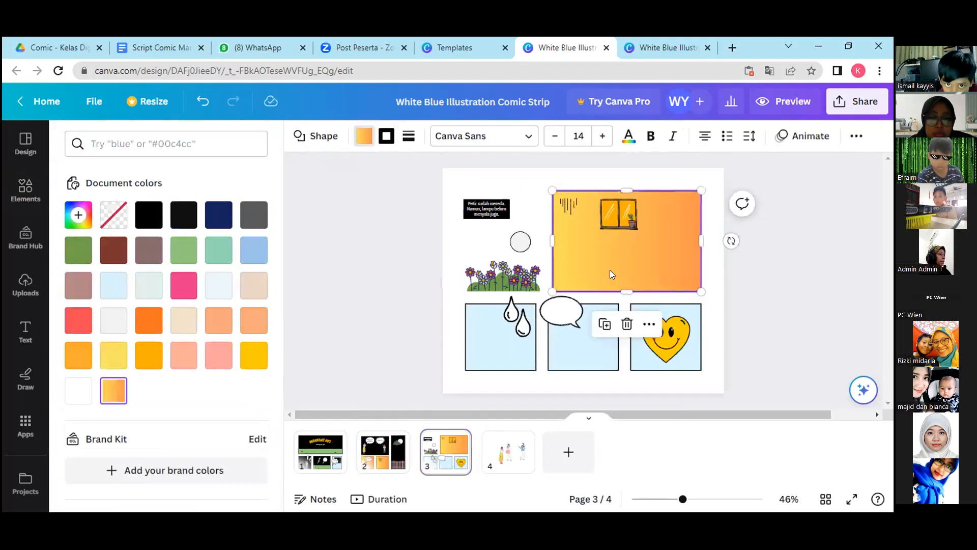
key("ctrl+v")
left_click_drag(474, 254, 577, 278)
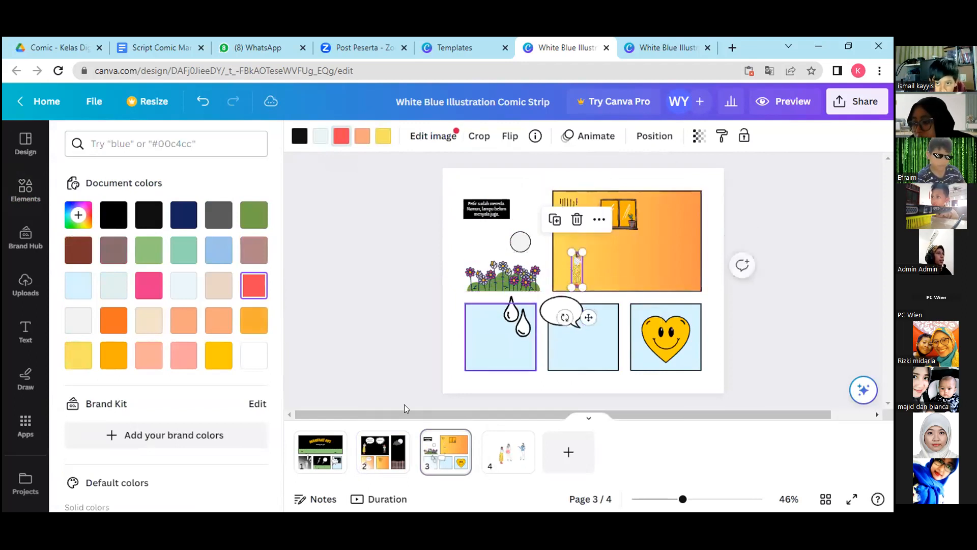
Copy the child from page 2's large black panel into the lower right corner of page 3's large orange panel.
left_click(383, 451)
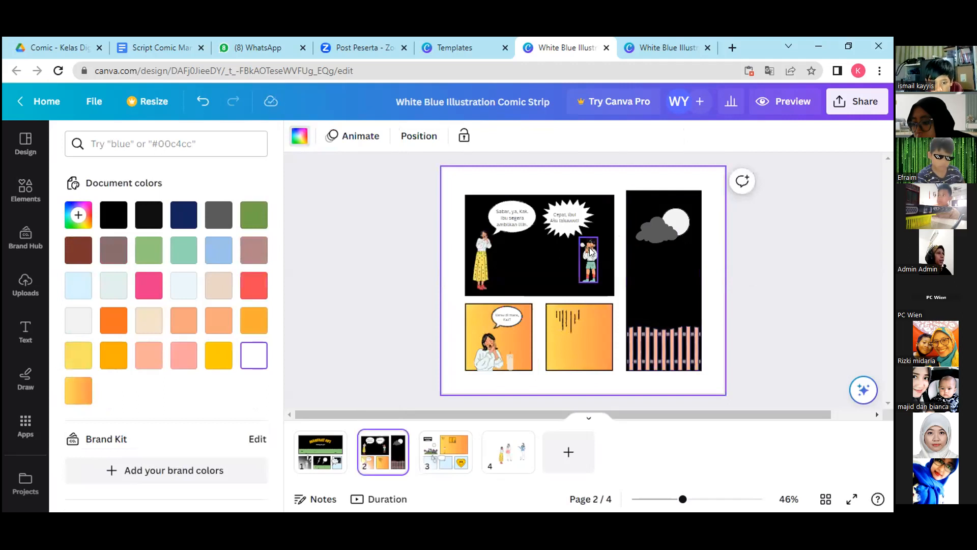
left_click(591, 251)
right_click(602, 213)
left_click(625, 181)
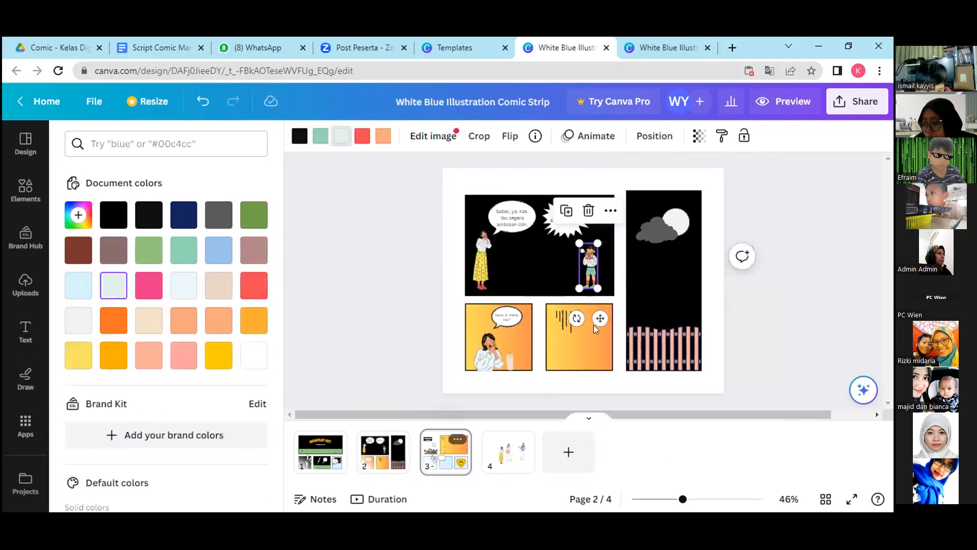
left_click(645, 261)
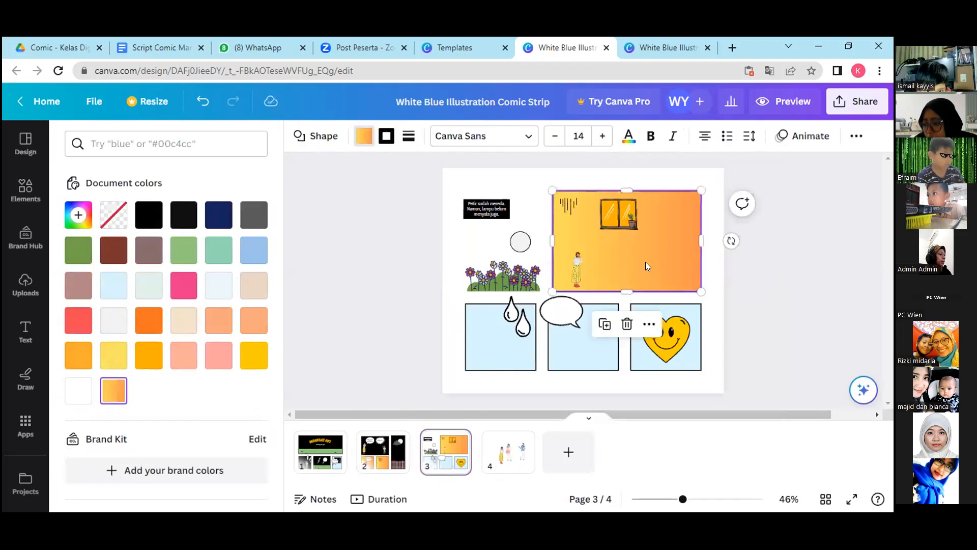
key("ctrl+v")
left_click_drag(626, 264, 680, 278)
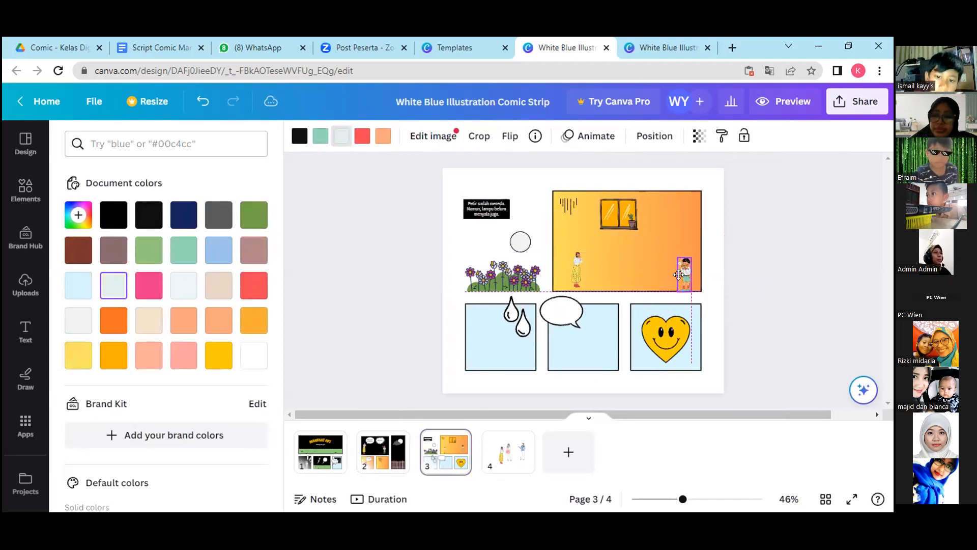
left_click(624, 386)
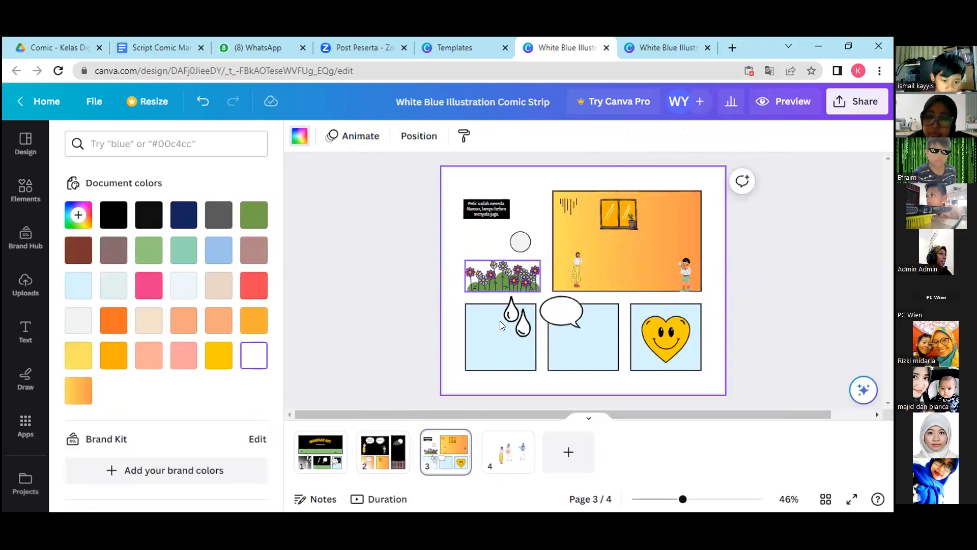
Copy the candle from page 2's lower-left panel into page 3's large orange panel, beside the woman.
left_click(382, 449)
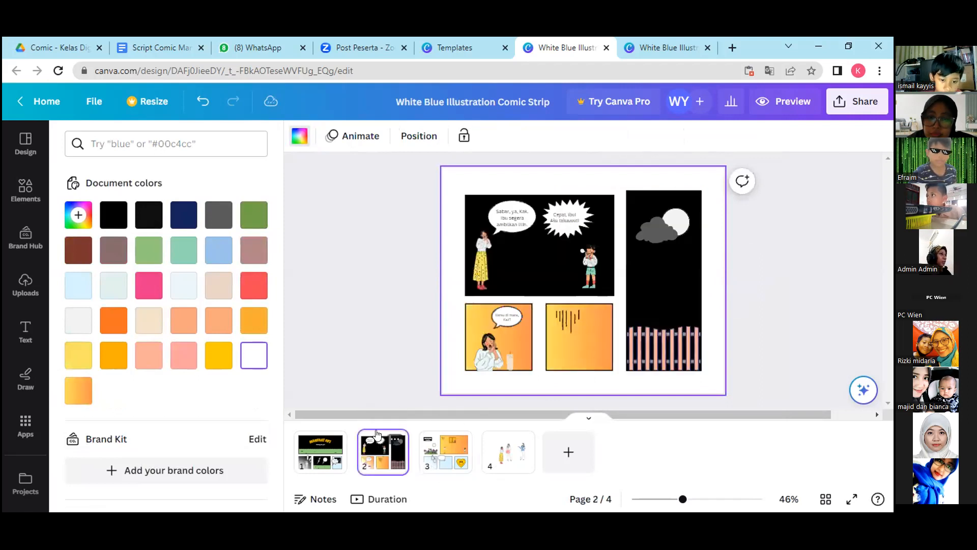
left_click(506, 363)
right_click(524, 322)
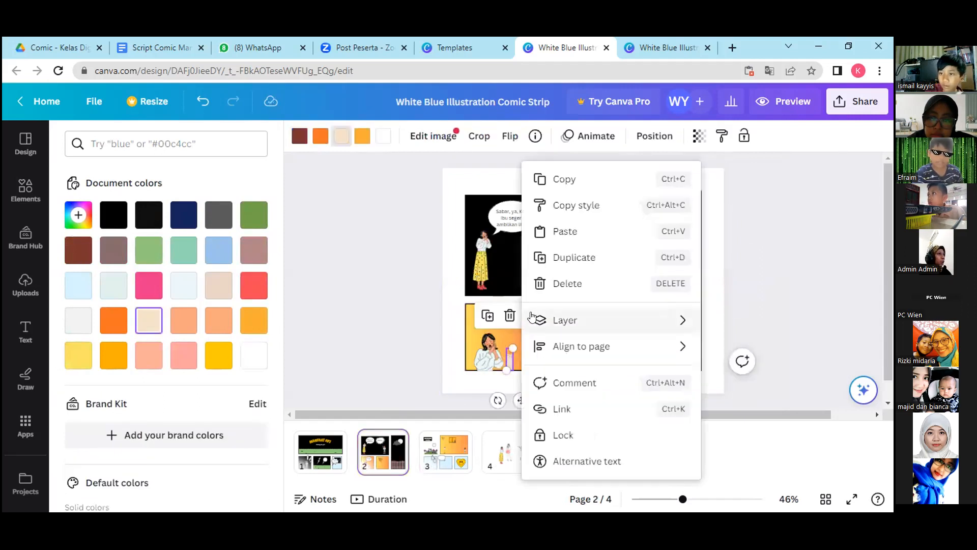
left_click(565, 181)
left_click(446, 451)
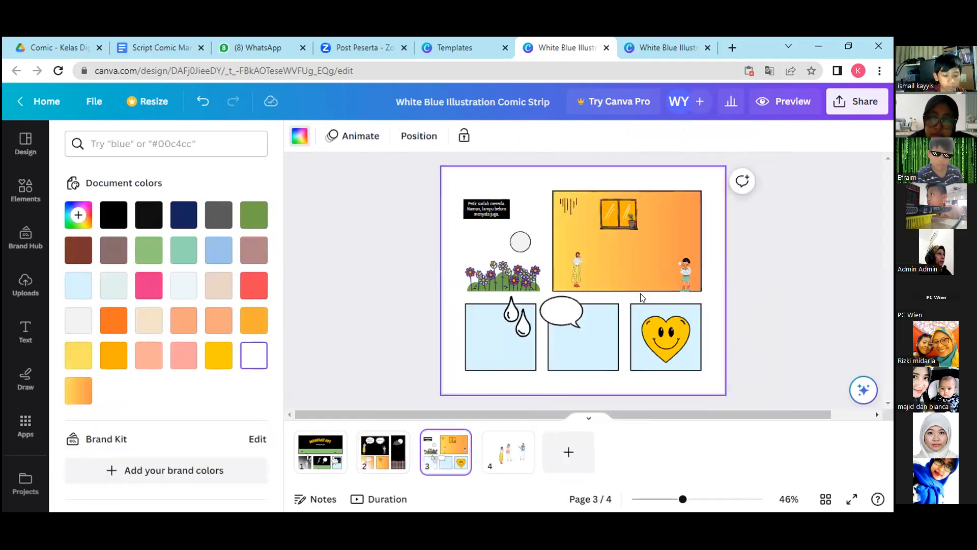
left_click(626, 267)
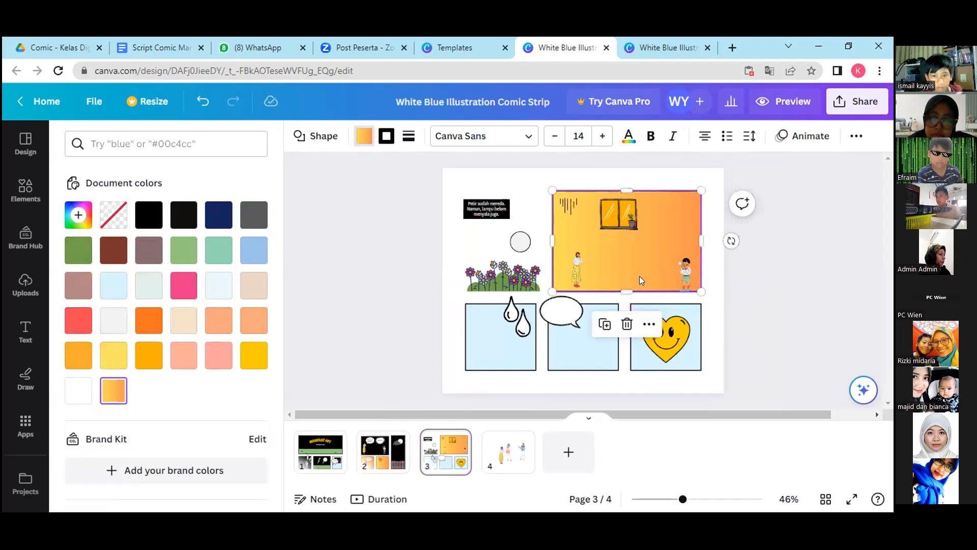
key("ctrl+v")
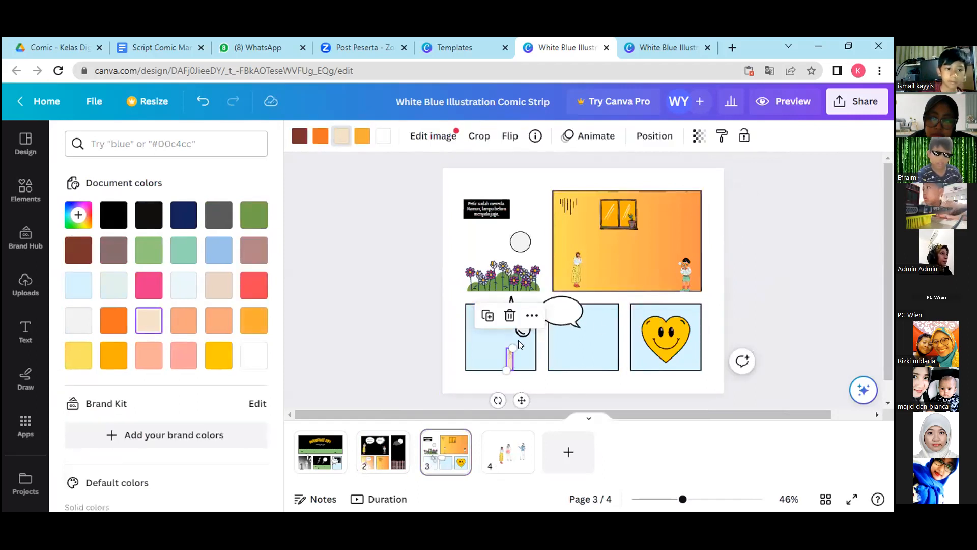
left_click(610, 270)
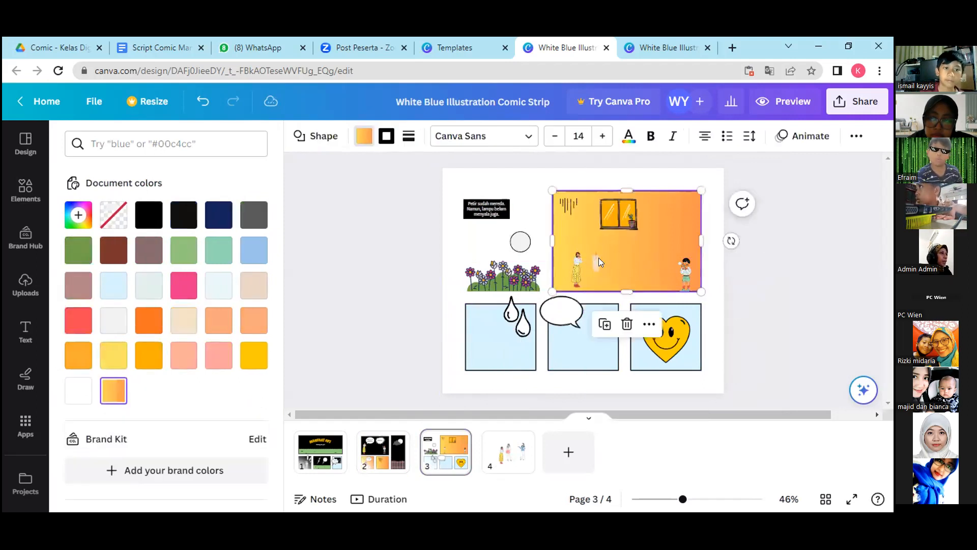
left_click(593, 261)
mouse_move(602, 273)
left_mouse_down()
mouse_move(599, 250)
mouse_move(596, 261)
left_mouse_up()
left_click(630, 269)
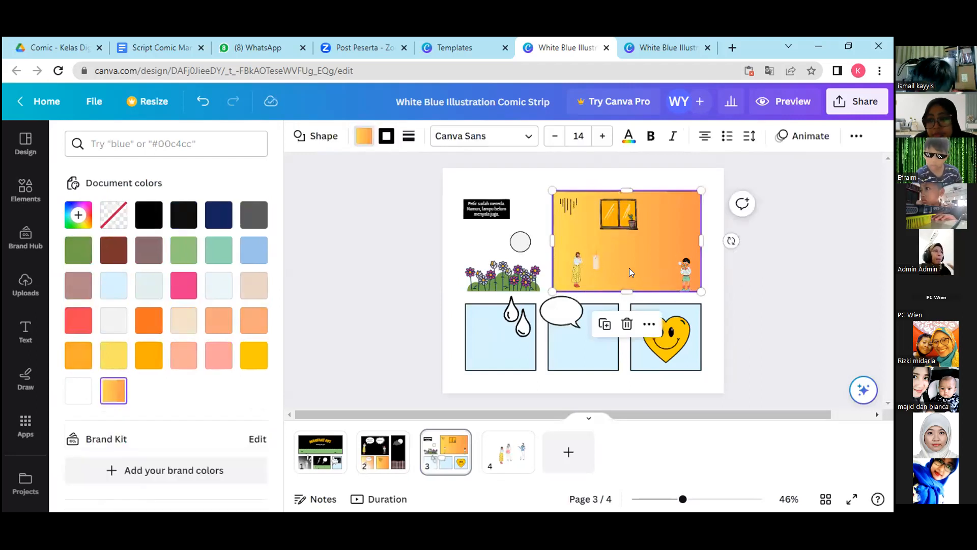
Search the elements for "table" and add the light wooden table graphic to page 3.
left_click(25, 189)
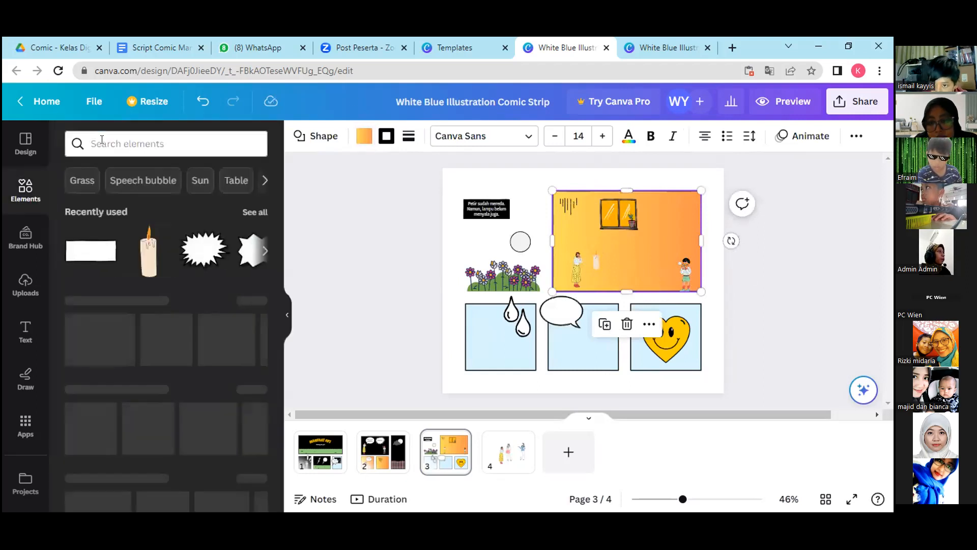
type("table")
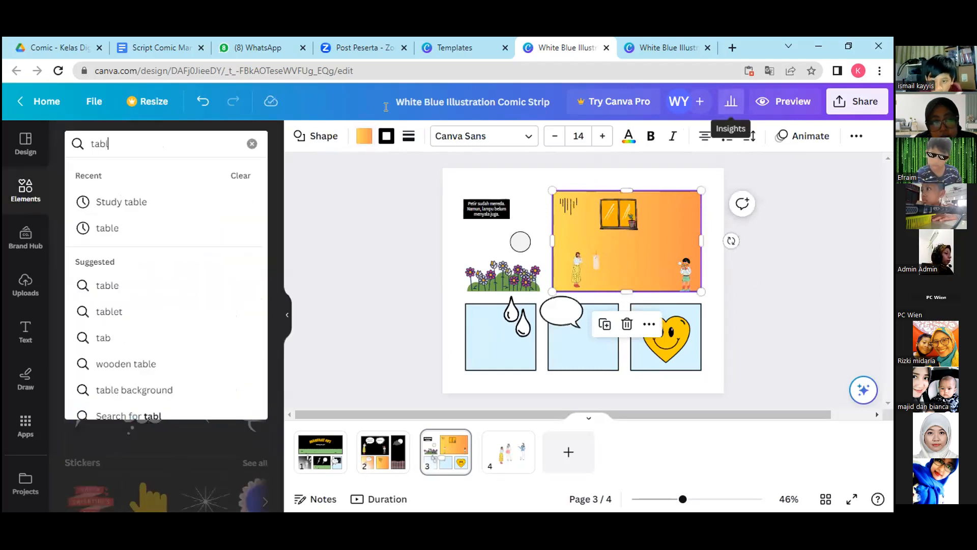
key("Return")
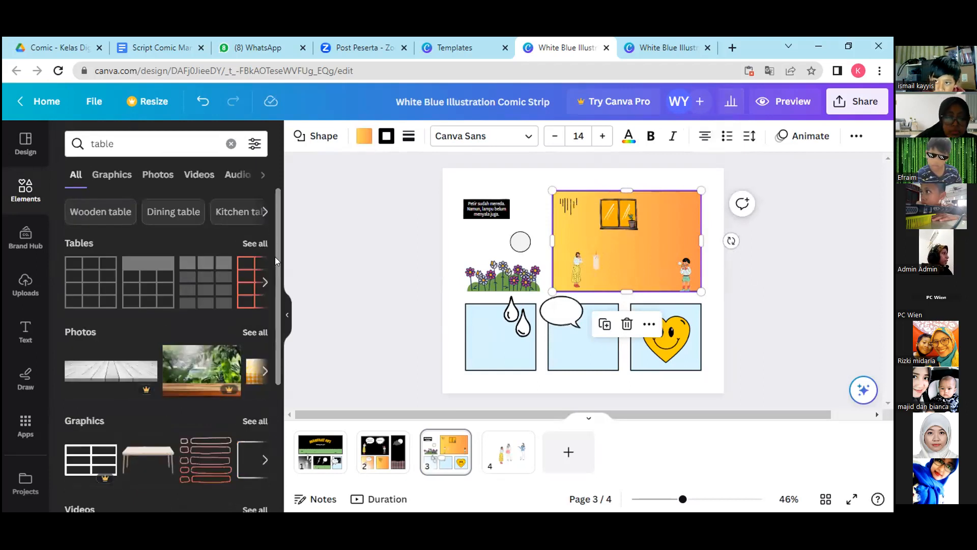
scroll(275, 257, "down", 2)
left_click(152, 380)
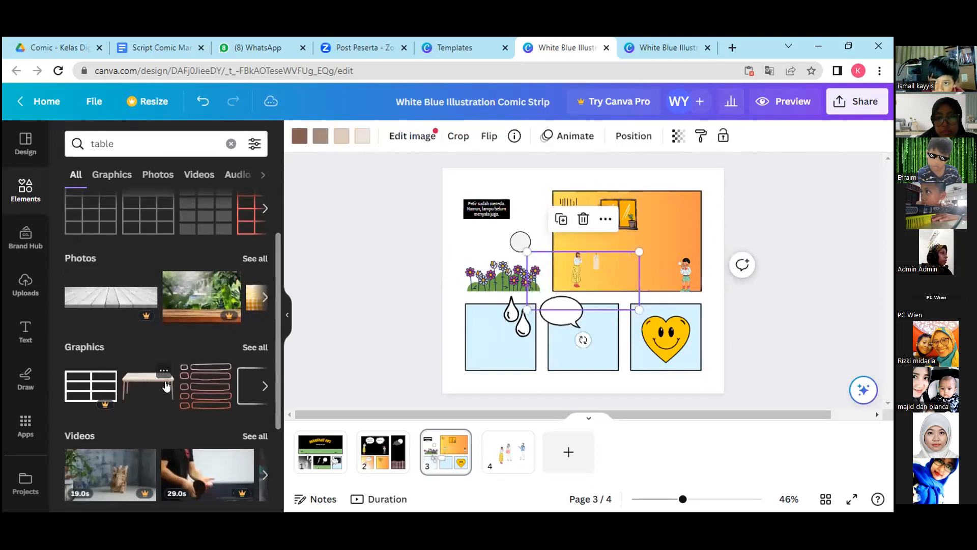
Shrink the table, place it between the woman and the child, and stand the candle on top of it.
mouse_move(639, 251)
left_mouse_down()
mouse_move(584, 280)
mouse_move(628, 277)
mouse_move(598, 255)
mouse_move(632, 242)
left_mouse_up()
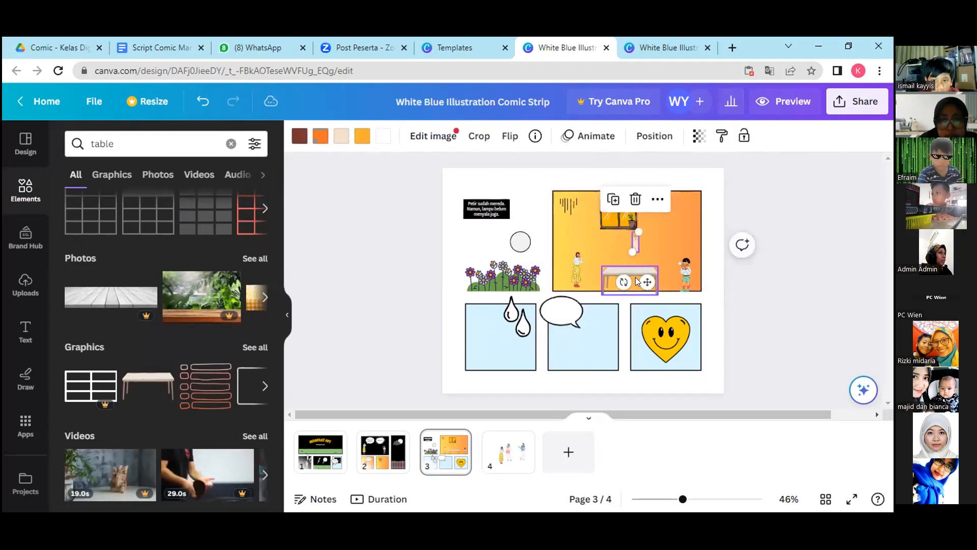
left_click(632, 268)
left_click_drag(655, 285, 622, 258)
left_click(660, 250)
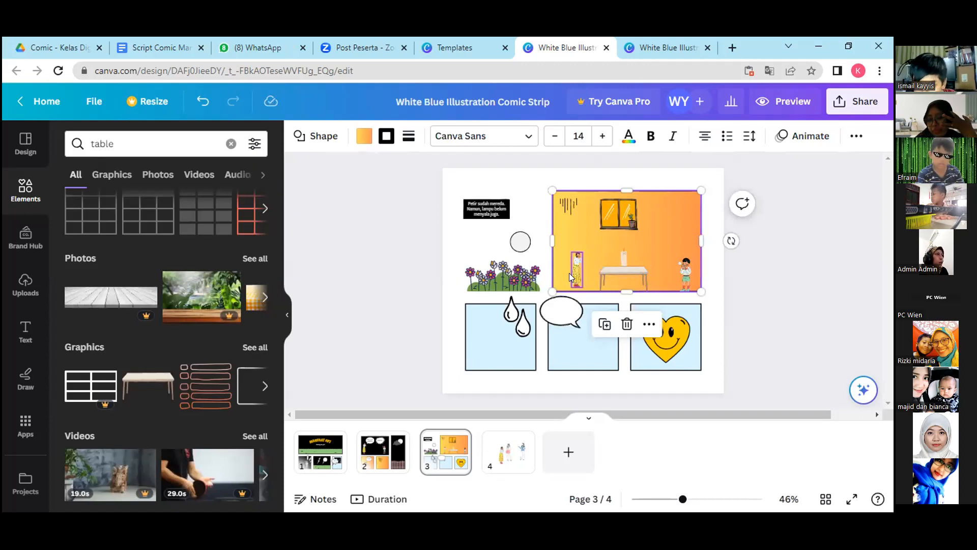
Switch to the Google Docs script and copy page 3's dialogue line 8, from "Wah, Kakak di sini." through "Terang, kan?".
left_click(152, 48)
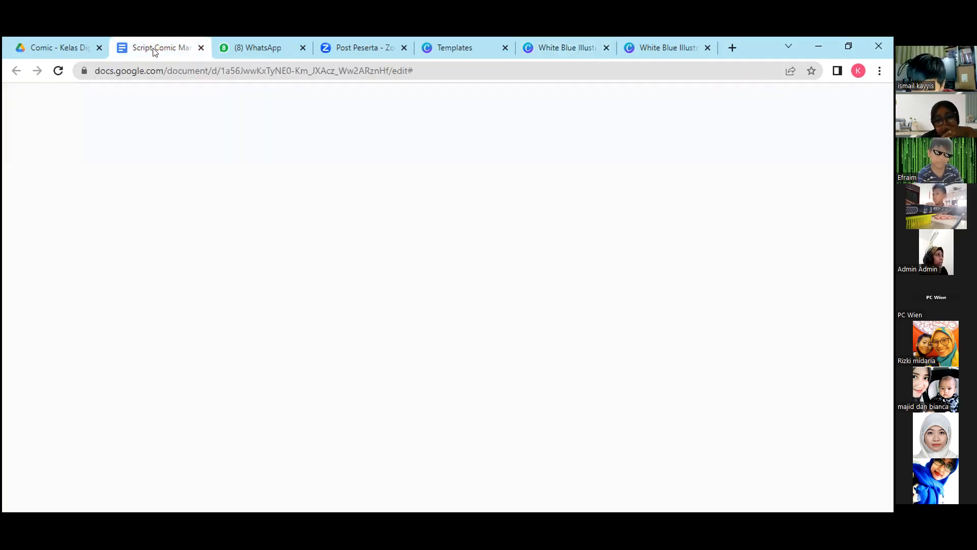
left_click(564, 317)
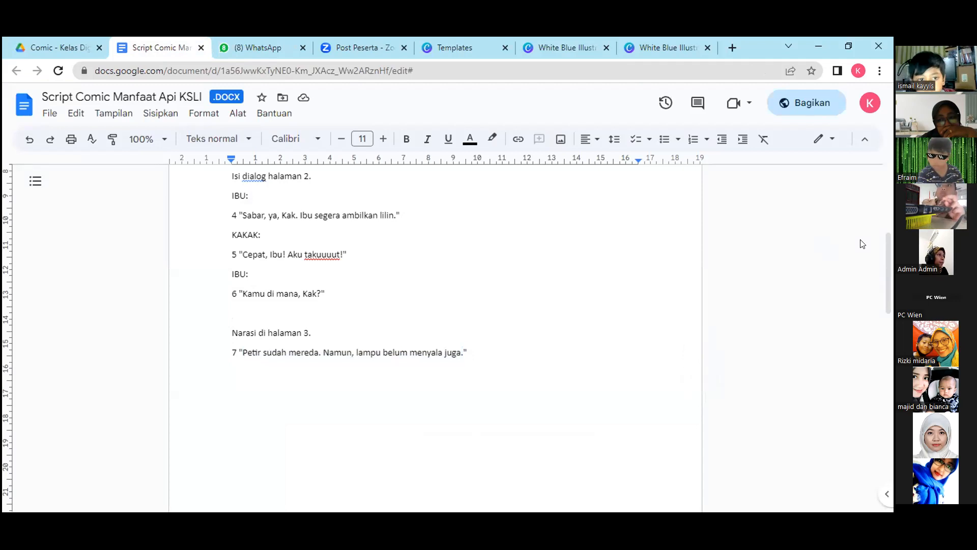
scroll(891, 366, "down", 7)
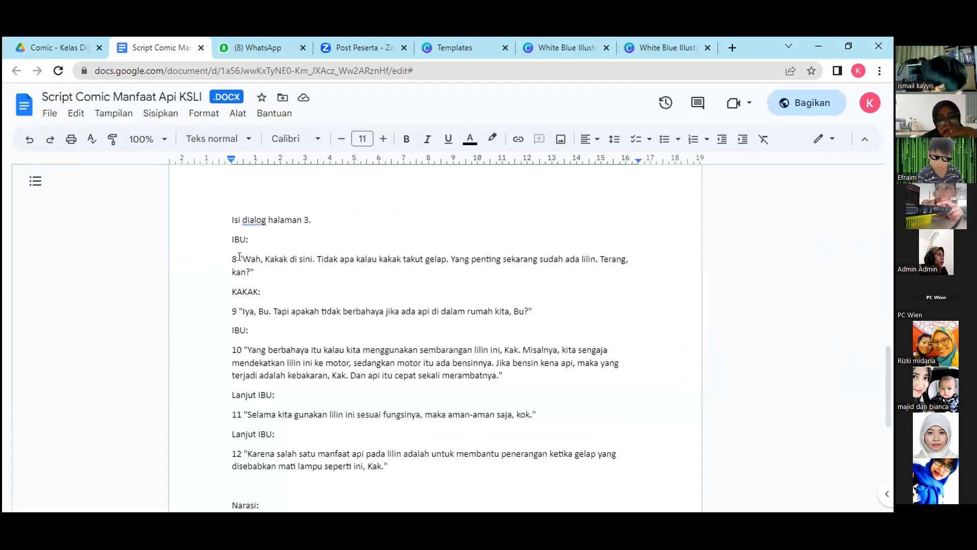
mouse_move(241, 259)
left_mouse_down()
mouse_move(427, 246)
mouse_move(467, 260)
mouse_move(246, 272)
left_mouse_up()
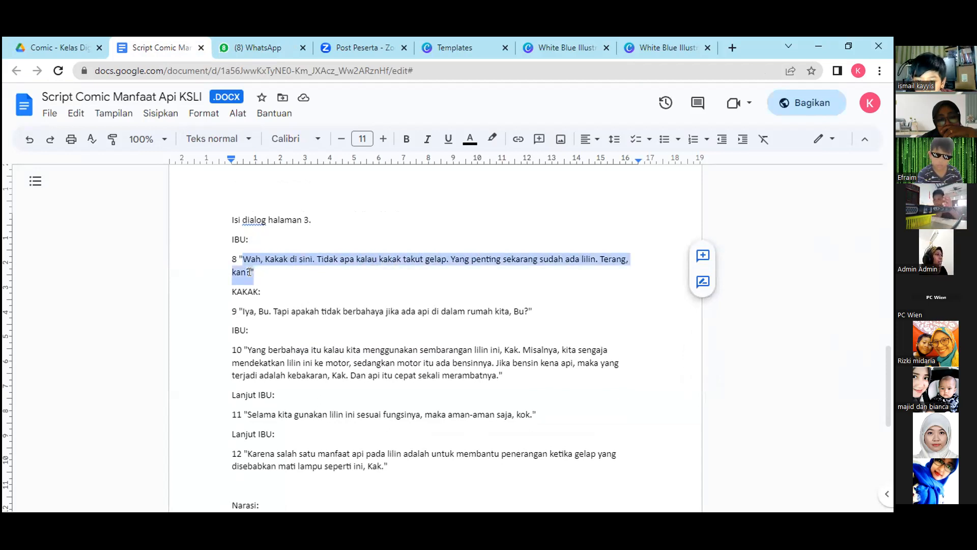
right_click(262, 261)
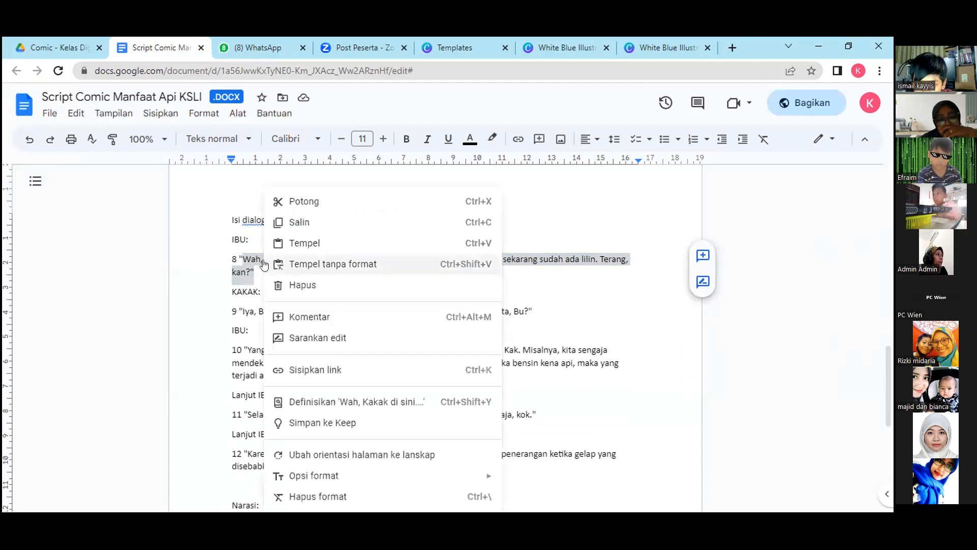
left_click(301, 222)
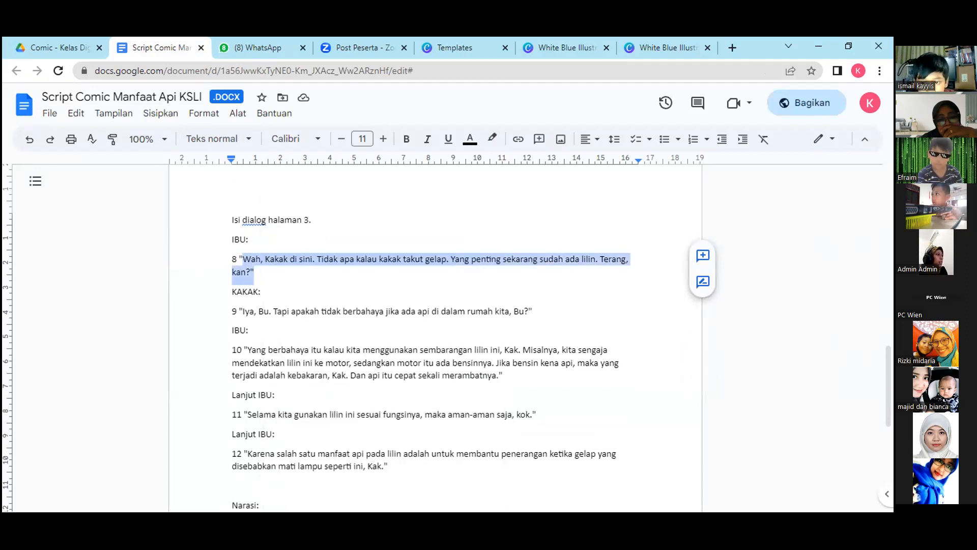
Back in Canva, duplicate page 3's caption text, move the copy above the woman, and replace its text with the copied dialogue line 8.
left_click(555, 48)
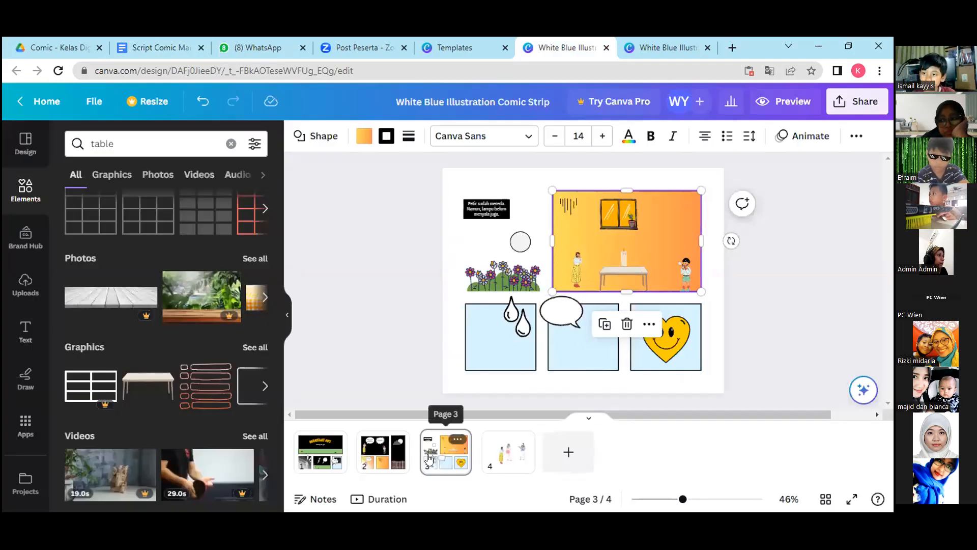
left_click(429, 459)
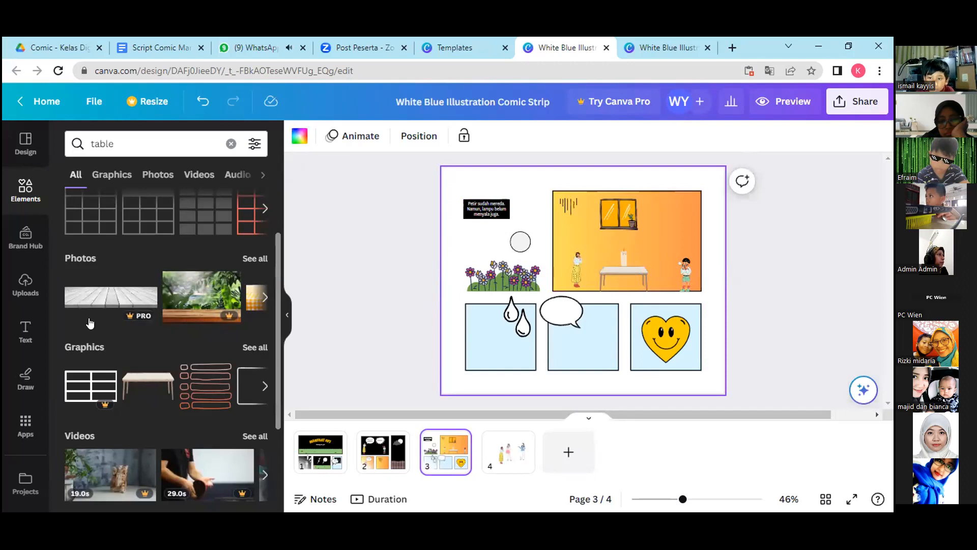
left_click(488, 208)
left_click(463, 251)
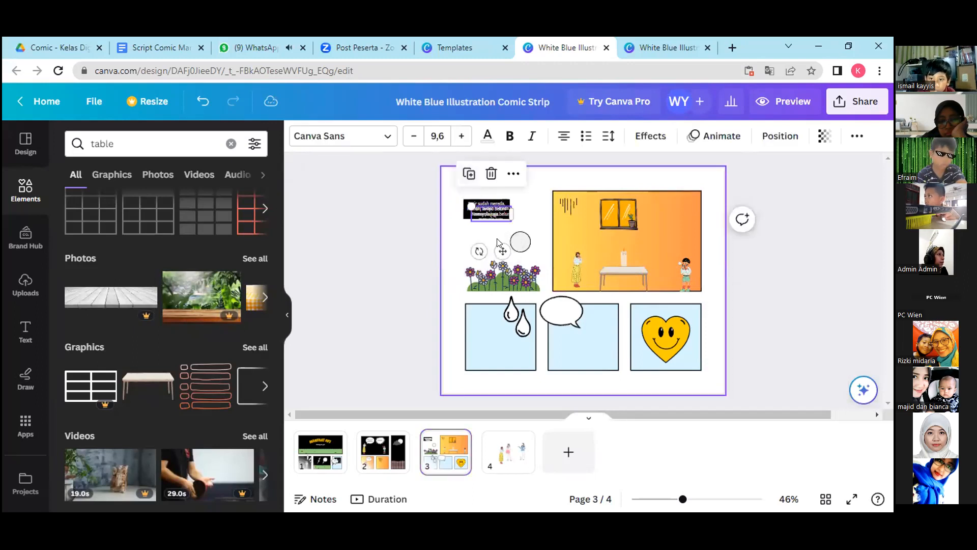
left_click_drag(504, 247, 590, 263)
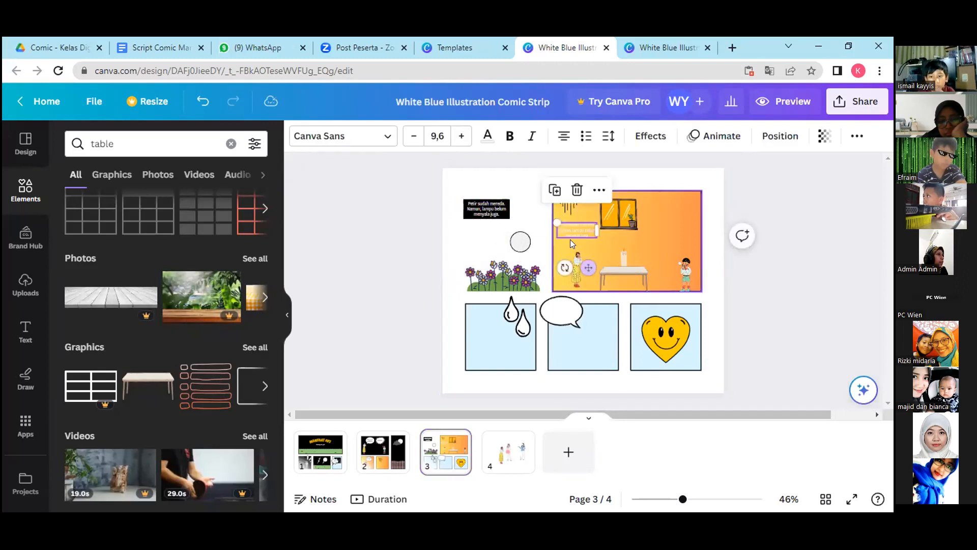
double_click(572, 225)
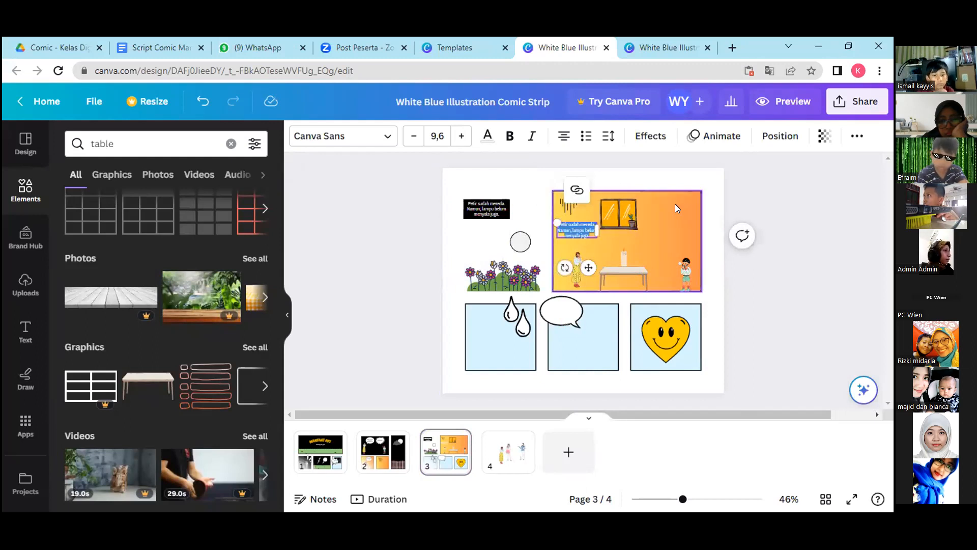
key("ctrl+v")
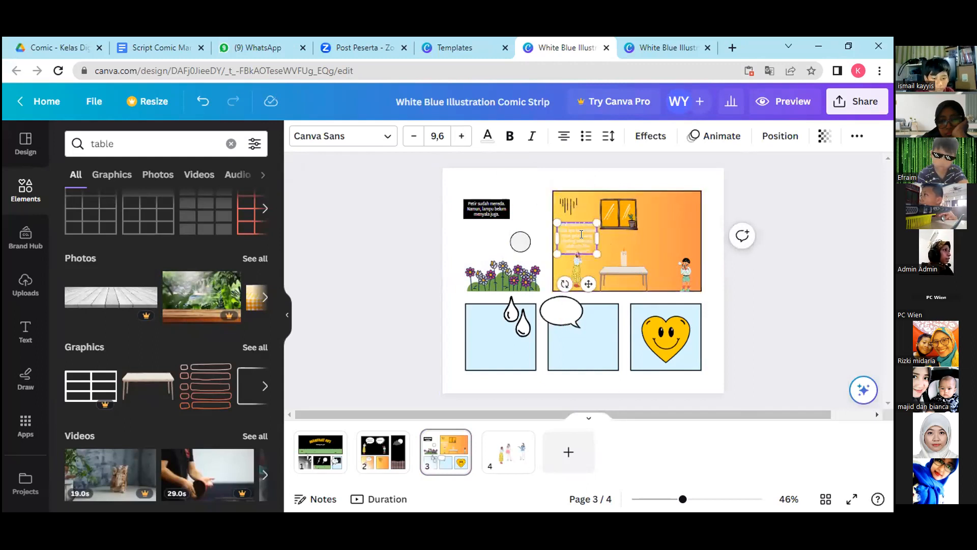
Recolor the dialogue text above the woman on page 3 to black and enlarge it to size 11.4.
left_click(495, 138)
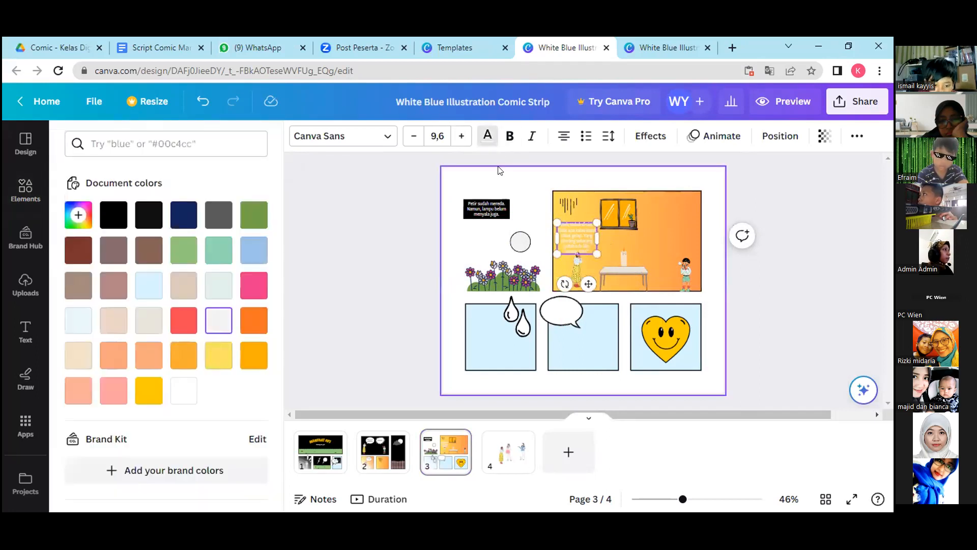
left_click(113, 214)
left_click(149, 214)
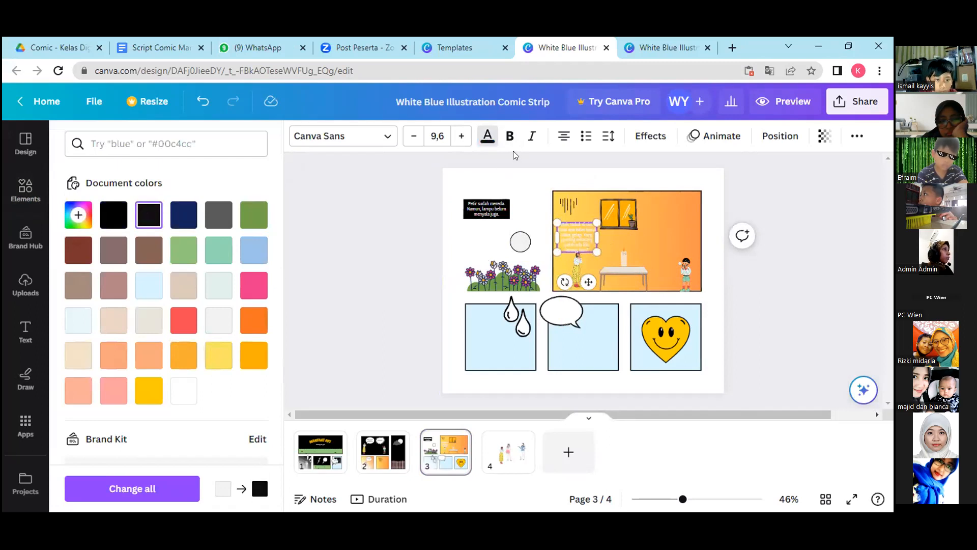
left_click_drag(665, 230, 664, 235)
left_click(567, 236)
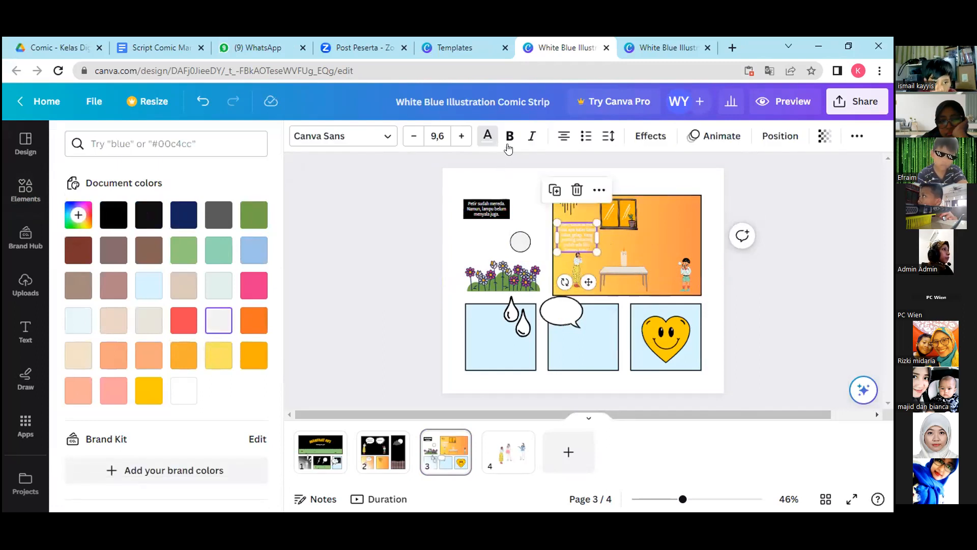
left_click(487, 143)
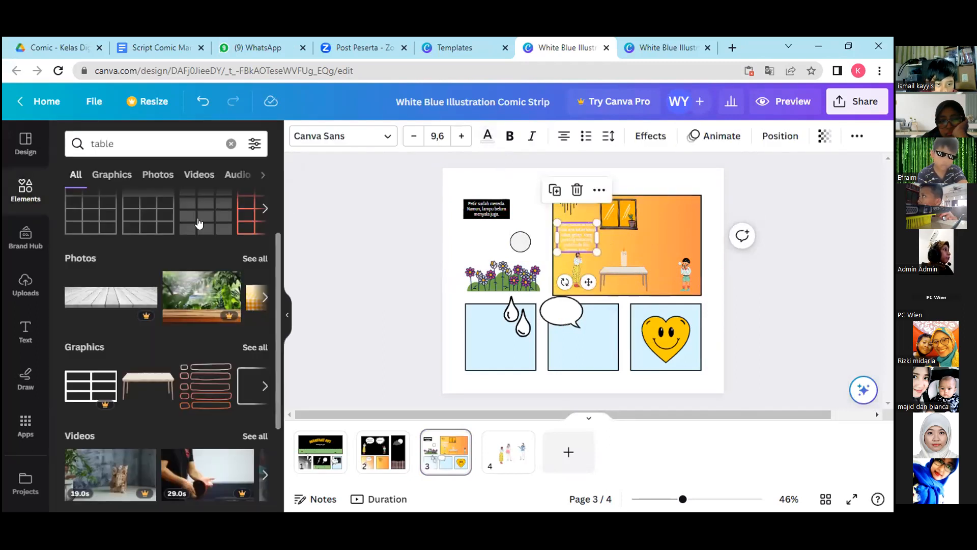
left_click(488, 138)
left_click(113, 214)
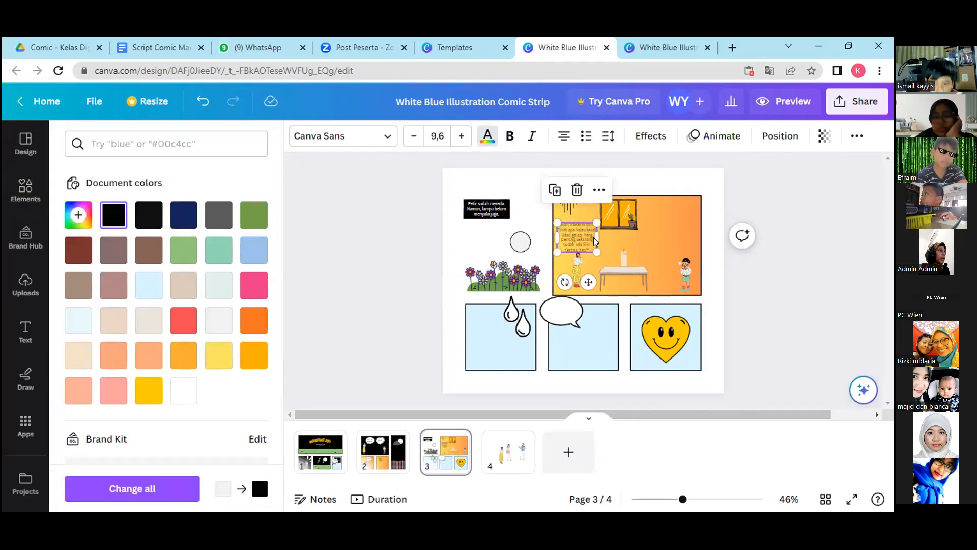
left_click_drag(597, 252, 606, 252)
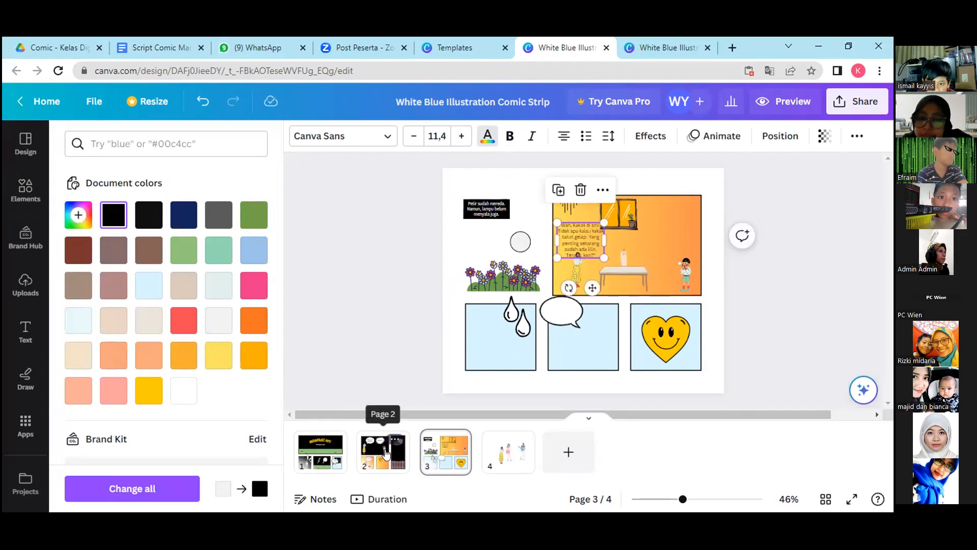
Duplicate page 3's white speech bubble and try the copy above the woman, with the dialogue text moved aside.
left_click(561, 313)
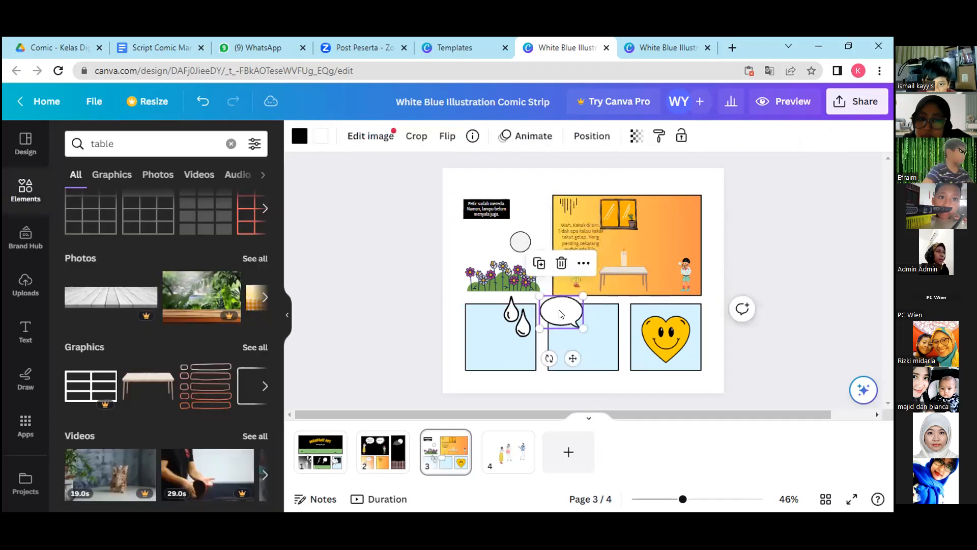
left_click(540, 264)
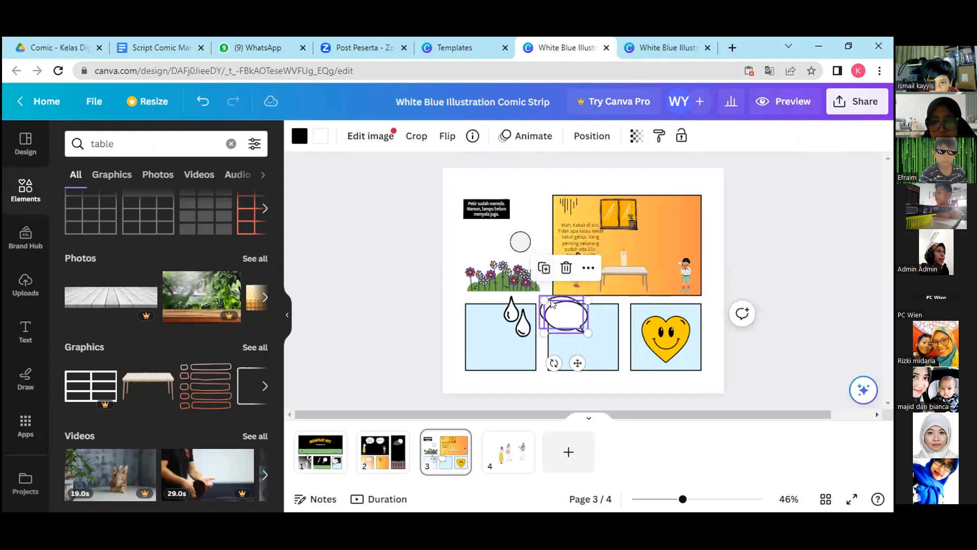
left_click_drag(580, 301, 631, 195)
left_click_drag(557, 239, 579, 230)
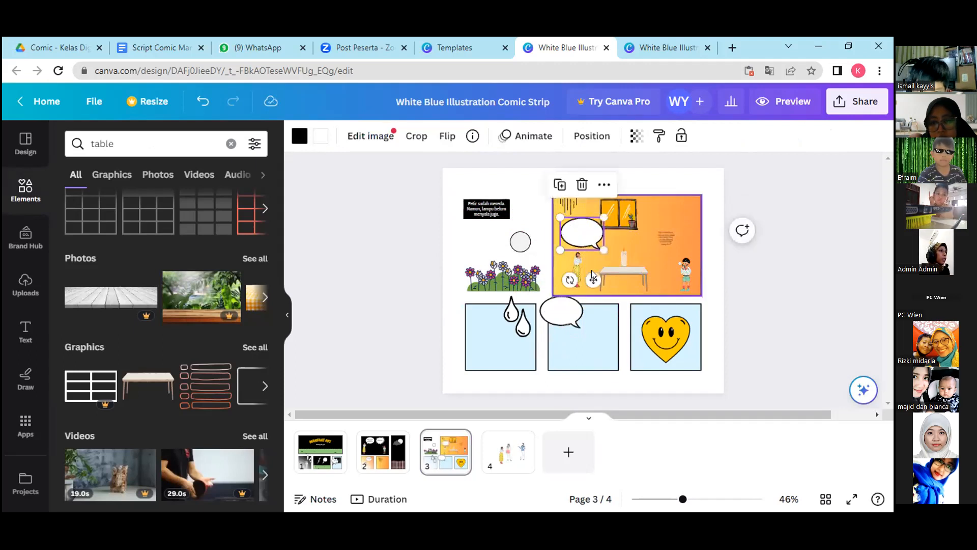
left_click_drag(569, 279, 581, 248)
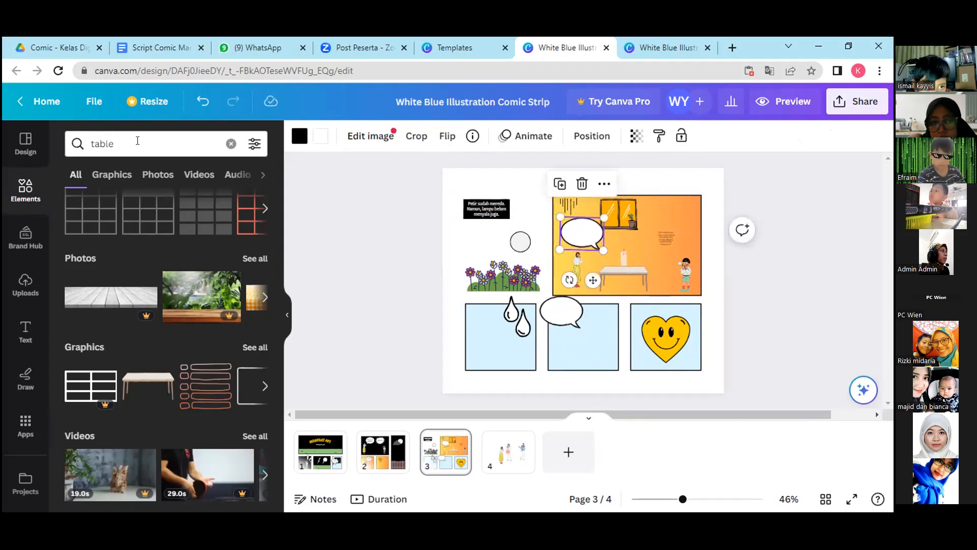
Search the graphics for "comic bubble" and replace the copied bubble with the plain oval bubble whose tail points down-left.
left_click(118, 143)
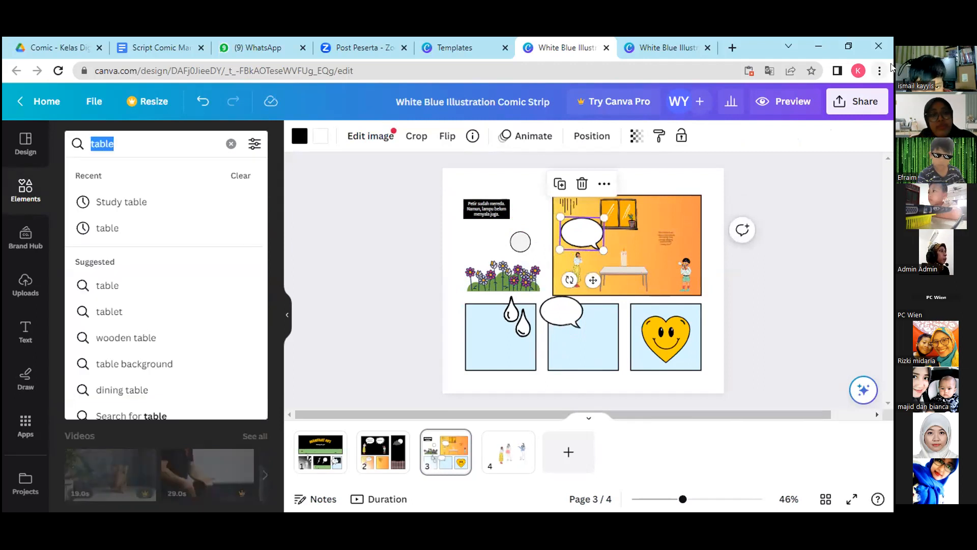
type("comic")
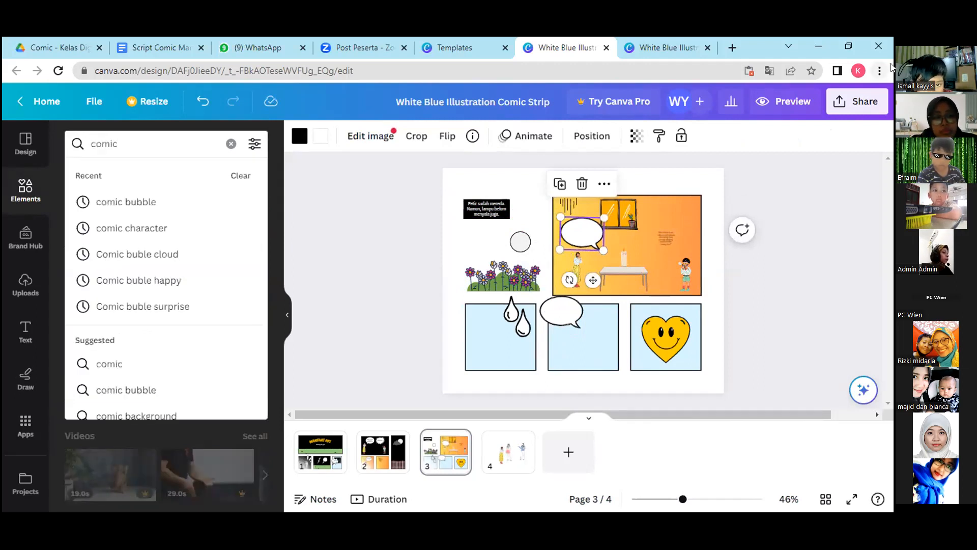
type(" bubble")
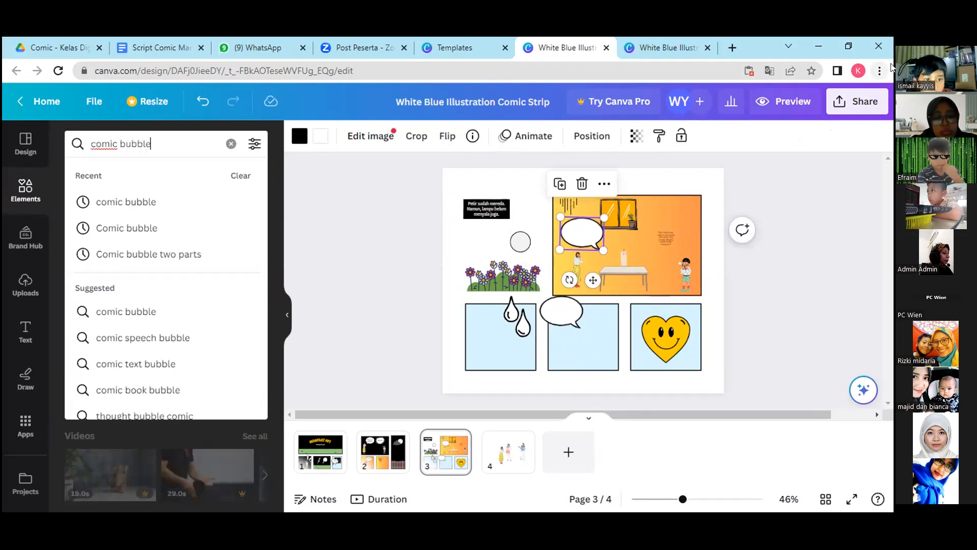
key("Return")
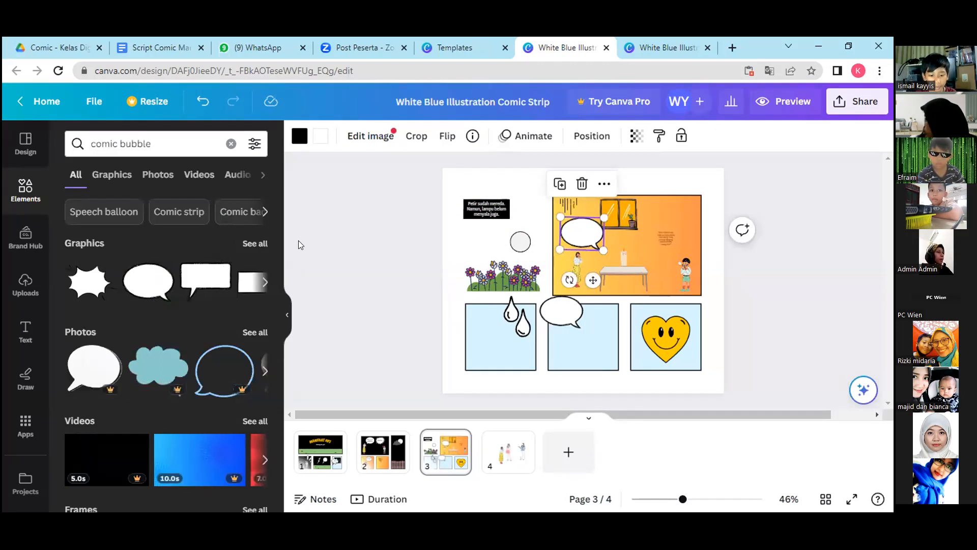
left_click(256, 243)
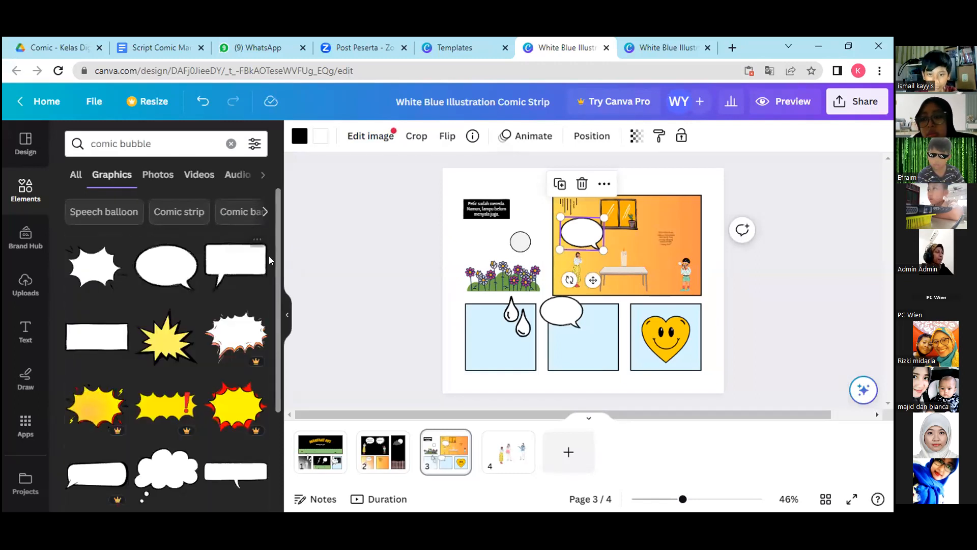
scroll(270, 364, "down", 2)
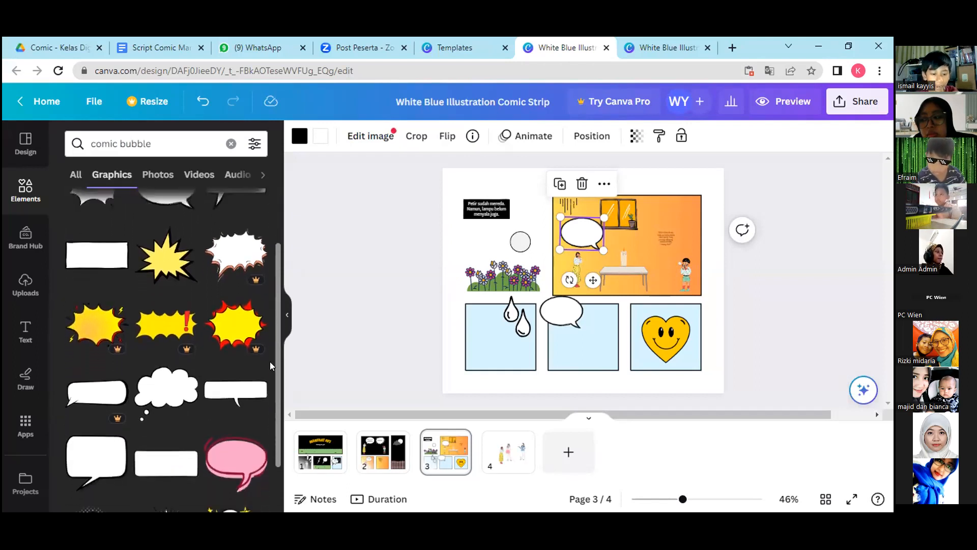
scroll(270, 364, "down", 2)
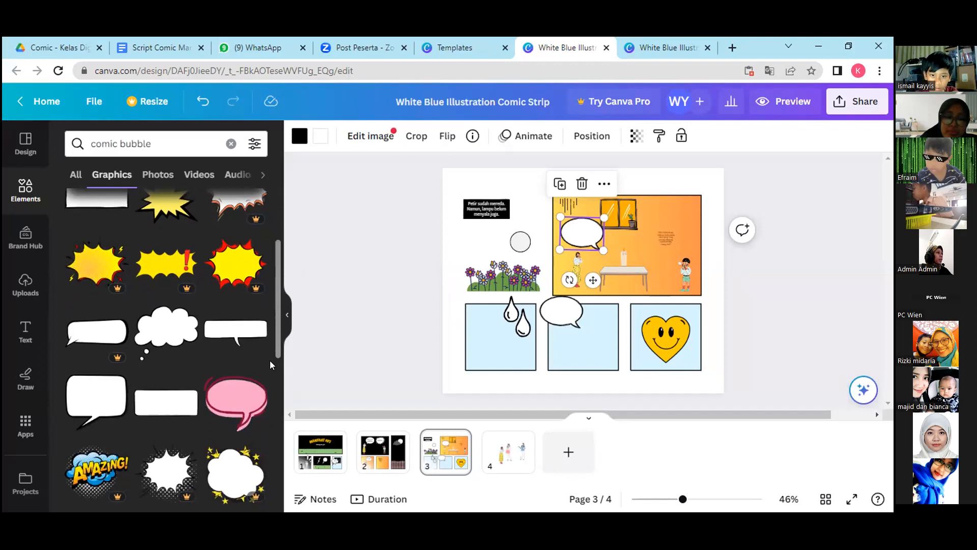
left_click_drag(277, 339, 283, 480)
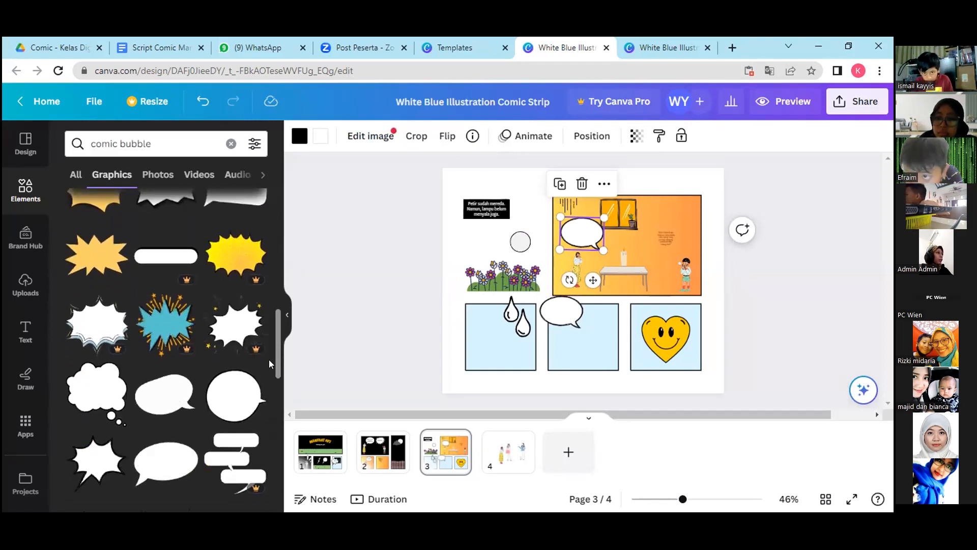
left_click_drag(582, 234, 601, 273)
left_click(602, 224)
left_click(148, 466)
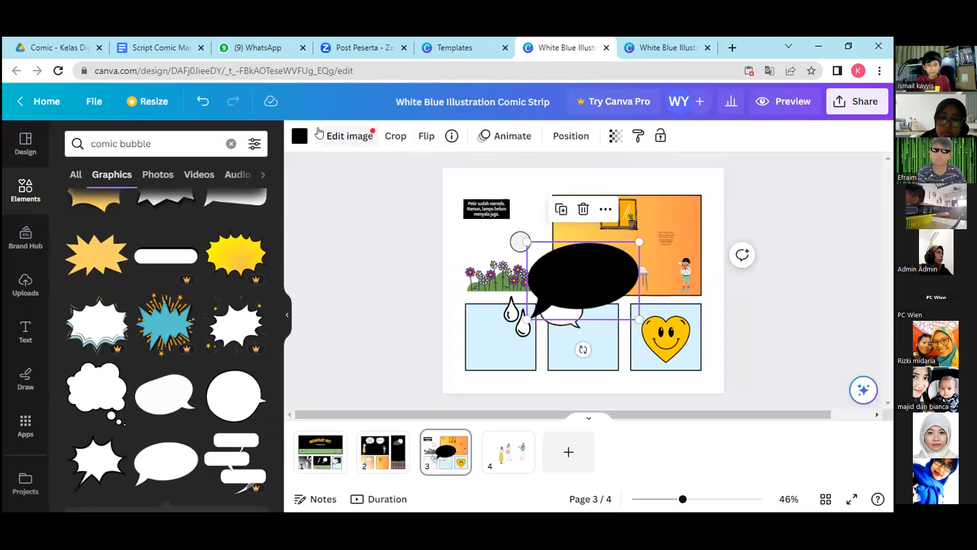
Recolor the new oval bubble white and shrink it to about half its width.
left_click(299, 136)
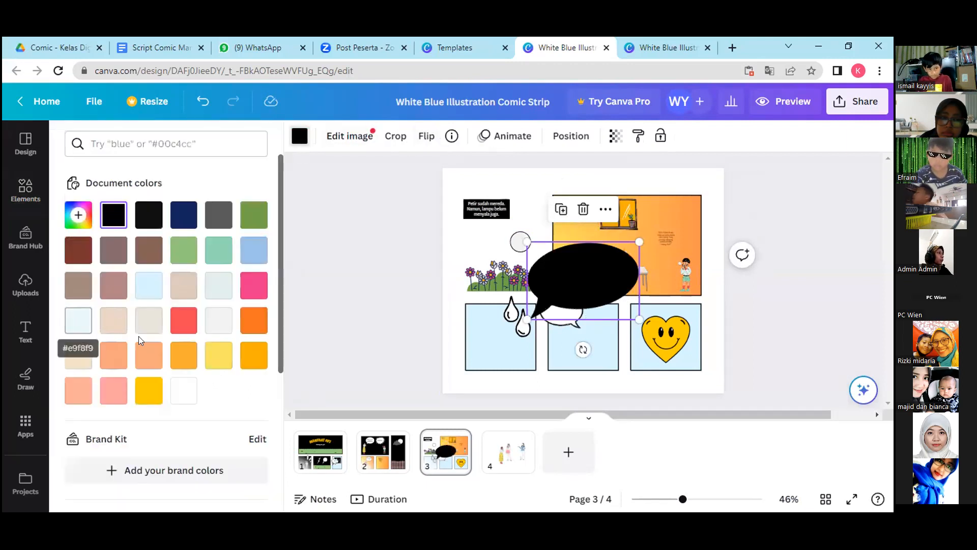
left_click(183, 391)
left_click_drag(590, 267, 609, 251)
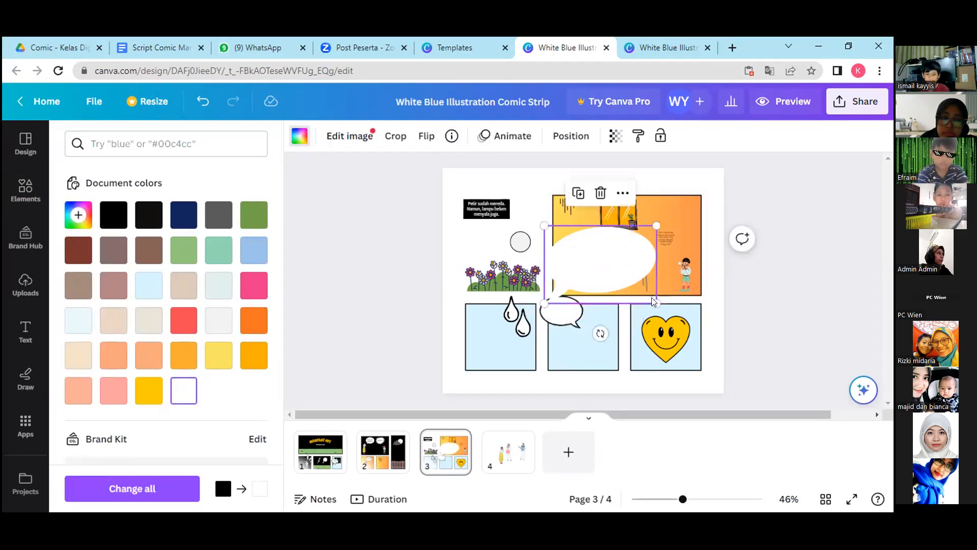
left_click_drag(647, 295, 594, 256)
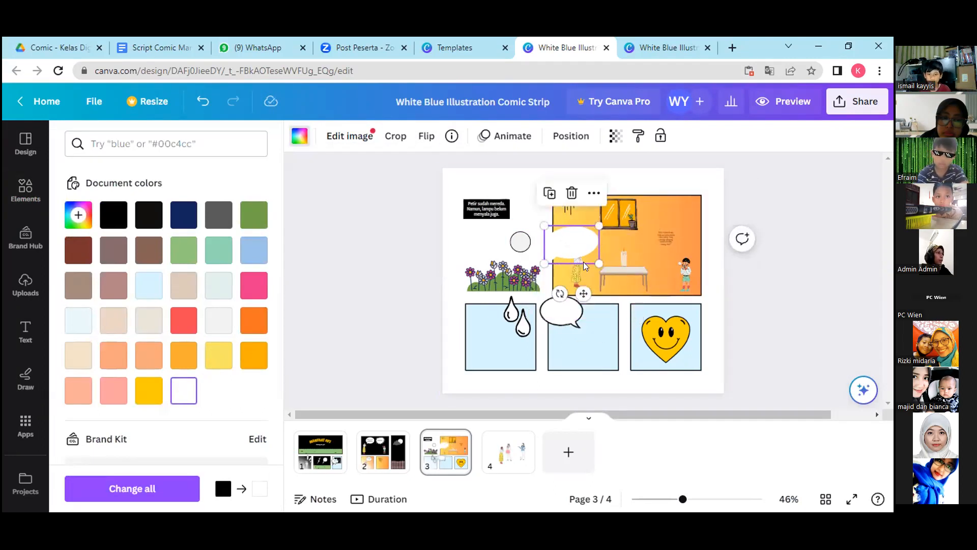
Place the white bubble above the woman and fit the dialogue text inside it at size 6.5.
left_click_drag(571, 240, 600, 222)
left_click(577, 228)
left_click_drag(671, 242, 579, 209)
left_click_drag(604, 257, 605, 265)
left_click(666, 225)
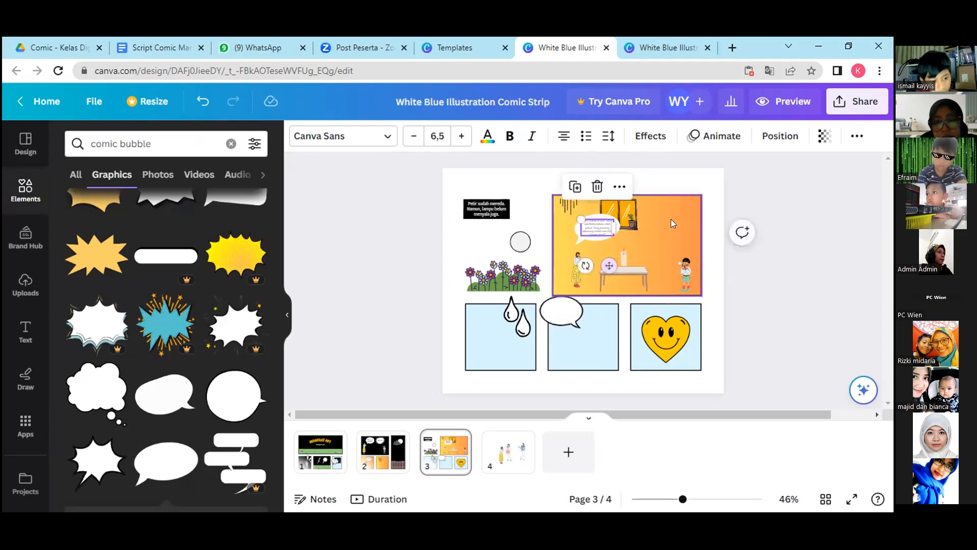
Review IBU's dialogue line 8 in the Google Docs script against the bubble text on page 3 in Canva.
left_click(145, 53)
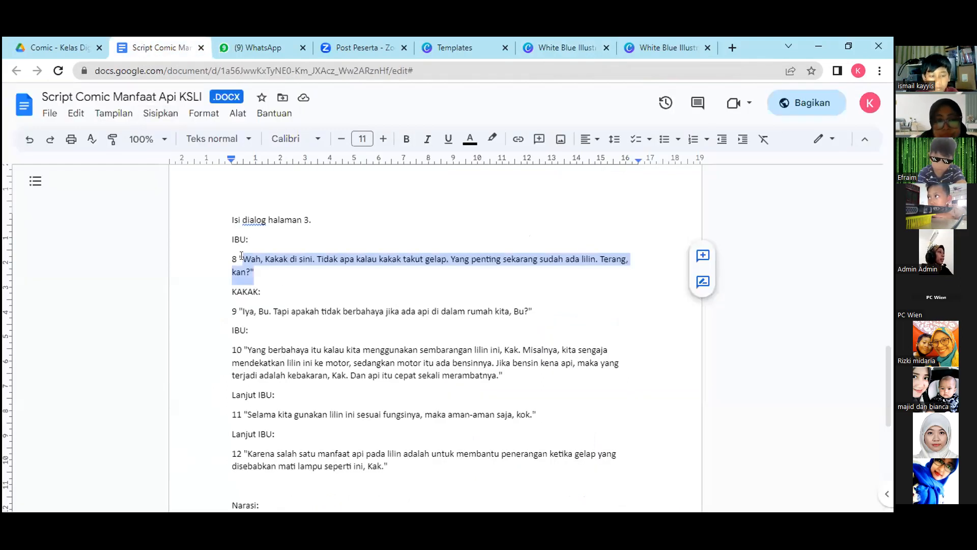
left_click(253, 269)
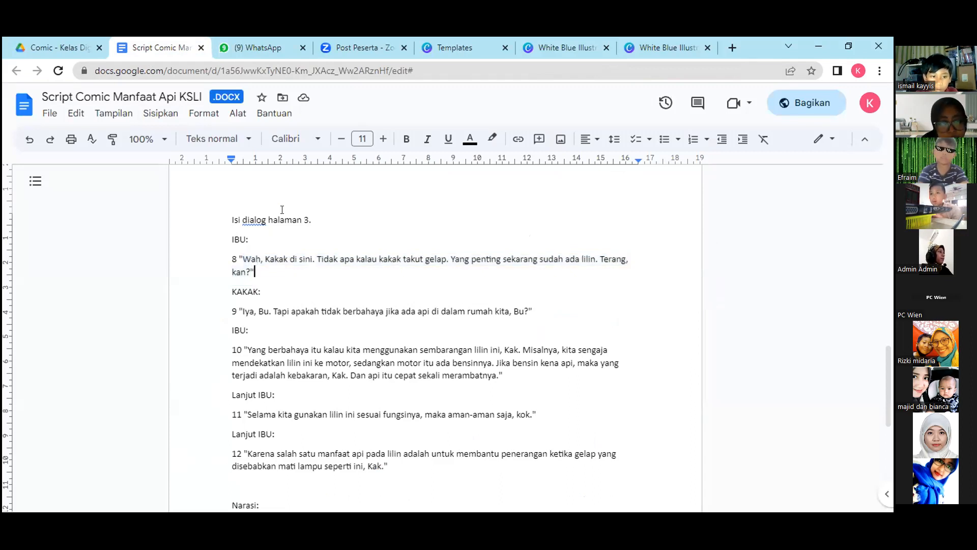
left_click(547, 40)
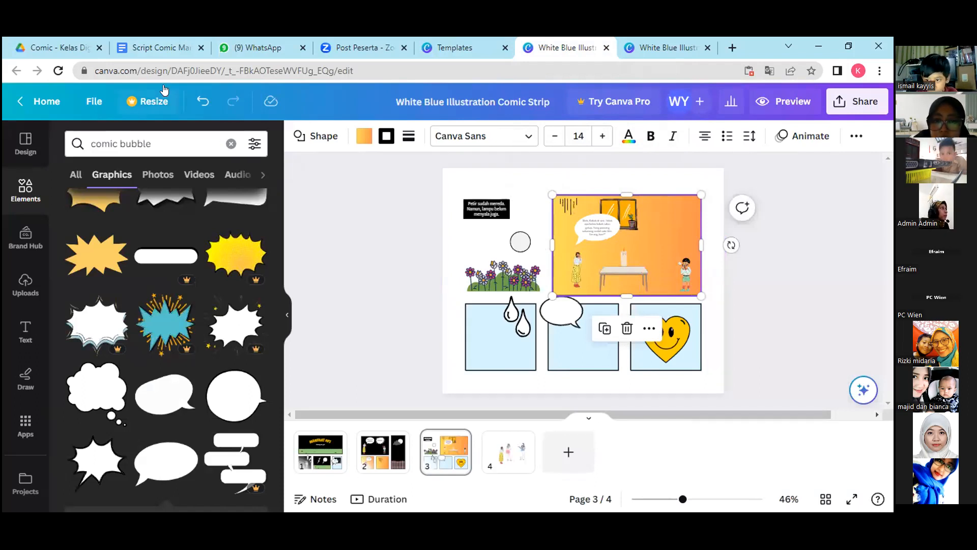
left_click(148, 51)
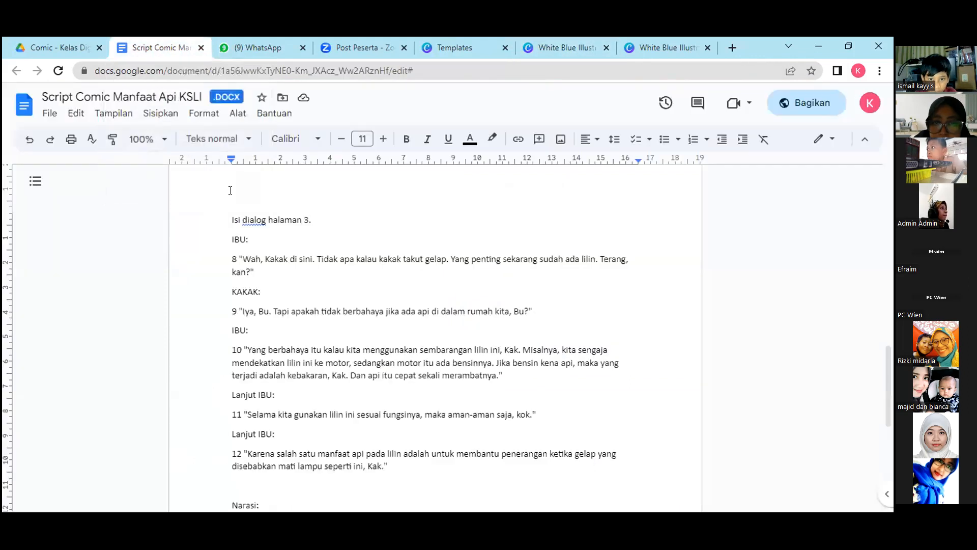
mouse_move(241, 258)
left_mouse_down()
mouse_move(271, 260)
mouse_move(248, 269)
left_mouse_up()
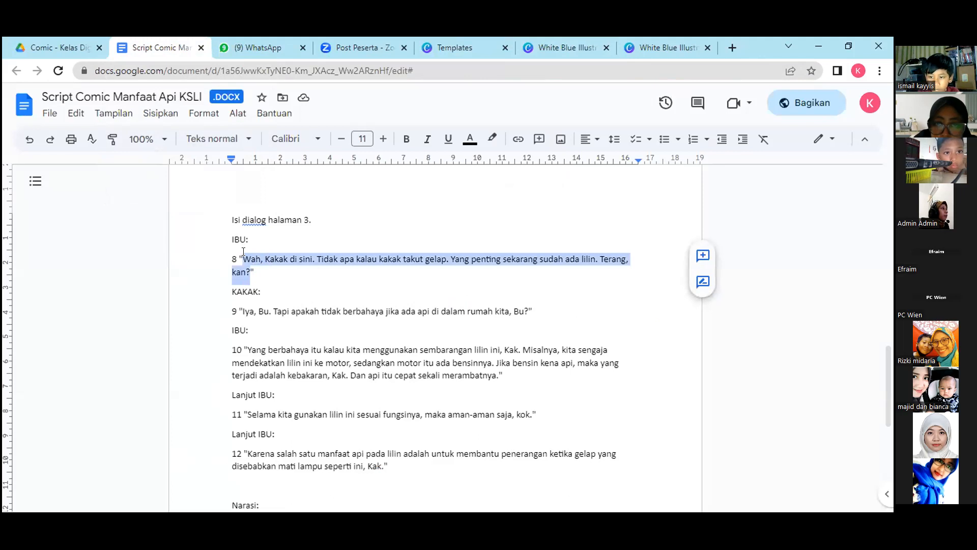
left_click(302, 288)
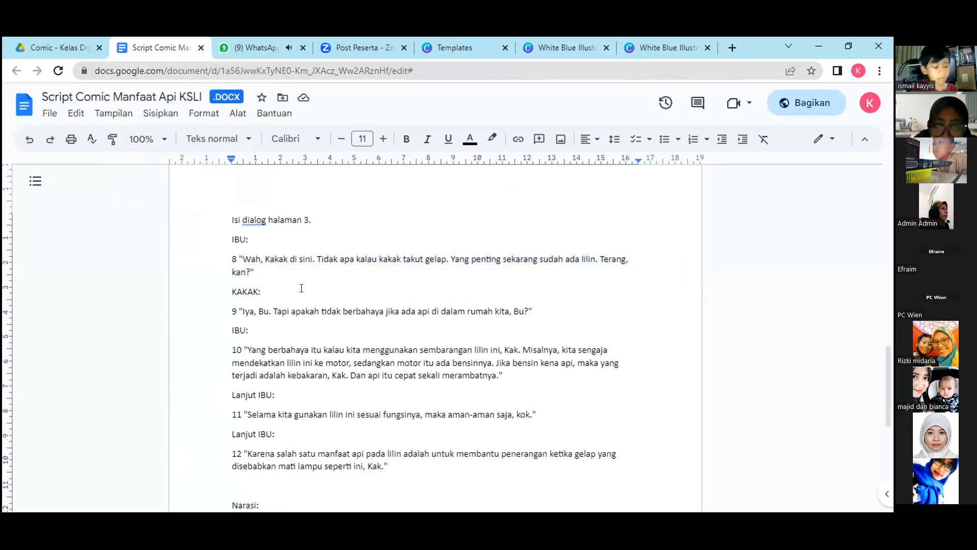
left_click(498, 37)
left_click(536, 37)
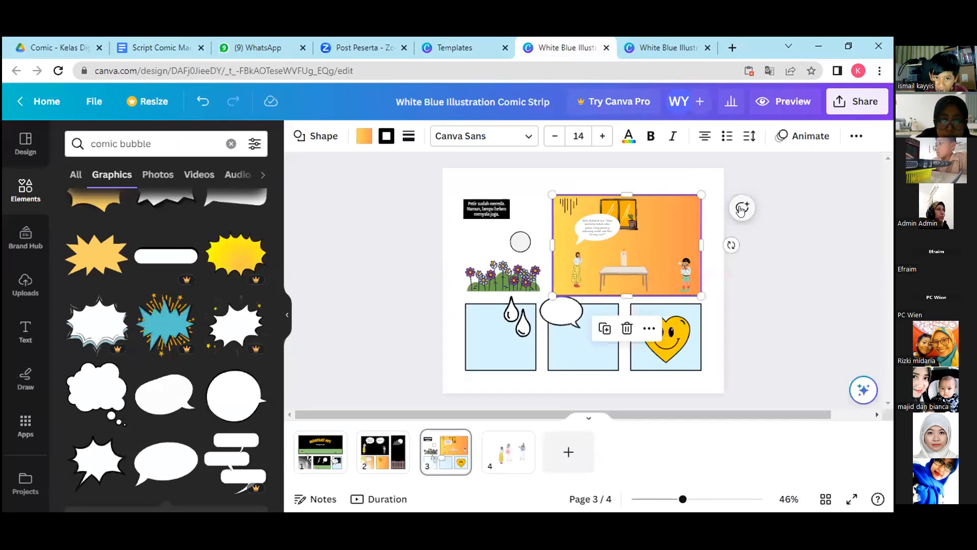
left_click(521, 328)
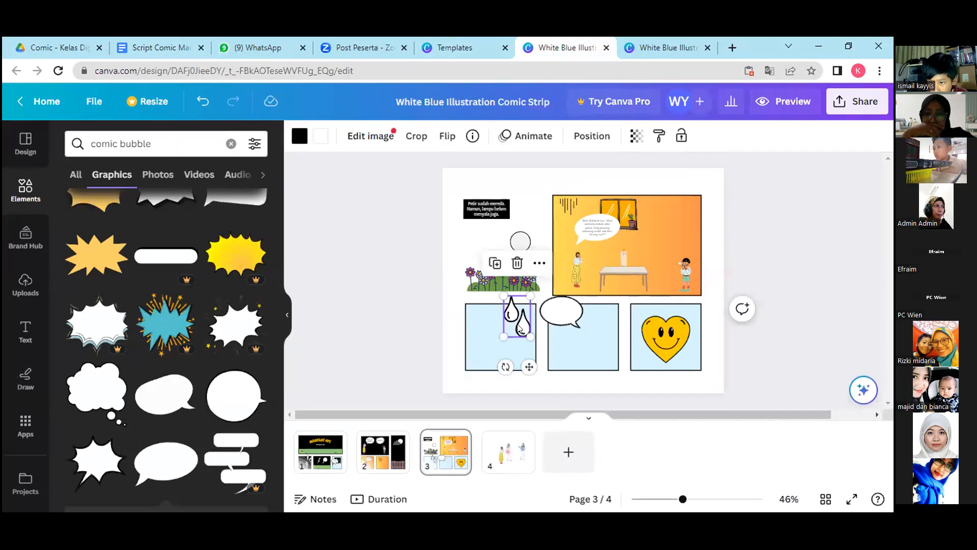
Switch to the Google Docs script, examine KAKAK's dialogue line 9 for page 3, and return to Canva.
left_click(149, 46)
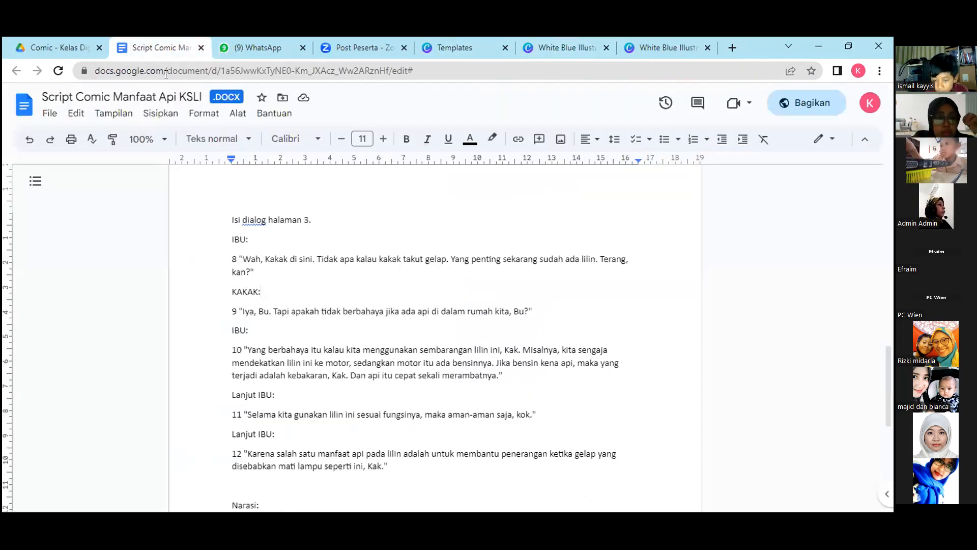
left_click_drag(241, 309, 522, 309)
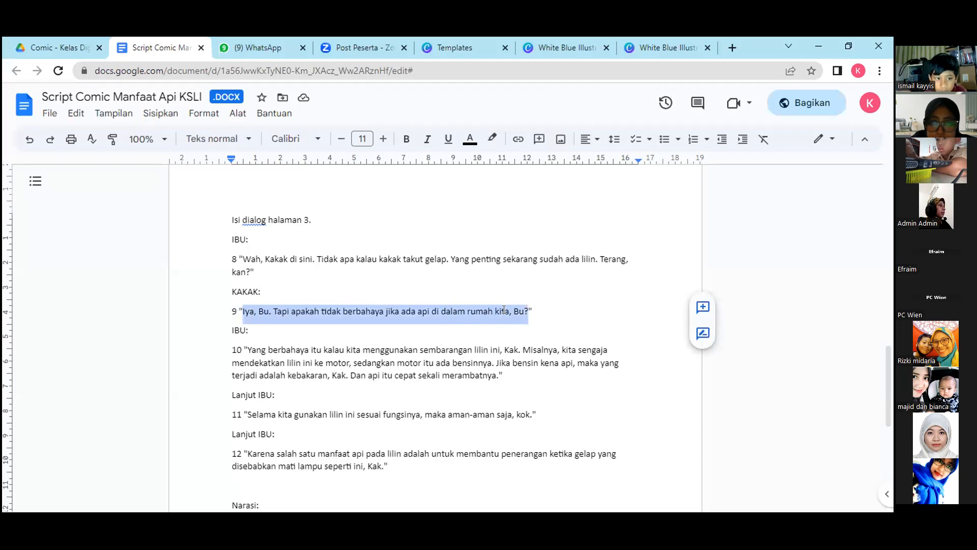
double_click(500, 287)
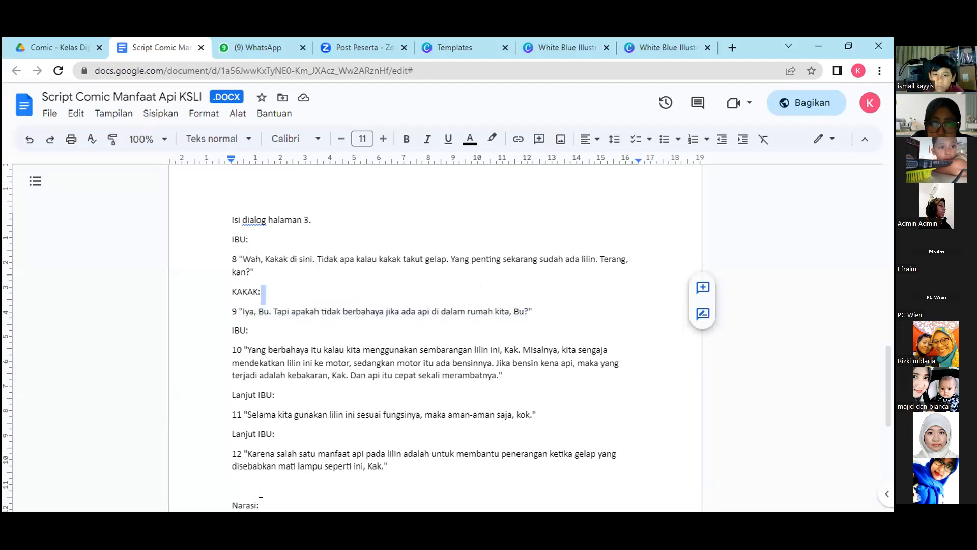
left_click(585, 47)
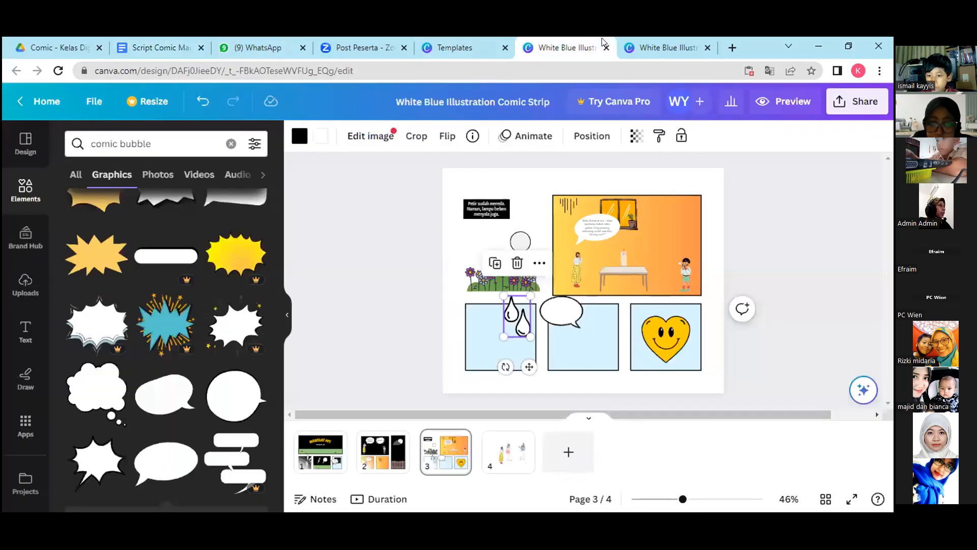
Copy KAKAK's dialogue line 9, "Iya, Bu. Tapi apakah tidak berbahaya...", from the Google Docs script and return to the Canva comic.
left_click(170, 45)
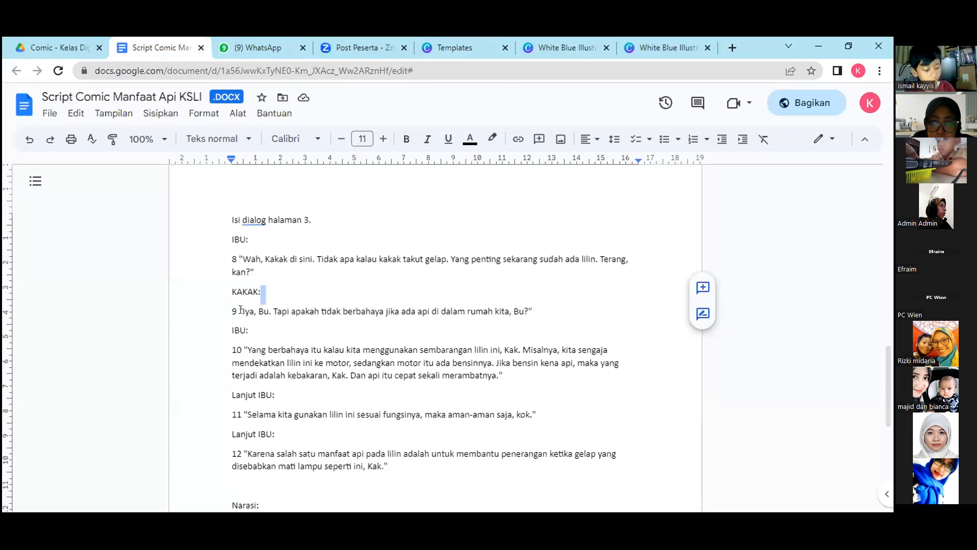
left_click_drag(242, 311, 519, 308)
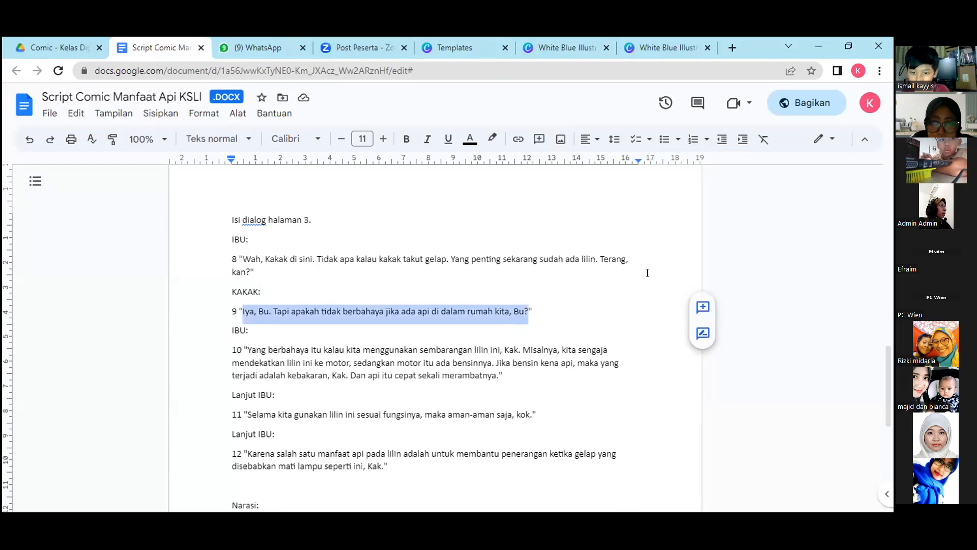
left_click(584, 40)
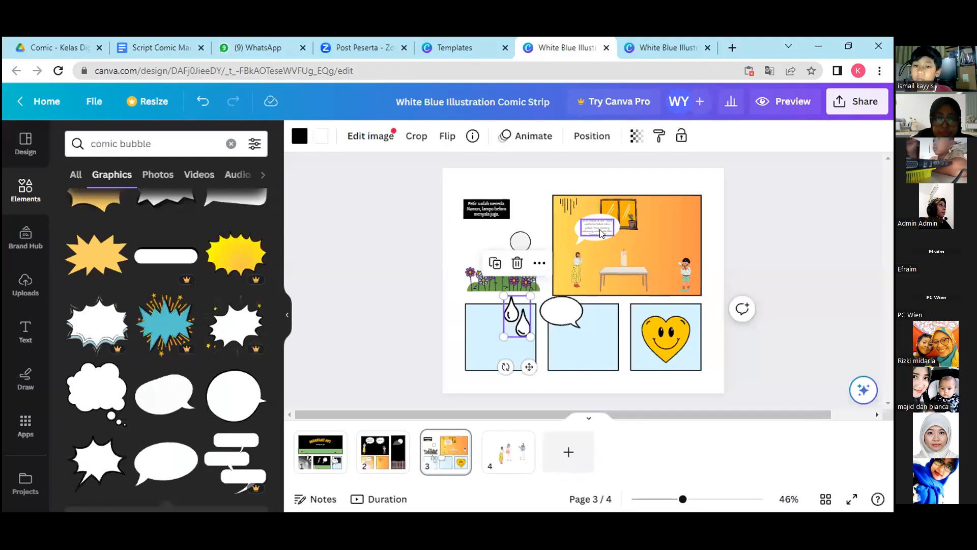
Replace a duplicate of the woman's dialogue text with KAKAK's line 9, and place it near the child at size 8.4.
left_click(601, 234)
left_click(575, 187)
left_click_drag(600, 227, 649, 234)
double_click(650, 235)
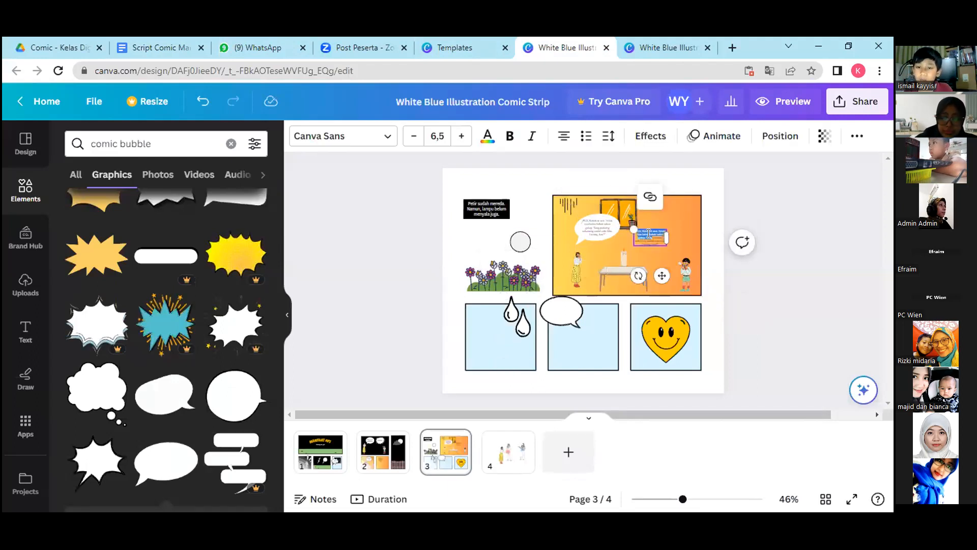
key("ctrl+v")
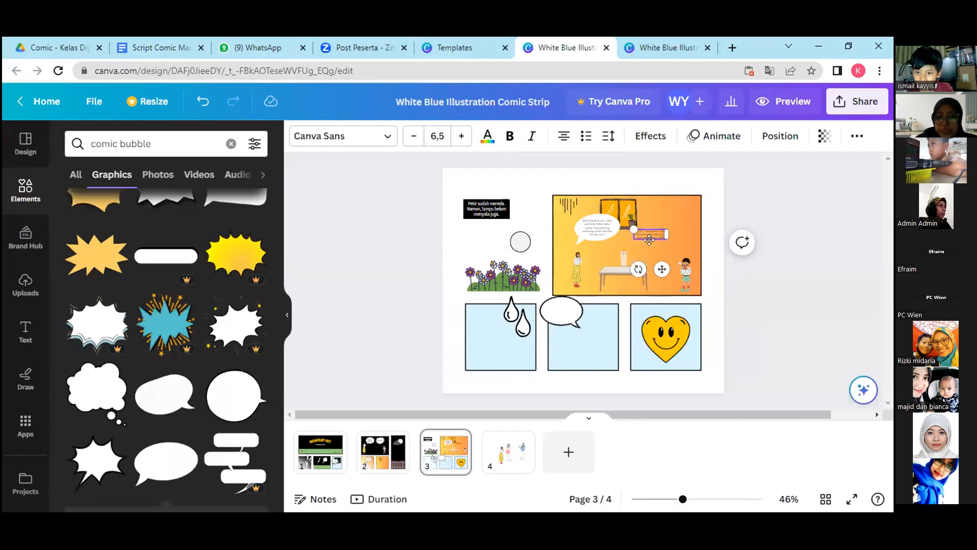
left_click_drag(630, 219, 620, 216)
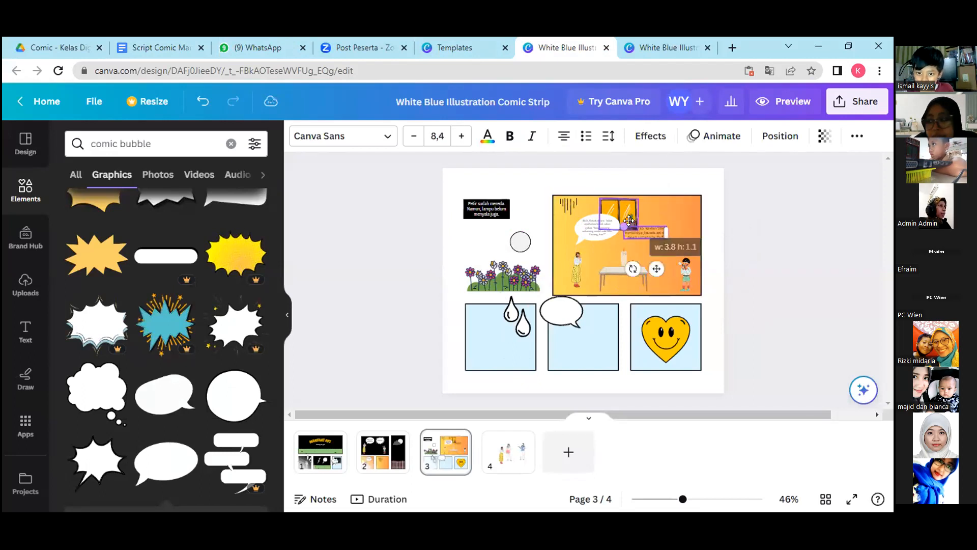
left_click_drag(656, 269, 663, 283)
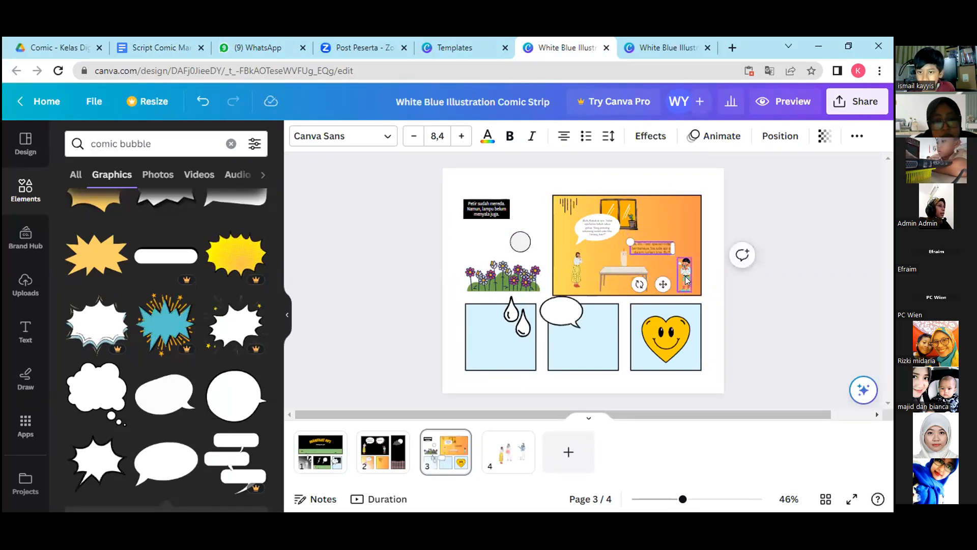
Duplicate the spare oval speech bubble and place the copy above the child in the orange panel, adjusting the child and text around it.
left_click(577, 308)
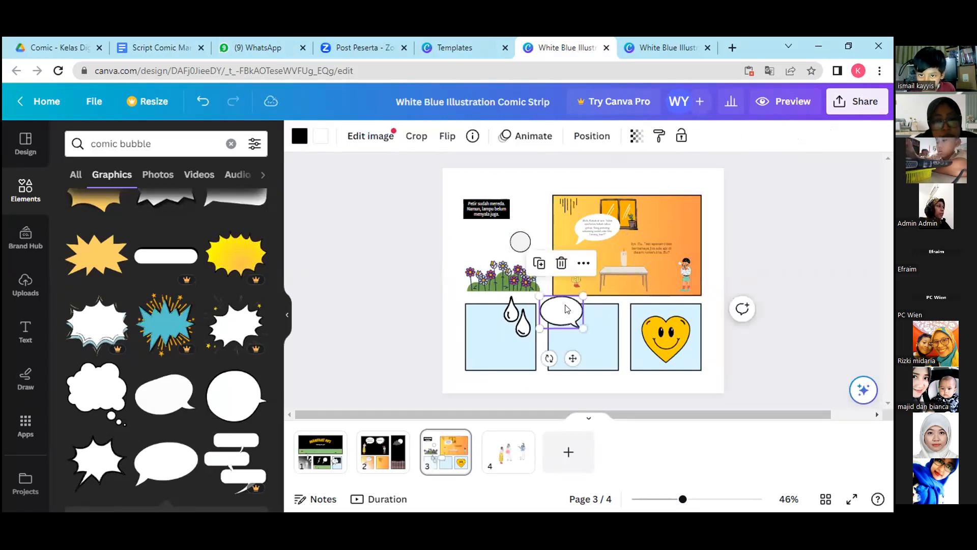
left_click(539, 263)
left_click_drag(572, 323, 675, 203)
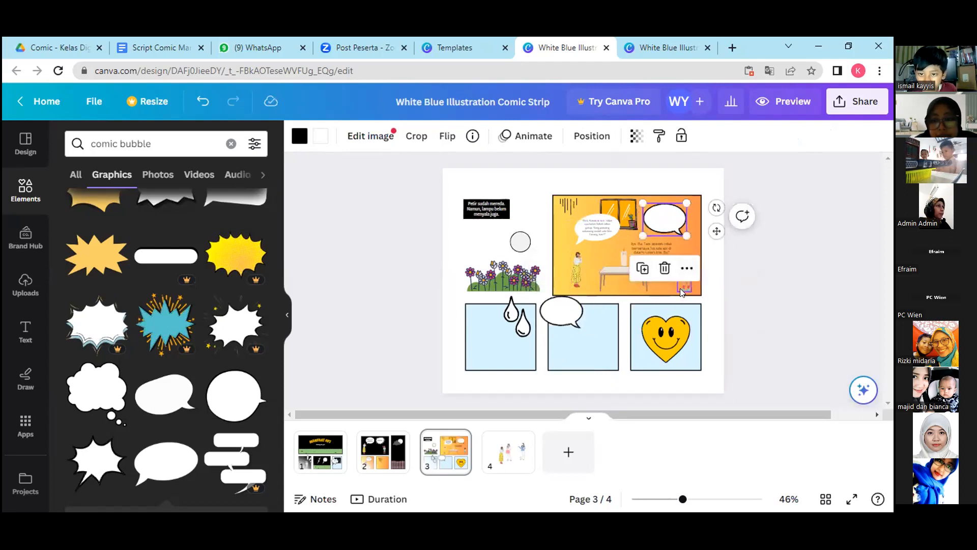
mouse_move(686, 282)
left_mouse_down()
mouse_move(686, 272)
mouse_move(681, 285)
left_mouse_up()
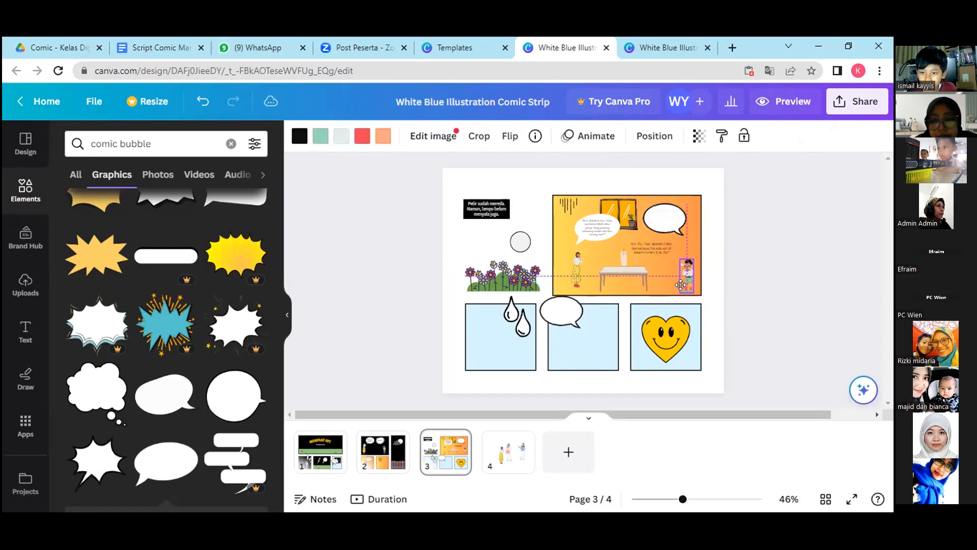
left_click_drag(639, 255, 631, 281)
left_click_drag(671, 210, 676, 233)
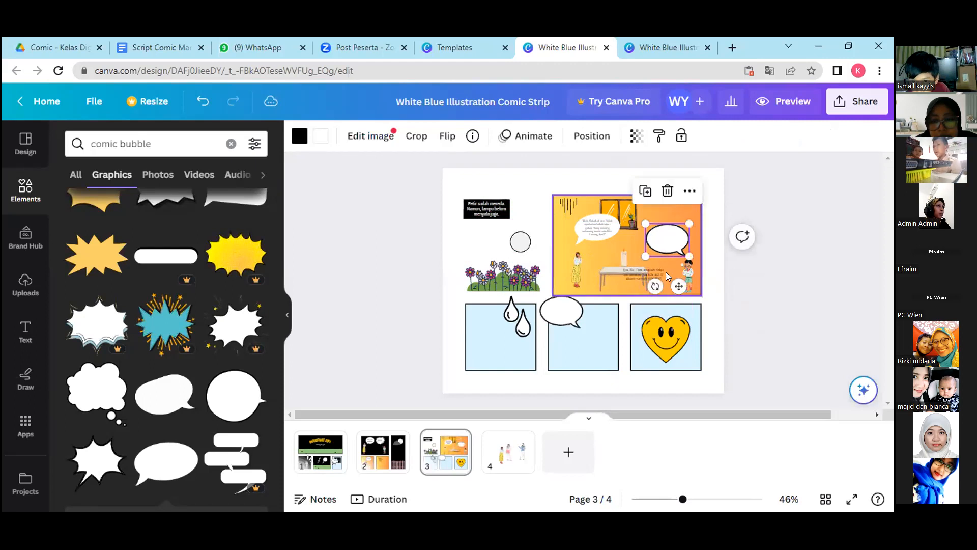
Position KAKAK's dialogue text above the child and shift the oval bubble aside to uncover the text.
left_click_drag(660, 275, 677, 235)
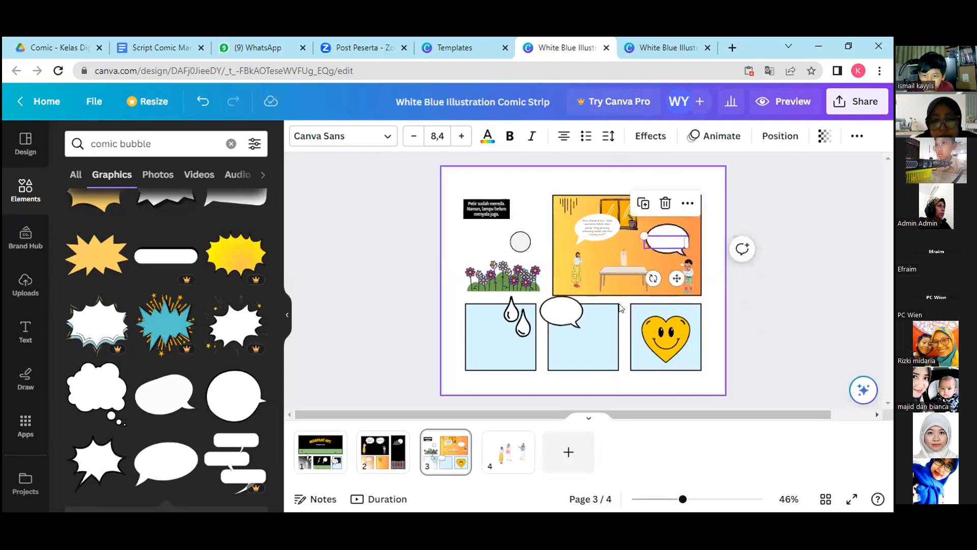
left_click(651, 252)
left_click(655, 241)
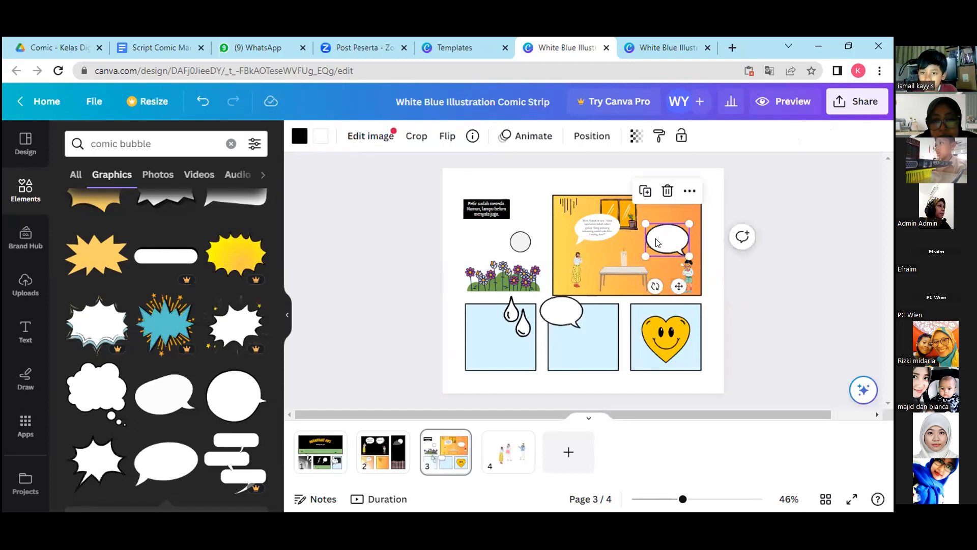
left_click_drag(657, 243, 628, 256)
left_click(665, 242)
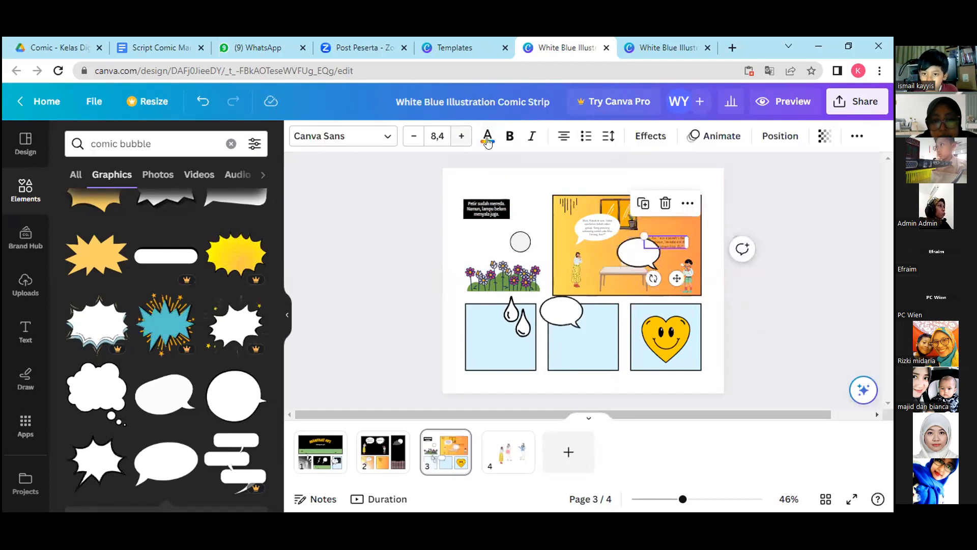
Try recoloring KAKAK's dialogue text white, and undo the color change.
left_click(487, 137)
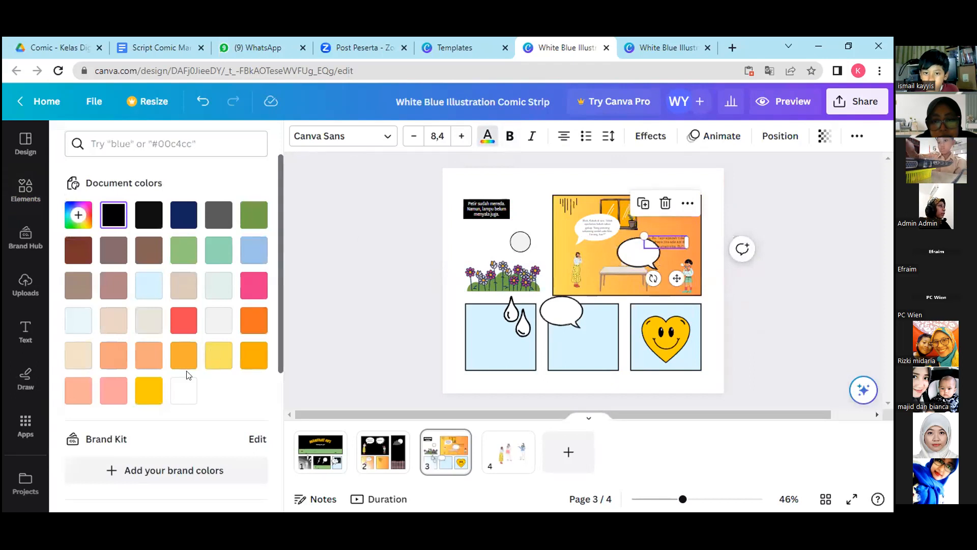
left_click(184, 390)
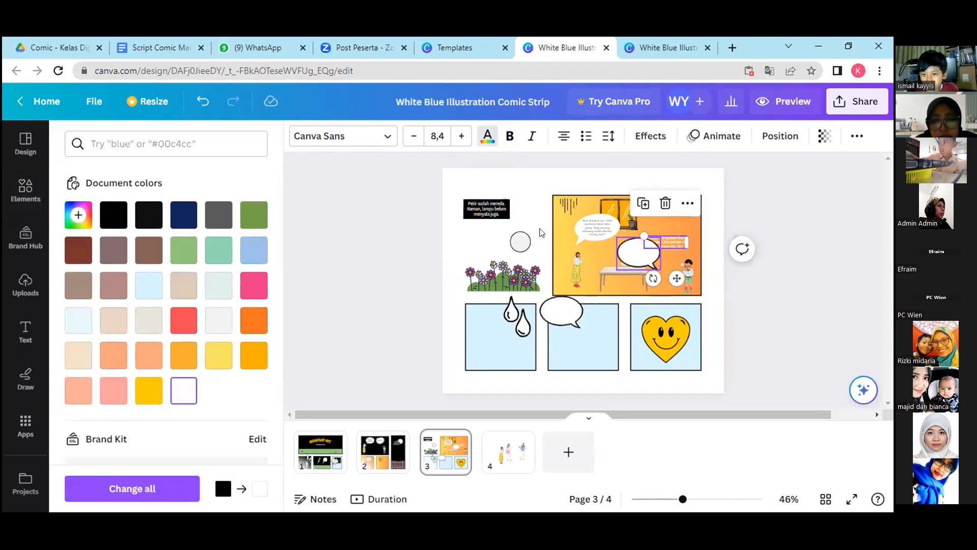
key("ctrl+z")
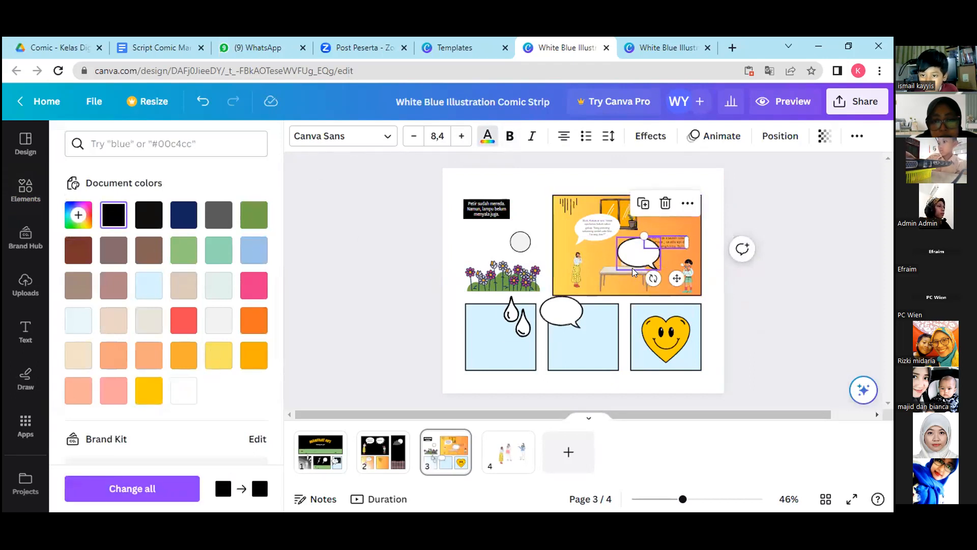
Move the oval bubble toward the middle of the panel, duplicate KAKAK's dialogue text and delete the surplus copy.
left_click_drag(634, 271, 616, 240)
left_click(644, 183)
left_click(656, 226)
left_click(666, 220)
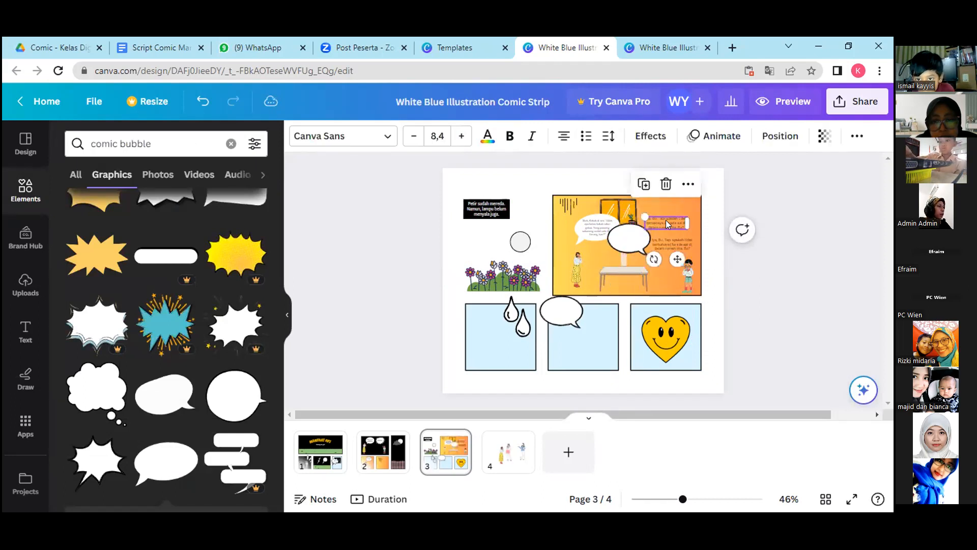
key("Delete")
Place the oval bubble above the child and fit KAKAK's dialogue text inside it at size 7.5.
mouse_move(630, 236)
left_mouse_down()
mouse_move(667, 227)
mouse_move(663, 245)
mouse_move(629, 228)
mouse_move(665, 244)
mouse_move(639, 241)
left_mouse_up()
left_click(672, 243)
left_click_drag(659, 283, 666, 277)
left_click(682, 236)
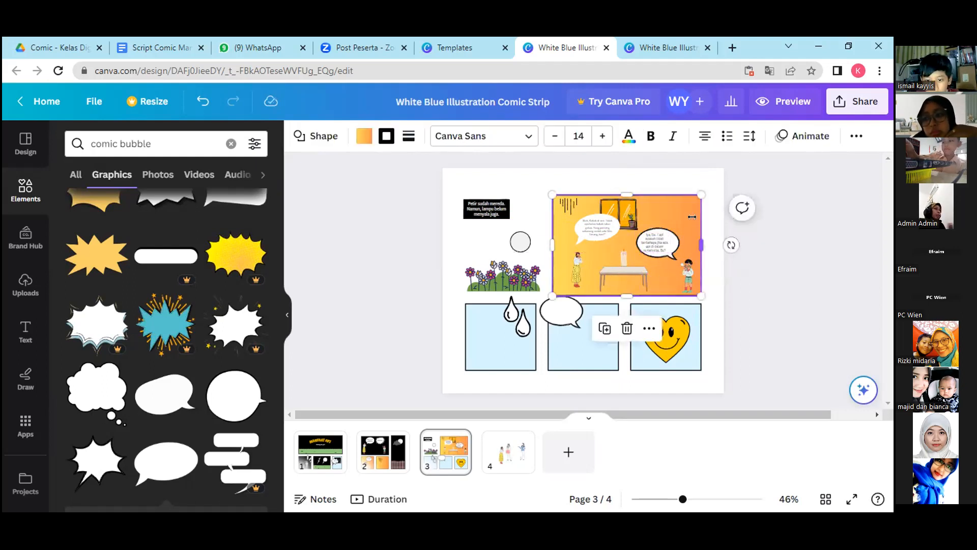
left_click(658, 237)
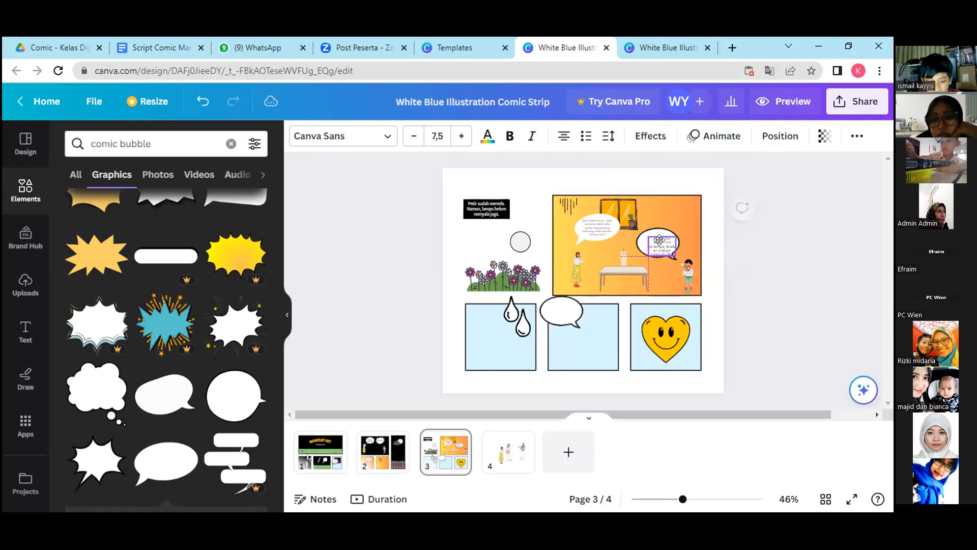
left_click(685, 219)
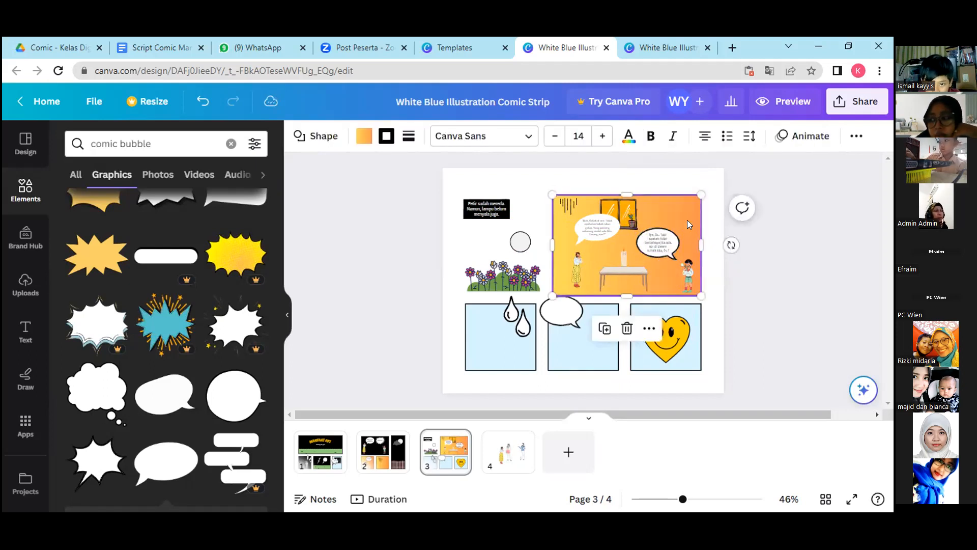
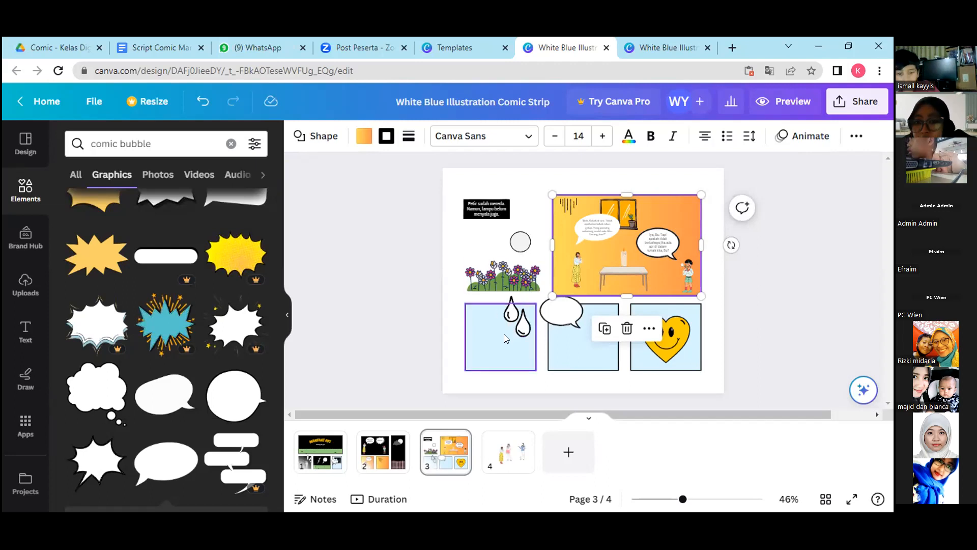
Delete the water drops and the smiling heart, and fill the first and middle lower panels with the yellow-orange gradient.
left_click(515, 321)
key("Delete")
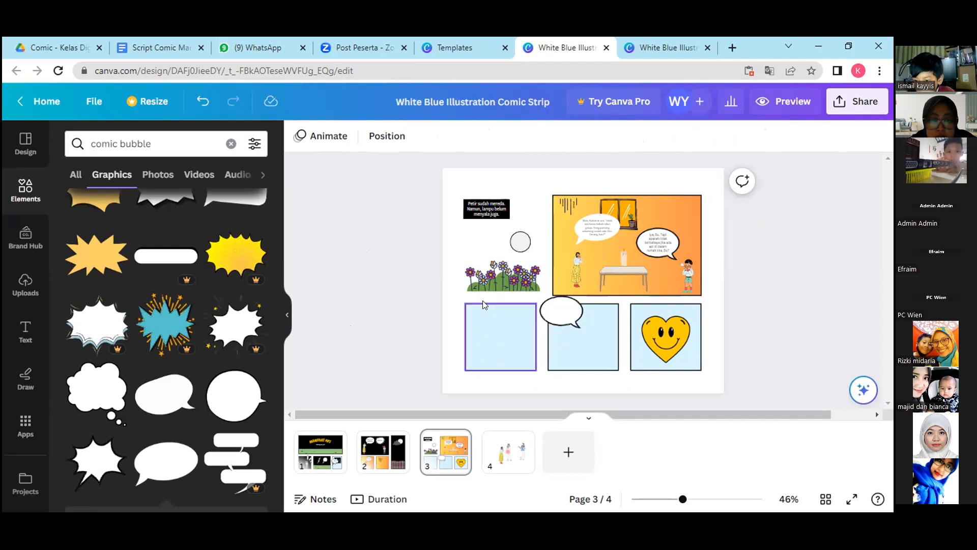
left_click(499, 334)
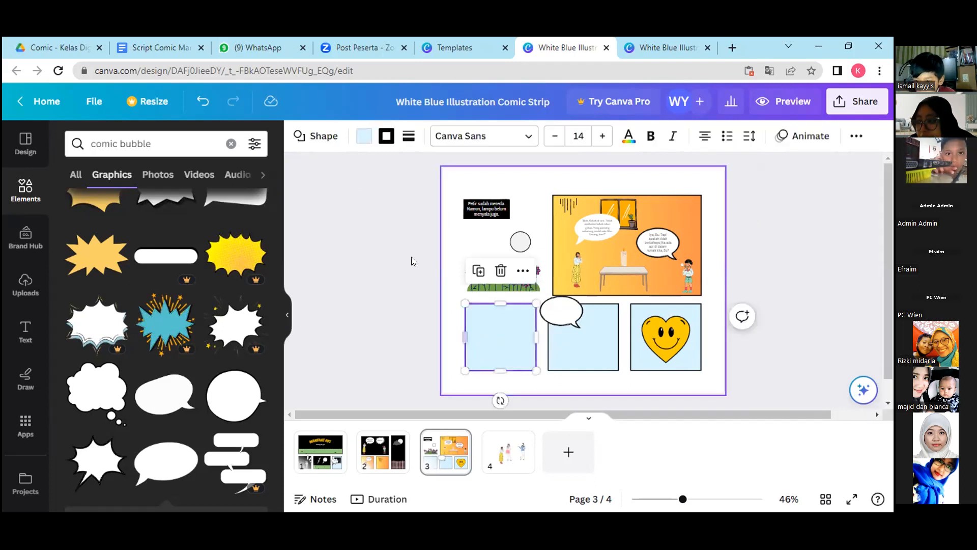
left_click(364, 136)
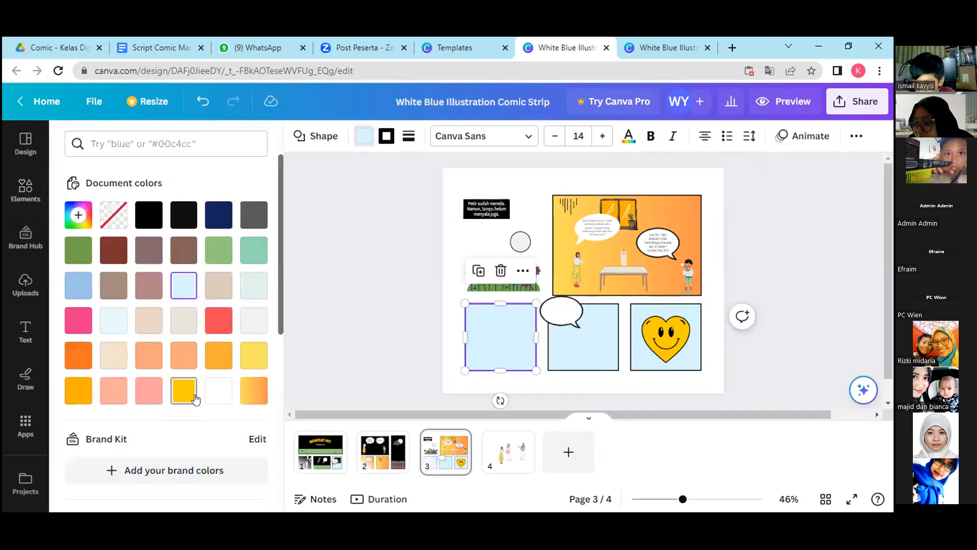
left_click(253, 391)
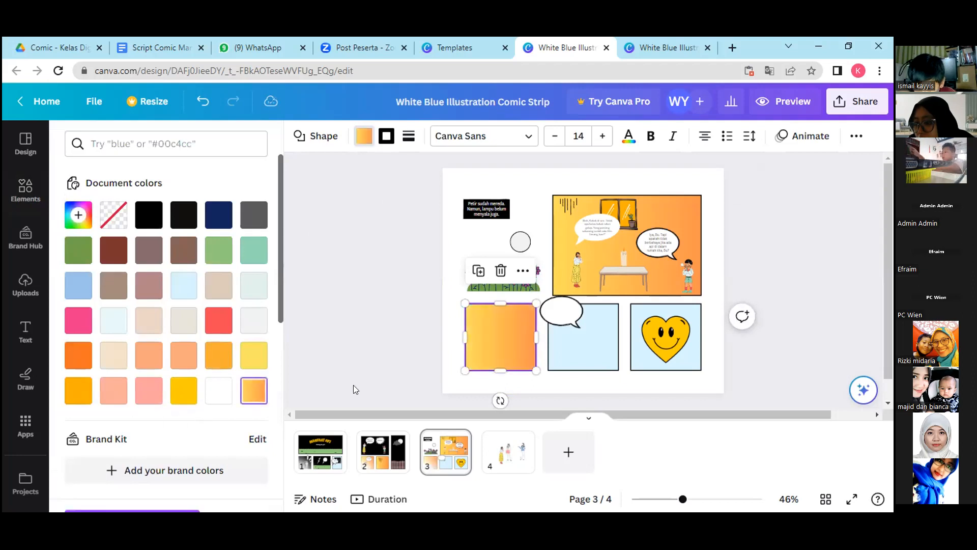
left_click(559, 342)
left_click(253, 391)
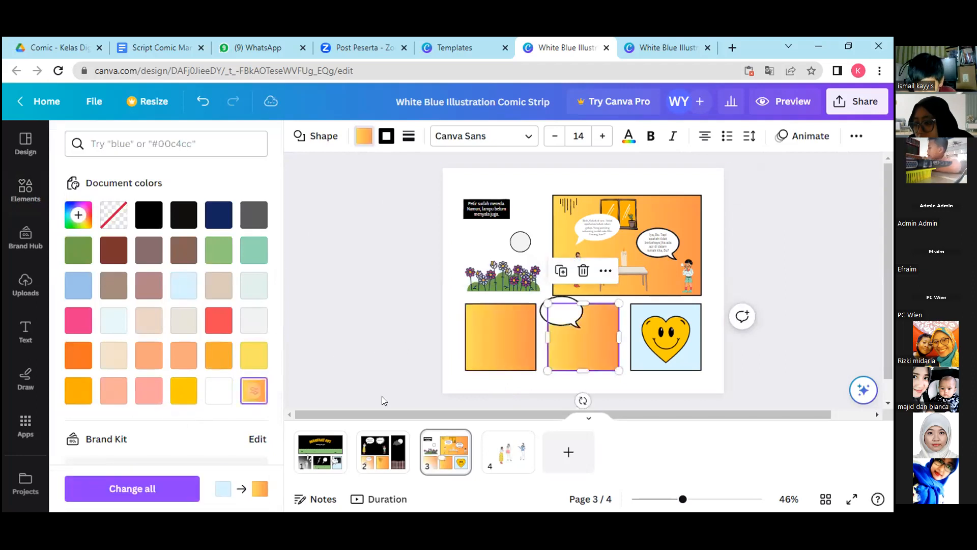
left_click(667, 344)
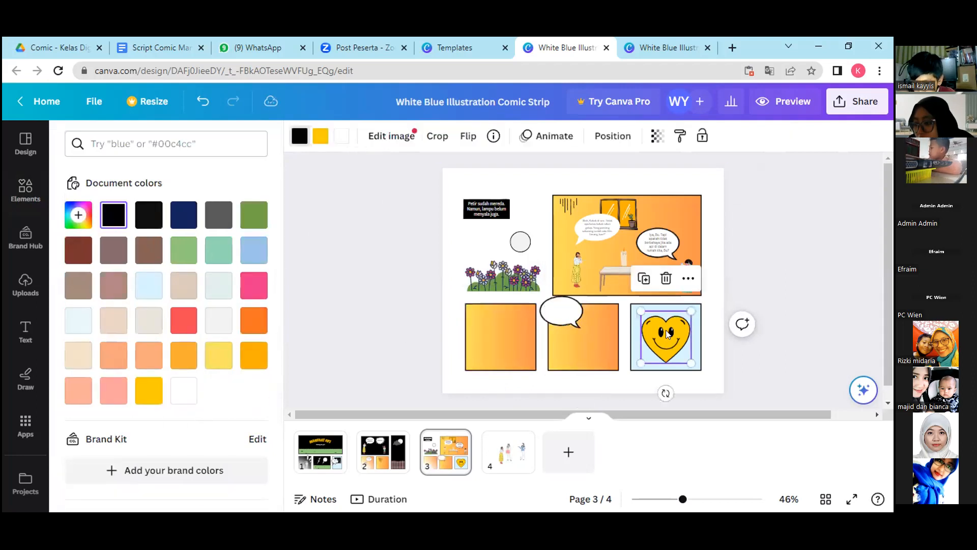
left_click(661, 270)
left_click(562, 316)
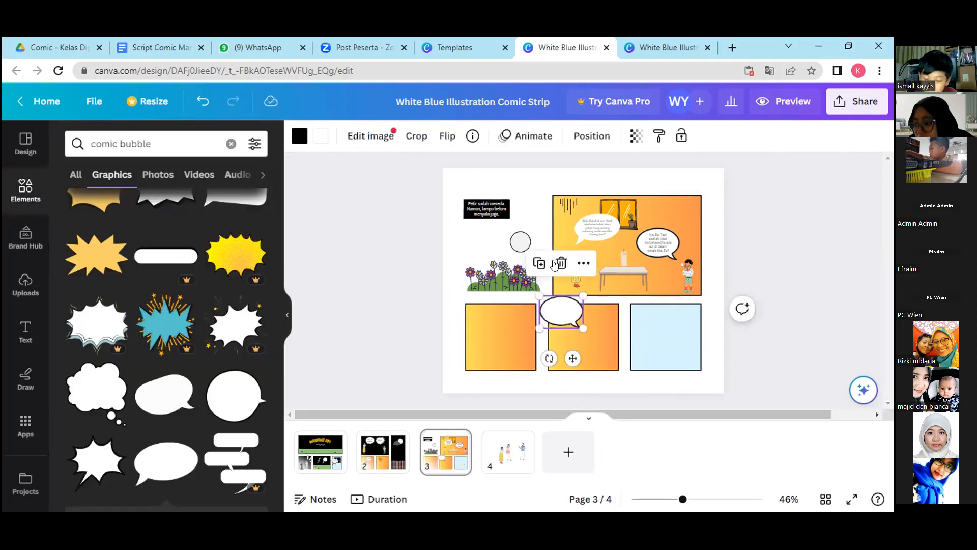
left_click_drag(562, 316, 489, 338)
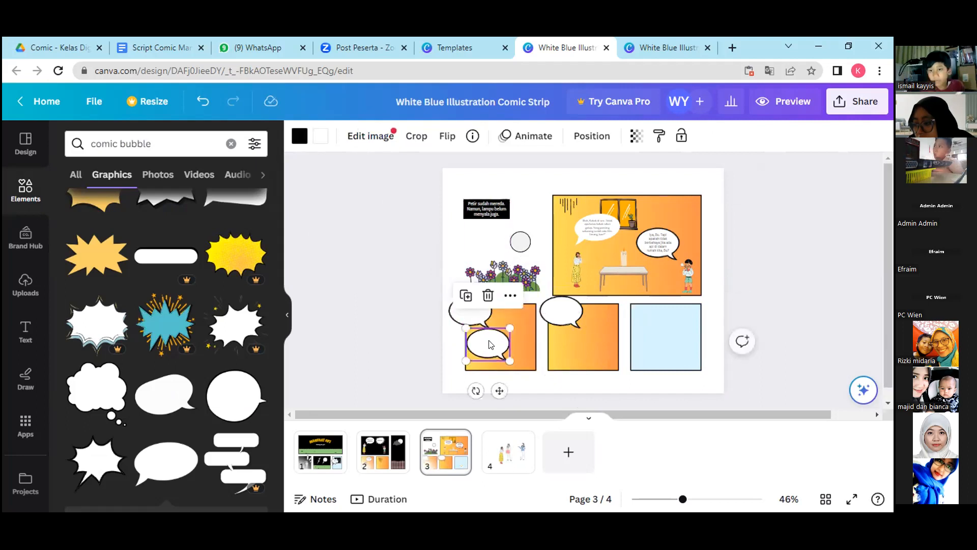
left_click(574, 275)
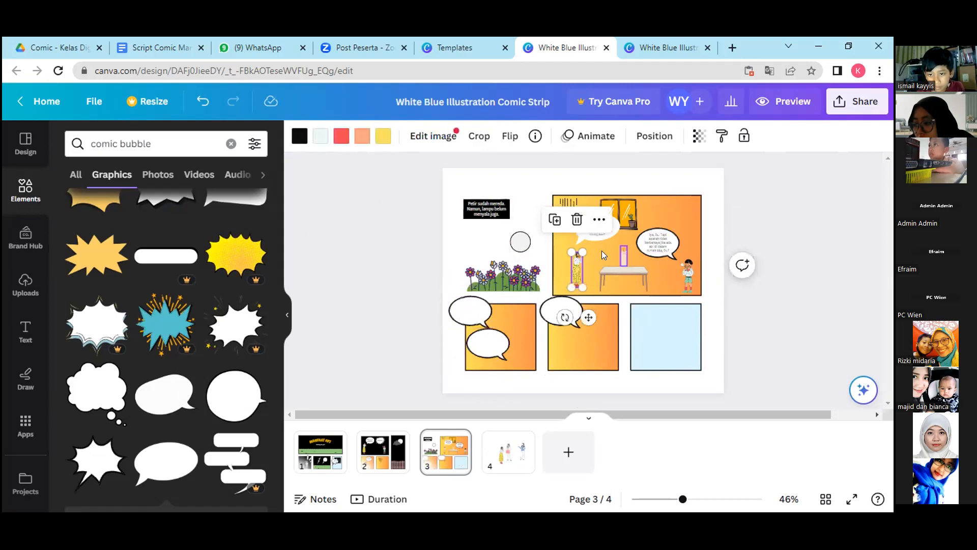
left_click(480, 315)
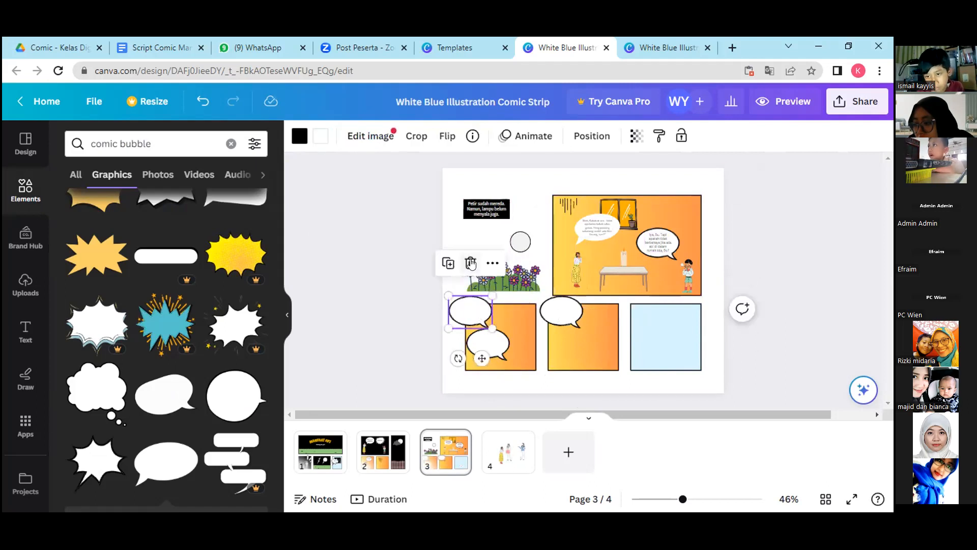
left_click(471, 264)
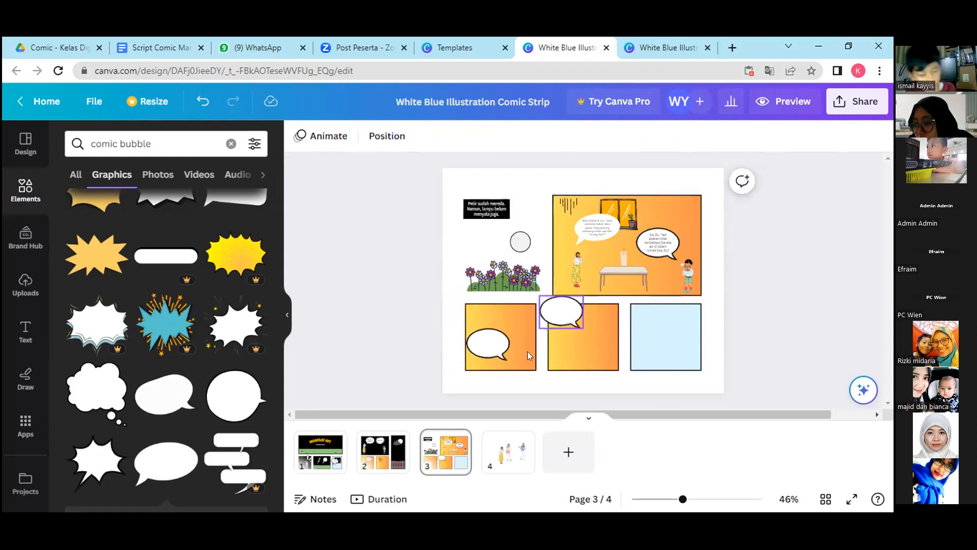
left_click(487, 344)
left_click(485, 296)
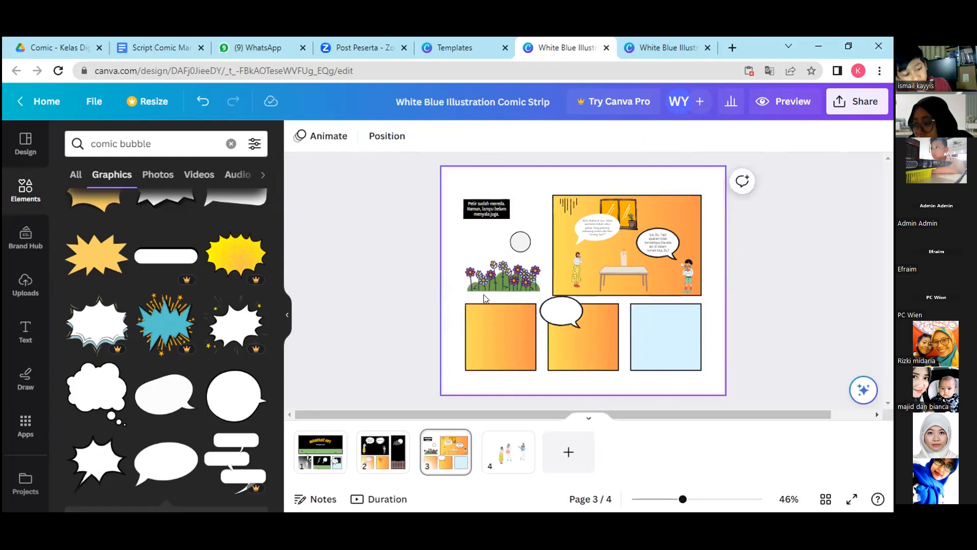
Duplicate the borderless white speech bubble from the large panel into the first lower panel, and delete the surplus copy.
left_click(613, 224)
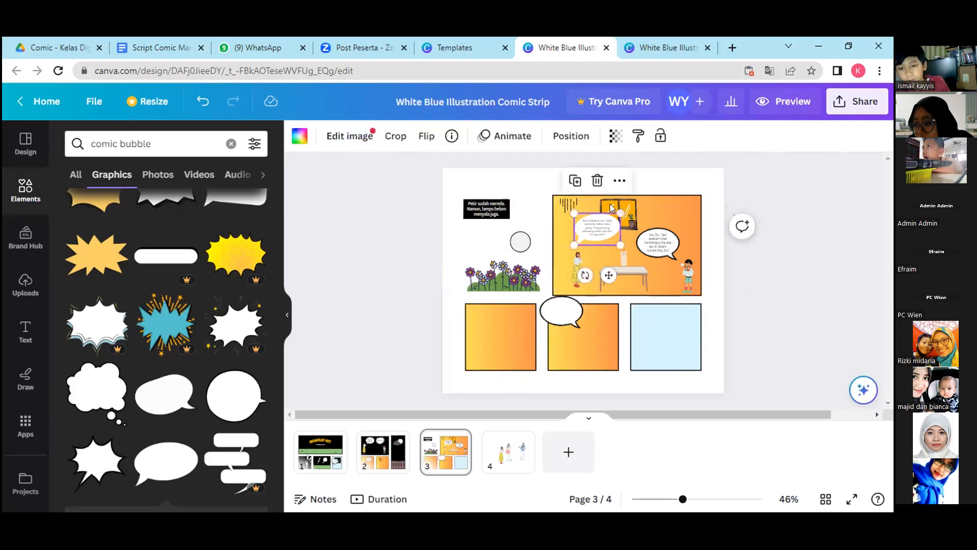
left_click(575, 181)
left_click_drag(608, 234, 516, 322)
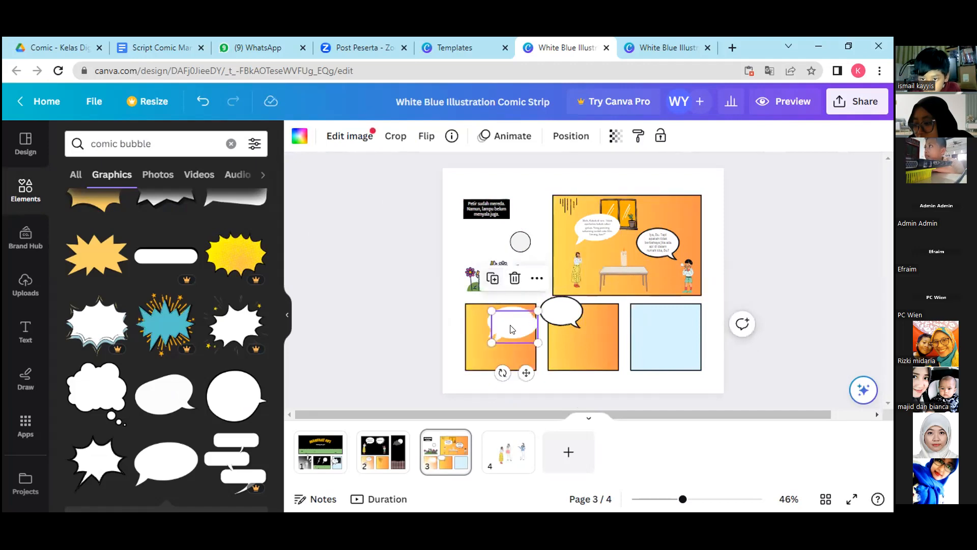
mouse_move(513, 305)
left_mouse_down()
mouse_move(513, 338)
mouse_move(519, 311)
left_mouse_up()
left_click_drag(509, 349, 488, 328)
left_click_drag(489, 334, 571, 312)
left_click(571, 312)
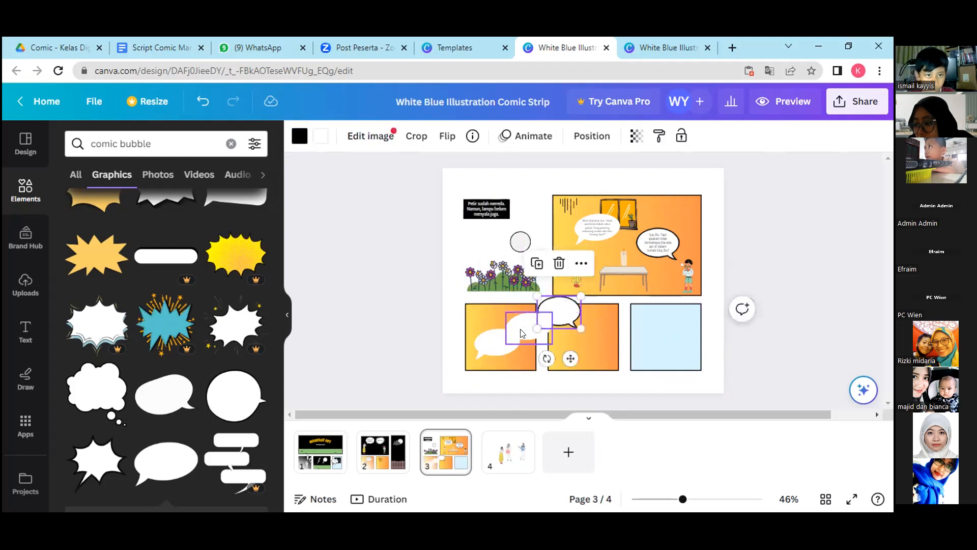
left_click(526, 326)
key("Delete")
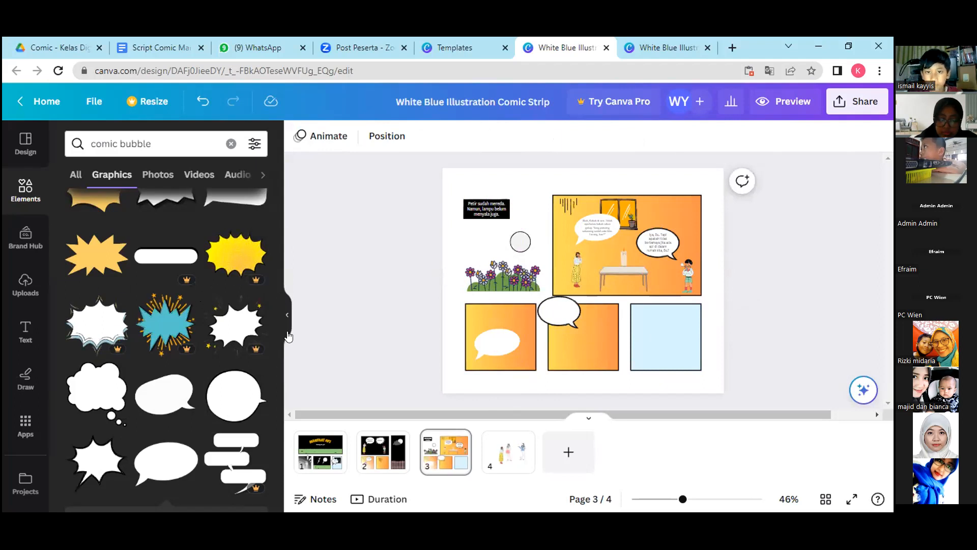
Add a small outlined rectangular speech bubble beside the white one in the first lower panel, and shift the oval bubble onto the middle panel.
left_click_drag(276, 321, 275, 282)
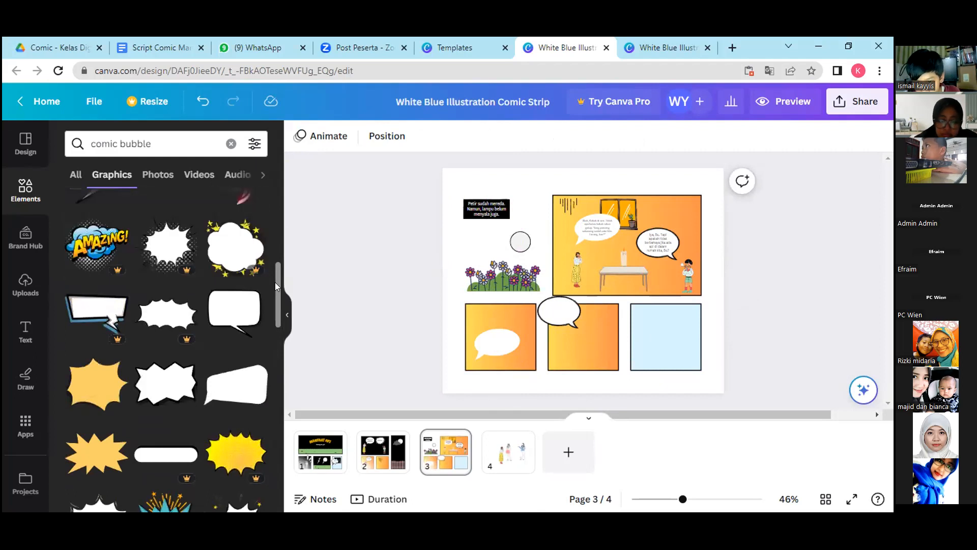
left_click(247, 309)
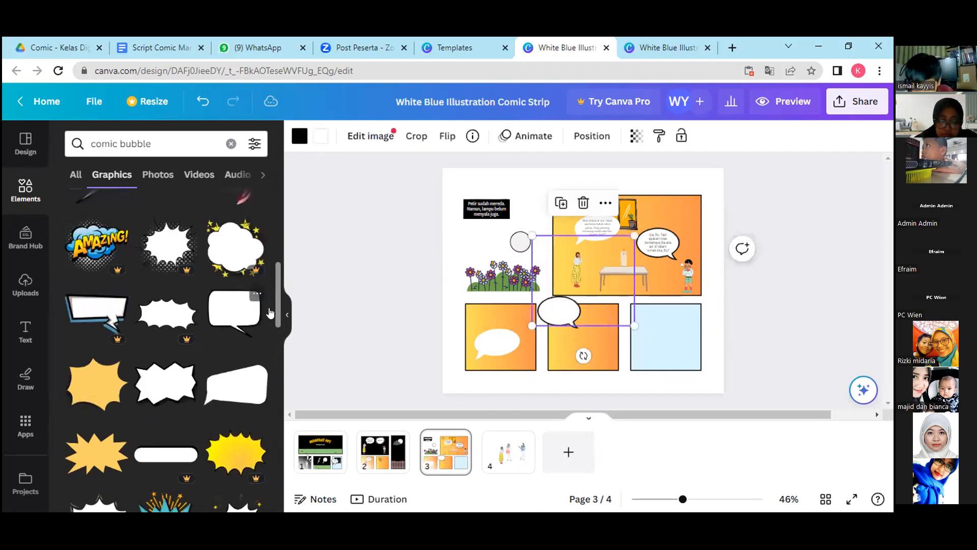
left_click_drag(635, 325, 480, 302)
left_click(501, 339)
left_click_drag(502, 339, 506, 332)
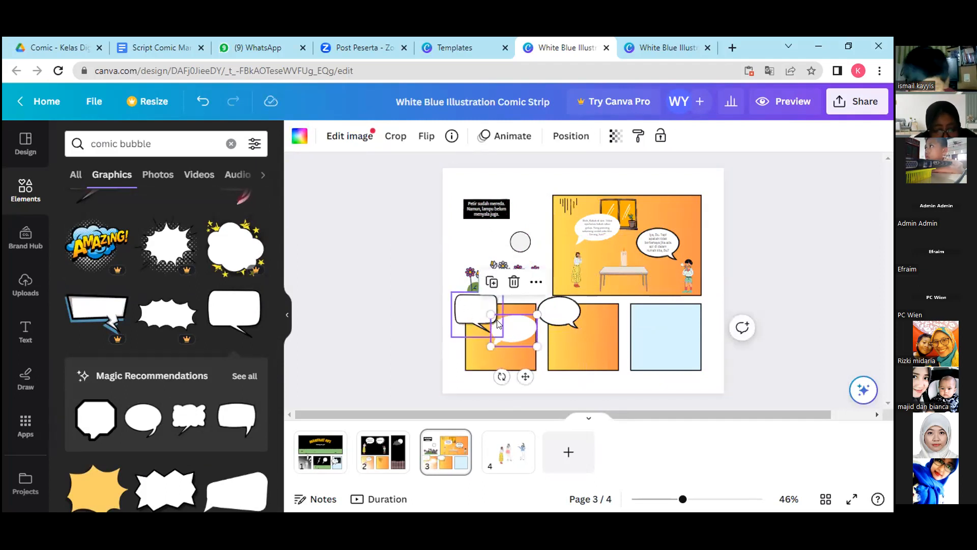
left_click_drag(515, 329, 485, 311)
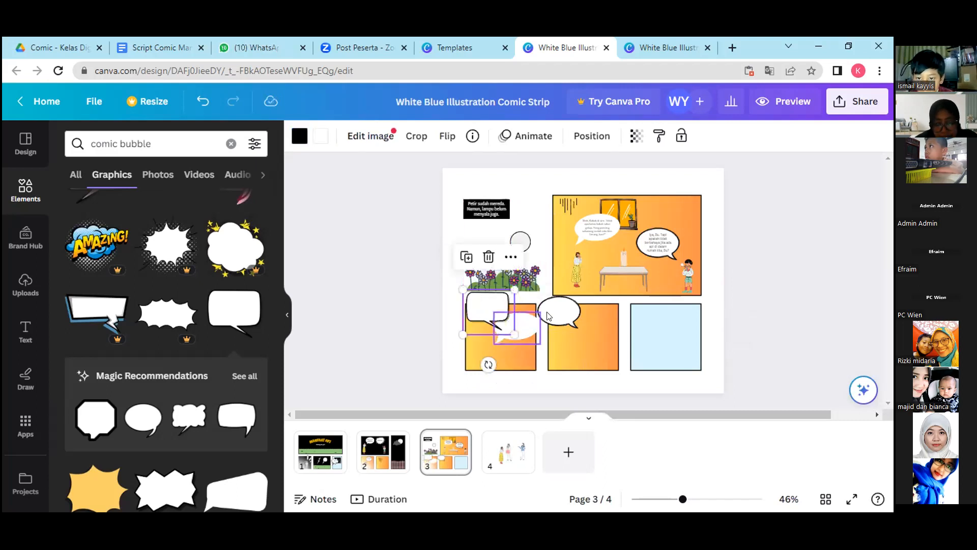
left_click_drag(557, 307, 569, 307)
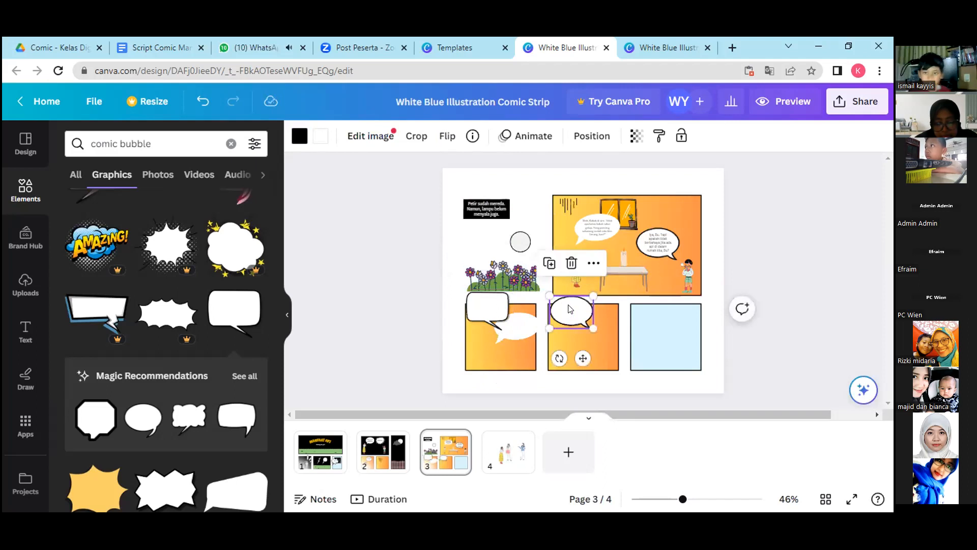
left_click_drag(520, 329, 512, 334)
Duplicate the woman from the large panel and place the copy below the speech bubbles in the first lower panel.
left_click(576, 267)
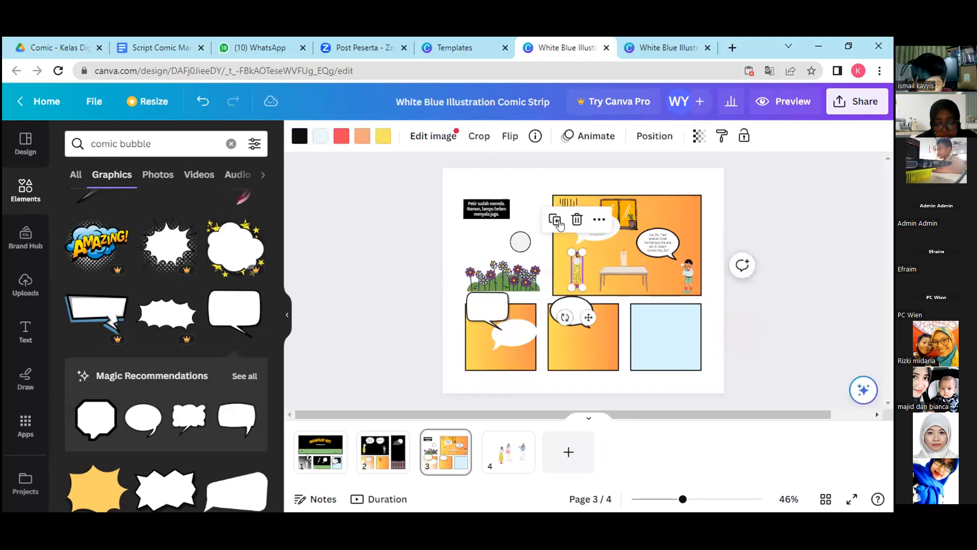
left_click(554, 219)
left_click_drag(580, 275, 473, 347)
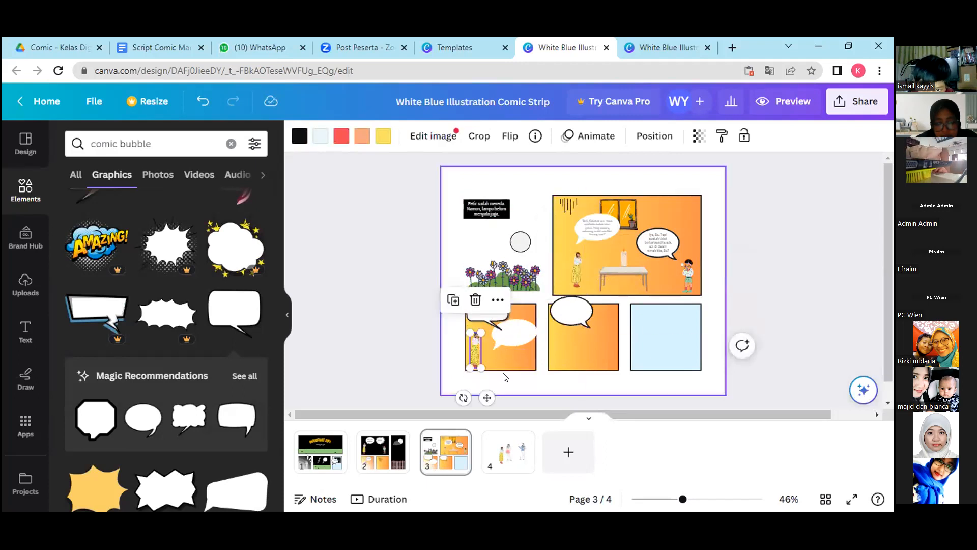
left_click(505, 378)
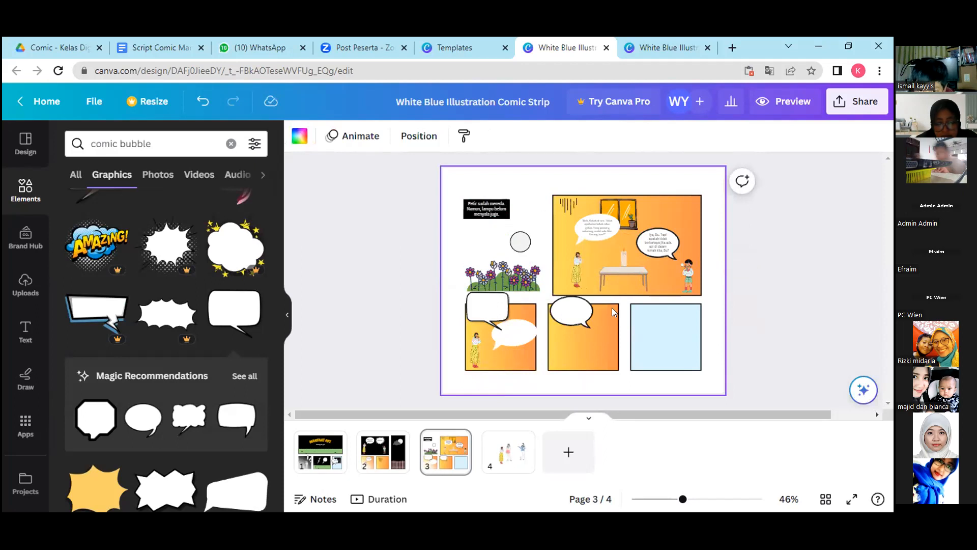
left_click(661, 213)
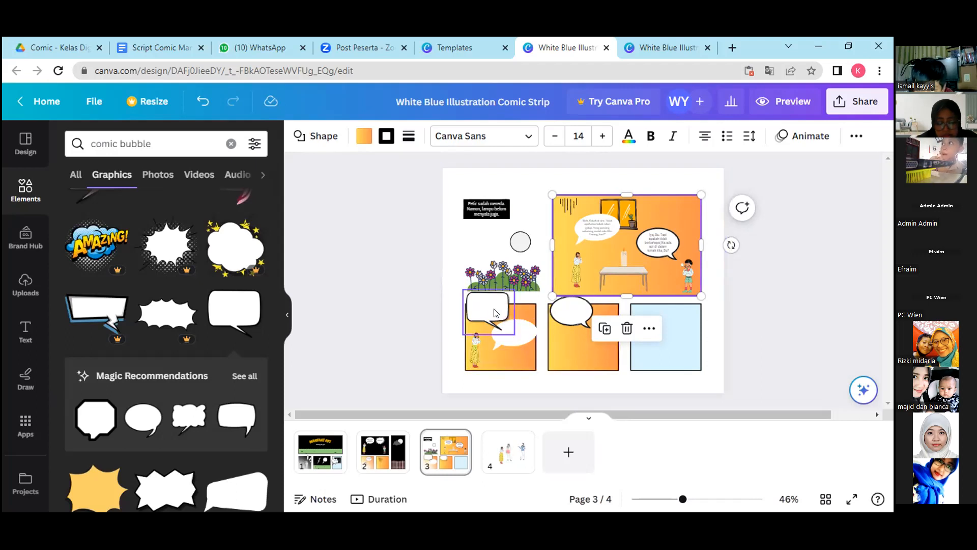
Duplicate the first lower panel's woman and place the copy on the right side of the middle lower panel.
left_click(560, 344)
left_click_drag(577, 310, 576, 315)
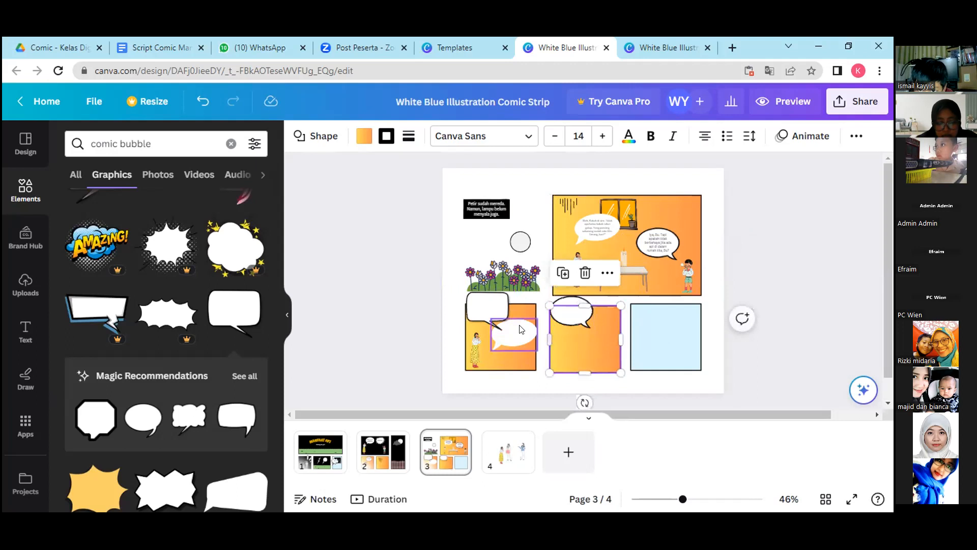
left_click(475, 350)
left_click(454, 300)
left_click_drag(485, 361, 594, 350)
Search the graphics for "lamp" and browse the results for a hanging lamp suited to the last lower panel.
left_click(666, 342)
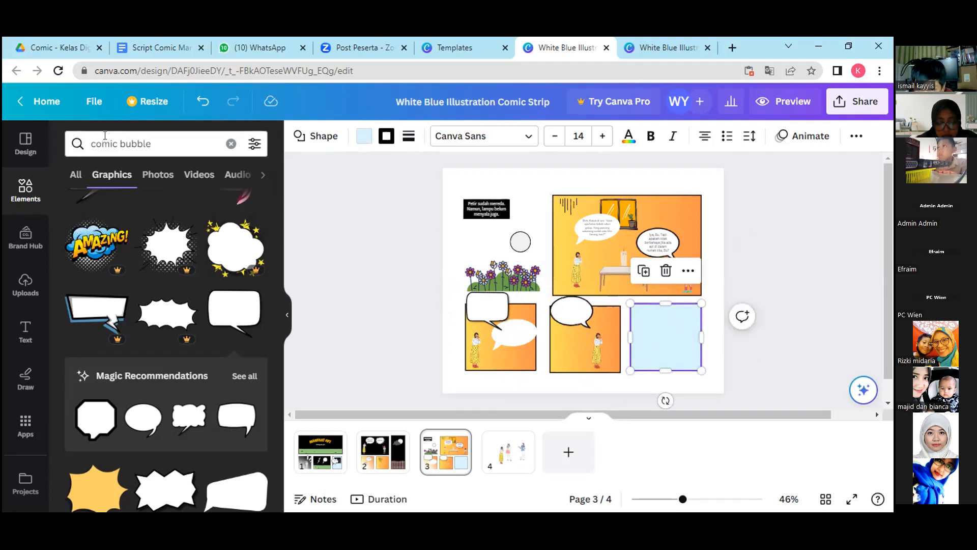
left_click(156, 136)
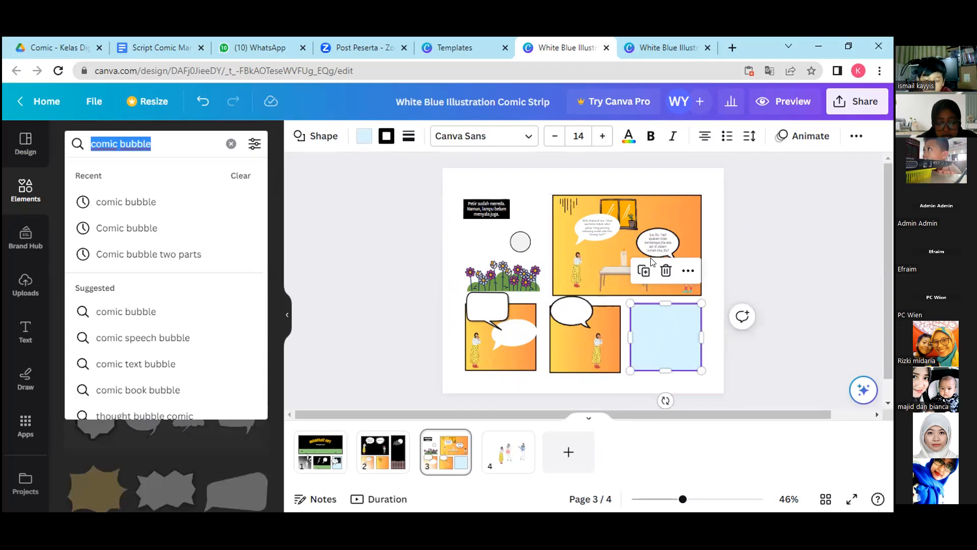
type("lamp")
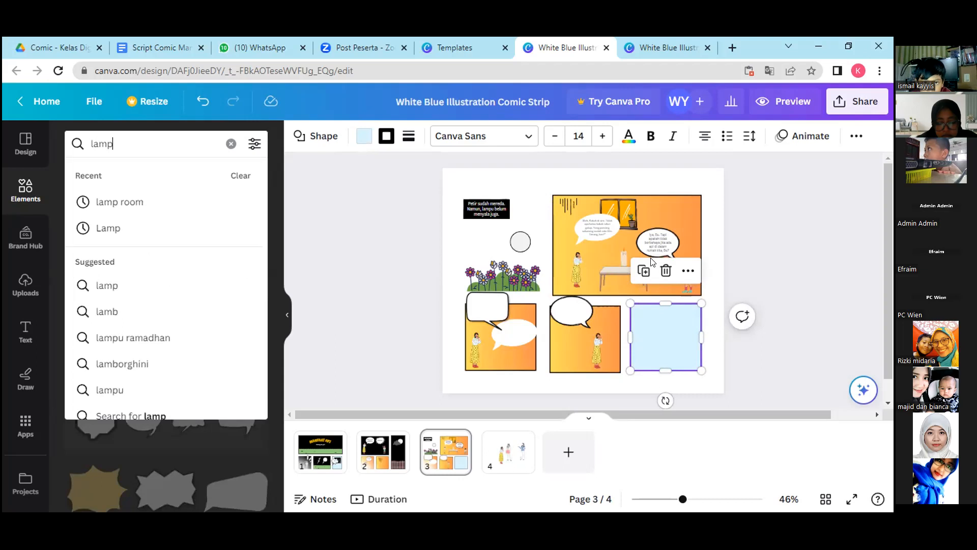
key("Return")
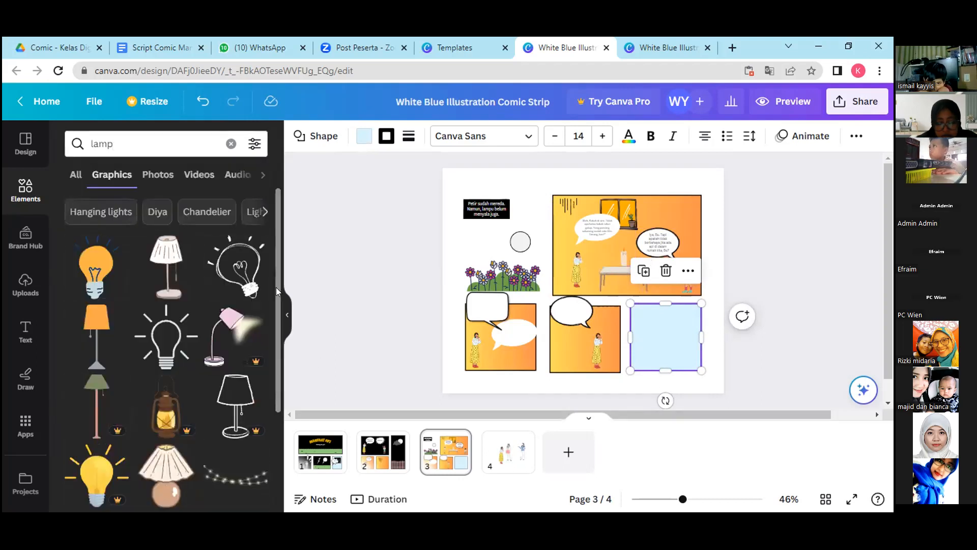
scroll(276, 282, "down", 4)
left_click_drag(289, 383, 279, 288)
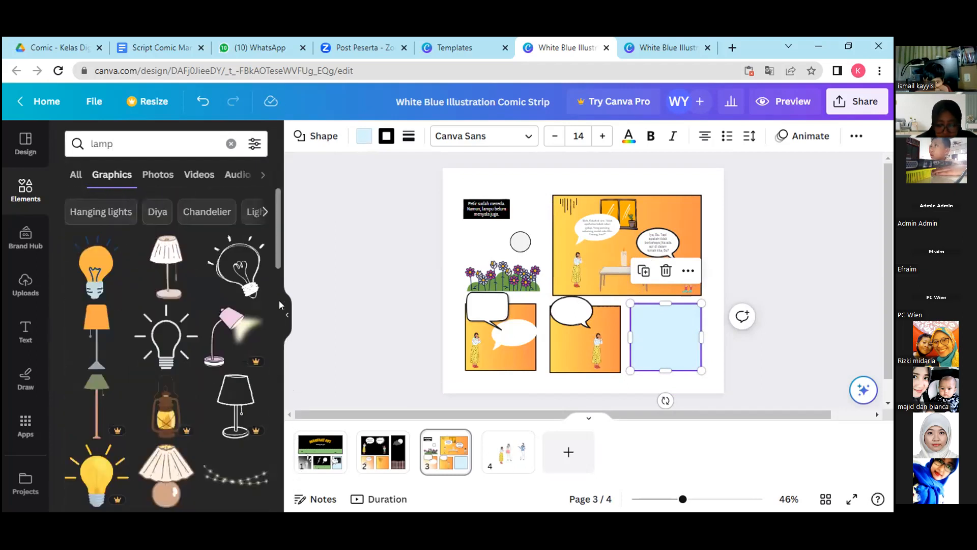
scroll(279, 377, "down", 2)
scroll(274, 397, "down", 2)
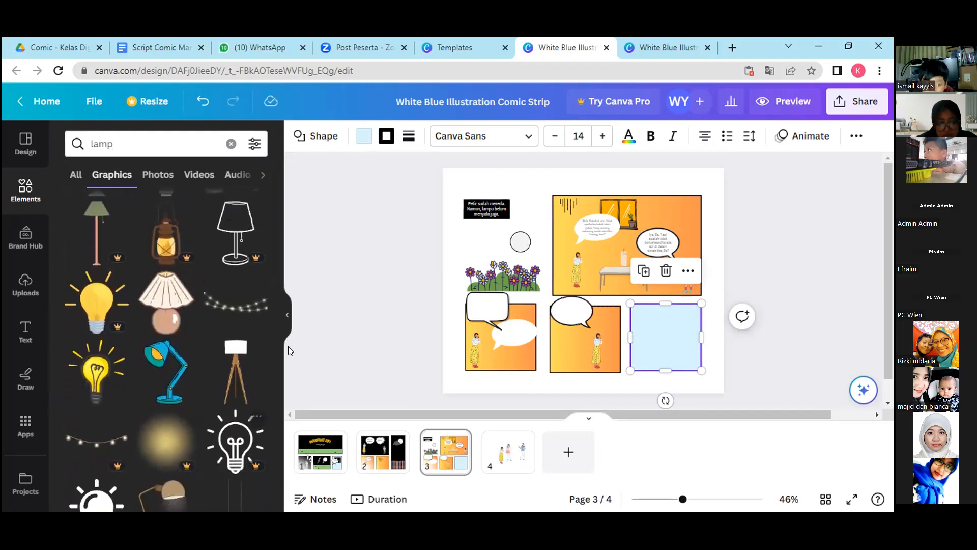
scroll(285, 357, "down", 5)
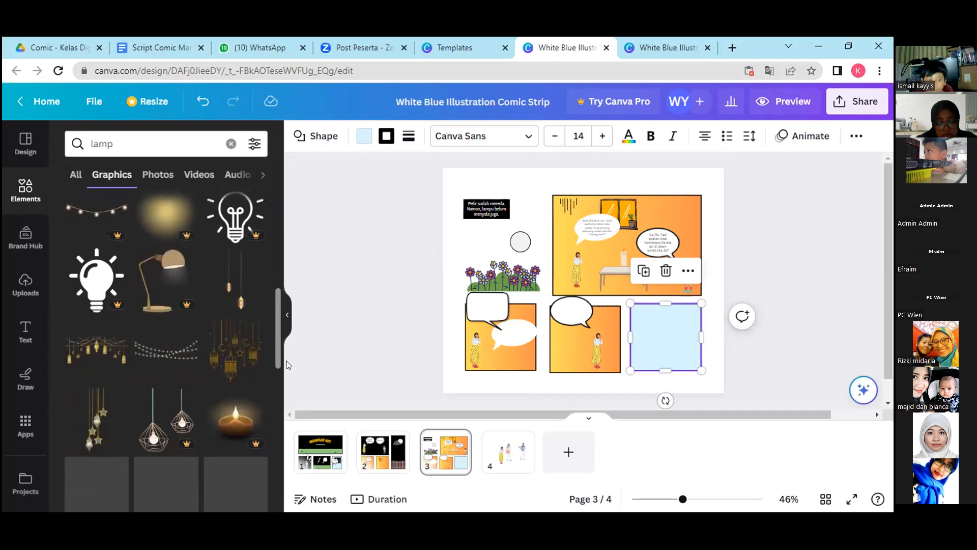
scroll(283, 371, "down", 3)
scroll(278, 406, "down", 5)
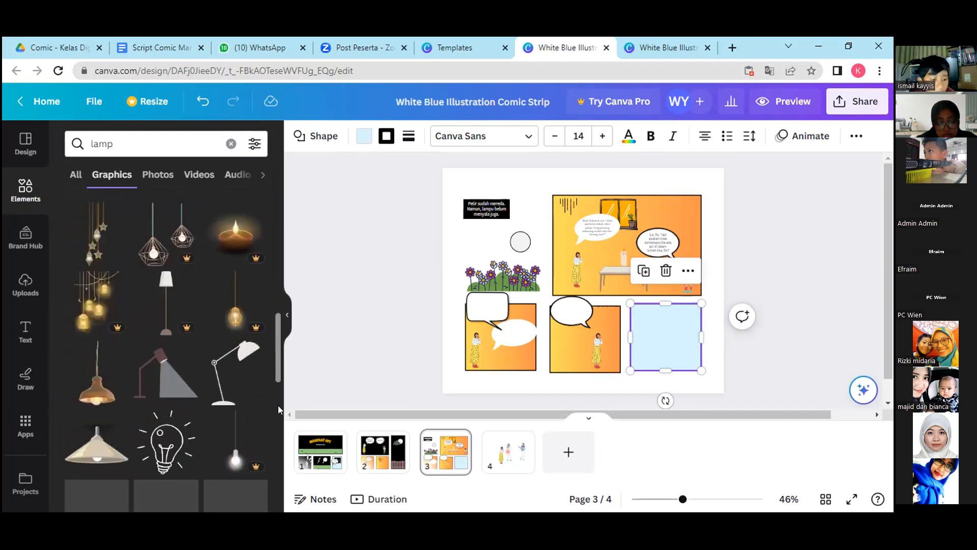
scroll(270, 448, "down", 10)
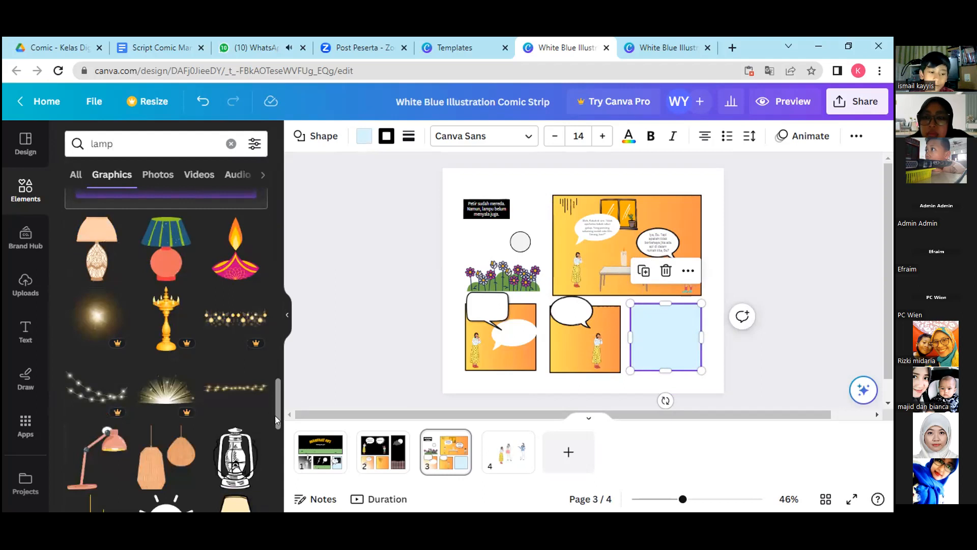
left_click_drag(276, 420, 269, 474)
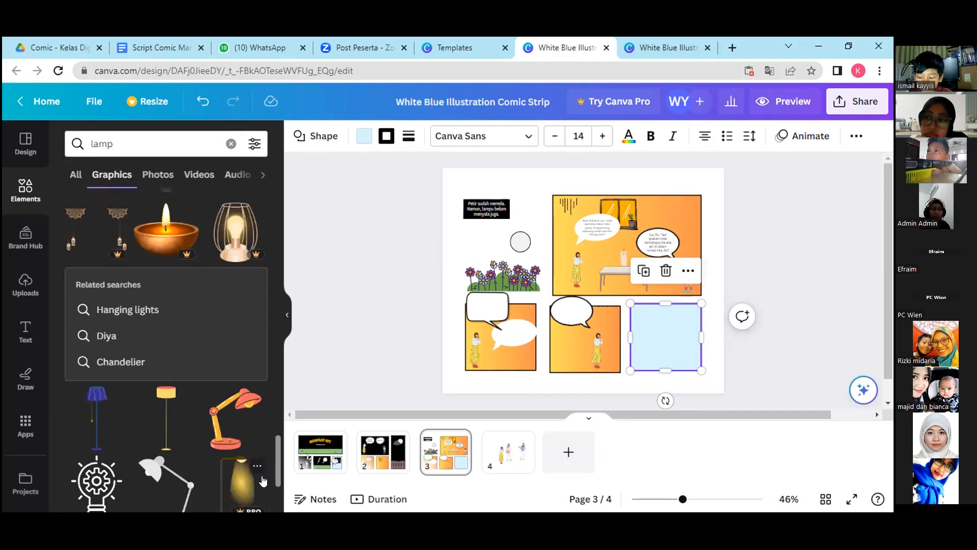
left_click_drag(276, 472, 276, 500)
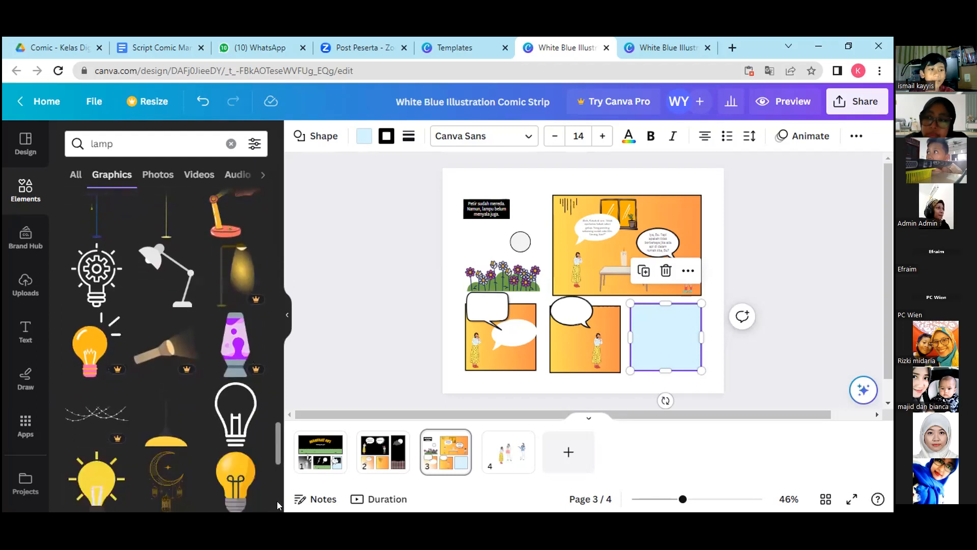
left_click_drag(276, 450, 277, 526)
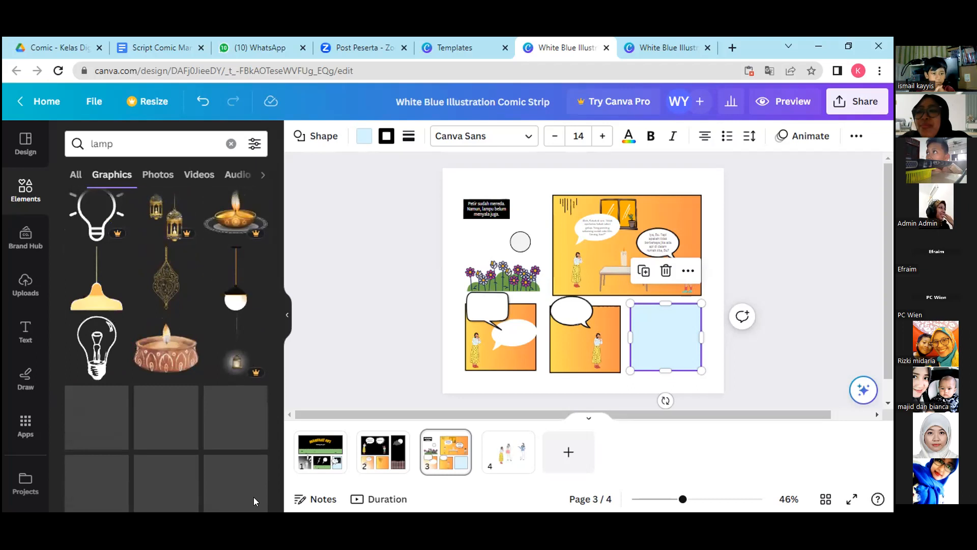
Add the black-and-white hanging lamp graphic, shrink it, and hang it near the top of the light-blue lower panel.
left_click(236, 295)
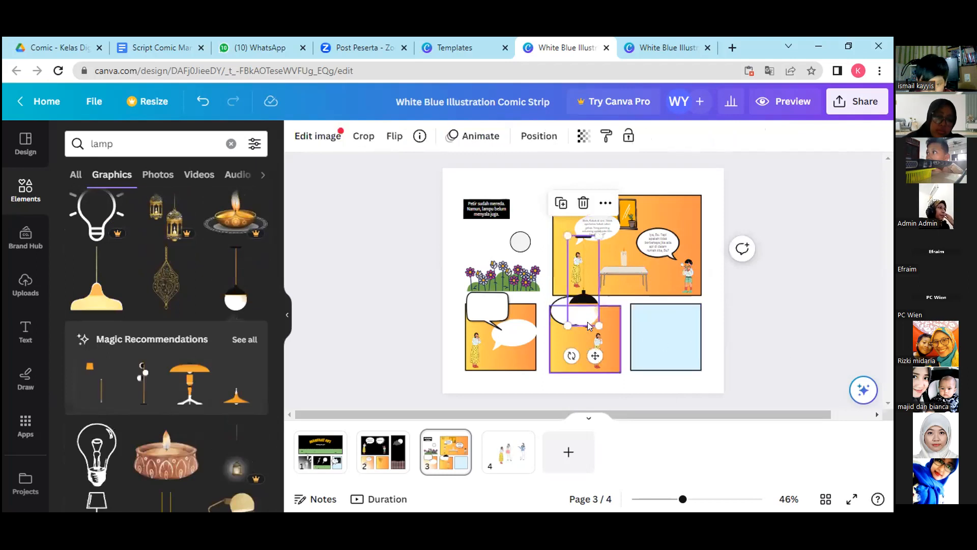
left_click_drag(596, 323, 675, 352)
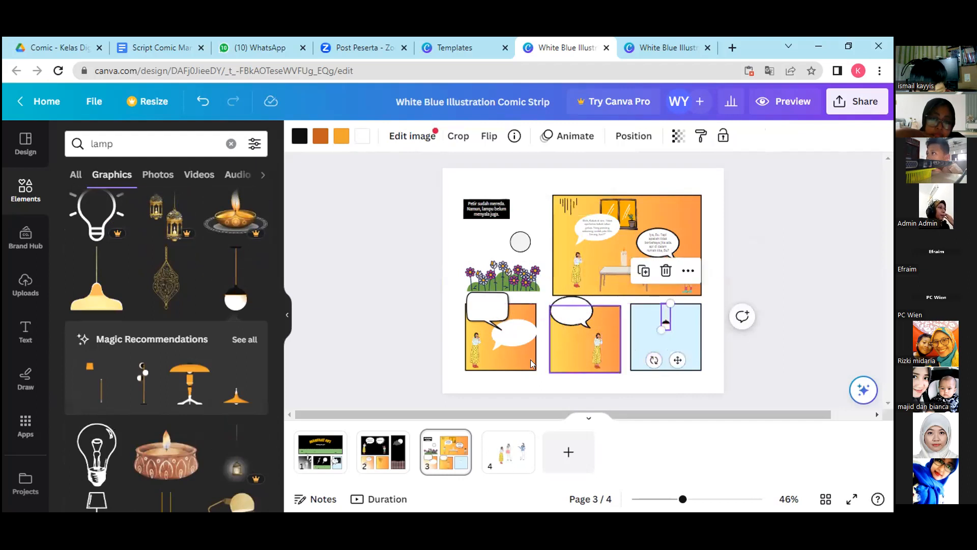
left_click(641, 344)
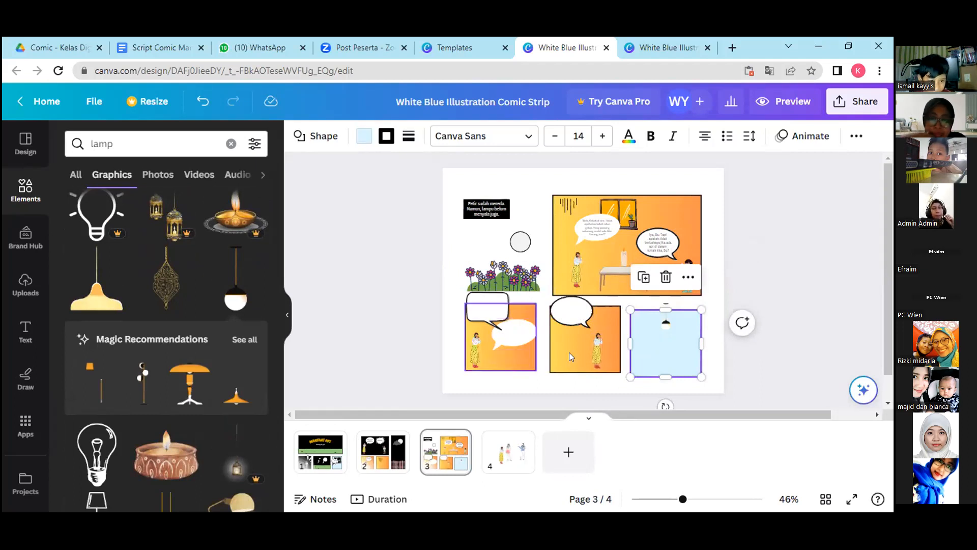
Duplicate the child from the large panel and place the copy below the lamp in the light-blue lower panel.
left_click(688, 270)
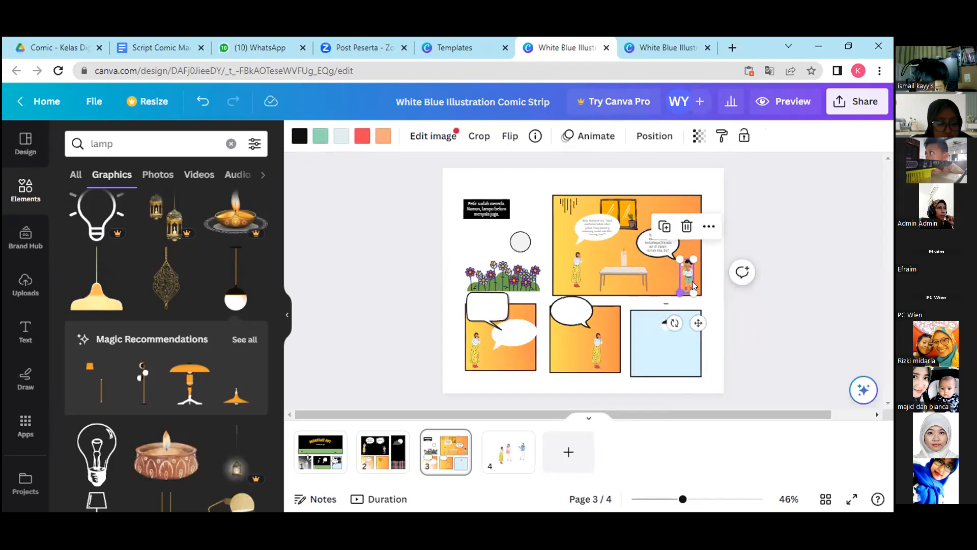
left_click(669, 232)
left_click_drag(688, 275, 672, 353)
left_click(656, 356)
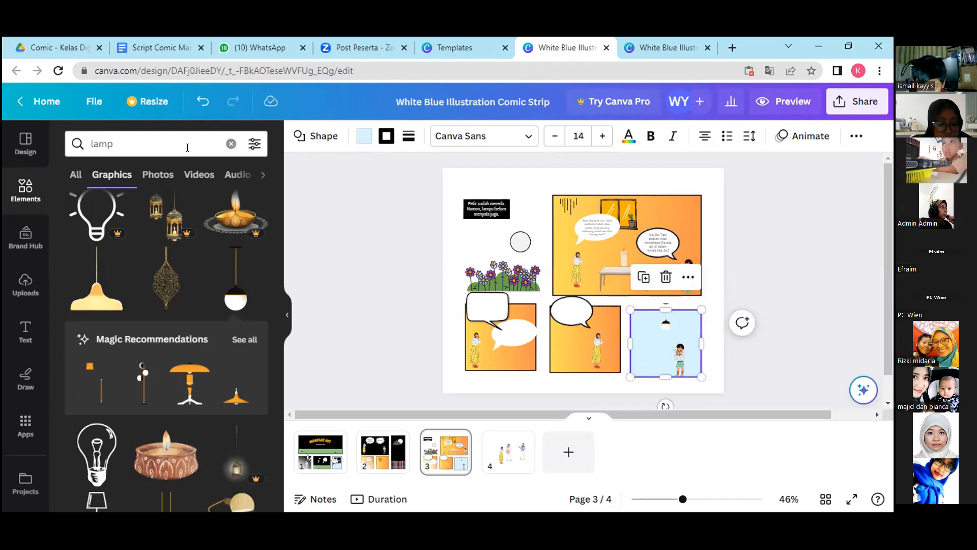
Switch to Google Drive, open image 4 of the Comic - Kelas Digital 6+ folder, and examine its enlarged speech bubble examples.
left_click(125, 144)
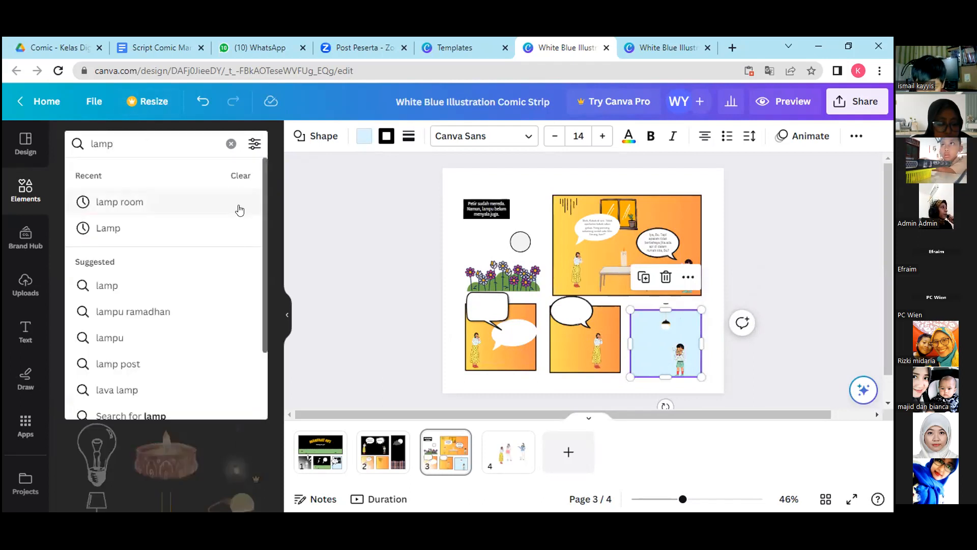
left_click(67, 40)
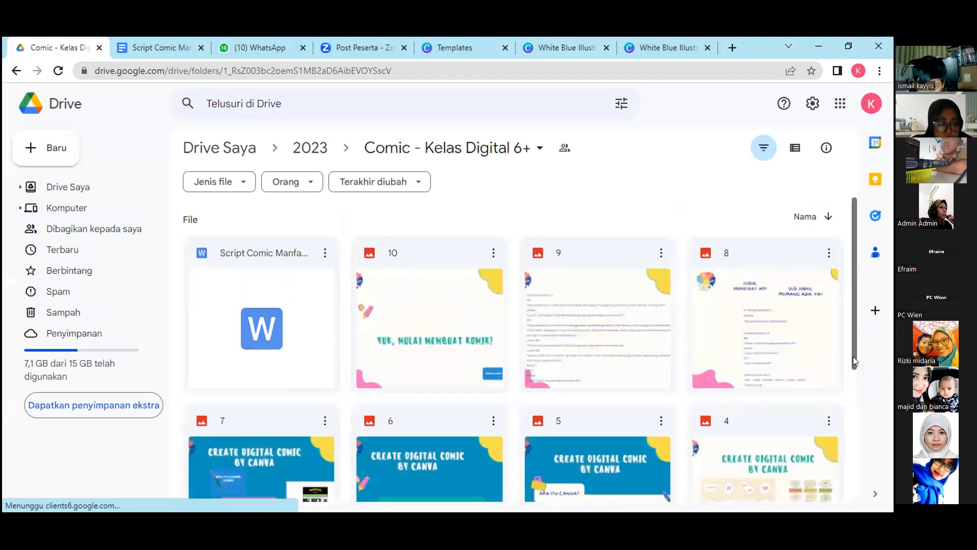
left_click_drag(853, 356, 853, 392)
left_click(796, 420)
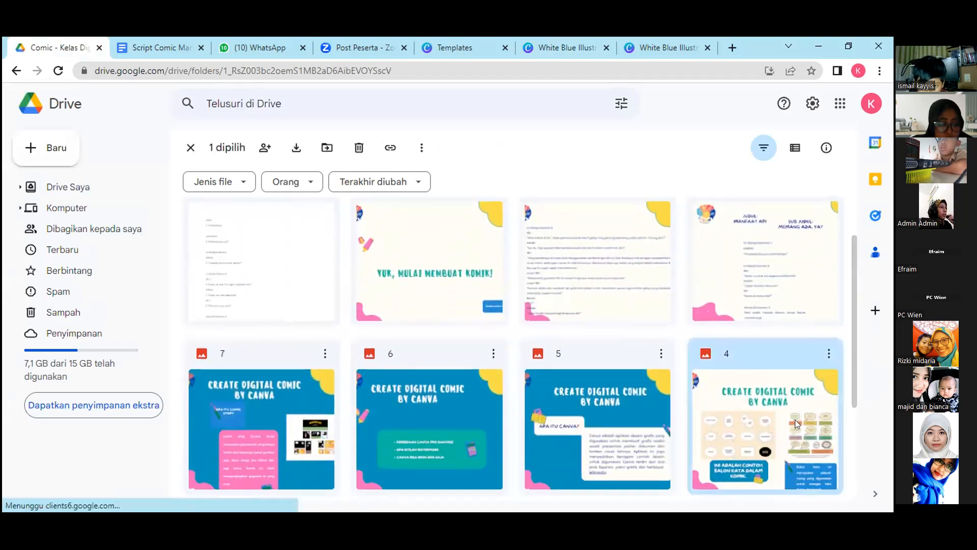
double_click(792, 419)
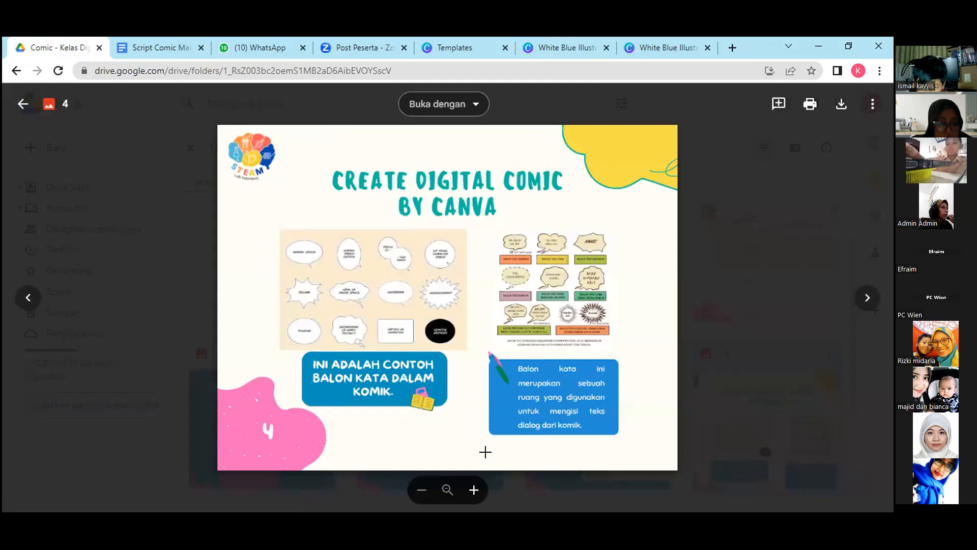
left_click(473, 490)
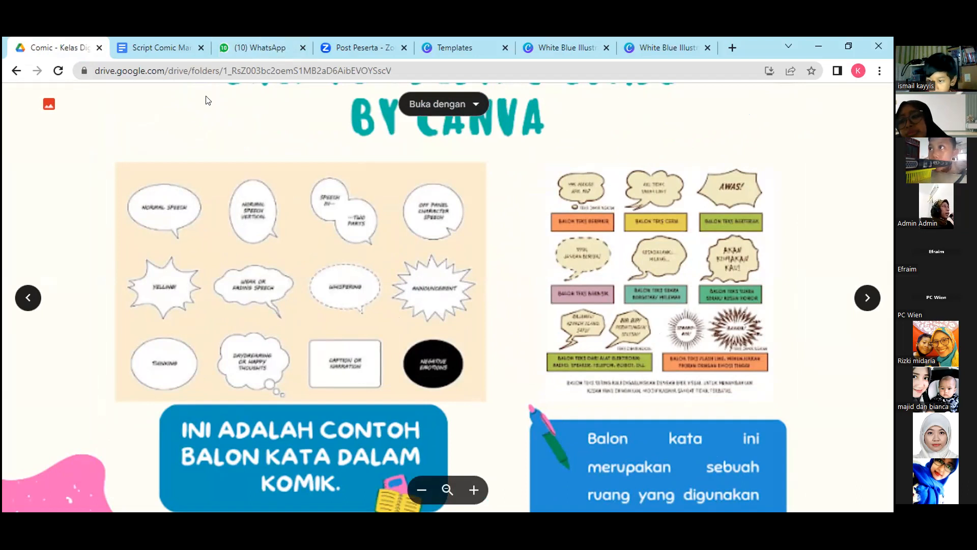
Return to the edited comic in Canva and nudge the light-blue lower panel up in line with its neighbours.
left_click(625, 41)
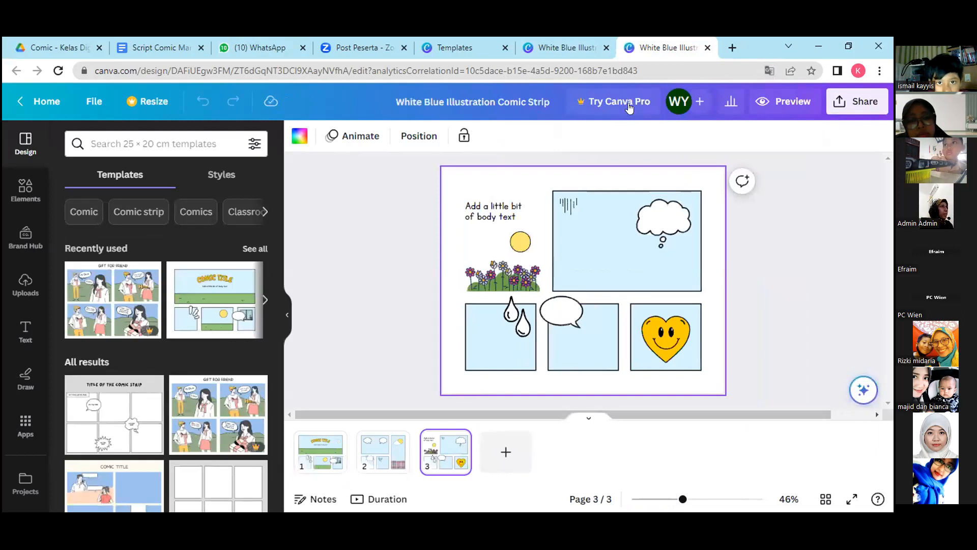
left_click(565, 48)
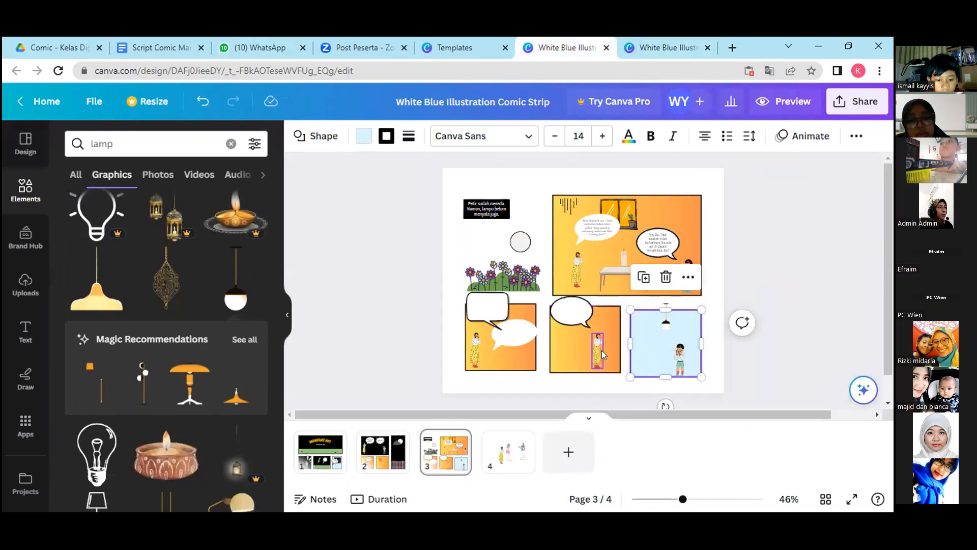
left_click_drag(649, 343, 650, 341)
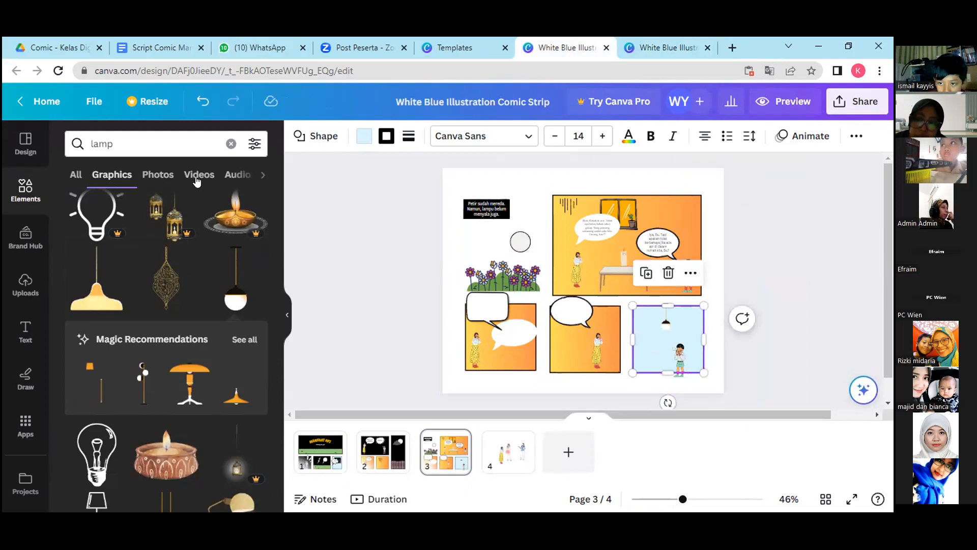
Search the graphics for "comic bubble" and browse far down the results for a white rounded speech bubble.
left_click(133, 143)
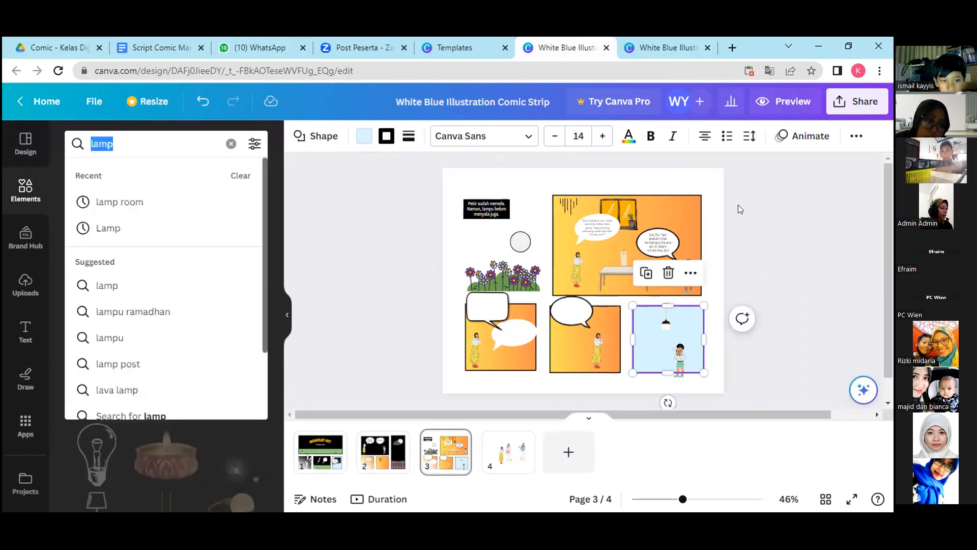
type("comi")
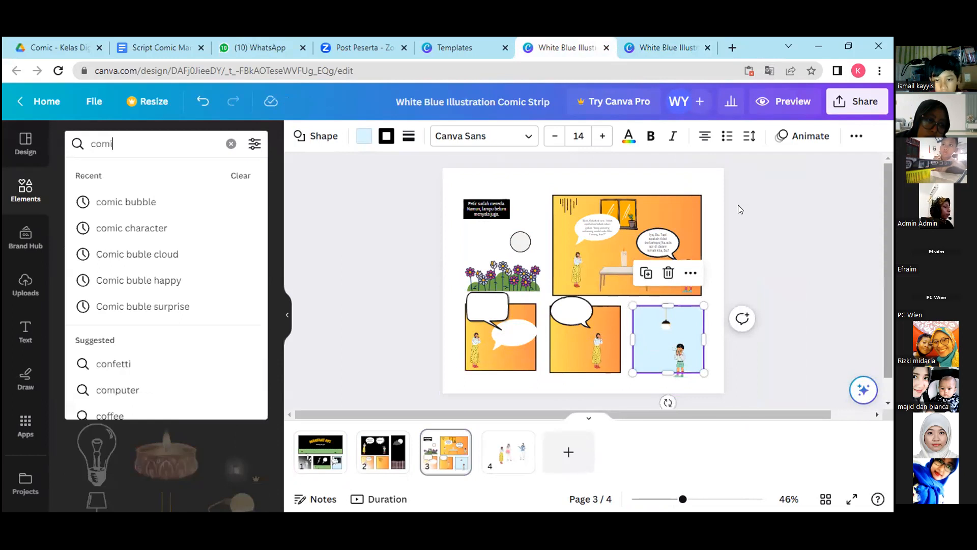
type("c bubble")
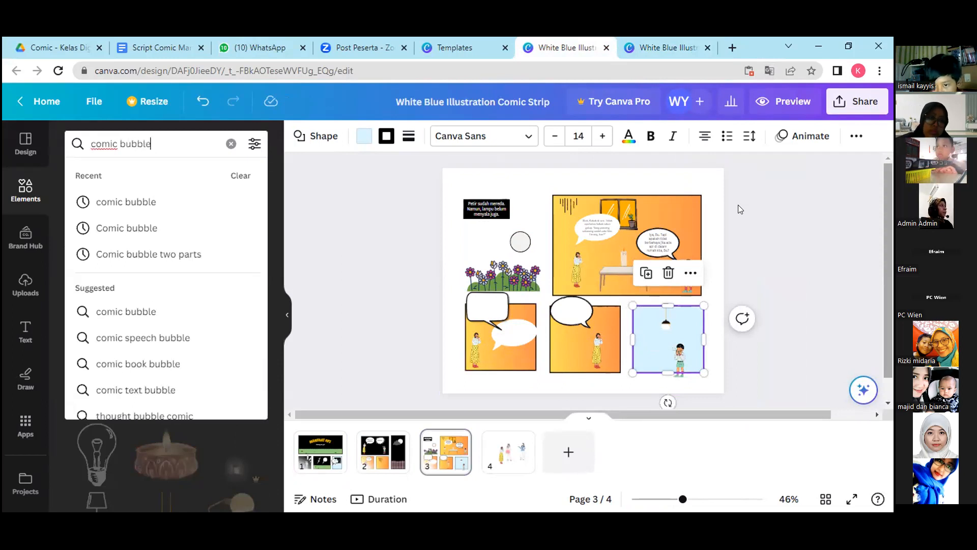
key("Return")
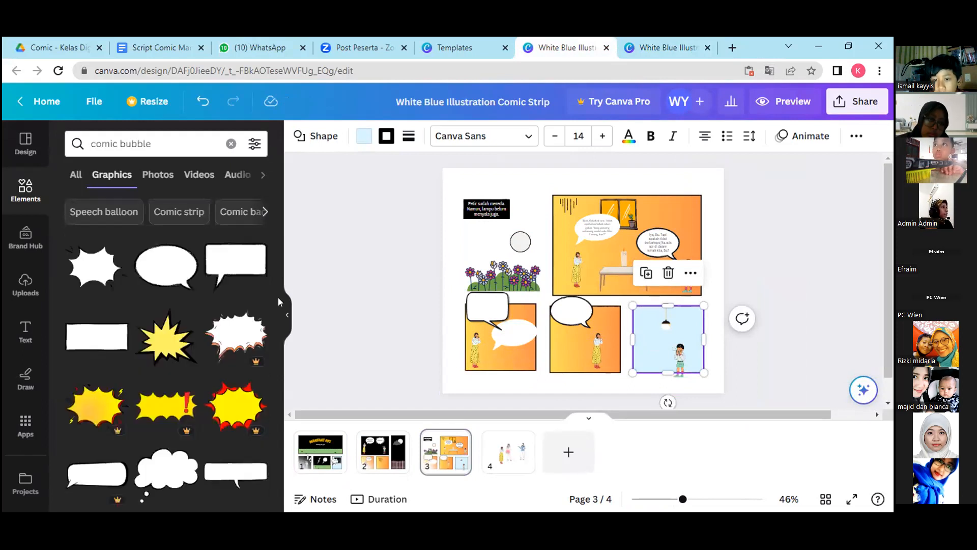
scroll(270, 320, "down", 5)
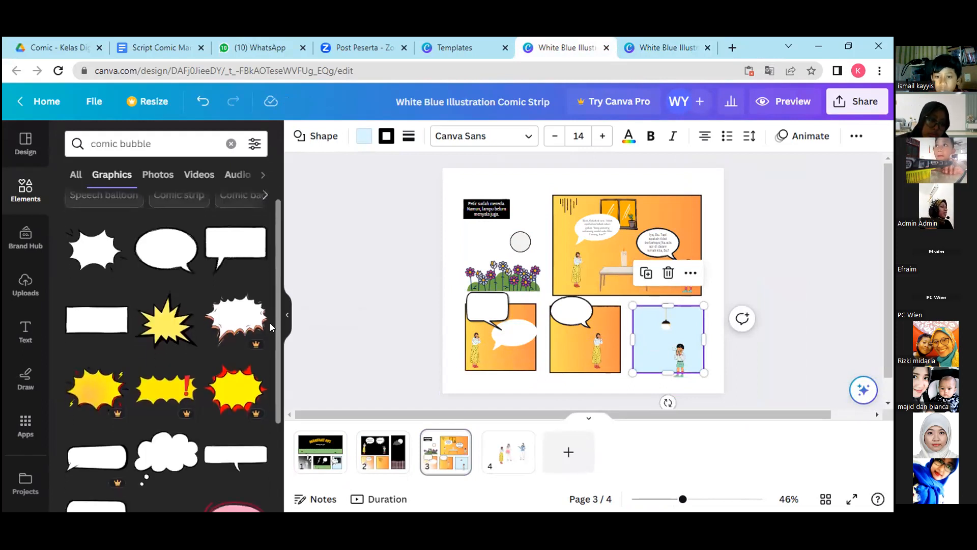
scroll(264, 453, "down", 3)
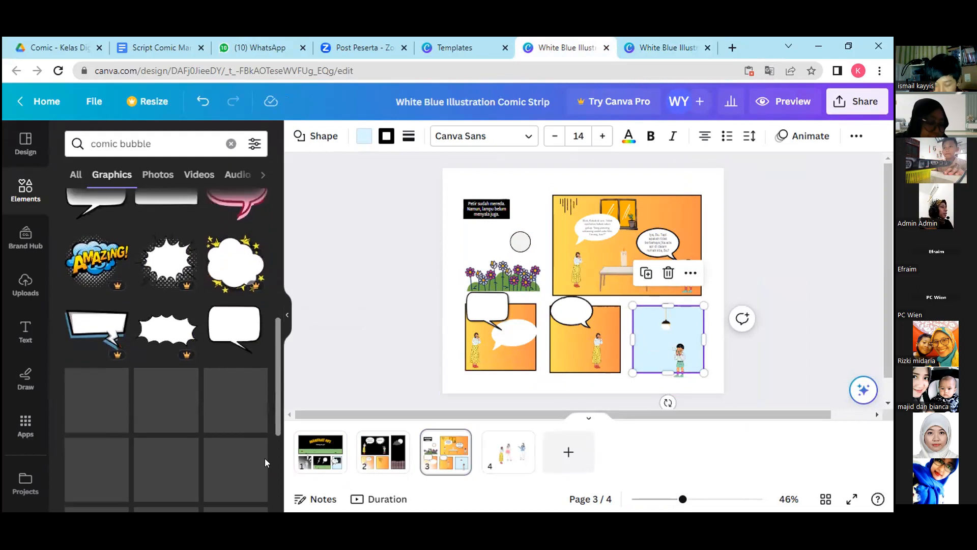
scroll(267, 493, "down", 1)
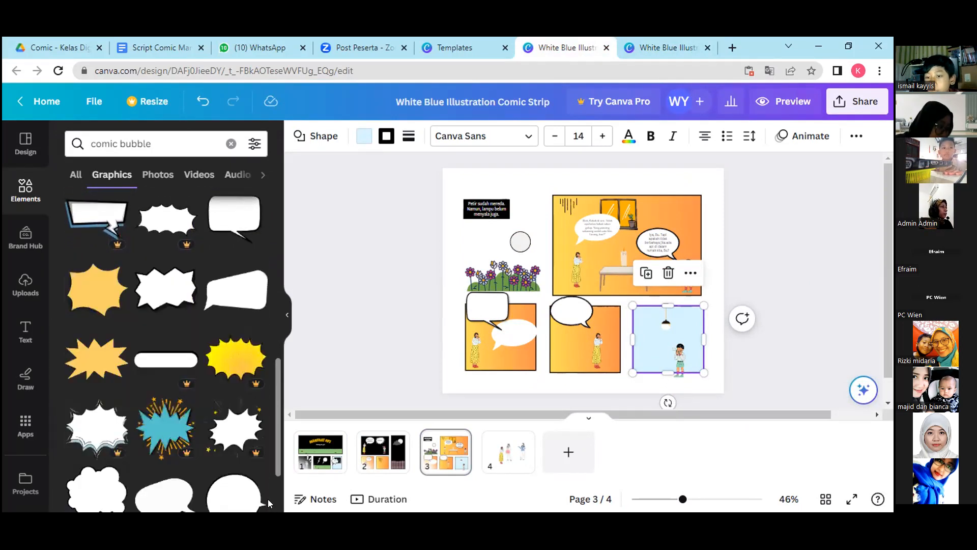
scroll(270, 504, "down", 3)
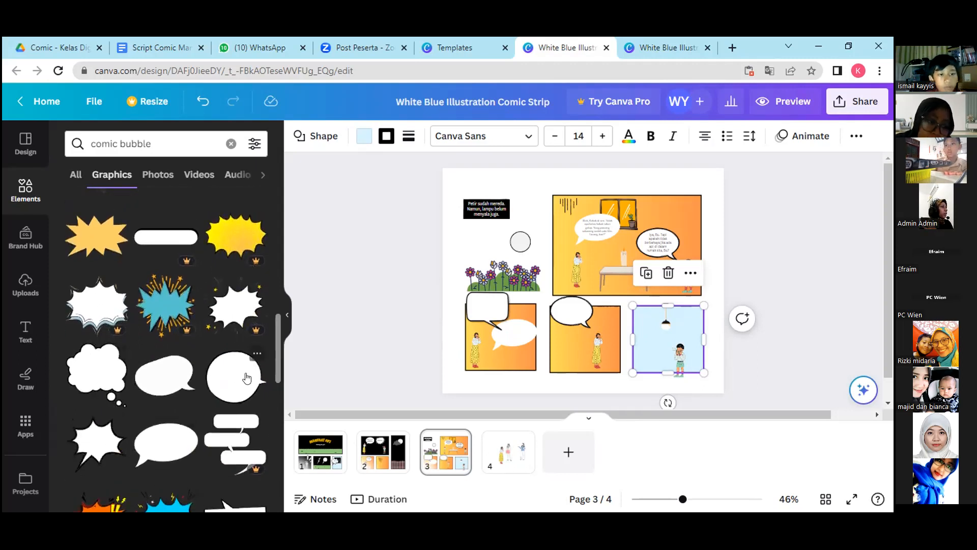
left_click_drag(274, 367, 289, 492)
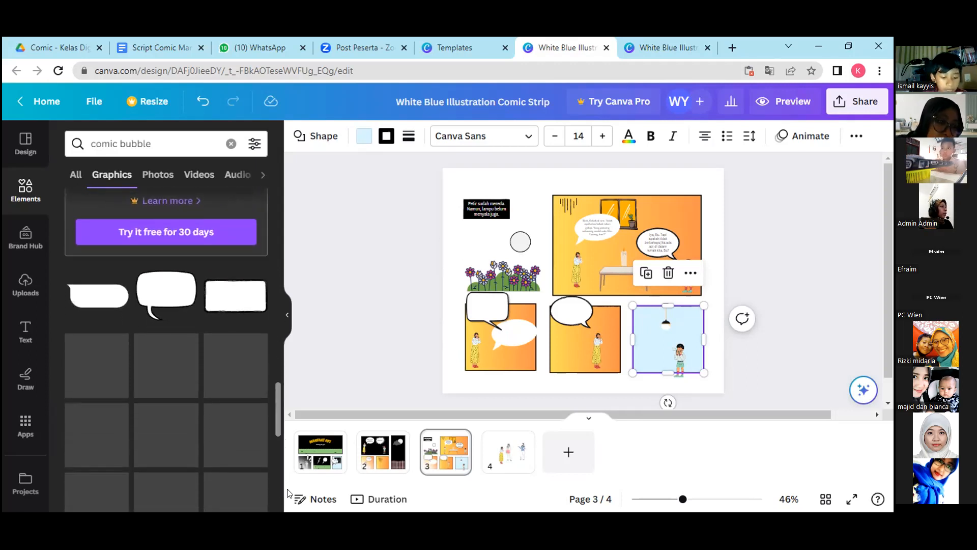
scroll(188, 478, "down", 4)
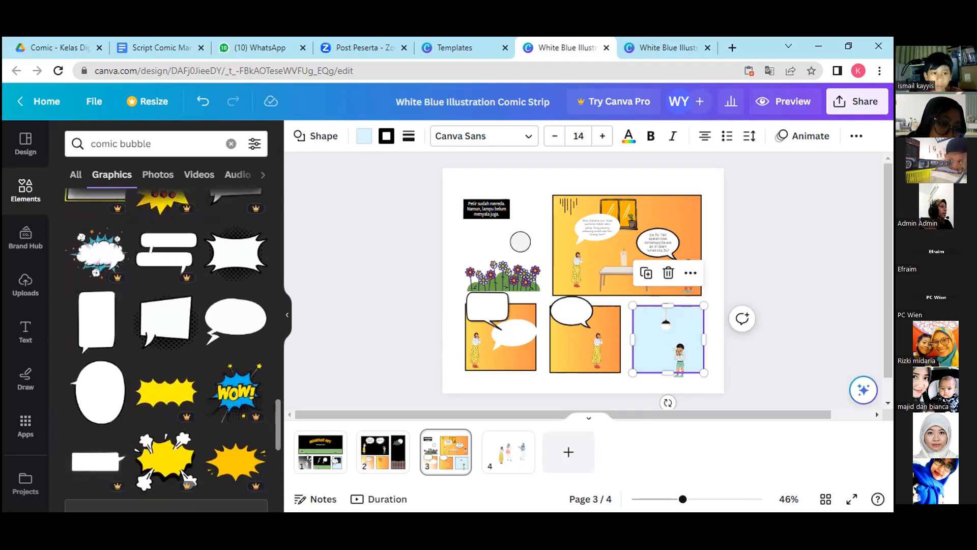
scroll(219, 357, "up", 3)
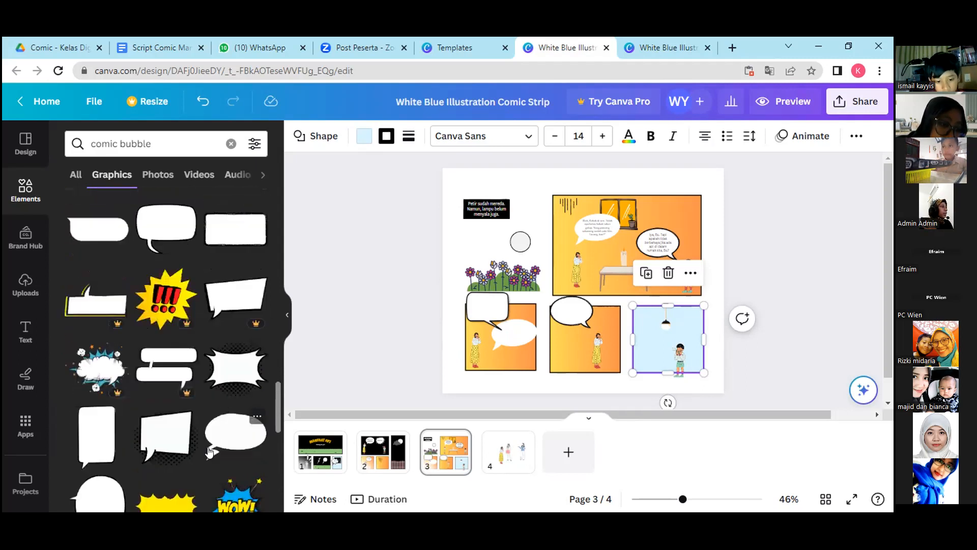
left_click_drag(276, 416, 290, 490)
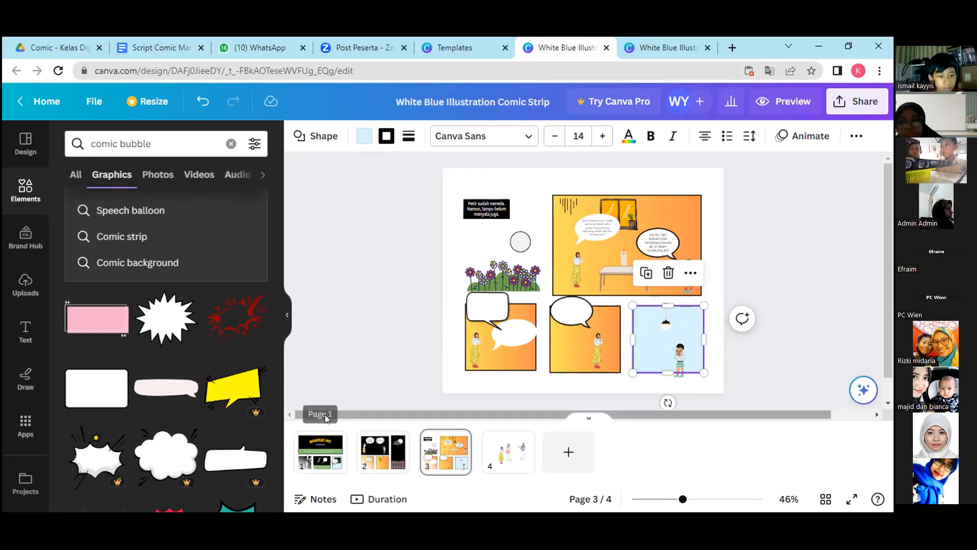
left_click_drag(277, 420, 295, 485)
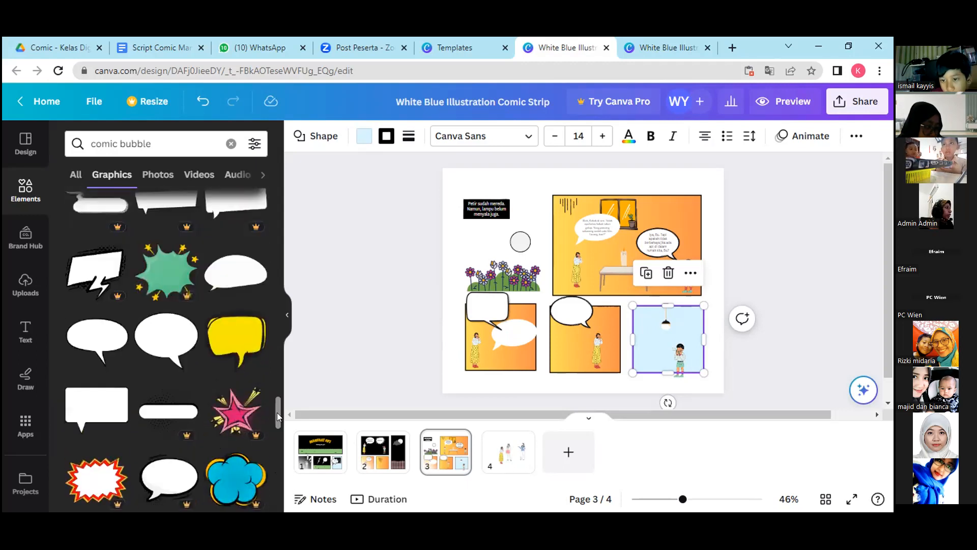
Add the white dome-shaped speech bubble, shrink it into the light-blue lower panel, and move the child to the bubble's left.
left_click(237, 284)
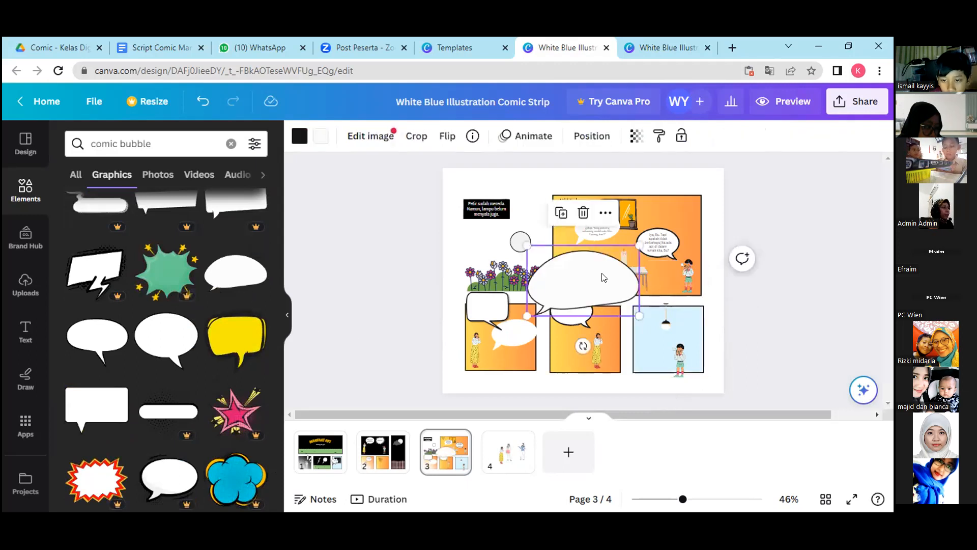
left_click_drag(617, 294, 628, 314)
mouse_move(659, 343)
left_mouse_down()
mouse_move(600, 306)
mouse_move(650, 323)
mouse_move(682, 354)
mouse_move(641, 356)
mouse_move(639, 346)
mouse_move(646, 353)
left_mouse_up()
left_click(680, 335)
left_click(646, 348)
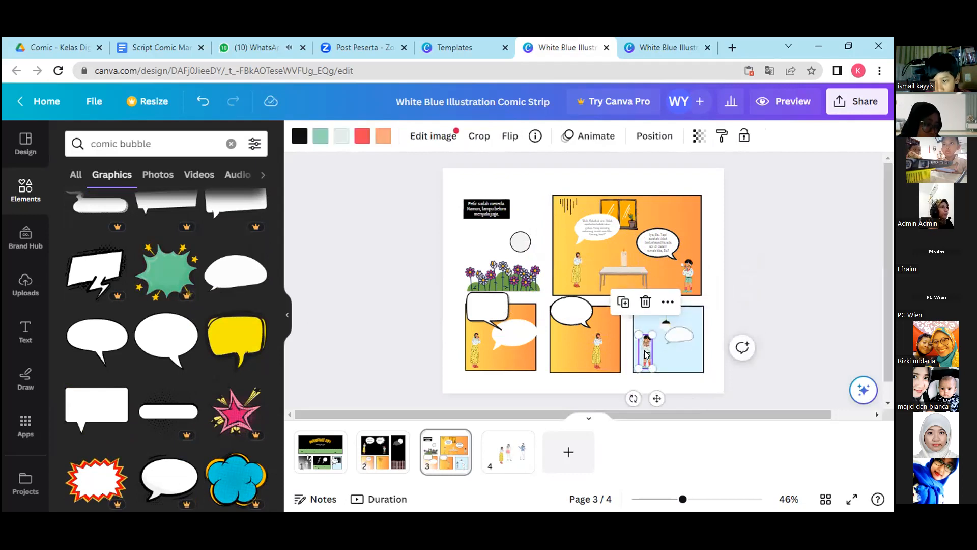
left_click(573, 379)
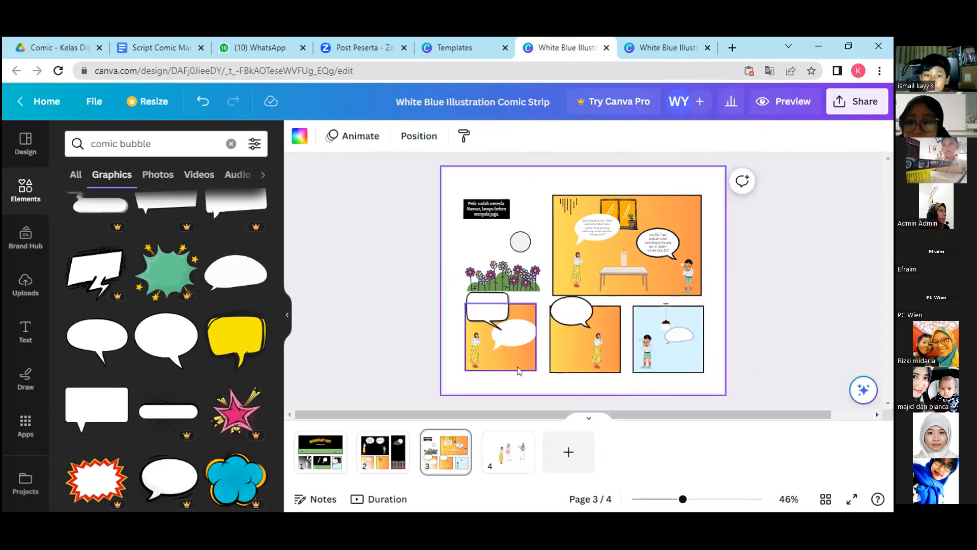
Switch to the Google Docs comic script and select the opening part of dialogue 10 for page 3.
left_click(486, 307)
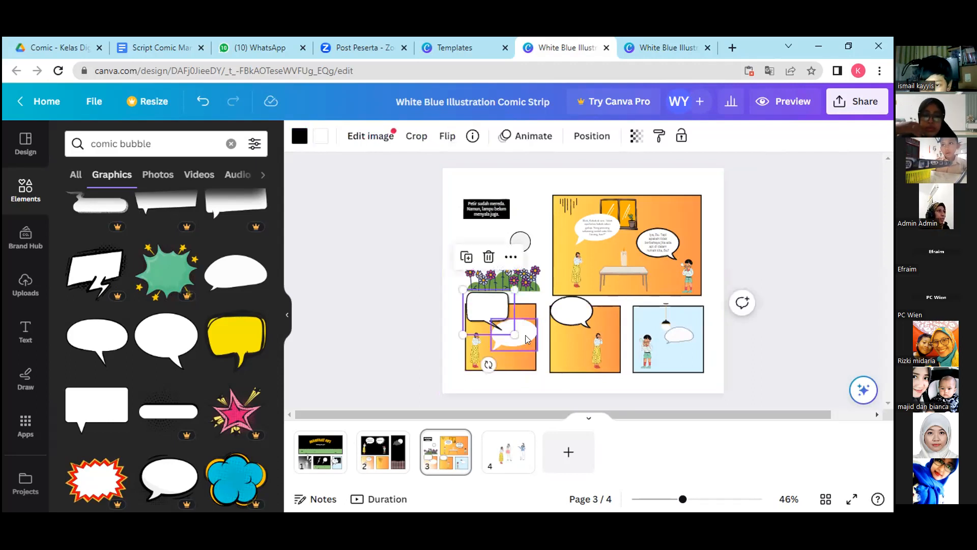
left_click(157, 48)
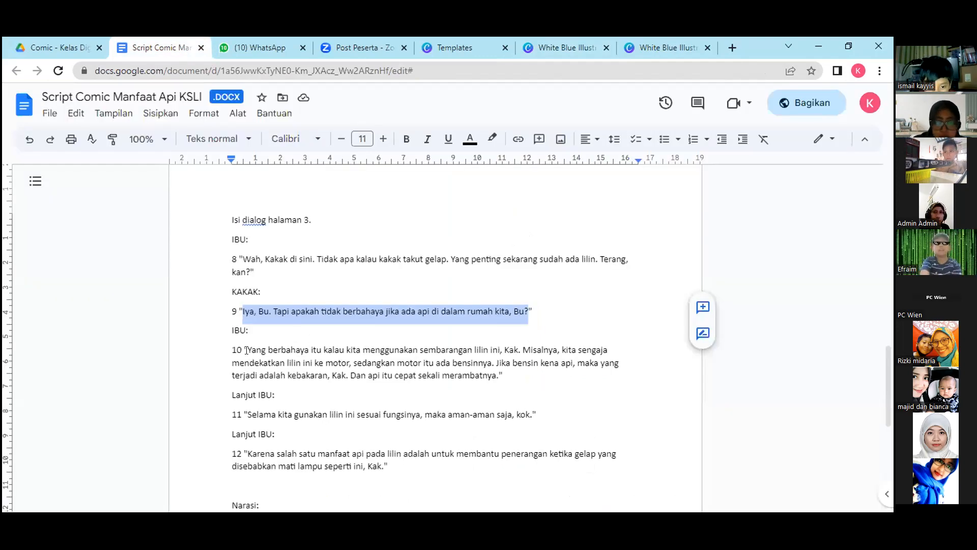
left_click_drag(246, 348, 446, 362)
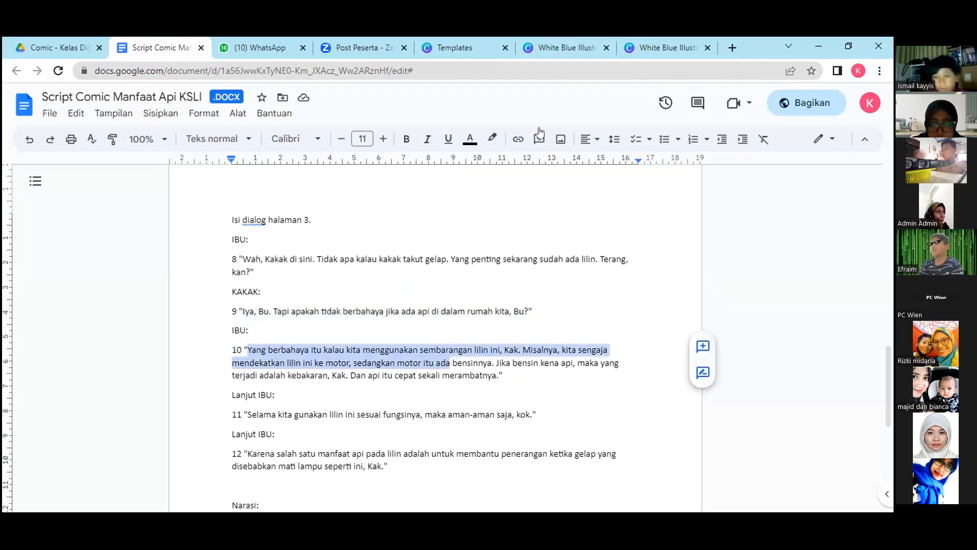
Return to the edited comic in Canva and shift the child slightly right toward the speech bubble in the light-blue panel.
left_click(643, 41)
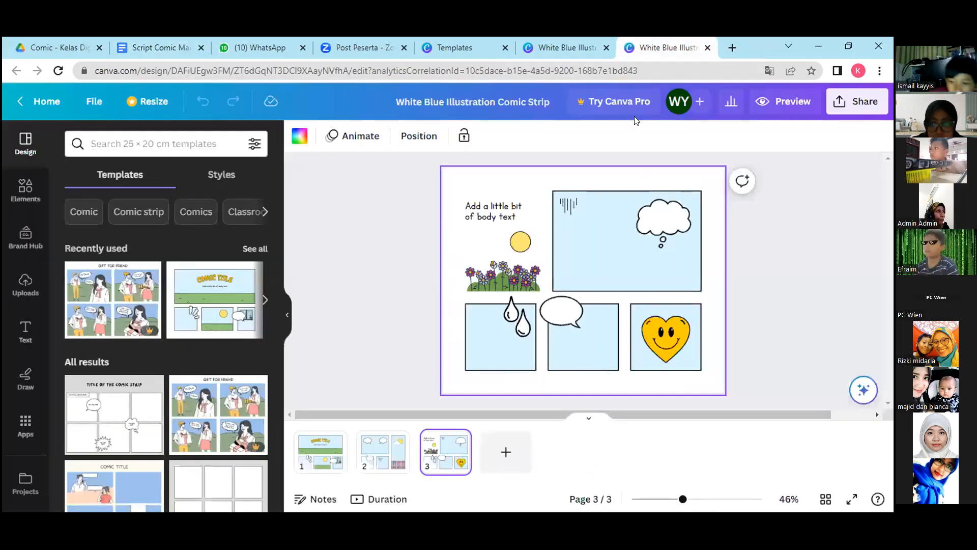
left_click(565, 48)
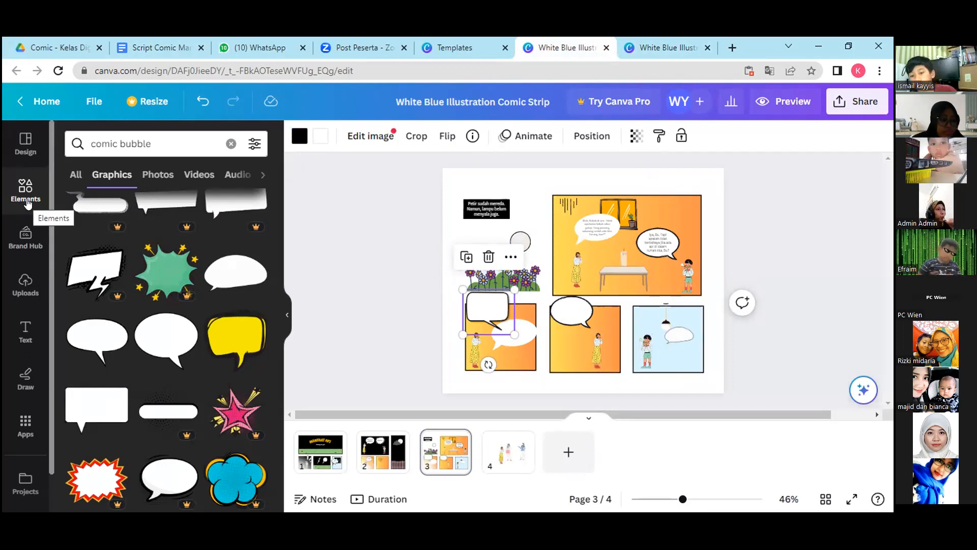
left_click(646, 346)
left_click_drag(647, 346, 652, 346)
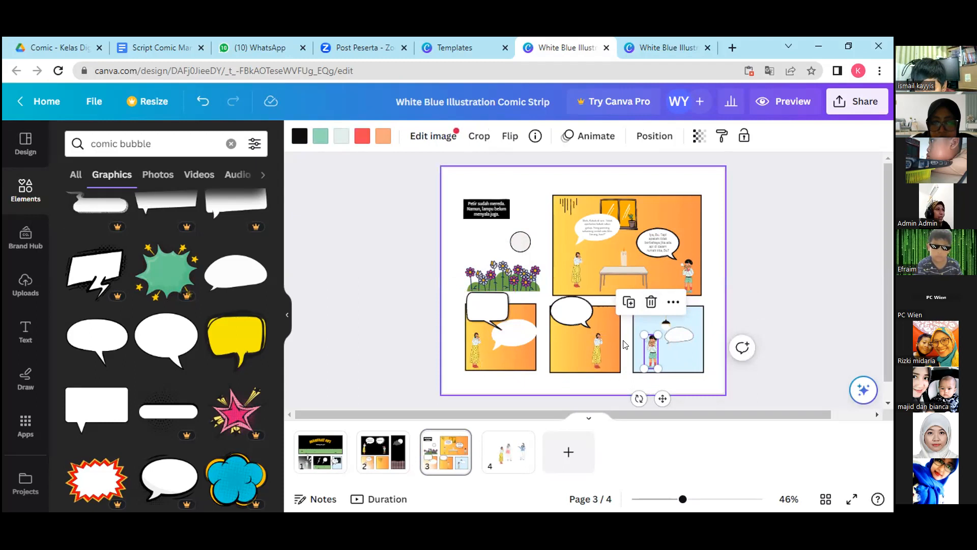
left_click(715, 378)
left_click(654, 359)
left_click_drag(652, 347, 657, 349)
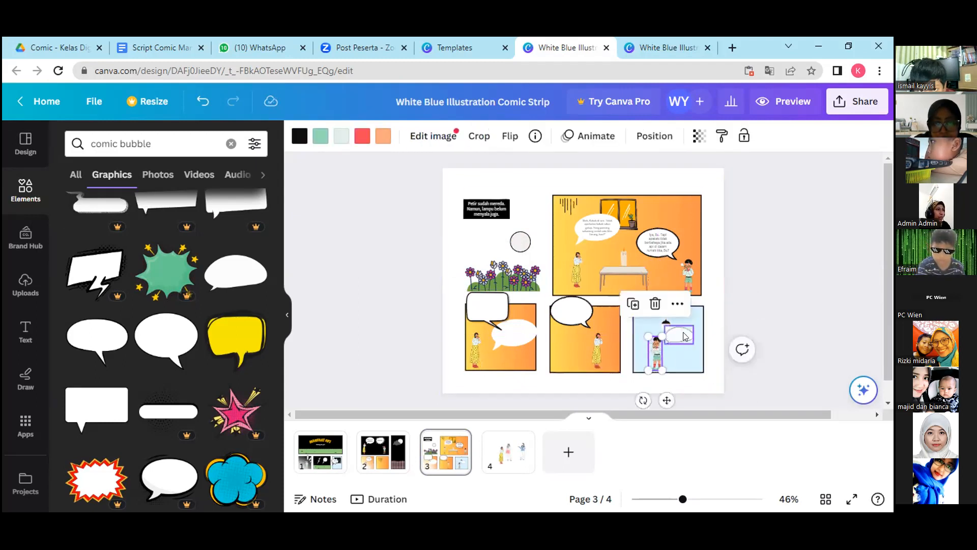
left_click(682, 336)
left_click(687, 352)
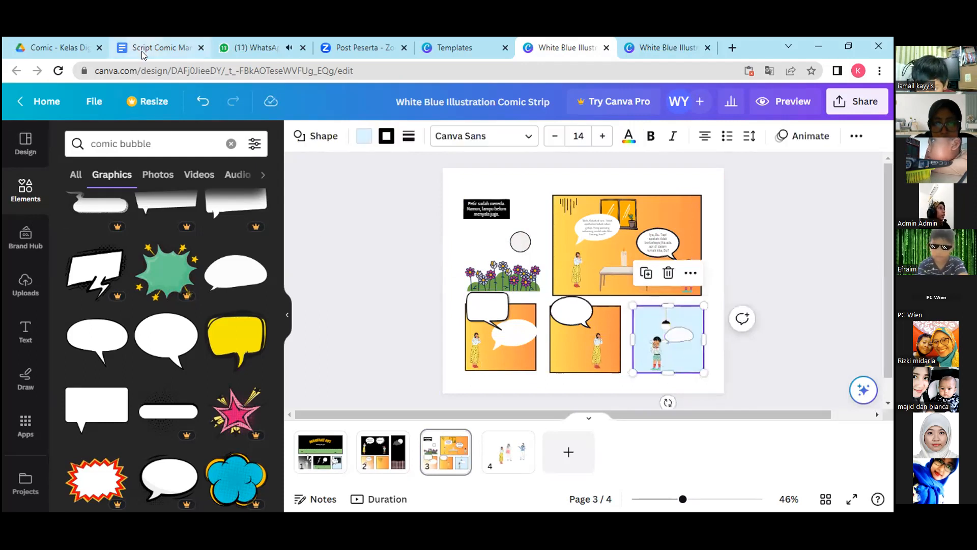
Switch back to the Google Docs script and copy all of dialogue 10, from "Yang berbahaya" through "merambatnya.".
left_click(142, 53)
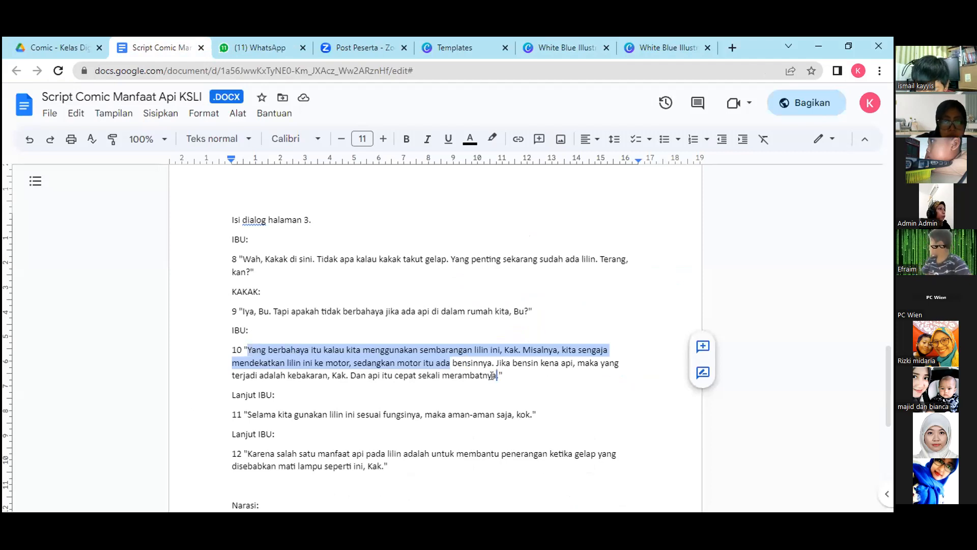
left_click_drag(462, 387, 462, 386)
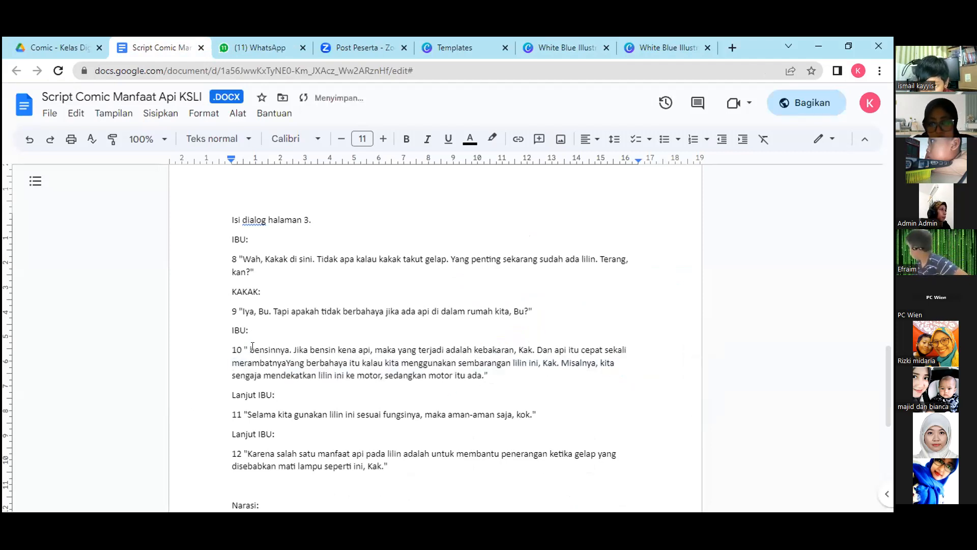
key("ctrl+z")
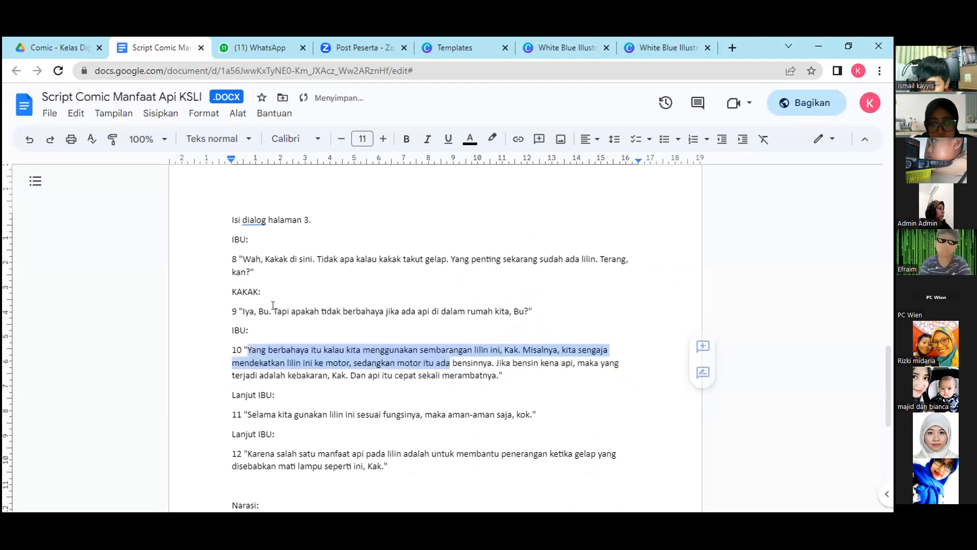
key("shift+Down")
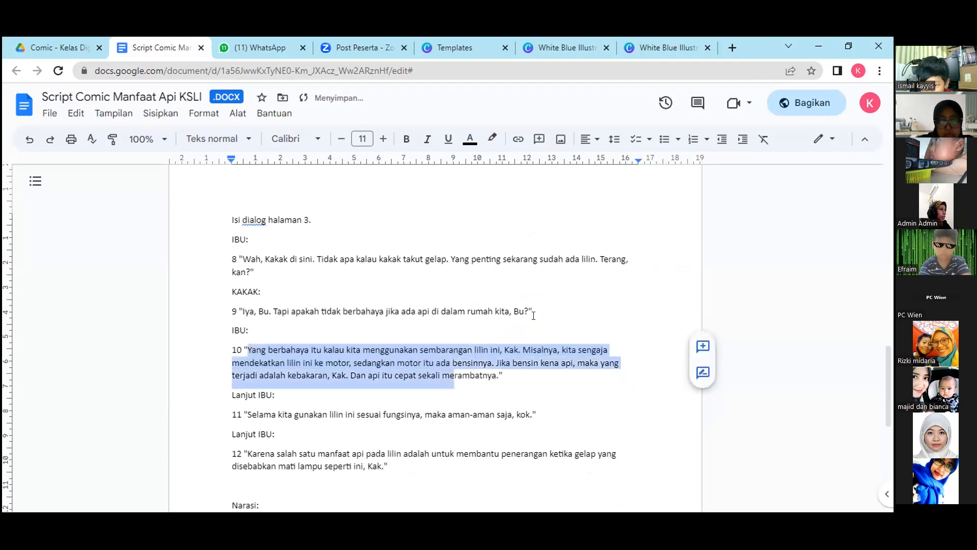
key("shift+Right")
key("shift+Right")
key("shift+Right")
key("shift+Right")
key("shift+Right")
key("shift+Right")
key("shift+Right")
key("shift+Right")
key("shift+Right")
key("shift+Right")
key("shift+Right")
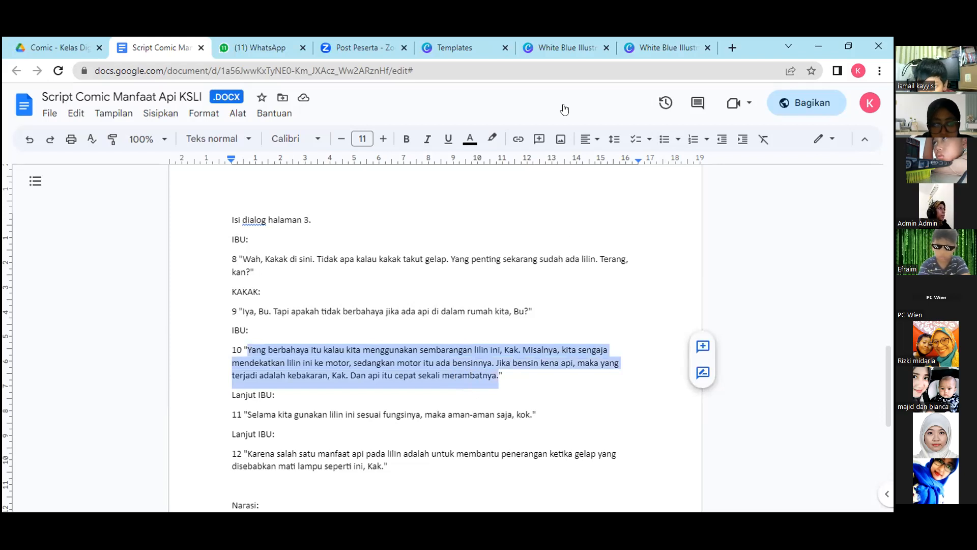
Return to the edited comic in Canva and duplicate the large panel's right-hand bubble text into the first lower panel's rectangular bubble.
left_click(562, 48)
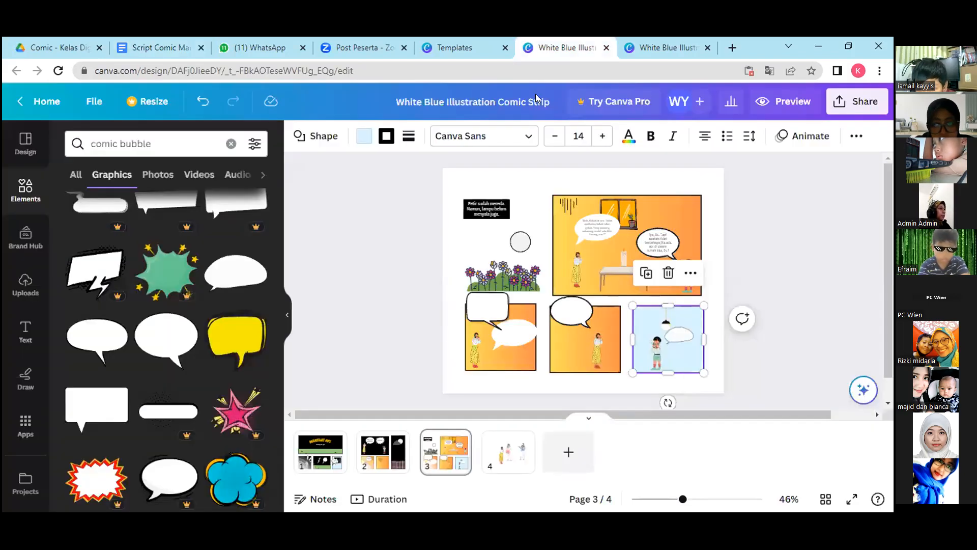
left_click(487, 312)
left_click(658, 243)
left_click(635, 200)
left_click_drag(659, 248, 482, 295)
Replace the duplicated text with dialogue 10, then scale it down to font size 5.2 and fit it inside the rectangular bubble.
double_click(484, 303)
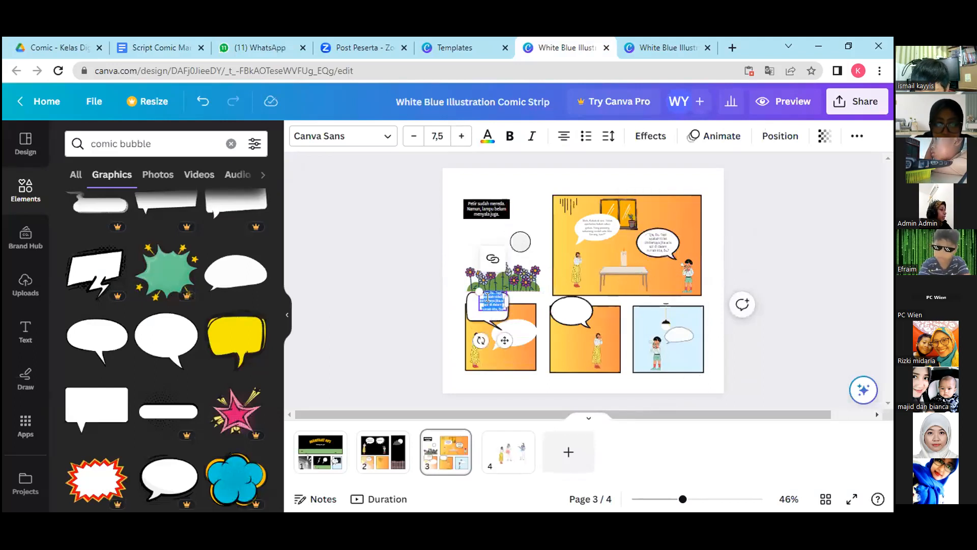
key("ctrl+v")
left_click_drag(506, 358, 494, 342)
mouse_move(468, 294)
left_mouse_down()
mouse_move(458, 286)
mouse_move(464, 292)
left_mouse_up()
left_click_drag(489, 341, 493, 343)
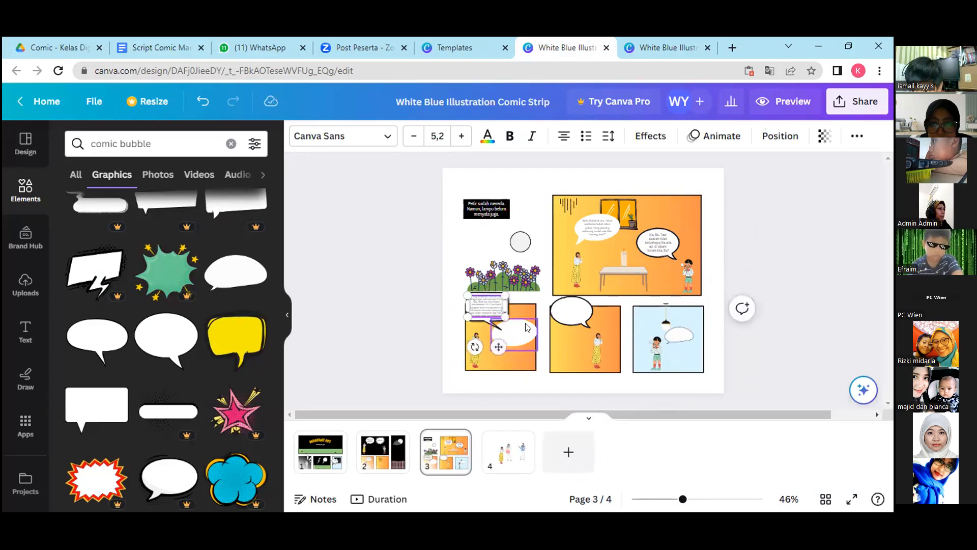
Switch to the Google Docs script and copy dialogue 11, from "Selama kita" through "aman-aman saja, kok.".
left_click(526, 327)
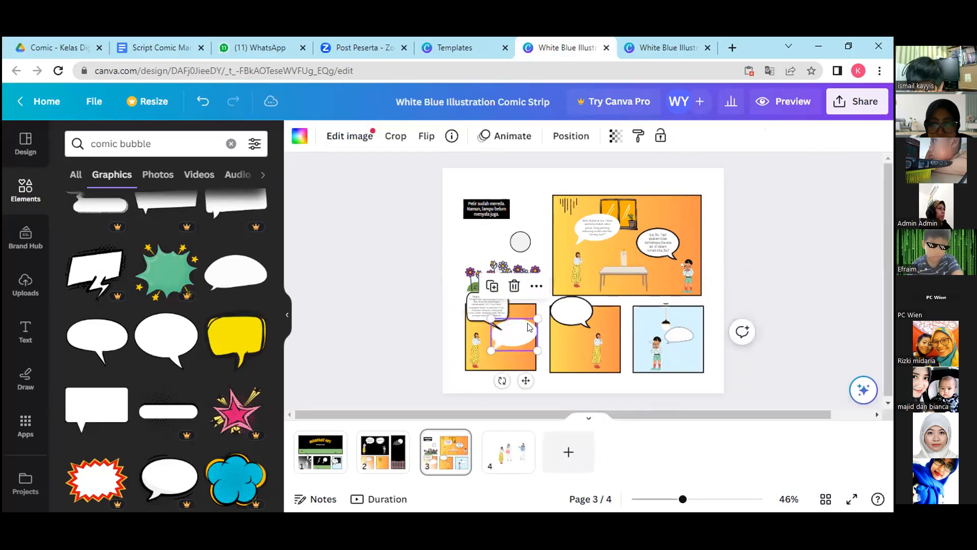
left_click(122, 51)
left_click_drag(247, 414, 530, 418)
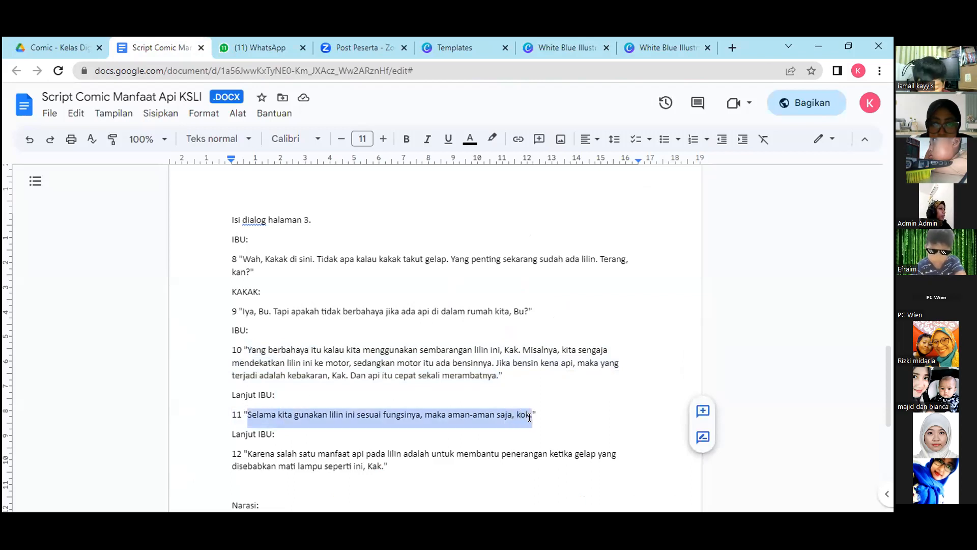
right_click(526, 413)
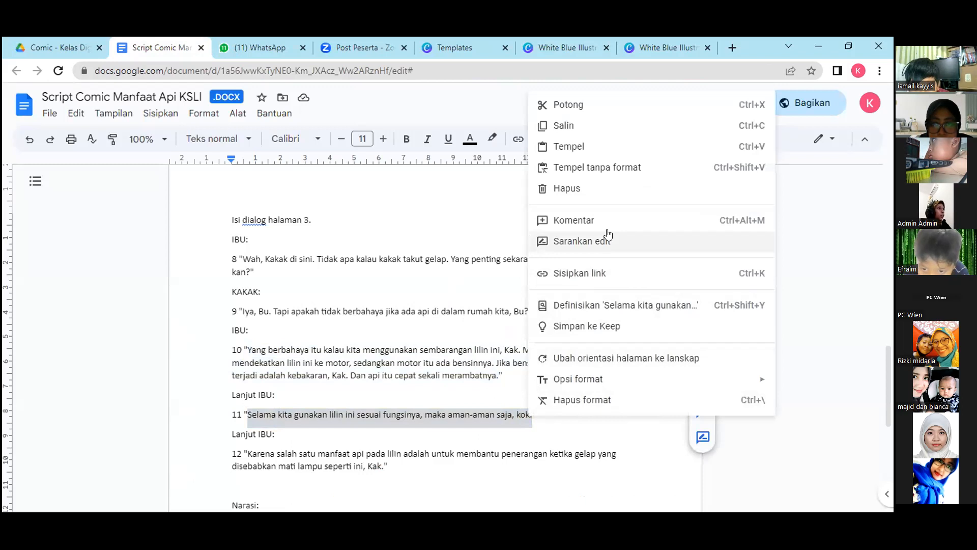
left_click(587, 125)
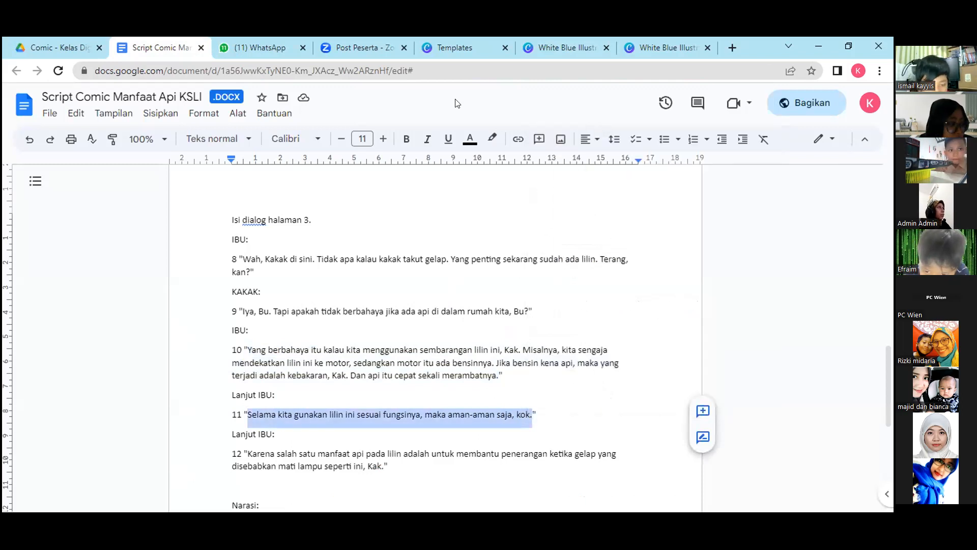
Return to the edited comic in Canva and duplicate the large panel's right-hand bubble text into the first lower panel's white oval bubble.
left_click(532, 41)
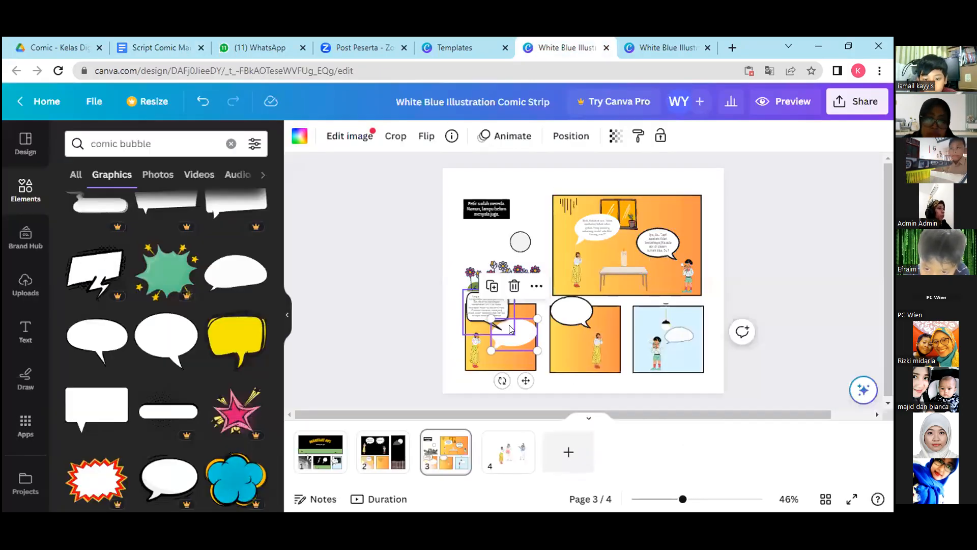
left_click(663, 236)
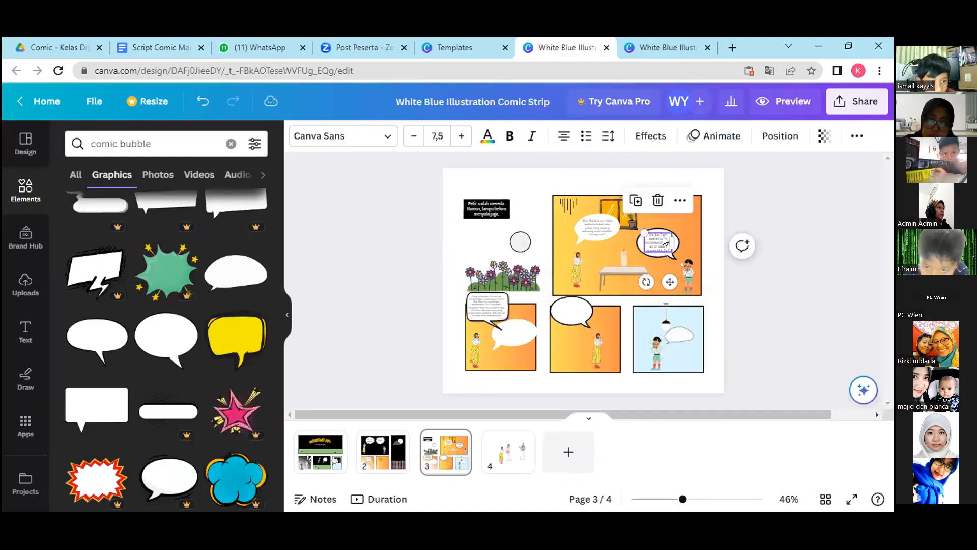
left_click_drag(634, 261, 515, 335)
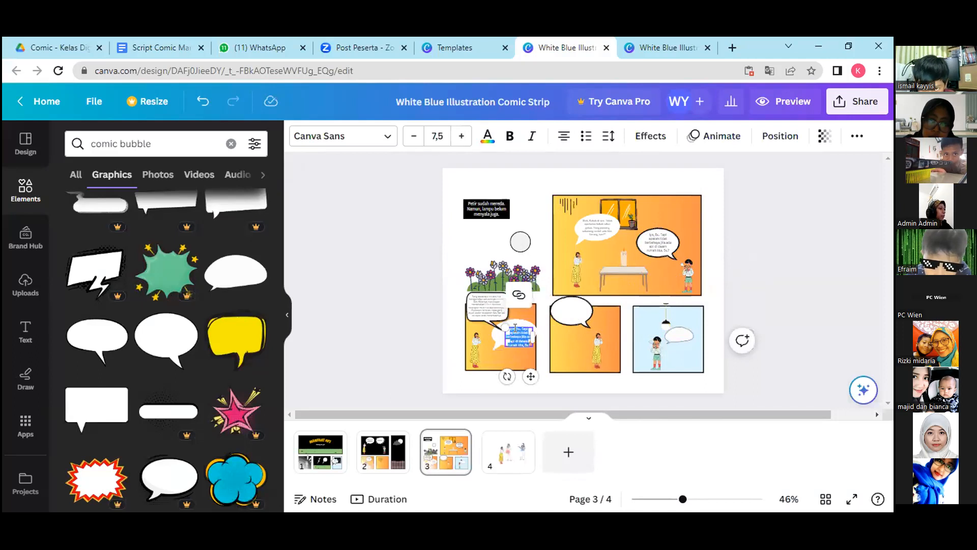
Replace the duplicated text with dialogue 11 and position it inside the first lower panel's oval bubble.
type("Selama kita gunakan lilin ini sesuai fungsinya, maka aman-aman saja, dek.")
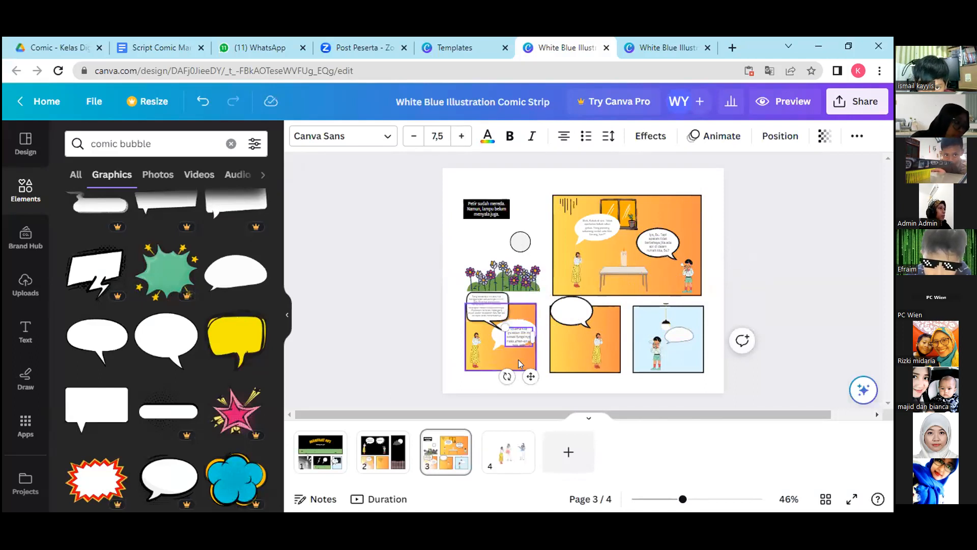
left_click(520, 363)
left_click(521, 339)
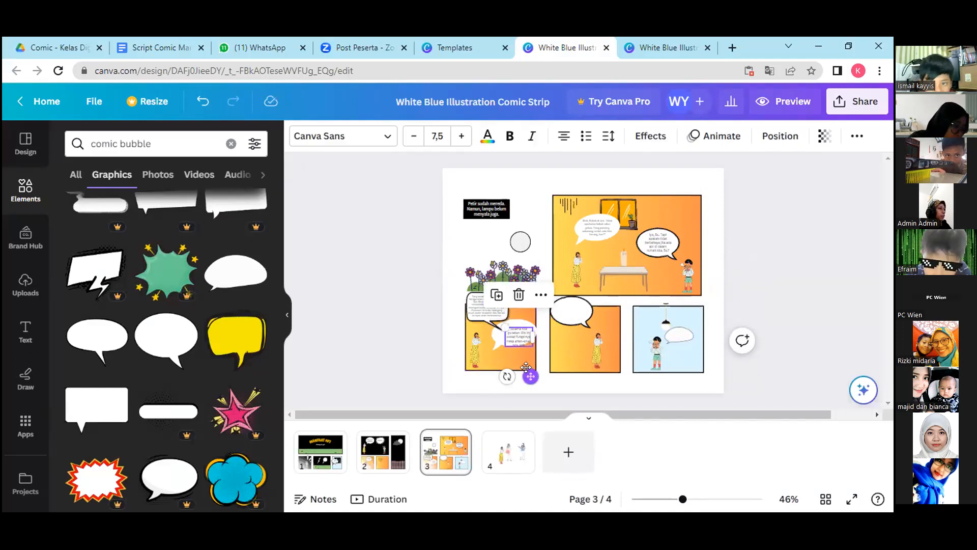
left_click(558, 350)
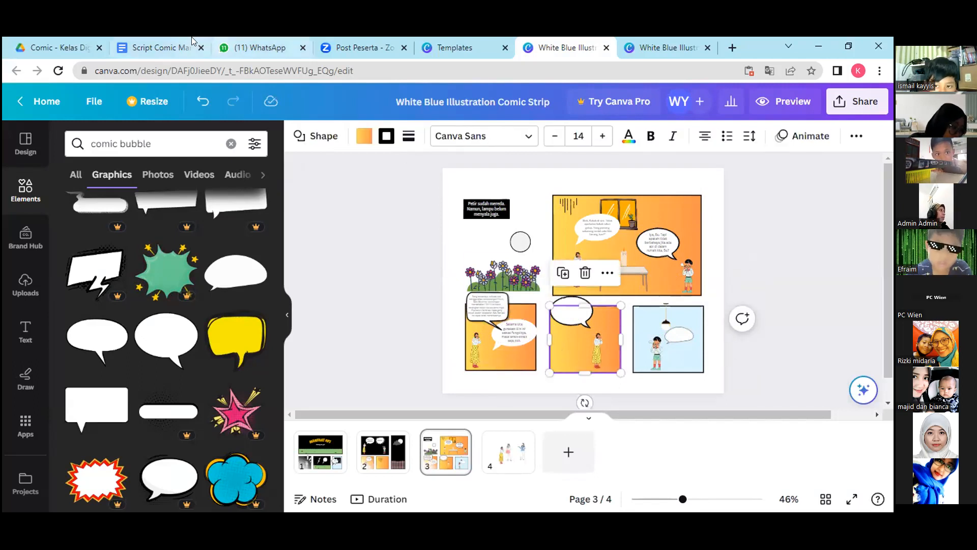
Switch back to the Google Docs script and copy dialogue 12, from "Karena salah satu" through "seperti ini, Kak.".
left_click(157, 46)
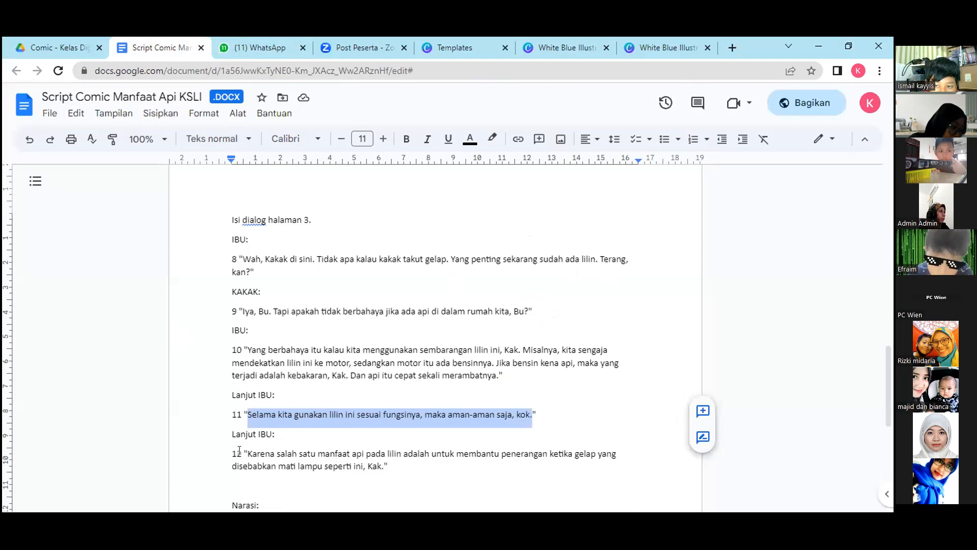
left_click_drag(246, 452, 383, 470)
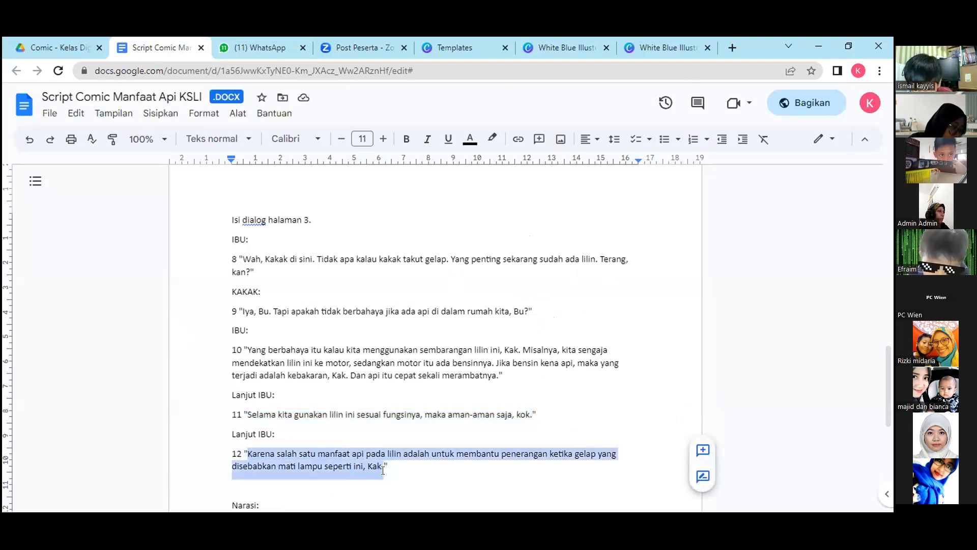
right_click(345, 461)
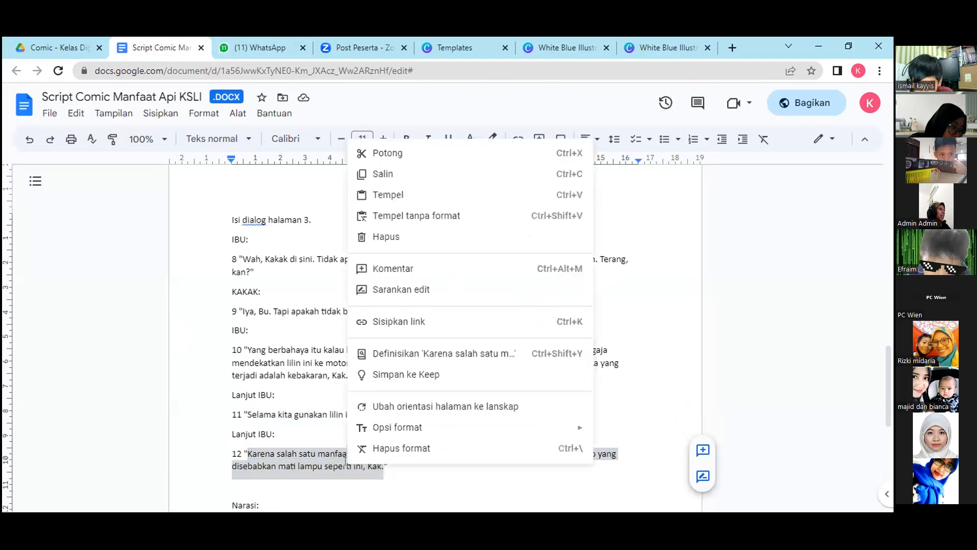
left_click(401, 173)
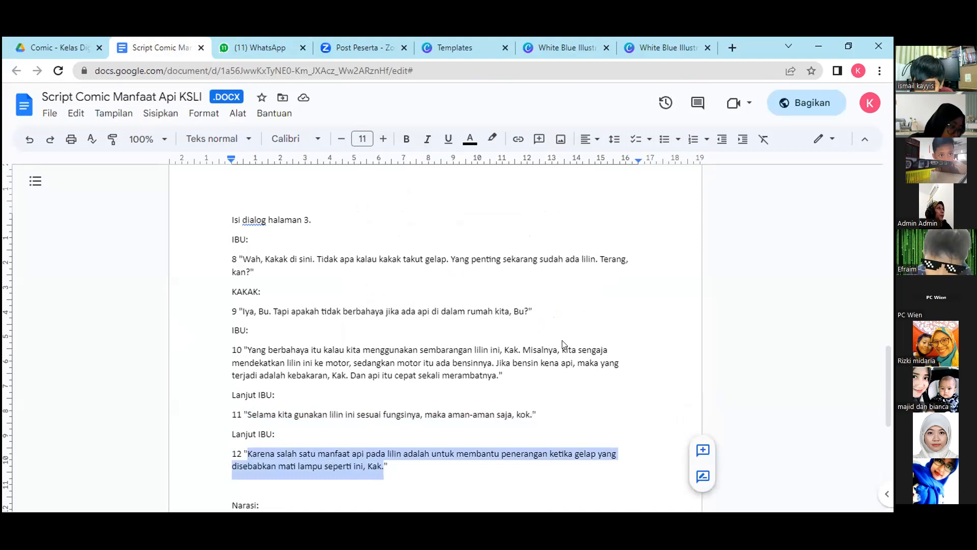
Return to the edited comic in Canva and duplicate the dialogue 11 text into the second lower panel's speech bubble.
left_click(566, 47)
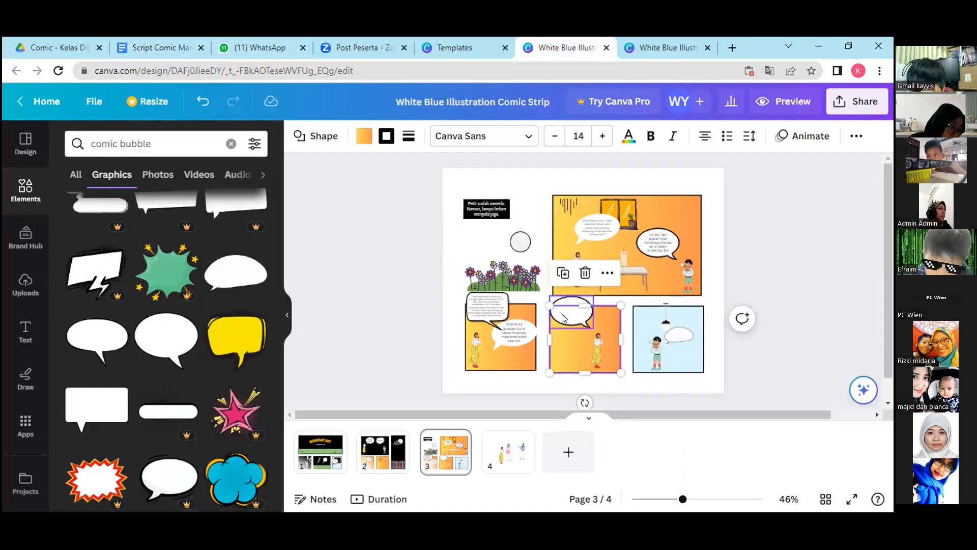
left_click(510, 334)
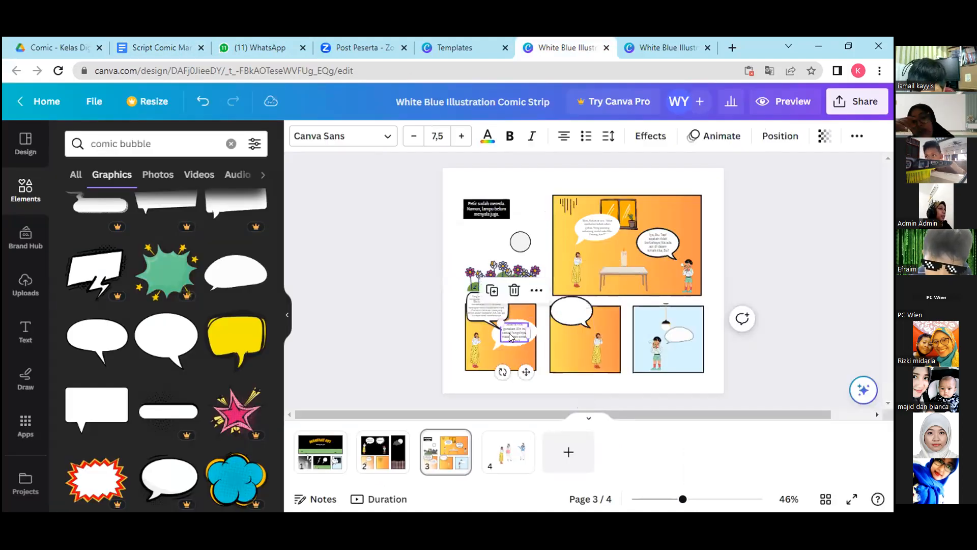
left_click(494, 290)
left_click_drag(527, 331, 570, 317)
Replace the duplicated text with dialogue 12, then scale it down to font size 5.5 and fit it inside the second lower panel's bubble.
double_click(570, 317)
key("ctrl+v")
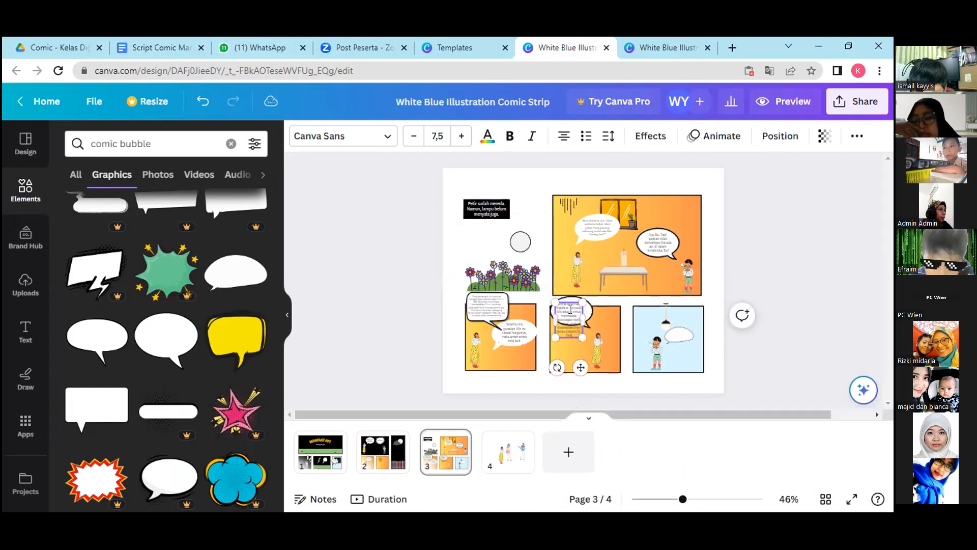
left_click_drag(583, 337, 579, 310)
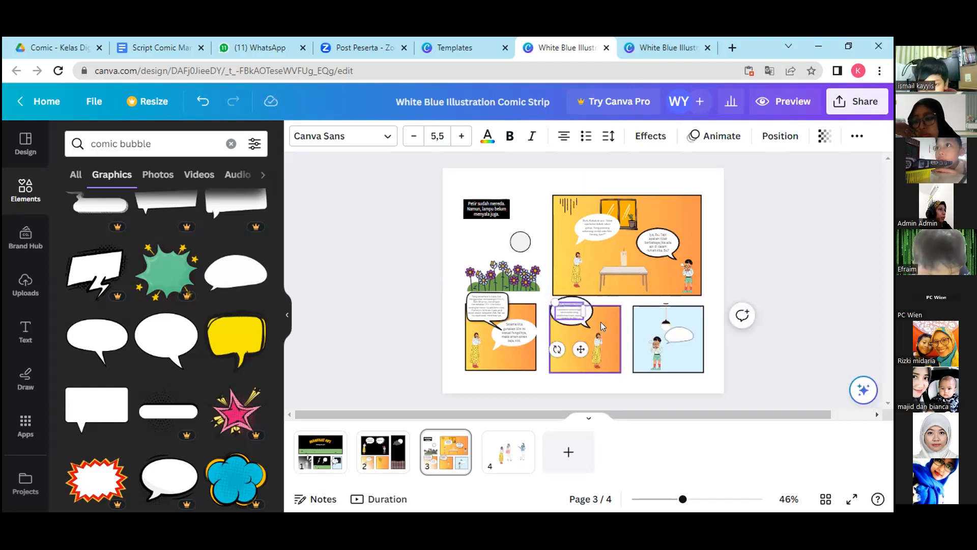
left_click(572, 320)
left_click(655, 346)
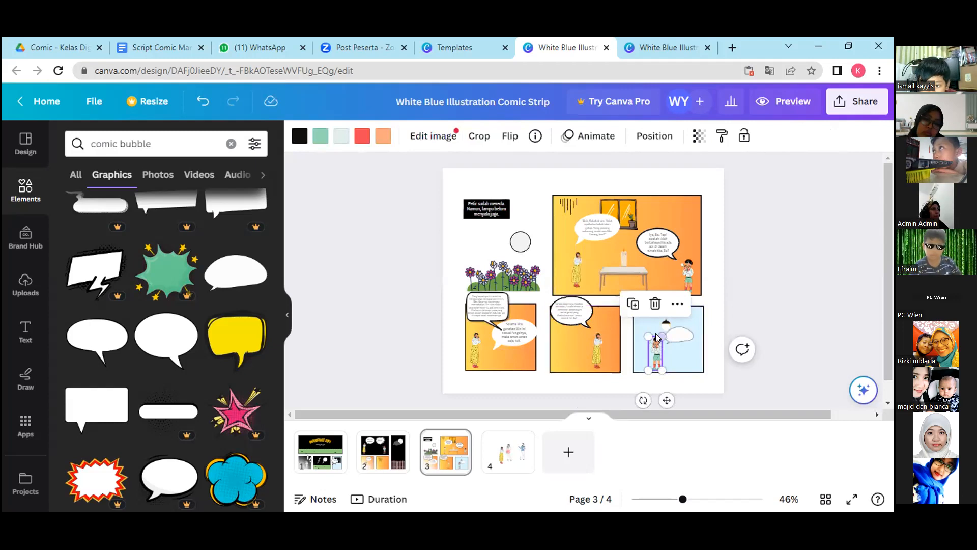
Go to page 1 and copy the white accent-lines graphic beside the child in the first lower panel.
left_click(682, 355)
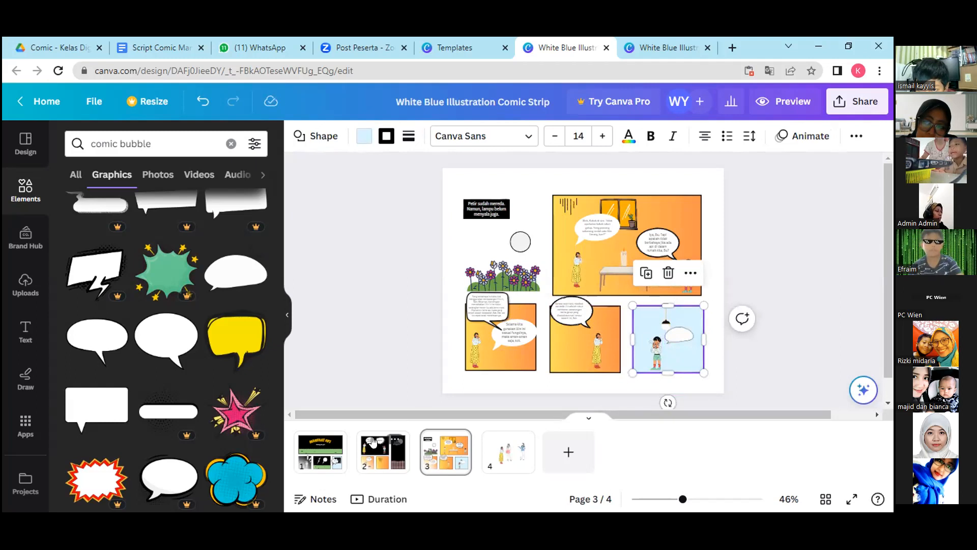
left_click(316, 461)
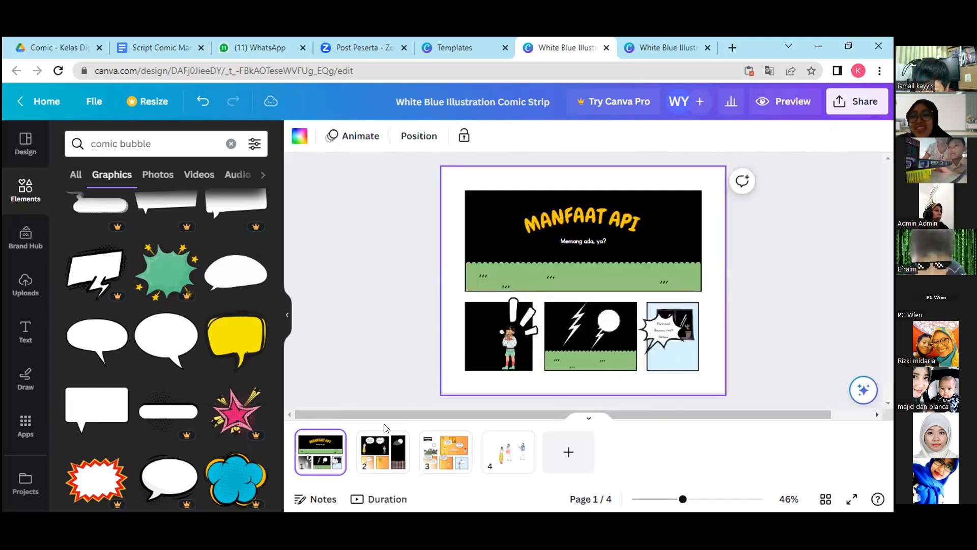
left_click(520, 325)
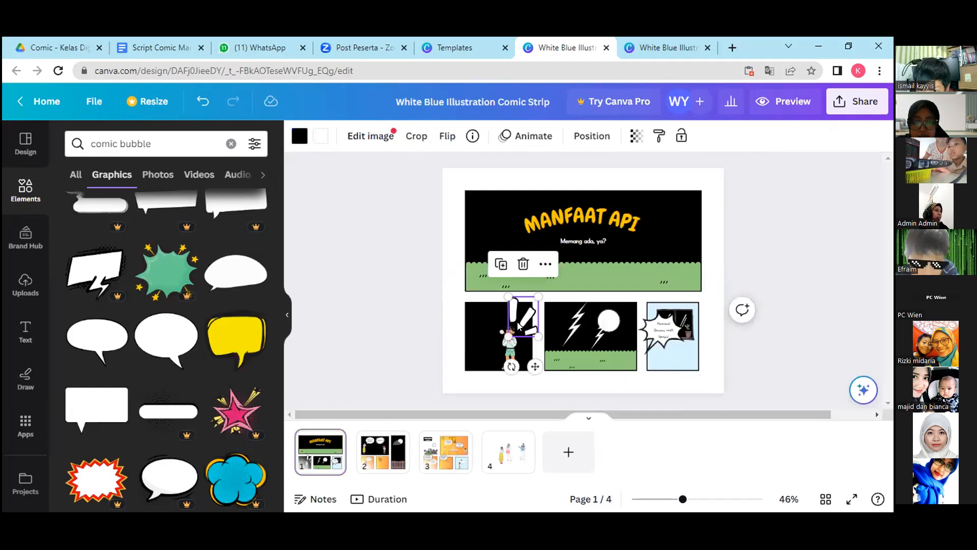
left_click(543, 265)
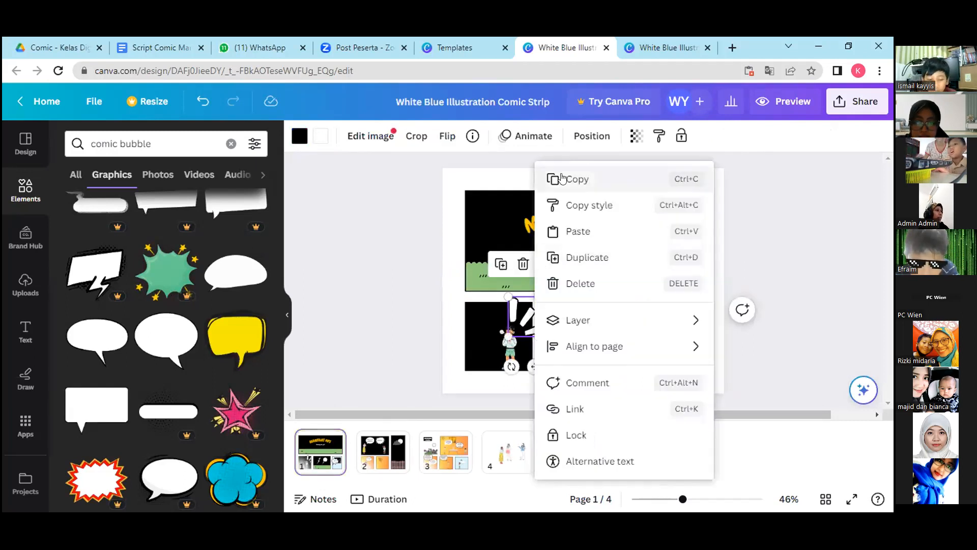
left_click(555, 180)
Return to page 3, paste the accent-lines graphic and place it over the light-blue panel's upper-left corner.
left_click(451, 464)
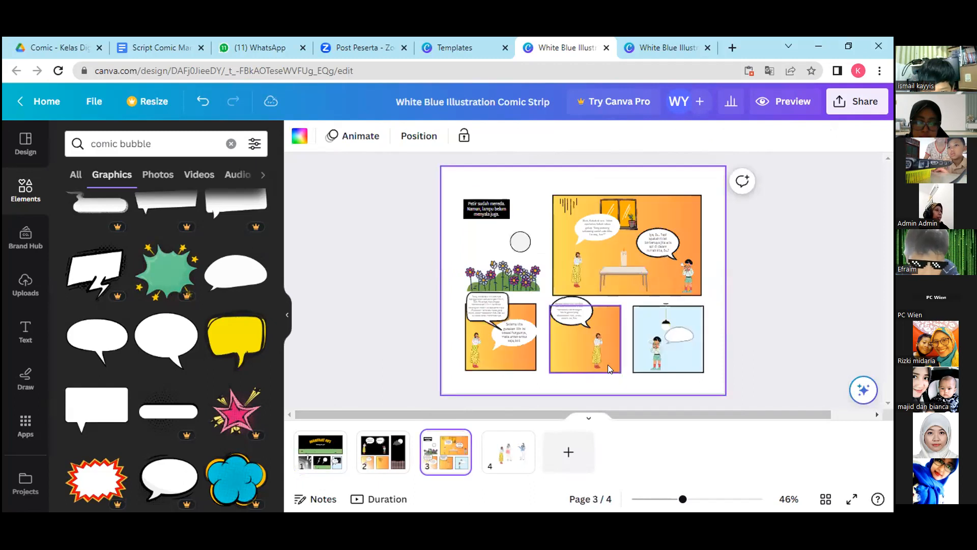
left_click(670, 350)
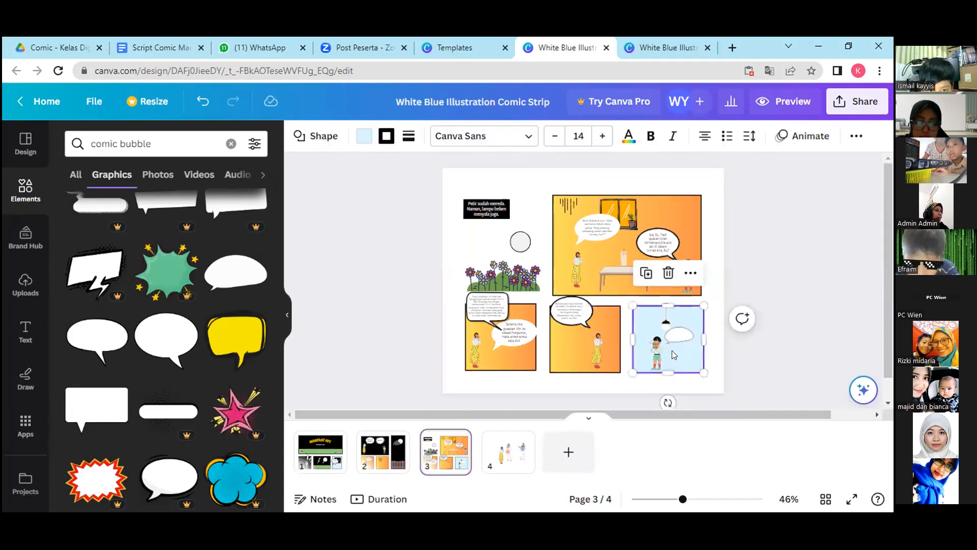
key("ctrl+v")
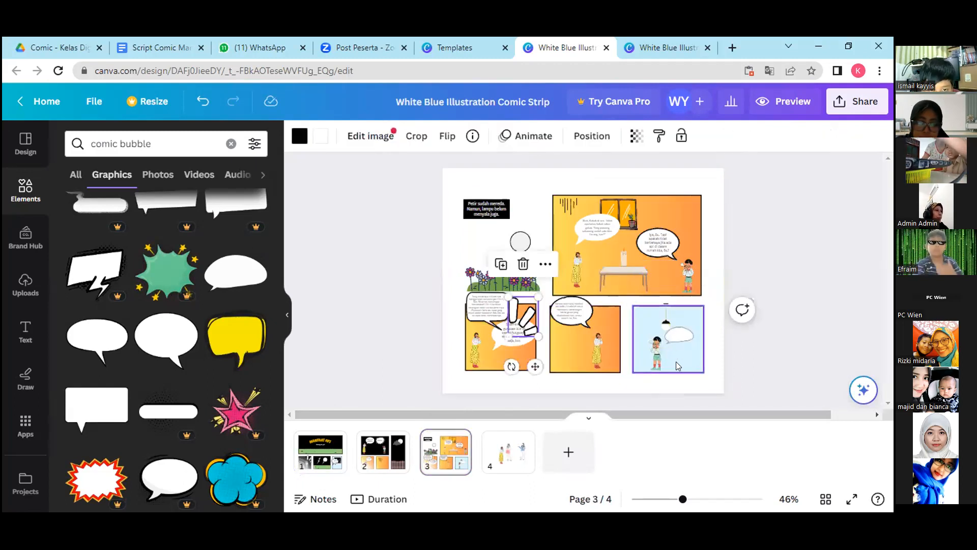
left_click_drag(530, 328, 640, 296)
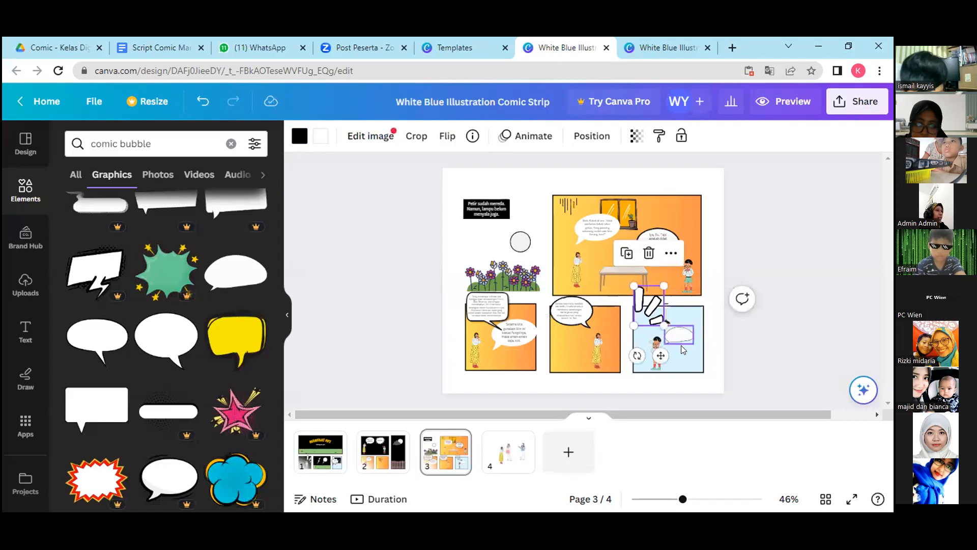
left_click(642, 326)
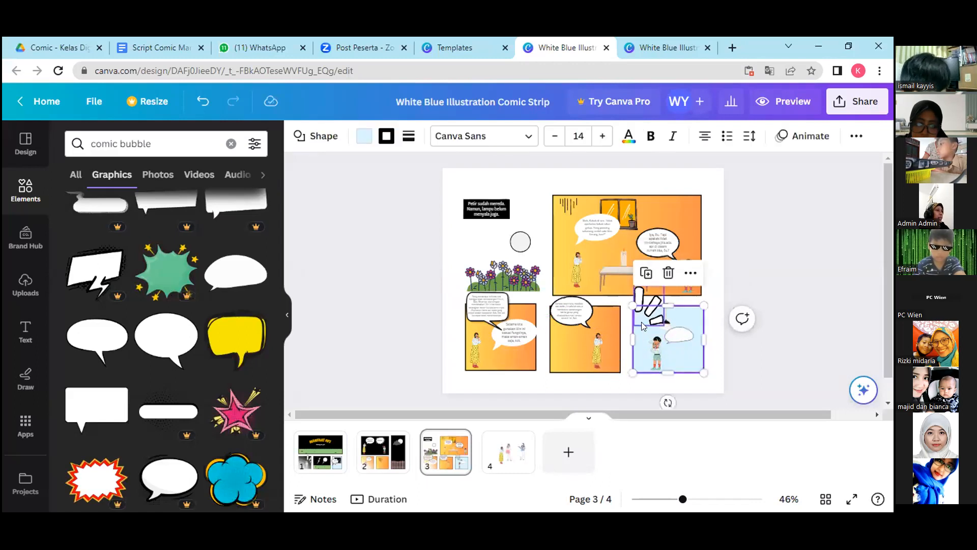
Add a body text element to page 3 and shrink the accent-lines graphic slightly at the light-blue panel's corner.
left_click(22, 331)
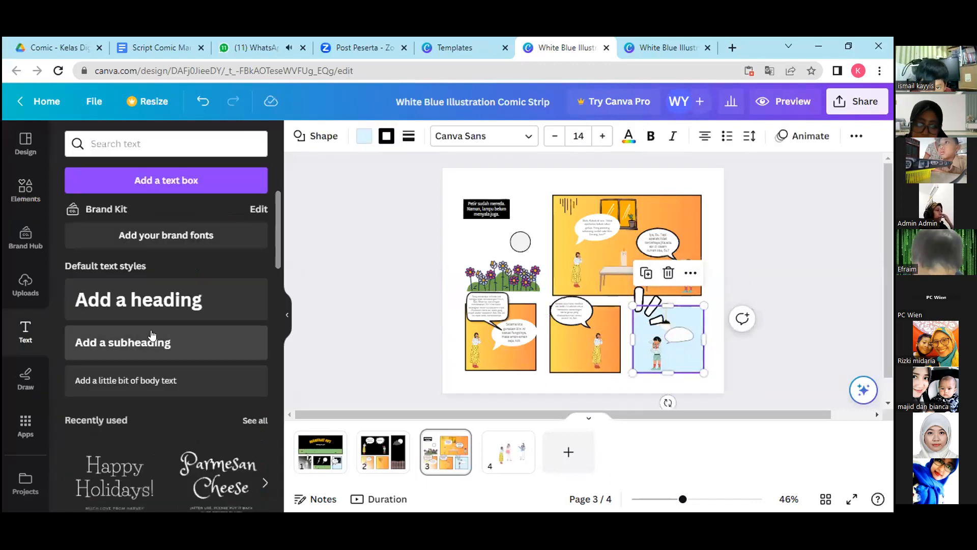
left_click(203, 380)
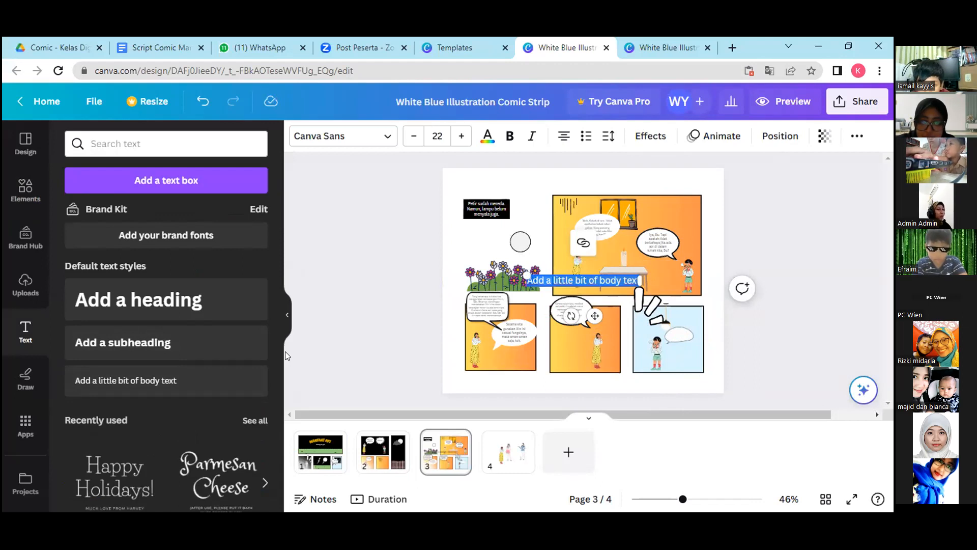
left_click(640, 304)
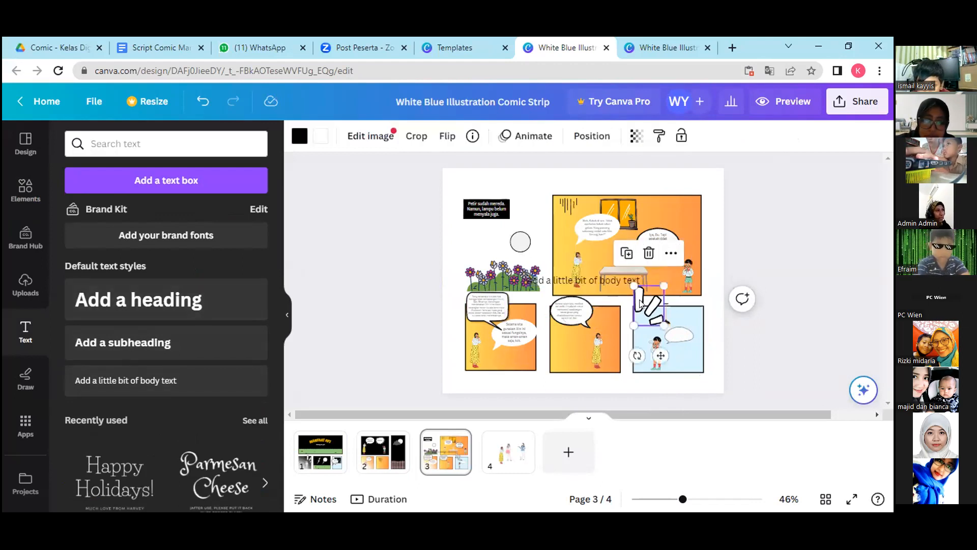
mouse_move(641, 304)
left_mouse_down()
mouse_move(662, 323)
mouse_move(655, 315)
left_mouse_up()
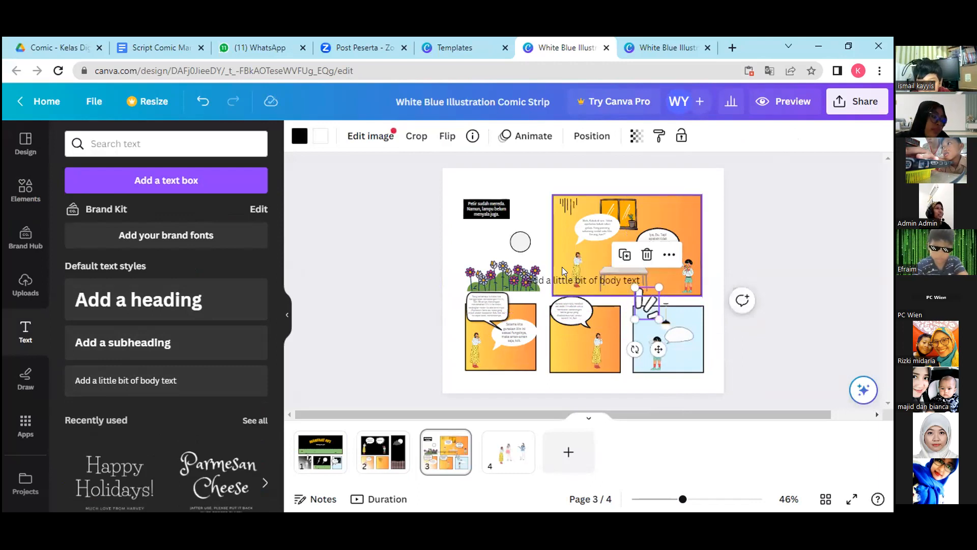
Replace the new body text's placeholder with "Eh!".
left_click(559, 280)
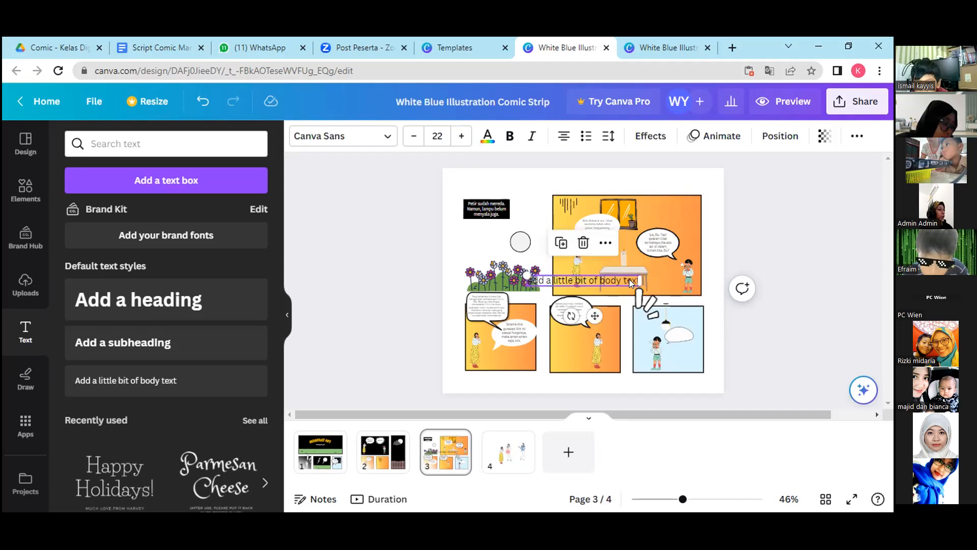
right_click(603, 278)
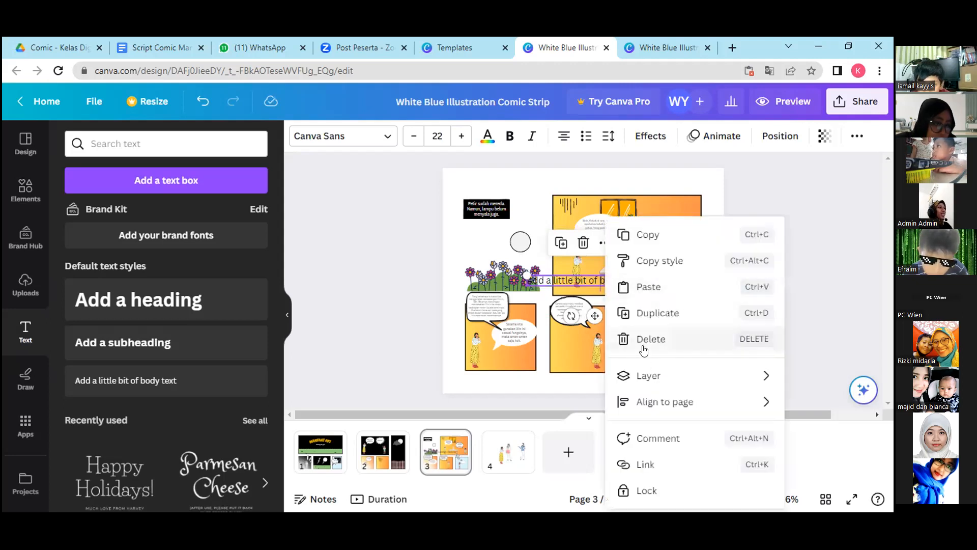
mouse_move(627, 376)
left_click(526, 334)
double_click(572, 281)
type("Eh!")
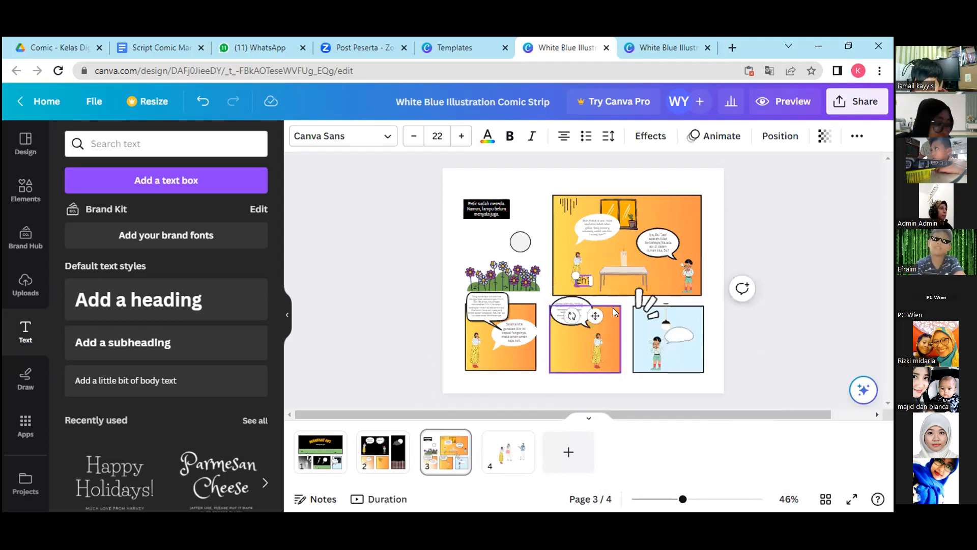
Move the "Eh?" text into the light-blue panel's upper-left corner, beneath the accent-lines graphic.
left_click_drag(596, 316, 651, 357)
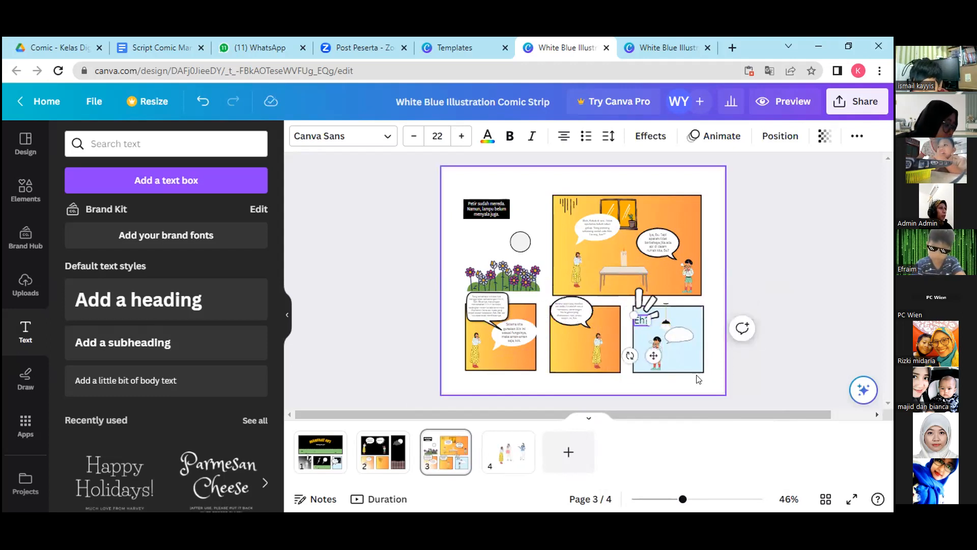
left_click(684, 355)
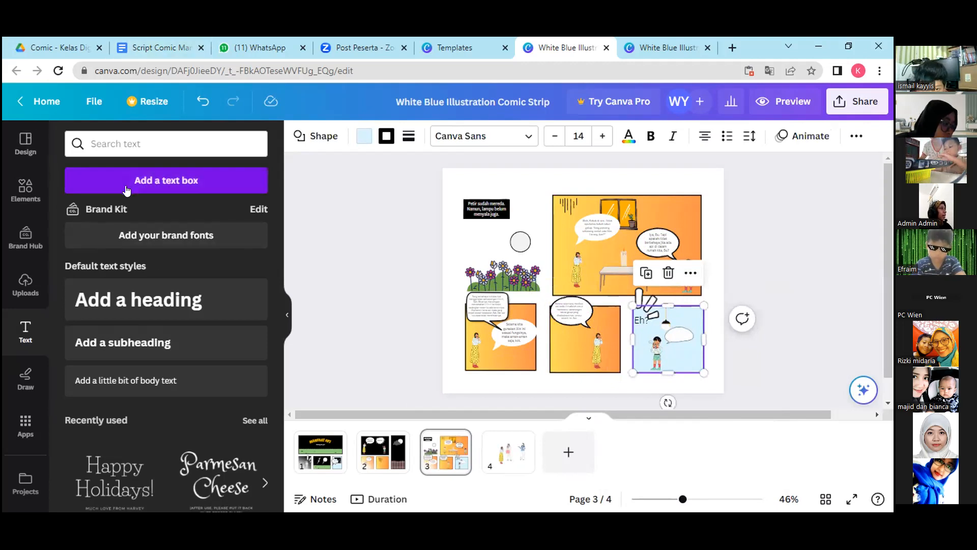
Copy dialogue line 14, "Yeay! Sudah menyala lagi lampunya, Bu!", from the Google Docs script and paste it onto page 3 in Canva.
left_click(159, 48)
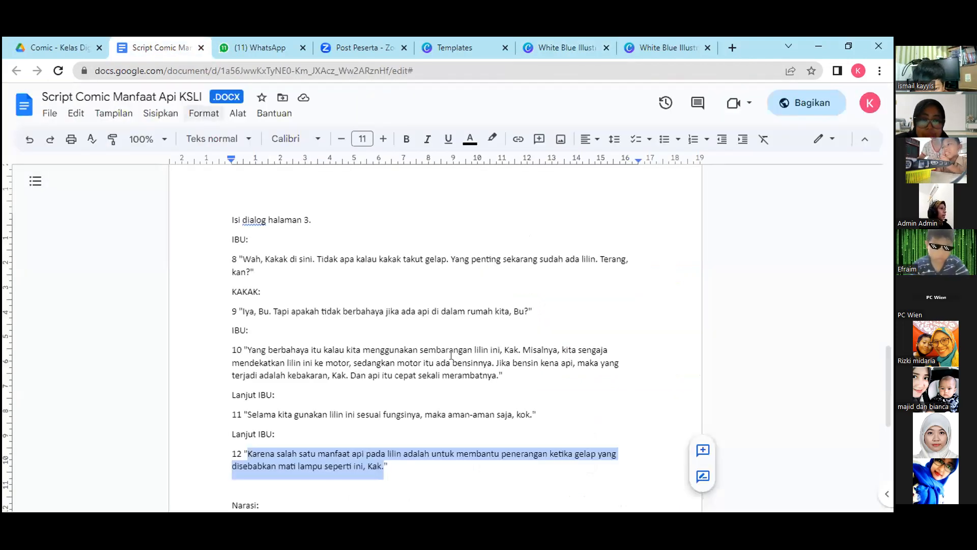
left_click_drag(886, 371, 891, 434)
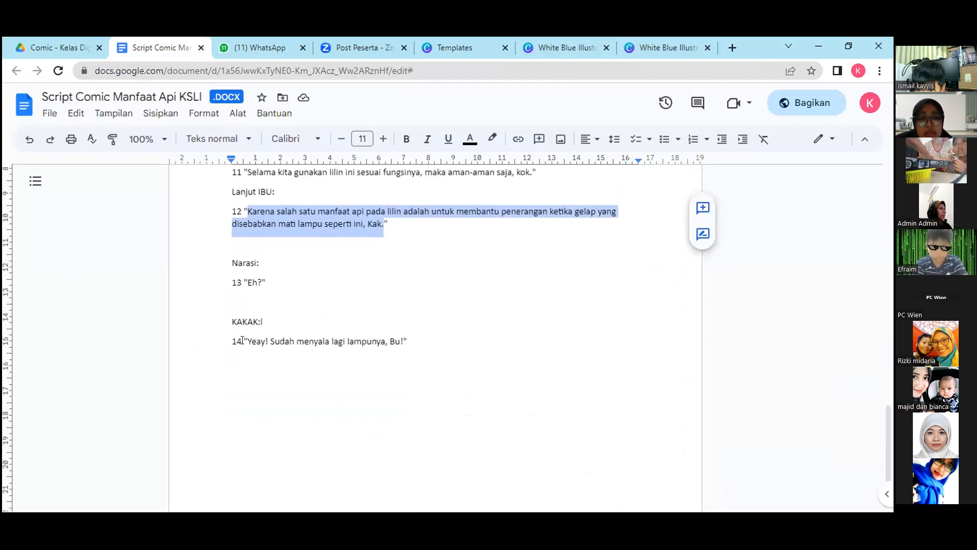
left_click_drag(246, 340, 403, 346)
key("ctrl+c")
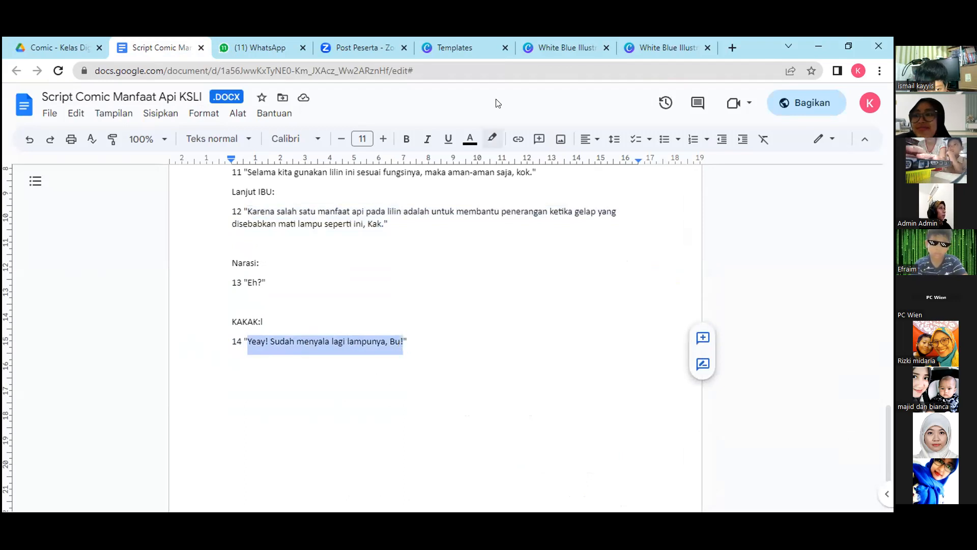
left_click(547, 43)
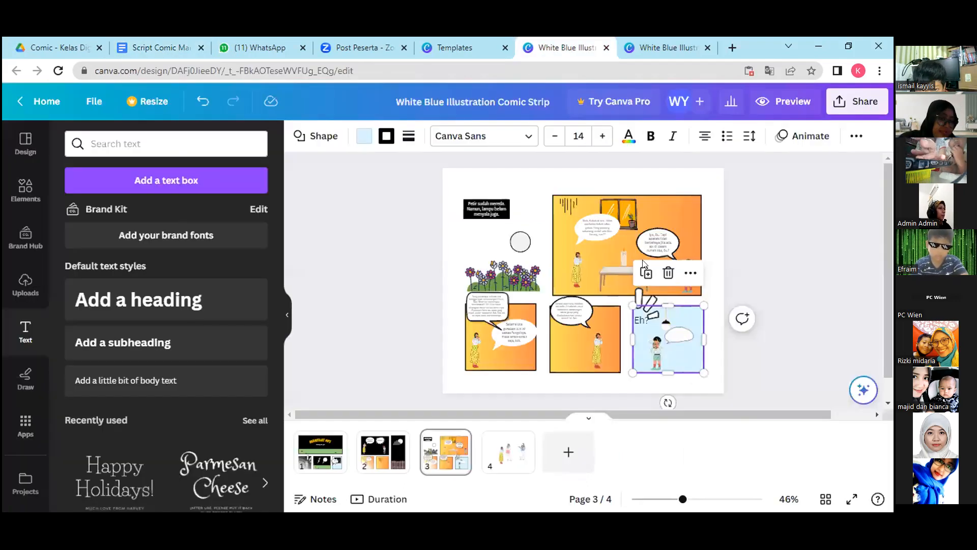
left_click(580, 311)
key("ctrl+v")
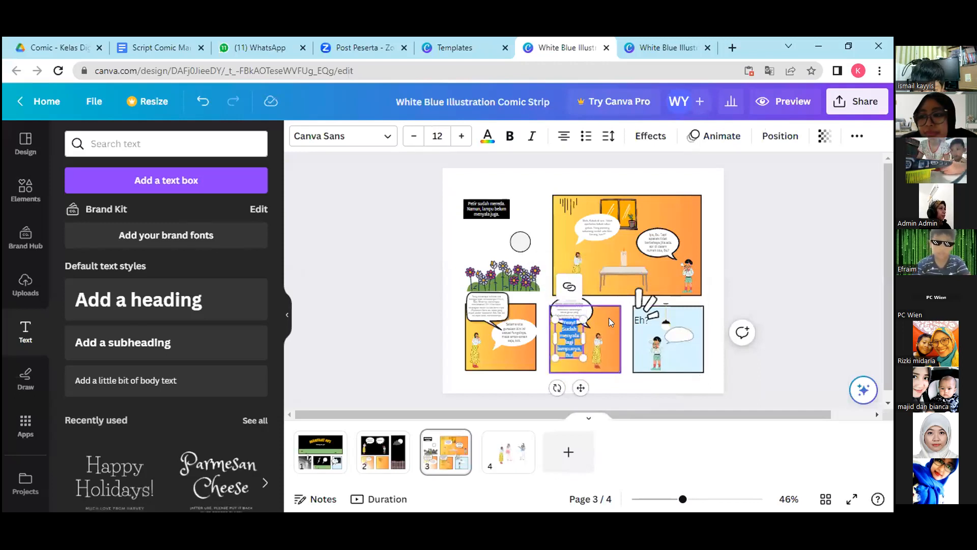
Place the pasted dialogue inside the light-blue panel's speech bubble and fit its size to the bubble.
left_click(588, 335)
left_click_drag(567, 333, 687, 336)
left_click(671, 345)
left_click(672, 340)
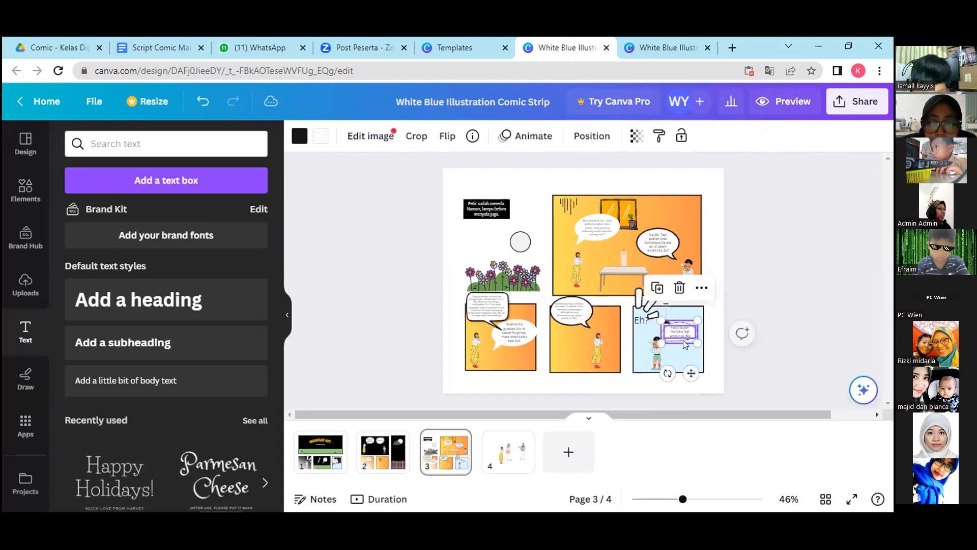
left_click(681, 351)
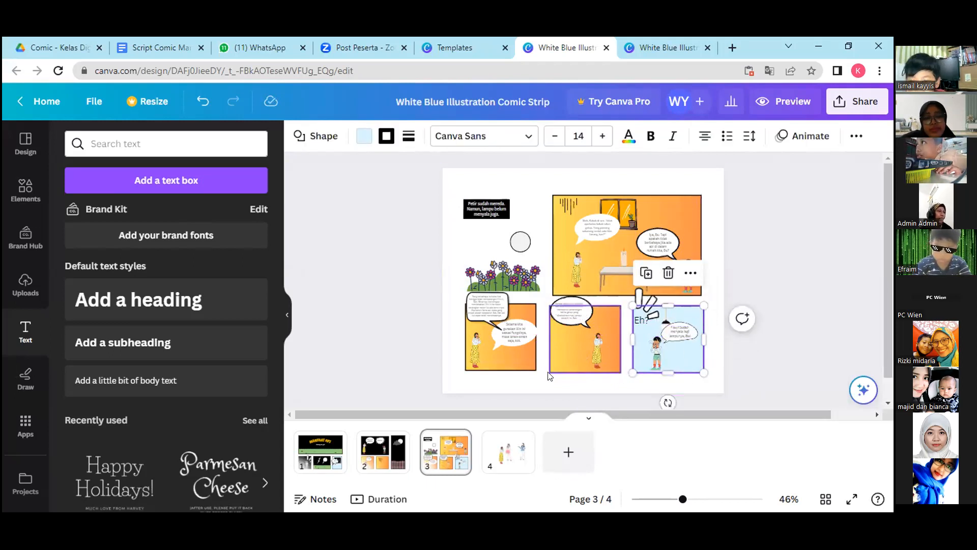
Shift the middle orange panel in page 3's lower row slightly down and to the right.
left_click_drag(567, 347, 570, 351)
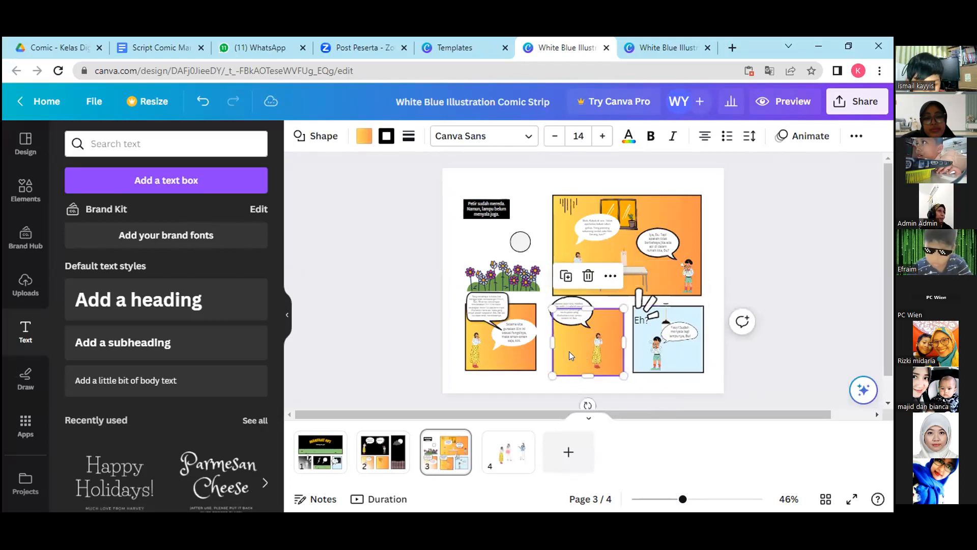
left_click(684, 344)
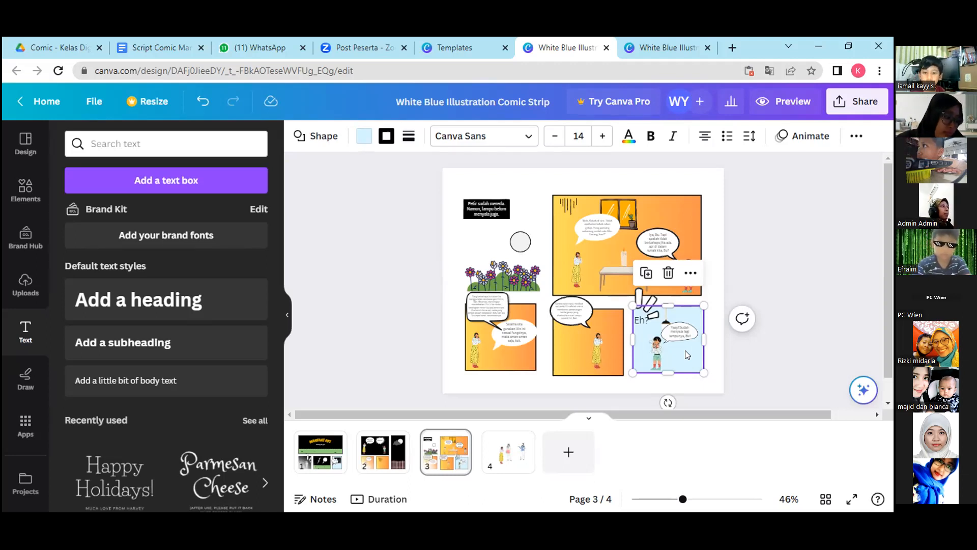
left_click(569, 343)
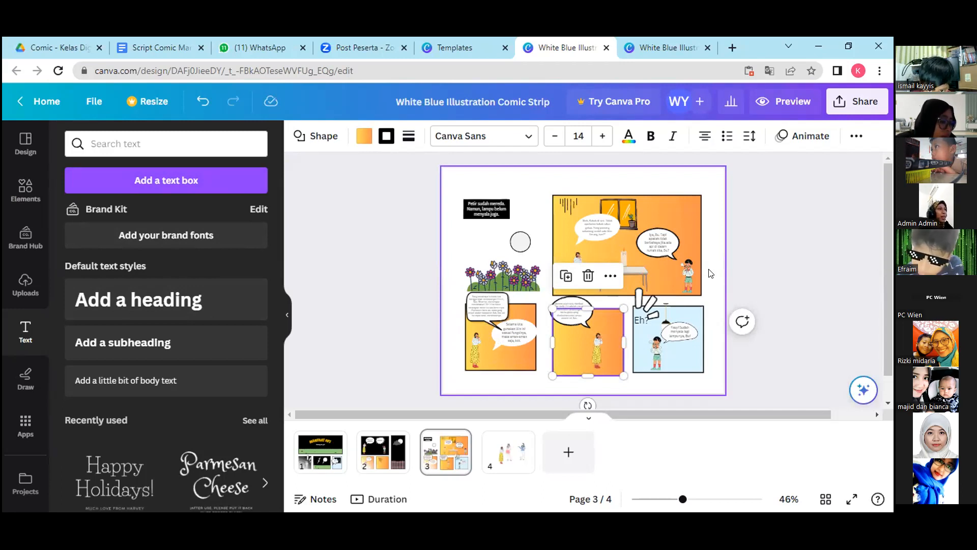
Review pages 1 and 2 of the comic, then return to page 3.
left_click(323, 455)
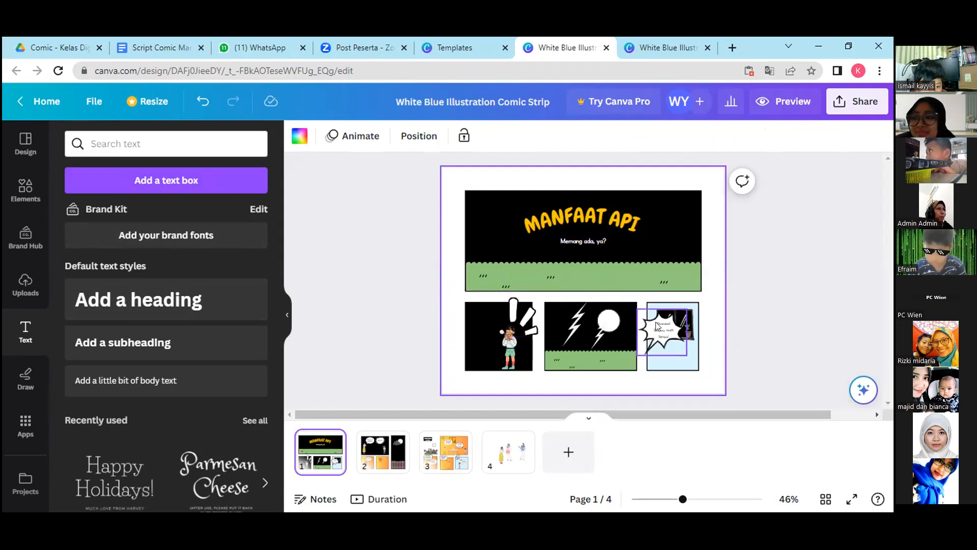
left_click(383, 451)
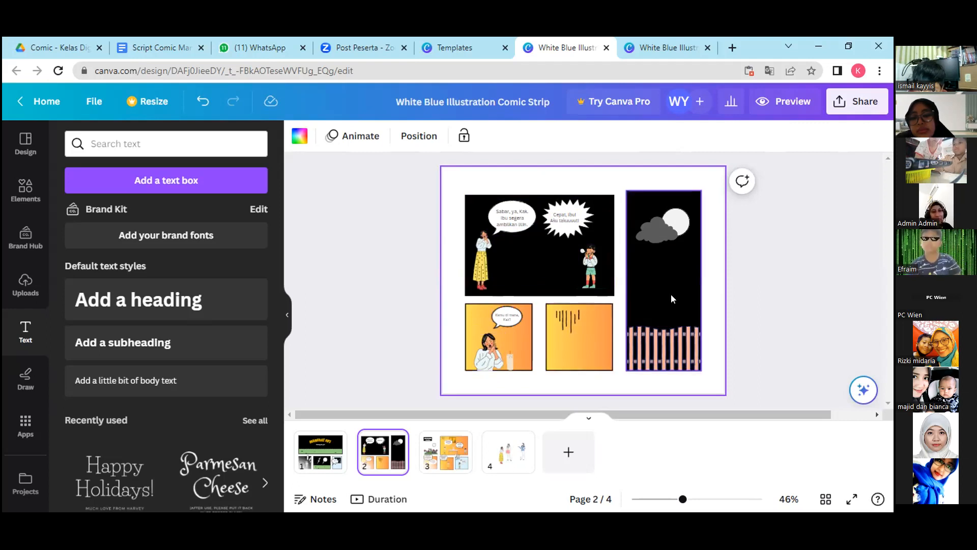
left_click(446, 451)
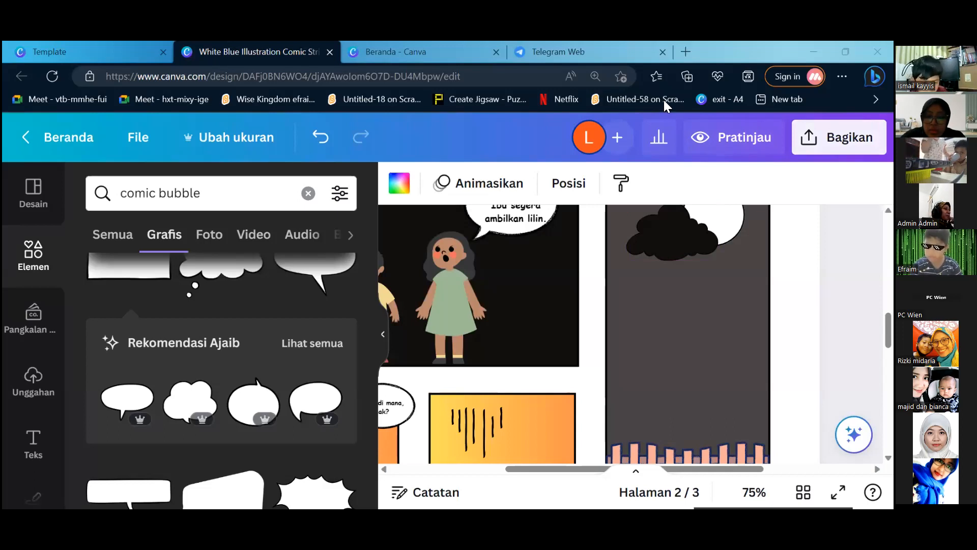
Preview the student's version of the "Manfaat Api" comic page by page through its last page, then close the preview.
scroll(639, 307, "up", 15)
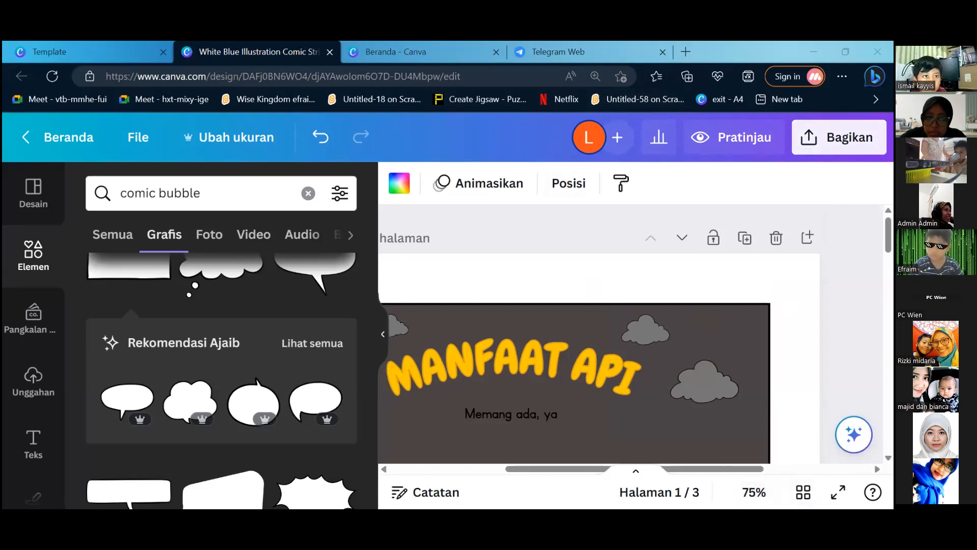
left_click(733, 137)
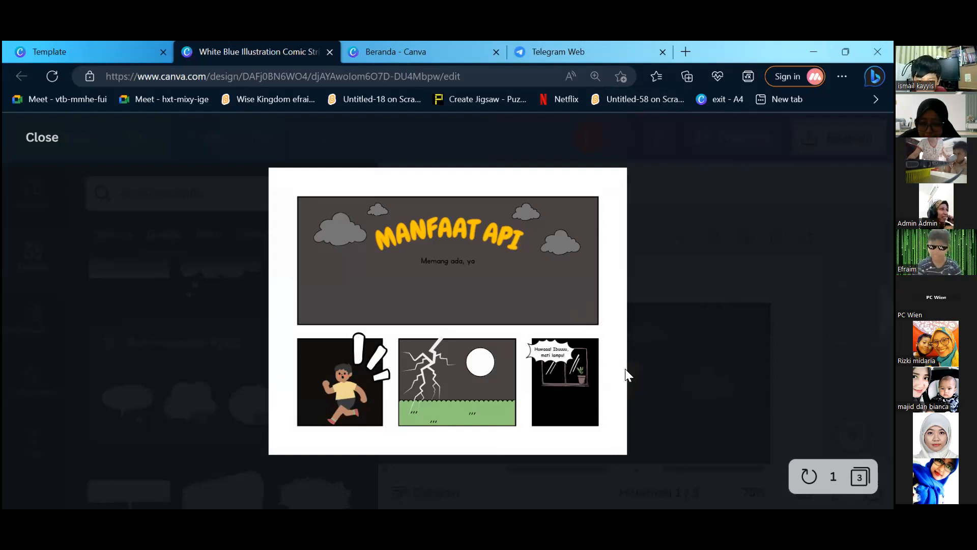
left_click(852, 310)
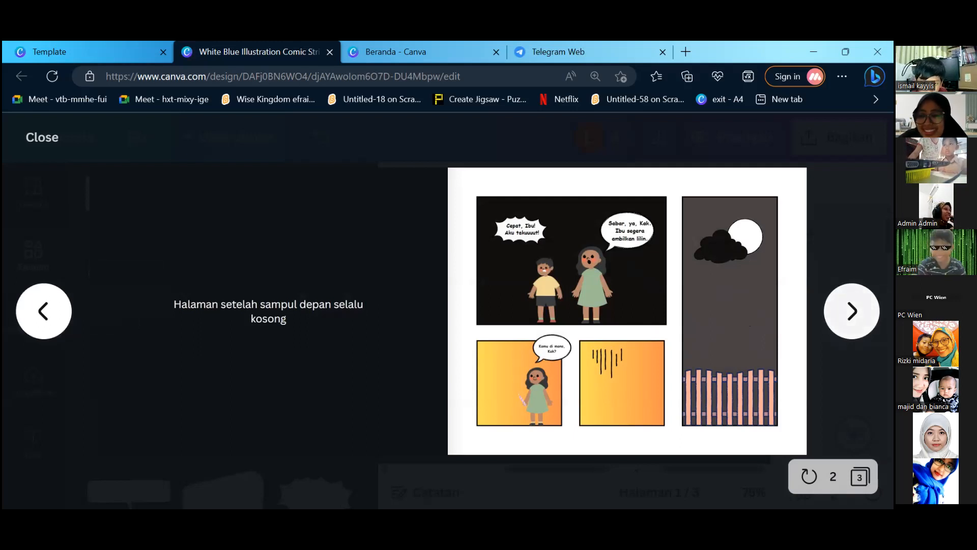
left_click(852, 311)
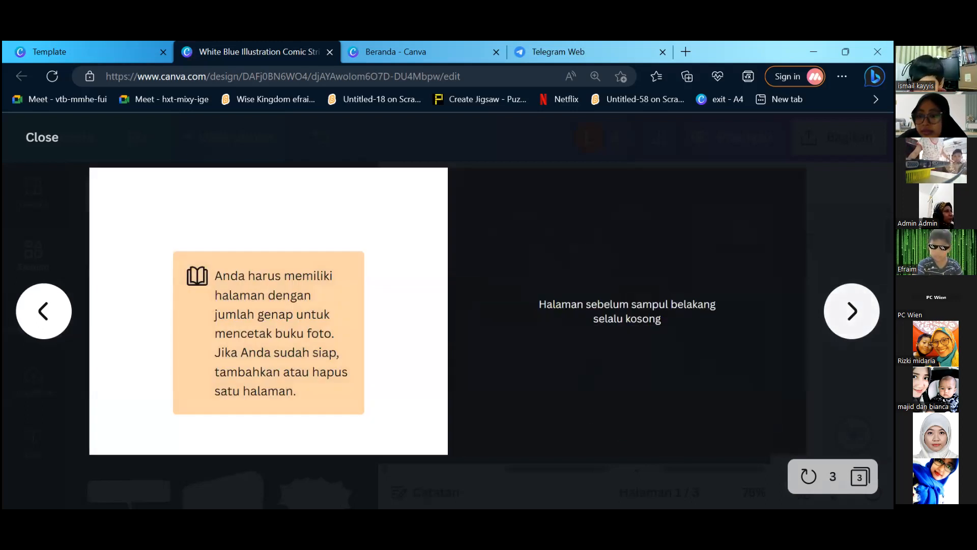
left_click(851, 311)
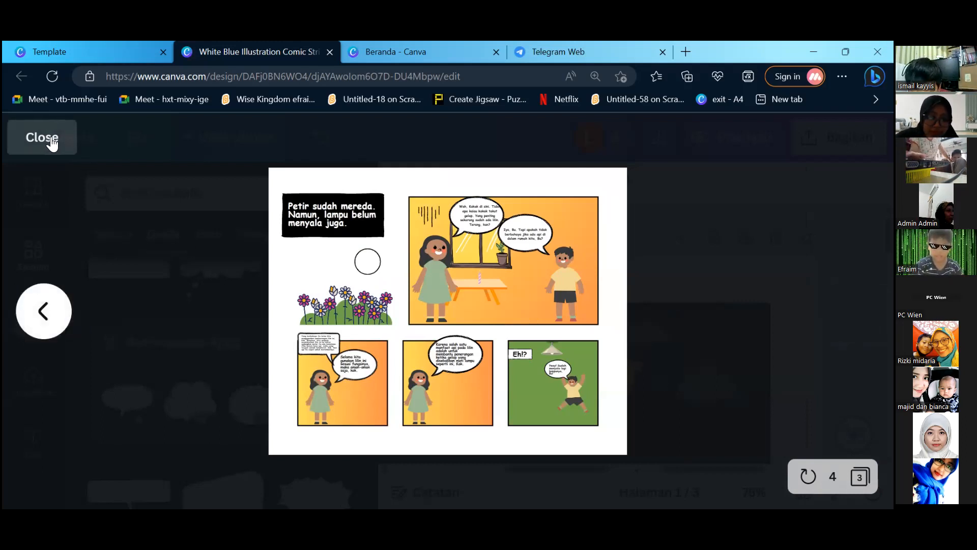
left_click(53, 144)
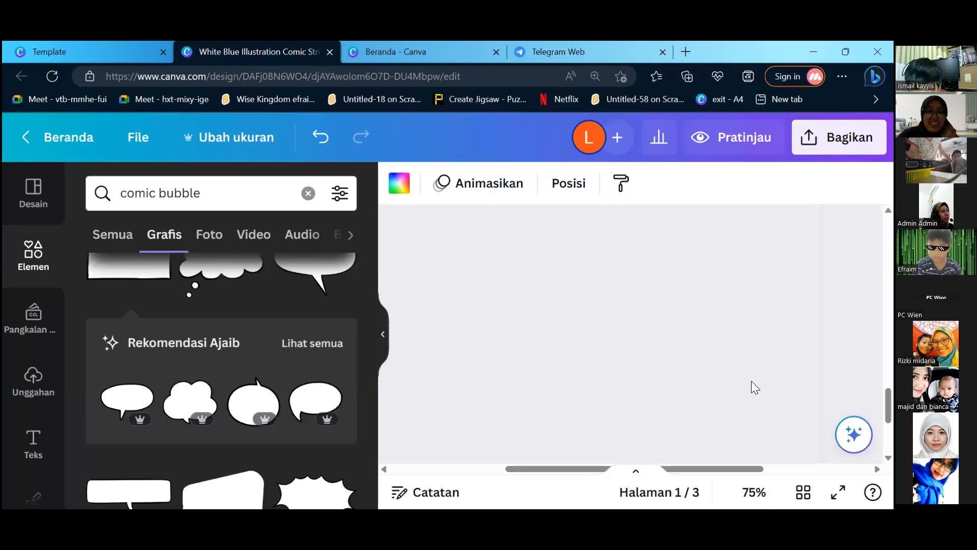
On page 3, shrink the jumping child slightly and move it to the green panel's lower-right area, below the speech bubble.
left_click(723, 371)
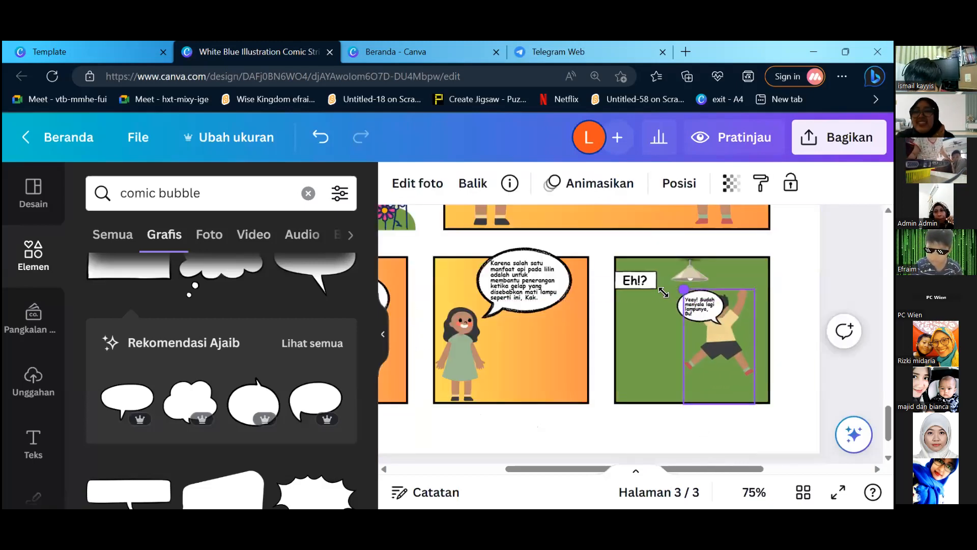
left_click(718, 341)
left_click_drag(722, 345, 736, 358)
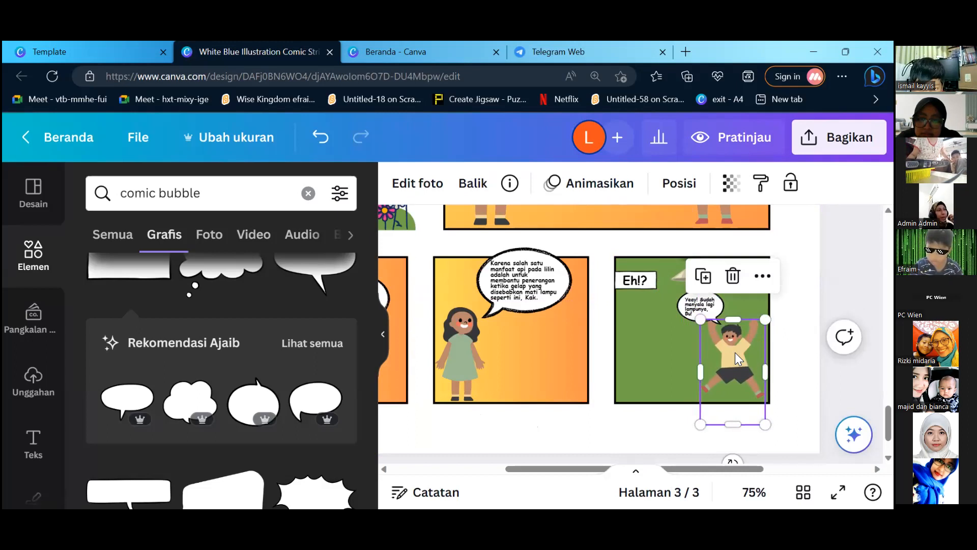
Enlarge the speech bubble above the jumping child slightly and refit its dialogue text inside it.
left_click(700, 305)
left_click_drag(673, 288, 667, 285)
left_click(715, 308)
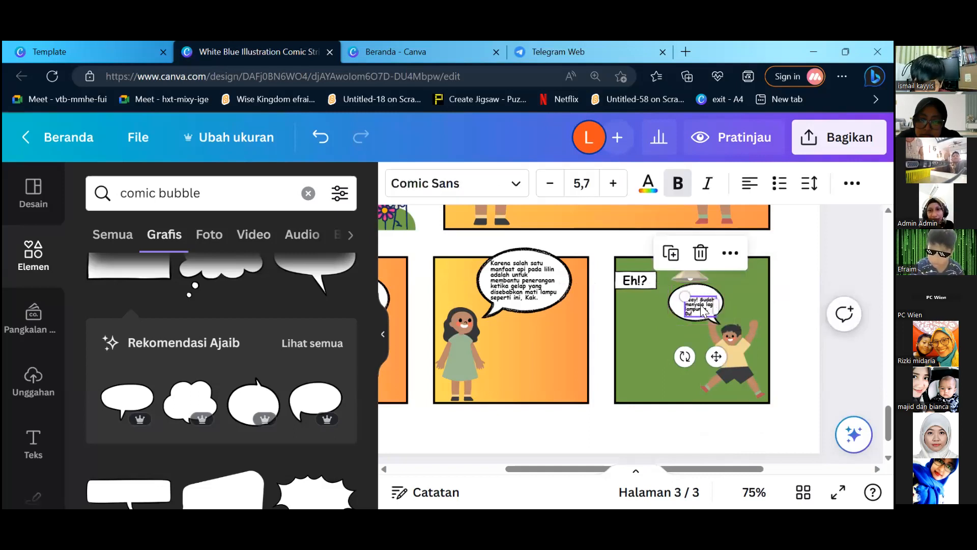
mouse_move(685, 297)
left_mouse_down()
mouse_move(673, 288)
mouse_move(703, 304)
mouse_move(684, 294)
mouse_move(694, 302)
left_mouse_up()
left_click(849, 254)
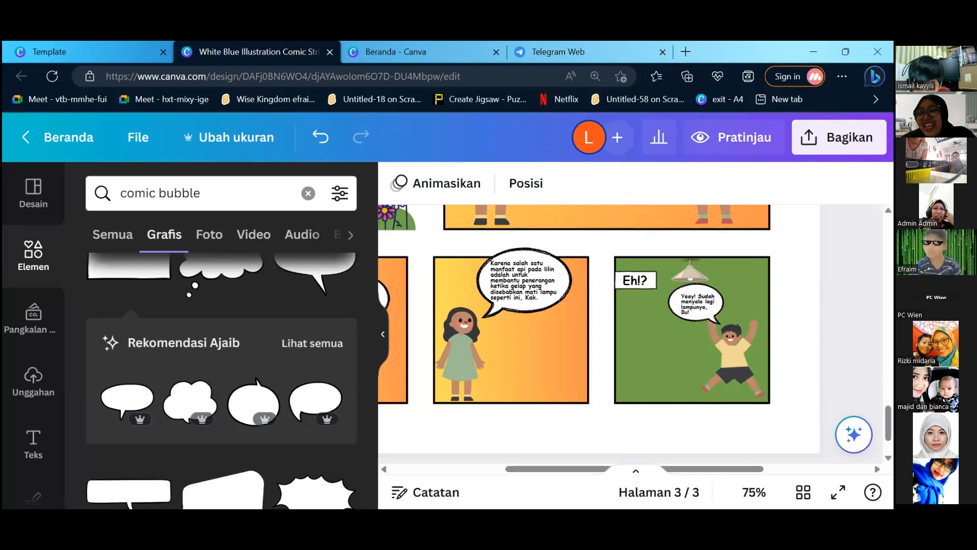